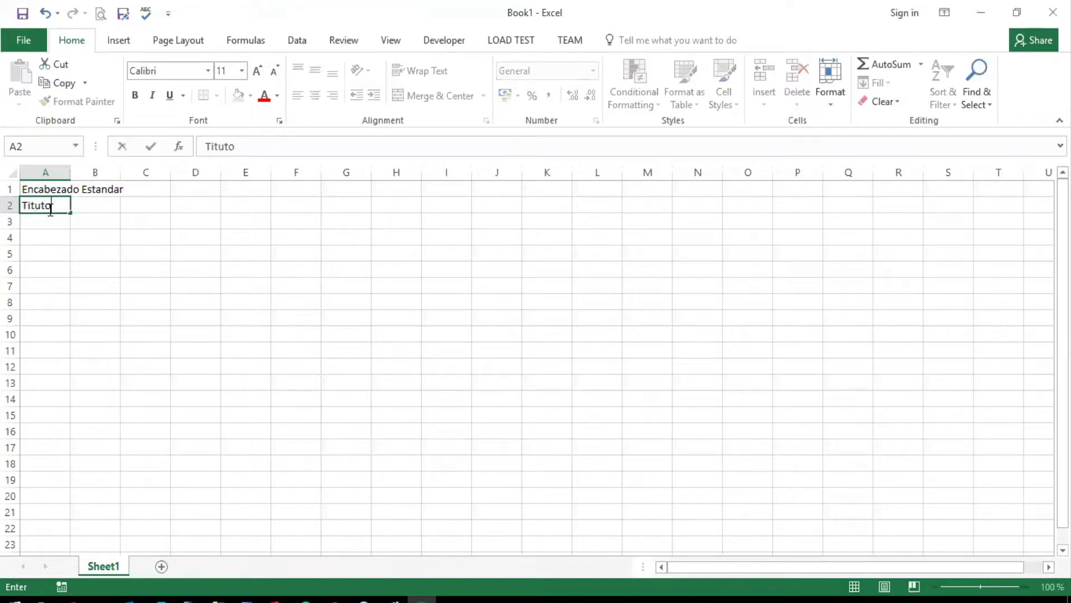
Step: Complete cell A2 with the report title line "Tituto: Informe de Ventas, por vendedor"
type("o: Informe de Ventas")
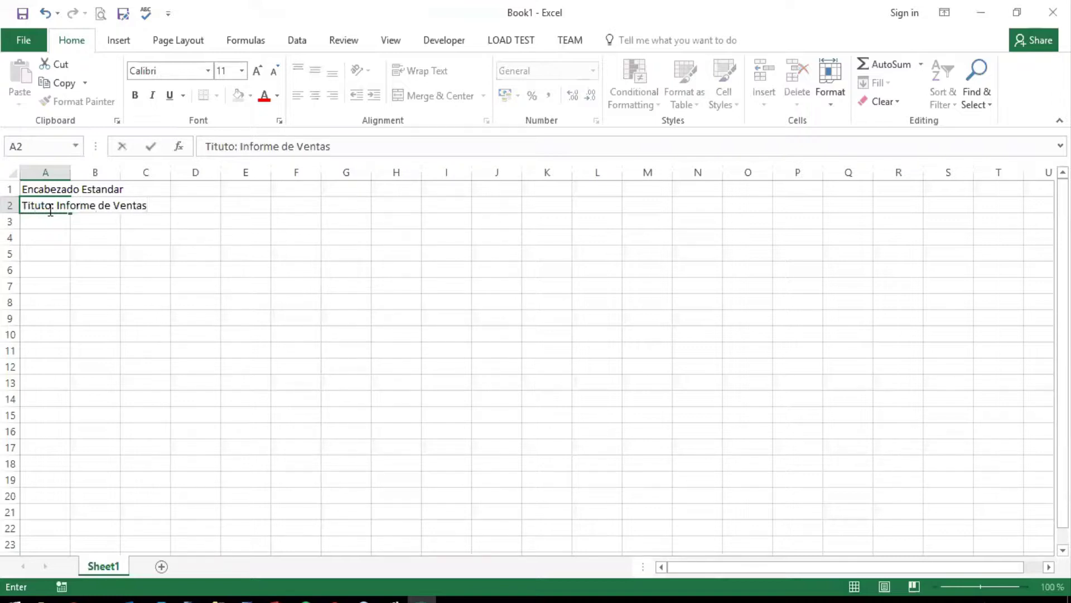
type(", por vendedor")
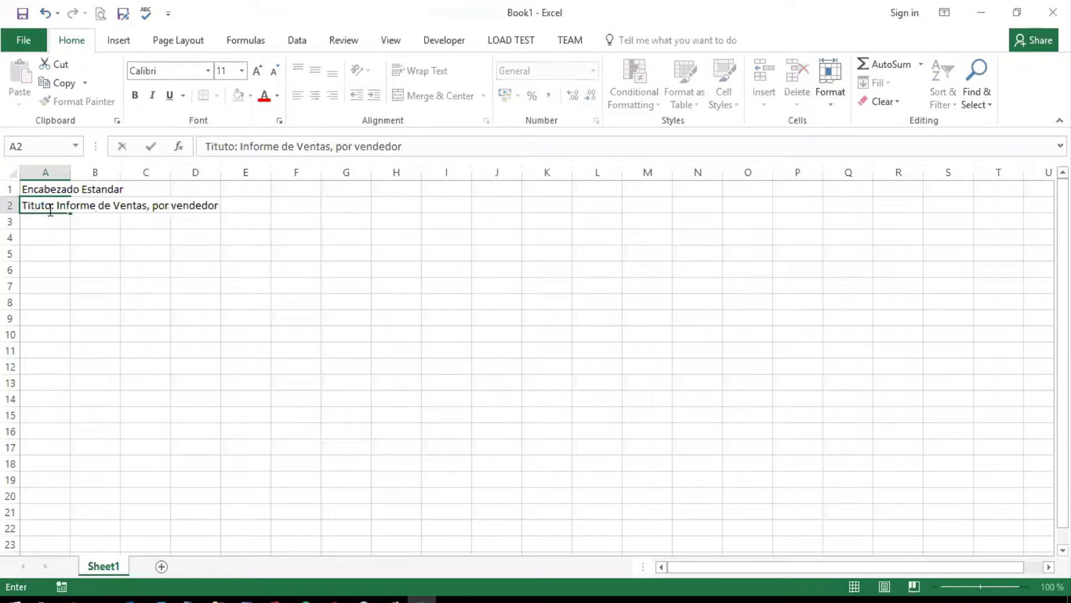
key("Return")
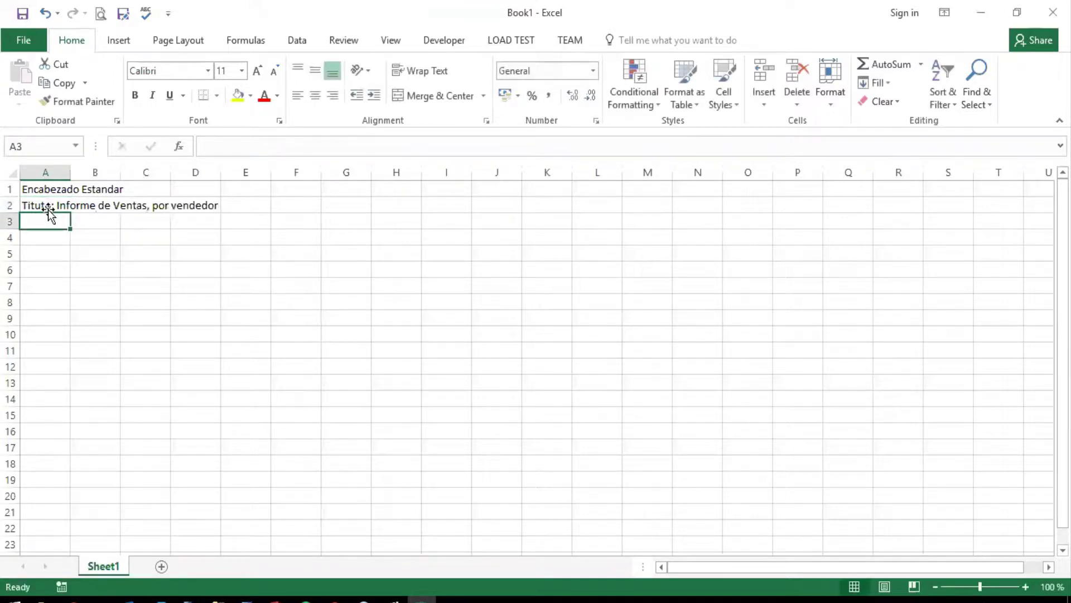
Step: Enter "Filtros: Fecha Inicial y Fecha Final" in cell A3 as the report's filter line
type("Filtros:")
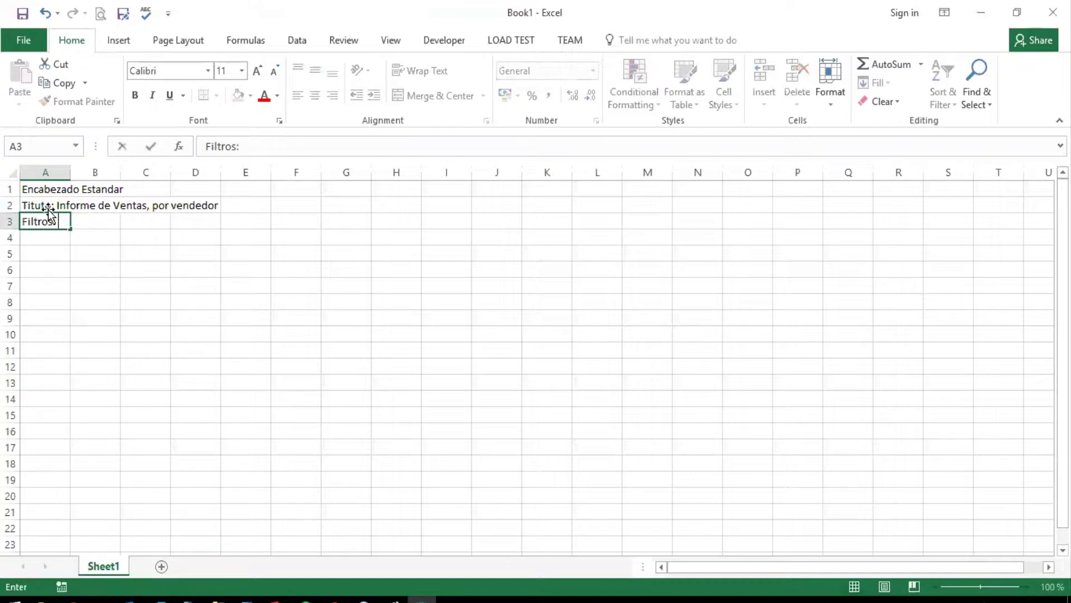
type(" Fecha Inicia")
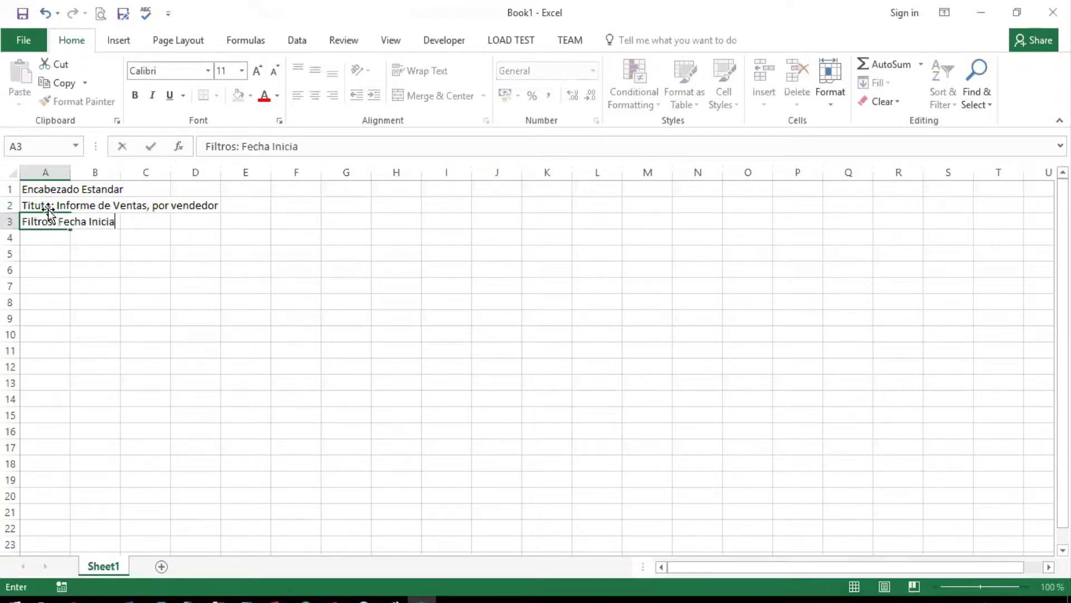
type("l y Fecha Final")
key("Return")
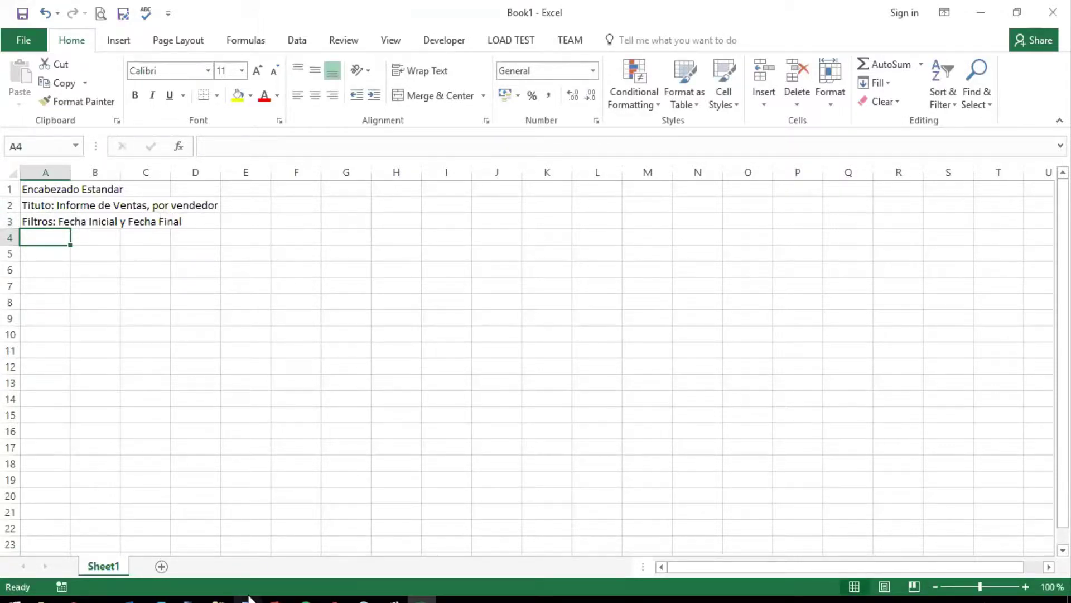
Step: Switch to SAP Business One, open the item master data in Inventario, and browse from the first item to PT03
mouse_move(250, 598)
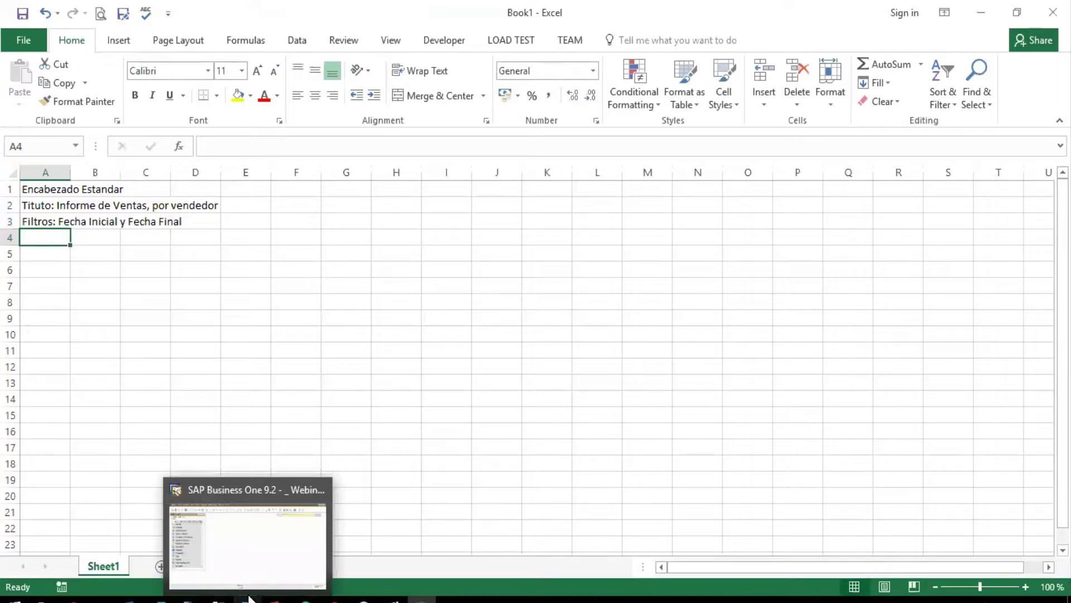
left_click(250, 598)
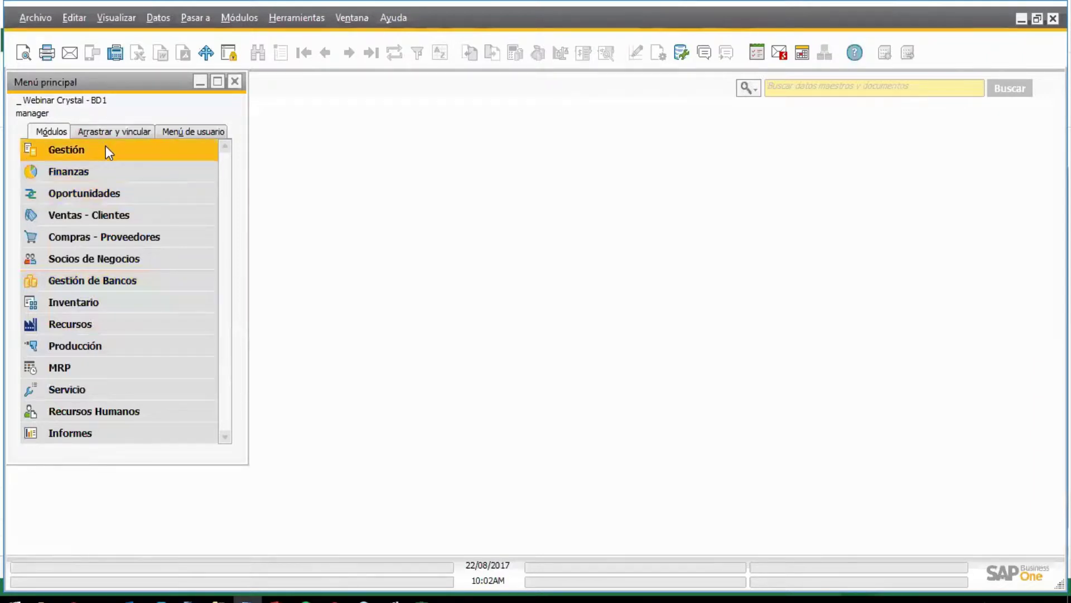
left_click(98, 299)
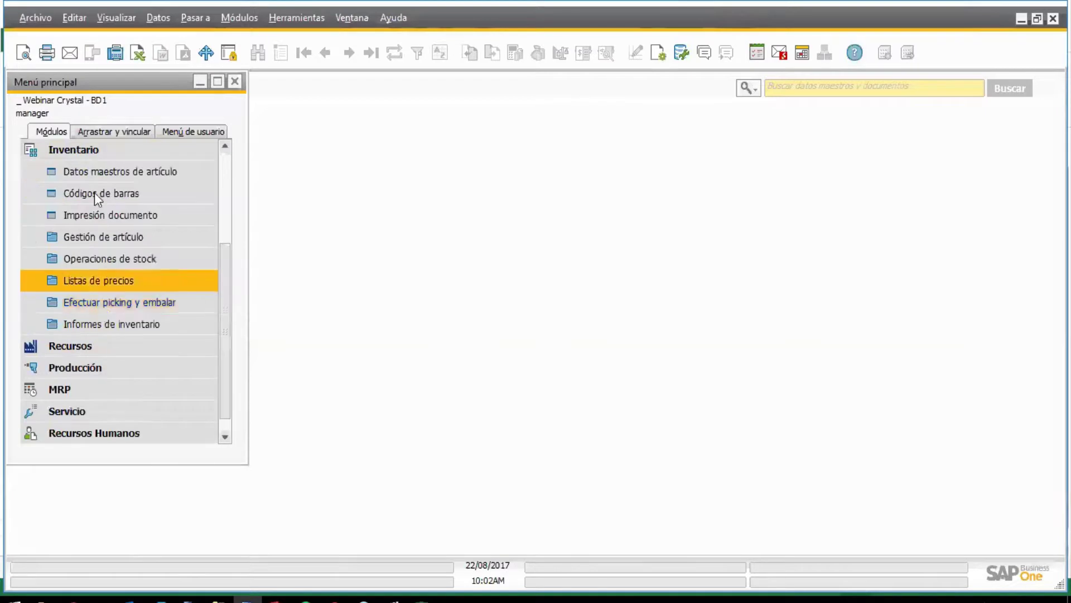
left_click(107, 174)
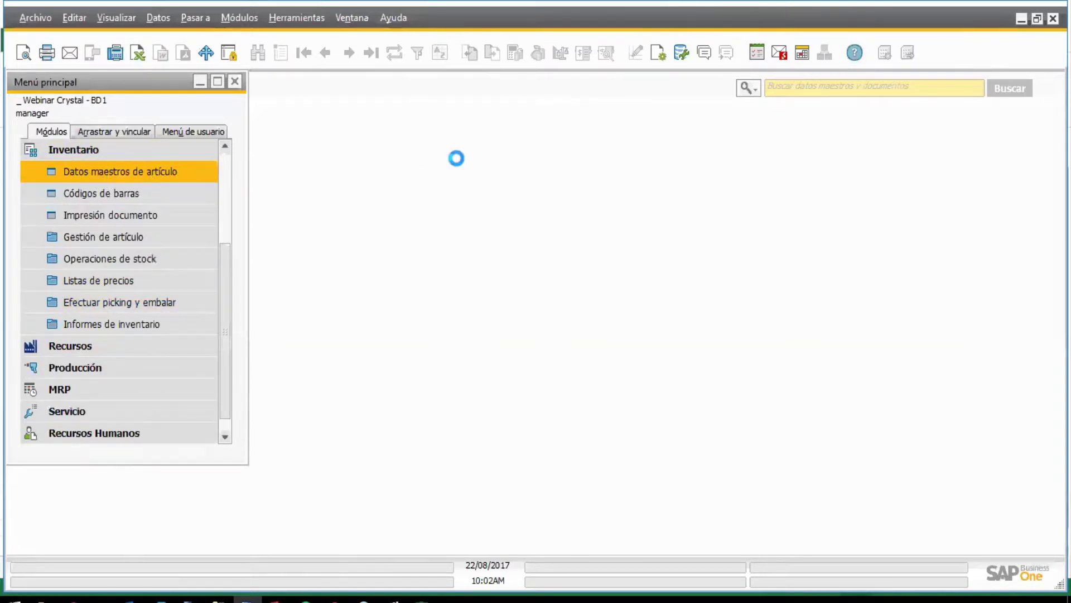
left_click(303, 52)
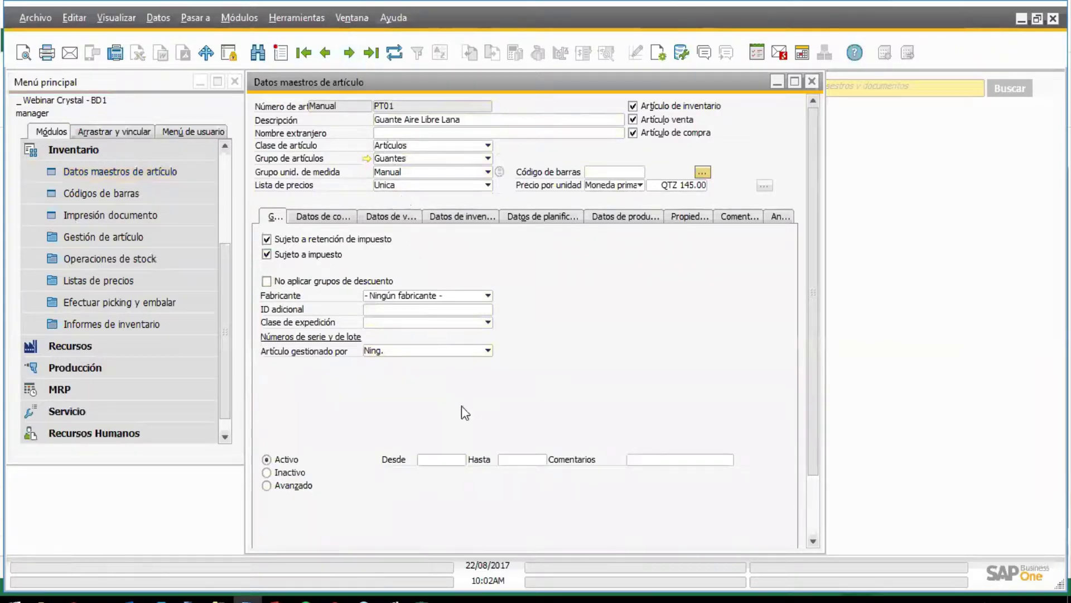
left_click(349, 54)
left_click(342, 58)
left_click(347, 53)
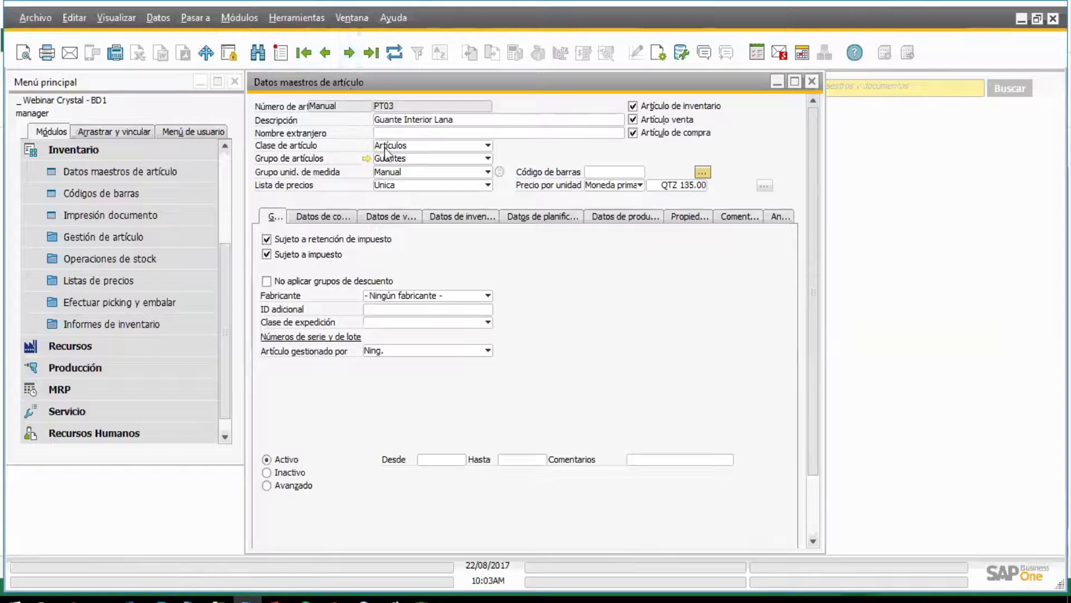
Step: Open the definition of item PT03's group Guantes, inspect the options of its Familia field, and close it
left_click(366, 159)
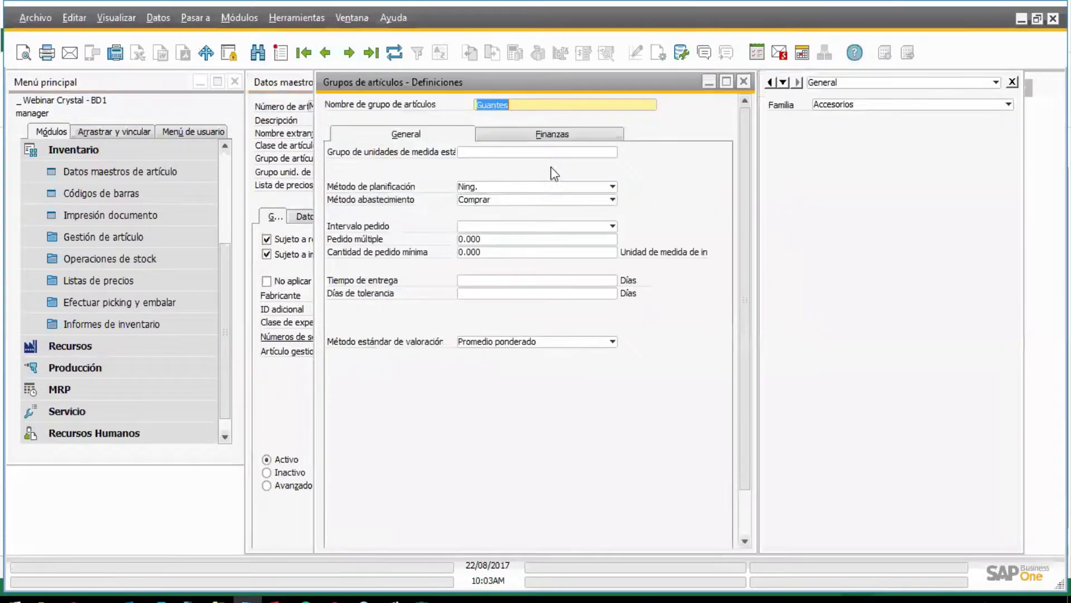
left_click_drag(669, 83, 606, 84)
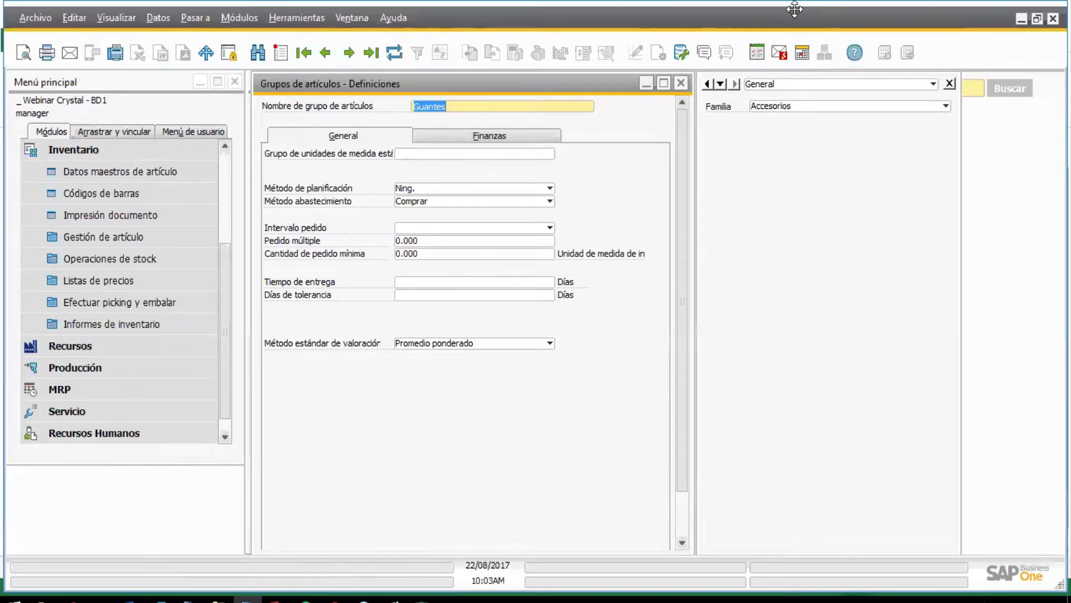
left_click(869, 109)
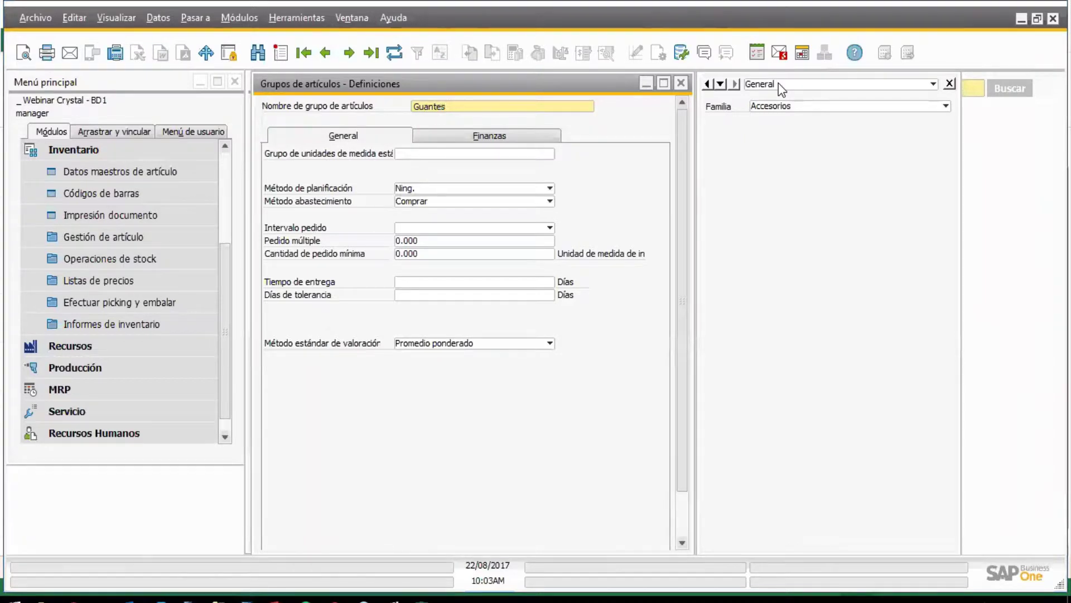
left_click(809, 107)
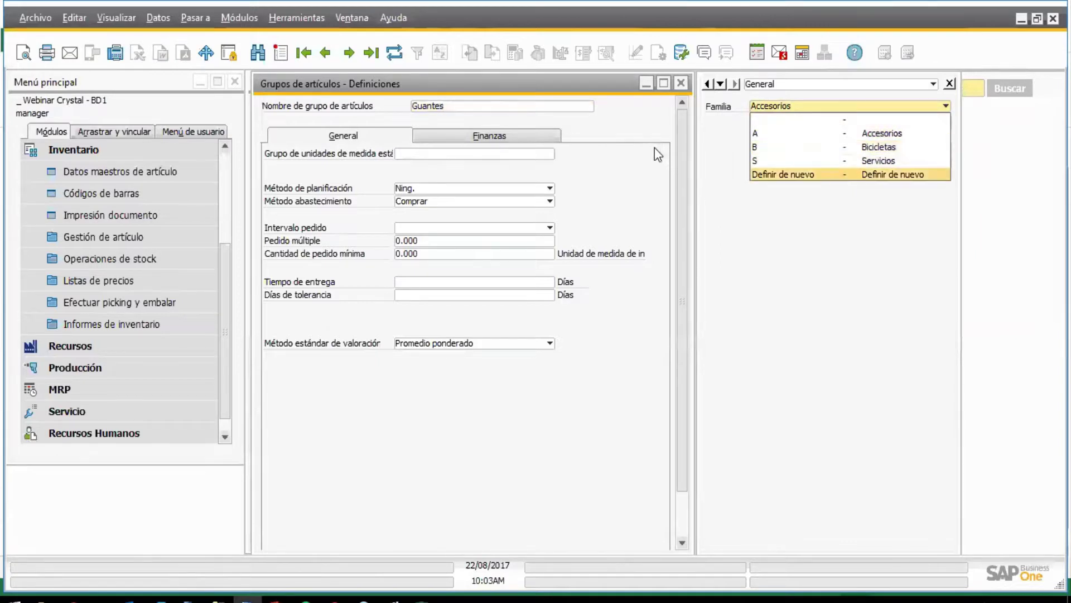
left_click(679, 84)
left_click(680, 83)
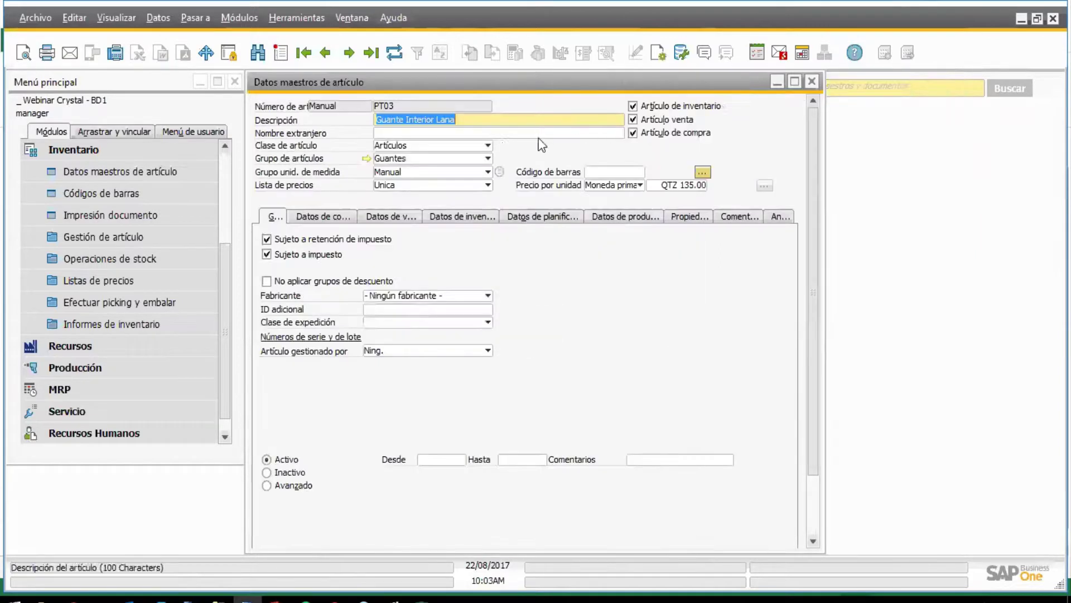
Step: Browse forward through the items to one in the Montaña group, check that group's Familia field, and close the group definition
left_click(350, 53)
left_click(350, 53)
left_click(350, 53)
left_click(350, 53)
left_click(350, 53)
left_click(351, 53)
left_click(350, 53)
left_click(350, 53)
left_click(352, 54)
left_click(352, 54)
left_click(352, 54)
left_click(352, 54)
left_click(351, 53)
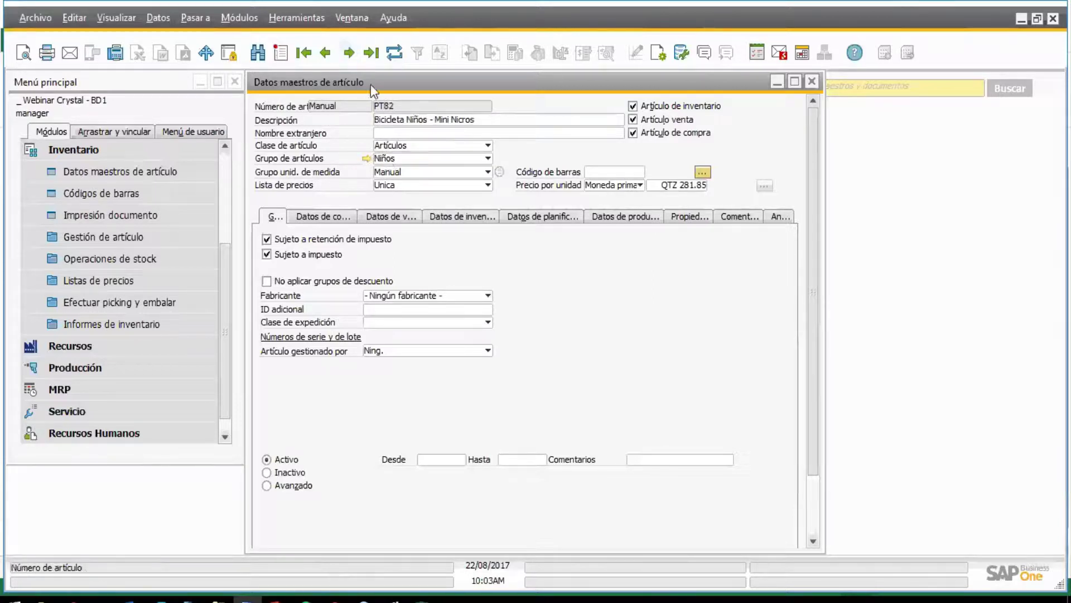
left_click(351, 53)
left_click(366, 159)
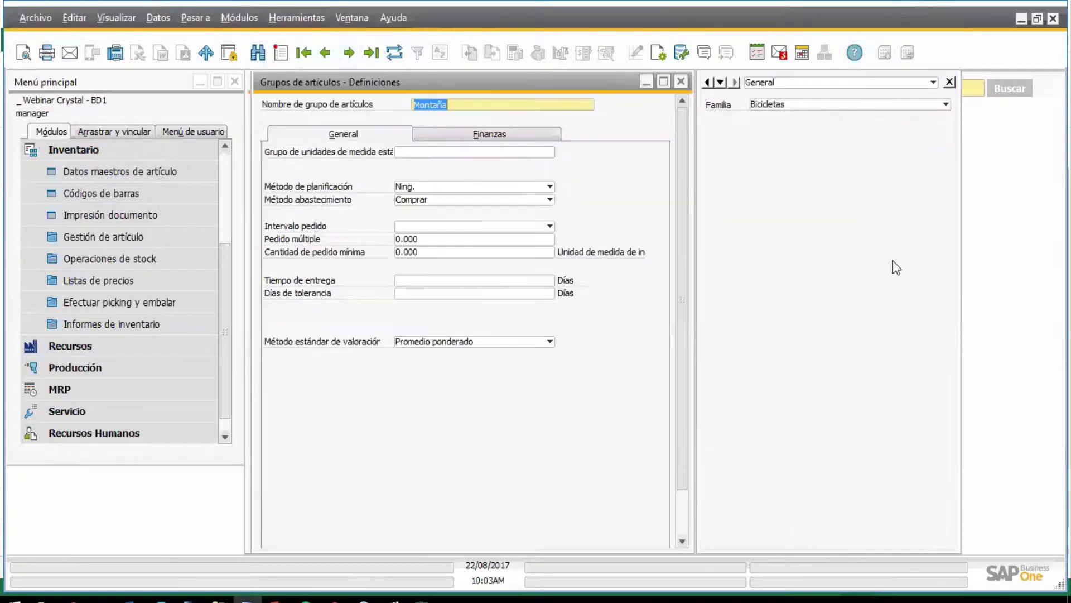
left_click(680, 81)
Step: Browse the remaining bicycle items forward, go back to PT82, and close the item master data
left_click(351, 53)
left_click(350, 53)
left_click(351, 53)
left_click(351, 53)
left_click(369, 53)
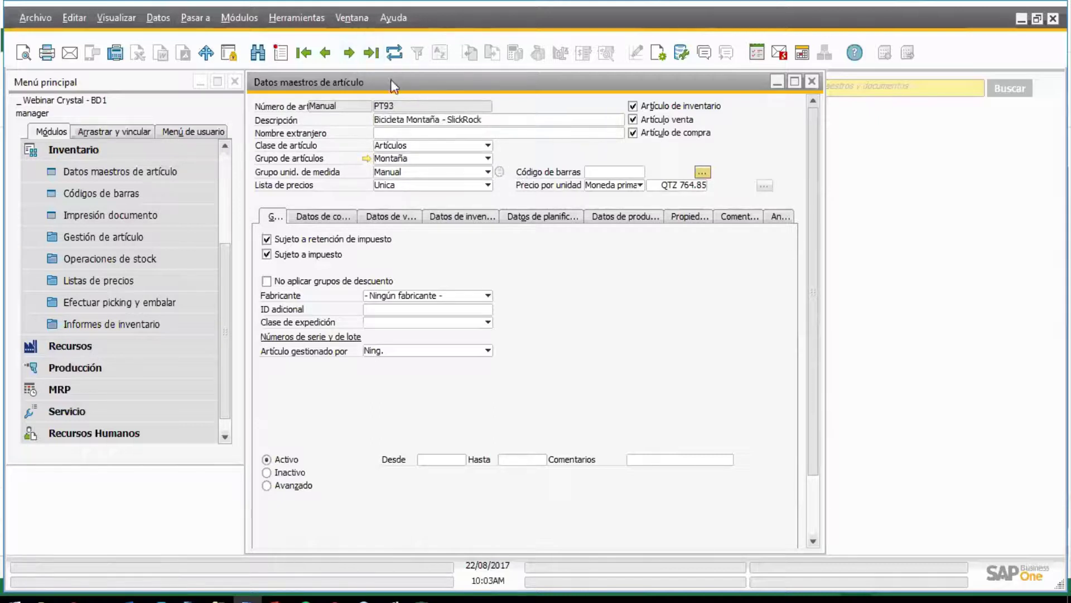
left_click(325, 53)
left_click(325, 53)
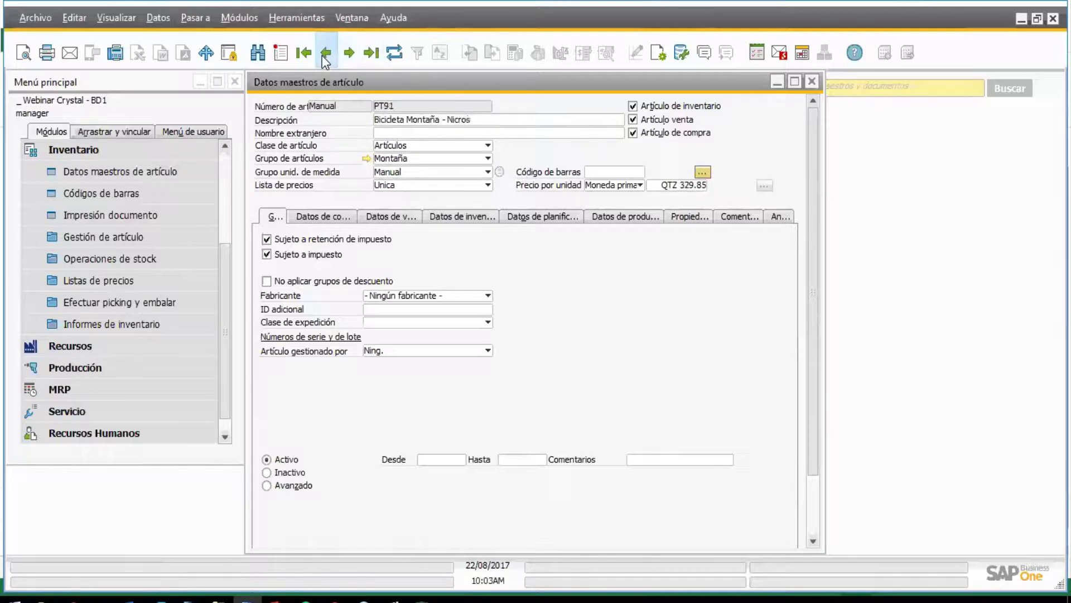
left_click(325, 53)
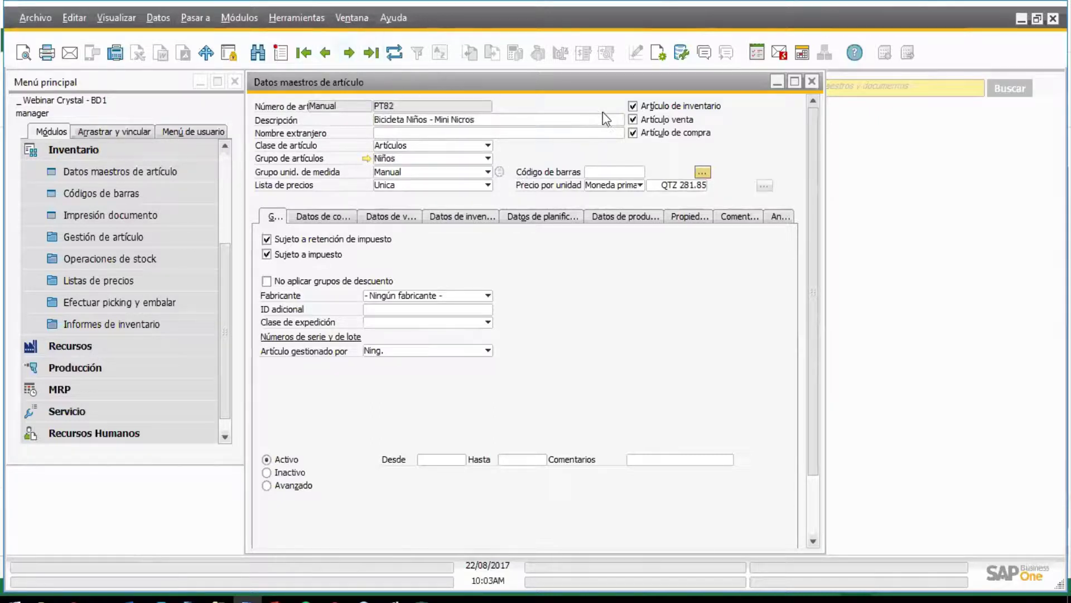
left_click(815, 82)
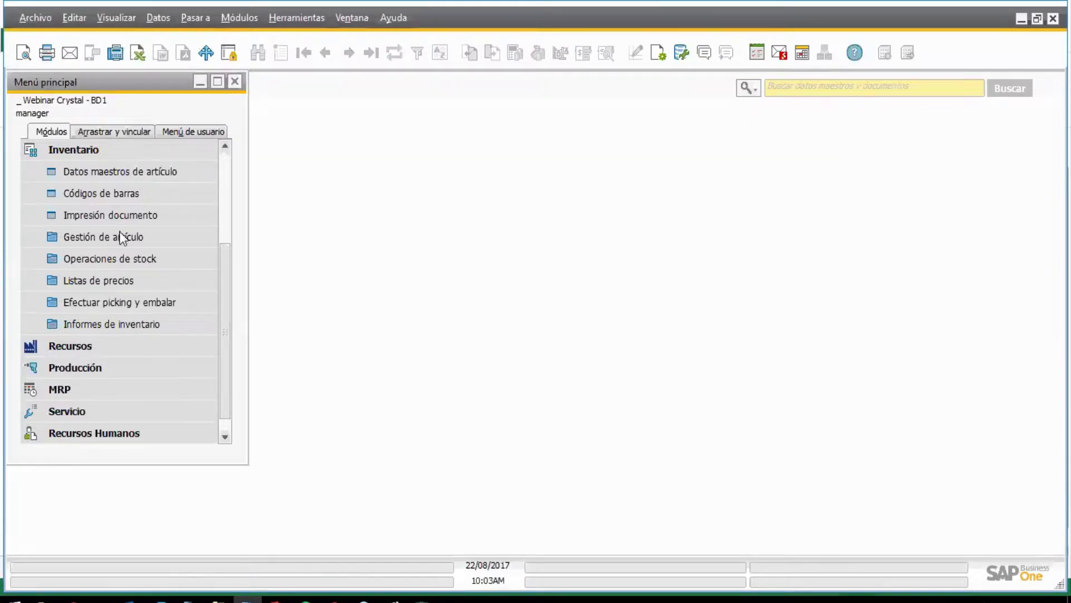
Step: Open the chart of accounts in Finanzas, examine the Linea de Producto setting of income accounts Ventas Locales and Ventas Exterior, and close it
left_click_drag(224, 271, 225, 175)
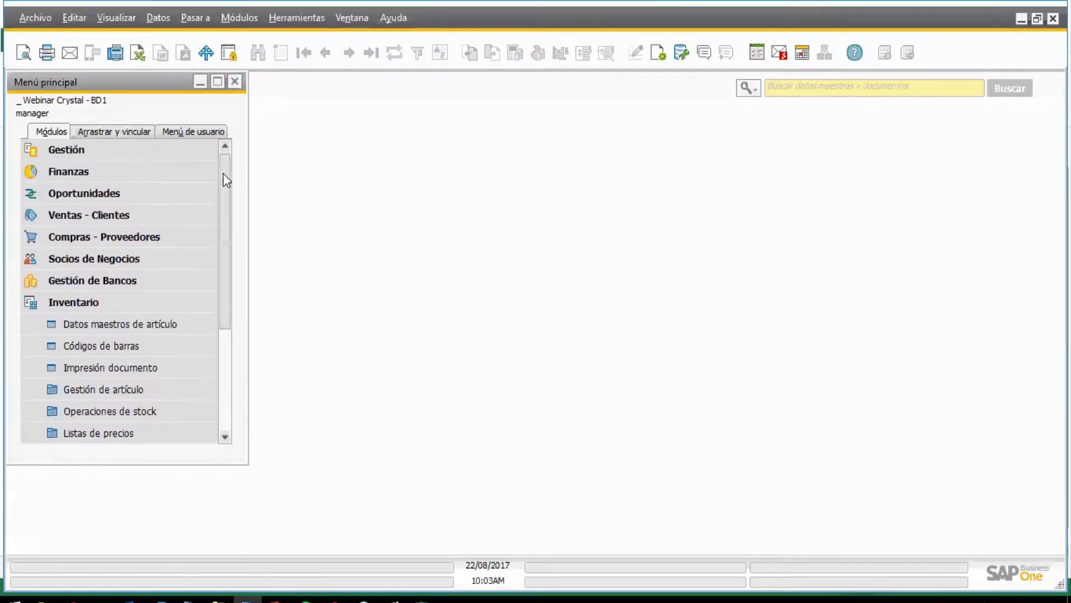
left_click(53, 294)
left_click(59, 176)
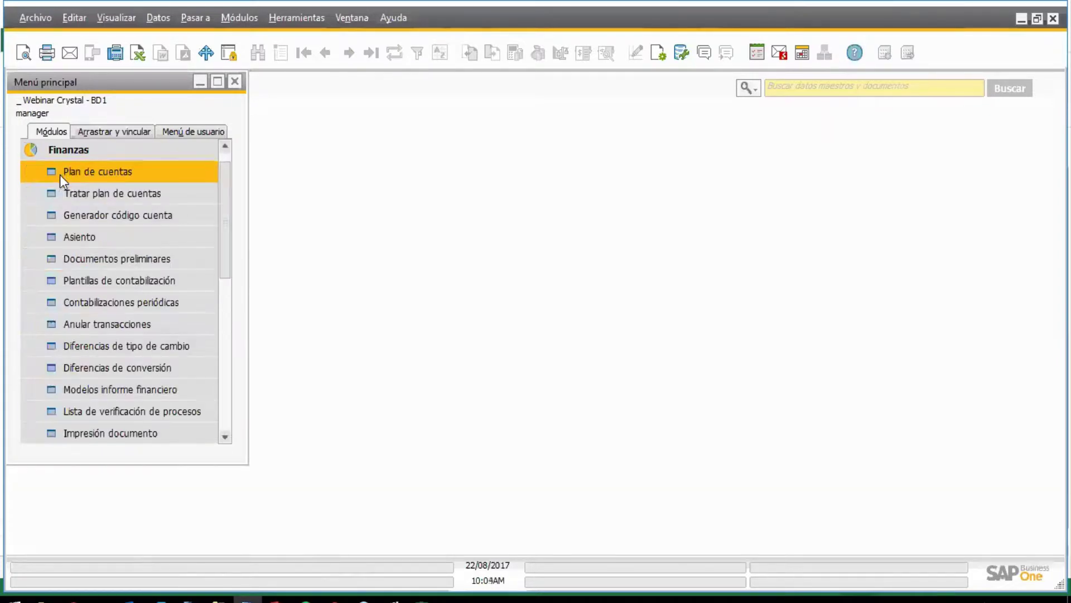
left_click(71, 177)
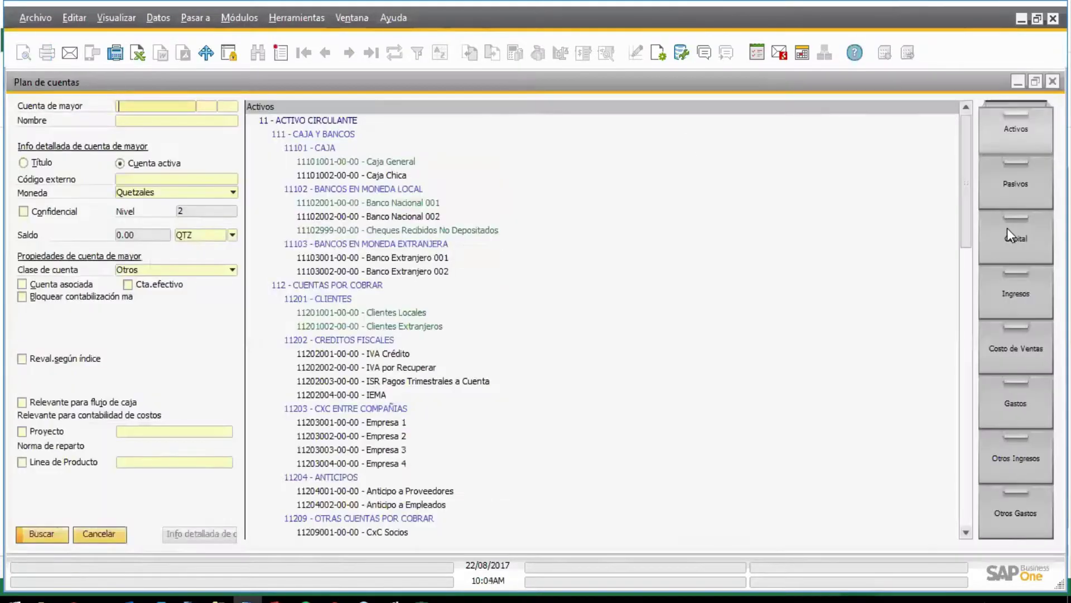
left_click(1001, 291)
left_click(335, 161)
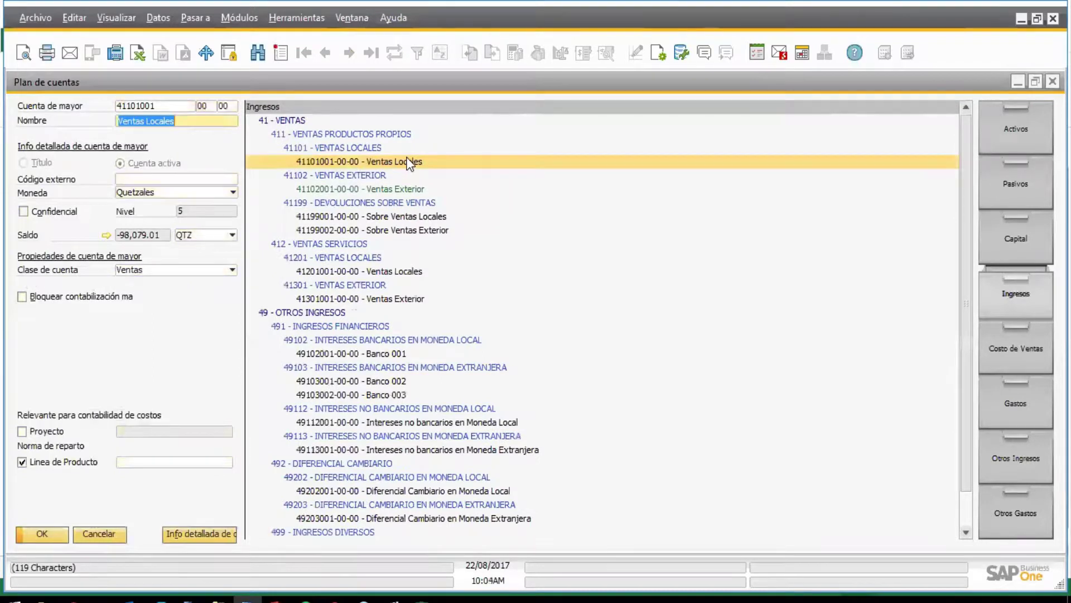
left_click(411, 188)
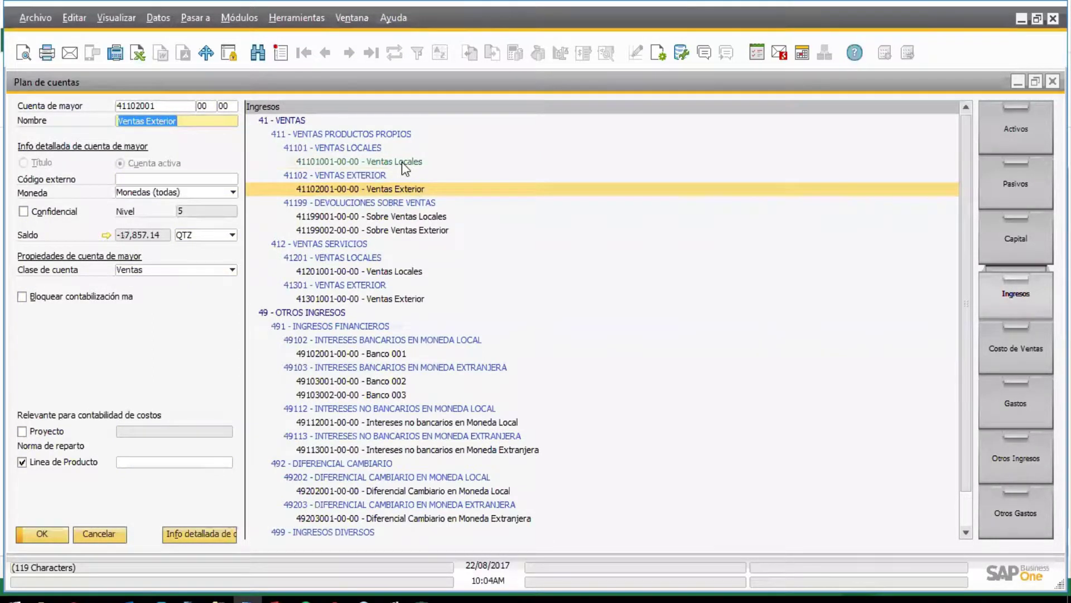
left_click(405, 165)
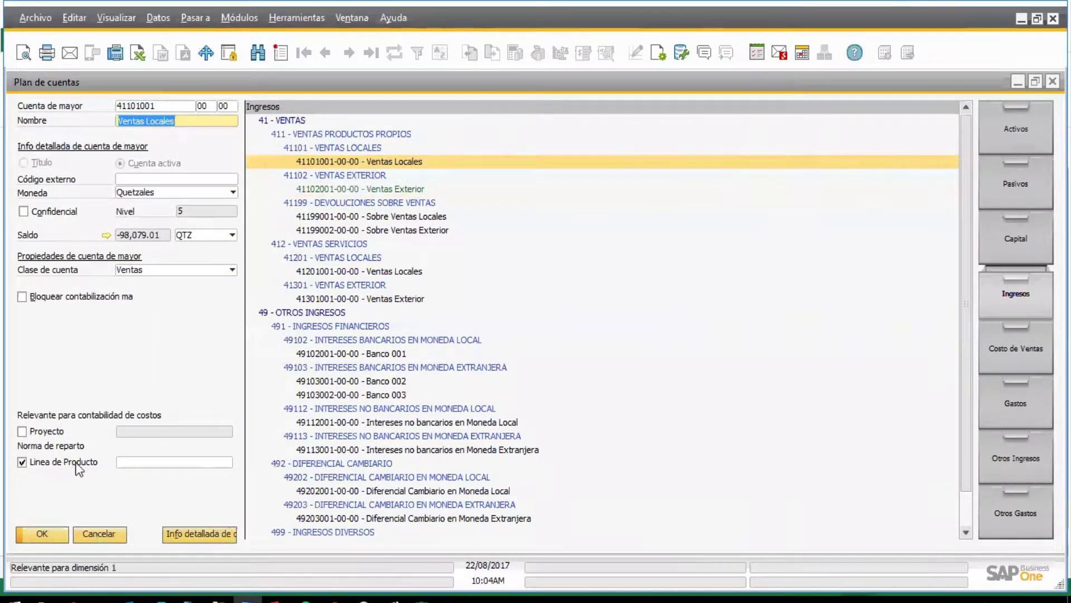
left_click(100, 533)
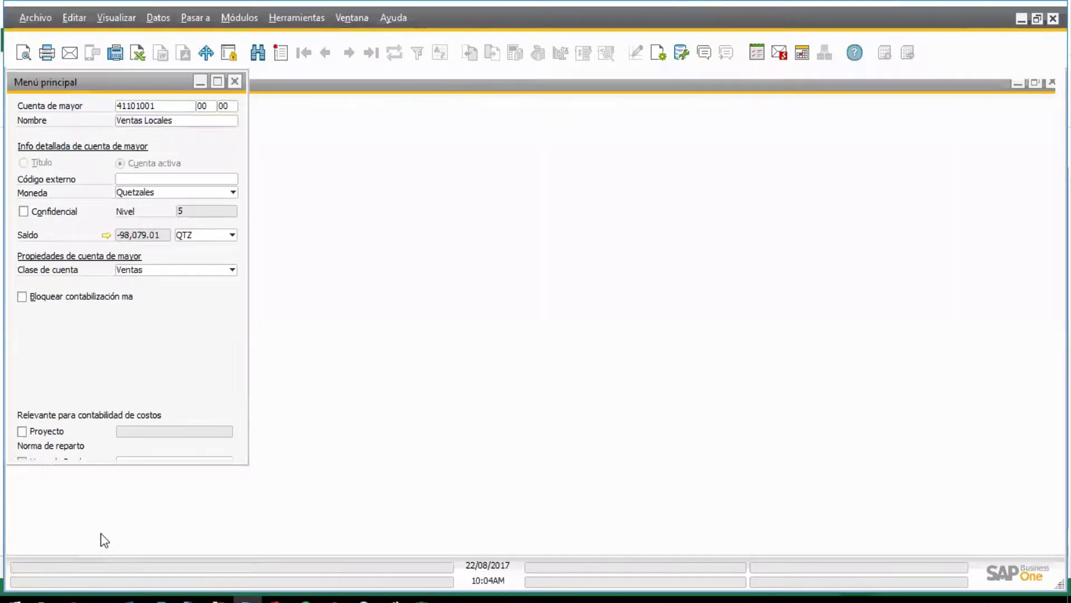
Step: Open the cost centre definitions under Contabilidad de costos, browse the Linea de Producto cost centres from the first record, and close them
left_click_drag(225, 241, 204, 356)
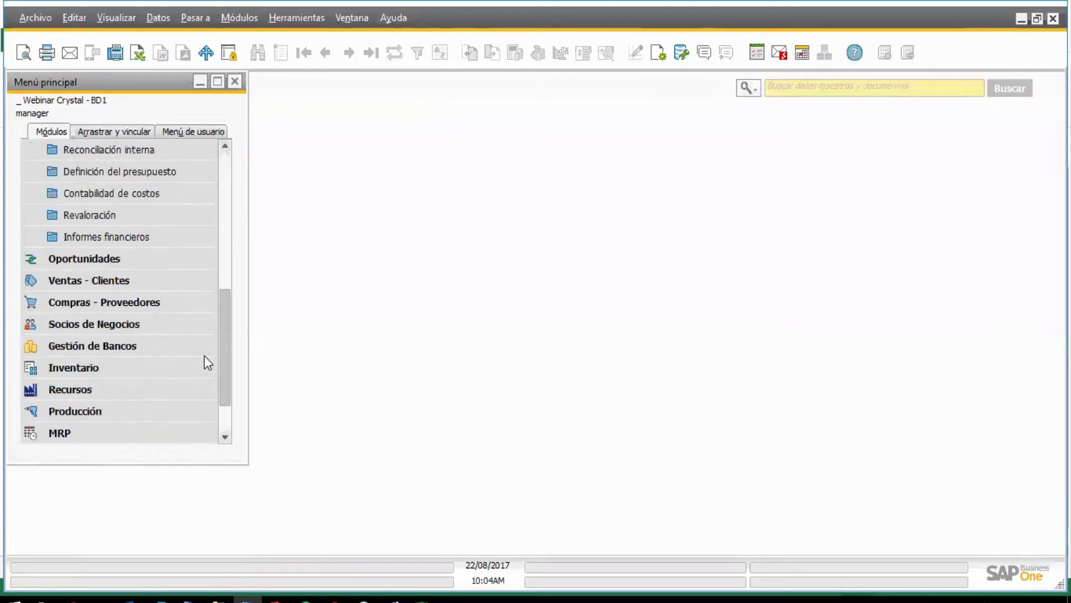
left_click(129, 196)
left_click(168, 235)
left_click(303, 53)
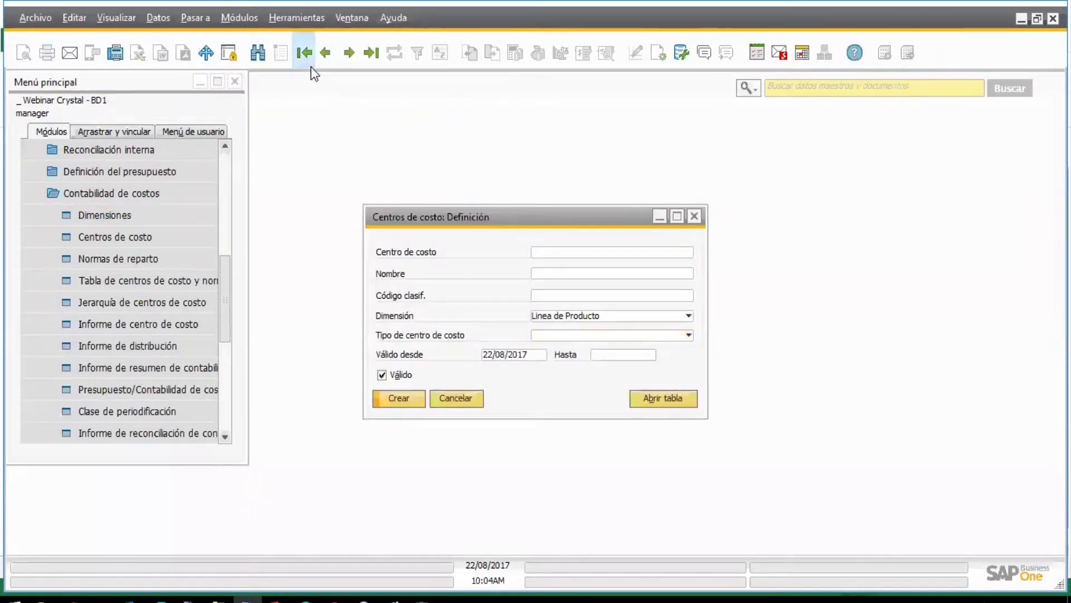
left_click(348, 53)
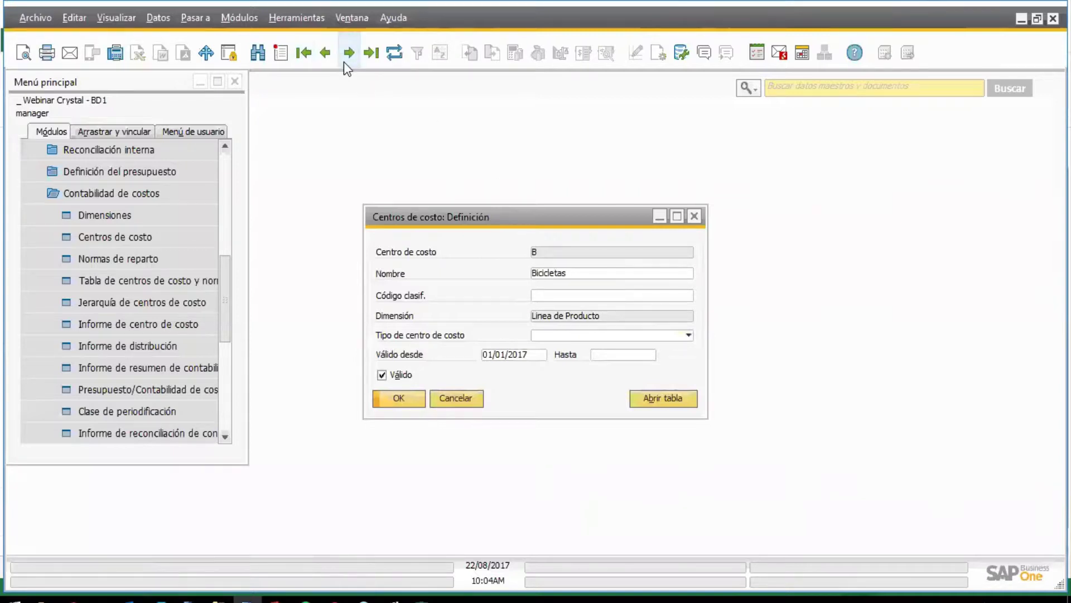
left_click(345, 58)
left_click(345, 58)
left_click(456, 399)
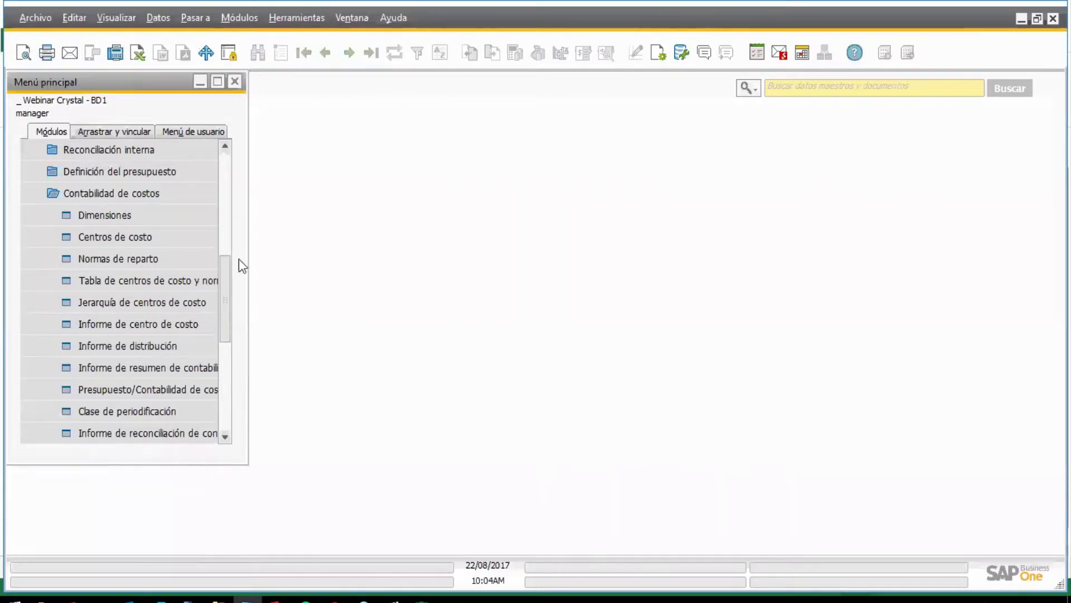
left_click_drag(226, 283, 233, 167)
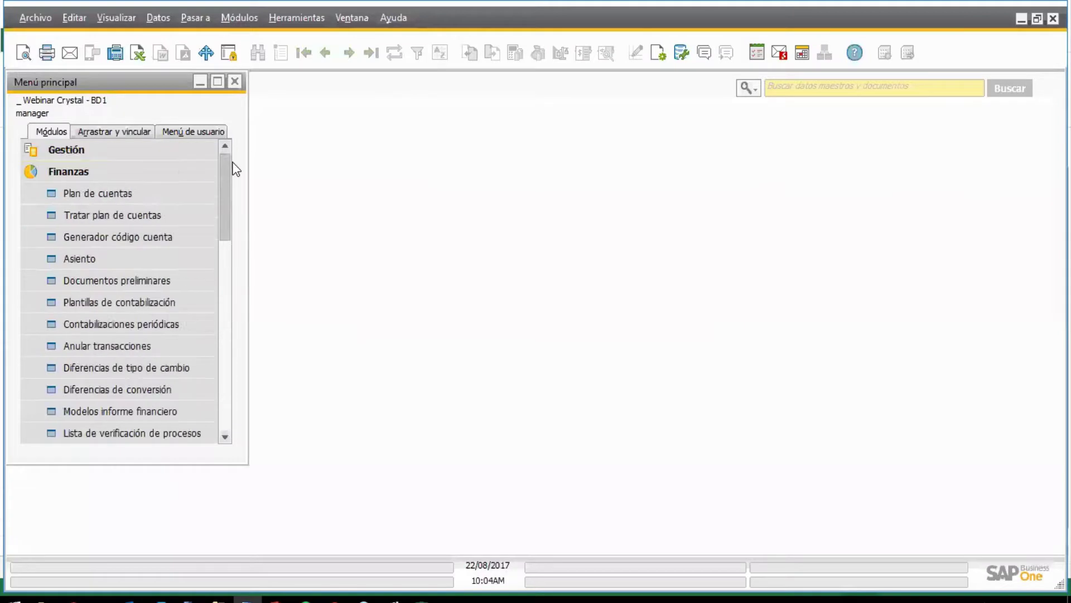
Step: Open the sales employee definitions in Gestión's general definitions, examine the salesperson list, and close it
left_click(59, 169)
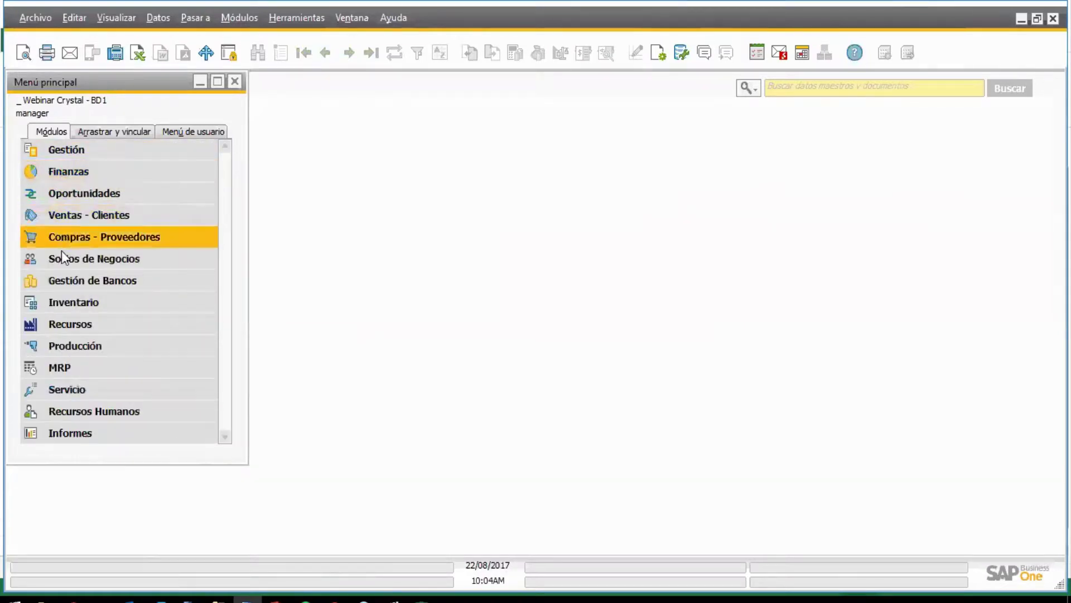
left_click(66, 154)
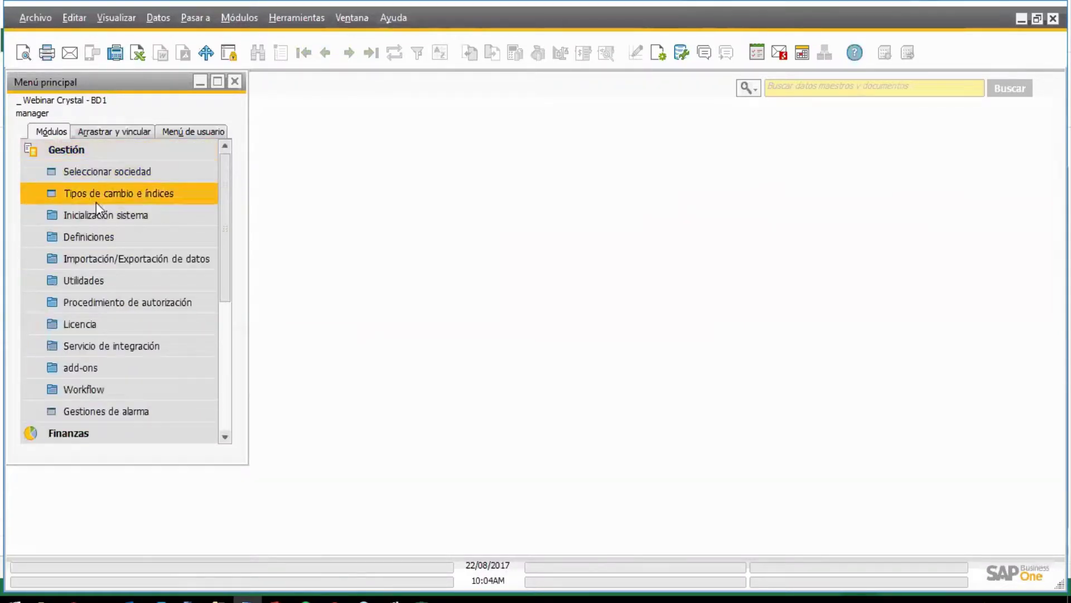
left_click(104, 237)
left_click(110, 262)
scroll(137, 296, "down", 4)
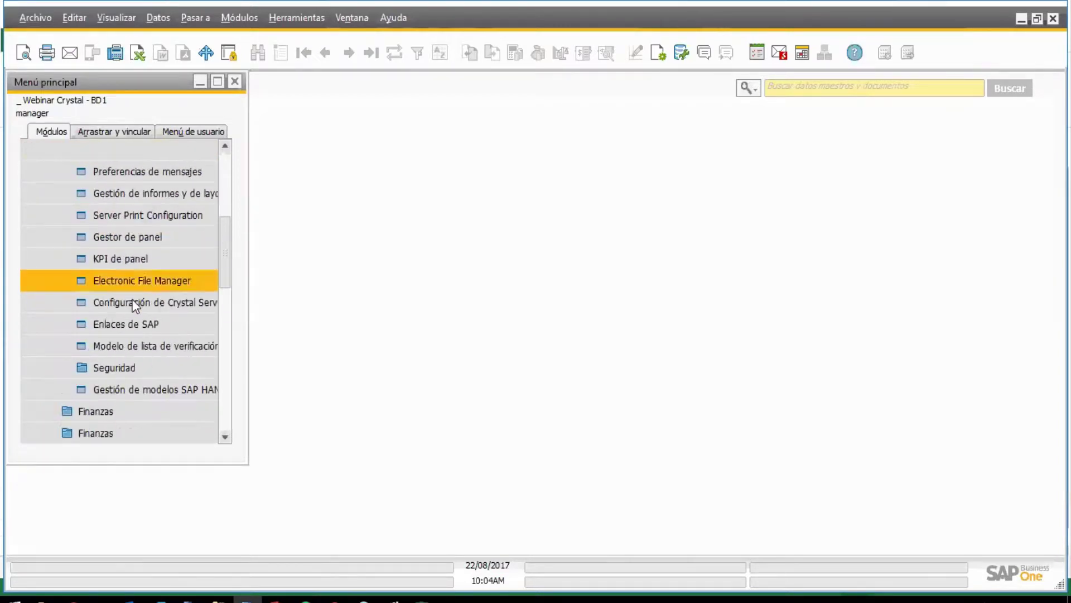
scroll(132, 231, "up", 2)
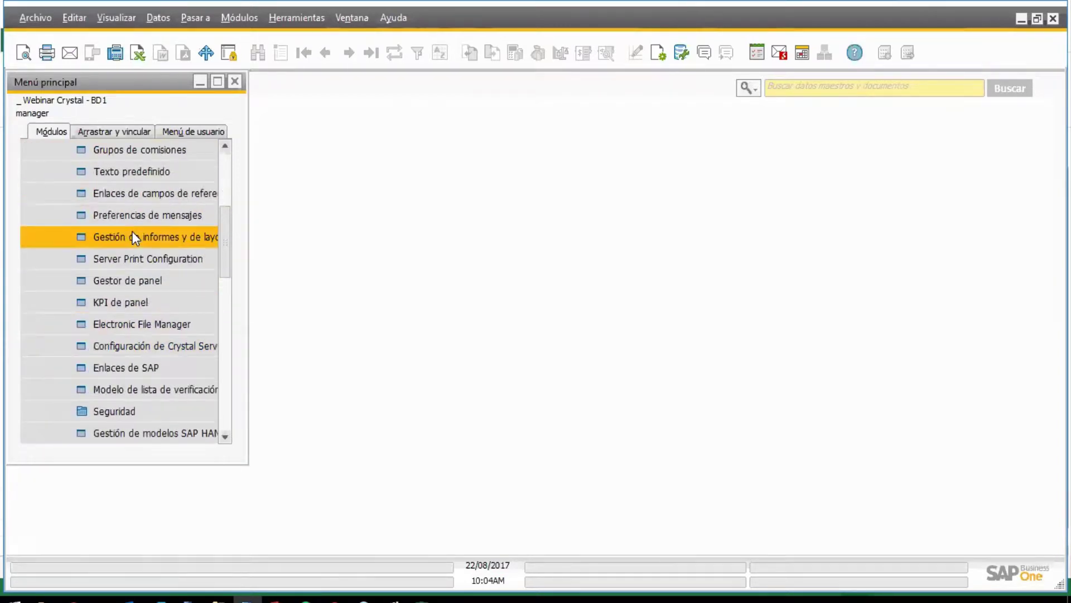
scroll(133, 236, "up", 1)
left_click(145, 171)
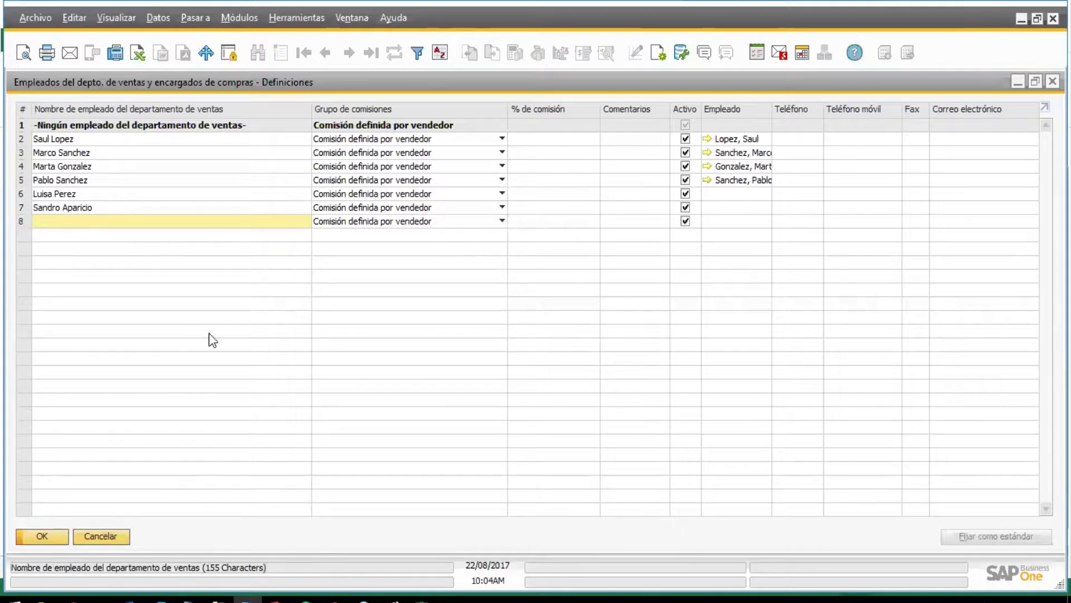
left_click(100, 537)
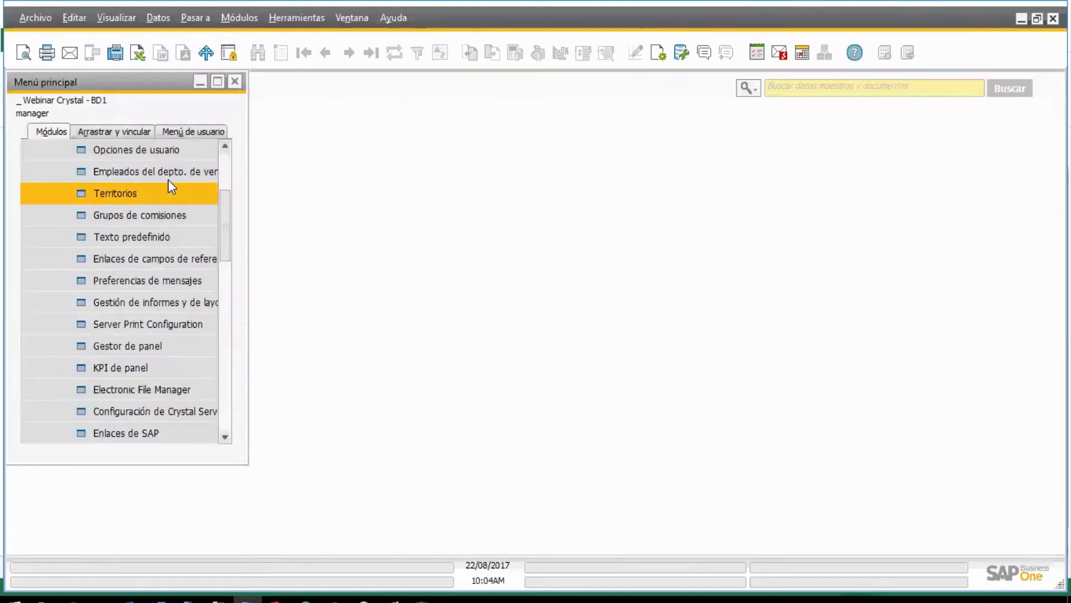
scroll(222, 205, "up", 3)
left_click(127, 158)
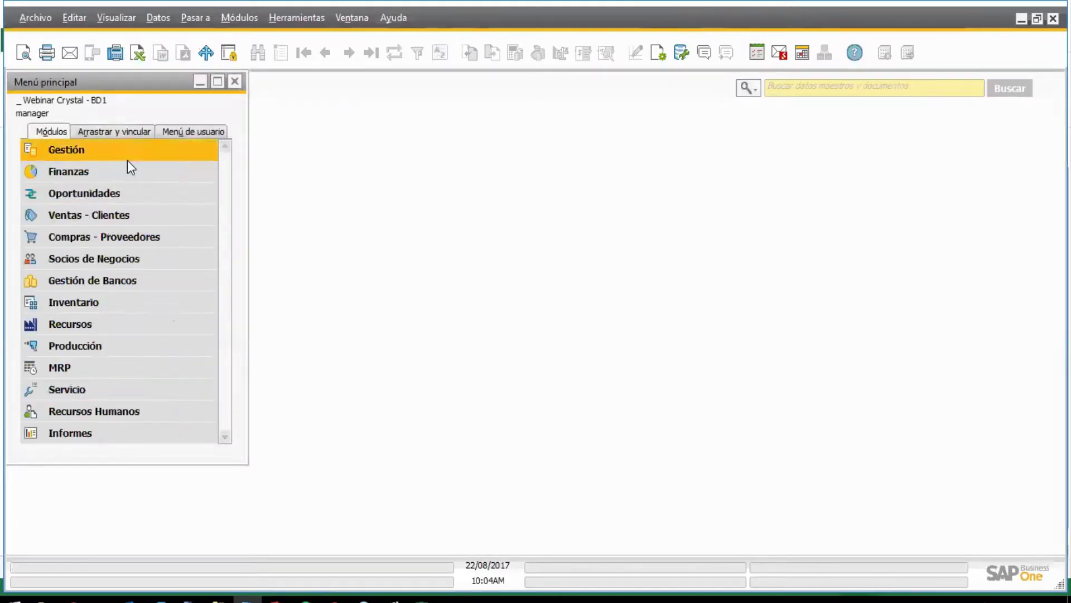
Step: Open Factura de deudores under Ventas - Clientes, browse the invoices forward from the first record to examine their sales employees, and close it
left_click(100, 224)
left_click(135, 323)
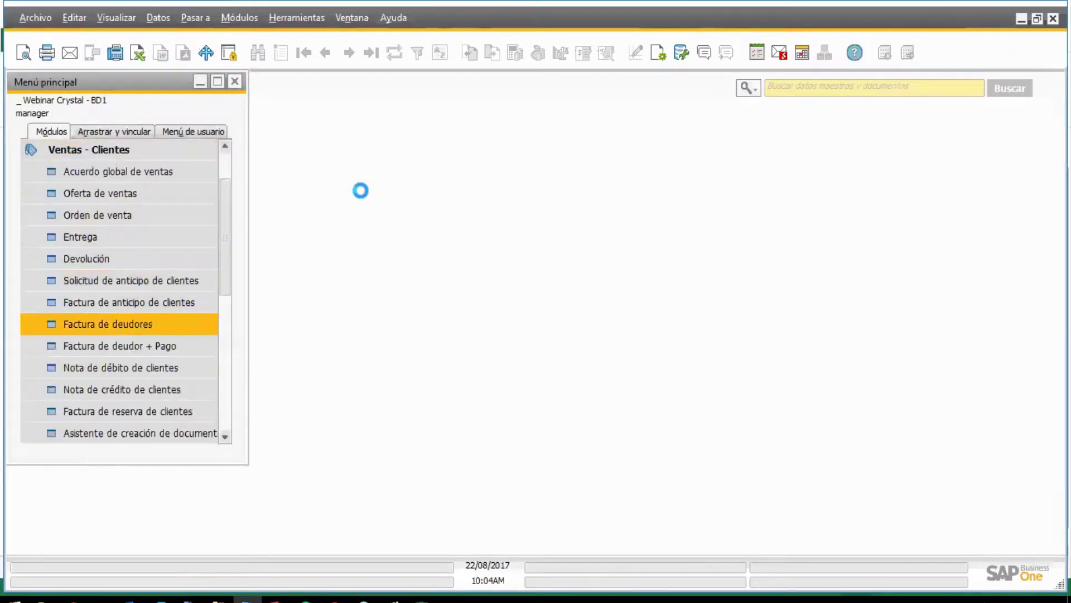
key("Escape")
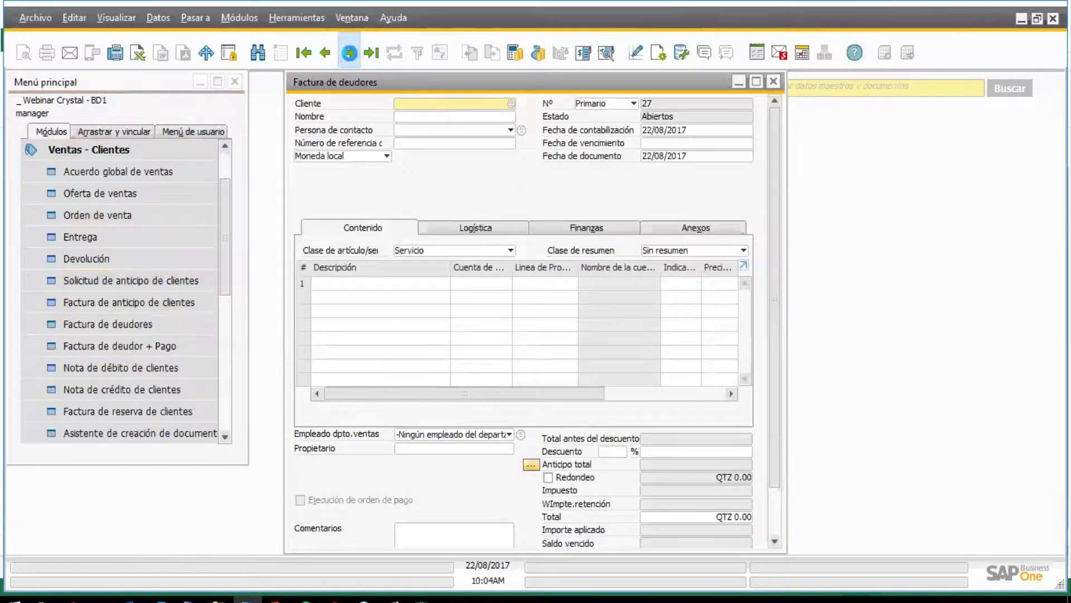
left_click(349, 53)
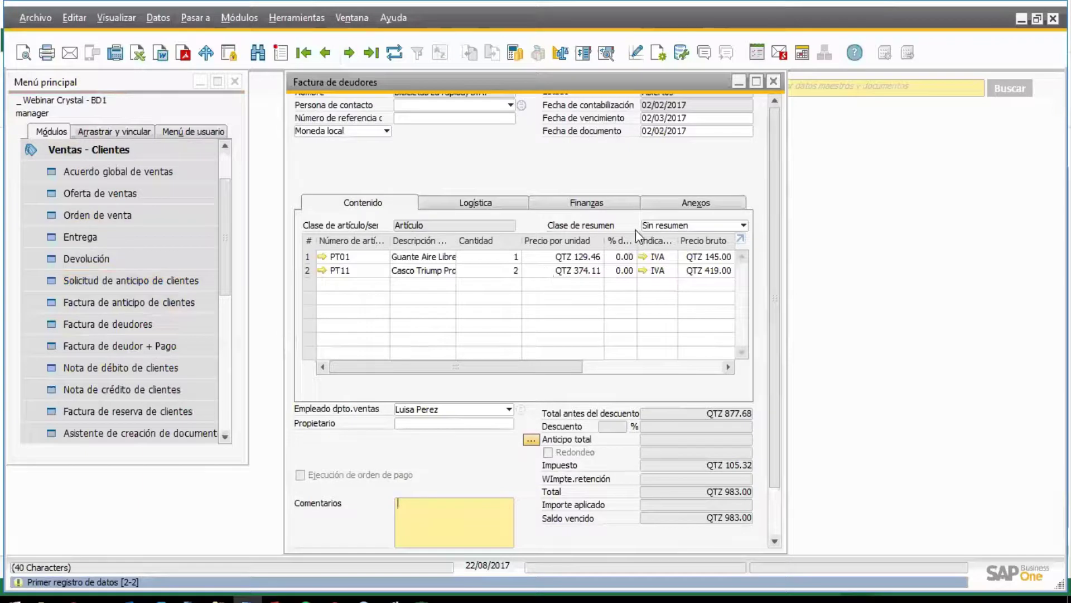
scroll(771, 108, "up", 2)
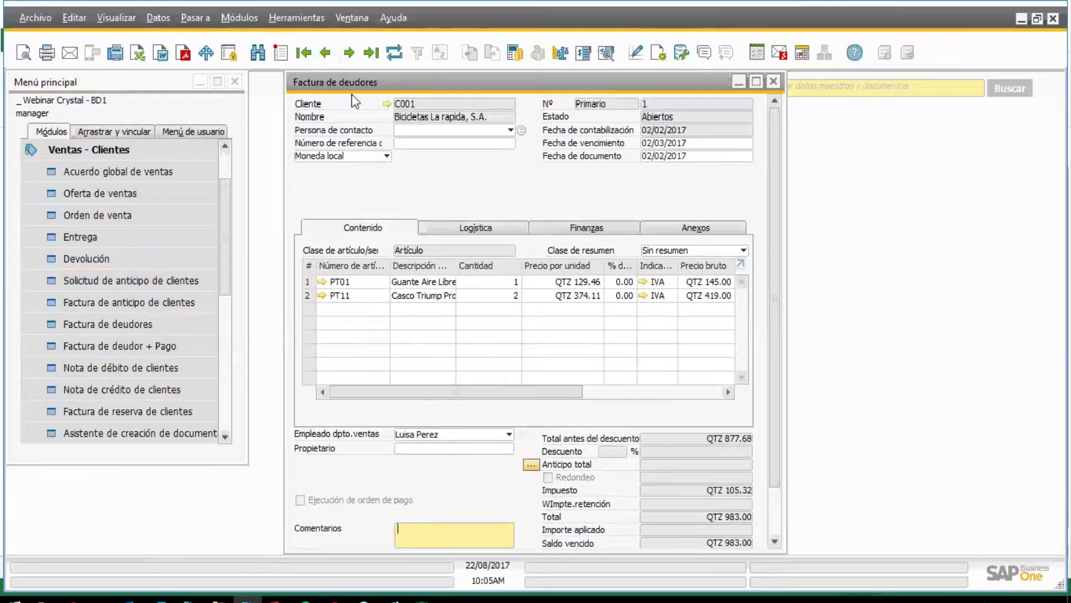
left_click(346, 60)
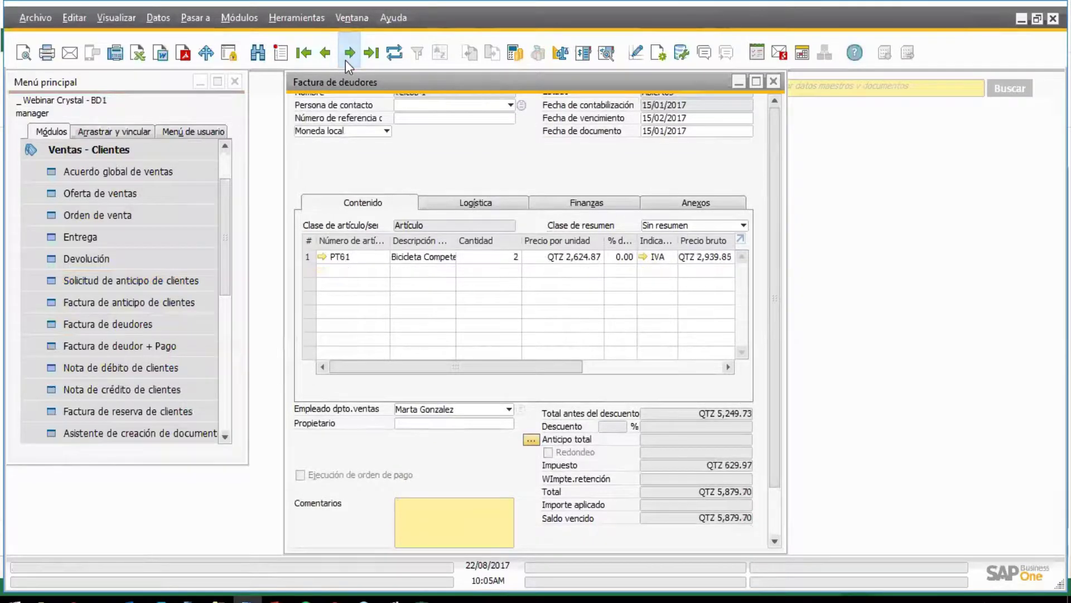
left_click(346, 60)
left_click(355, 61)
left_click(355, 60)
left_click(355, 61)
left_click(355, 60)
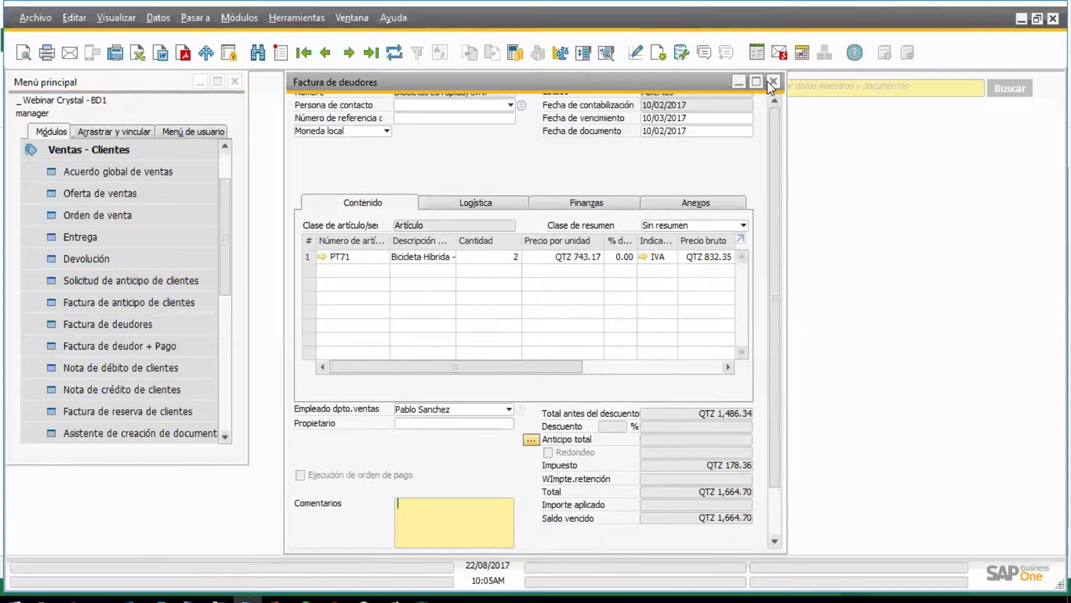
left_click(773, 82)
left_click(146, 148)
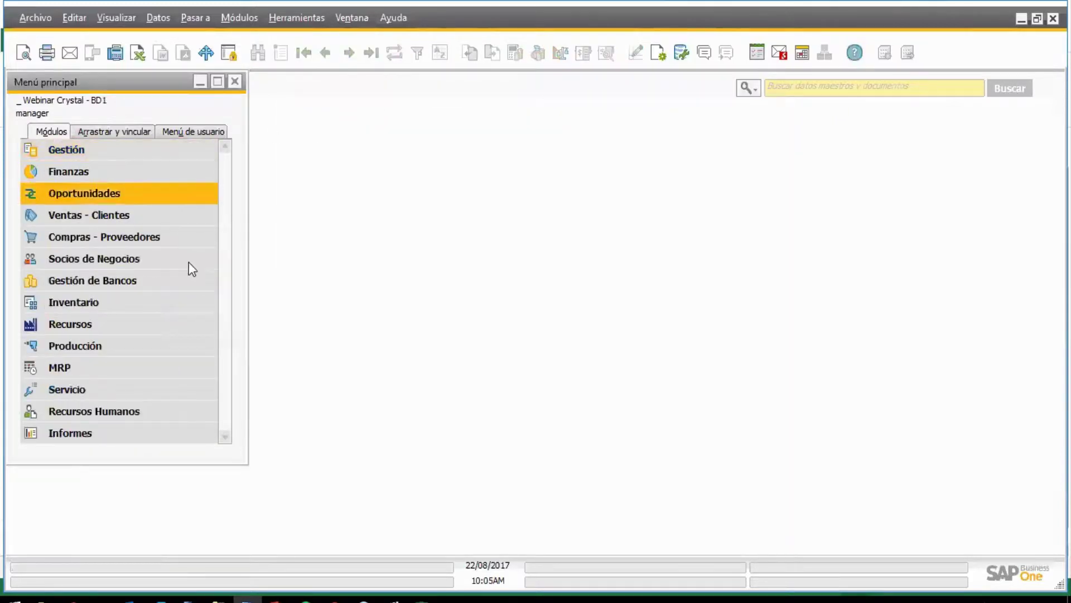
left_click(122, 440)
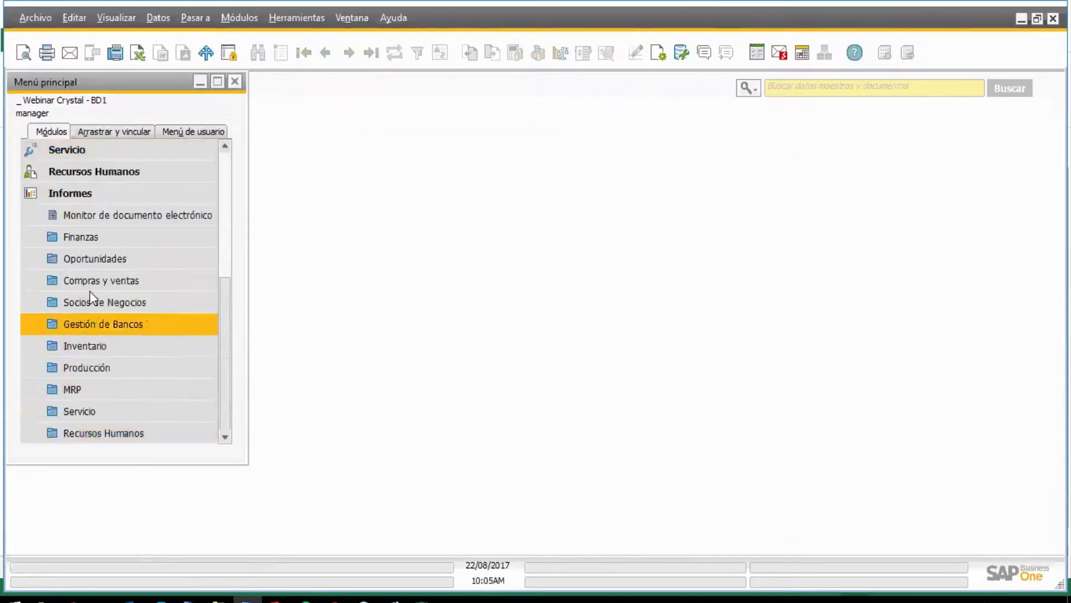
scroll(95, 302, "up", 2)
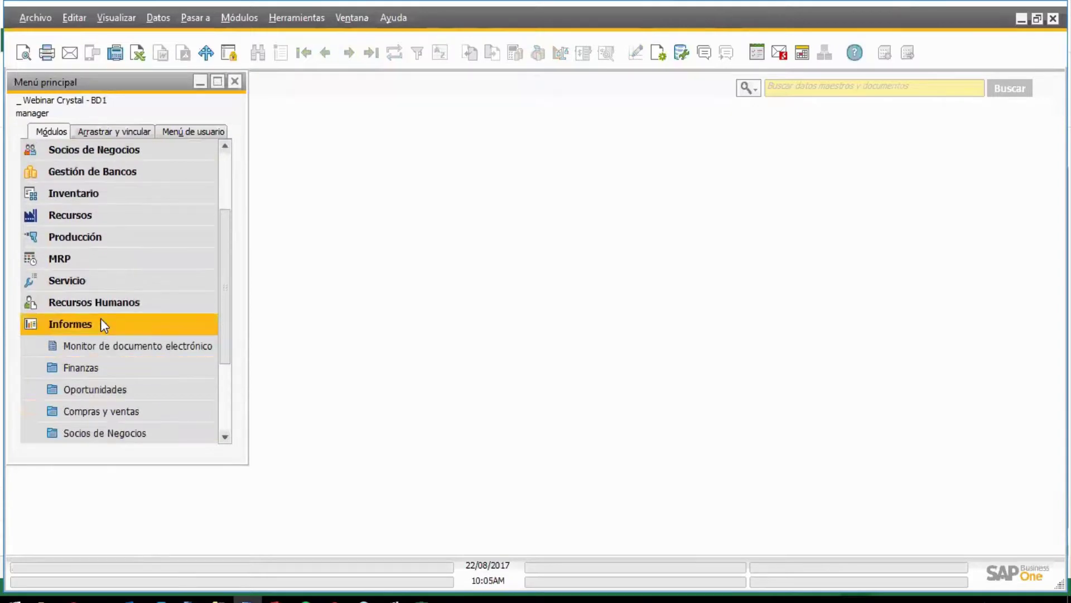
left_click(102, 322)
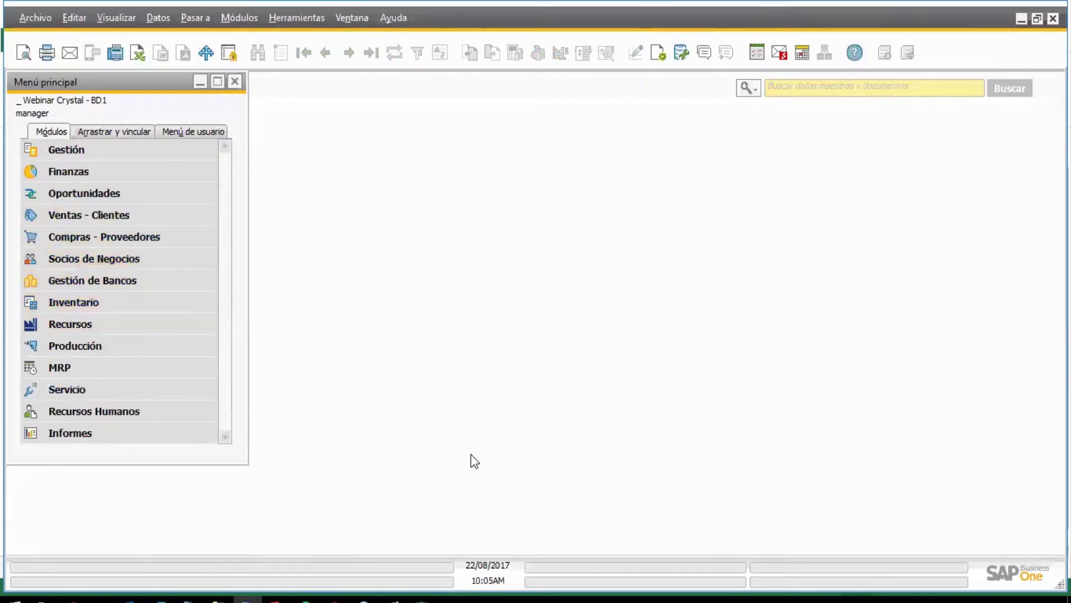
Step: Switch to the Excel report outline and enter the label Vendedor in cell A5
left_click(427, 598)
left_click(52, 256)
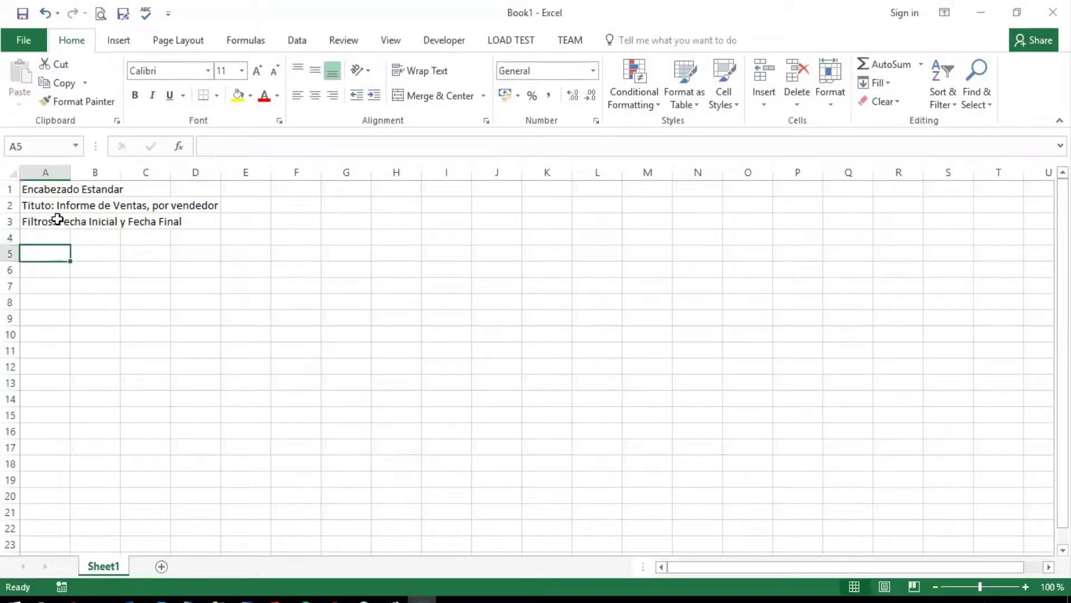
left_click(56, 239)
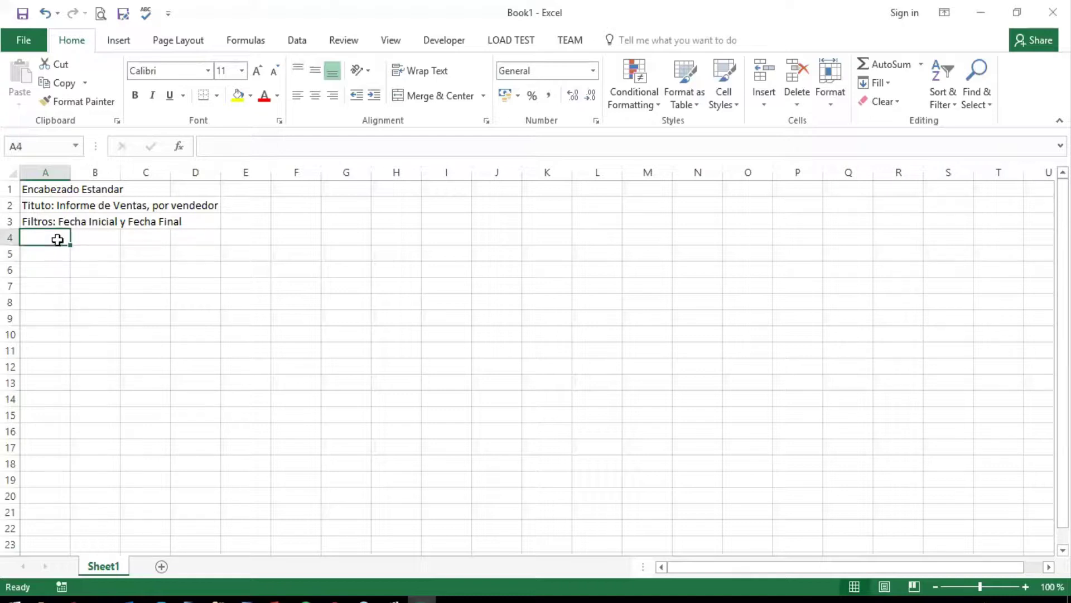
left_click(50, 254)
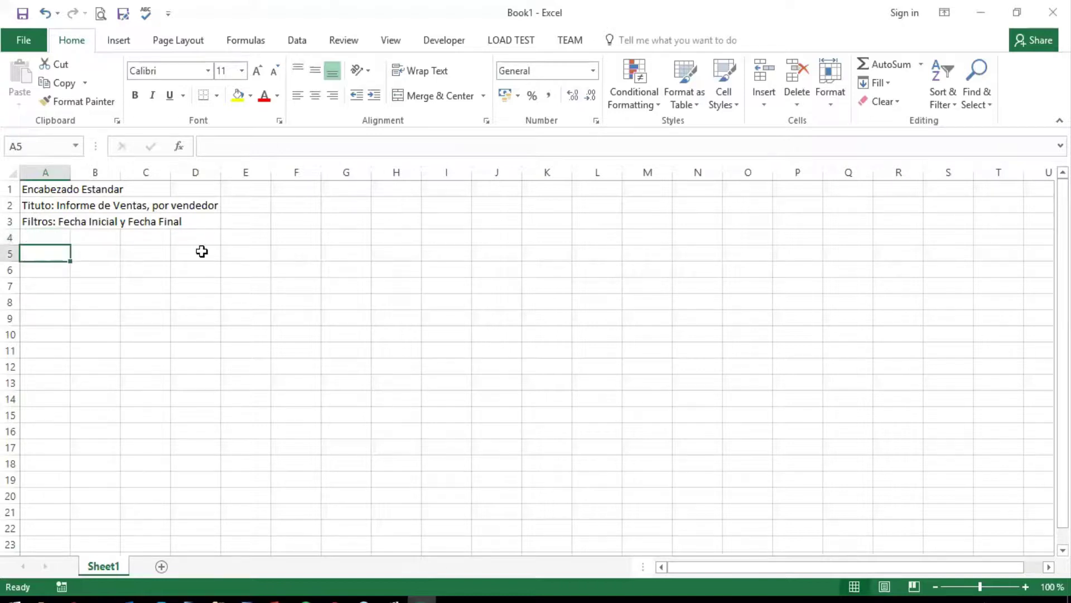
type("Vended")
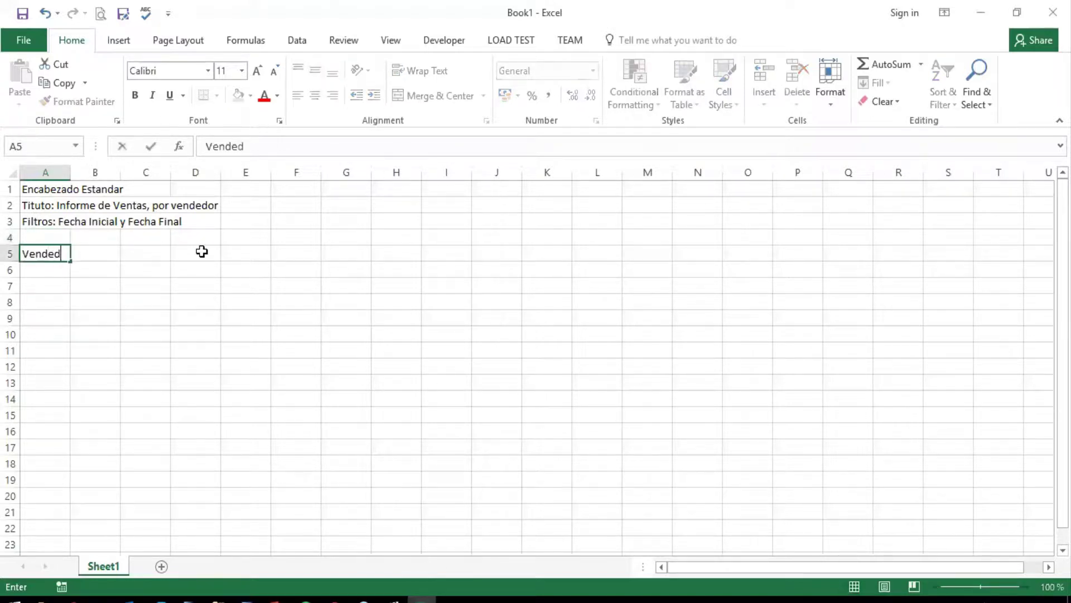
key("Return")
Step: Extend the label in cell A5 to read "Vendedor (Nombre)"
key("Up")
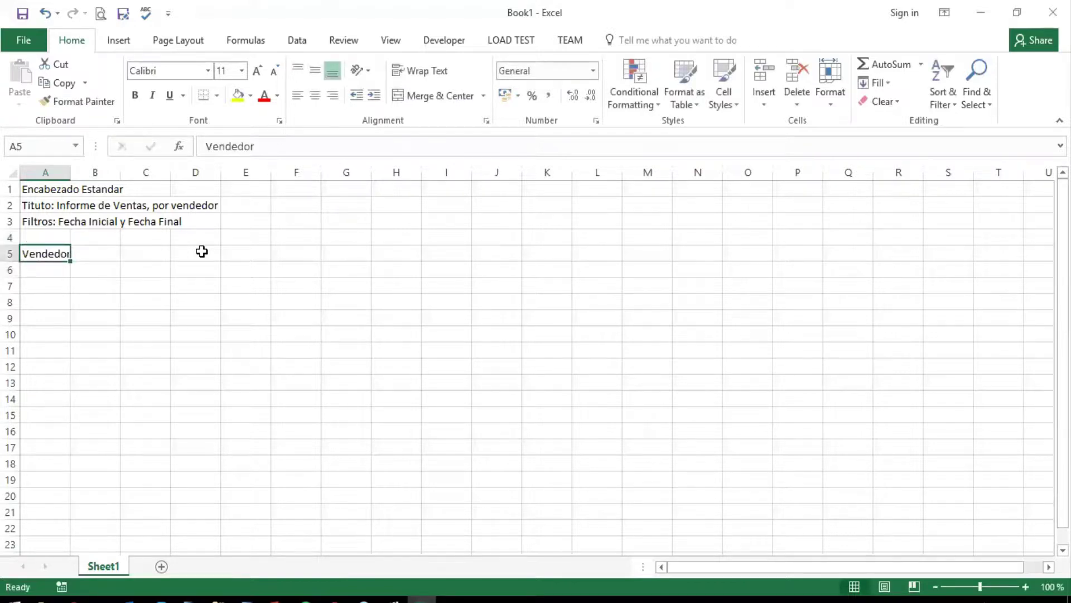
key("F2")
type("(Codigo y Nom")
key("BackSpace")
key("BackSpace")
key("BackSpace")
key("BackSpace")
key("BackSpace")
key("BackSpace")
key("BackSpace")
key("BackSpace")
key("BackSpace")
key("BackSpace")
key("BackSpace")
key("BackSpace")
type("Nombre)")
key("Return")
Step: Enter the column heading "Tipo de Documento" in cell B6
key("Down")
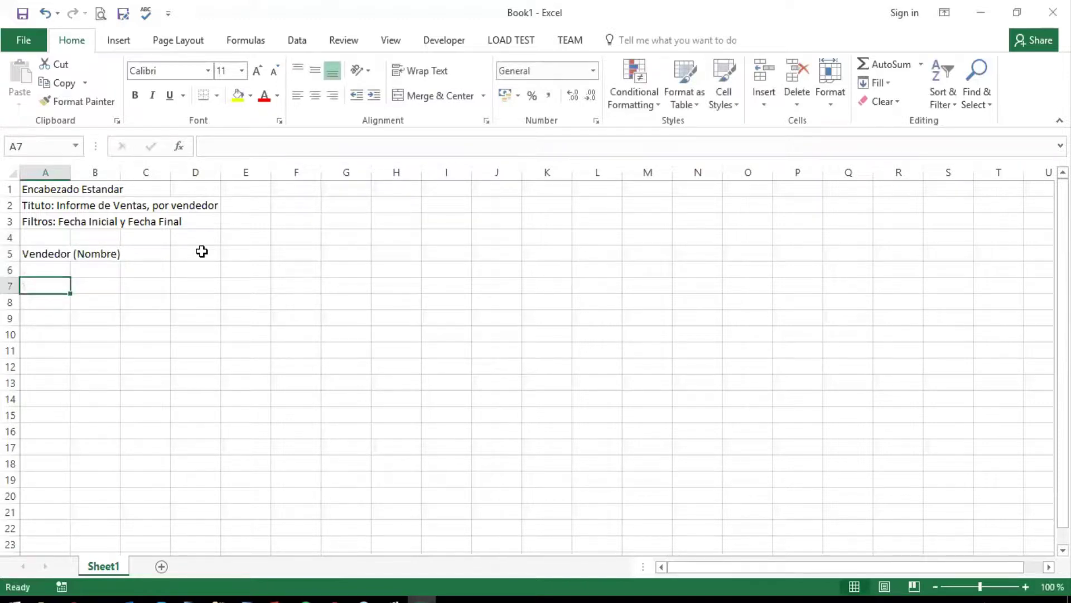
key("Right")
key("Up")
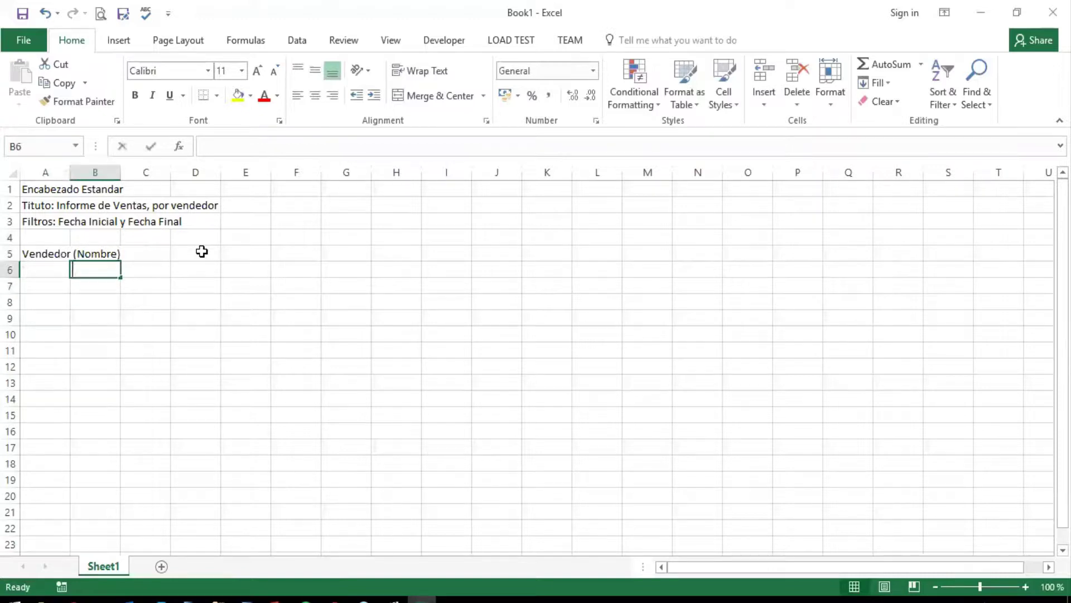
type("Tipo de Documento")
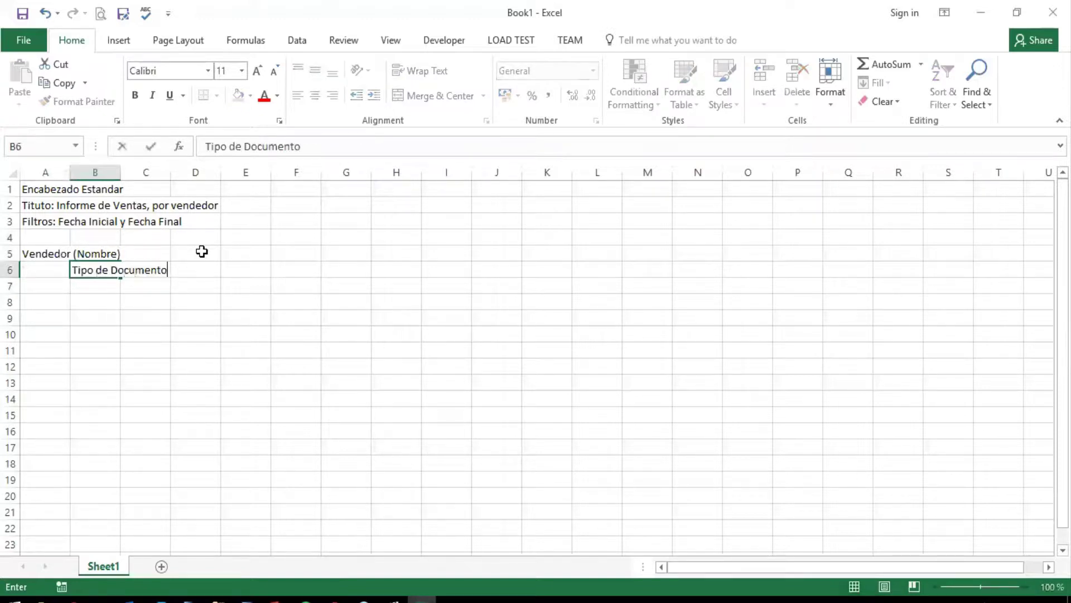
key("Return")
Step: Enter "Factura | Nota de Debito | Nota de Credito" in cell B7 and fit column B to its contents
type("Factura | No")
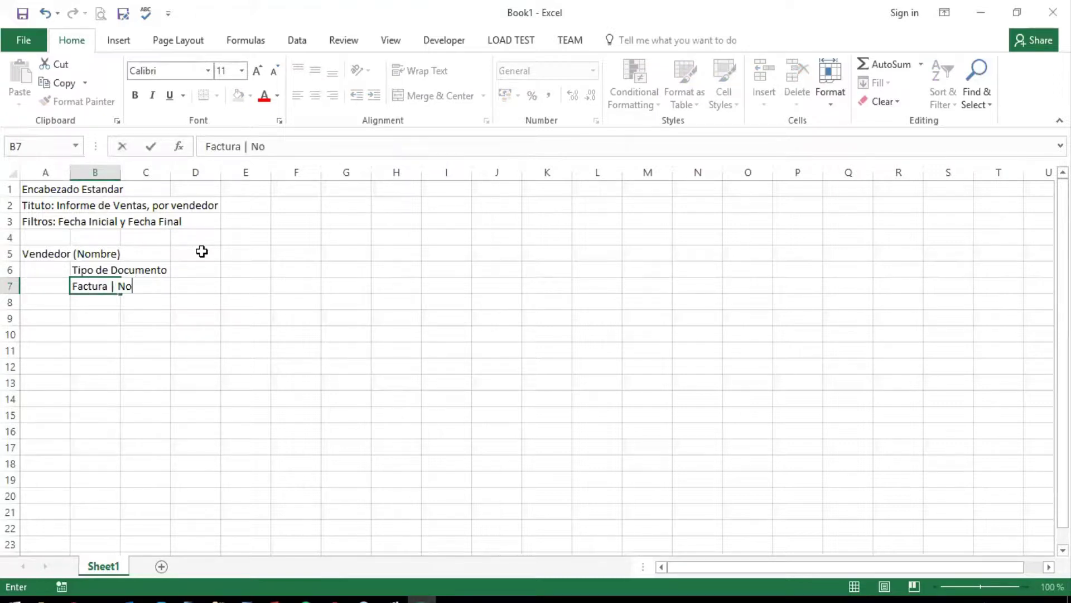
key("BackSpace")
type("ota de Debito | ")
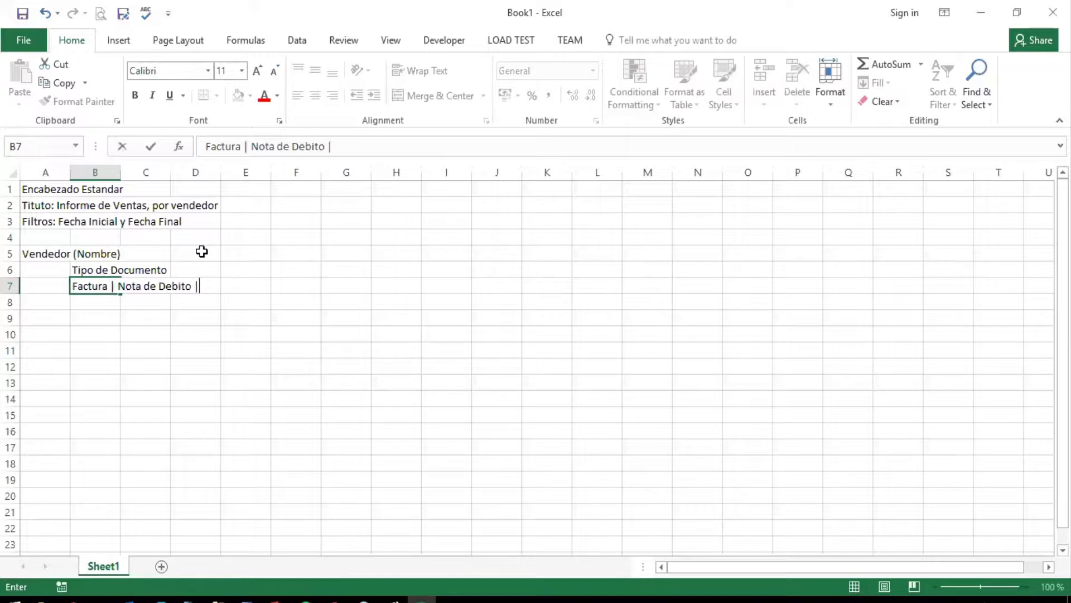
type("Nota de Credito")
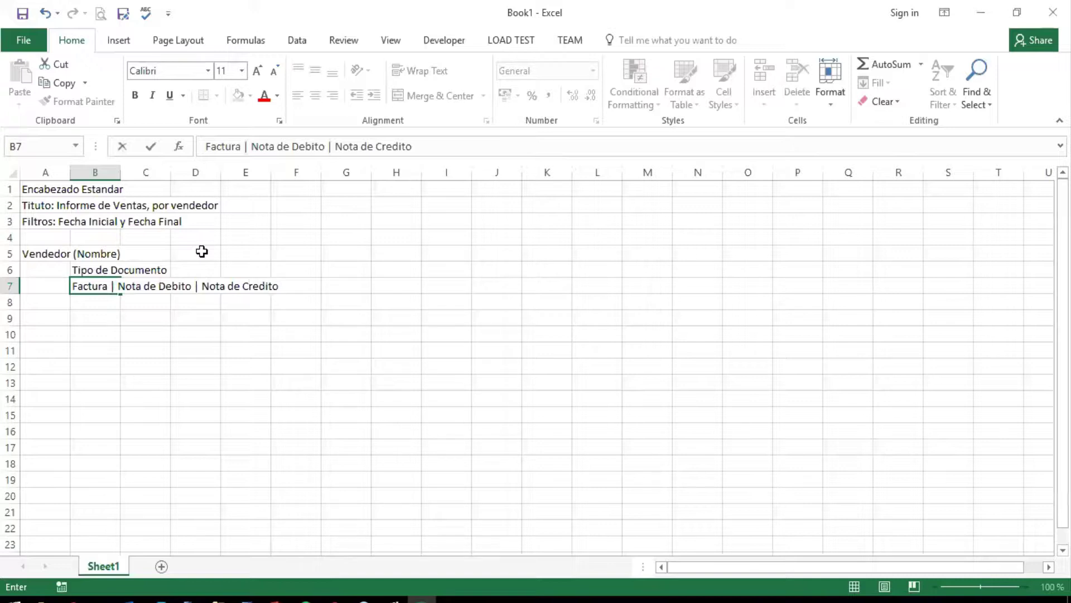
key("Return")
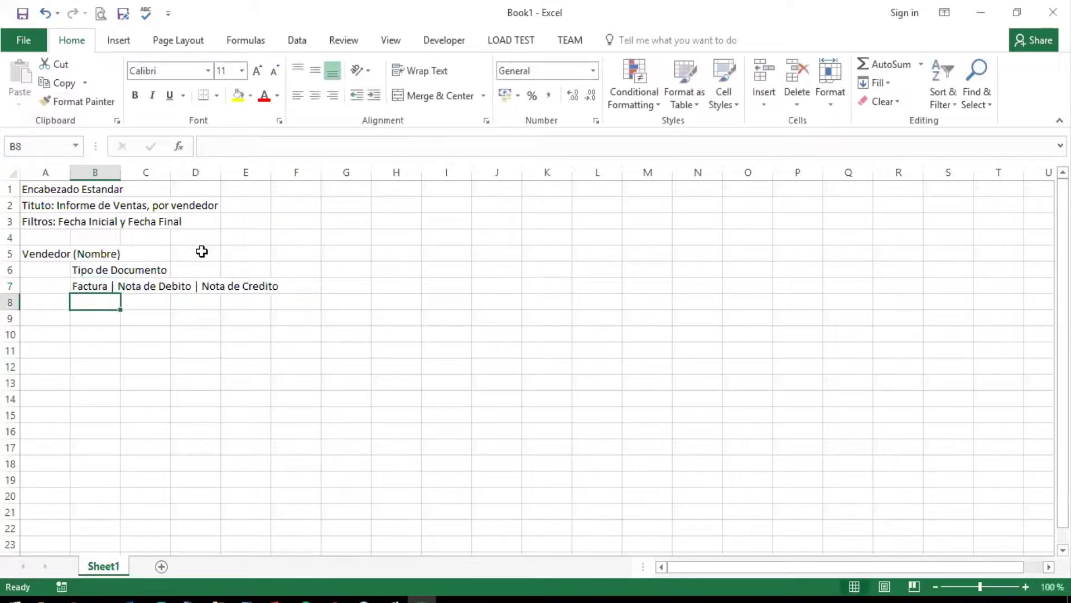
key("Up")
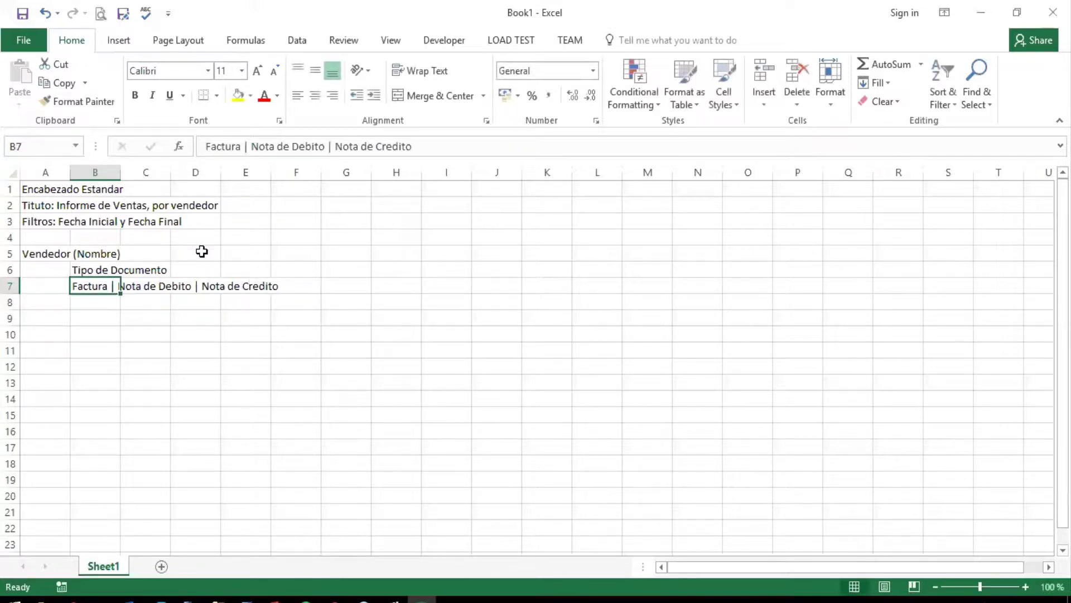
double_click(121, 172)
Step: Enter the heading "No. De Documento" in cell C6 and fit column C to its contents
left_click(311, 269)
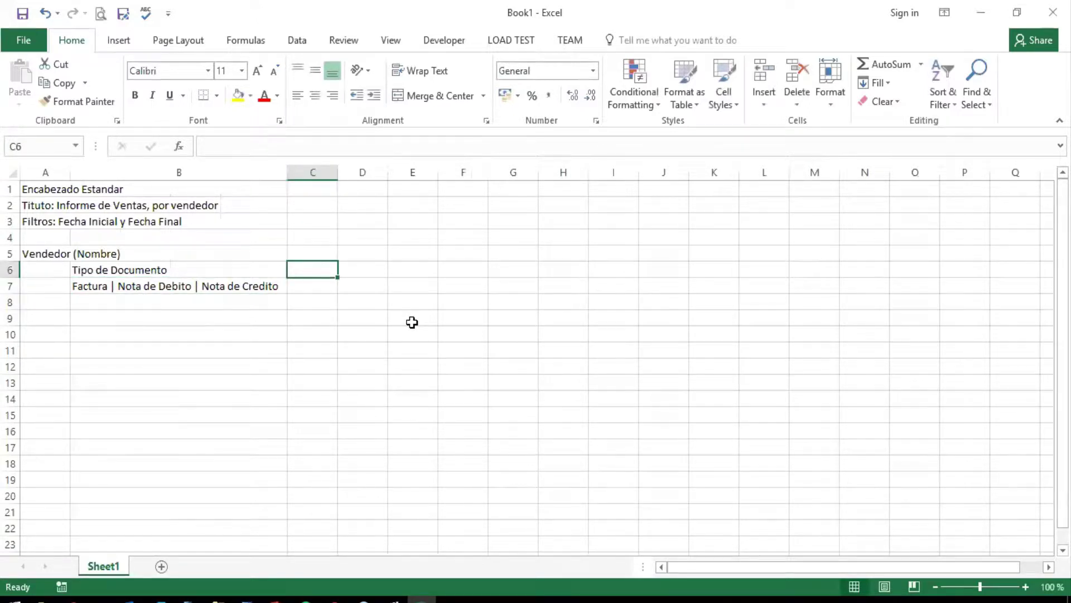
type("No. De Documento")
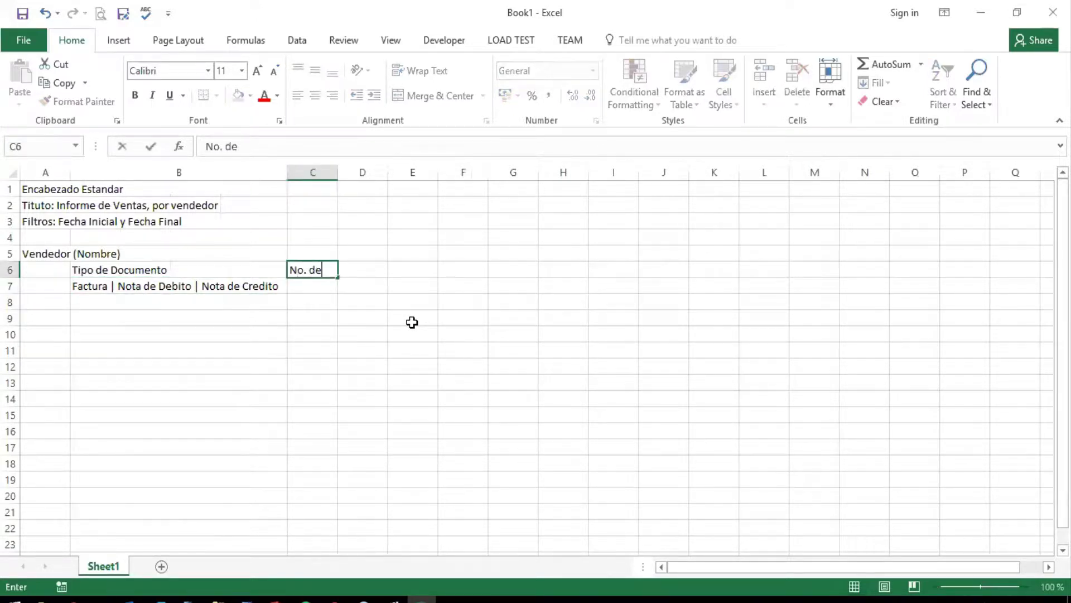
key("ctrl+Return")
key("Return")
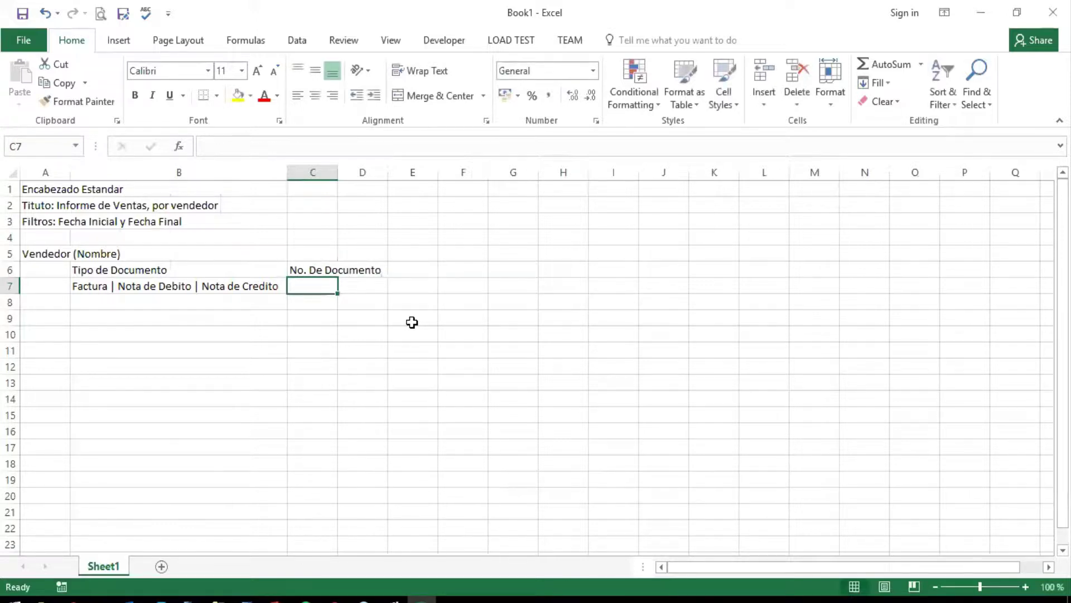
double_click(337, 167)
Step: Enter the column heading "Fecha" in cell D6
left_click(410, 274)
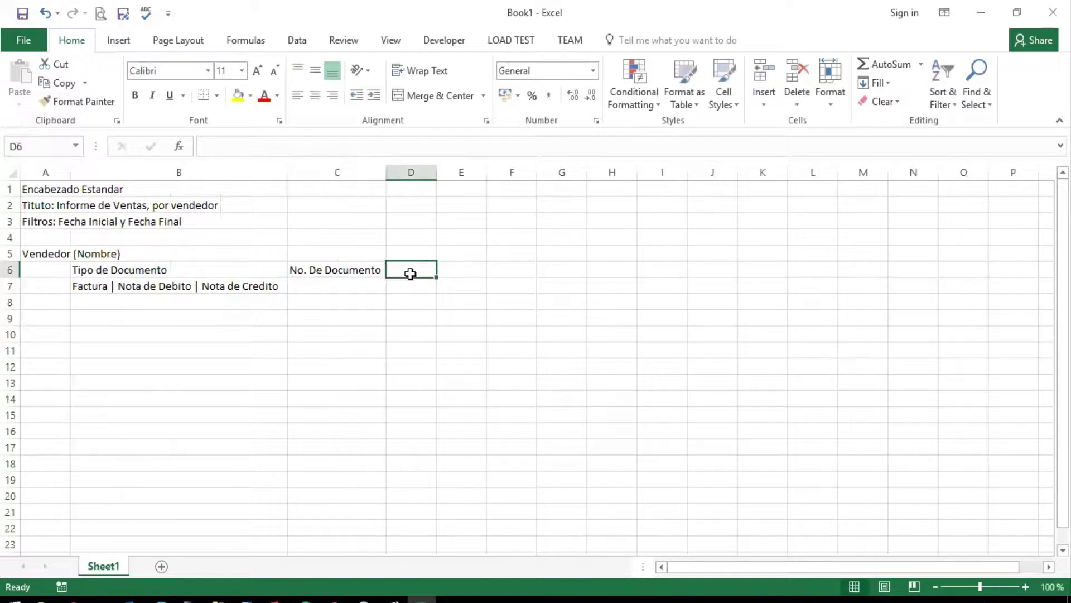
type("Fecha")
key("Return")
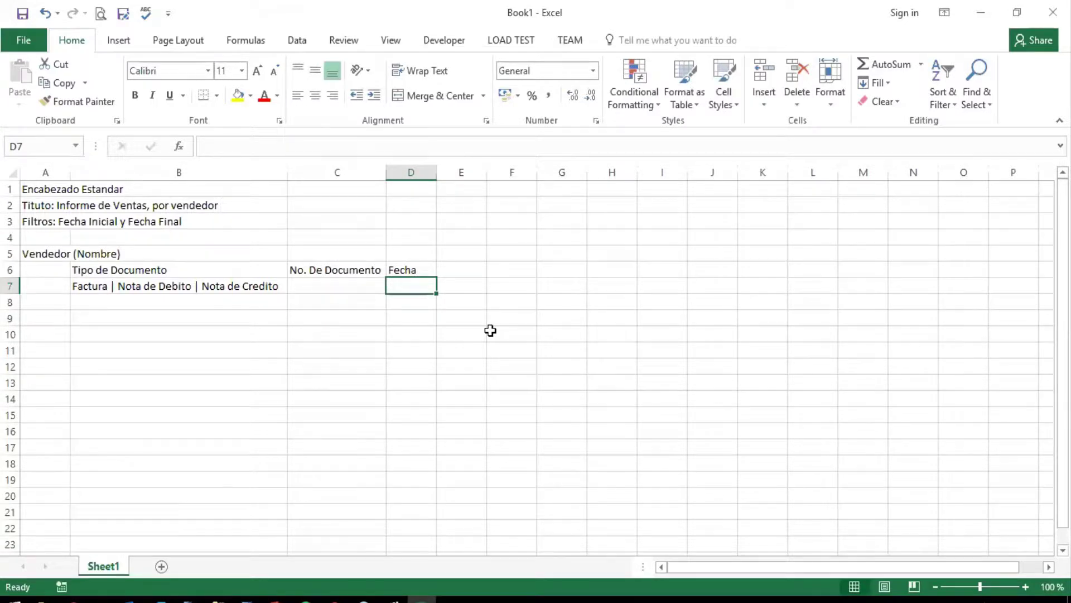
Step: Enter the column heading "Cliente" in cell E6
key("Up")
key("Right")
type("Cliente")
key("Return")
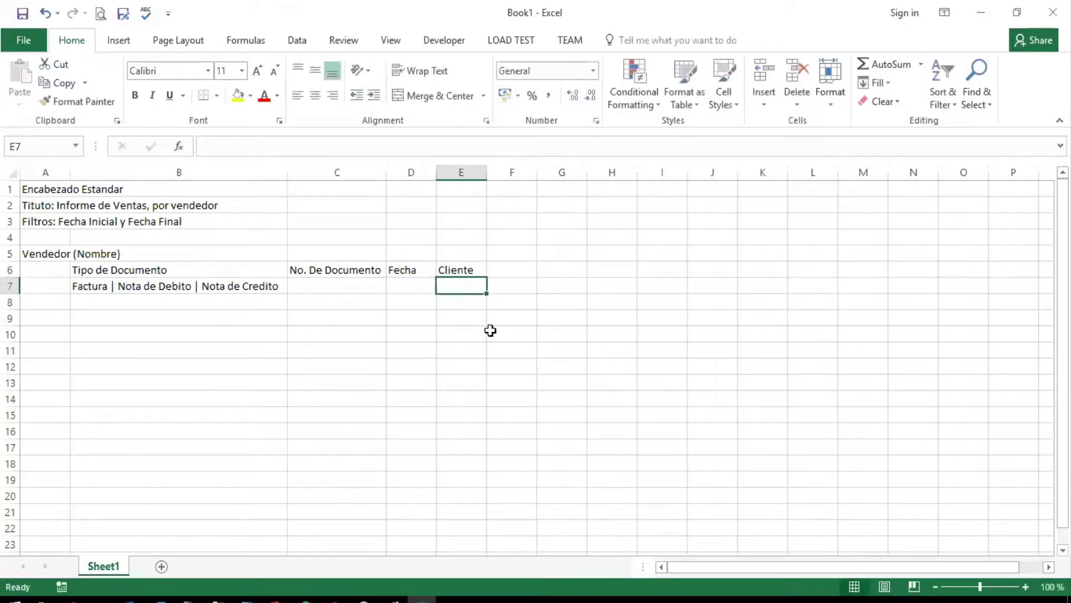
Step: Copy the "Cliente" heading into cell F6 and replace the one in E6 with "Grupo de Cliente"
key("Up")
key("Right")
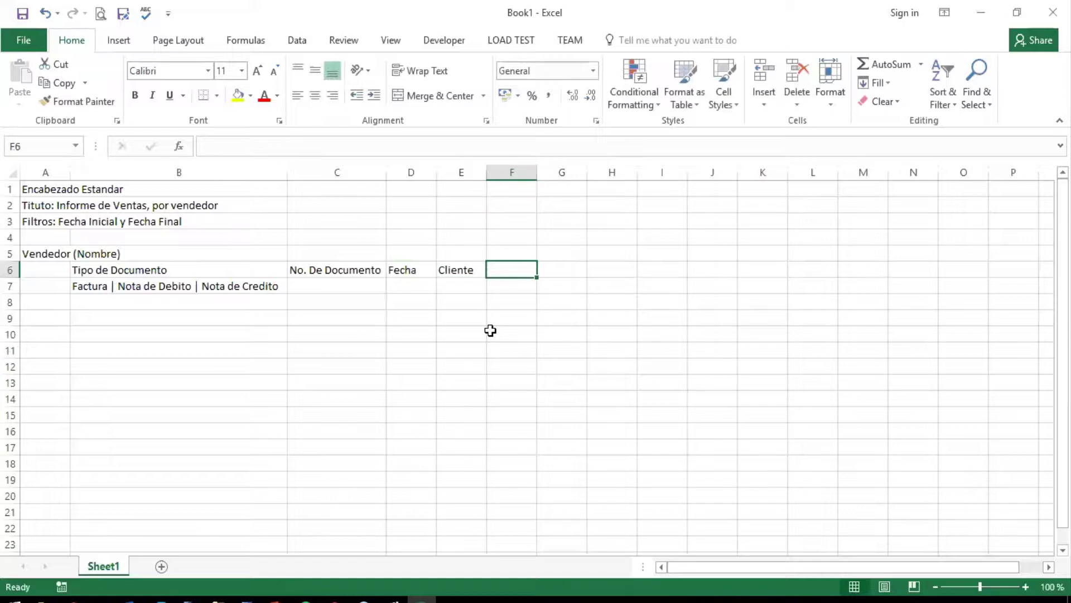
key("Left")
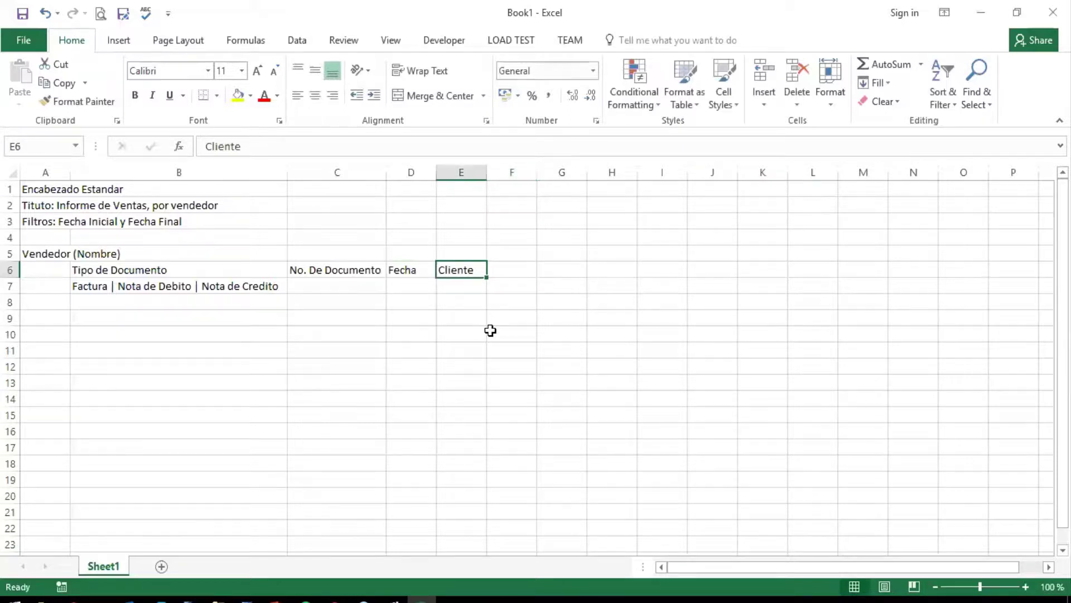
key("ctrl+c")
key("Right")
key("ctrl+v")
key("Left")
type("Grupo de Cliente")
key("Return")
key("Up")
key("Right")
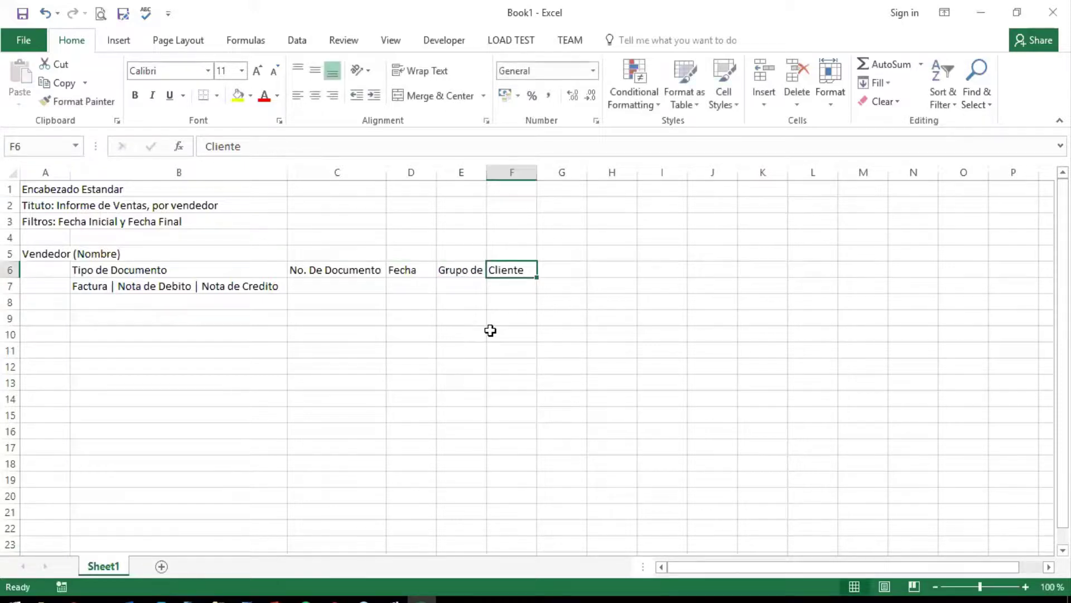
Step: Enter the heading "Monto de la venta" in cell G6 and widen column G to fit it
key("Right")
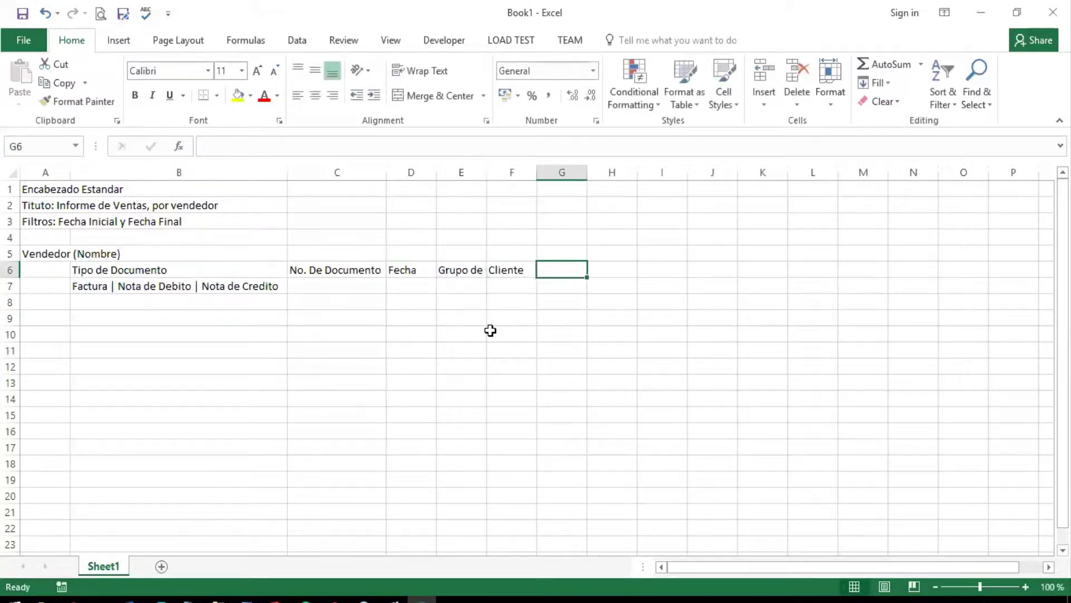
type("Monto d")
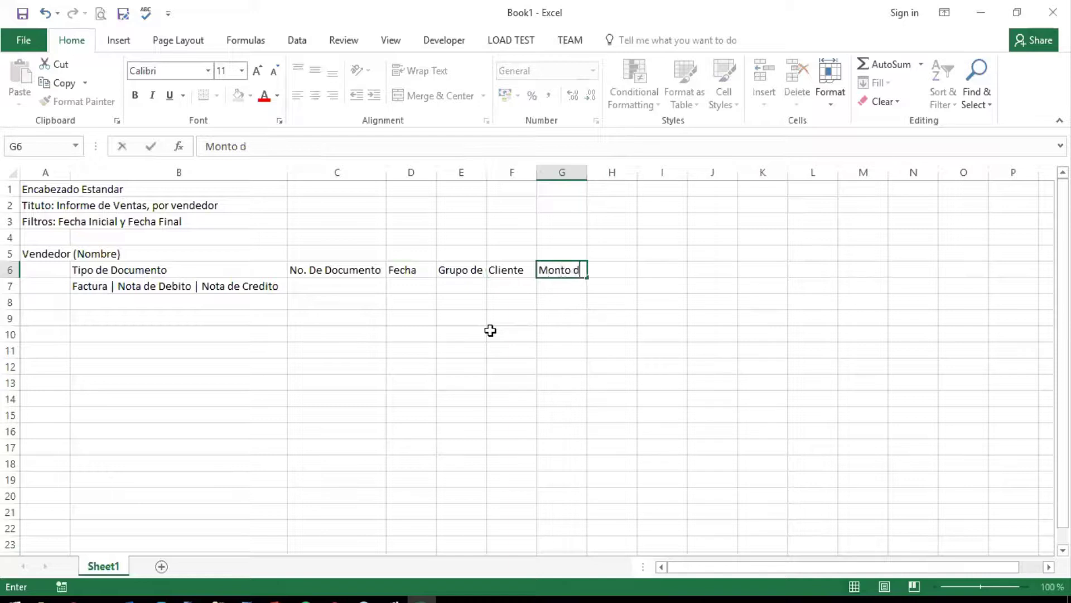
type("e la venta")
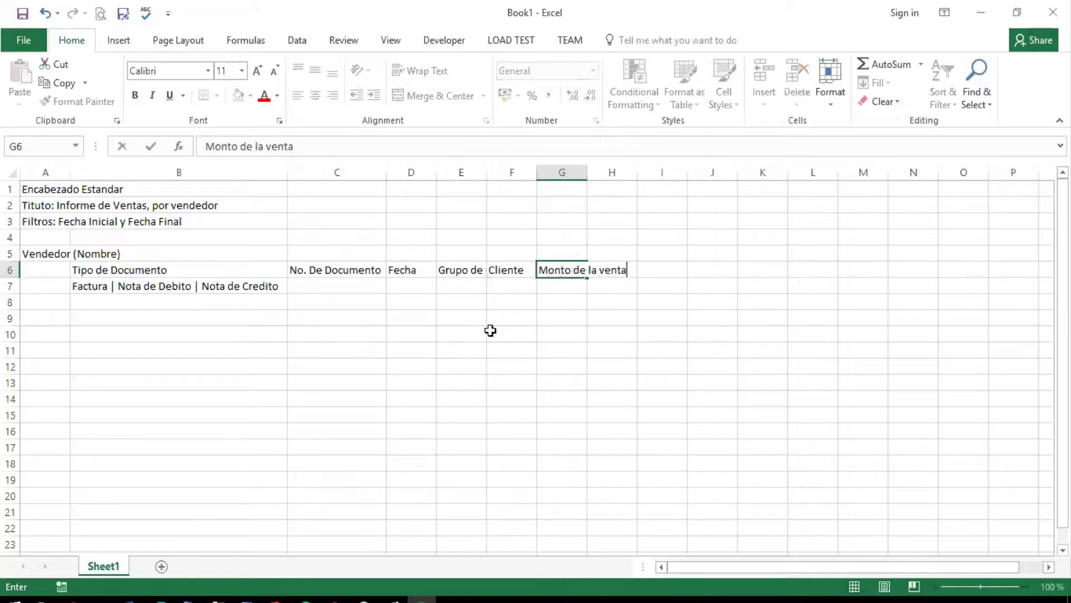
key("Return")
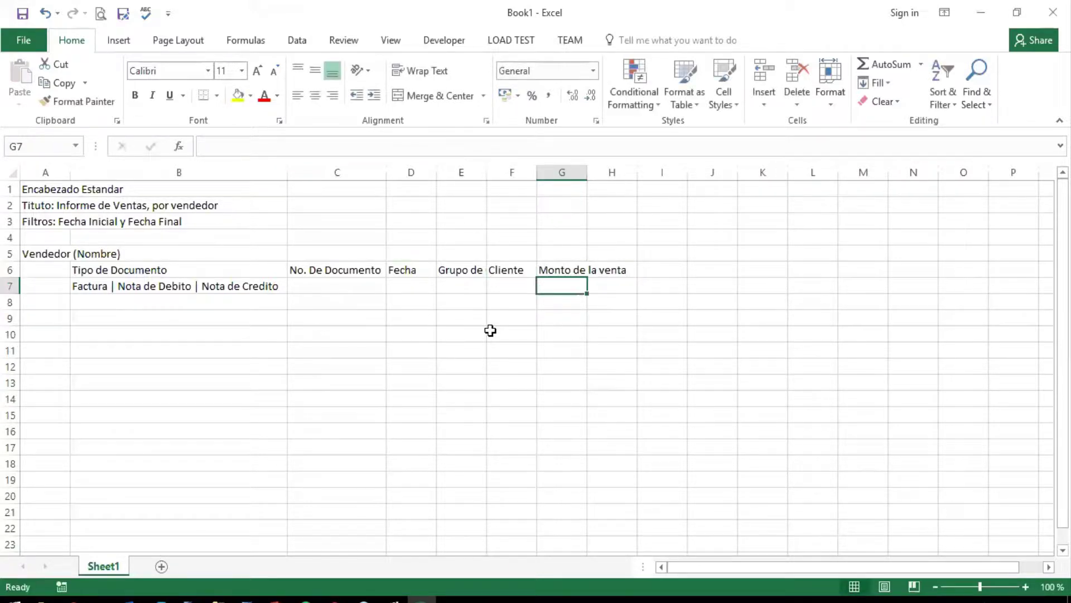
key("Return")
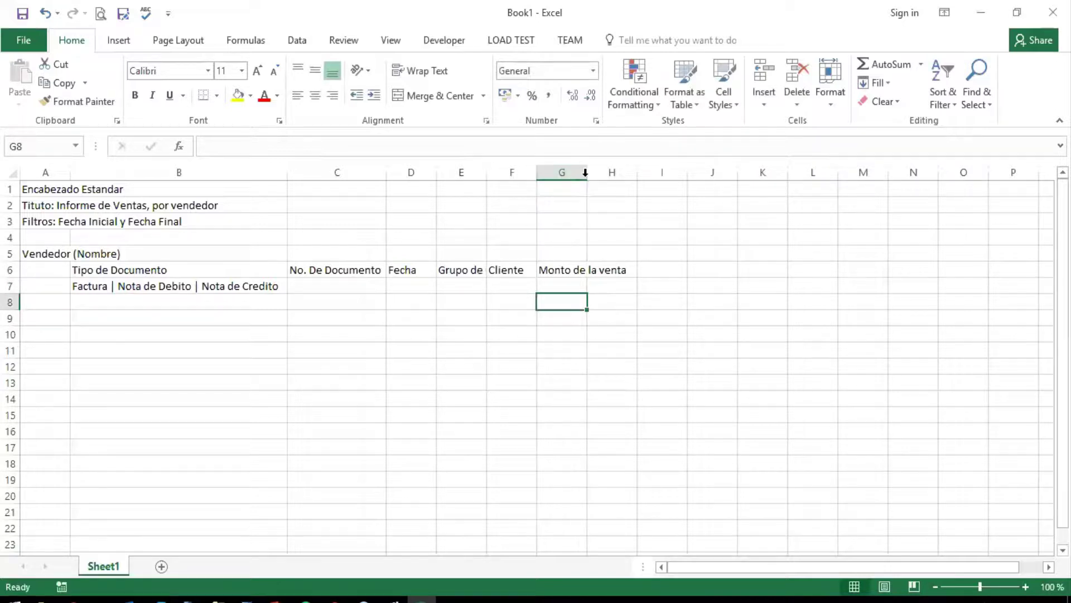
left_click_drag(585, 172, 632, 173)
left_click(564, 284)
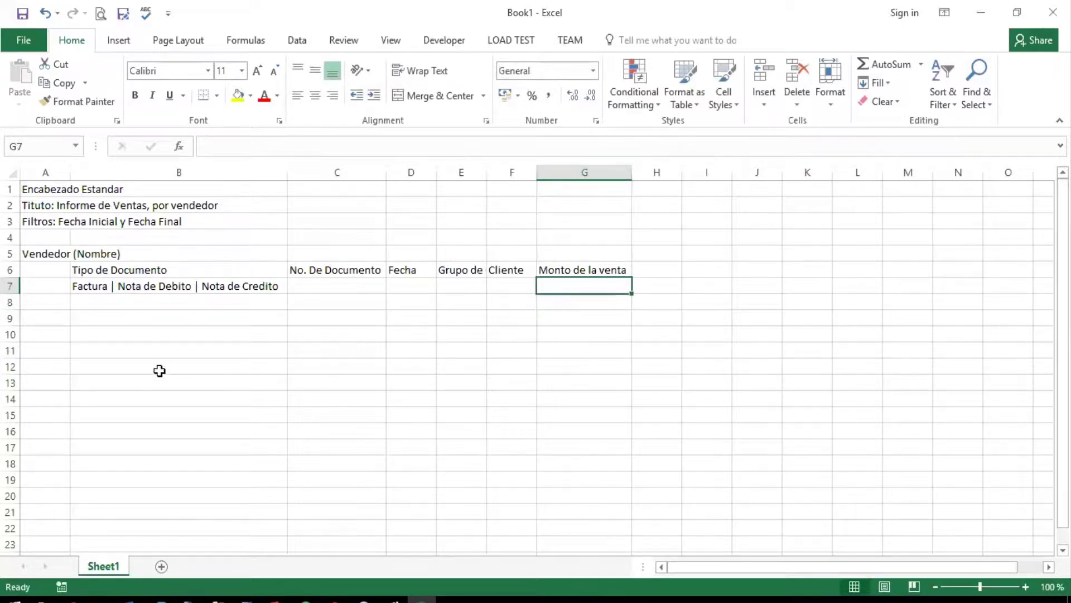
Step: Merge and center cells A13 to F13 and enter "Totales de venta del vendedor" in them
left_click(62, 382)
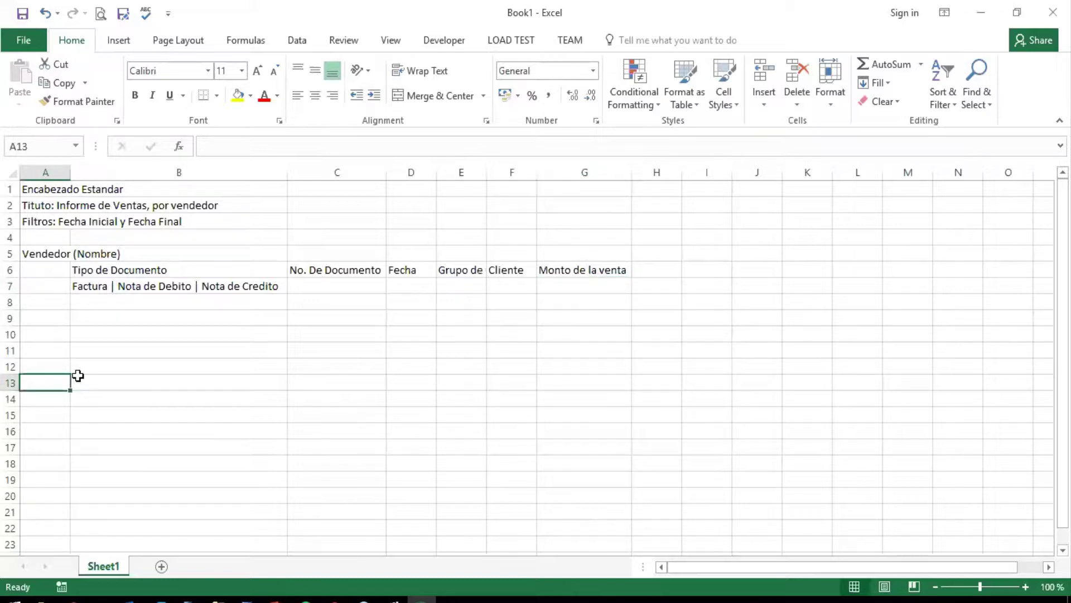
key("shift+Right")
key("shift+Right")
key("shift+Right")
key("shift+Right")
key("shift+Right")
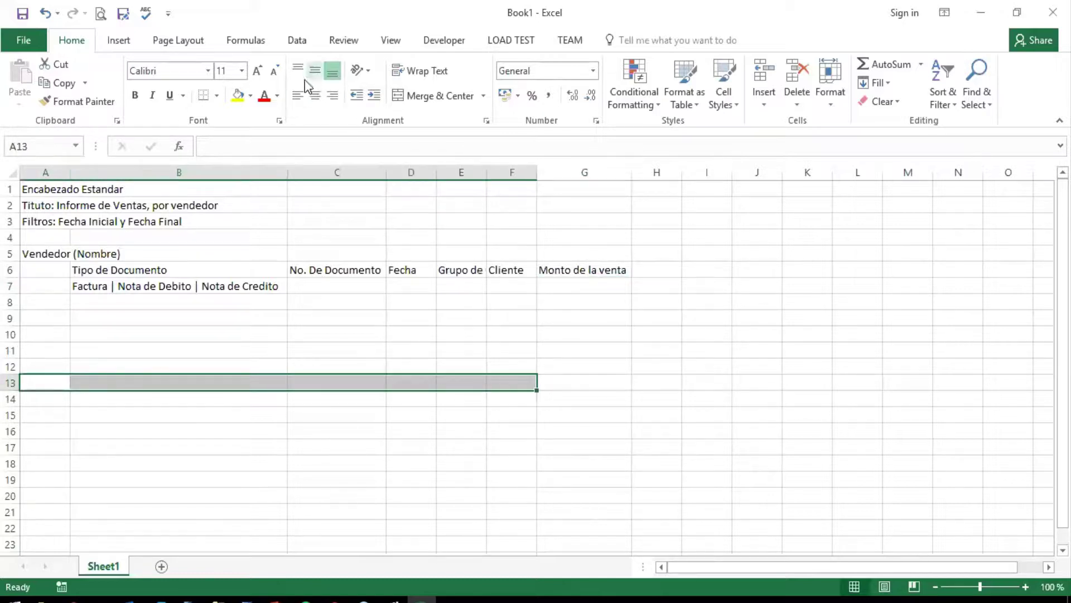
left_click(425, 95)
type("Totales de venta del vendedor")
key("Return")
key("Up")
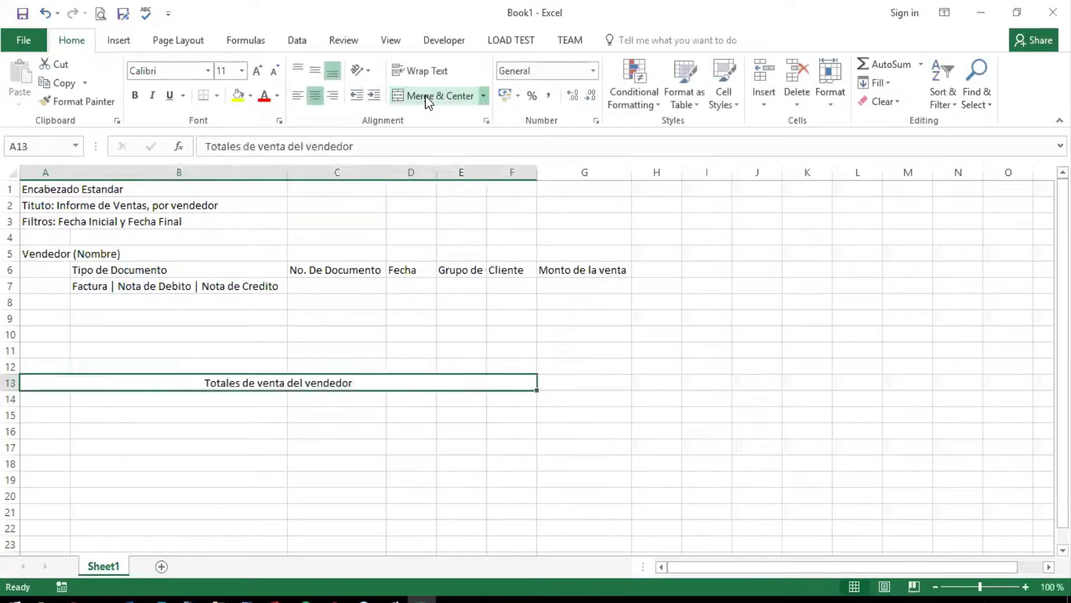
Step: Enter "Sumatoria" in cell G13 beside the totals label
key("Right")
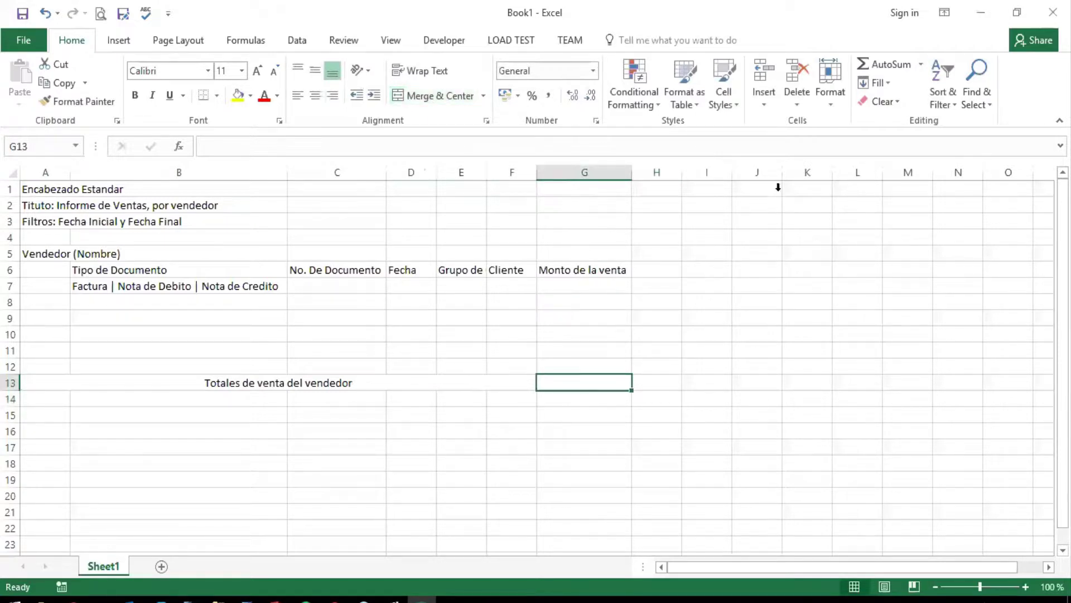
type("Sumatoria")
key("Return")
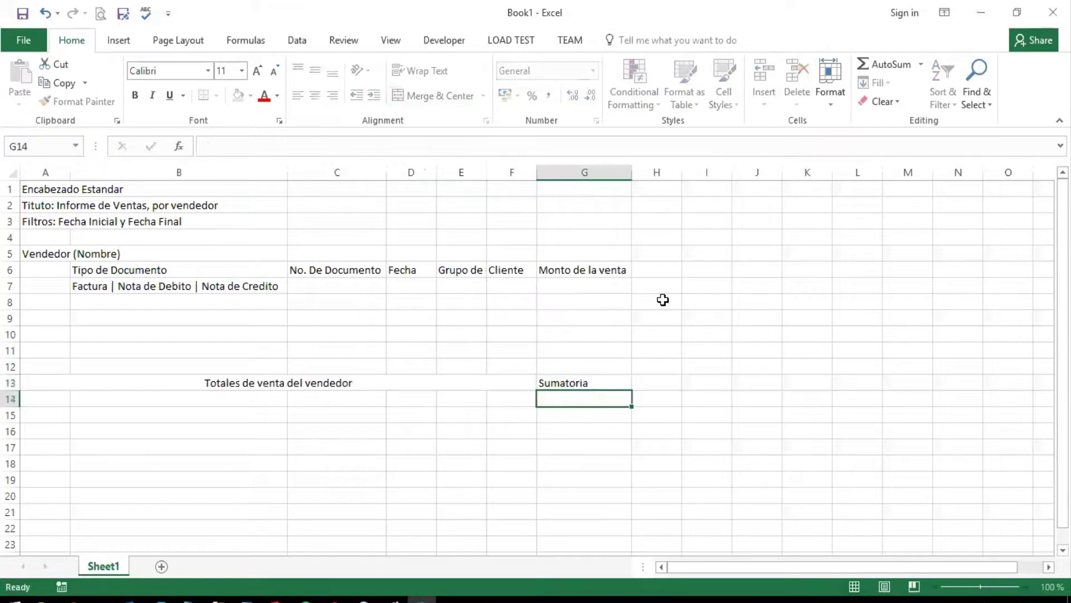
Step: Enter the footer label "Pie de Pagina Estandar" in cell A20
left_click(50, 492)
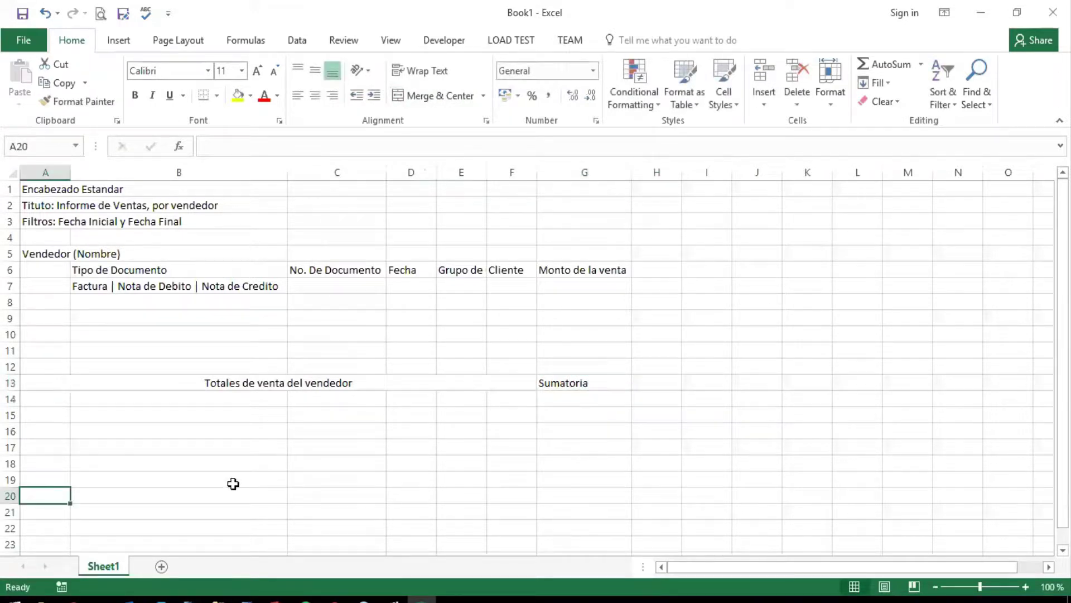
type("Peid")
key("BackSpace")
key("BackSpace")
key("BackSpace")
type("ied")
key("BackSpace")
type("de Pagina ")
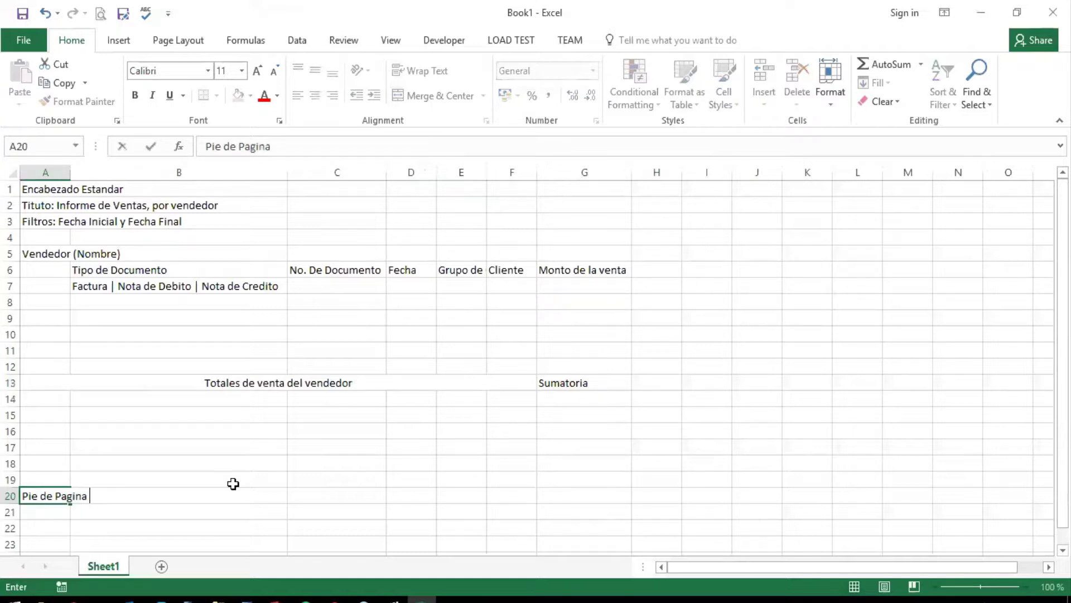
type("Estandar")
key("Return")
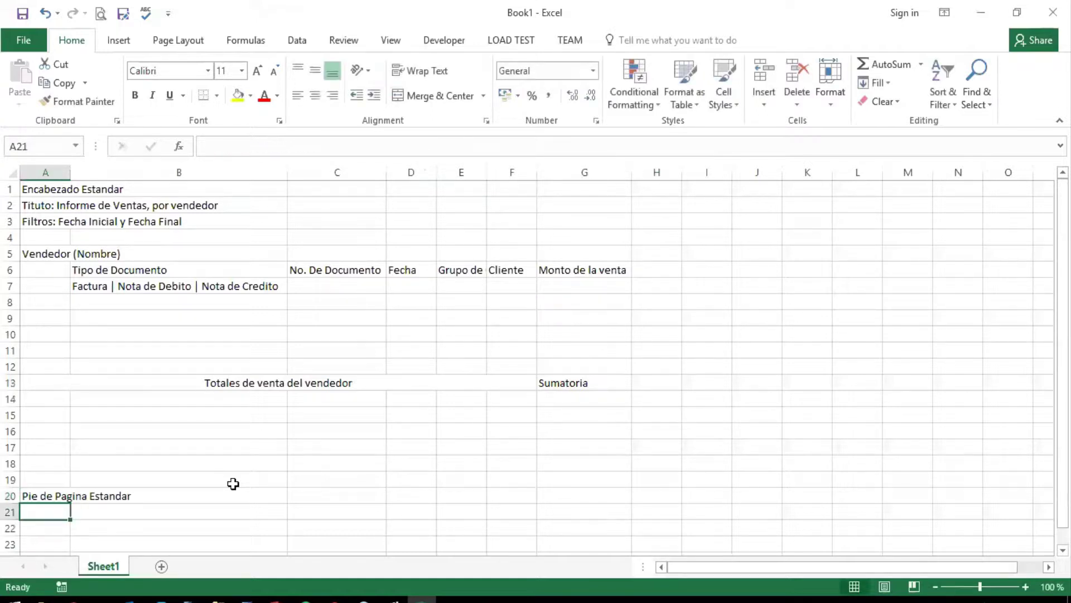
left_click(38, 494)
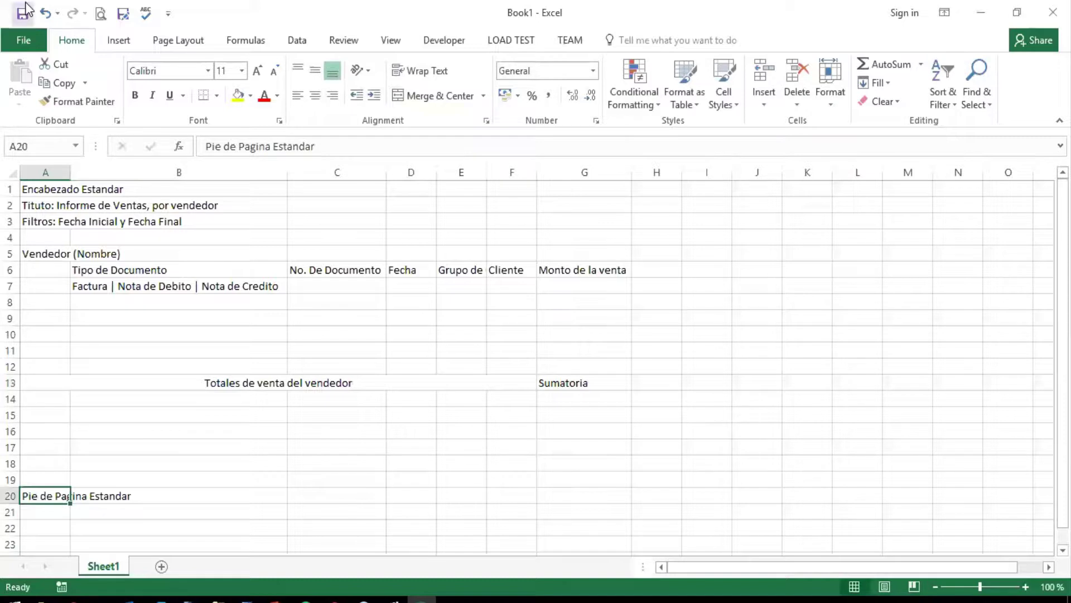
Step: Save the workbook as Bosquejo.xlsx in Documents\_Soporte\Webinars\2017\04-Crystal Reports en SAP B1\Ejemplos\Informe de Ventas - IGT
left_click(121, 16)
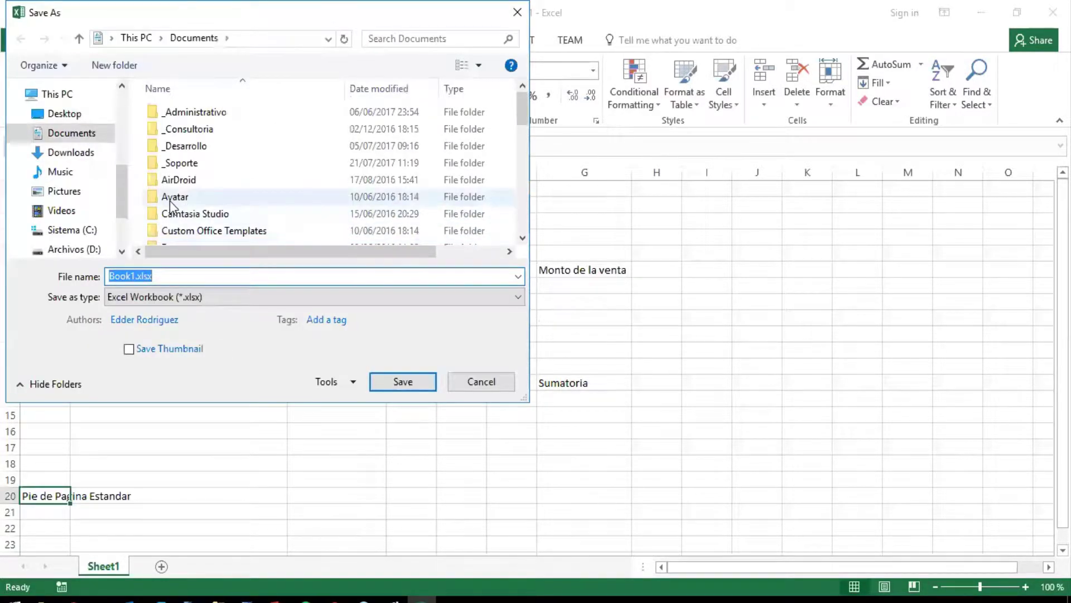
double_click(167, 163)
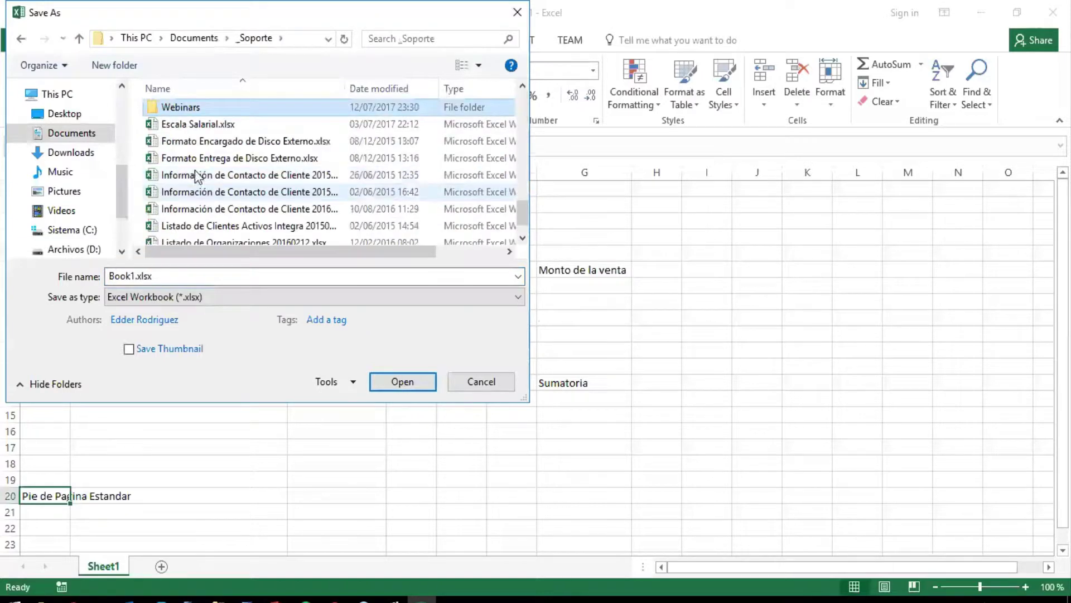
double_click(185, 106)
double_click(177, 115)
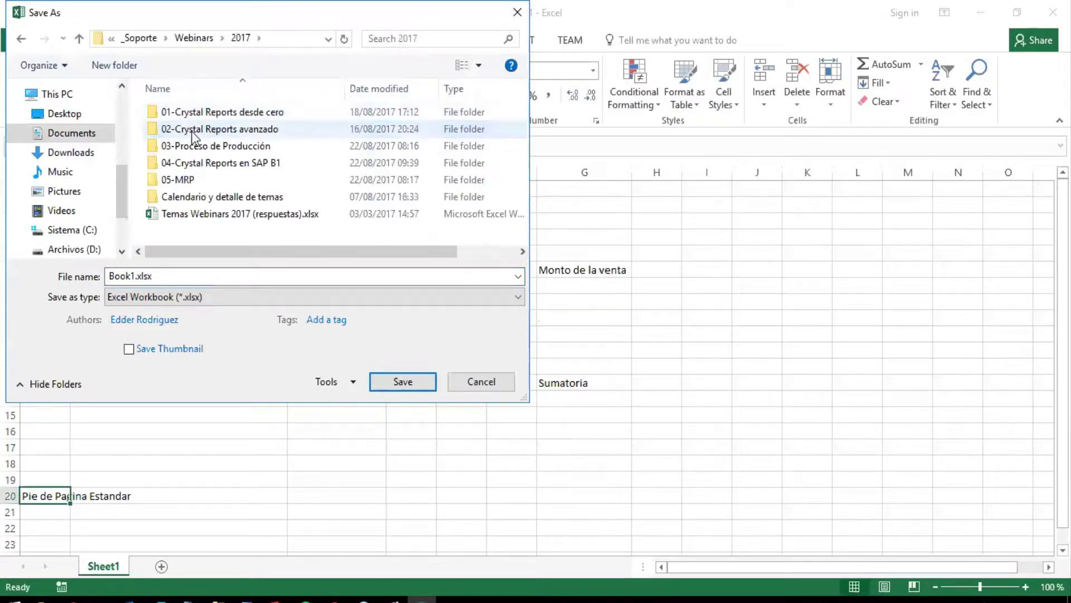
double_click(201, 163)
double_click(193, 112)
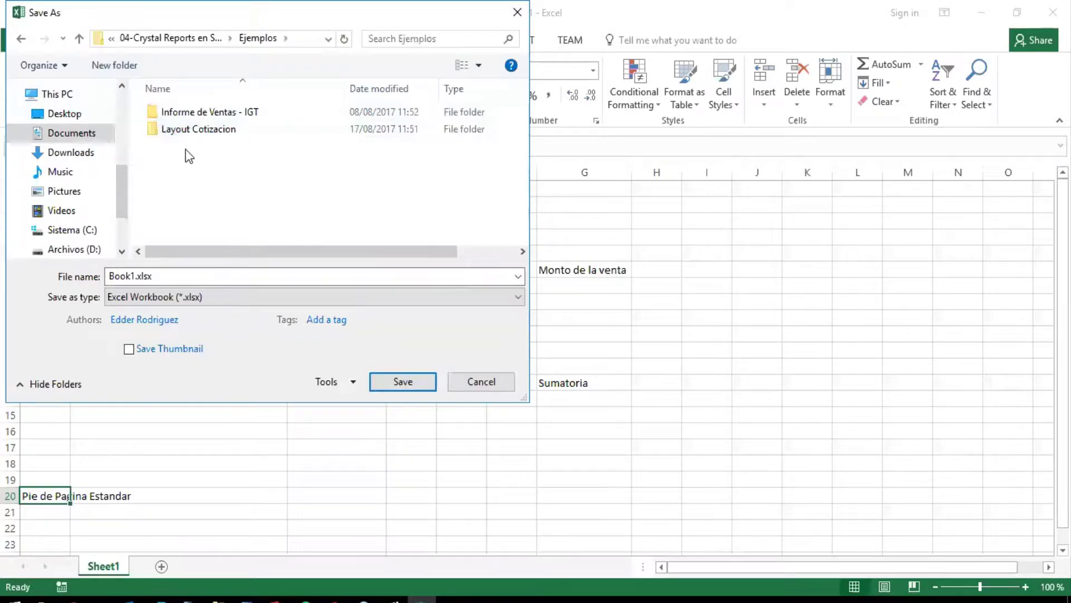
double_click(190, 113)
left_click(170, 276)
type("Bosqu")
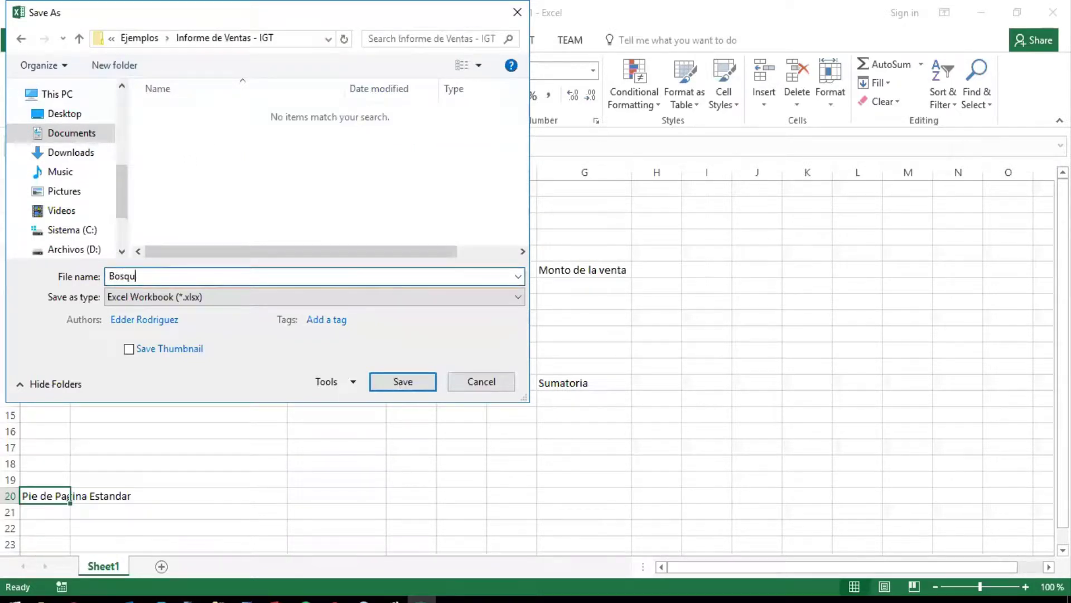
key("Return")
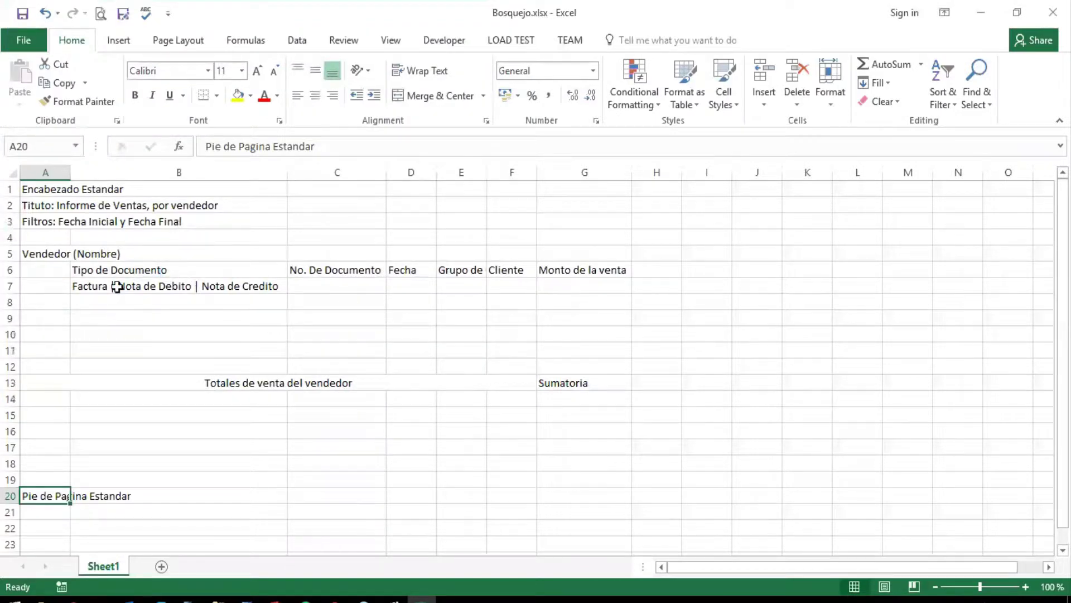
Step: Make the column headings in cells B6 to G6 bold
left_click(96, 269)
left_click_drag(486, 268, 567, 273)
key("ctrl+b")
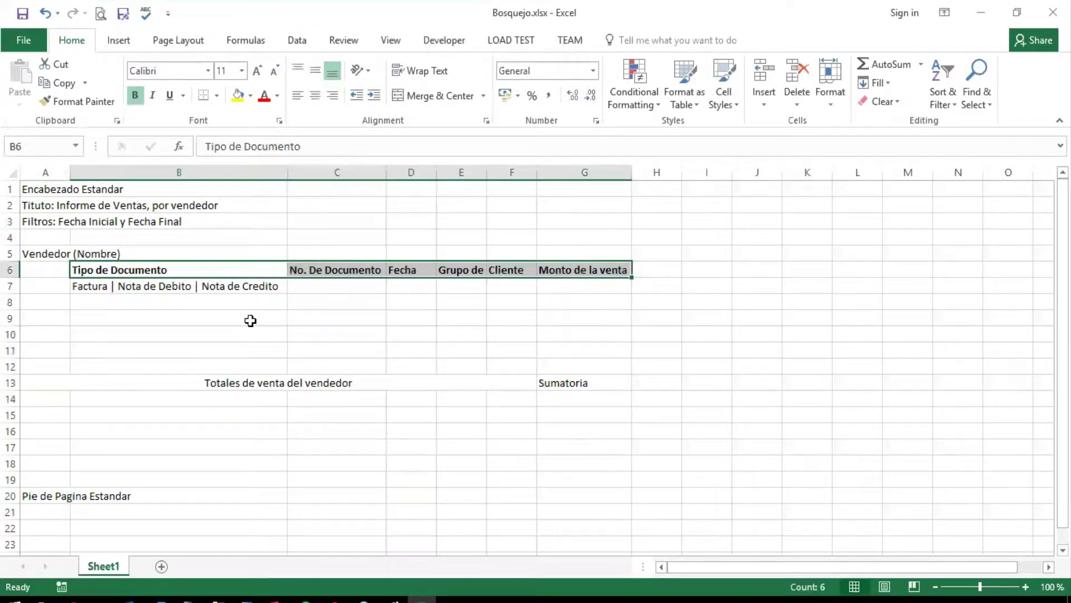
left_click(249, 318)
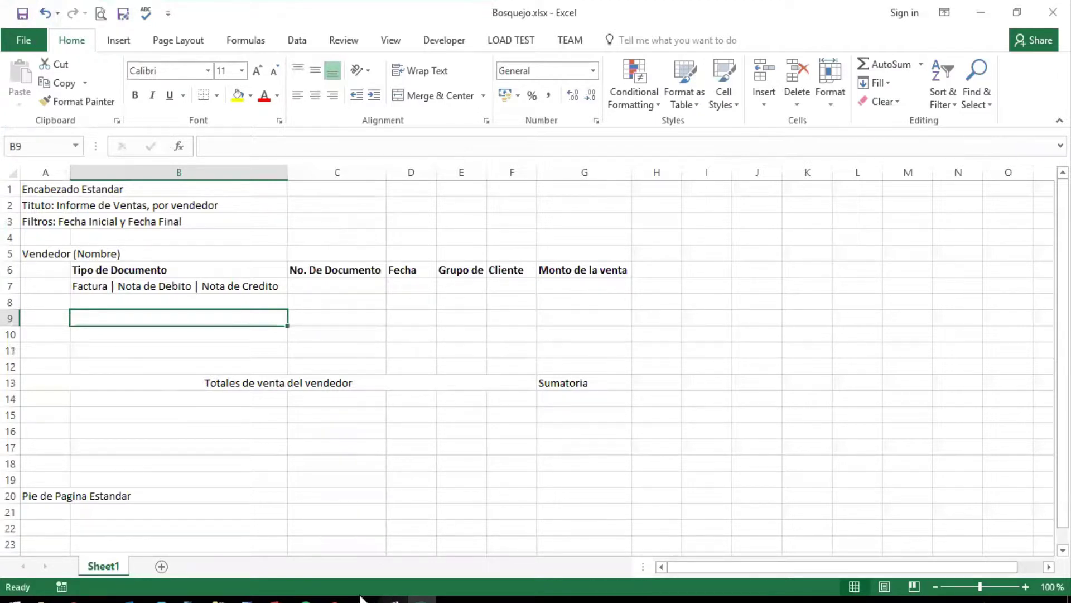
Step: Switch to SQL Server Management Studio and open the stored procedure dbo.SBO_SP_RPT_INFORME_VENTAS for modification
left_click(275, 599)
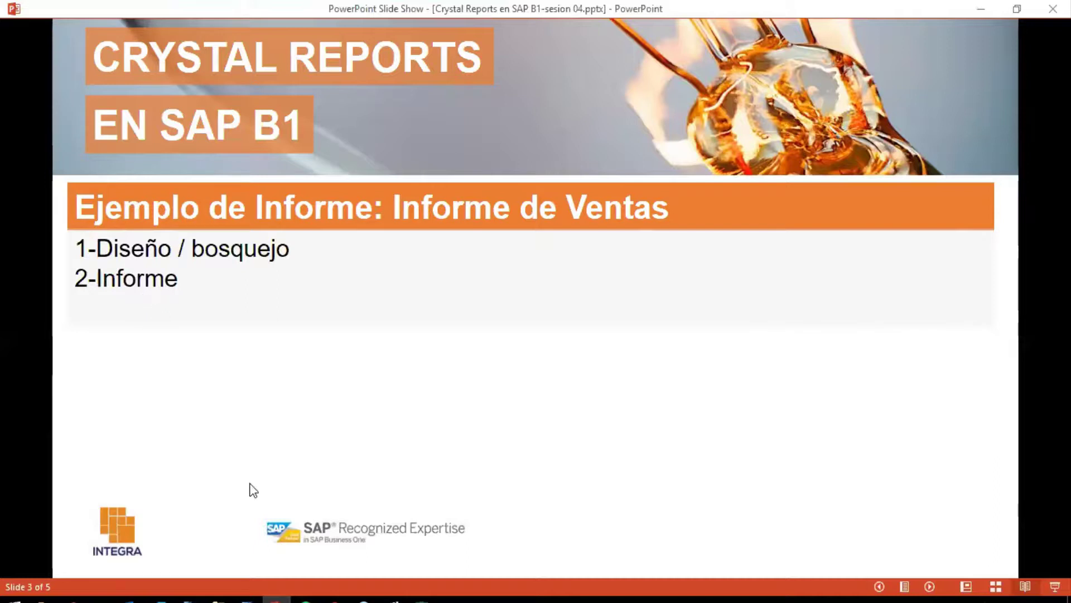
left_click(222, 599)
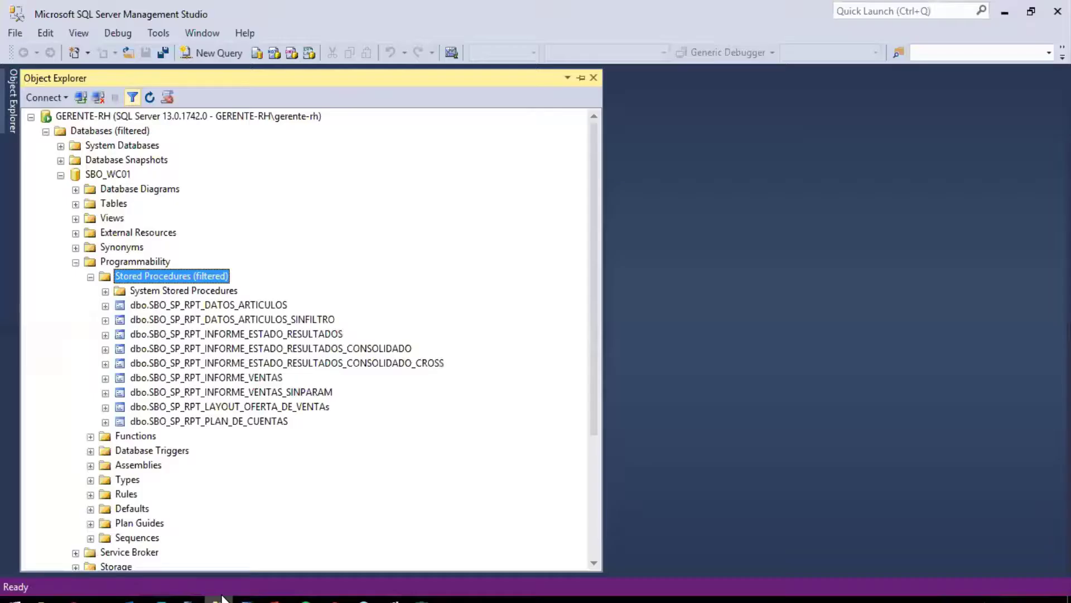
left_click(253, 393)
right_click(252, 379)
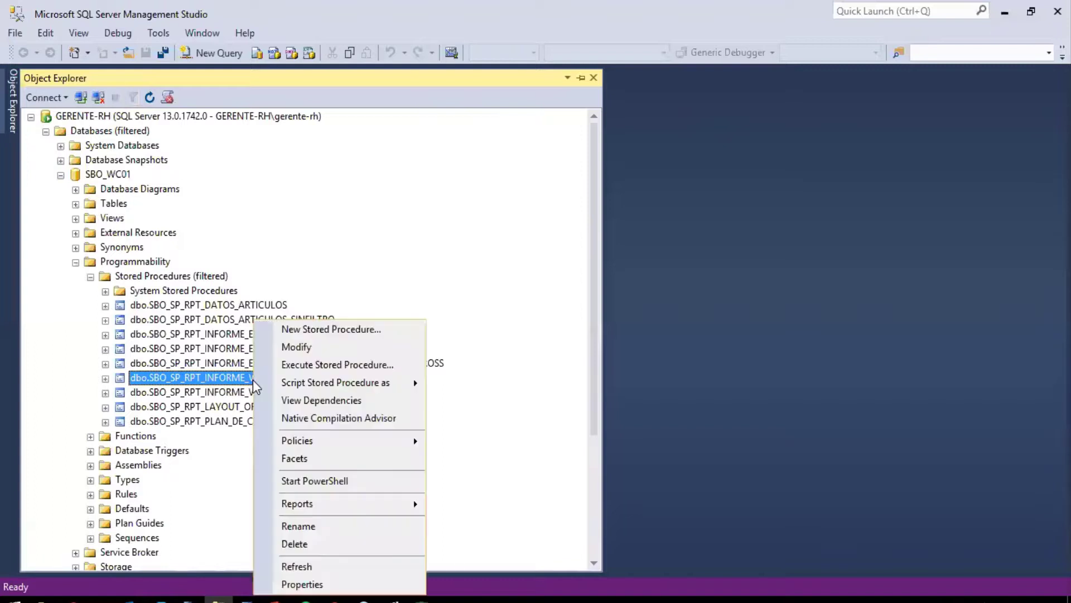
left_click(296, 347)
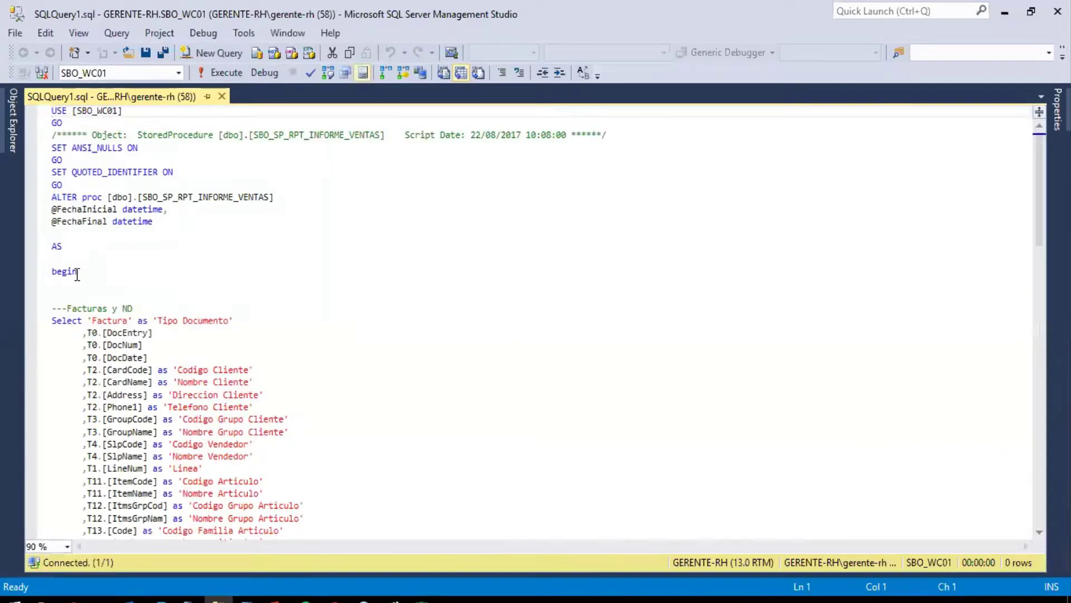
Step: Change the procedure name in the ALTER statement to SBO_SP_RPT_INFORME_VENTAS_FINAL
left_click(270, 199)
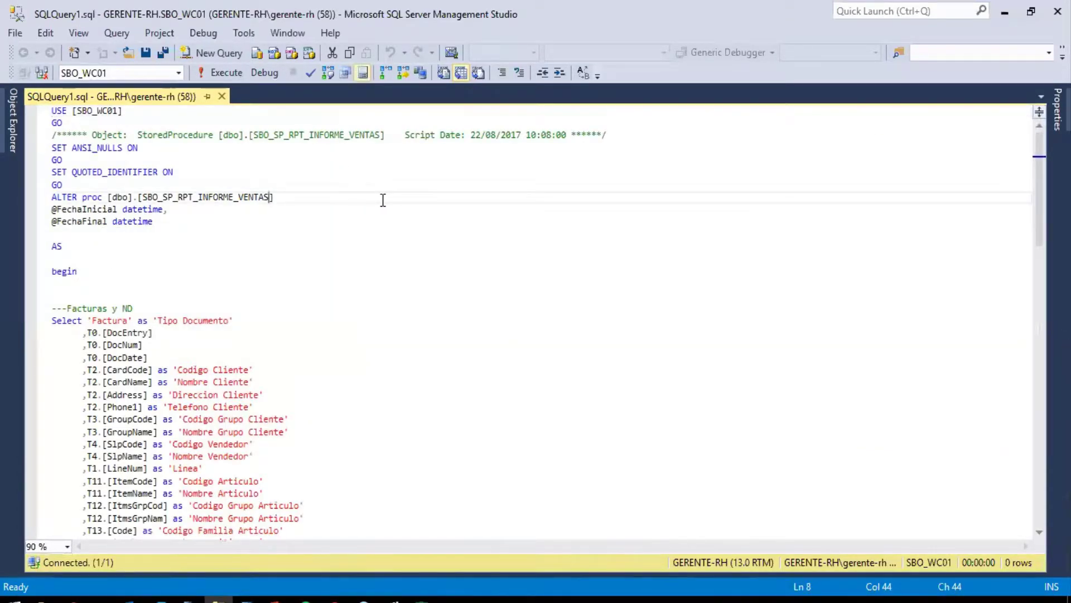
type("_")
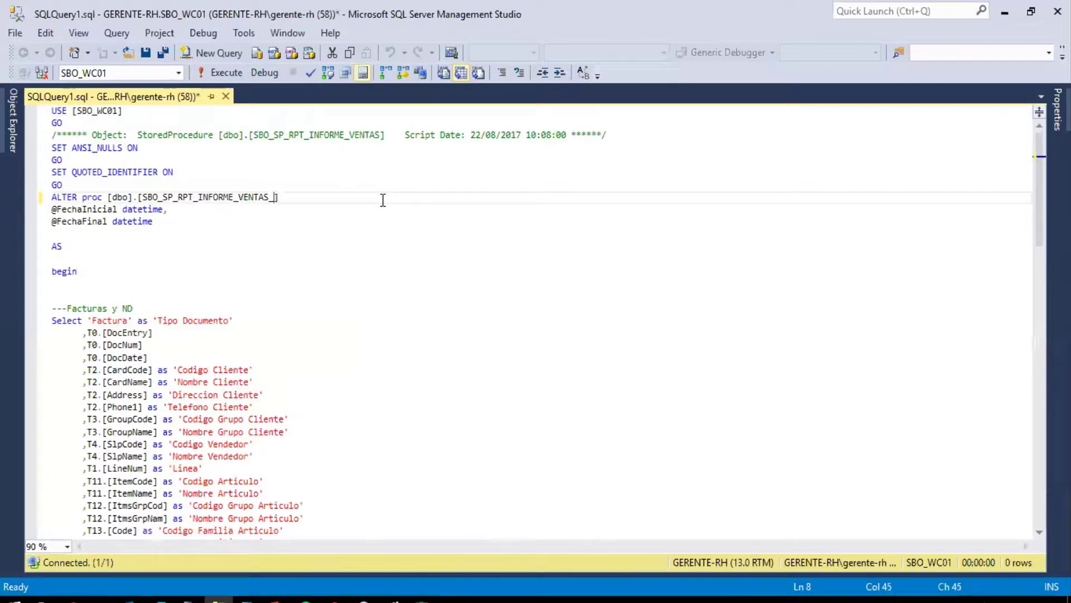
type("FINAL")
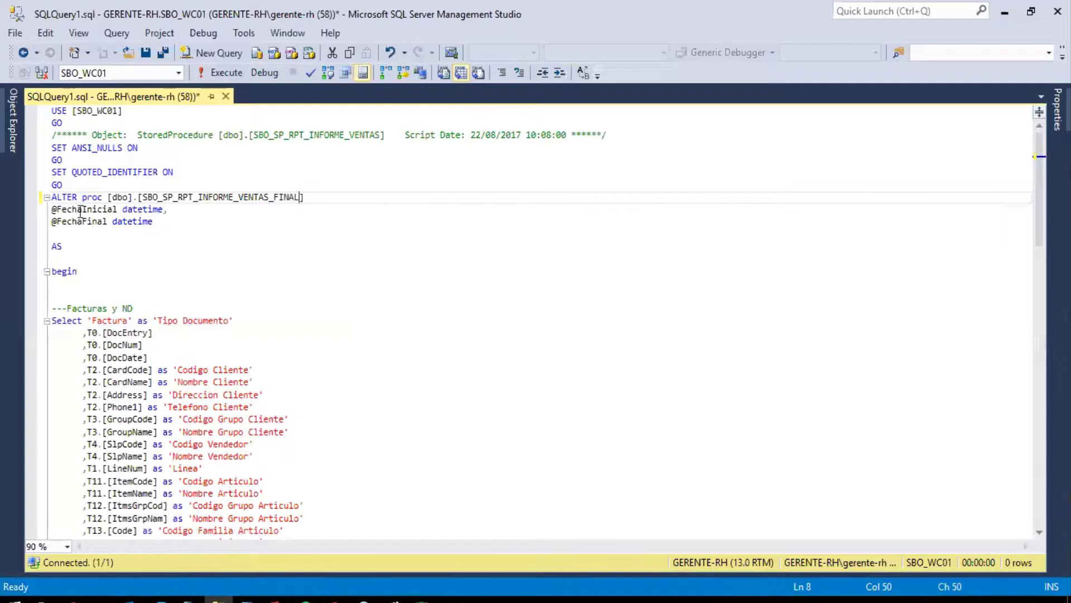
left_click(179, 228)
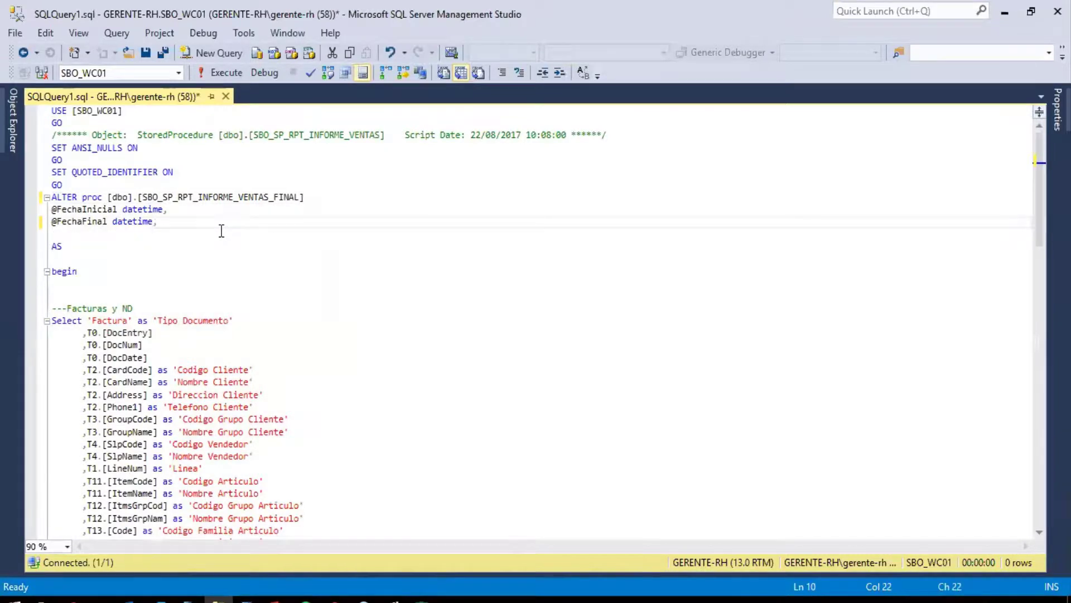
type(",")
key("Return")
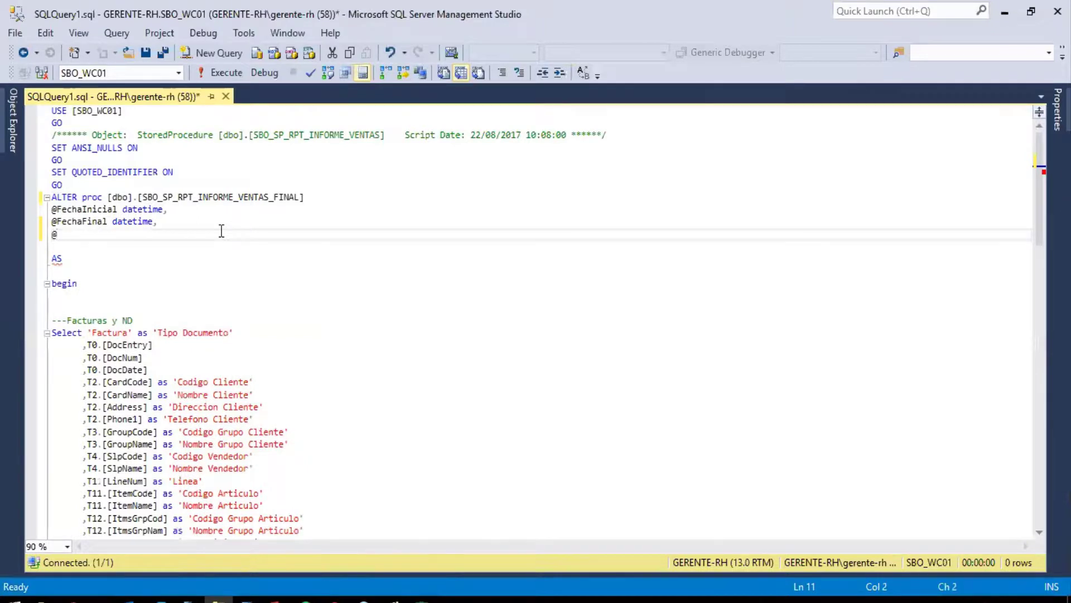
type("@Vendedor in")
key("BackSpace")
type("in")
Step: Add the column 'OINV' as 'Tabla' below 'Tipo Documento' in the Facturas y ND query
scroll(236, 242, "down", 3)
scroll(236, 242, "down", 1)
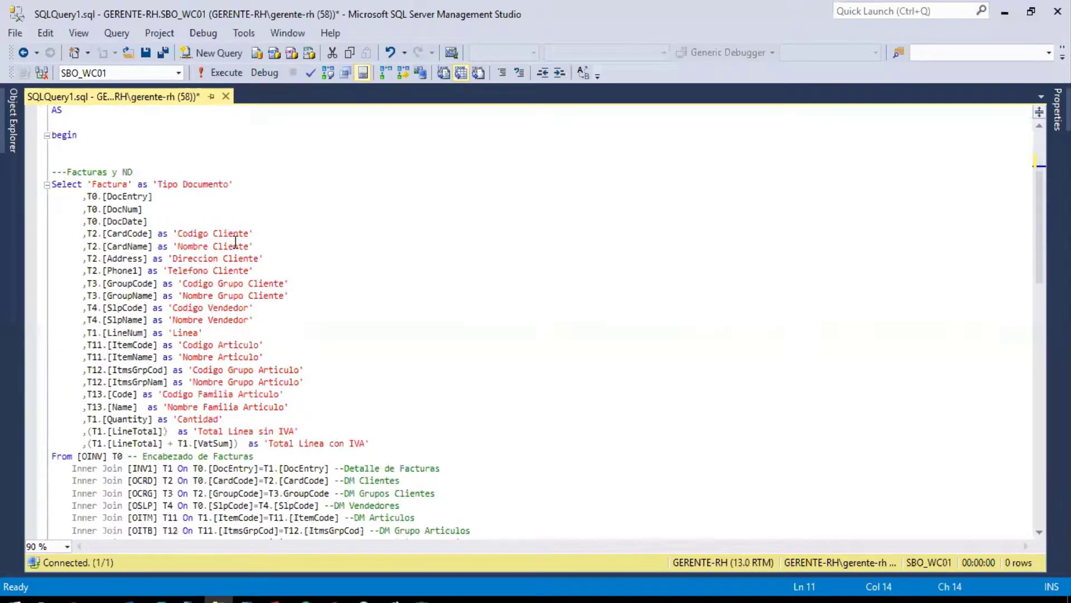
scroll(235, 241, "up", 4)
scroll(238, 243, "down", 6)
scroll(240, 245, "up", 2)
left_click(133, 196)
left_click(114, 186)
key("Left")
key("Left")
key("Left")
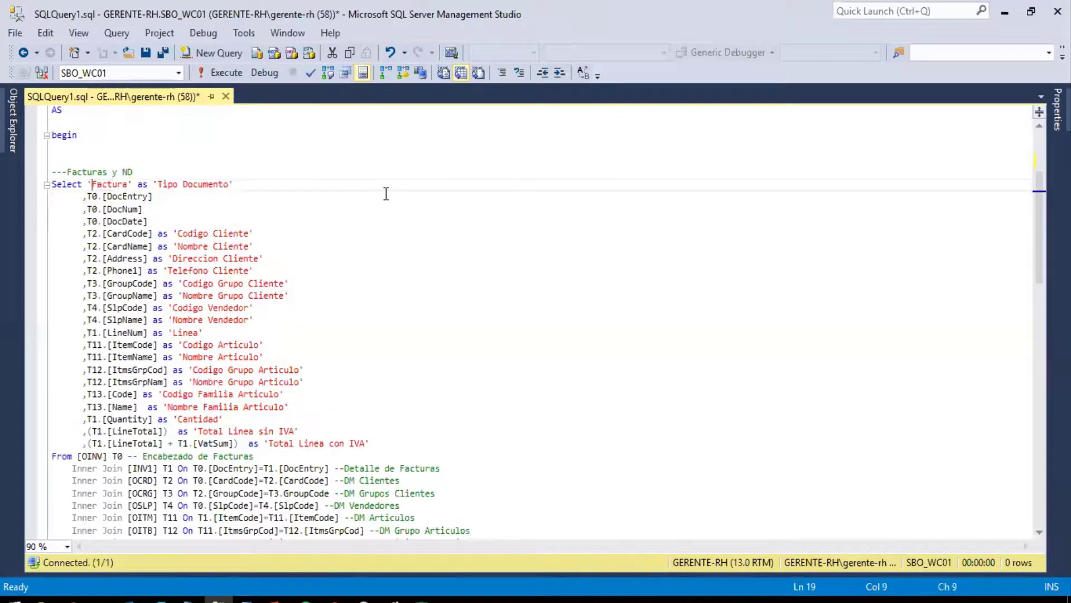
key("End")
key("Return")
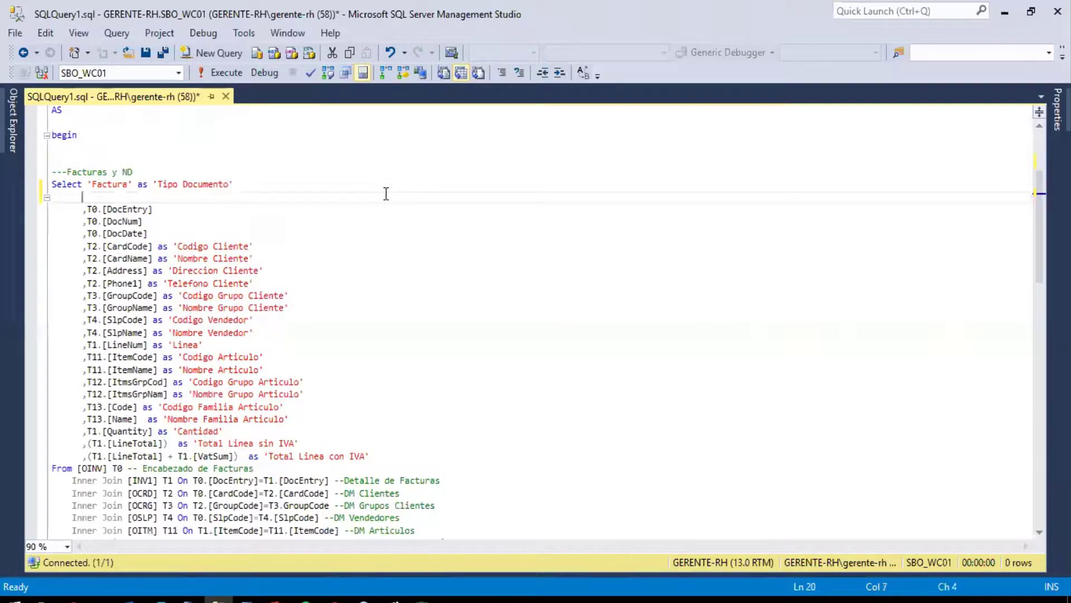
type(",'0'")
key("Left")
type("0")
type("'")
type("Tabla'")
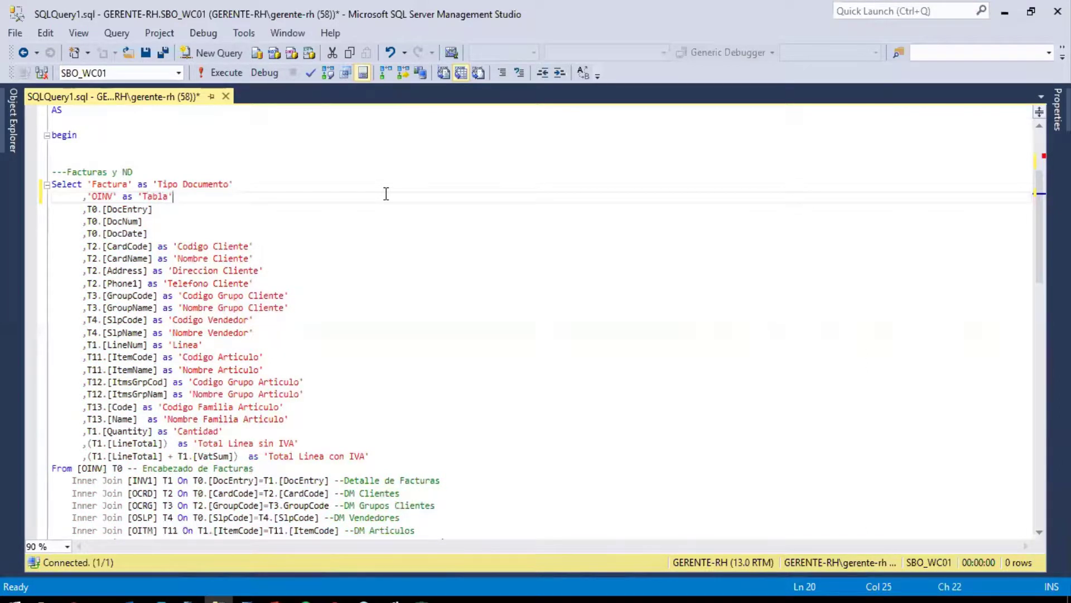
left_click(109, 189)
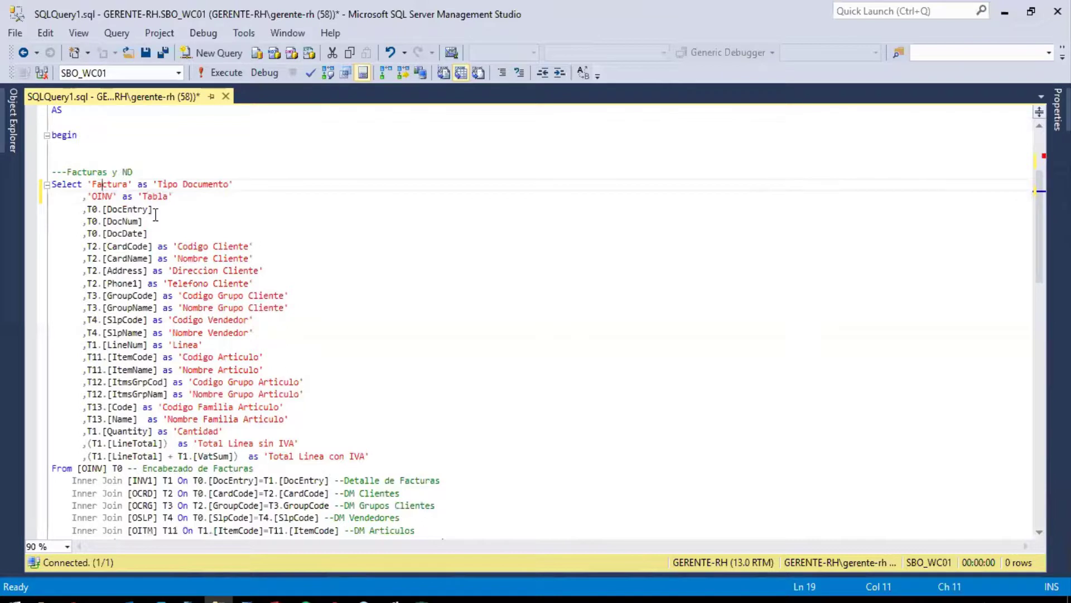
left_click(113, 197)
Step: Open Hipervinculo dinamico.txt from the Crystal Reports folder, examine how its link formula uses Tabla and DocEntry, and close it
mouse_move(39, 600)
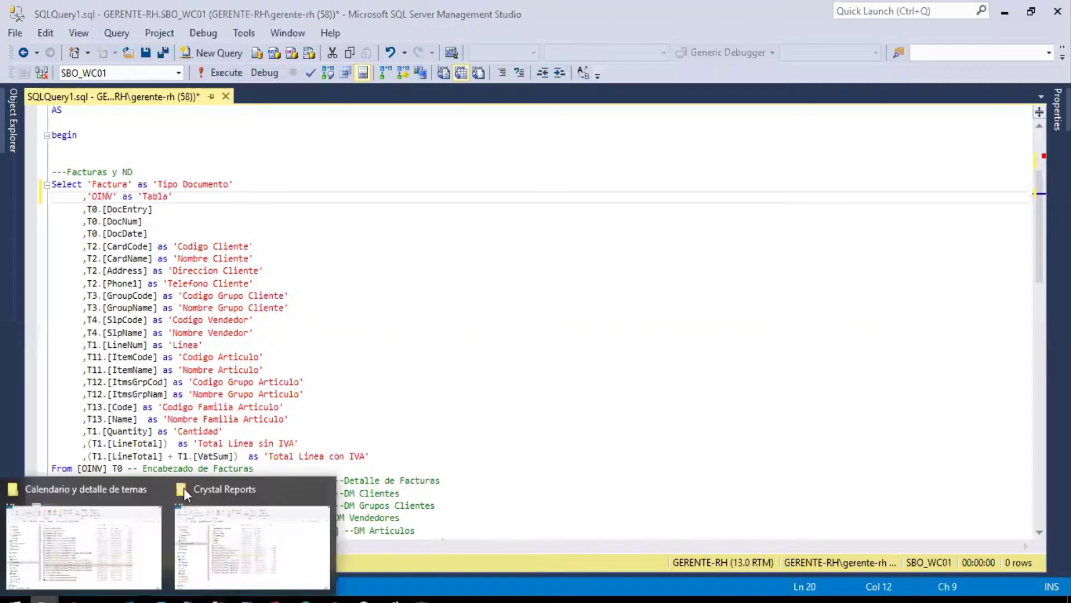
left_click(222, 554)
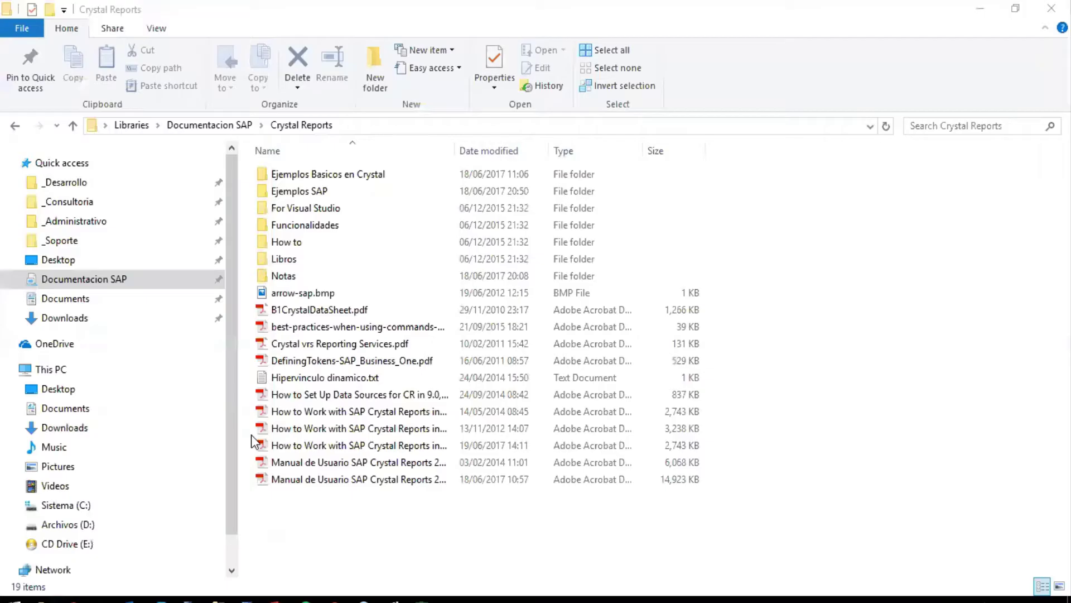
double_click(309, 377)
left_click(490, 204)
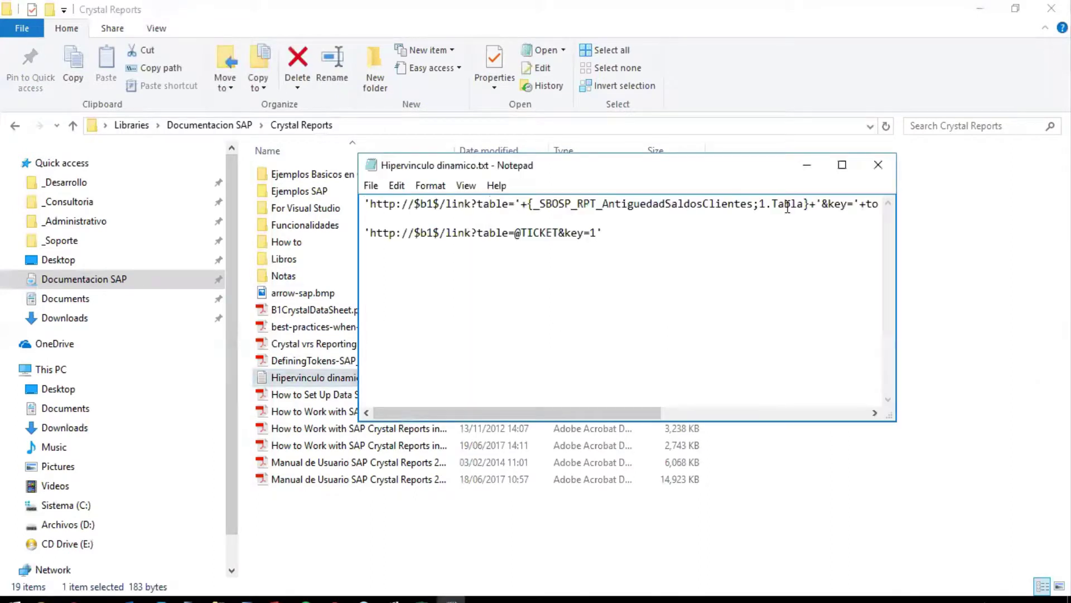
key("End")
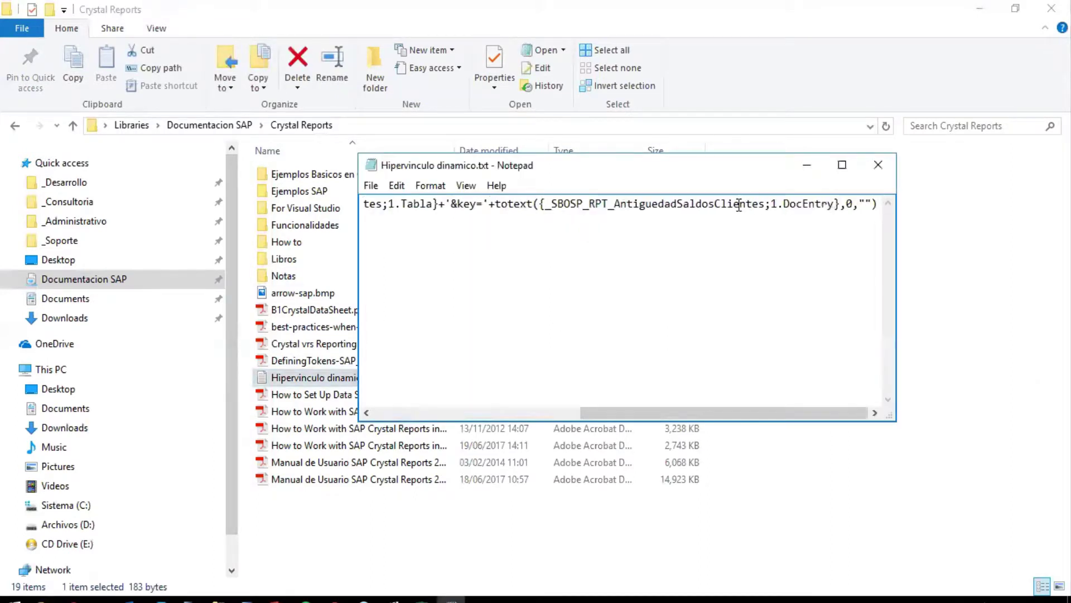
key("Home")
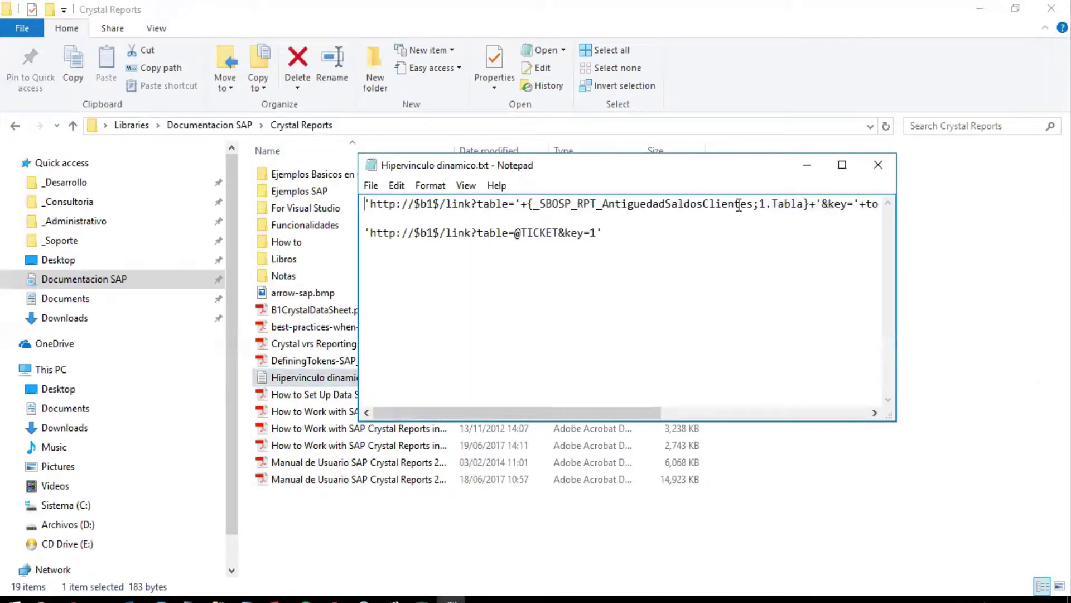
left_click(513, 207)
left_click(878, 165)
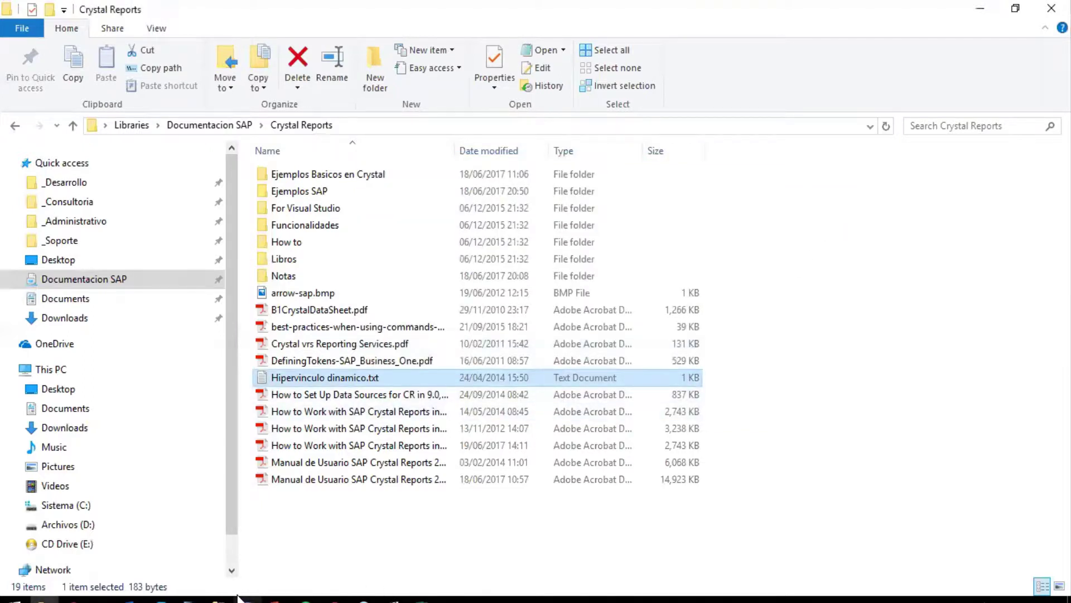
Step: Return to SQL Server Management Studio and alias the T0.[DocDate] column as 'Fecha' in the Facturas y ND query
left_click(219, 598)
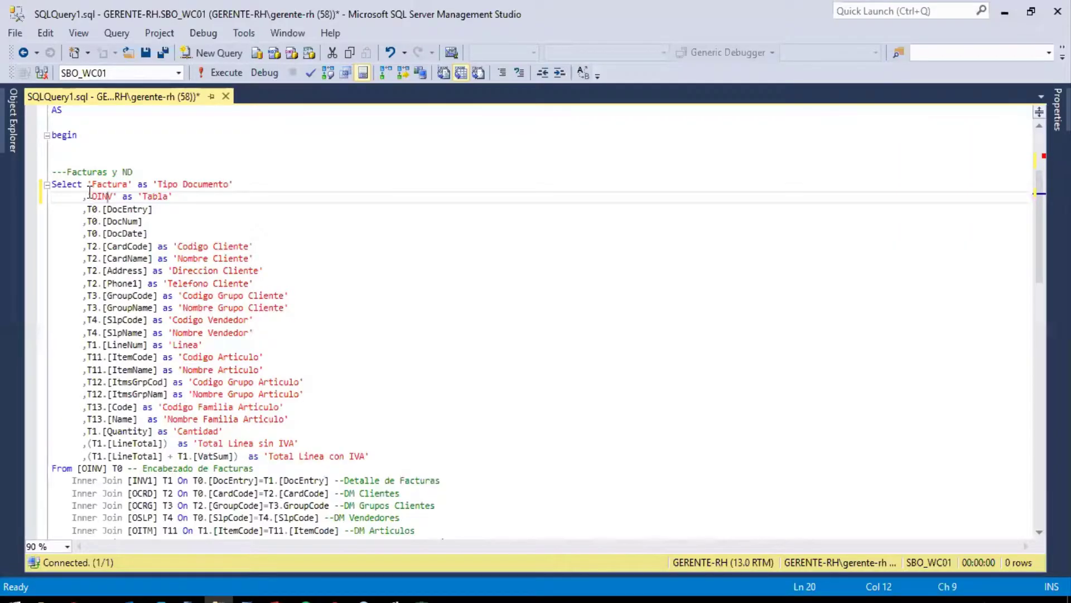
left_click_drag(93, 188, 107, 197)
left_click(109, 205)
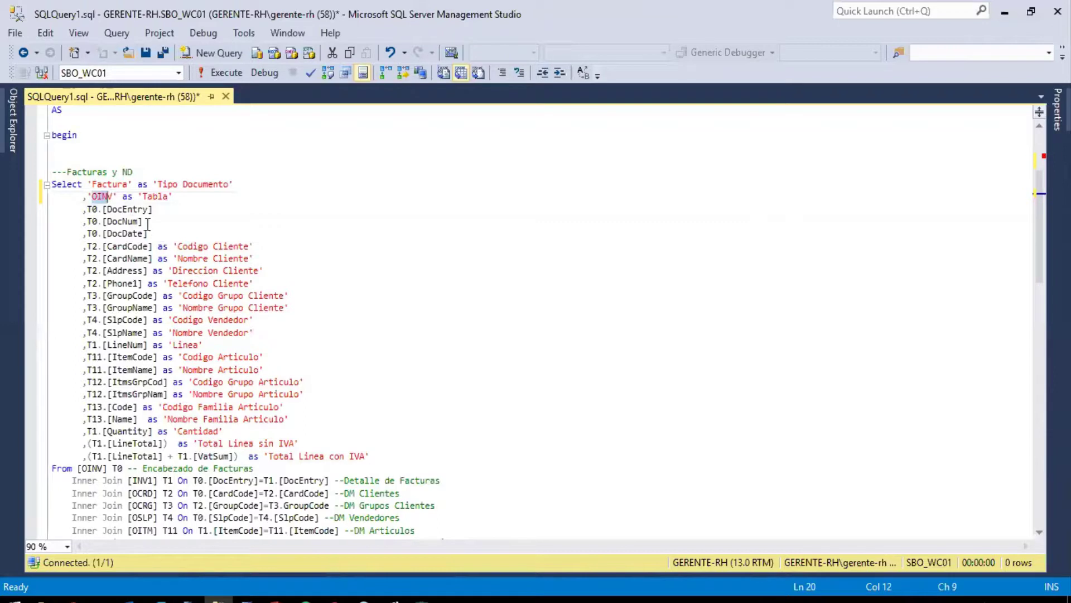
left_click(112, 197)
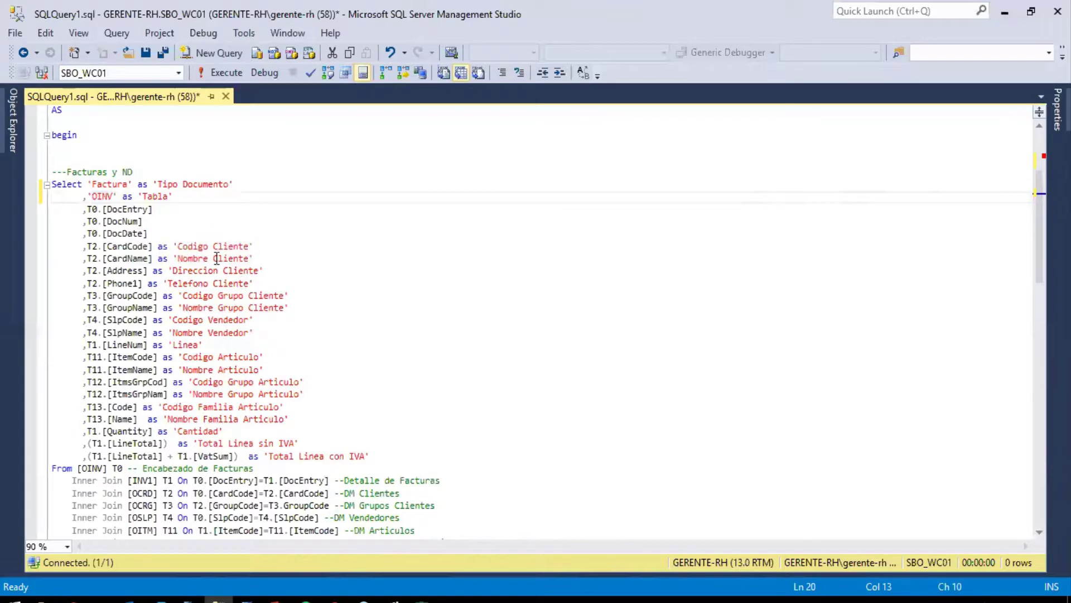
scroll(217, 258, "down", 1)
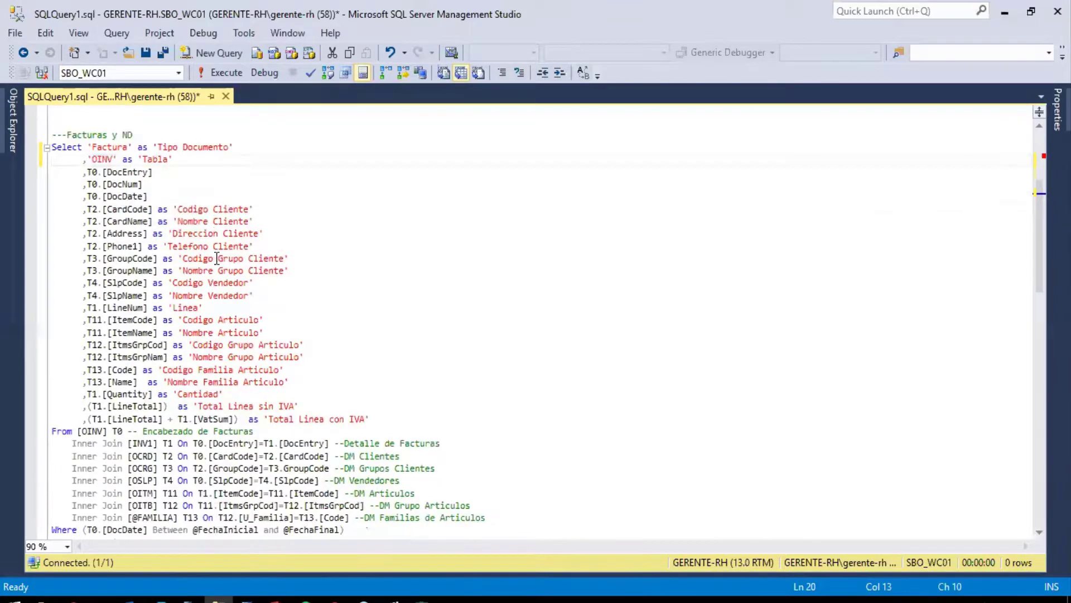
left_click(132, 197)
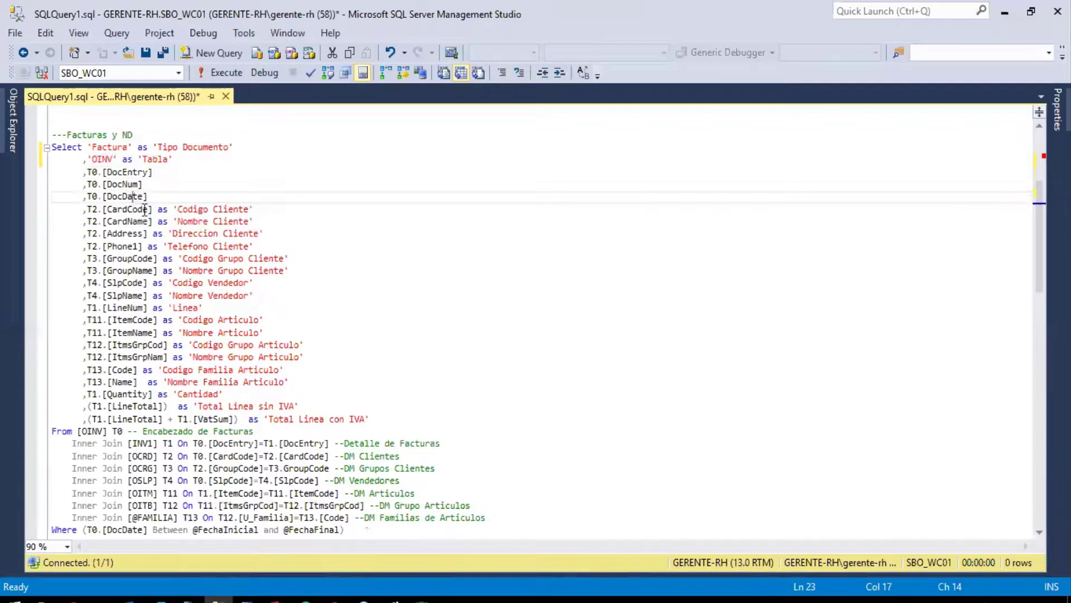
left_click(157, 196)
type("as 'Fecha")
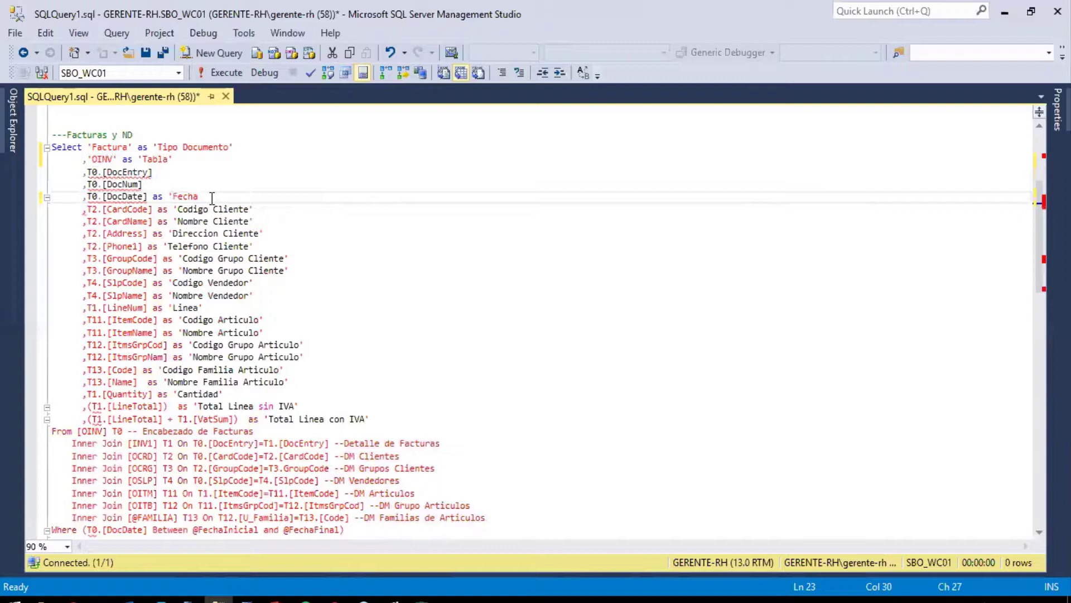
type("'")
Step: Check the invoice query's fields and source tables against the row 7 columns of the Bosquejo.xlsx layout in Excel
left_click(127, 246)
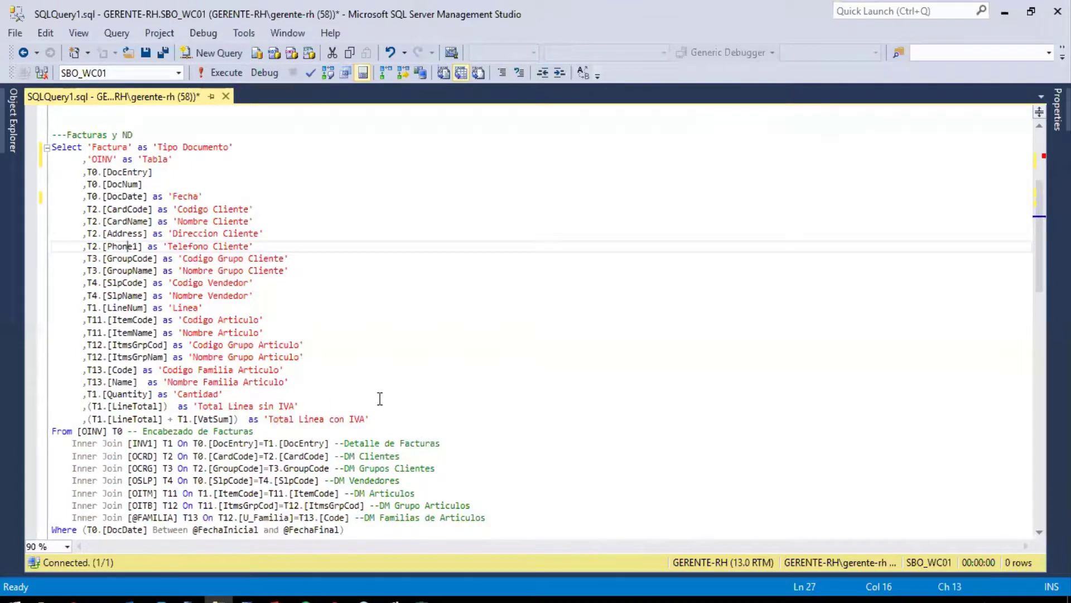
scroll(378, 401, "down", 2)
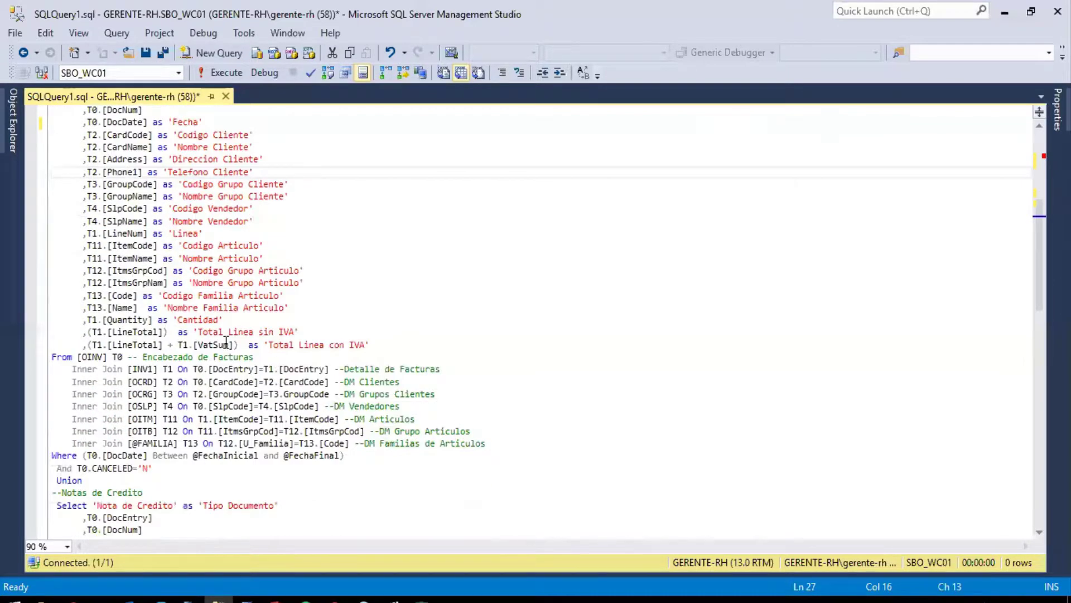
left_click(164, 357)
left_click_drag(77, 356, 102, 357)
left_click(97, 359)
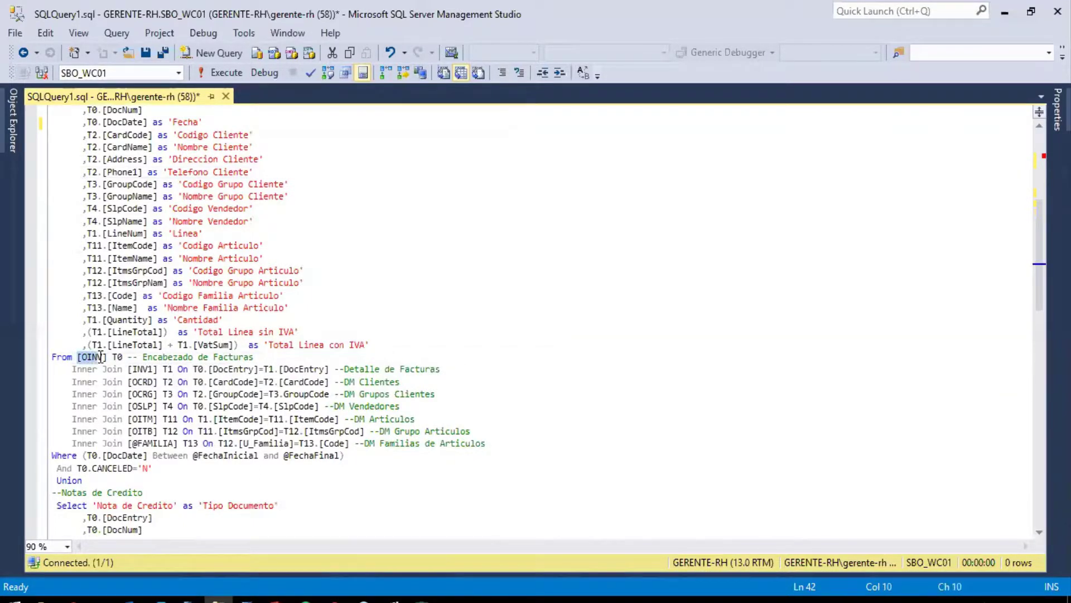
left_click(234, 355)
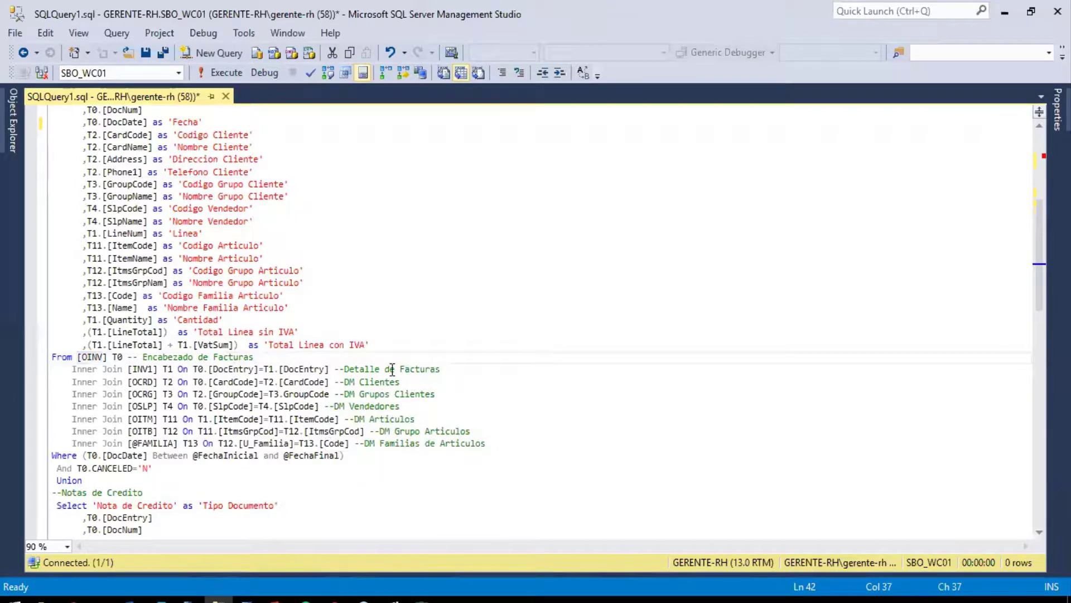
left_click(426, 597)
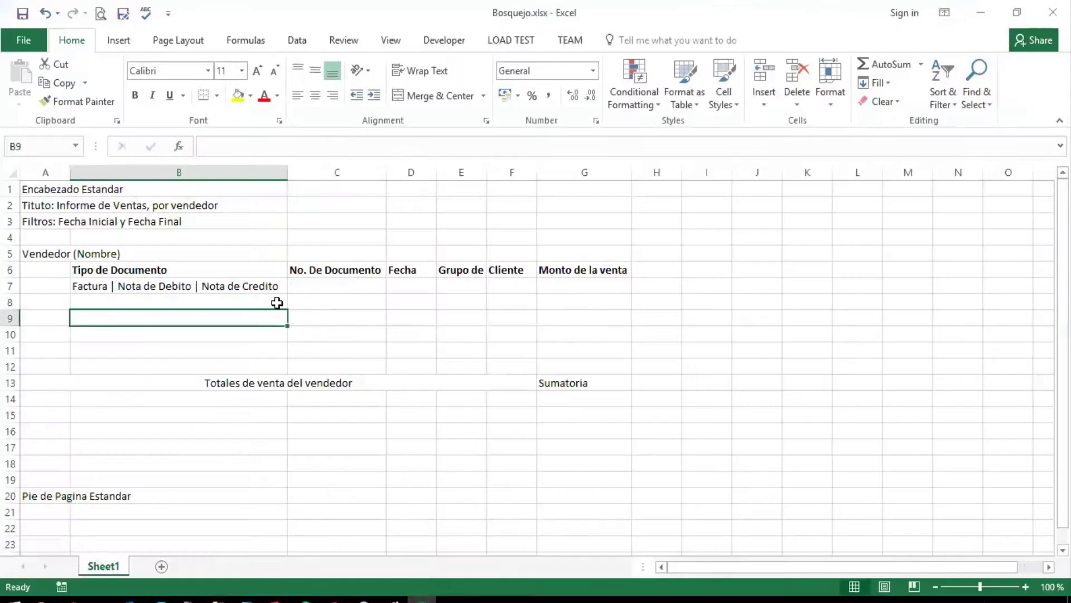
left_click(210, 284)
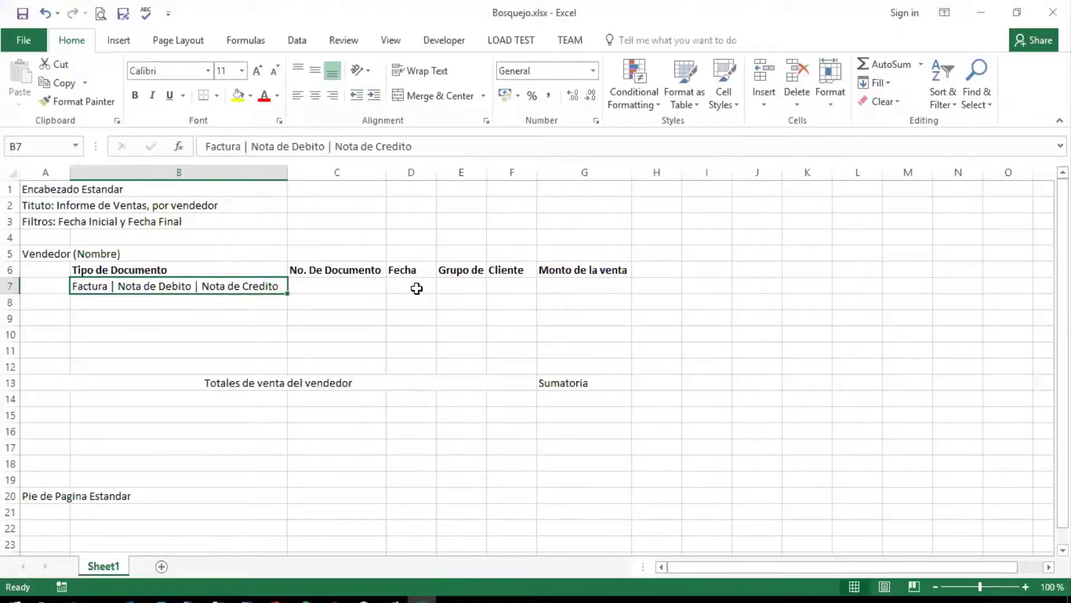
left_click(578, 283)
left_click(511, 286)
left_click(461, 286)
left_click(411, 285)
left_click(313, 285)
left_click(251, 285)
Step: Switch back to SQL Server Management Studio and delete the INV1 invoice detail join from the invoice query
left_click(230, 599)
left_click(505, 368)
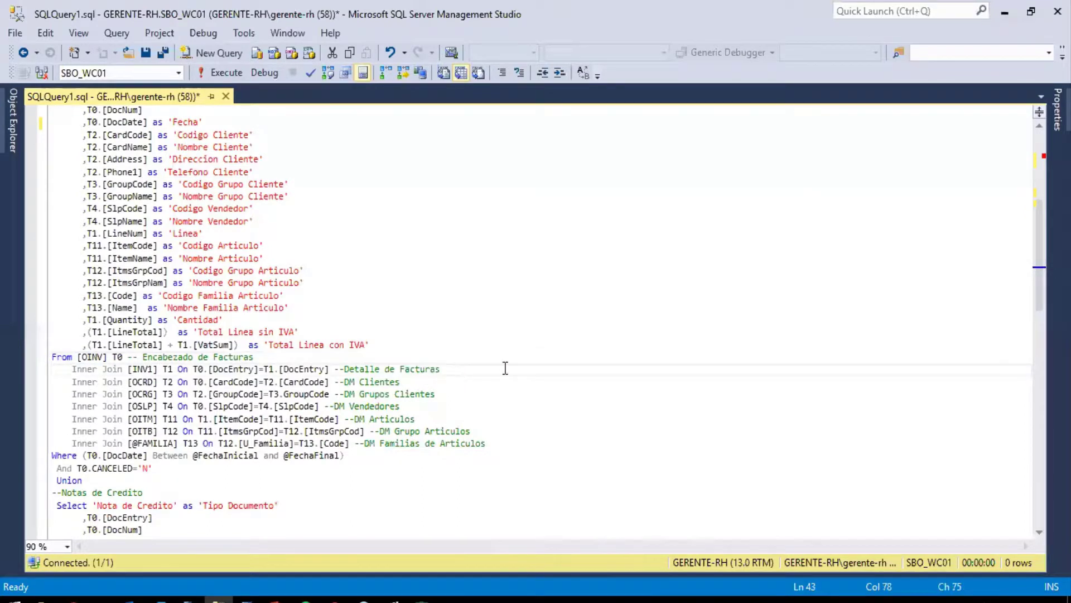
key("shift+Home")
key("BackSpace")
key("BackSpace")
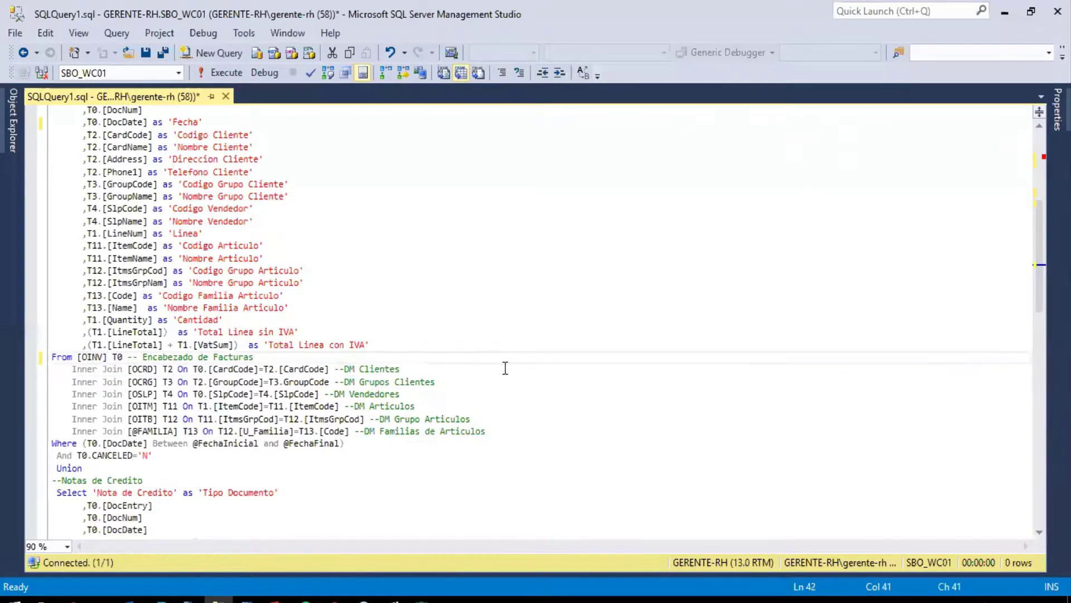
left_click(501, 431)
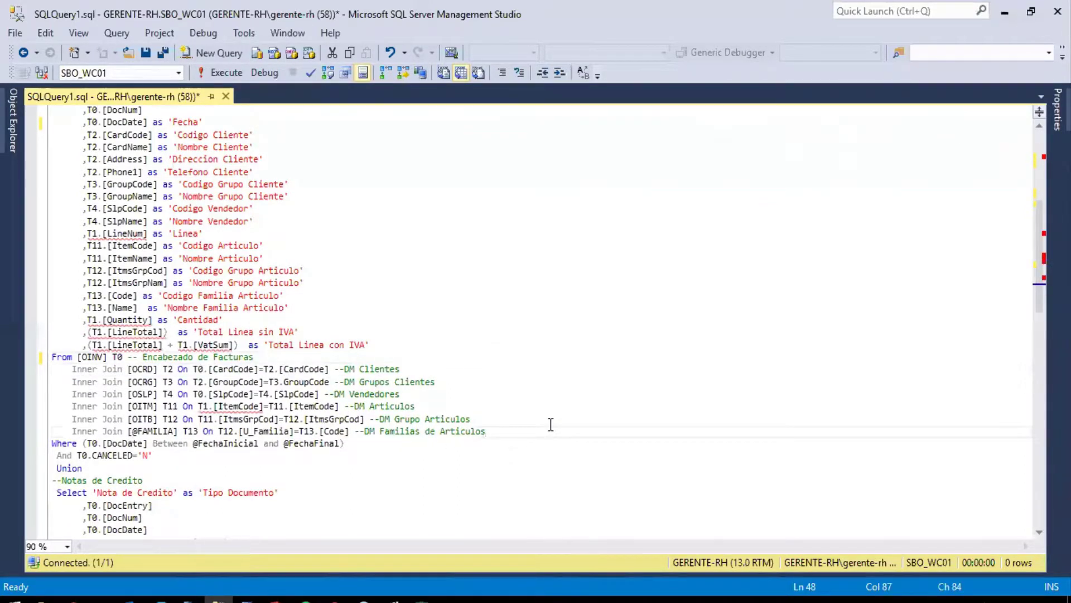
key("shift+Up")
key("shift+Up")
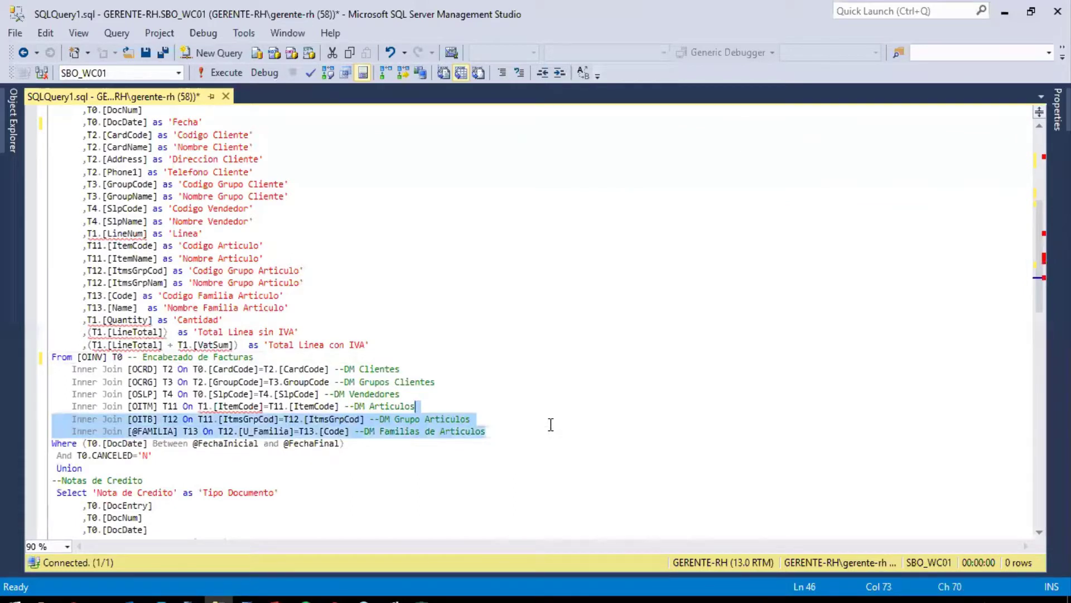
key("shift+Home")
key("BackSpace")
key("BackSpace")
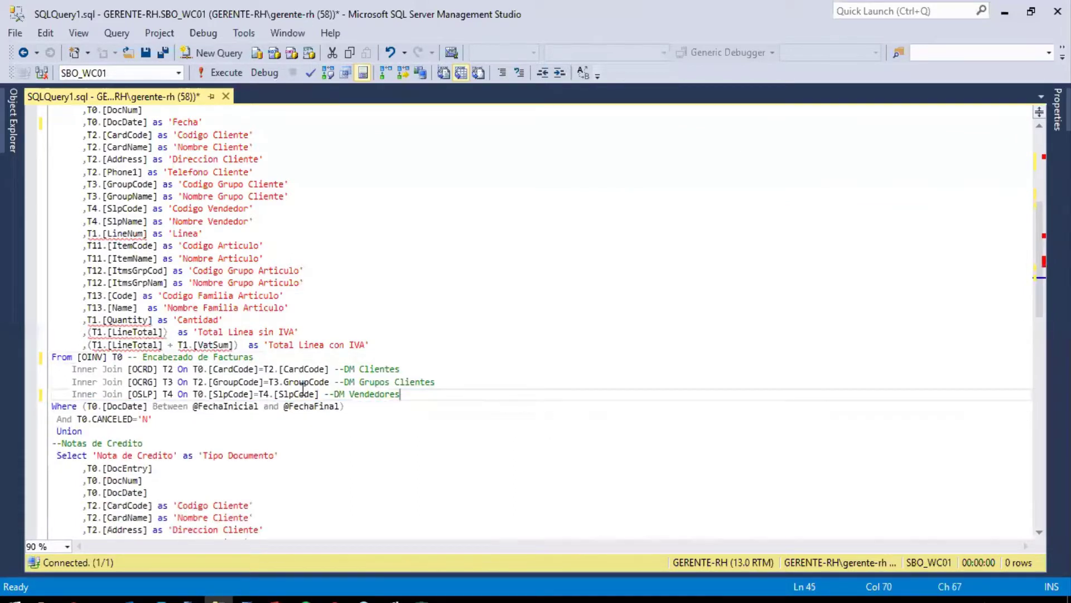
Step: Delete the line and article fields from T1.[LineNum] through 'Total Linea con IVA' in the invoice query's column list
left_click(201, 348)
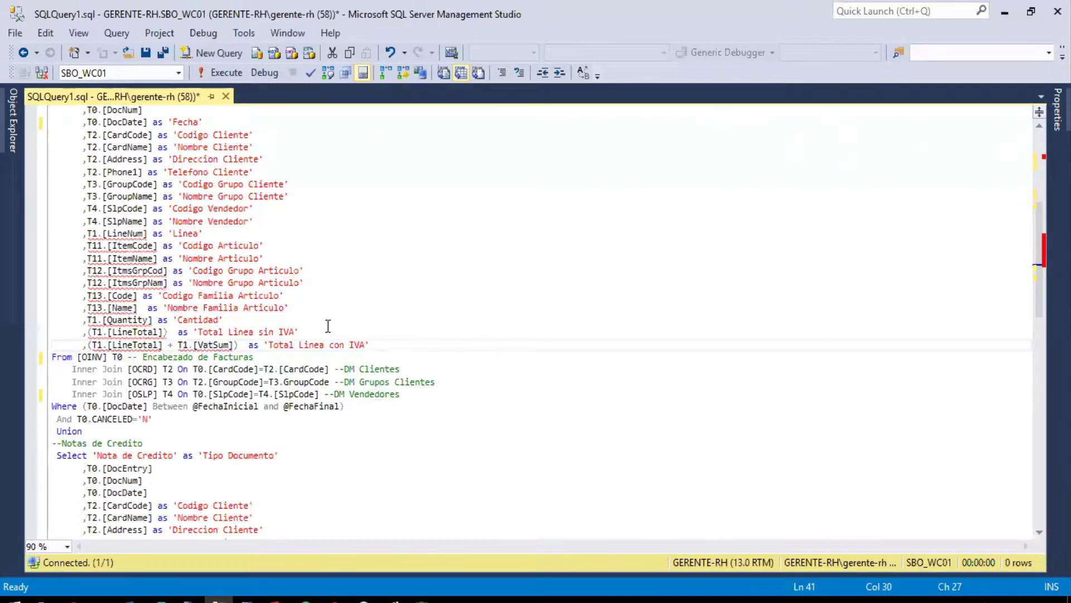
left_click_drag(386, 339, 15, 232)
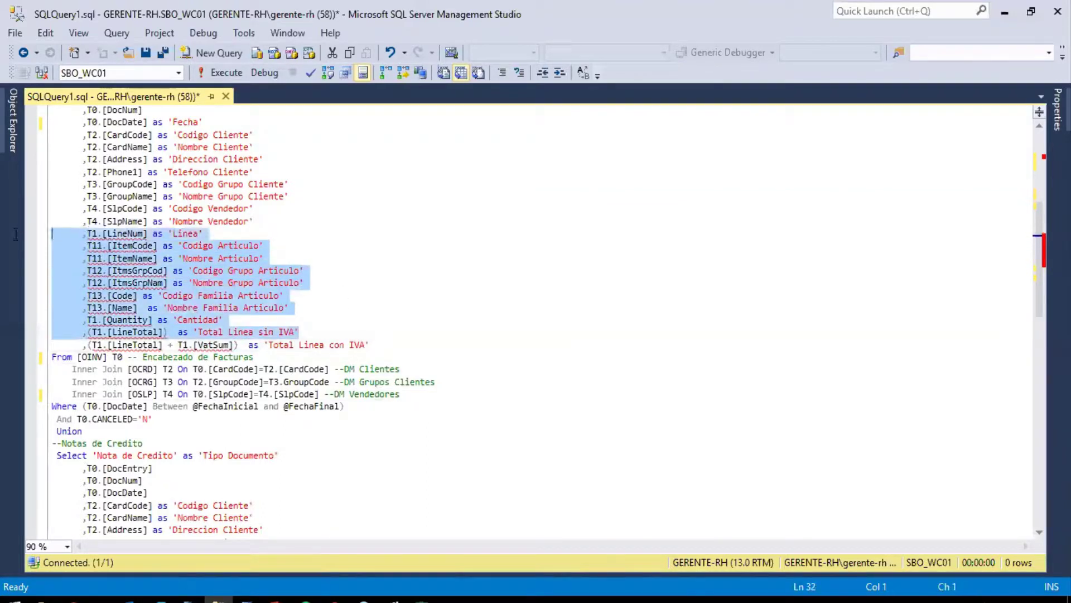
key("Delete")
left_click(408, 246)
key("shift+Home")
key("BackSpace")
key("Home")
key("BackSpace")
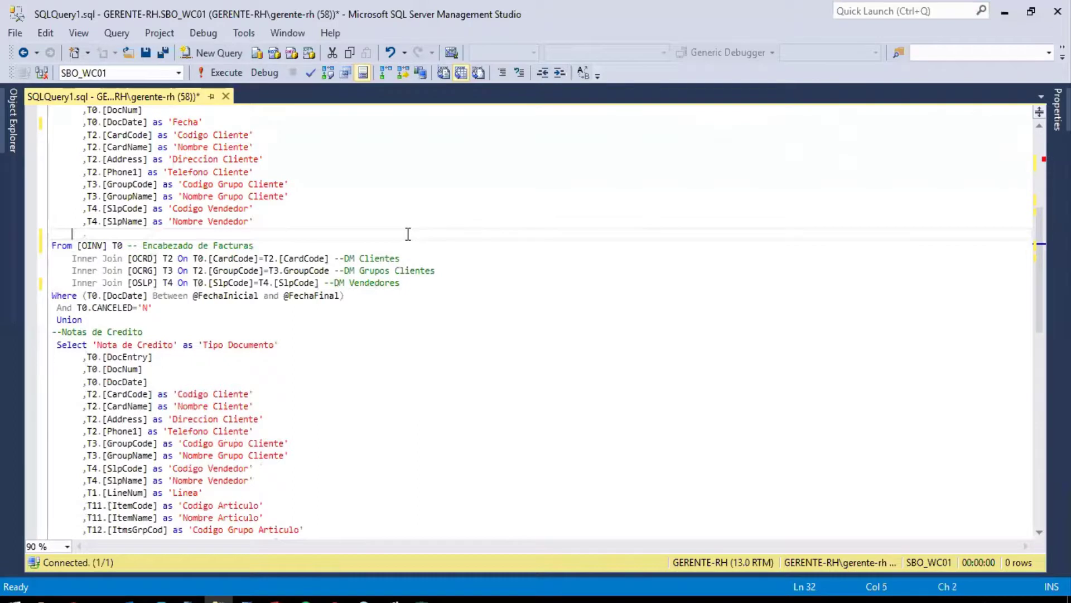
Step: Add the column T0.[DocTotal] as 'Total de la factura' at the end of the invoice query's field list
type(", T0.")
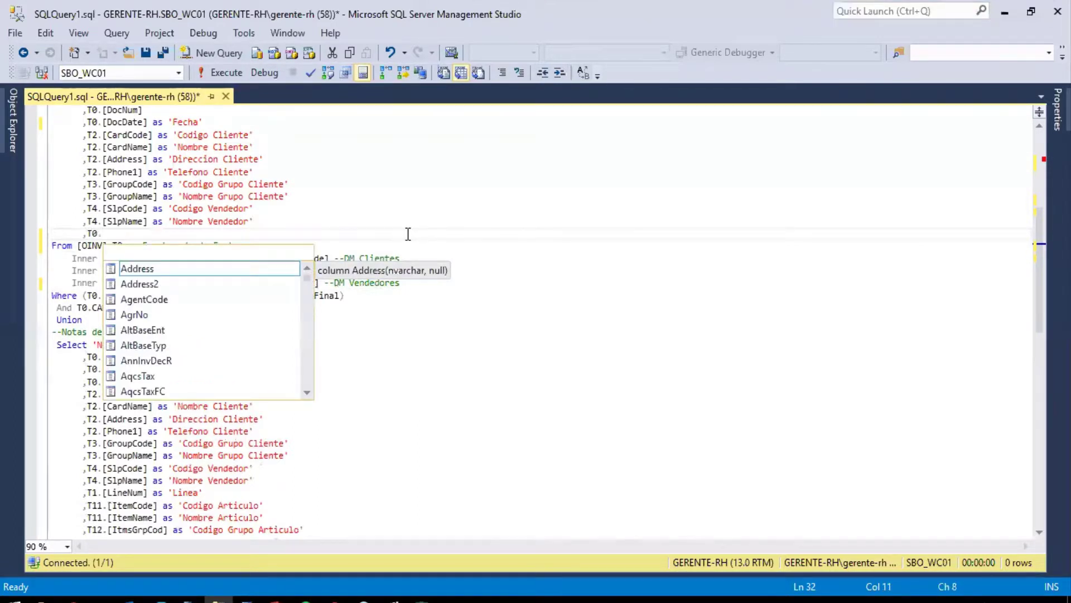
type("[Doc")
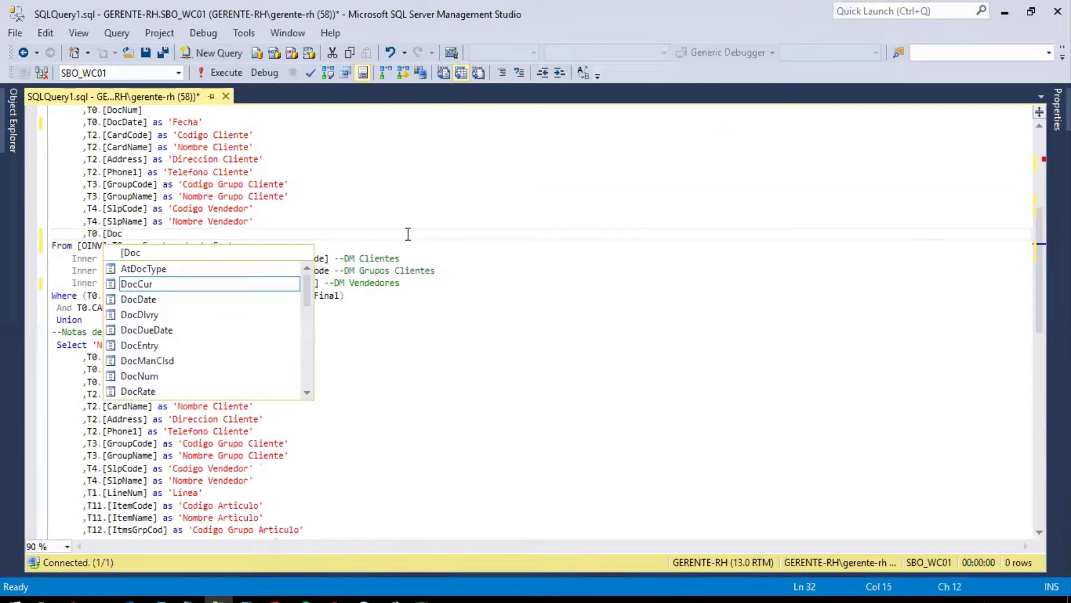
type("total] as ")
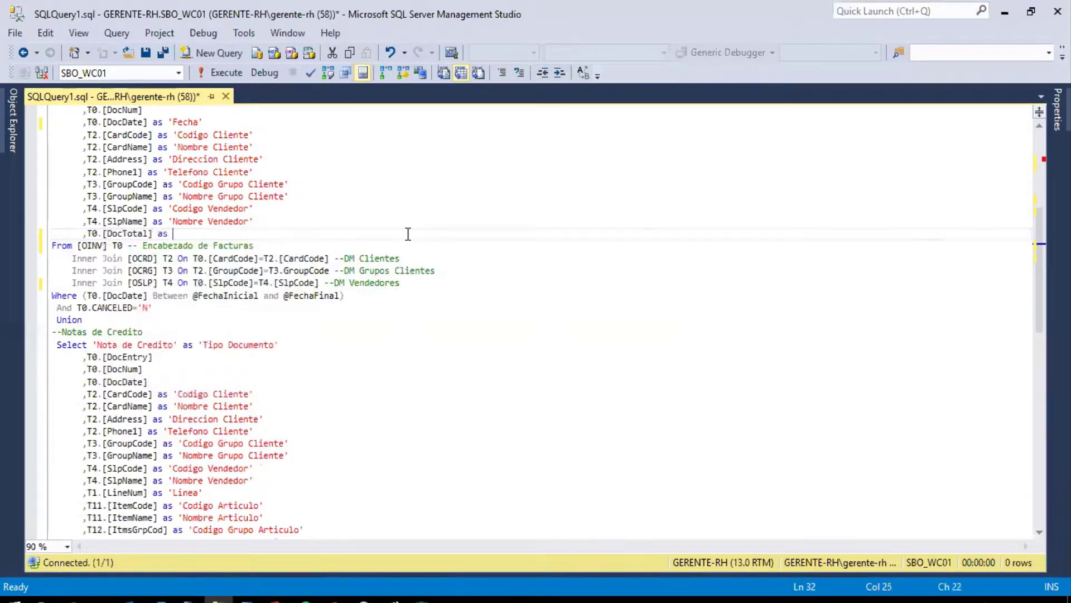
type("'Tota ")
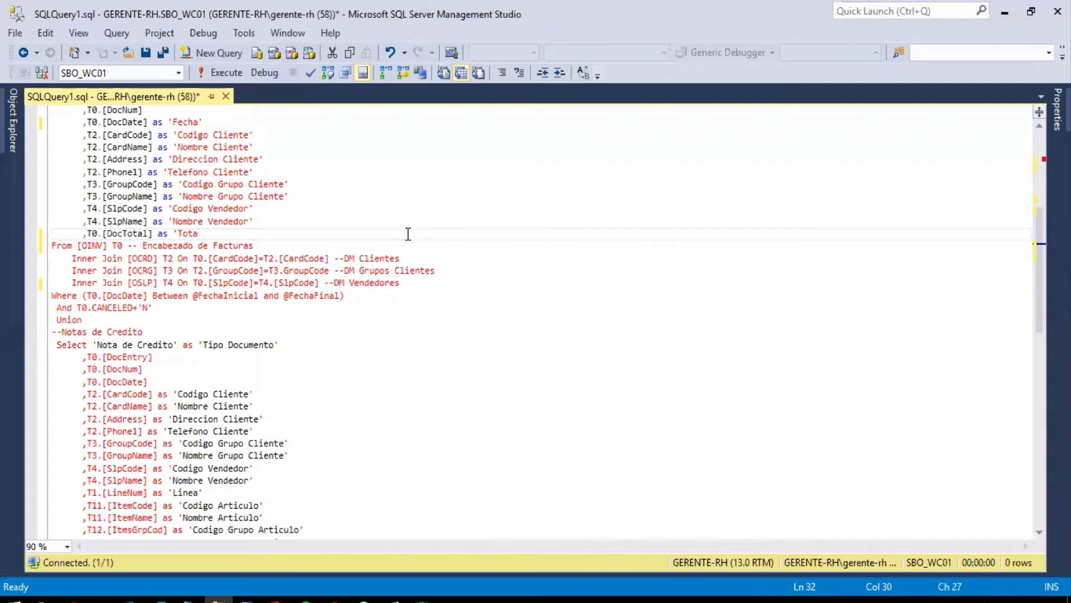
type(" de la factura'")
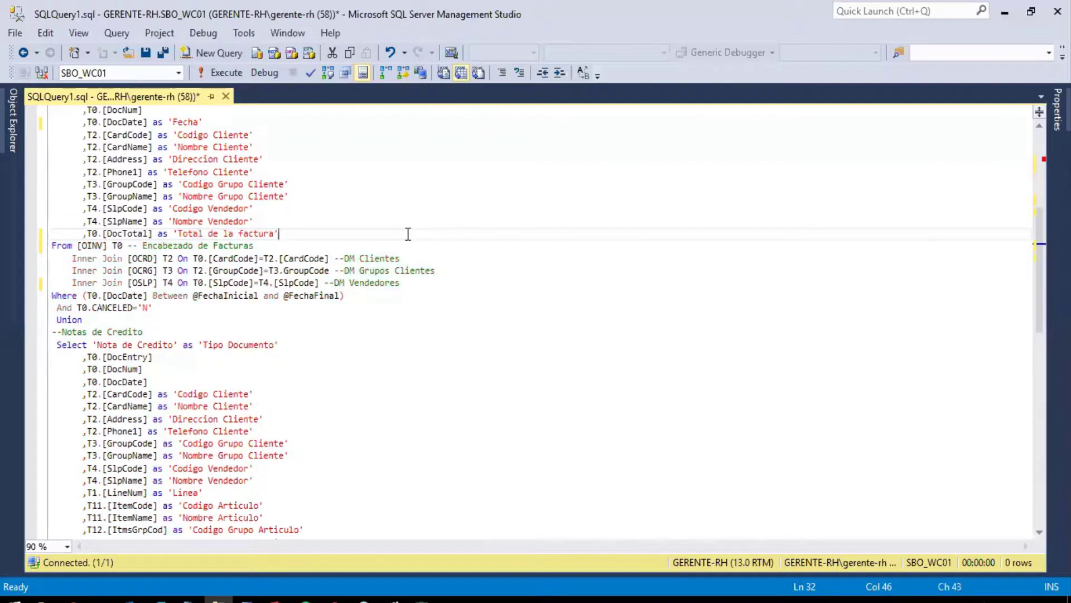
Step: Add the comment --No incluir los documentos cancelados after the invoice query's T0.CANCELED='N' condition, with a new line below it
scroll(226, 296, "down", 1)
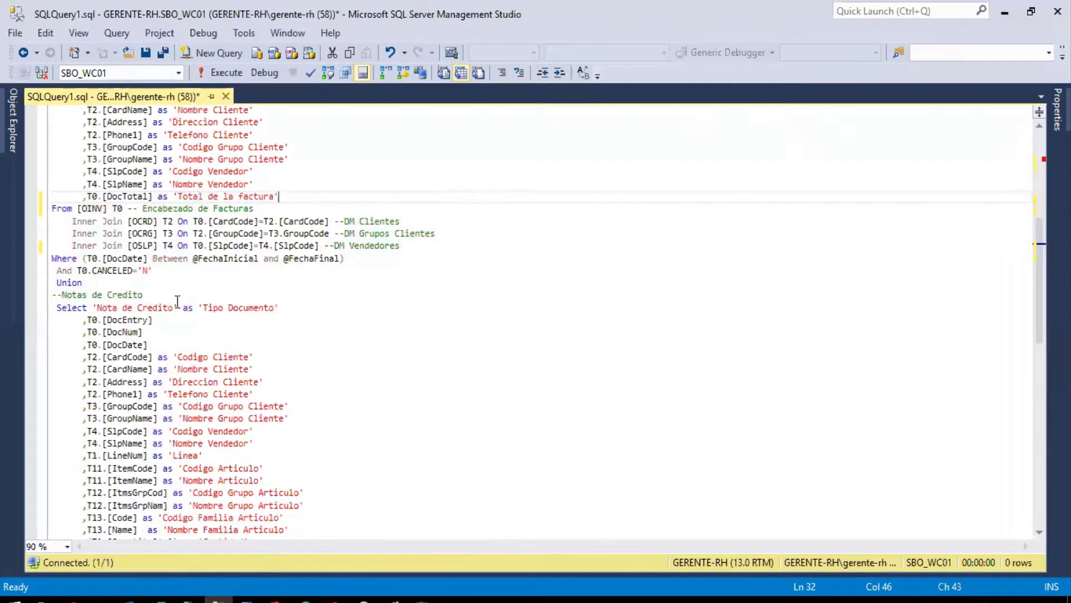
left_click(124, 273)
left_click(171, 273)
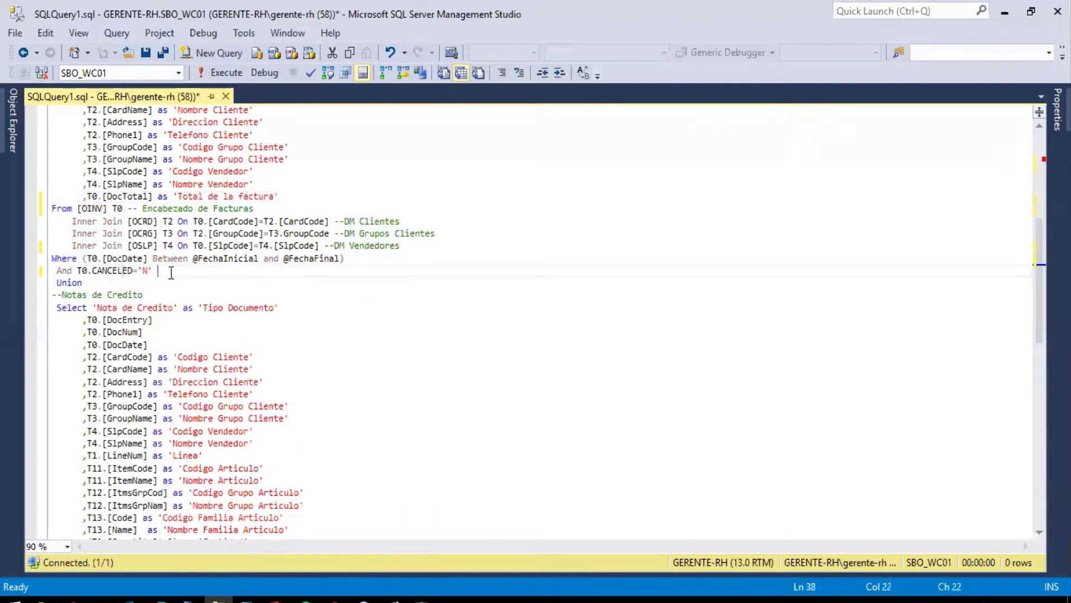
type("--No incluir los documentos cancelados")
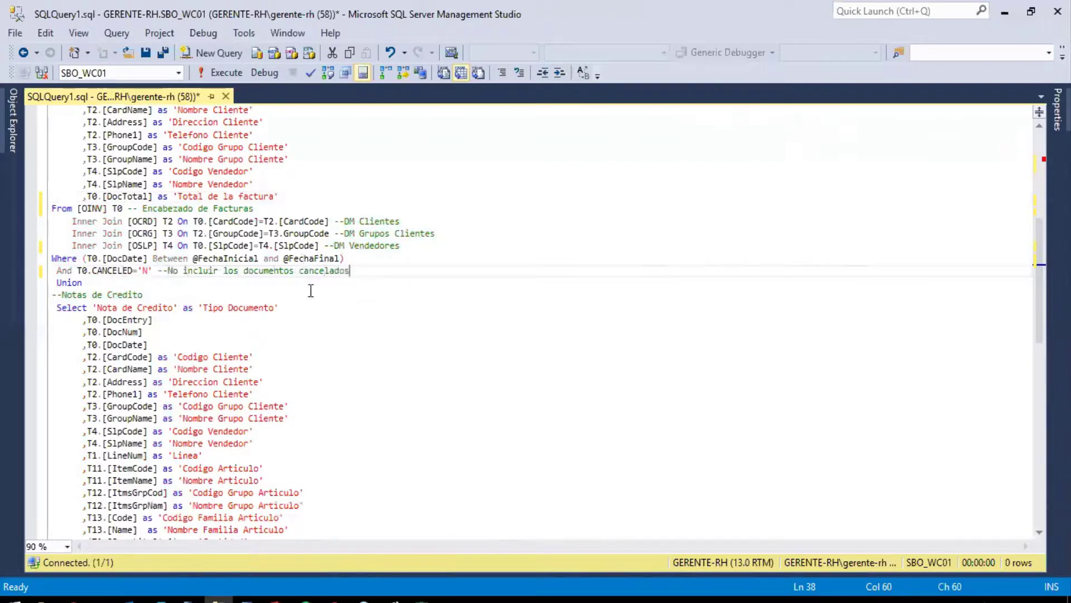
key("Return")
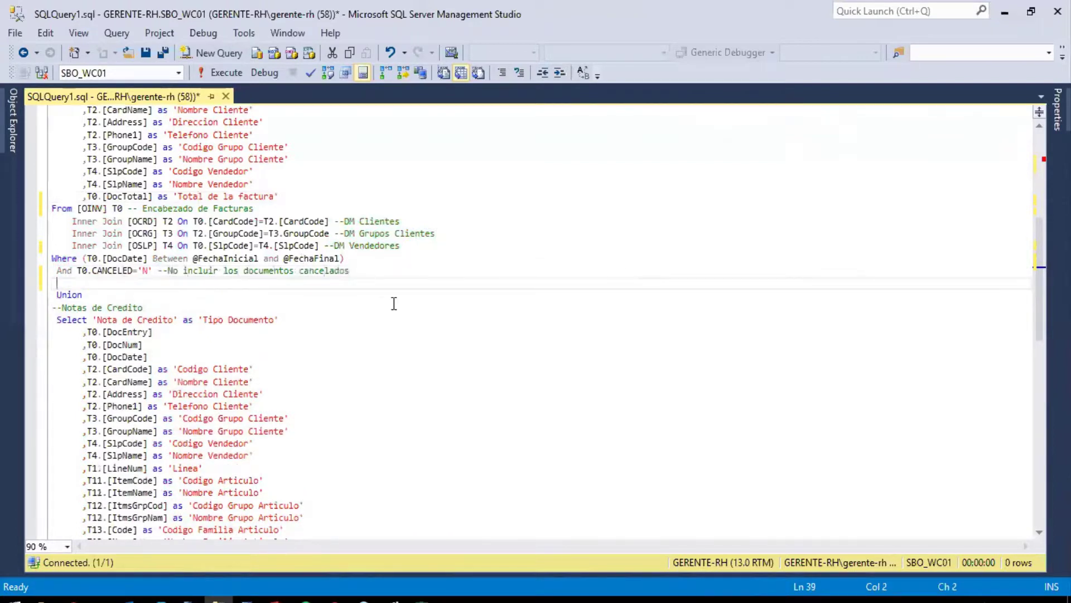
Step: Switch to SAP Business One, open the last Factura de deudores record and check the Cancelar option among its document actions
left_click(248, 598)
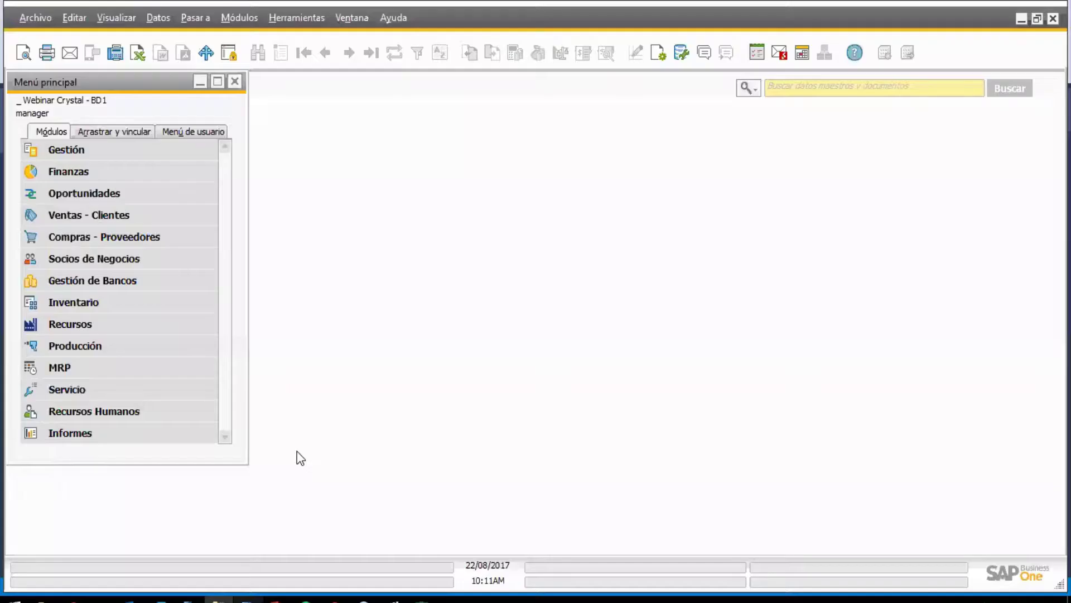
left_click(125, 220)
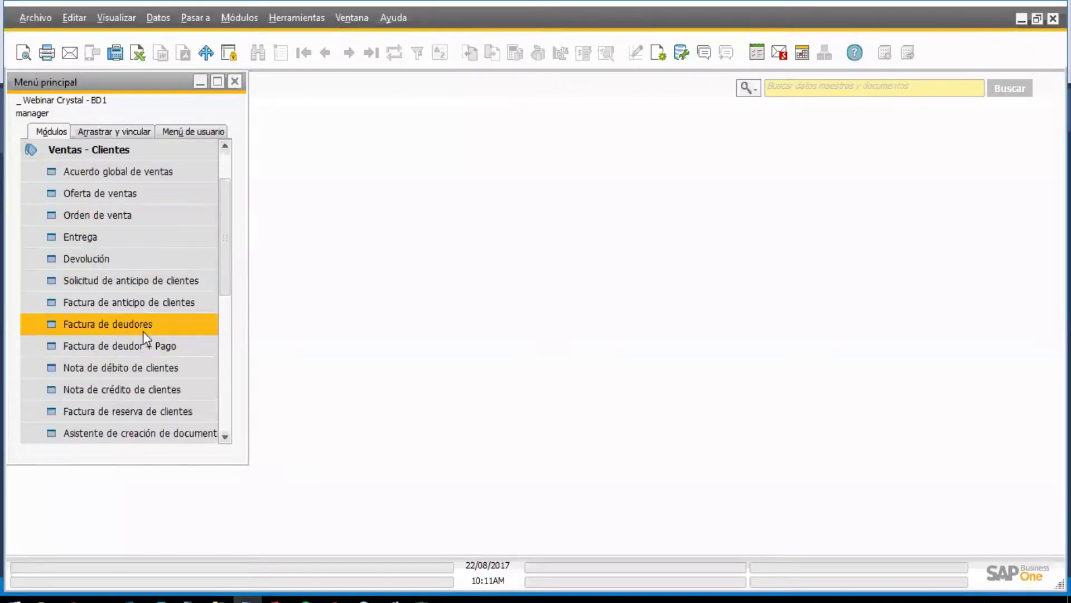
left_click(143, 328)
left_click(371, 52)
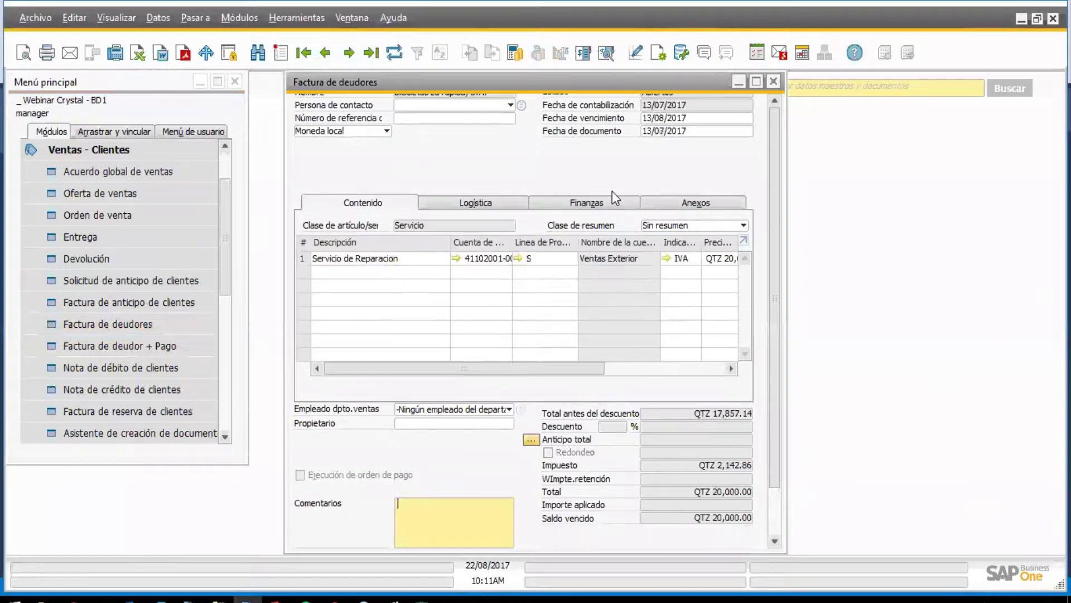
right_click(615, 187)
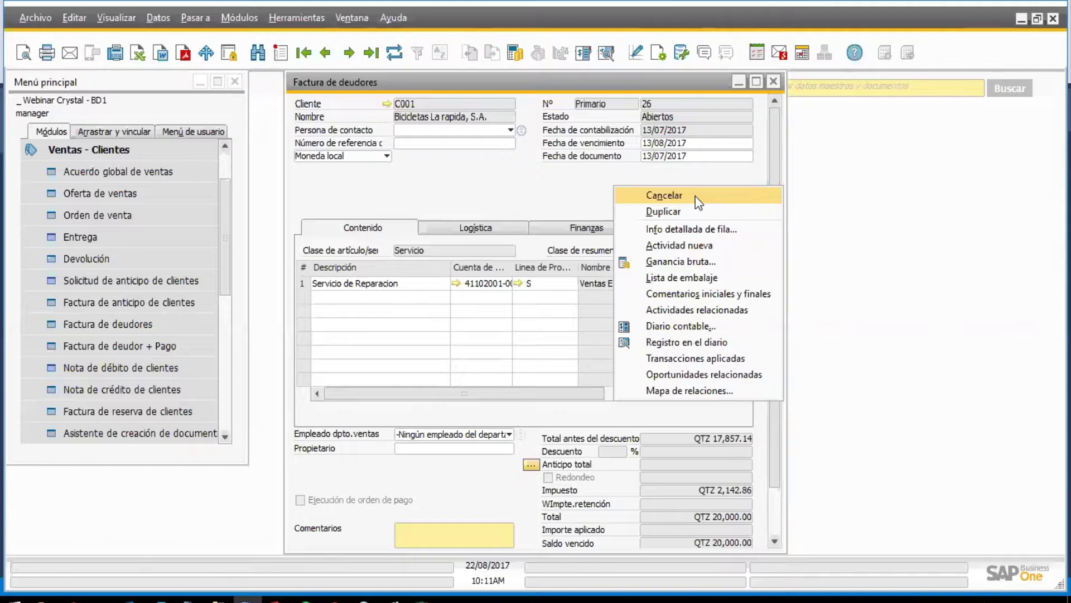
left_click(534, 197)
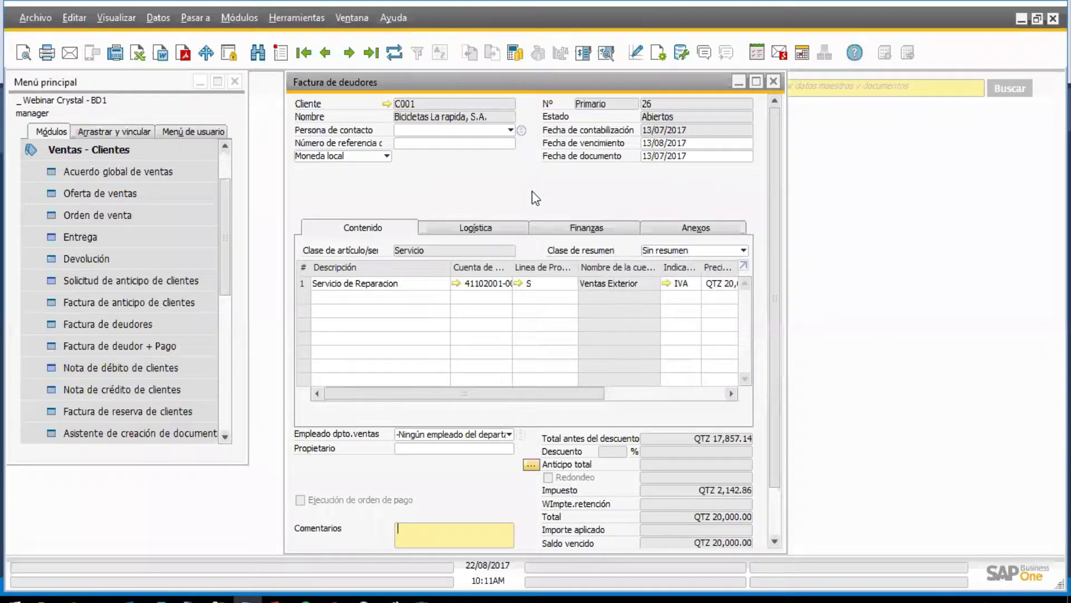
Step: Switch back to SQL Server Management Studio and review the CANCELED filter and its comment in the invoice query
left_click(221, 598)
left_click(144, 270)
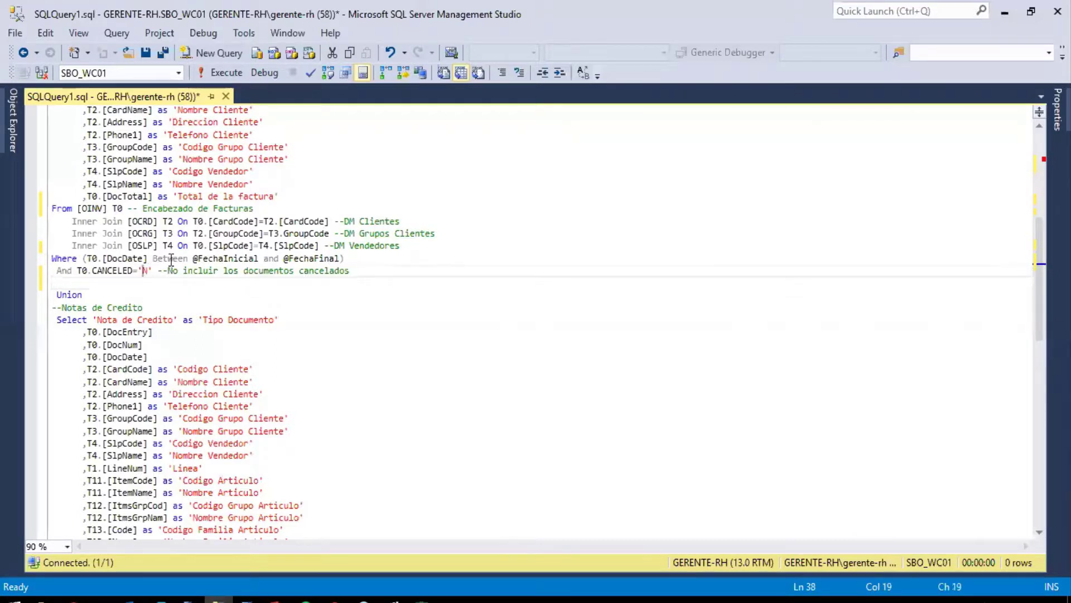
scroll(137, 250, "down", 1)
left_click_drag(58, 233, 361, 235)
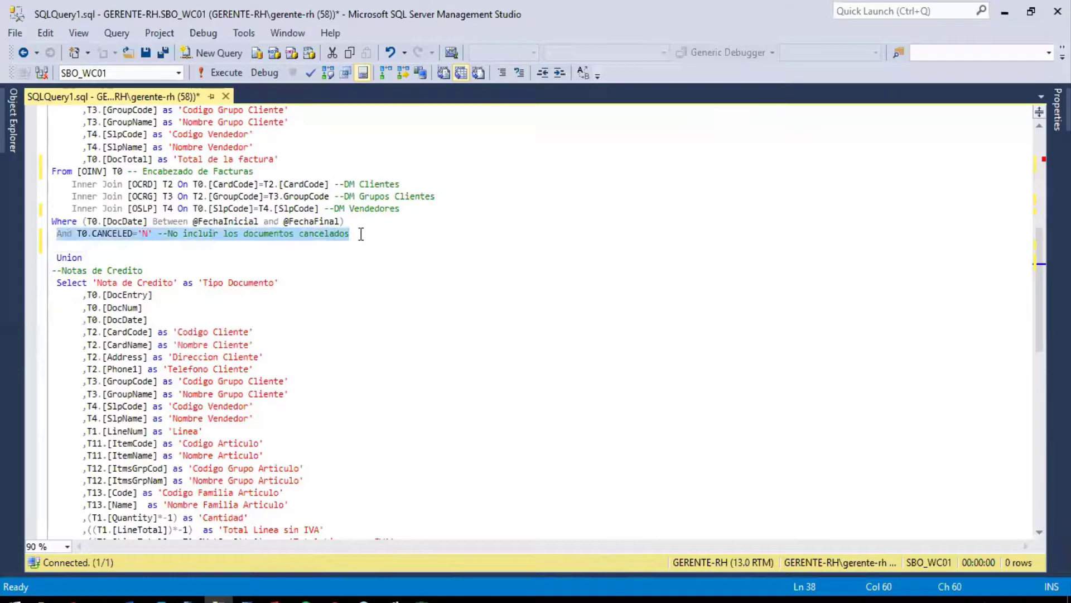
left_click(361, 234)
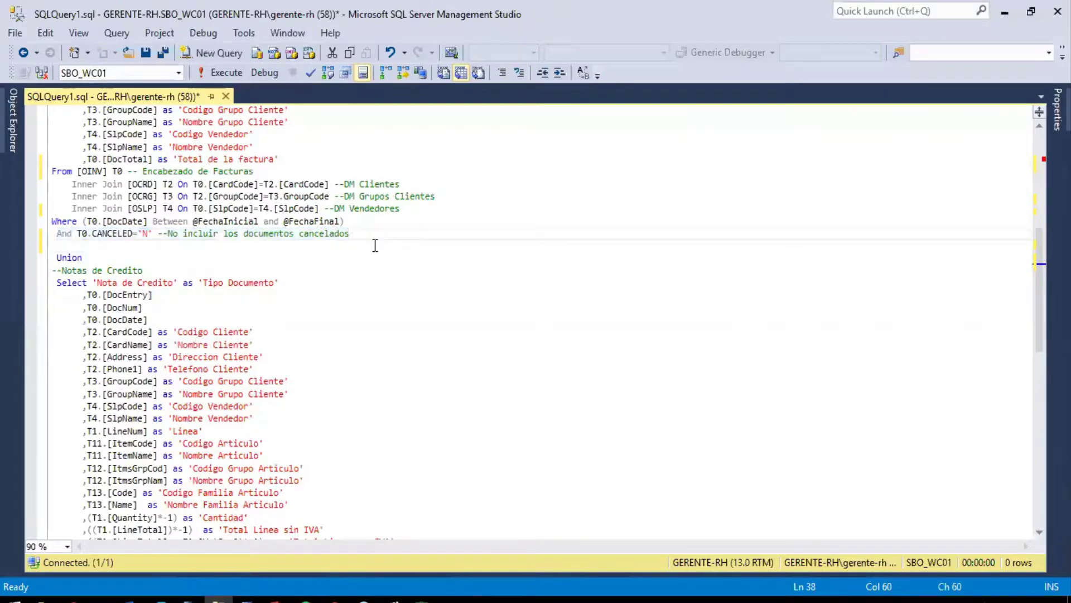
left_click(101, 238)
double_click(100, 235)
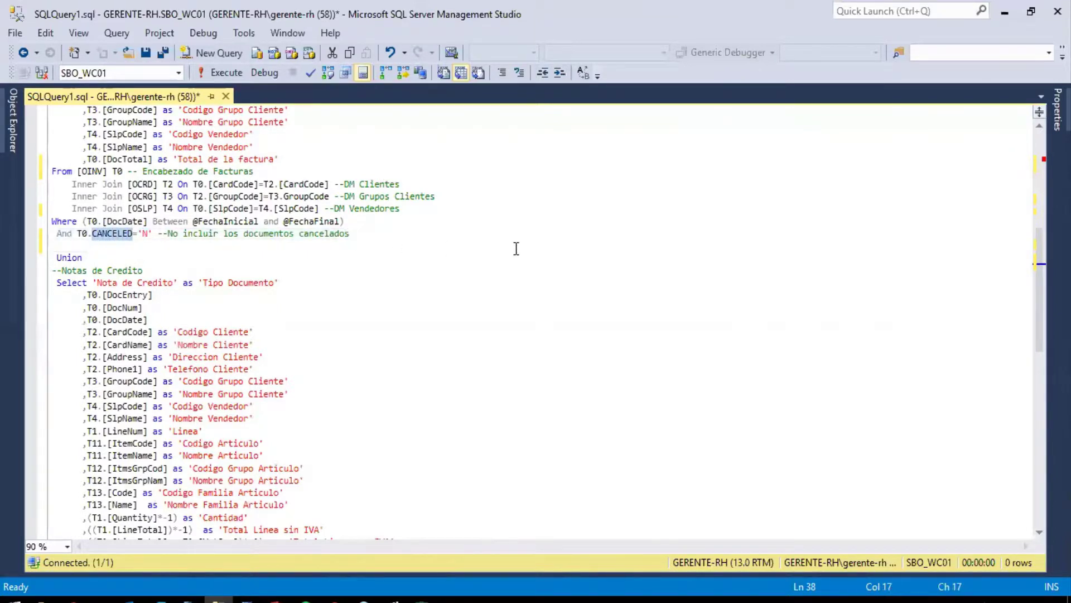
Step: Open the SAP Business One SDK Help Center, search for OINV and display the A/R Invoice table reference
key("super")
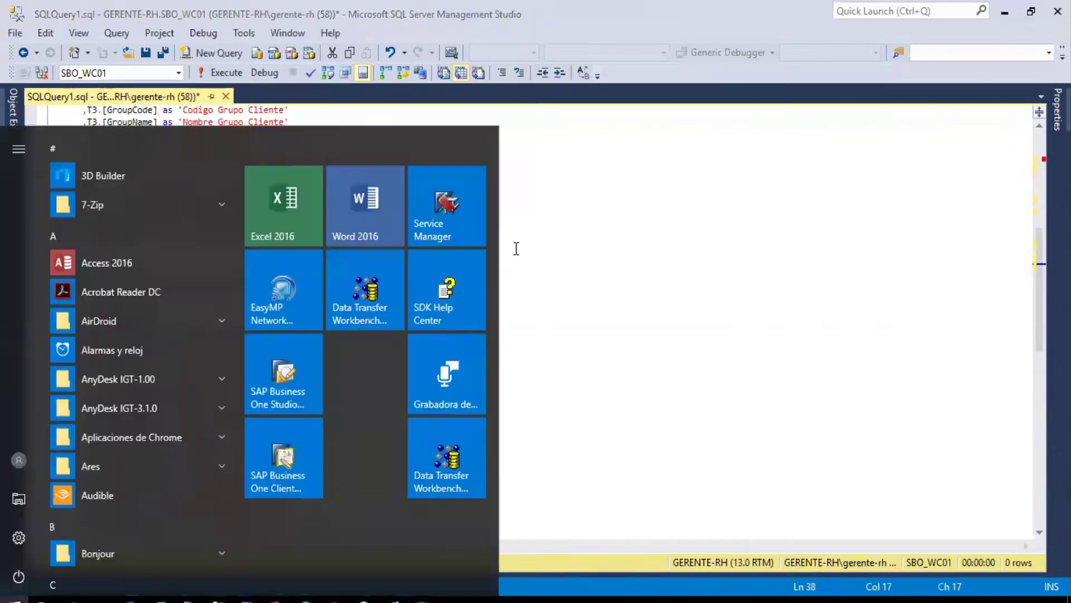
left_click(460, 289)
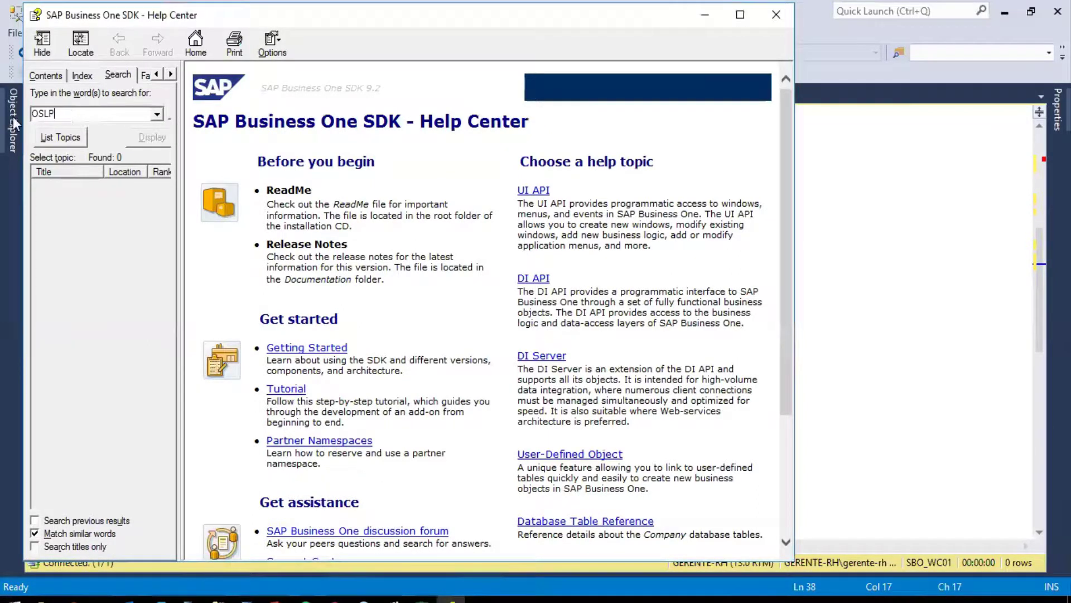
type("OINV")
key("Return")
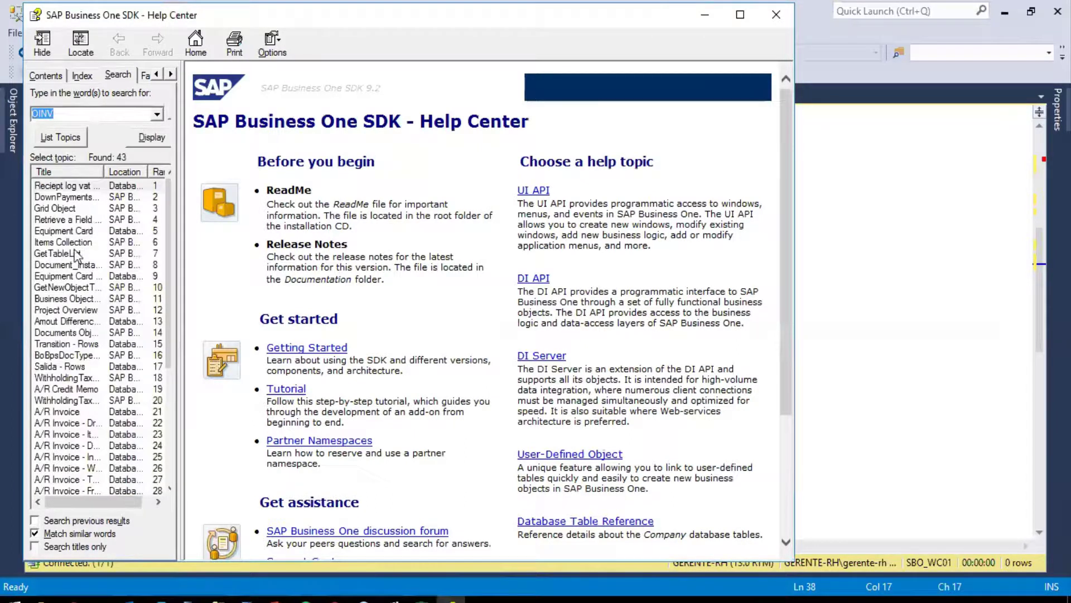
left_click(75, 332)
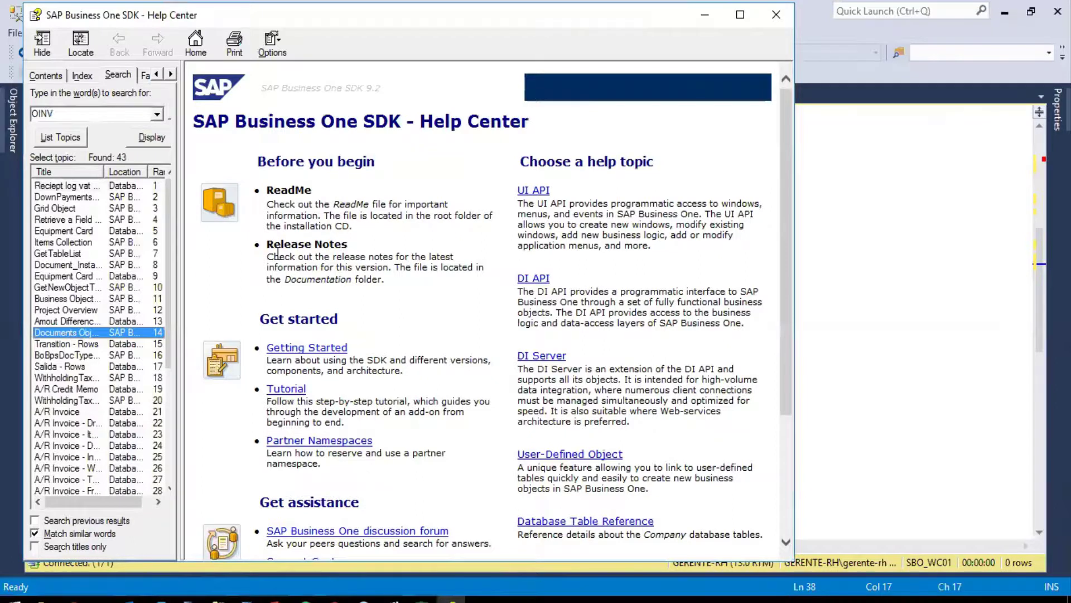
left_click(335, 211)
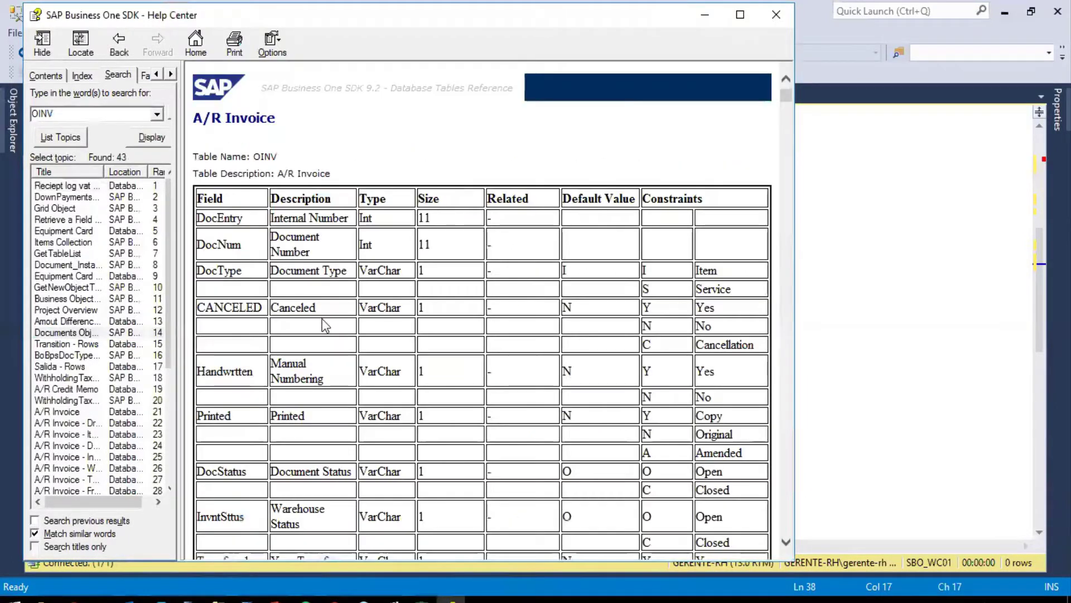
Step: Maximize the help window and examine the CANCELED field's default value and constraints in the OINV table
double_click(502, 17)
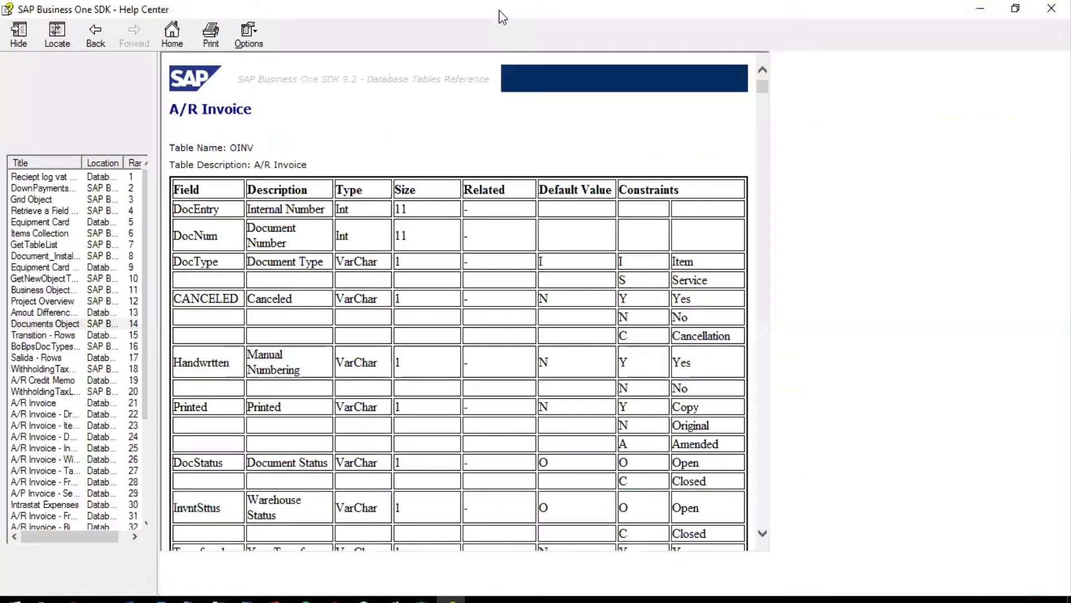
left_click_drag(234, 285, 378, 289)
left_click(434, 281)
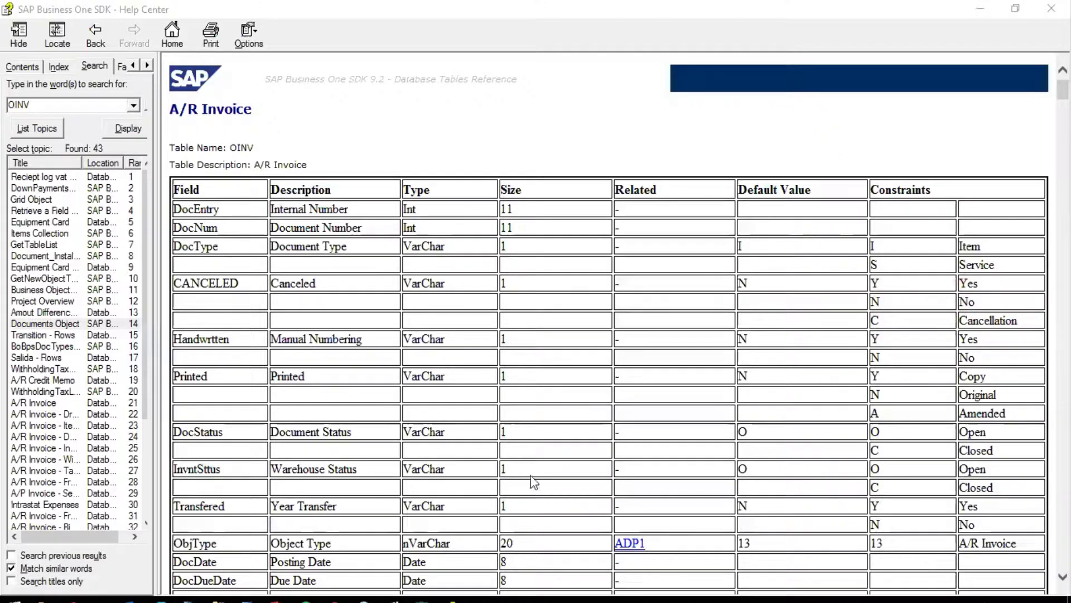
Step: Switch back to SQL Server Management Studio and insert a new line below the invoice query's CANCELED condition
mouse_move(427, 598)
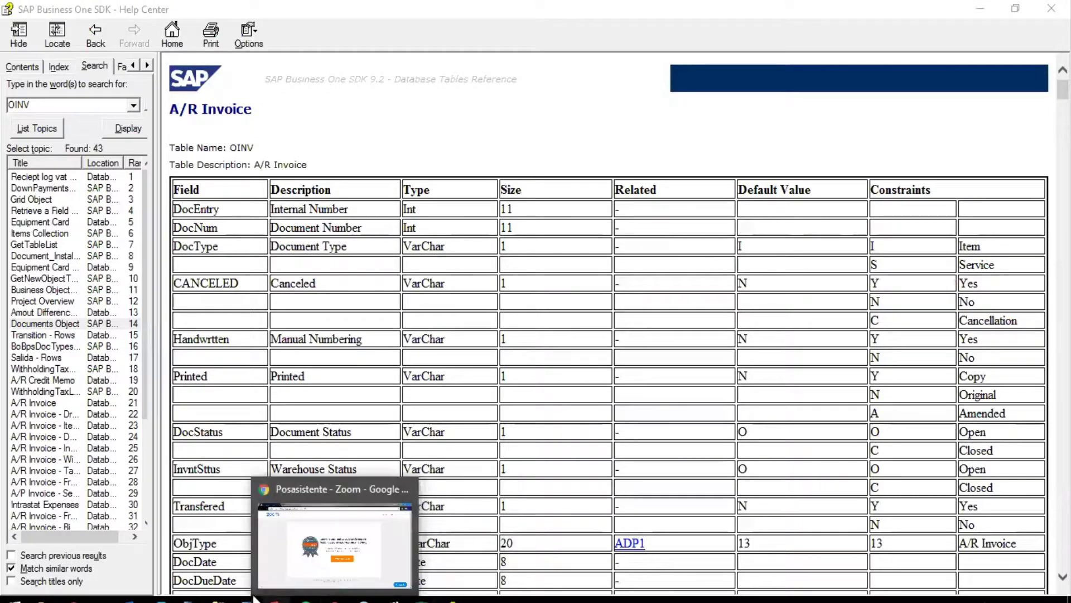
left_click(219, 598)
left_click(199, 258)
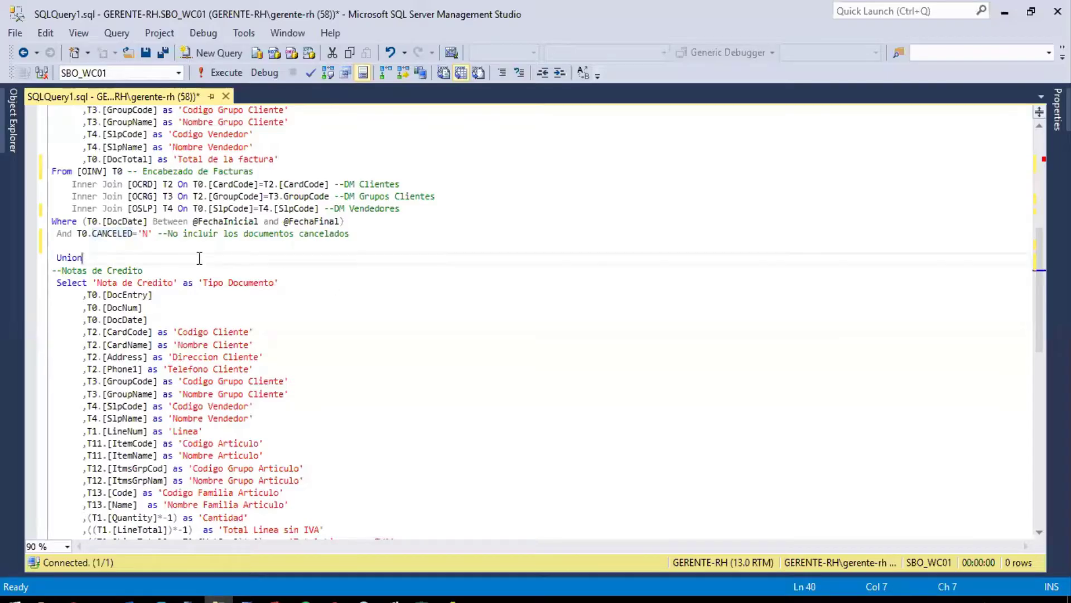
scroll(213, 260, "up", 5)
scroll(212, 260, "up", 1)
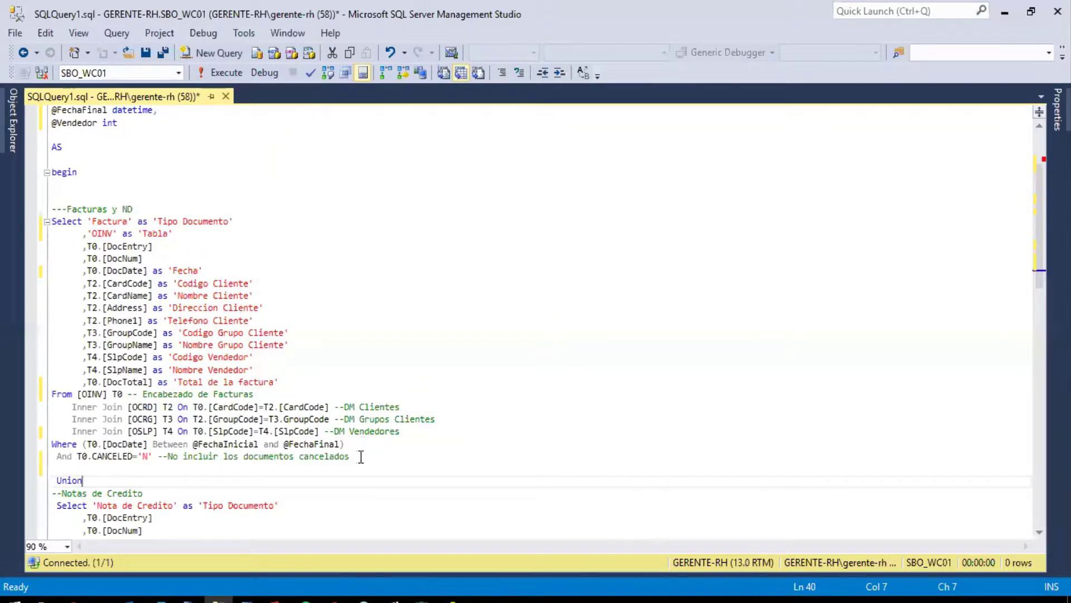
left_click(352, 445)
key("Return")
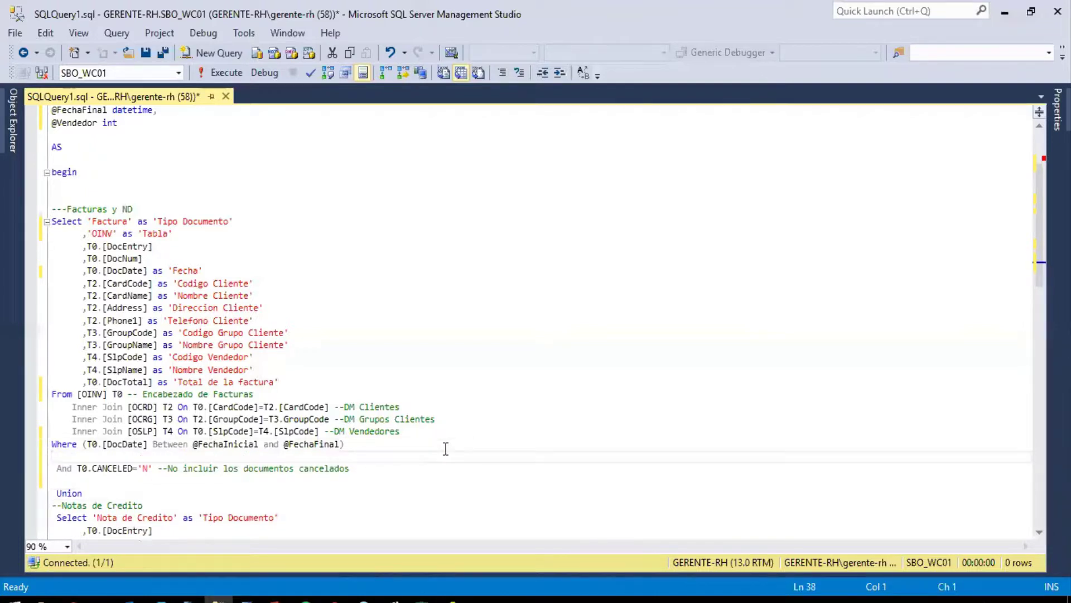
key("Delete")
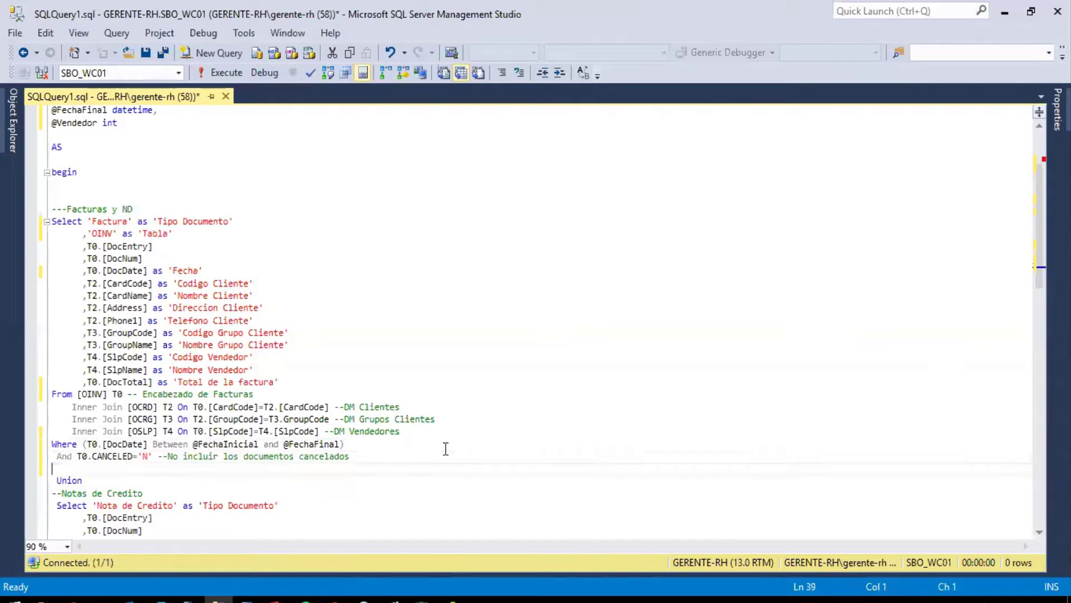
key("End")
key("Return")
type("An")
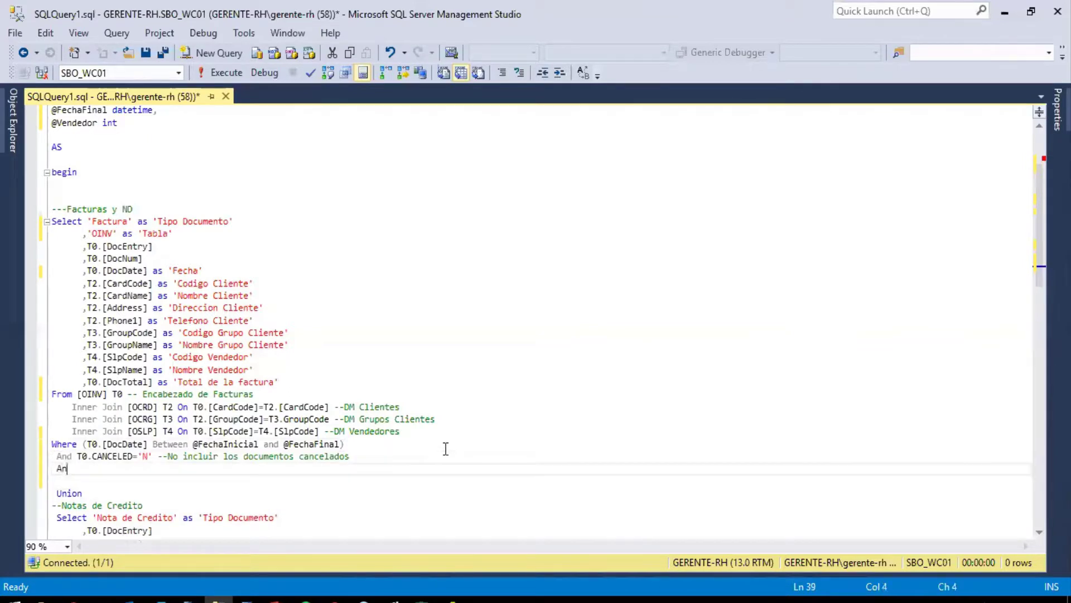
type("d T0.")
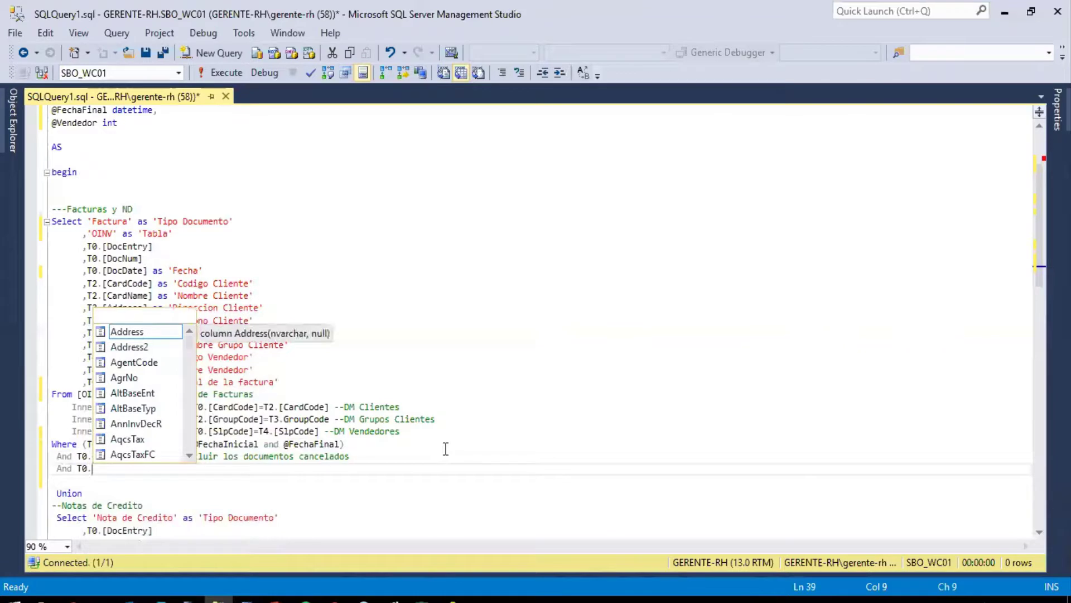
key("Escape")
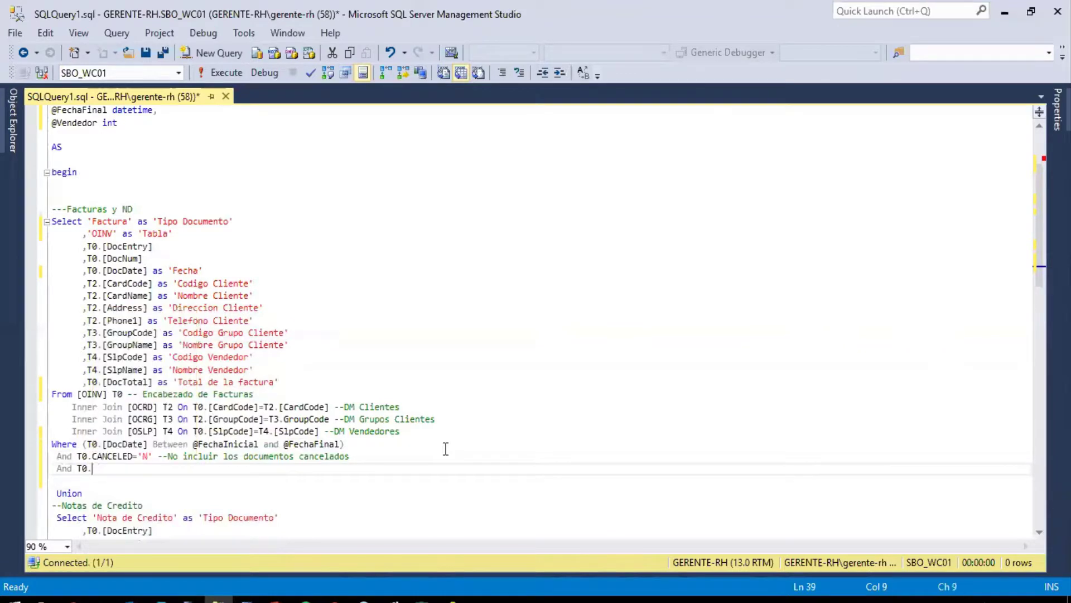
type(".Se")
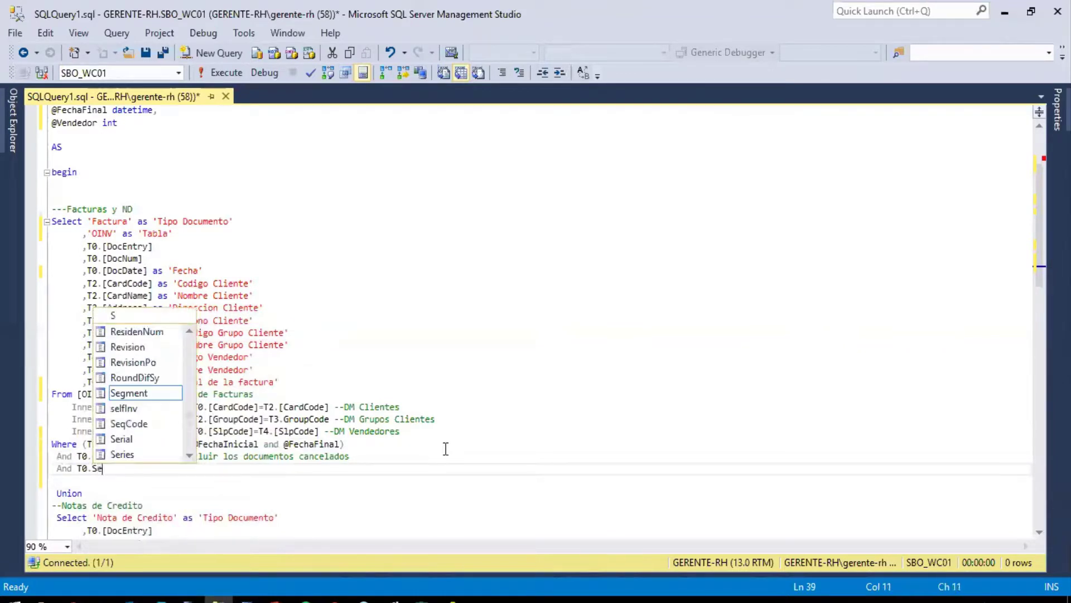
key("BackSpace")
type("lp")
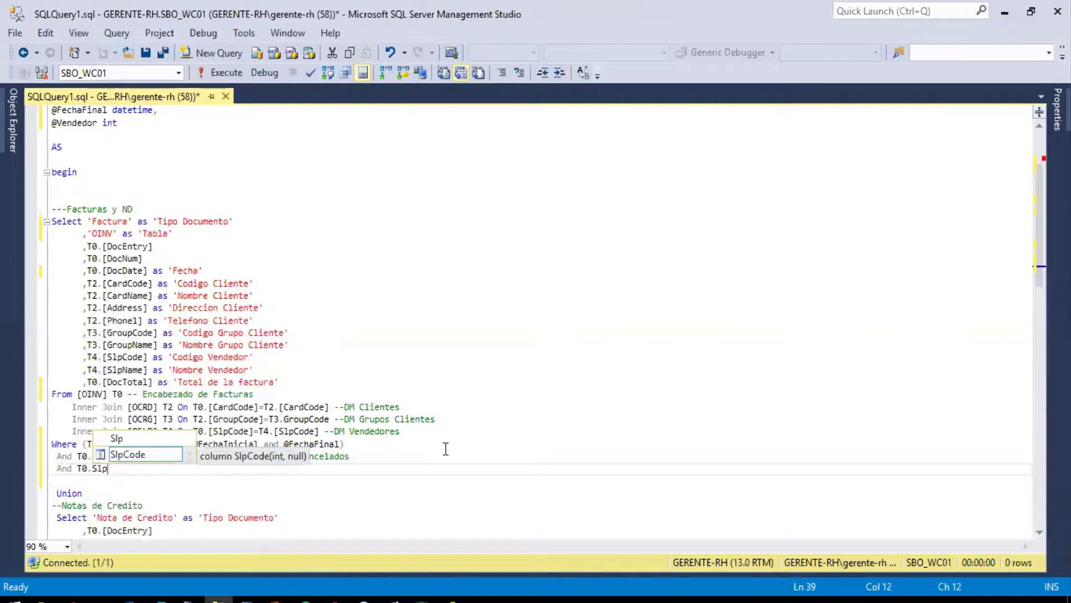
key("Escape")
key("shift+Home")
key("BackSpace")
key("BackSpace")
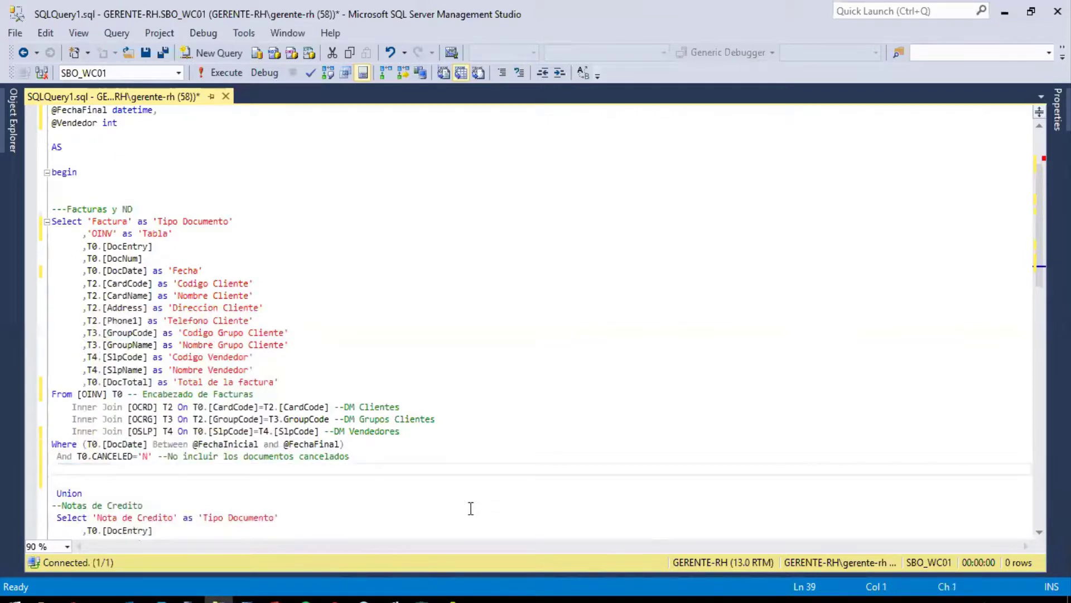
left_click(437, 430)
key("Return")
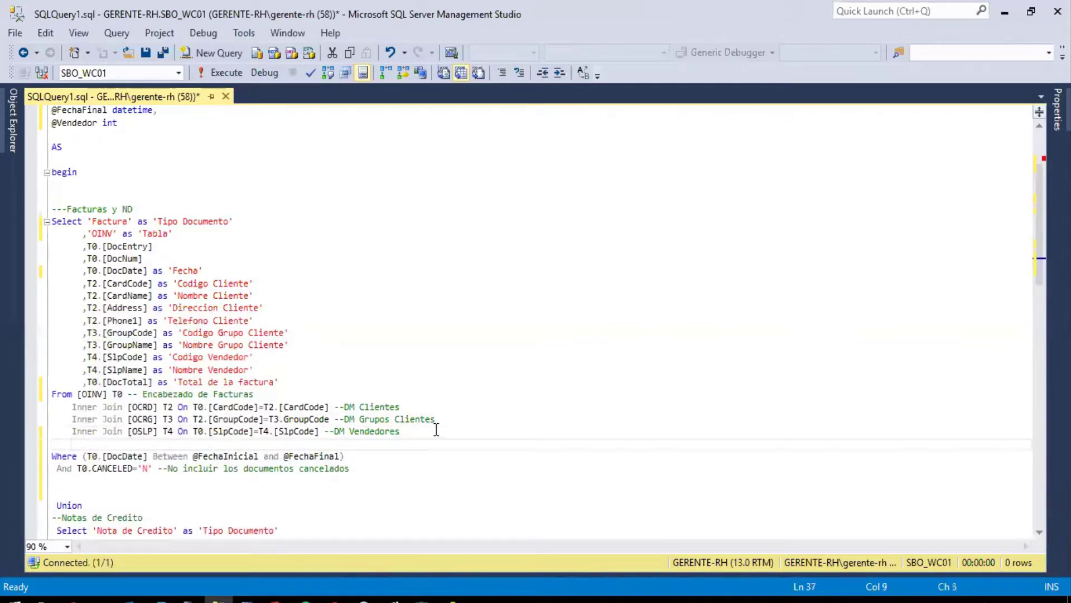
key("Tab")
key("Tab")
key("BackSpace")
key("BackSpace")
key("BackSpace")
key("BackSpace")
key("BackSpace")
key("BackSpace")
key("BackSpace")
key("BackSpace")
key("BackSpace")
left_click(112, 470)
type("And ")
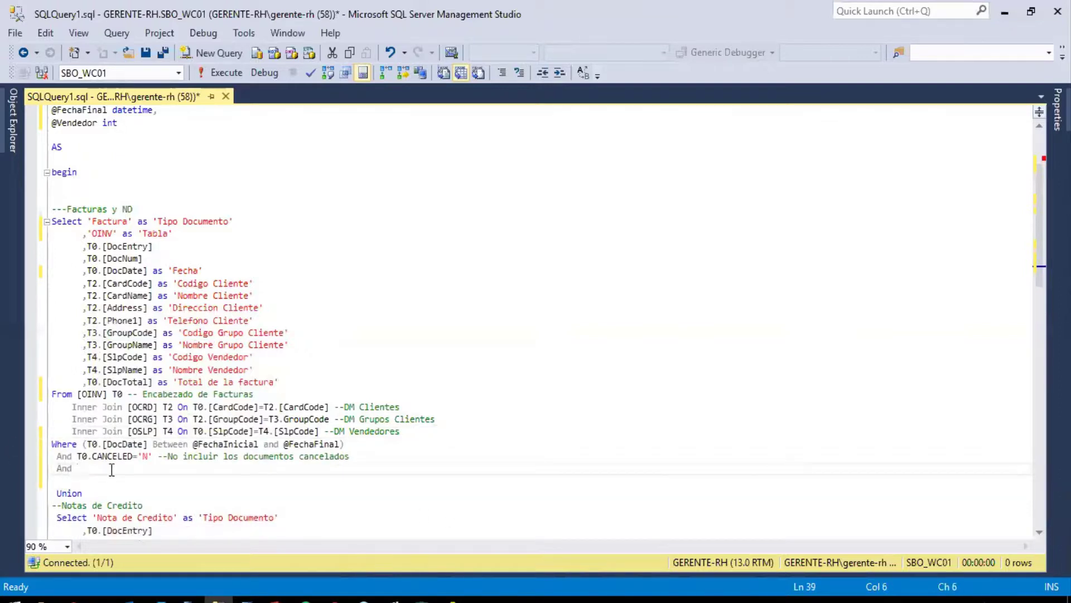
type("T).")
type("0.SlpCode")
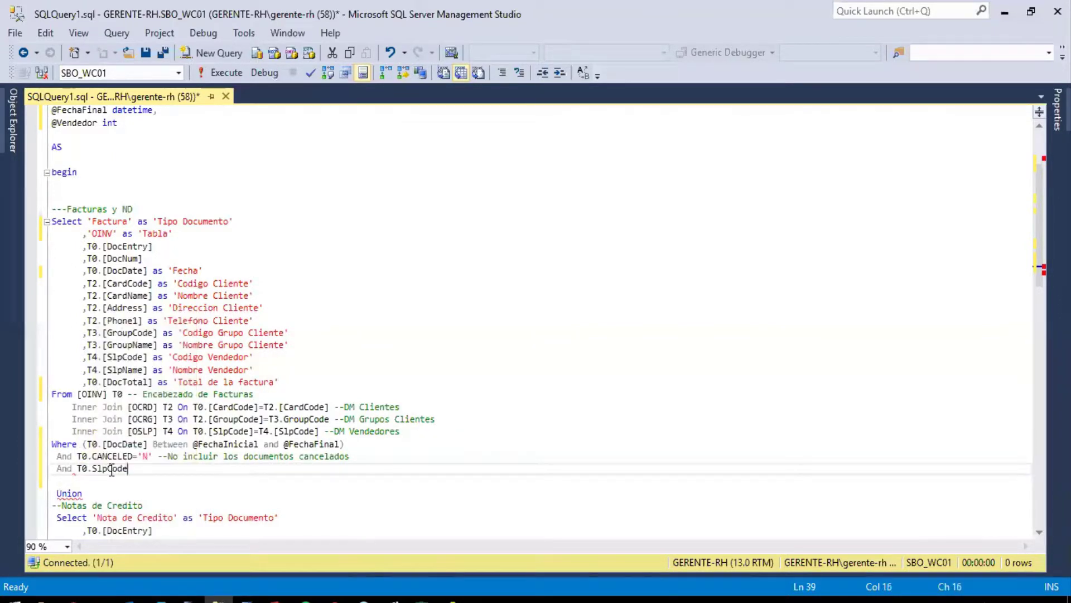
type(" = @Vendedor ")
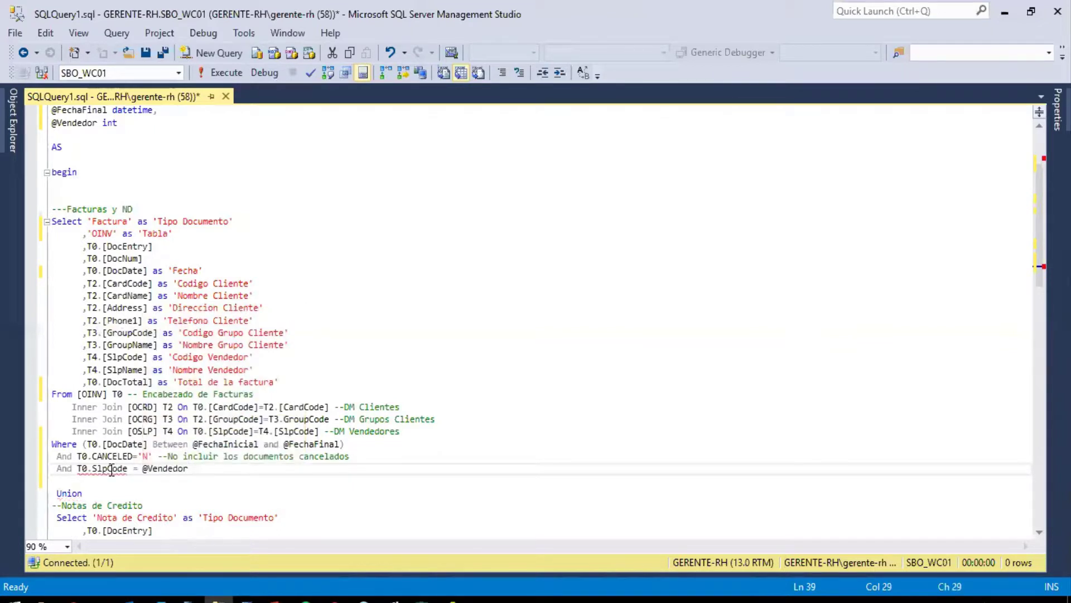
type("(")
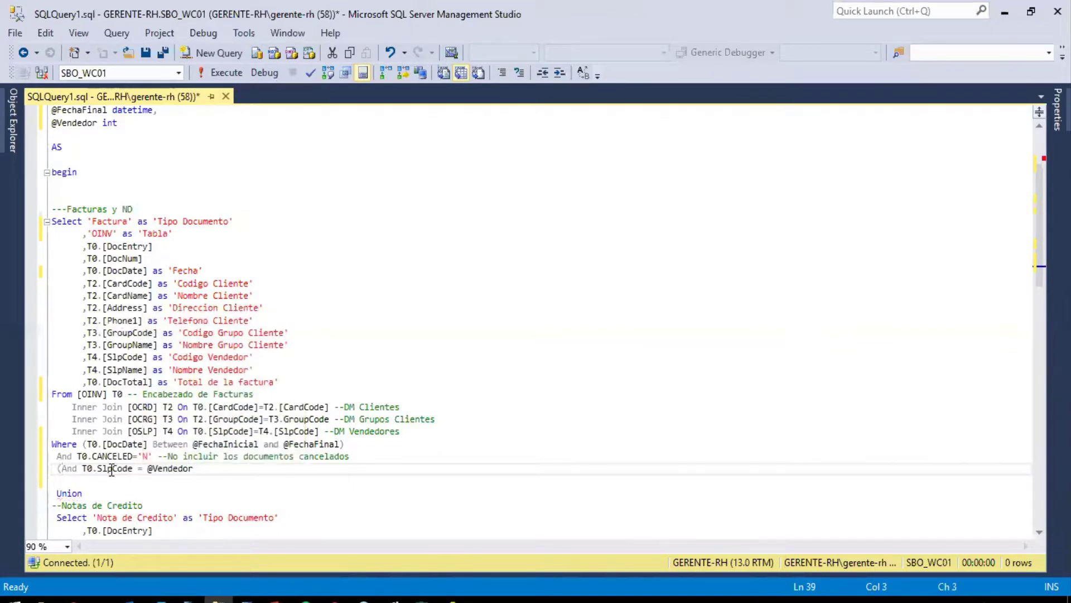
type("or @Vendedor")
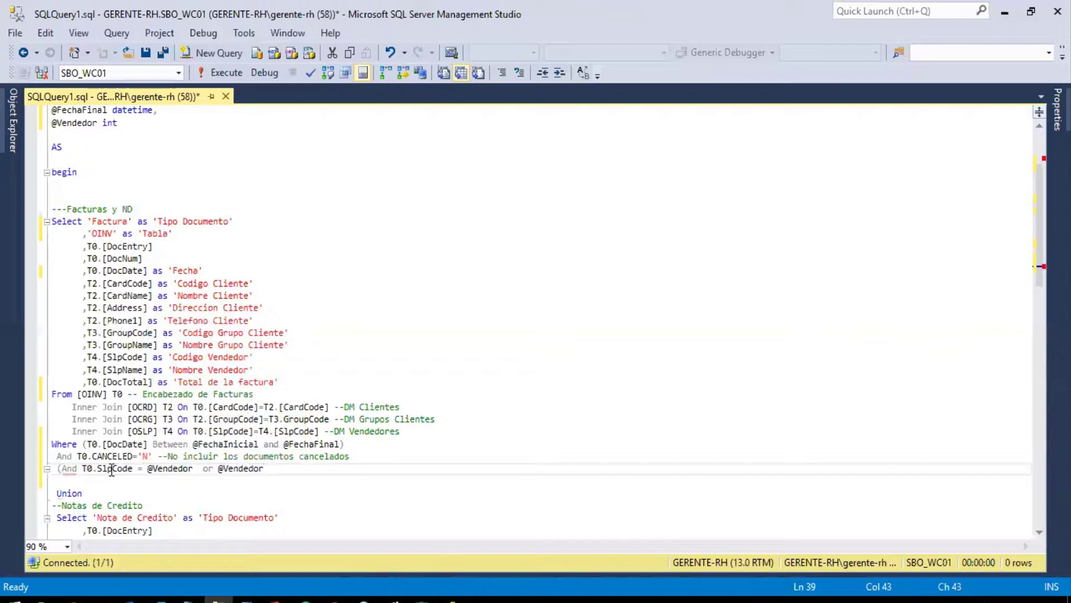
type("=-100)")
key("Left")
key("Left")
key("Left")
key("Left")
key("Left")
left_click(78, 470)
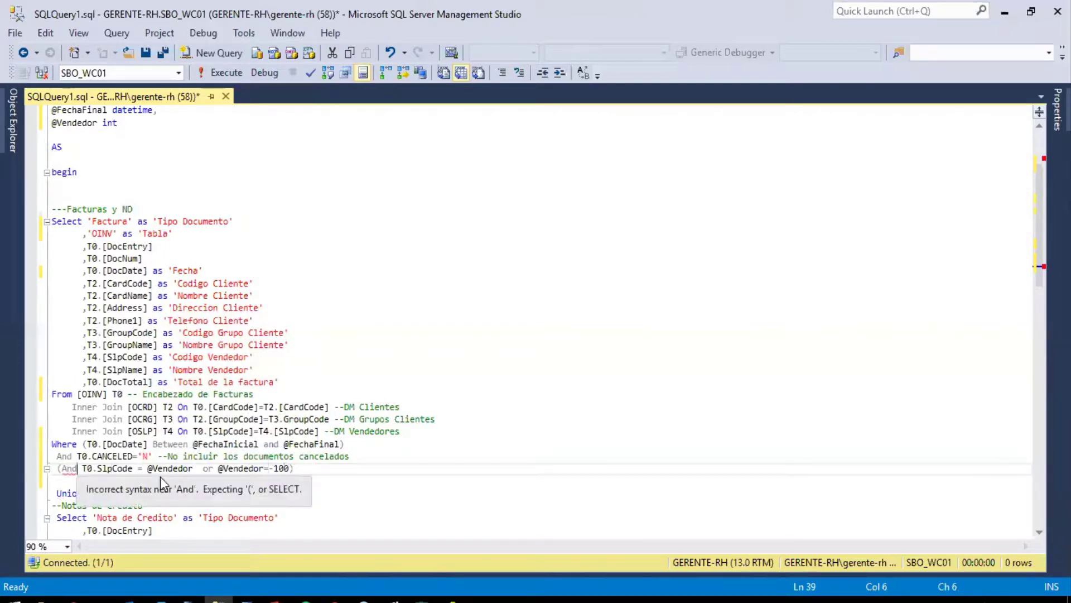
key("shift+Left")
key("shift+Left")
key("shift+Left")
key("ctrl+x")
key("Left")
key("ctrl+v")
key("Right")
key("Right")
key("BackSpace")
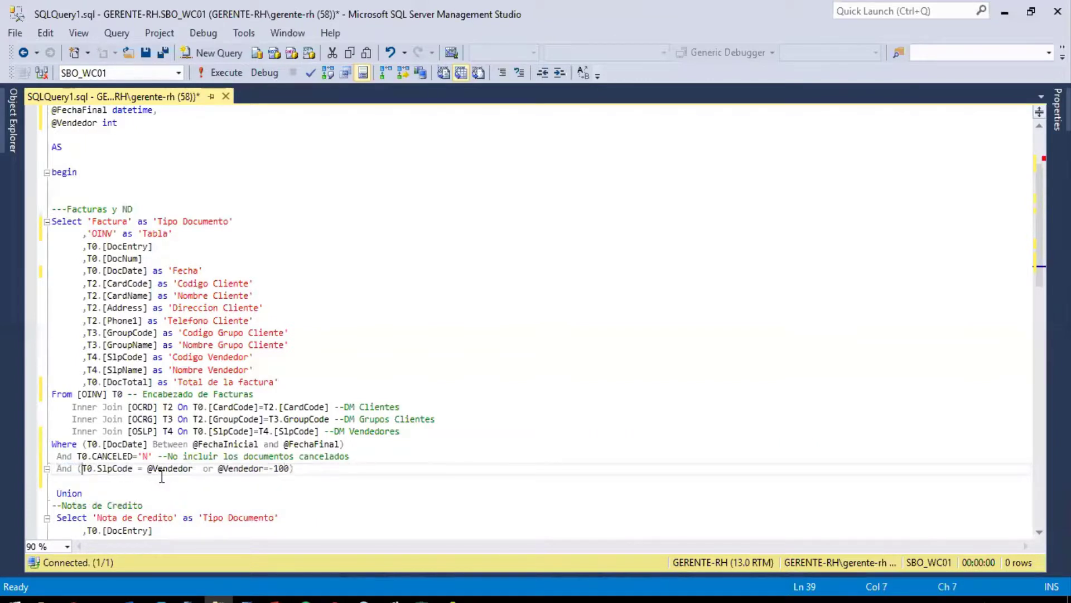
key("Right")
key("Right")
key("Right")
left_click(156, 469)
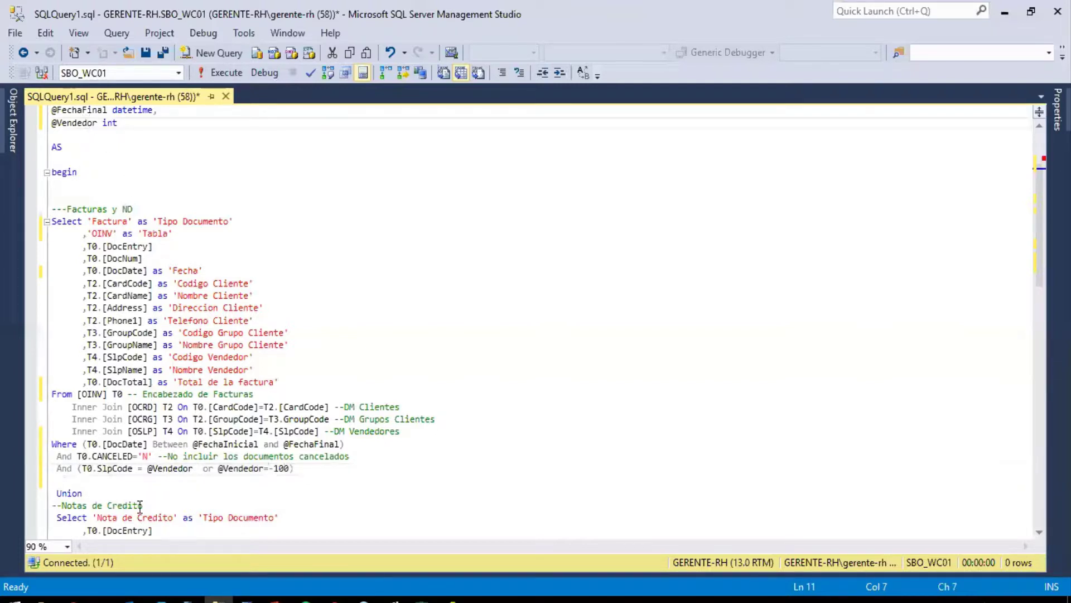
left_click(255, 468)
left_click(284, 469)
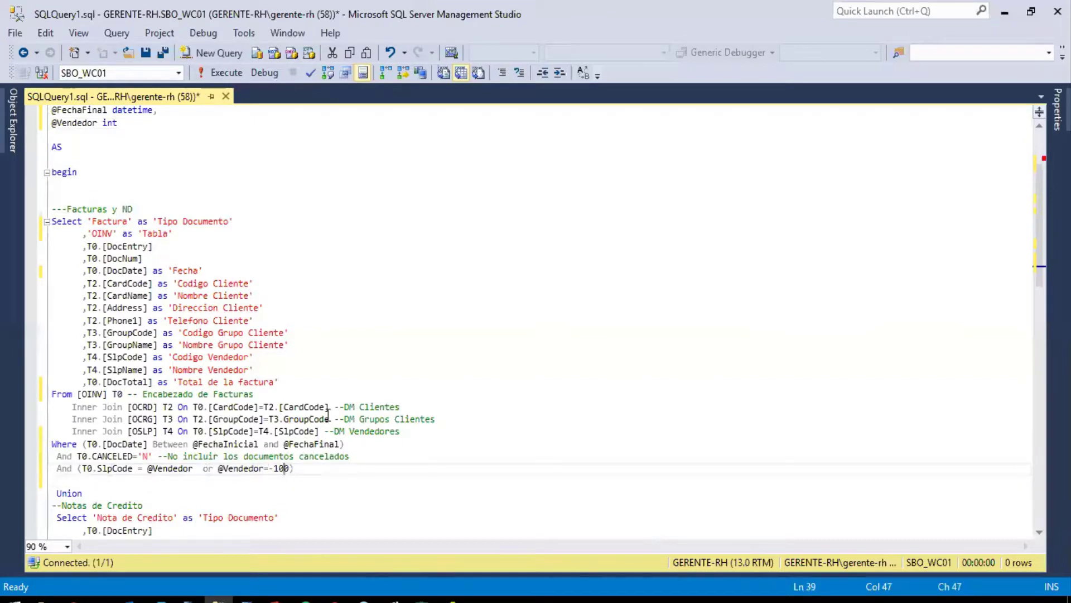
Step: Append the comment --Se filtra un vendedor o en el token de Crystal se usa el -100 para "Todos") to the salesperson filter
scroll(264, 298, "down", 6)
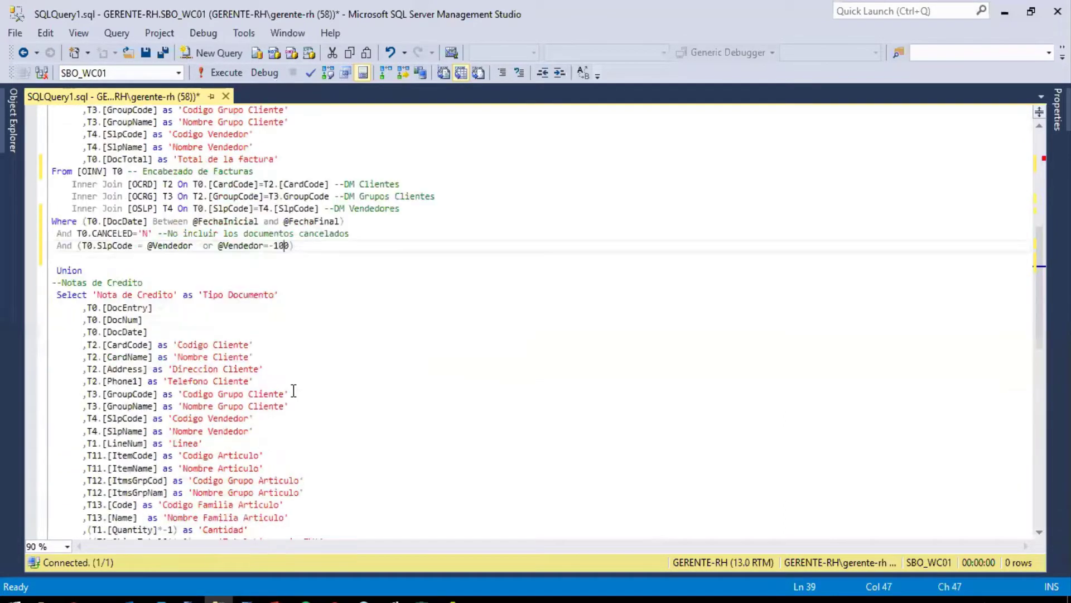
key("End")
type("--Se asigna")
key("ctrl+shift+Left")
type("filtra un vendedor o en el tock")
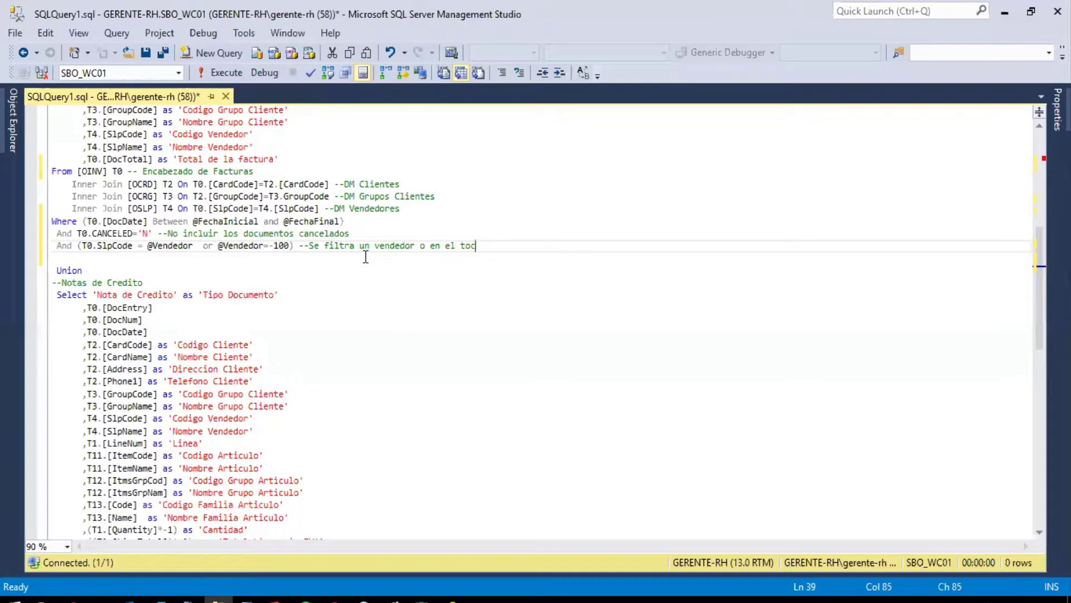
key("BackSpace")
type("ken d ")
type(" Crystal se usa el -100 para \"T")
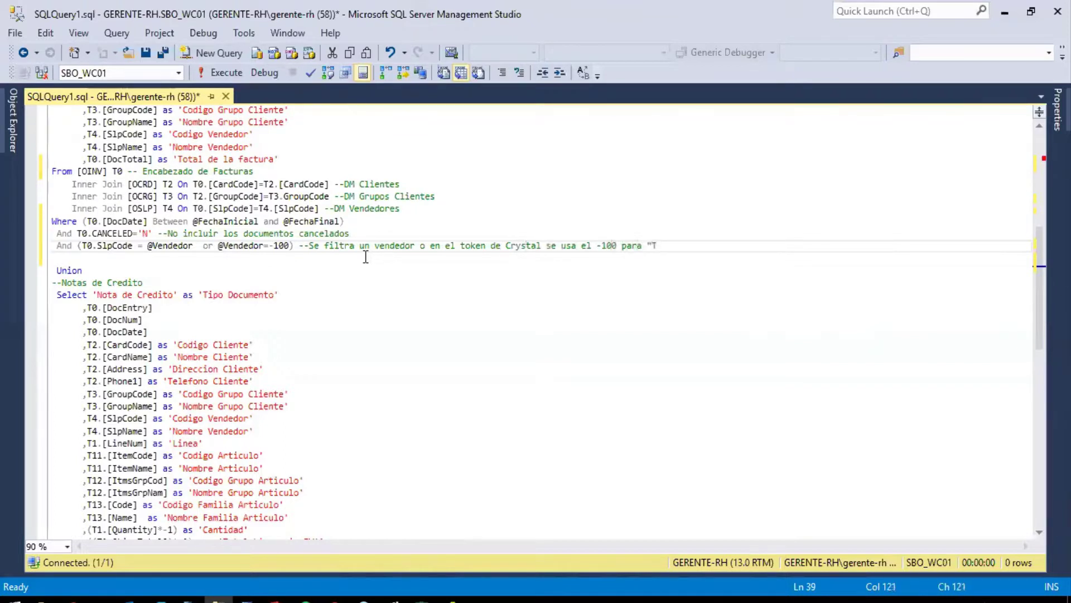
type("odos\")")
Step: Insert the word incluir before "Todos" in the salesperson filter's comment
key("Left")
key("Left")
key("Left")
key("Left")
key("Left")
key("Left")
key("Left")
key("Left")
type("incluir")
left_click_drag(273, 246, 289, 246)
left_click(288, 263)
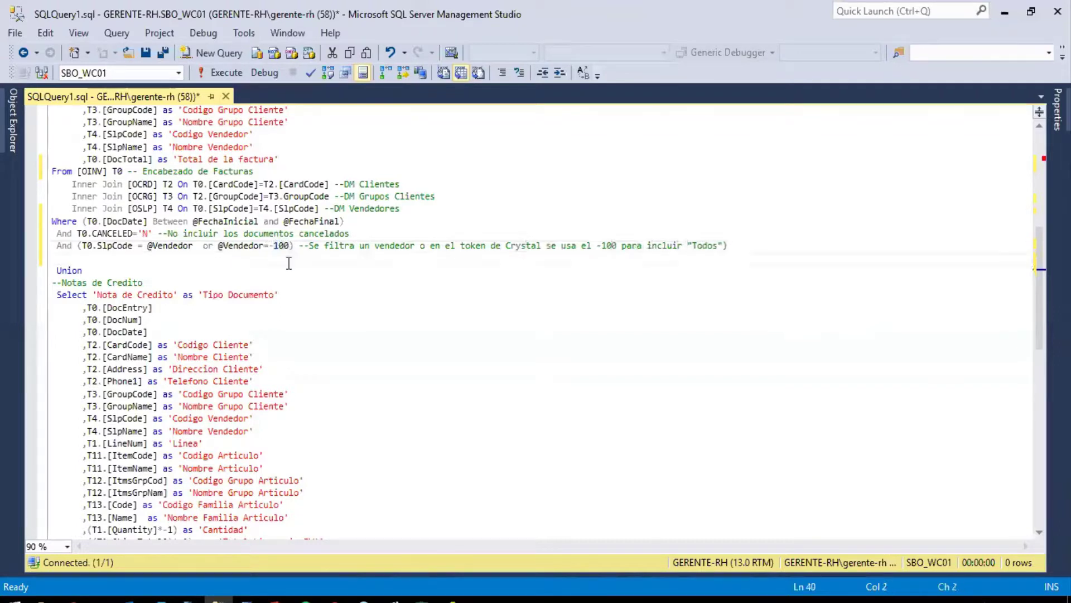
left_click(228, 246)
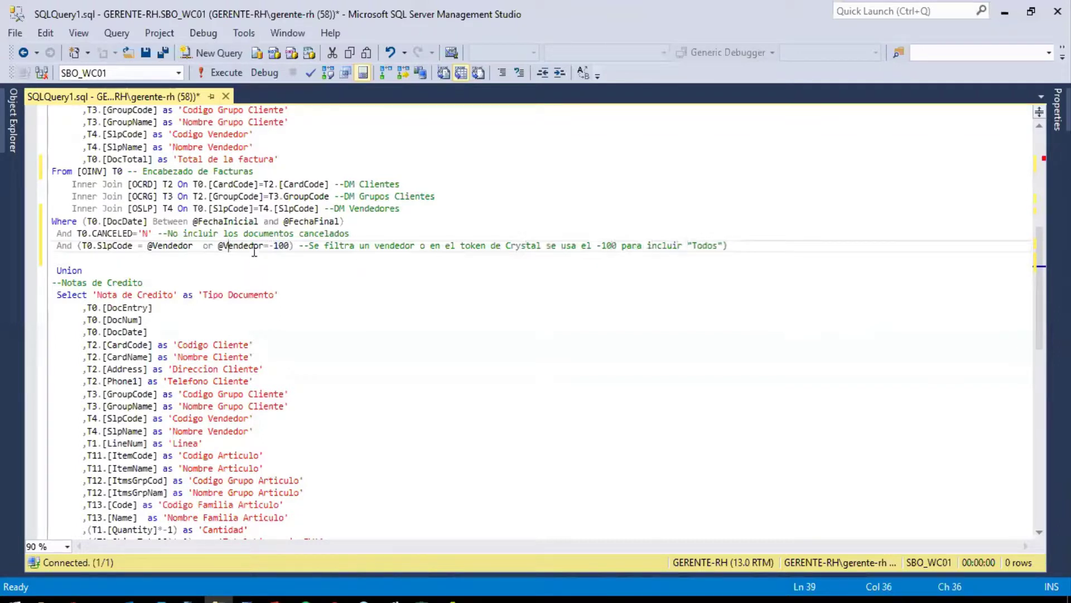
left_click(266, 248)
left_click(453, 598)
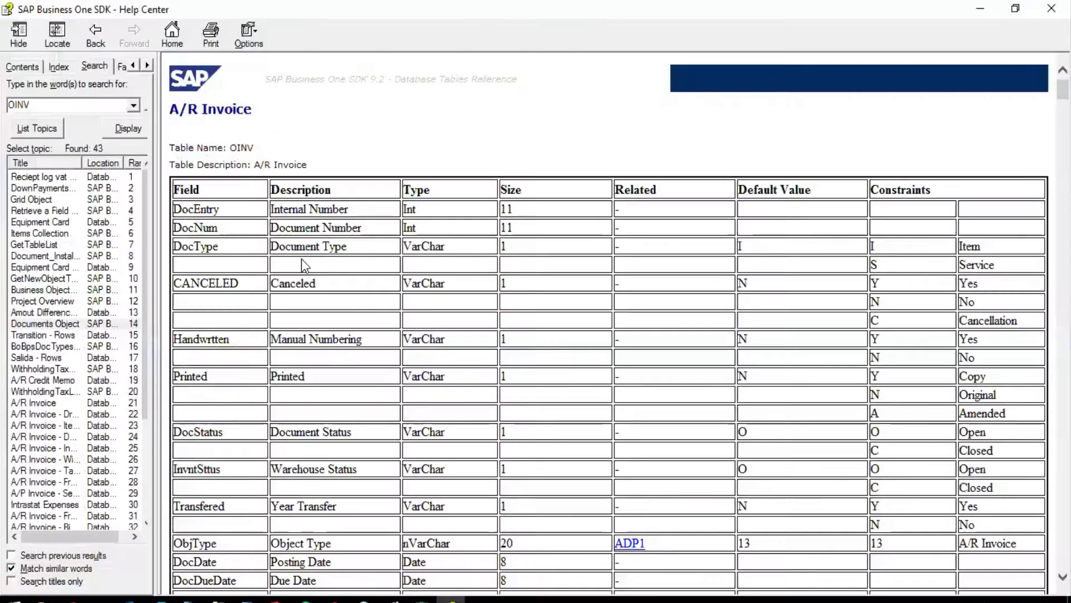
key("ctrl+f")
type("slp")
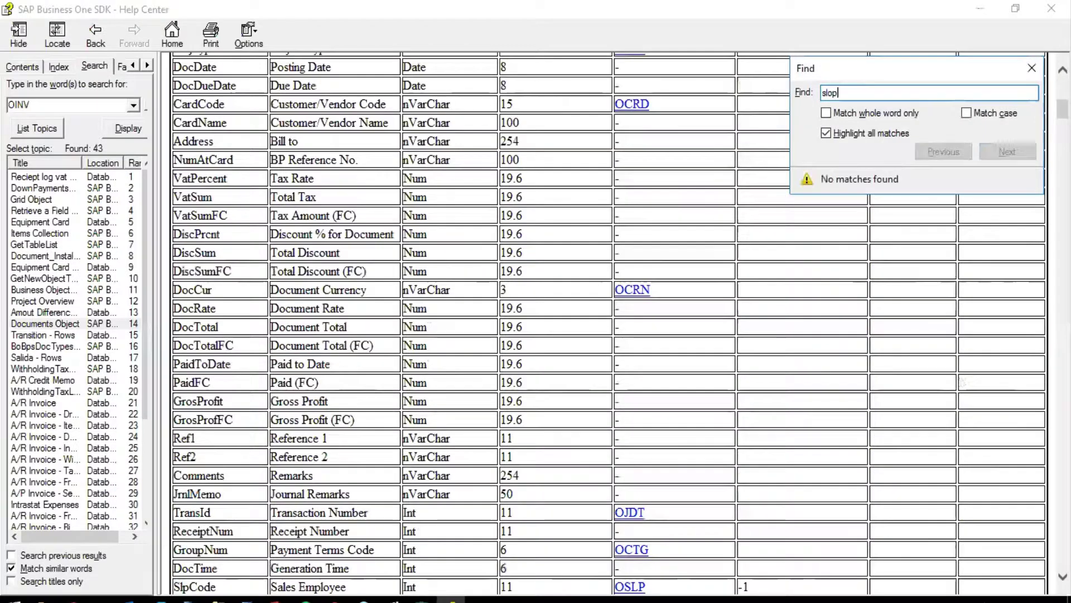
type("code")
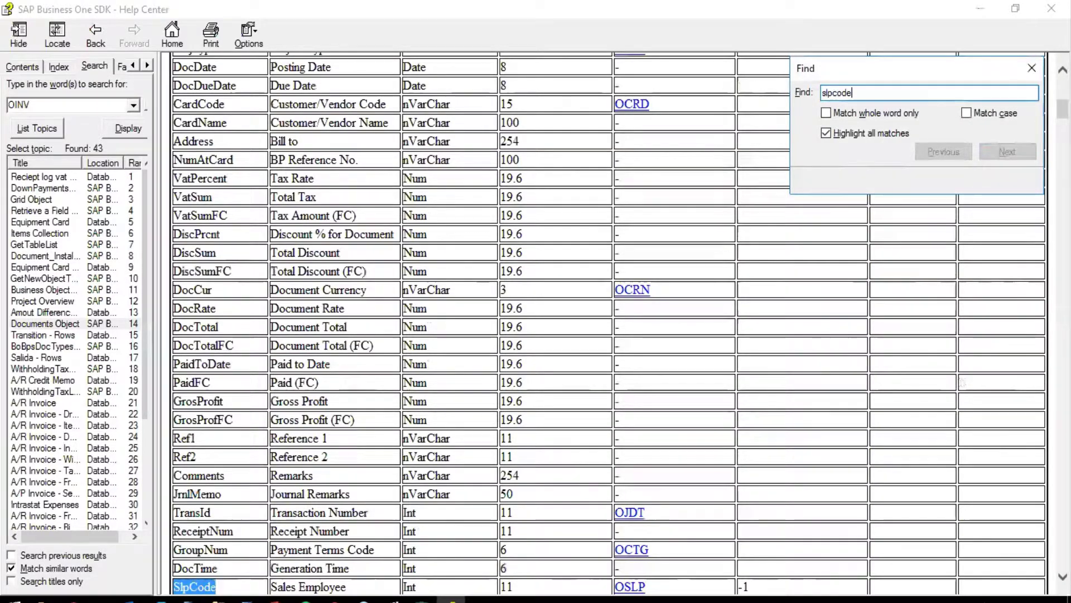
left_click(300, 339)
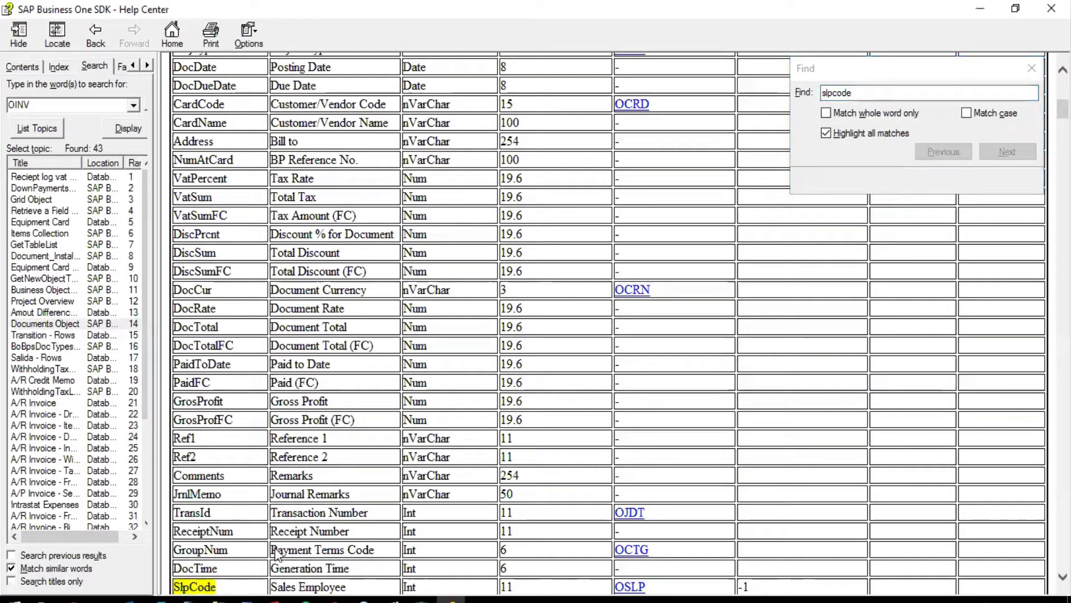
scroll(300, 340, "down", 5)
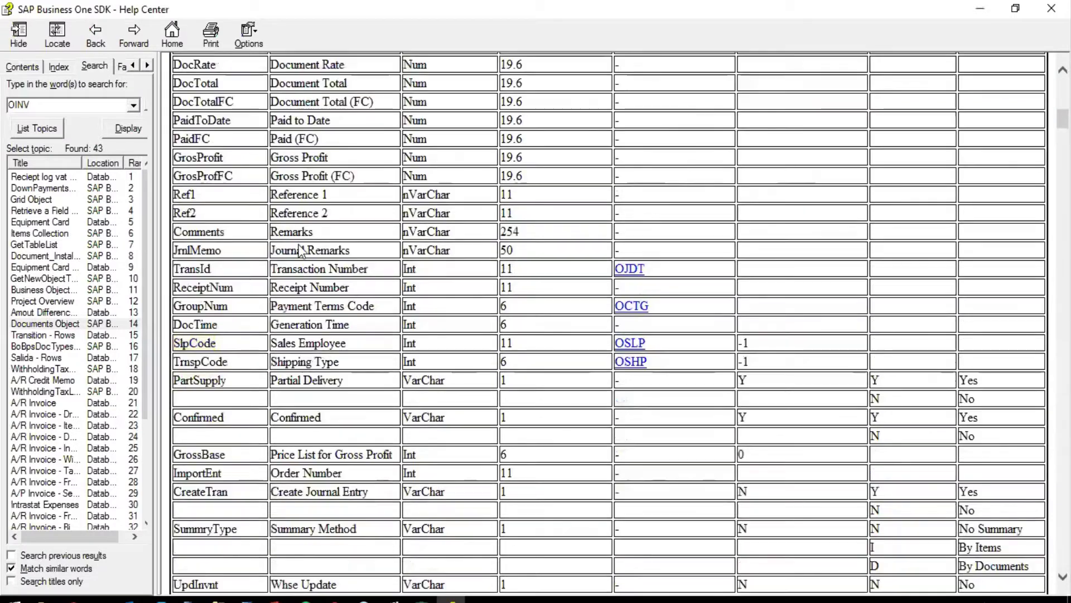
Step: Switch back to SQL Server Management Studio and try to execute the invoice query from its Select through the salesperson filter
left_click(219, 597)
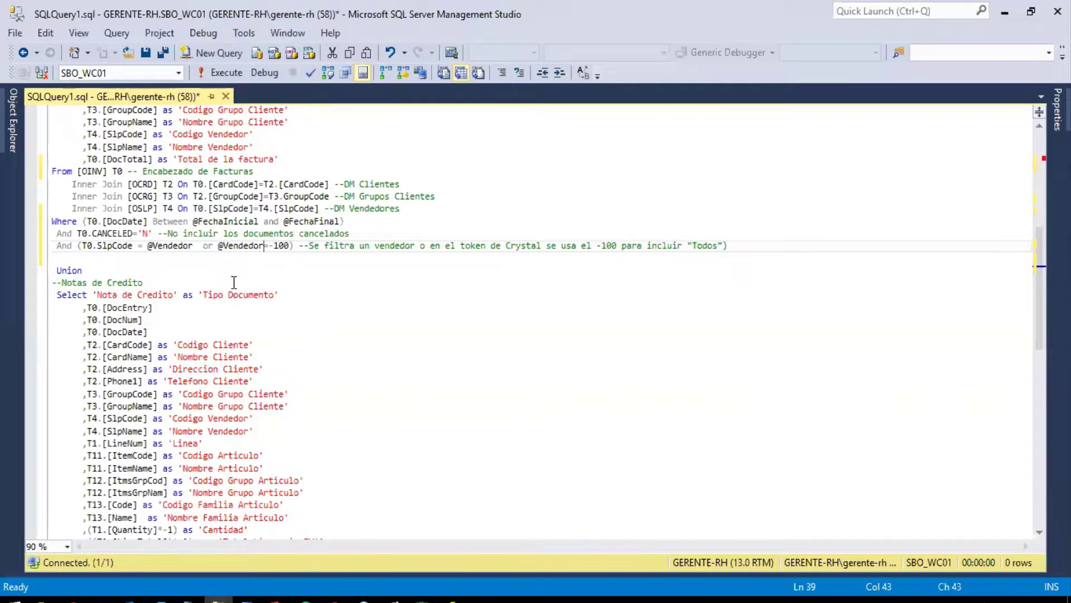
scroll(233, 282, "up", 4)
left_click_drag(728, 394, 42, 148)
left_click(219, 73)
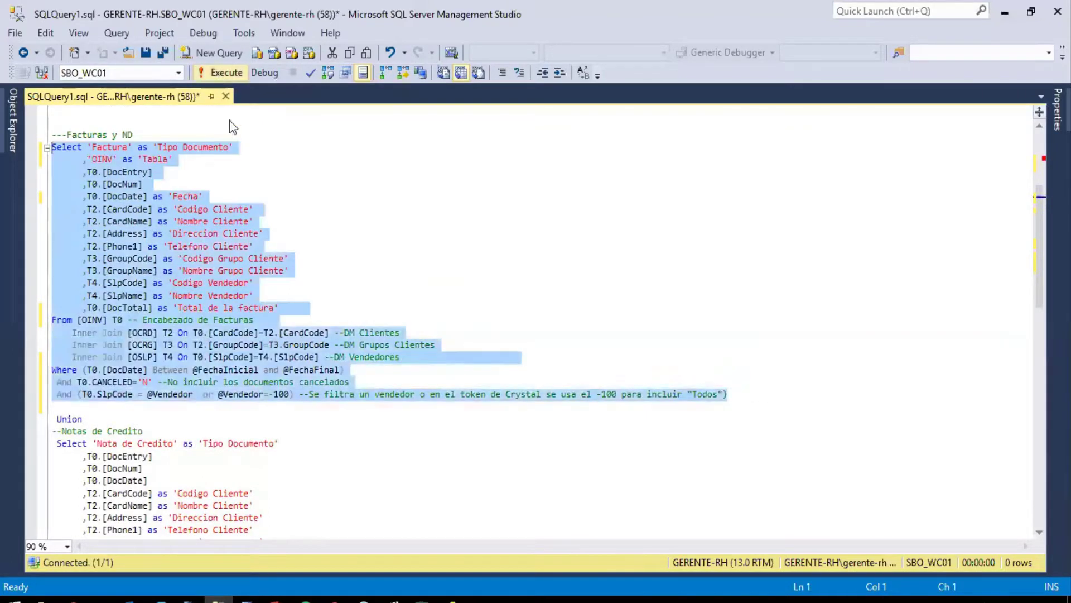
Step: Execute only the invoice query's Select list, From and joins, leaving out the Where filters
scroll(334, 223, "down", 4)
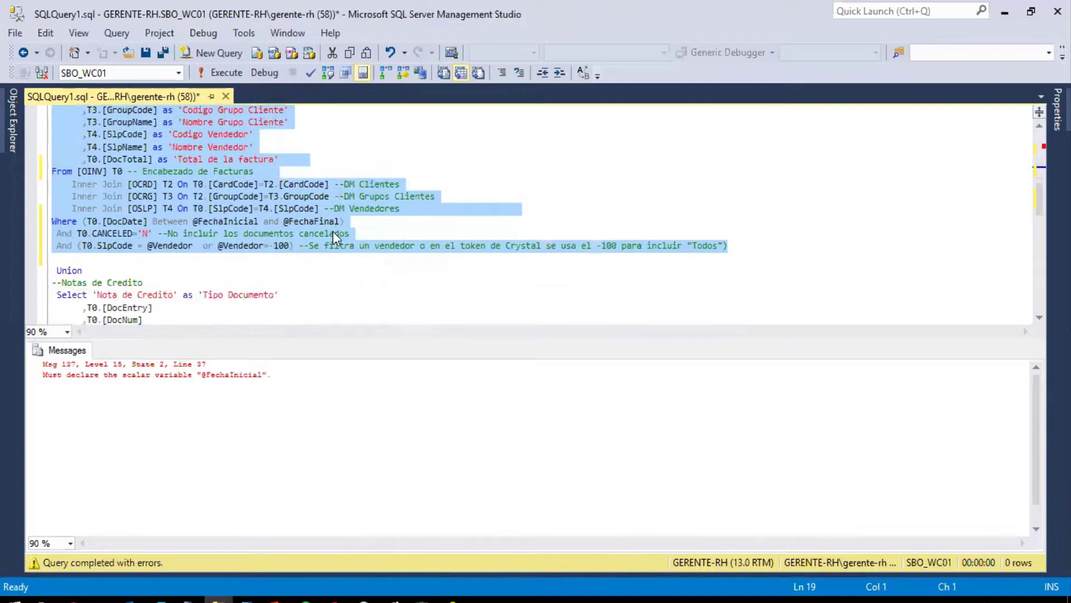
left_click(342, 269)
scroll(351, 273, "up", 3)
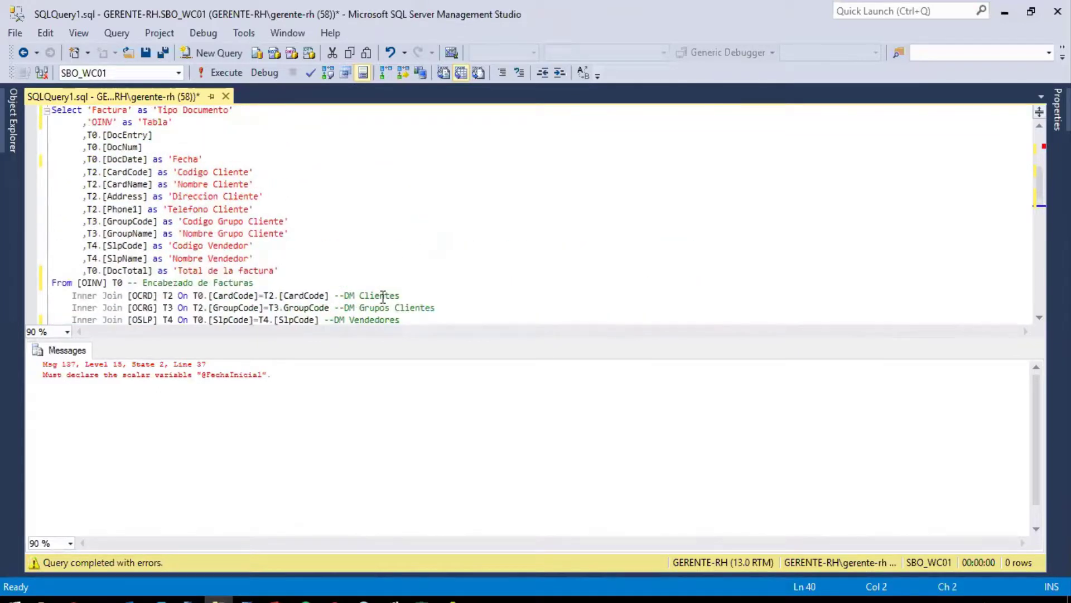
left_click(50, 110, "shift")
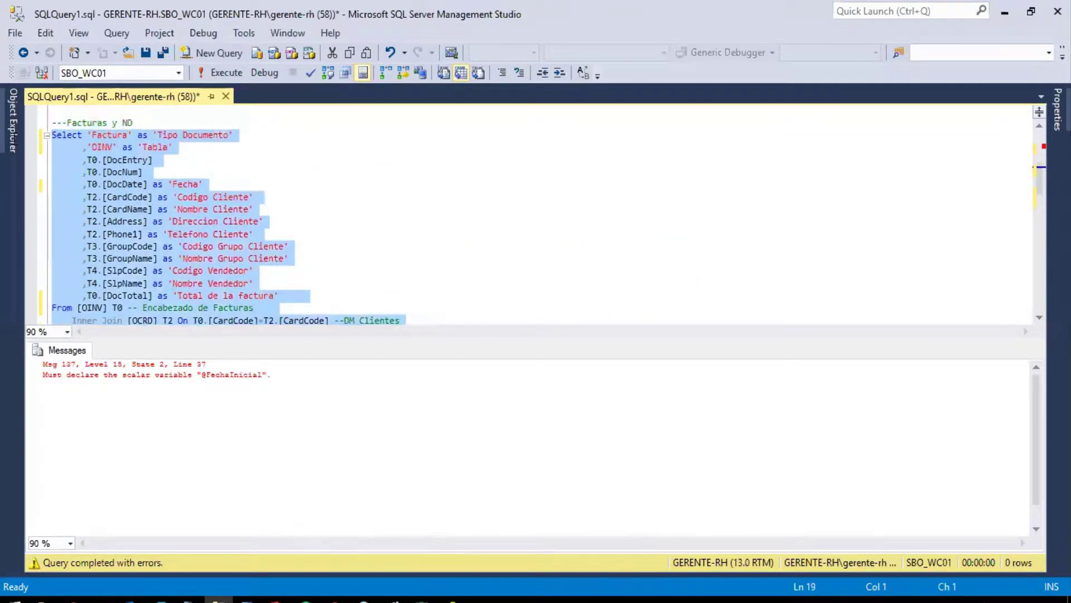
left_click(219, 73)
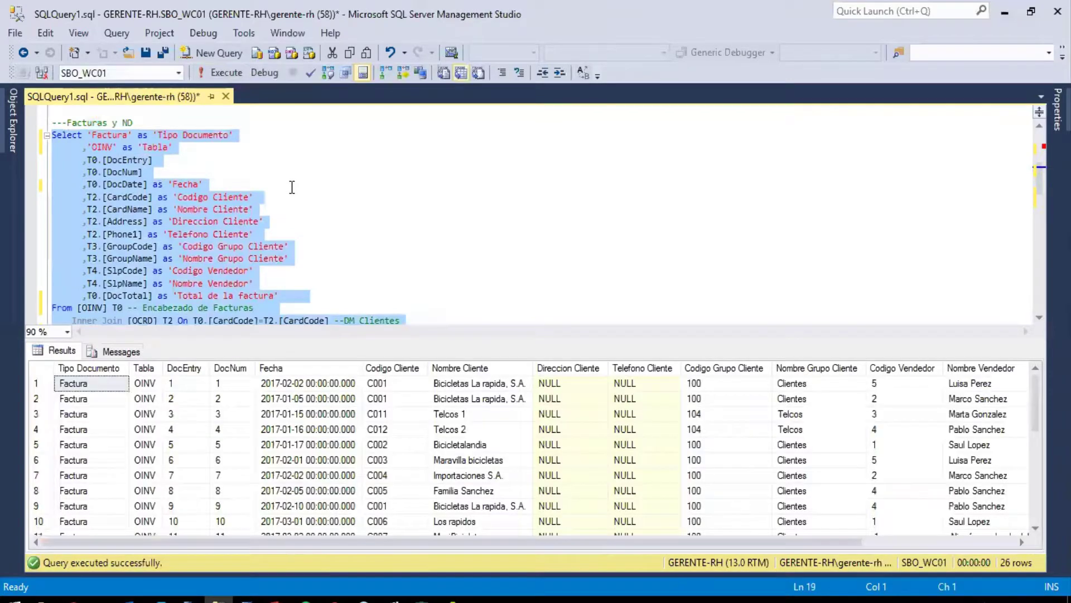
Step: Review how the invoice query sets its document type literal and which source table its From clause uses
left_click(293, 188)
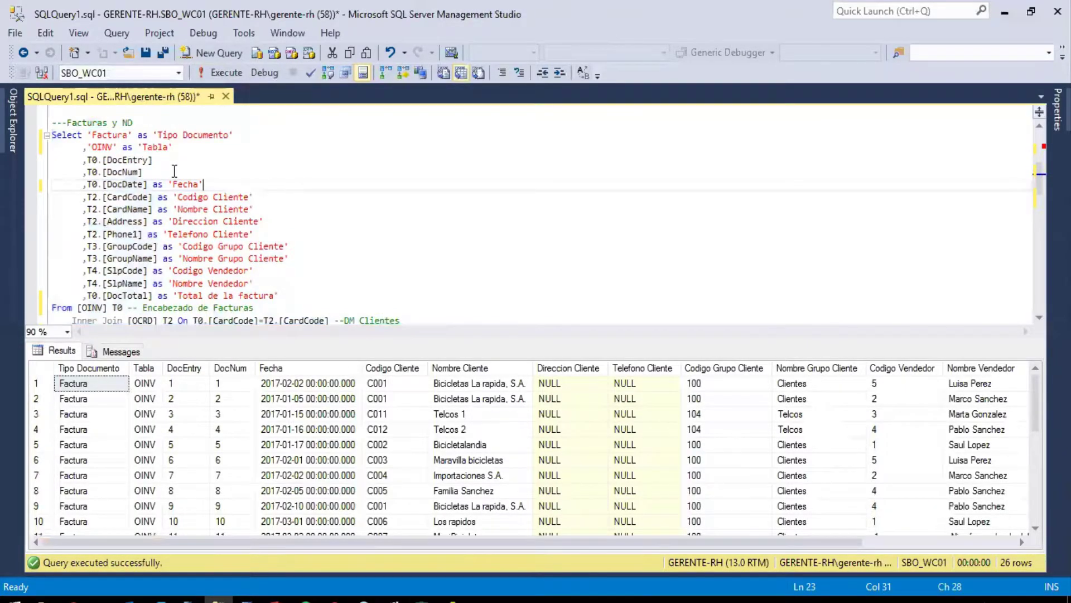
scroll(174, 171, "down", 1)
scroll(145, 207, "up", 3)
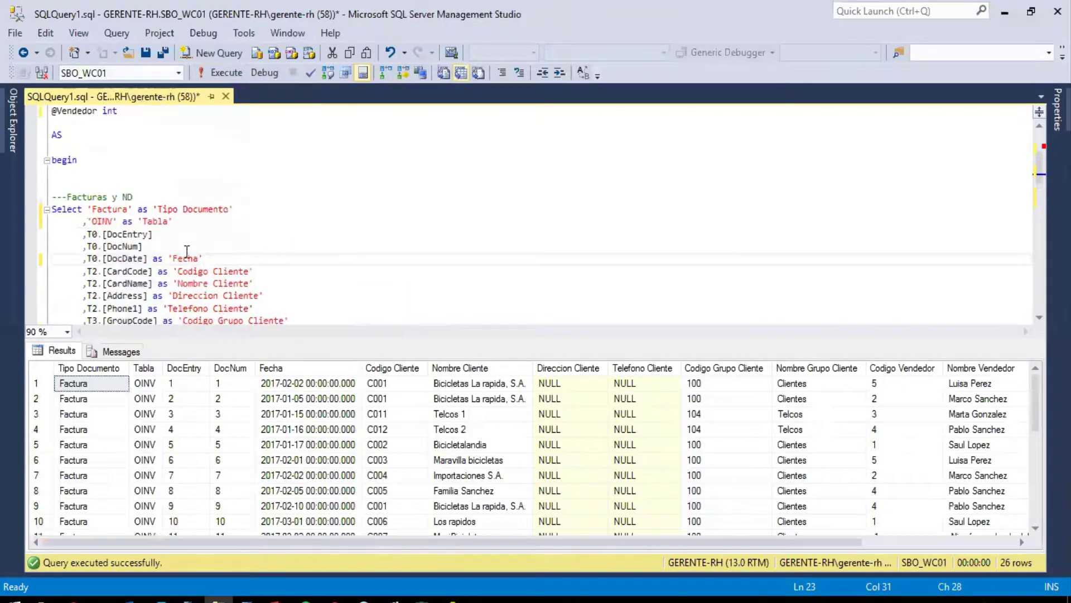
left_click(88, 210)
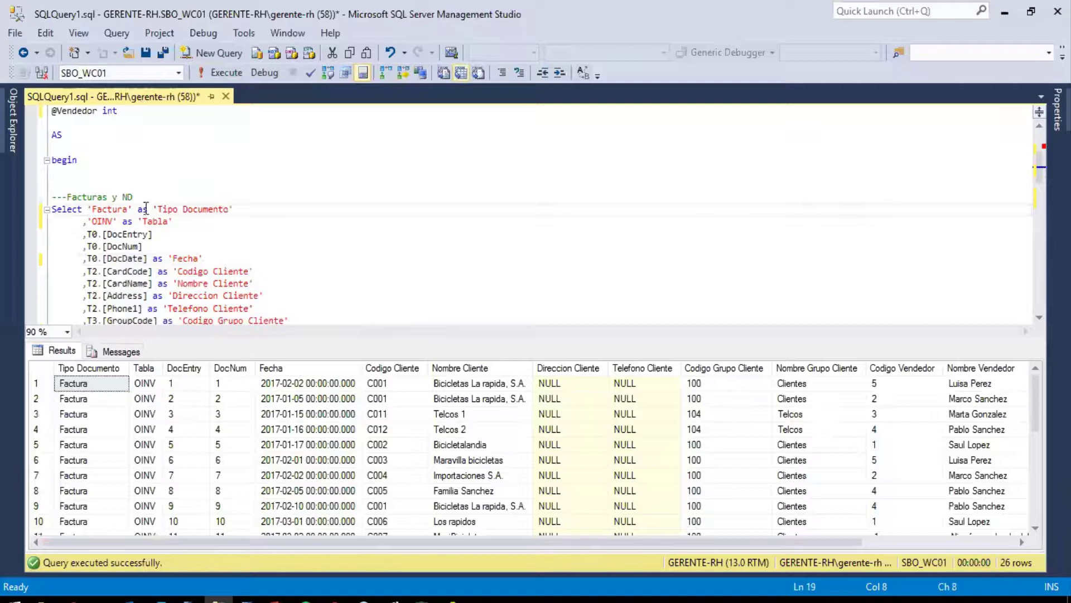
scroll(185, 246, "down", 6)
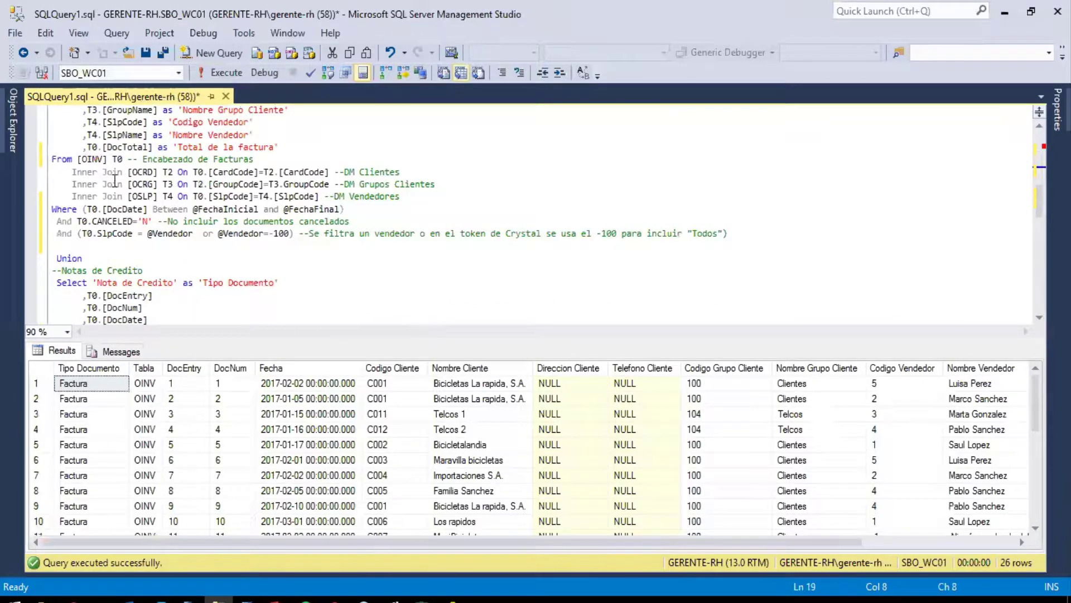
left_click(98, 161)
Step: Switch to the SAP Business One SDK Help Center and find docsub in the OINV table's field list
left_click(458, 599)
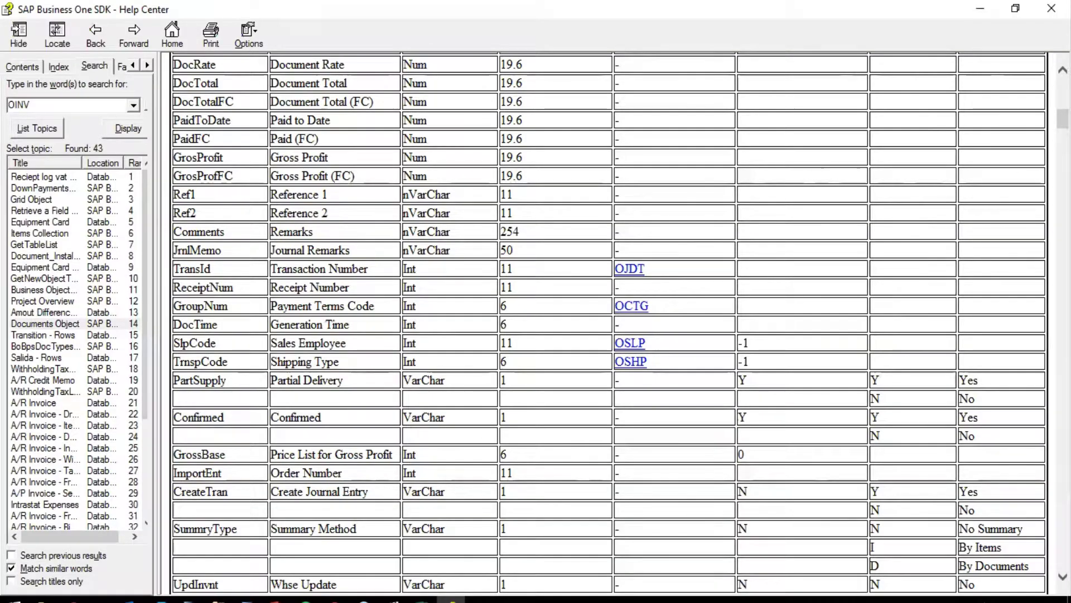
scroll(584, 279, "up", 15)
key("ctrl+f")
type("s")
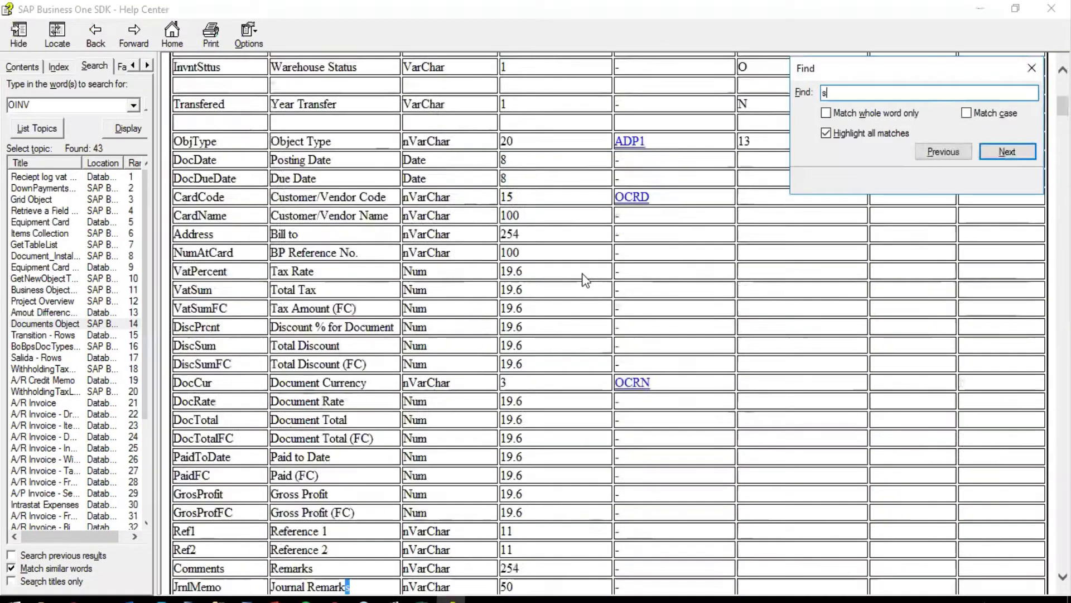
key("BackSpace")
type("do")
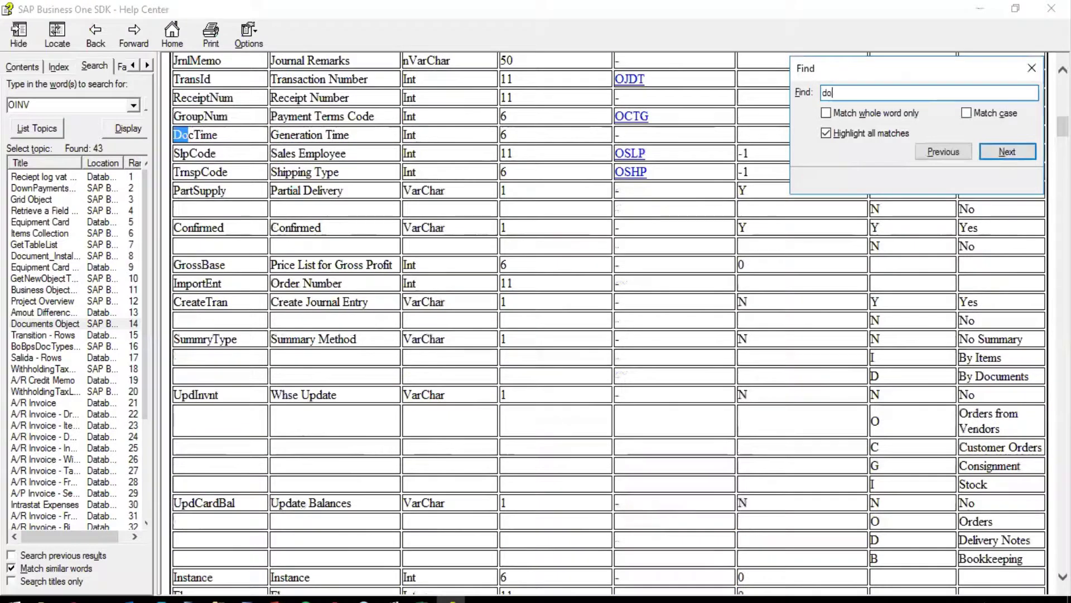
type("csub")
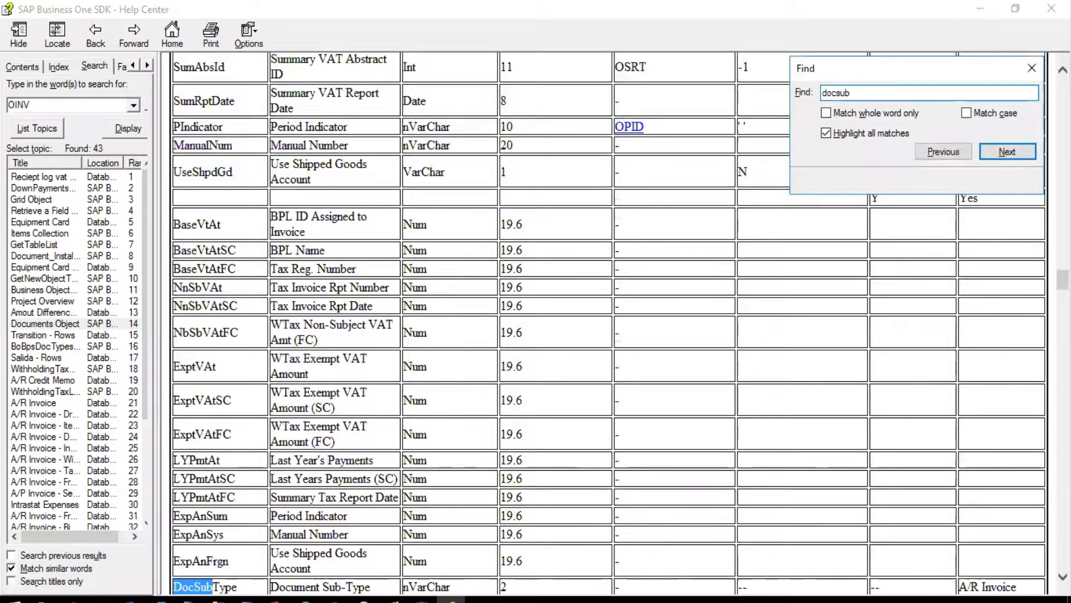
key("Return")
key("Return")
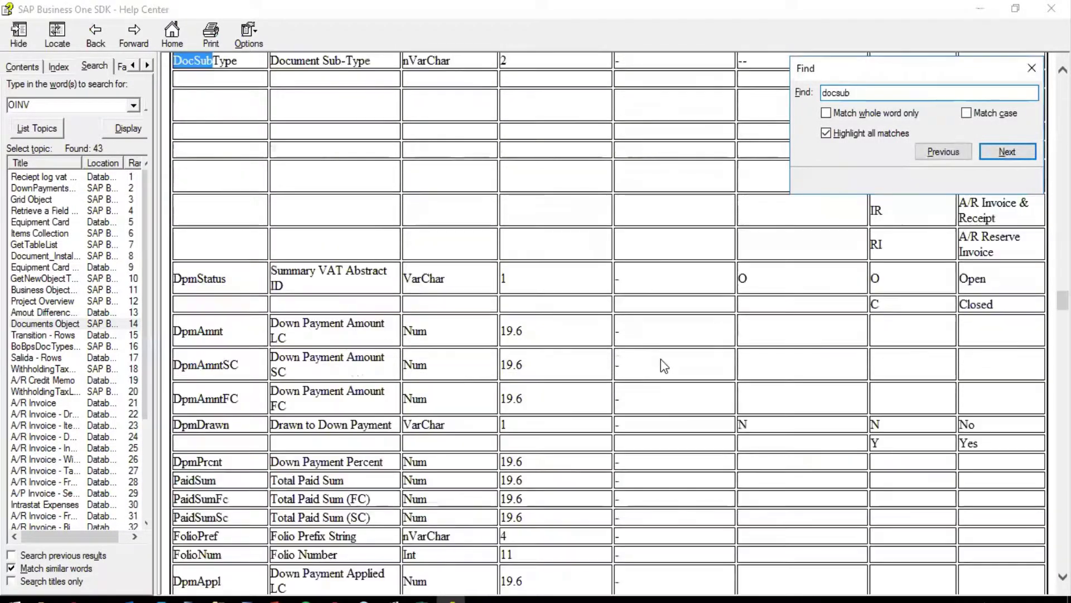
left_click(439, 369)
scroll(440, 370, "up", 5)
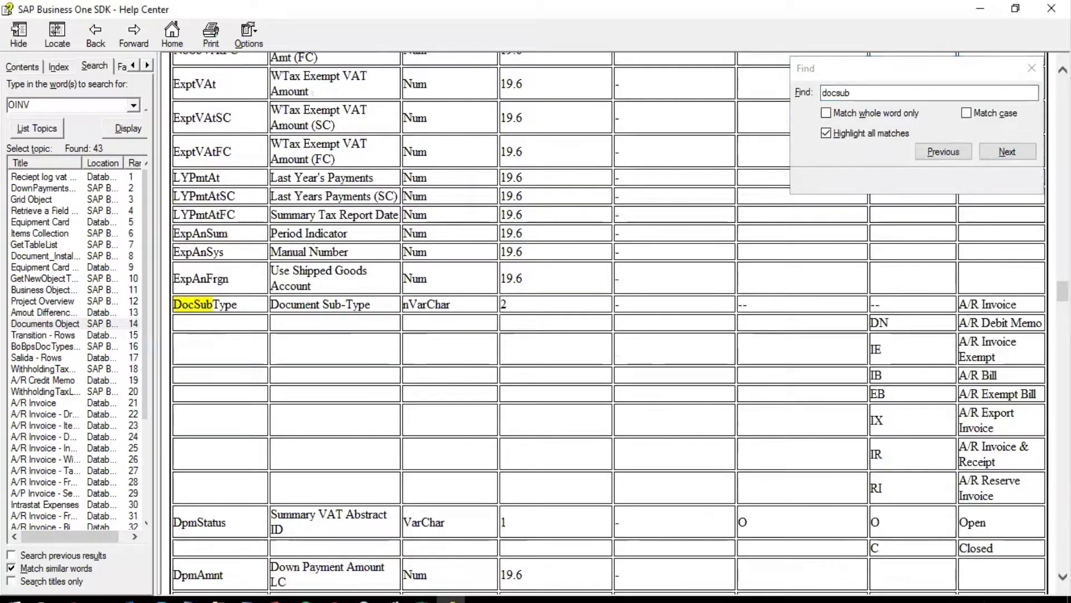
left_click(1031, 67)
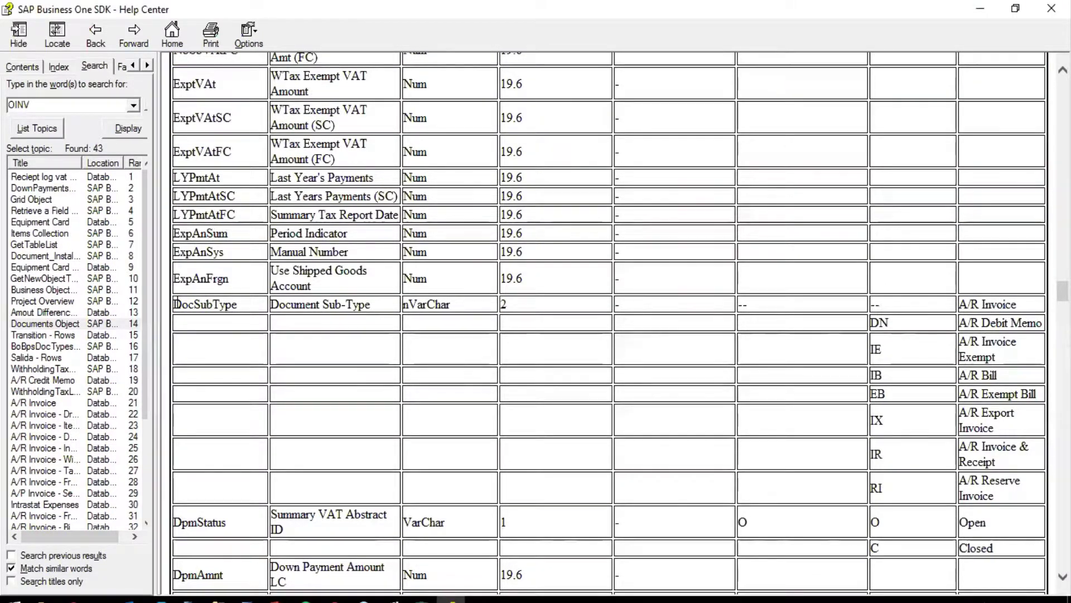
Step: Examine the DocSubType field's valid values for A/R Invoice and A/R Debit Memo
double_click(239, 304)
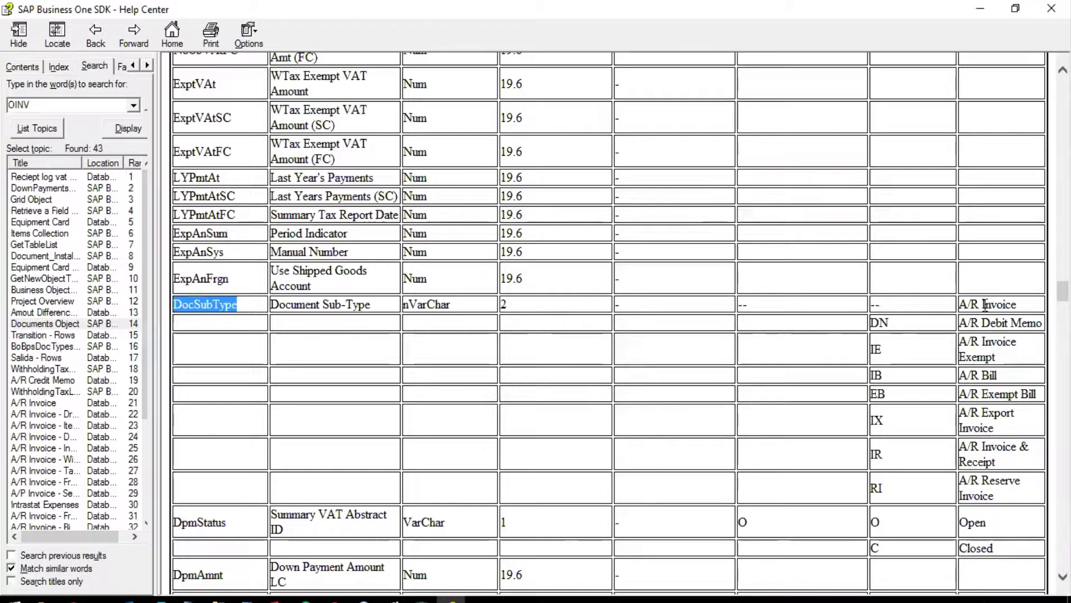
left_click_drag(871, 305, 888, 312)
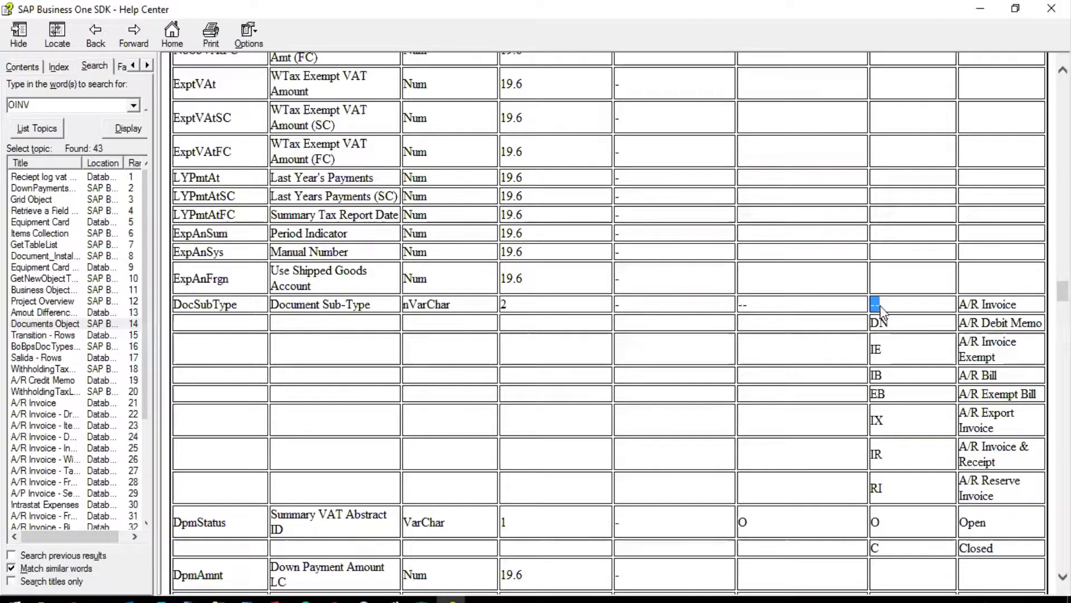
left_click(822, 323)
left_click_drag(869, 323, 891, 324)
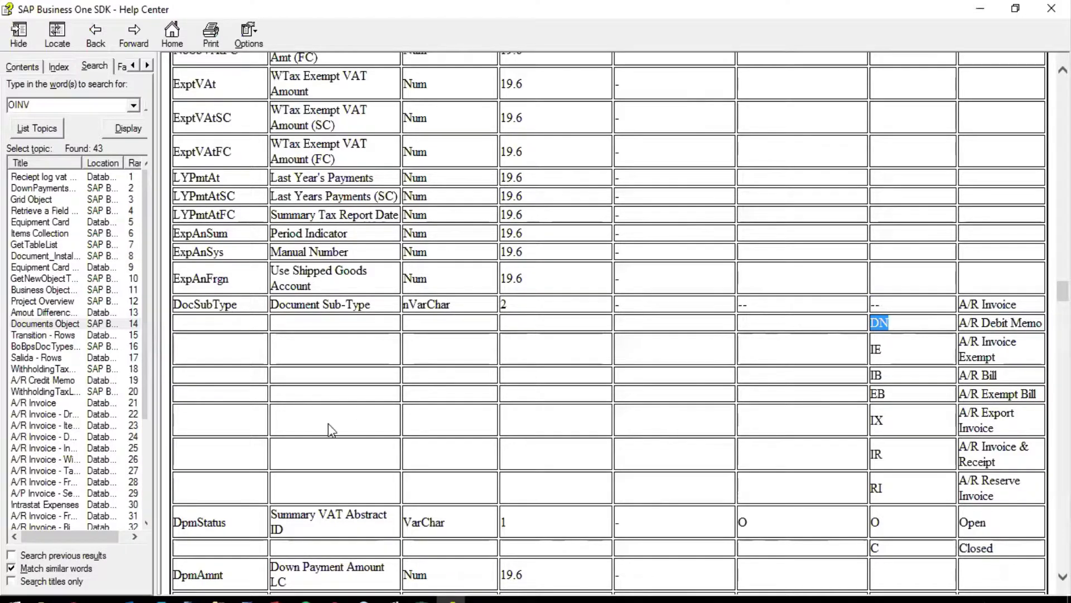
Step: Switch back to SQL Server Management Studio and insert (Case When T0.[DocSubType]='--' Then before 'Factura' in the invoice query's Select
left_click(220, 596)
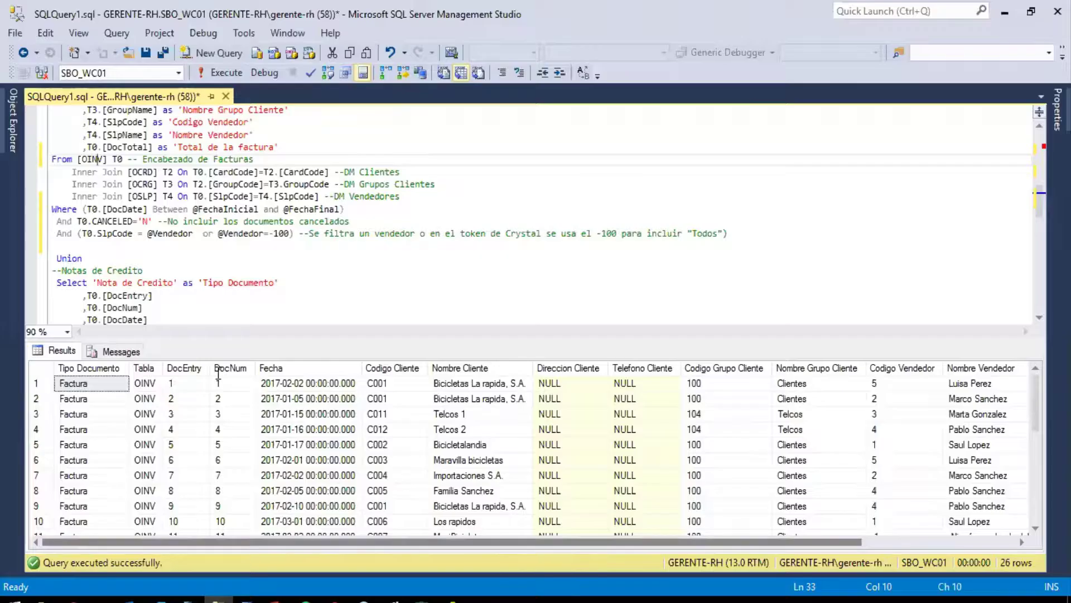
scroll(107, 212, "up", 6)
left_click(83, 210)
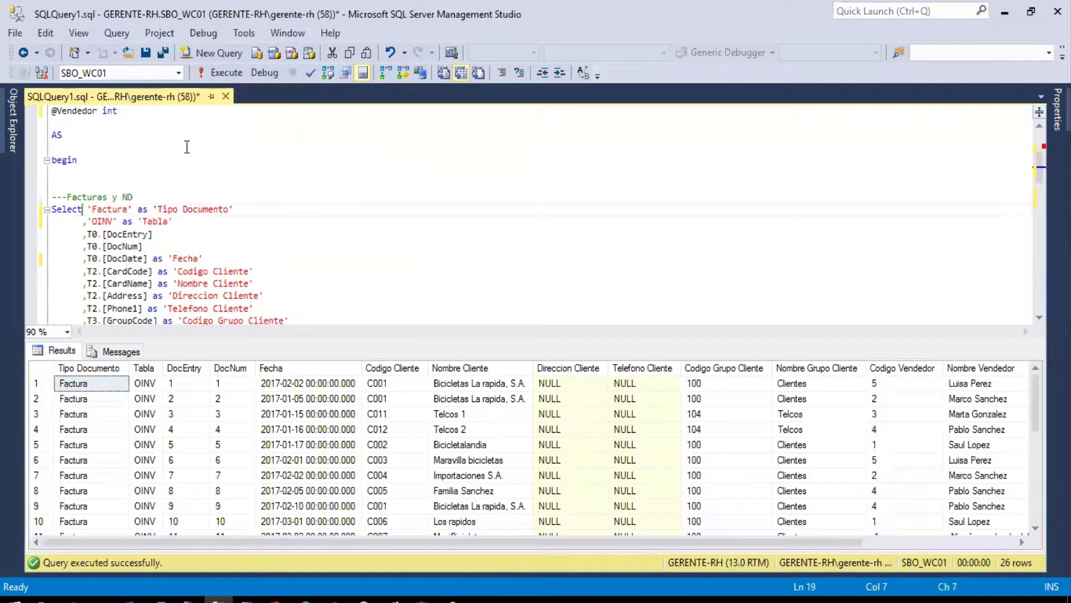
type("(Case Whe")
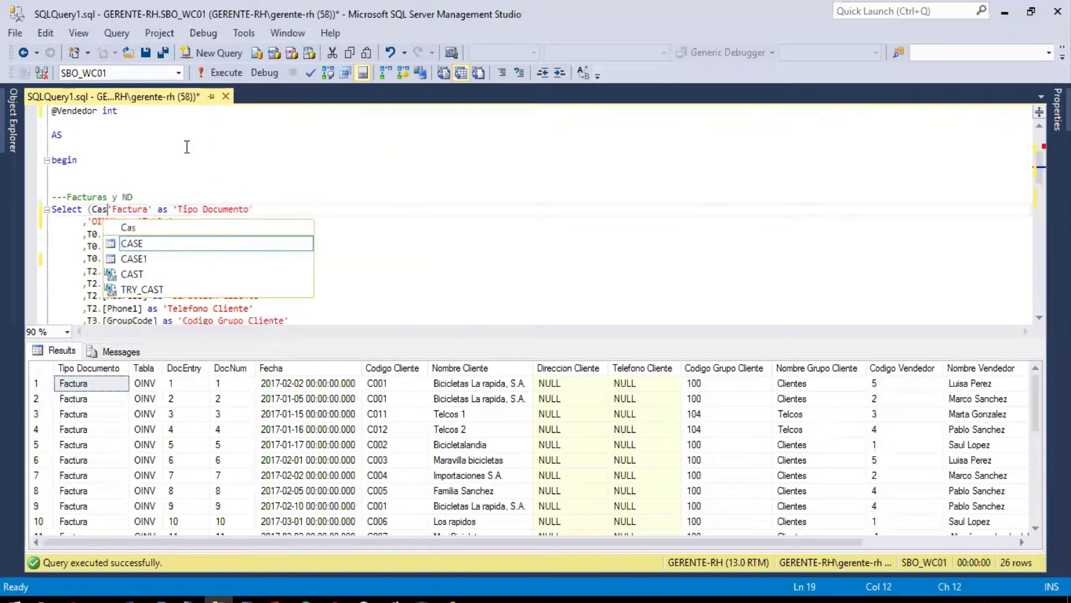
type("n T0.")
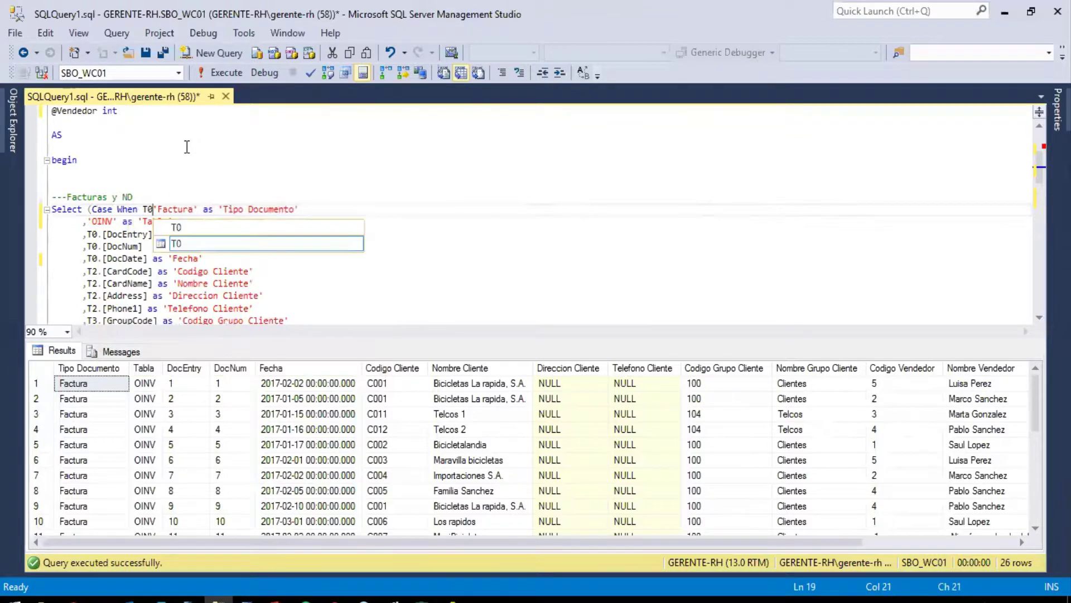
type("[")
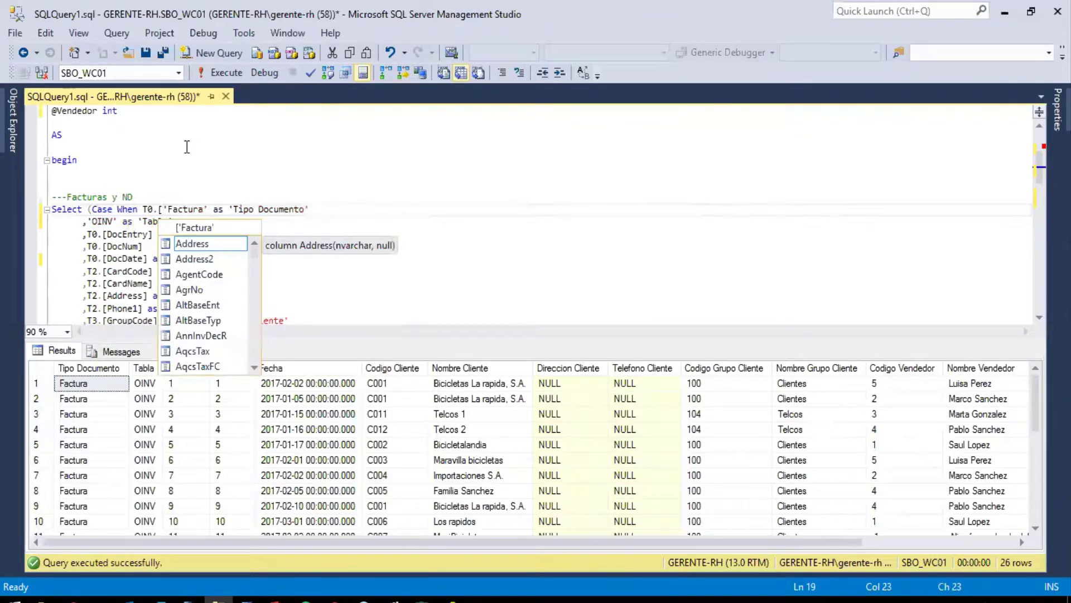
type("D")
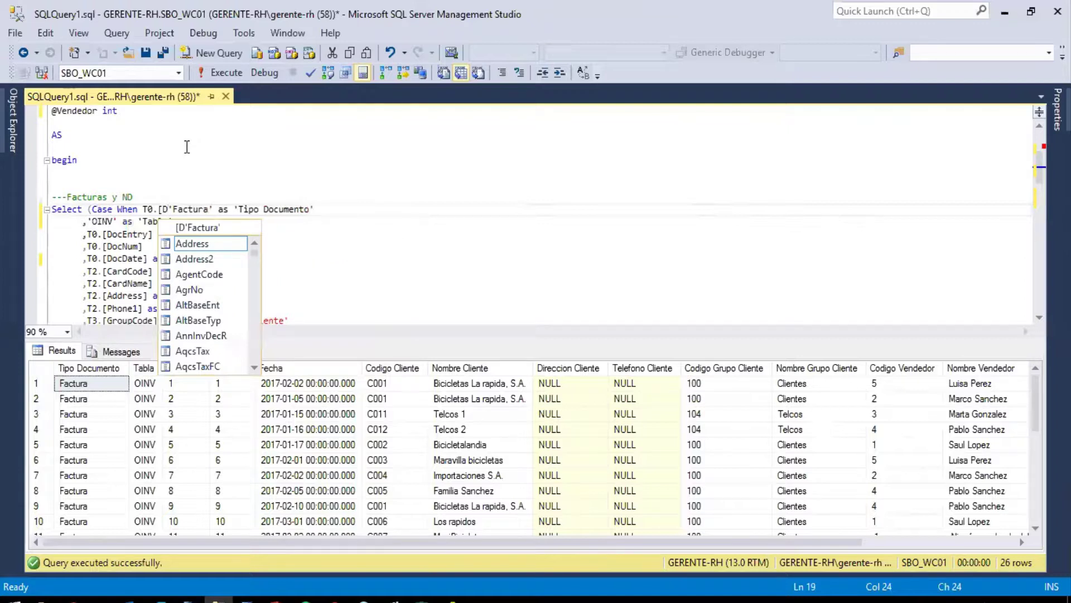
type("ocSubType]")
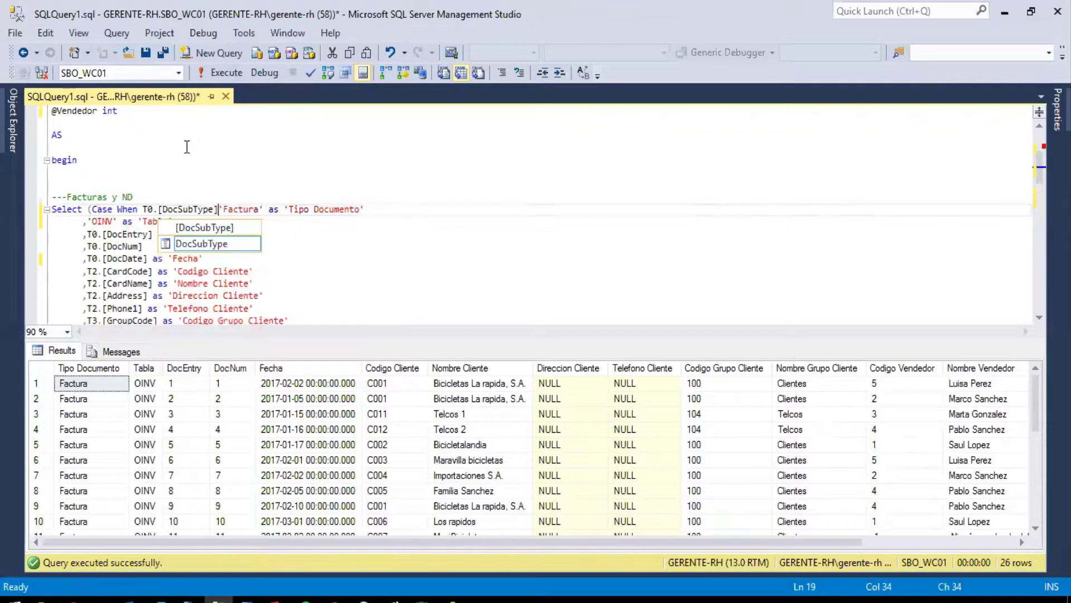
type("='--' Then")
key("Right")
key("Right")
key("Right")
key("Right")
key("Right")
key("Right")
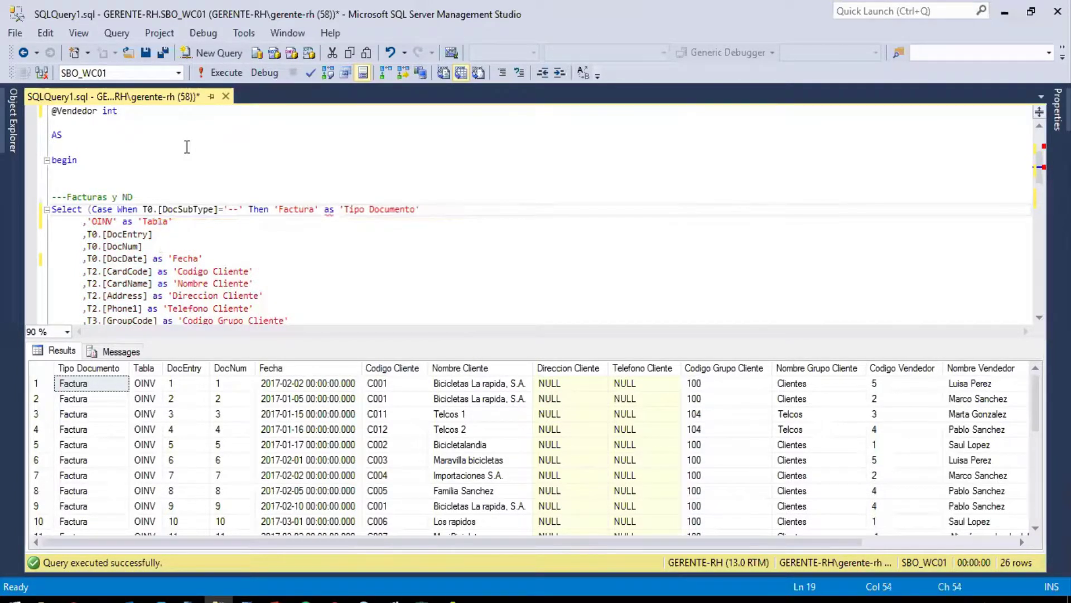
Step: Complete the document type Case expression with Else 'Nota de Debito' End) before its 'Tipo Documento' alias
type("Else '' ")
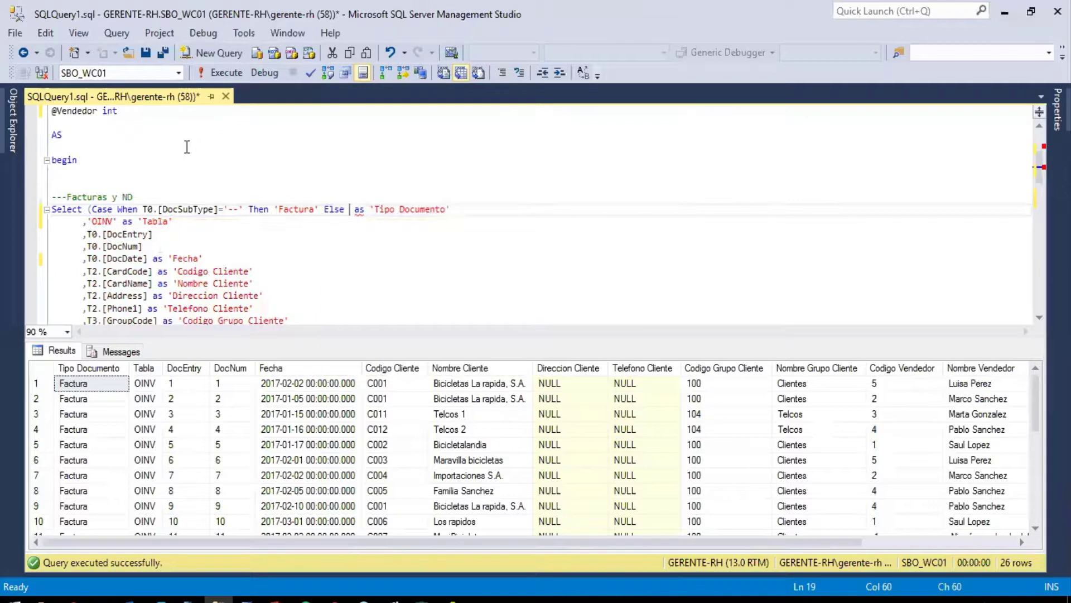
type("Nota de Debito")
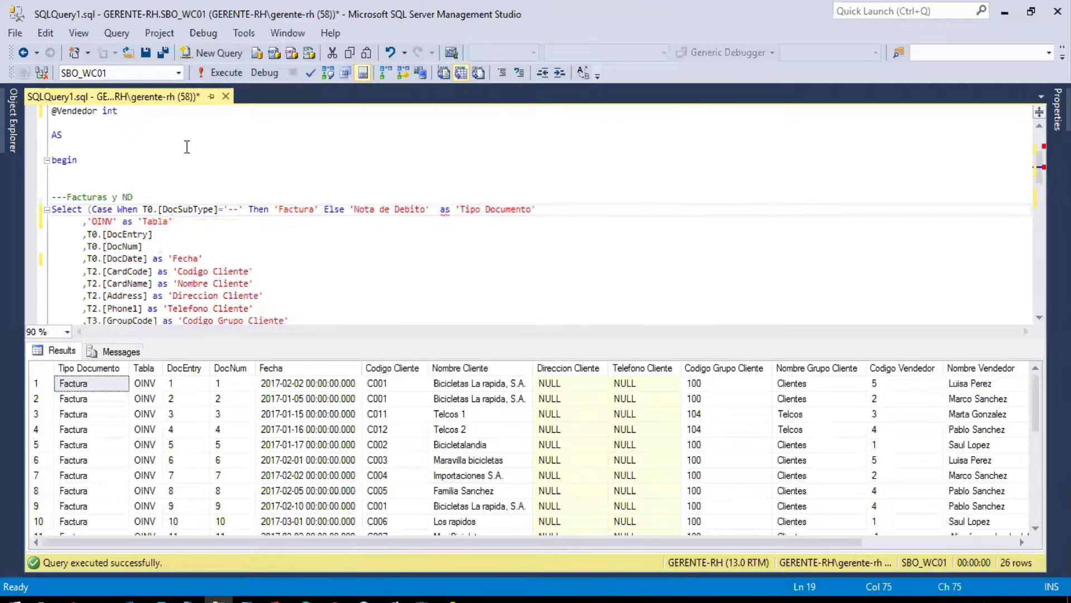
type("'")
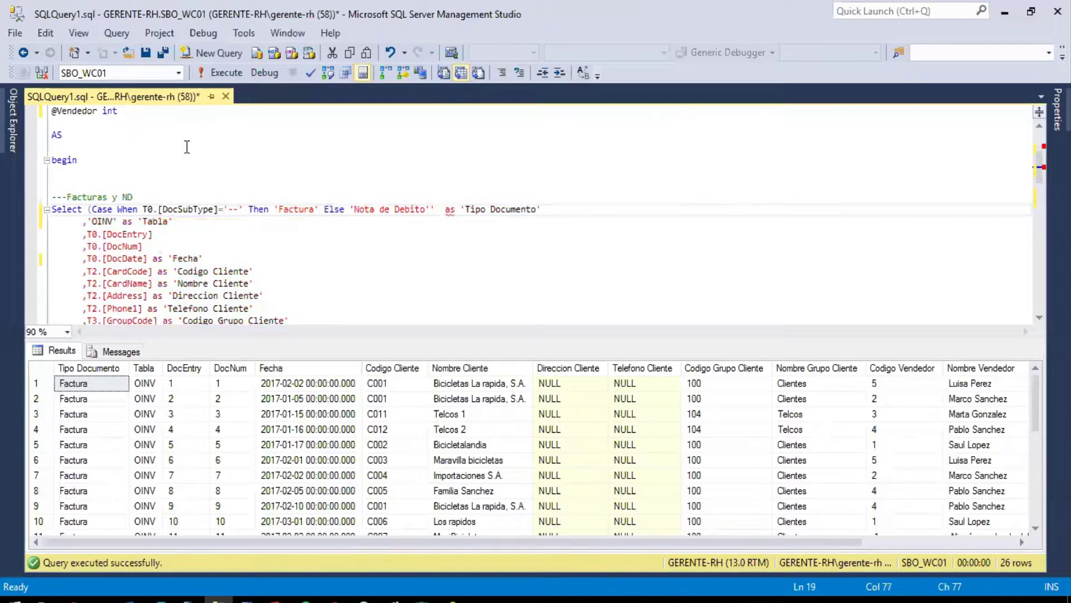
key("BackSpace")
type("End)")
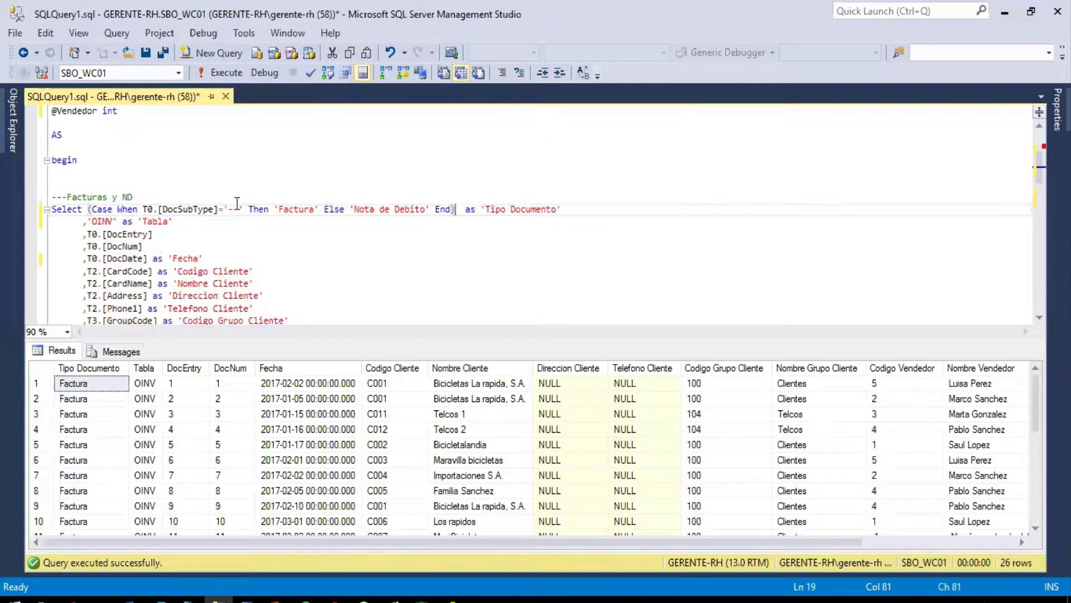
scroll(237, 209, "down", 5)
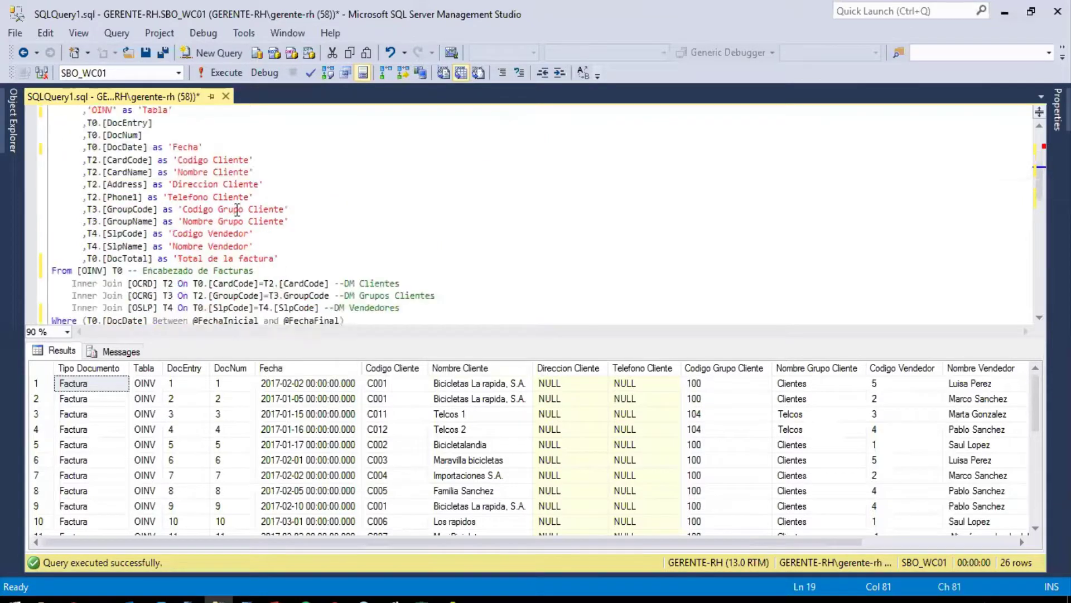
left_click_drag(736, 271, 24, 243)
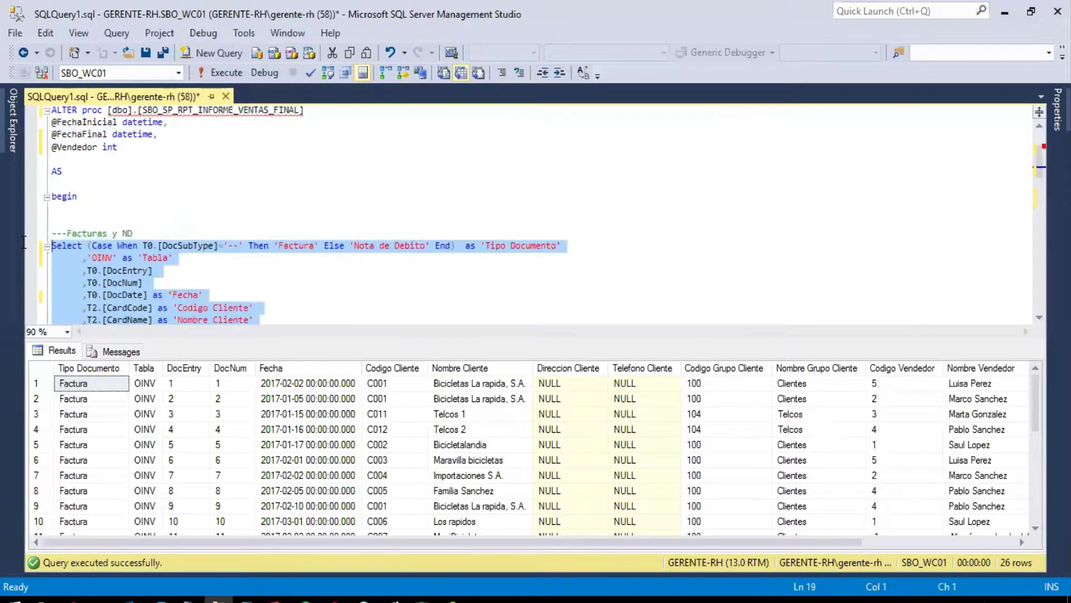
left_click(212, 71)
scroll(273, 242, "down", 6)
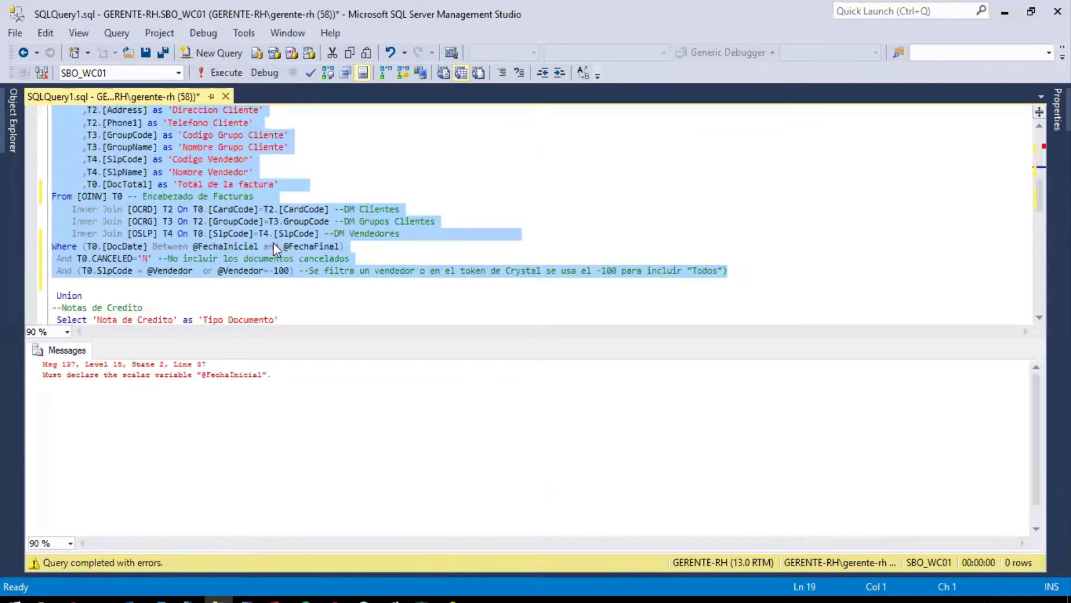
Step: Execute the modified invoice query's Select list, From and joins without the Where filters, and check document types through the last row
key("shift+Up")
scroll(251, 267, "down", 4)
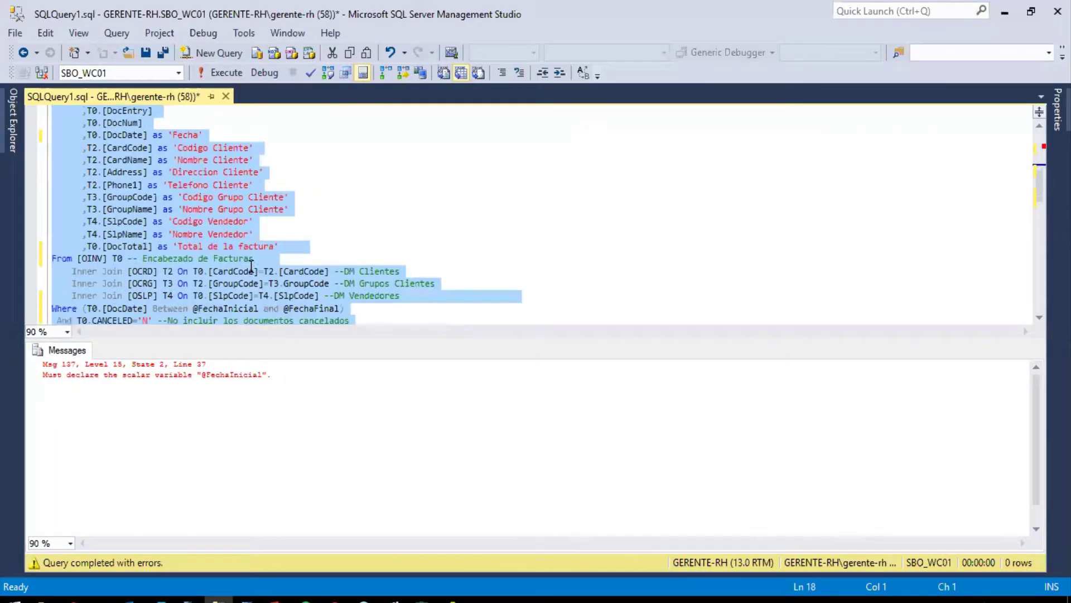
left_click(362, 189)
left_click_drag(418, 187, 8, 287)
left_click(212, 71)
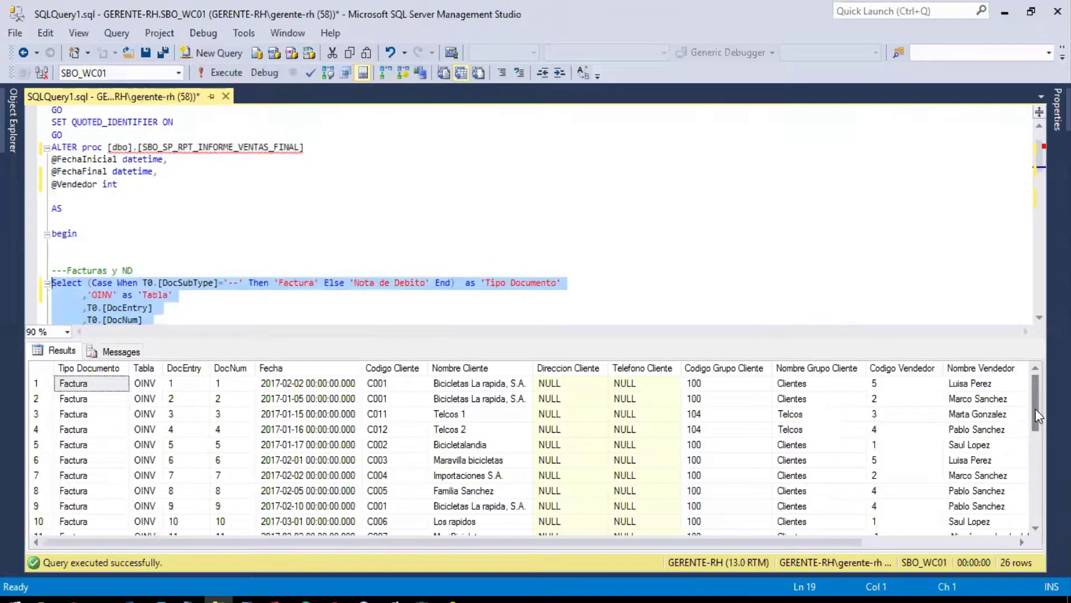
left_click_drag(1036, 409, 1035, 517)
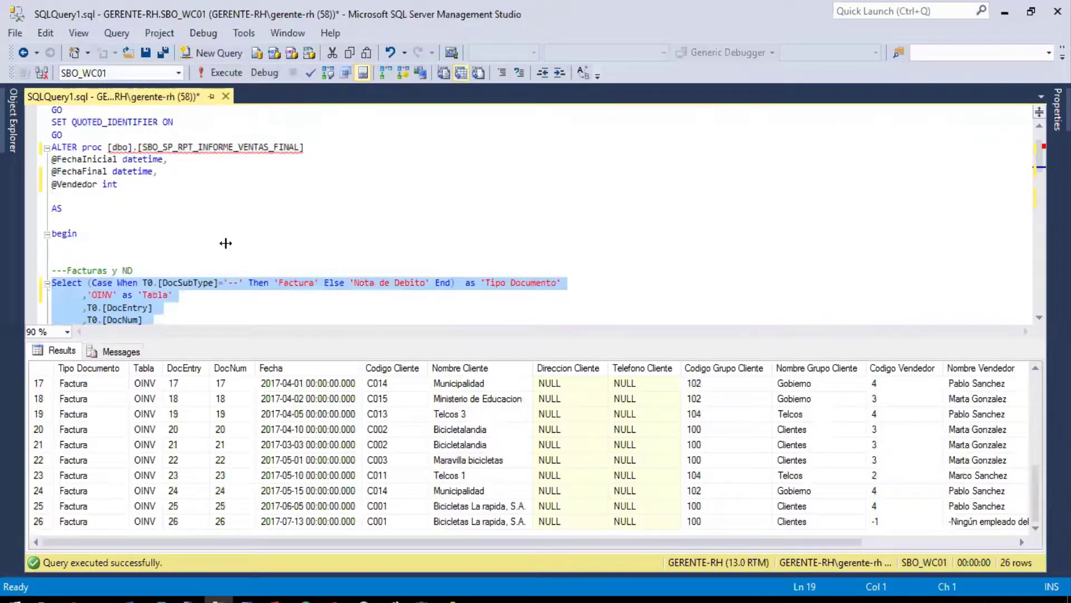
Step: Switch to SAP Business One, close the open invoice and start a customer debit memo (Nota de débito de clientes) for Banco Central
left_click(248, 598)
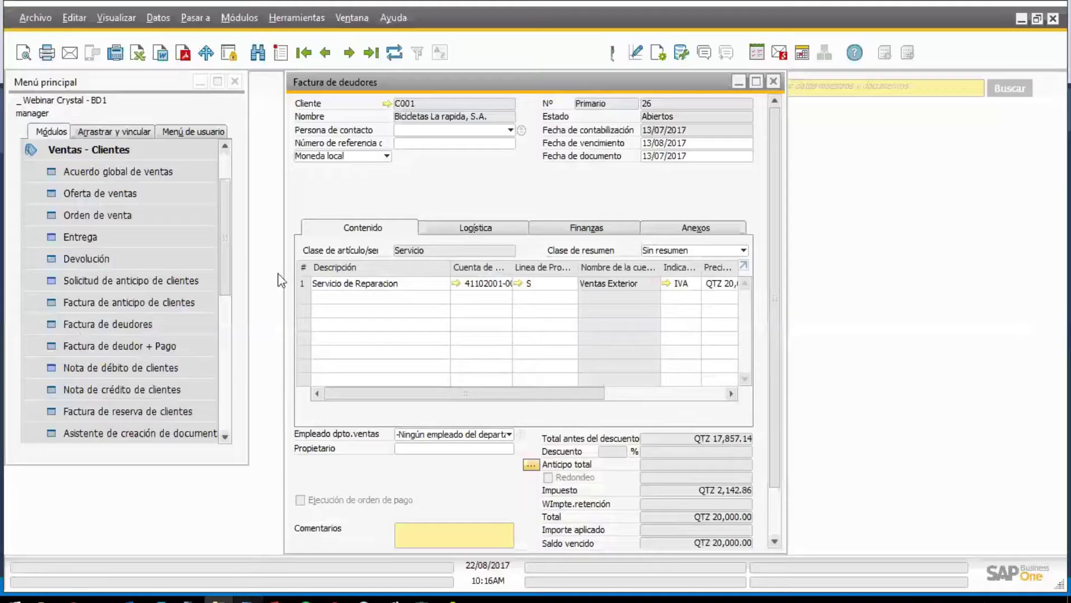
left_click(779, 82)
scroll(111, 334, "down", 1)
left_click(116, 324)
key("Tab")
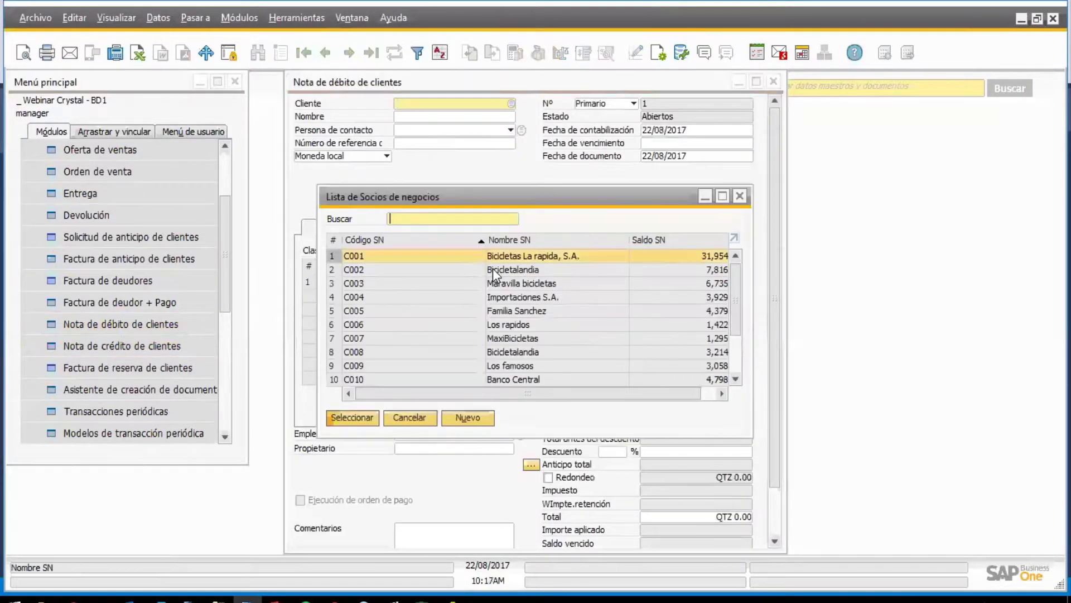
double_click(510, 239)
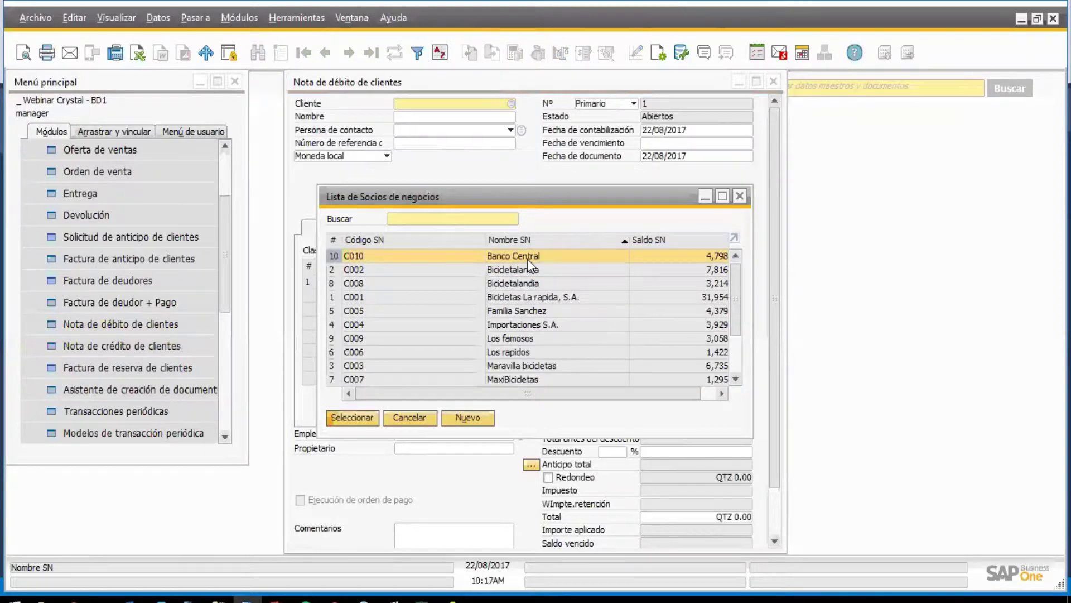
double_click(401, 257)
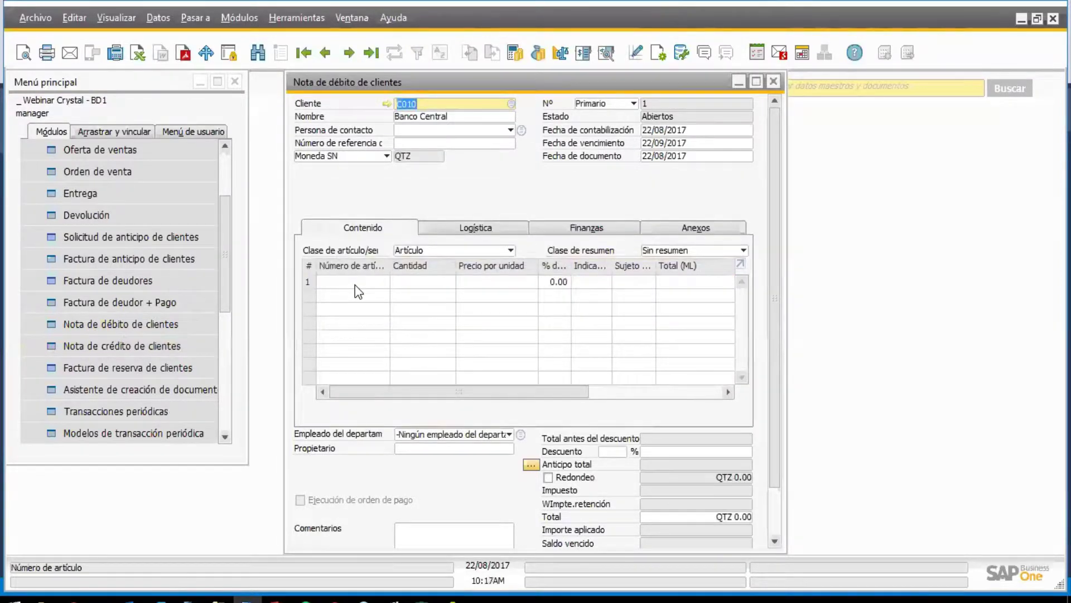
Step: Add item PT01 to the first content line of the debit memo
left_click(355, 284)
key("Tab")
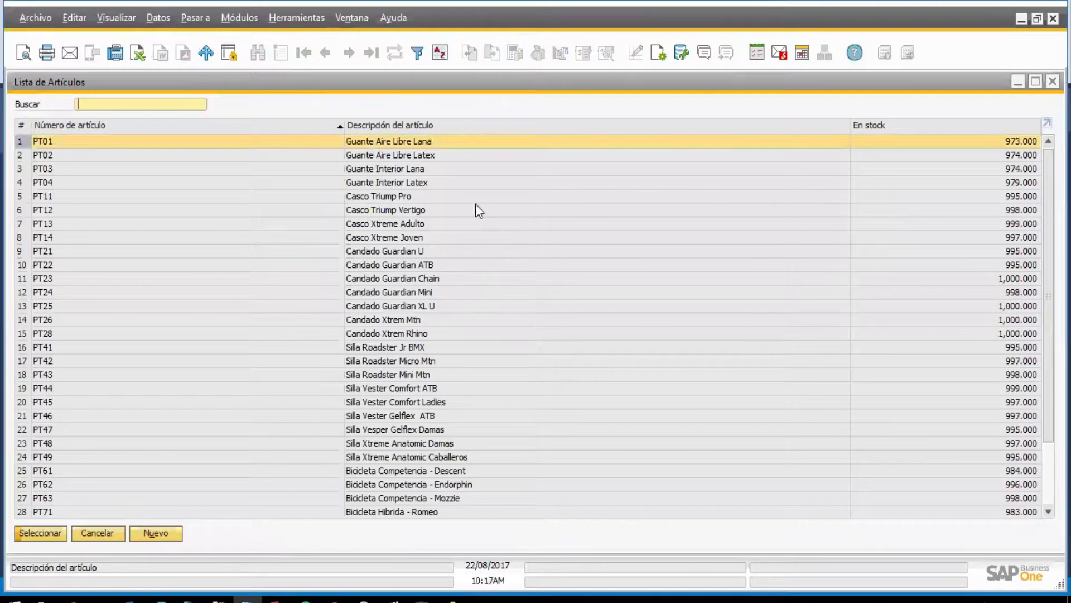
key("Return")
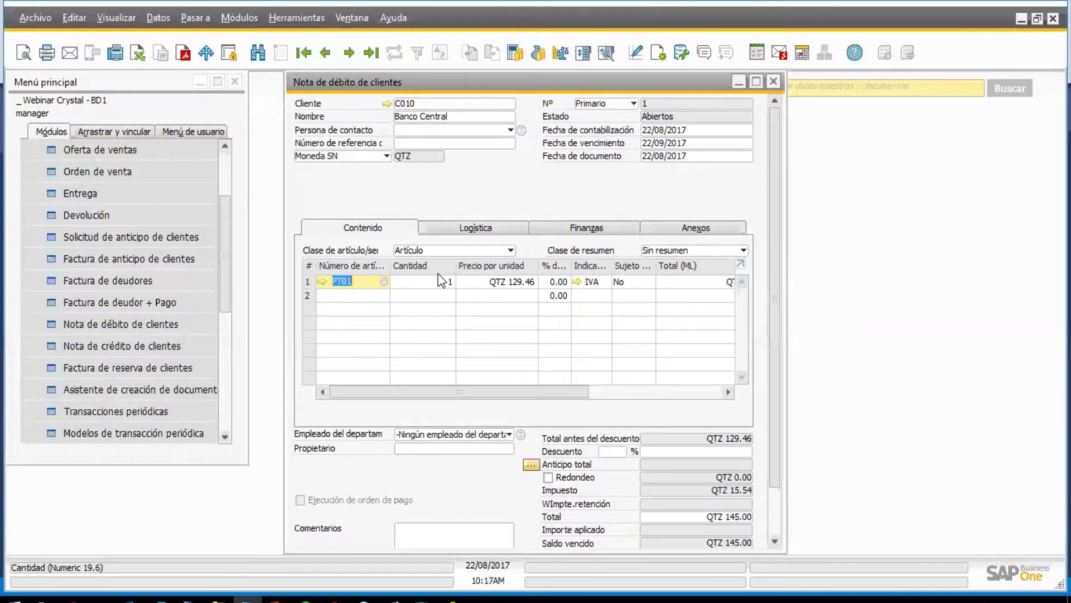
Step: Try to create the debit memo, agreeing to continue without a delivery and to post a document that cannot be modified
left_click_drag(771, 376, 771, 310)
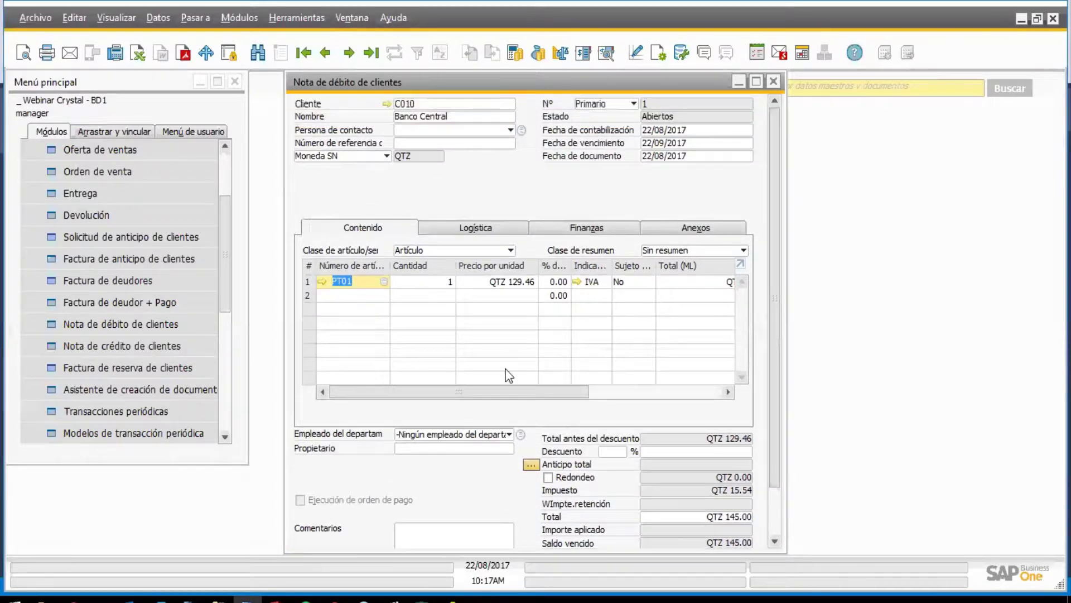
scroll(397, 434, "down", 2)
left_click(321, 528)
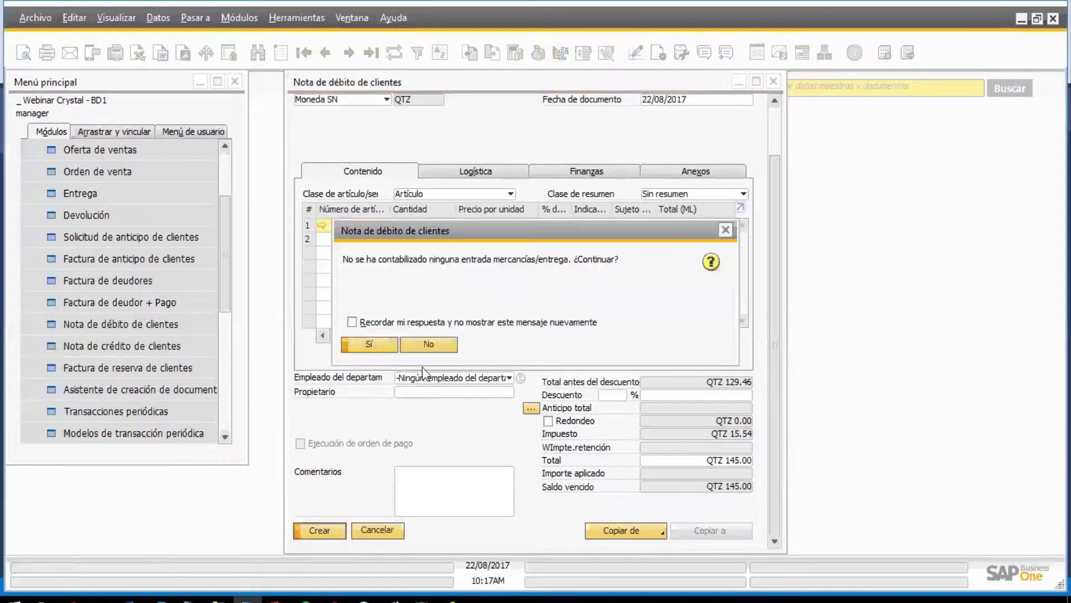
left_click(365, 340)
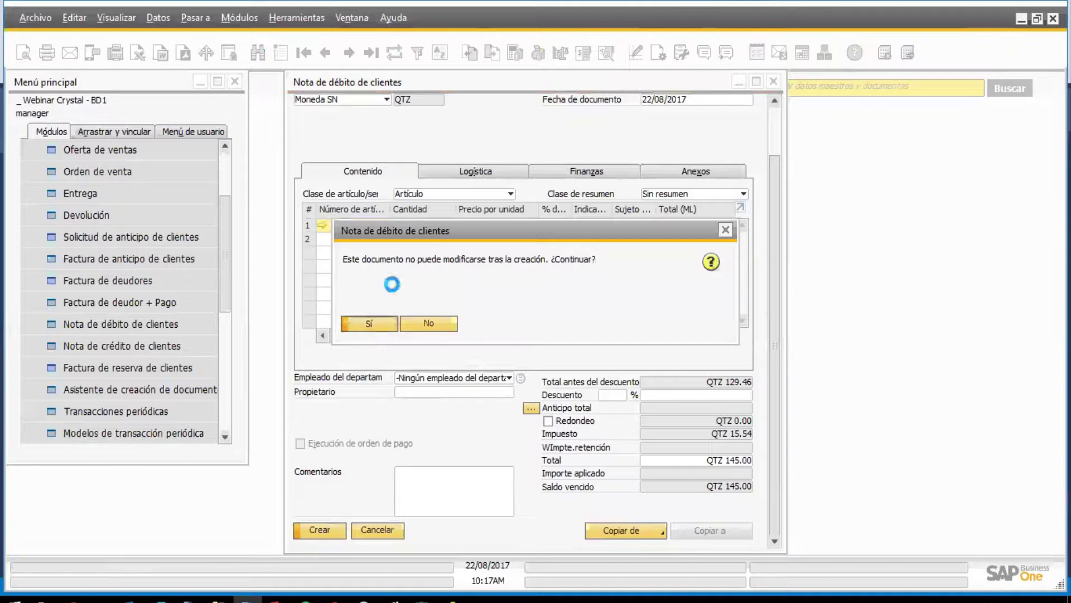
left_click(369, 323)
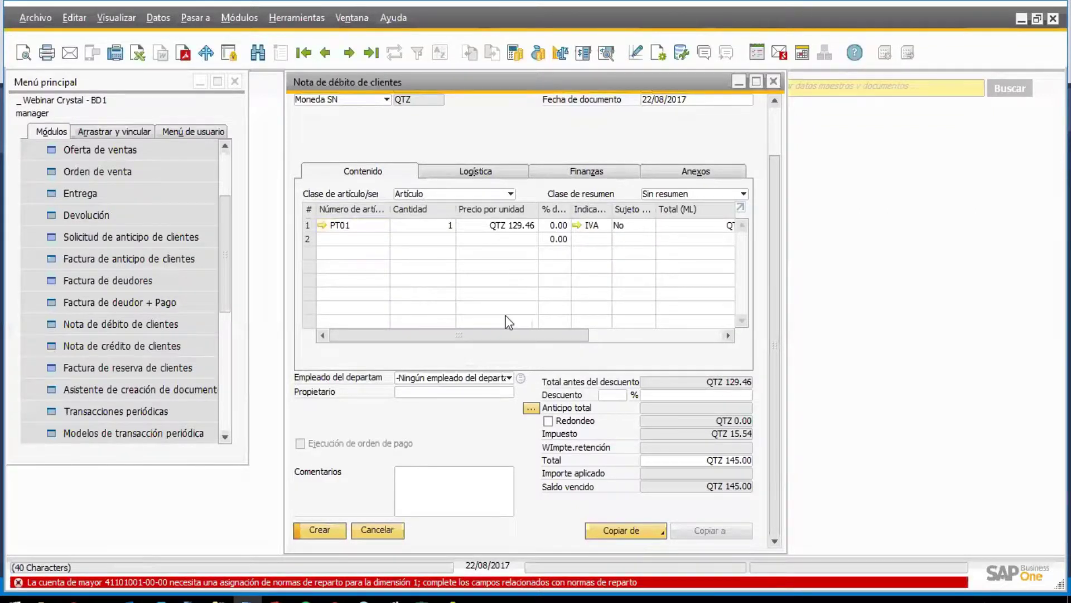
Step: Make the Linea de Producto column visible in the debit memo's table through the form settings
left_click_drag(491, 335, 628, 338)
left_click(682, 224)
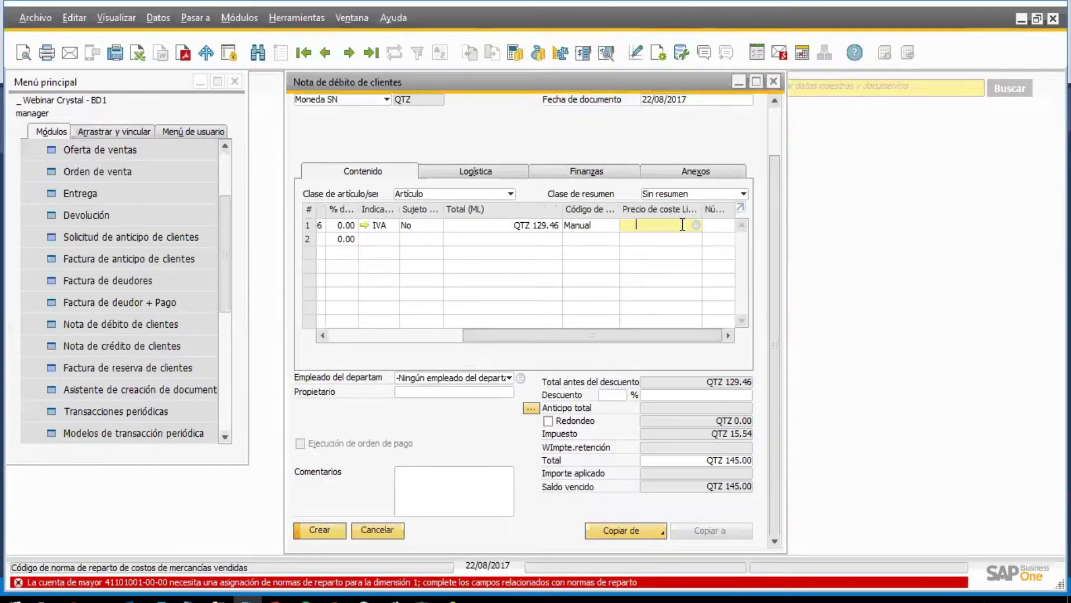
left_click(652, 59)
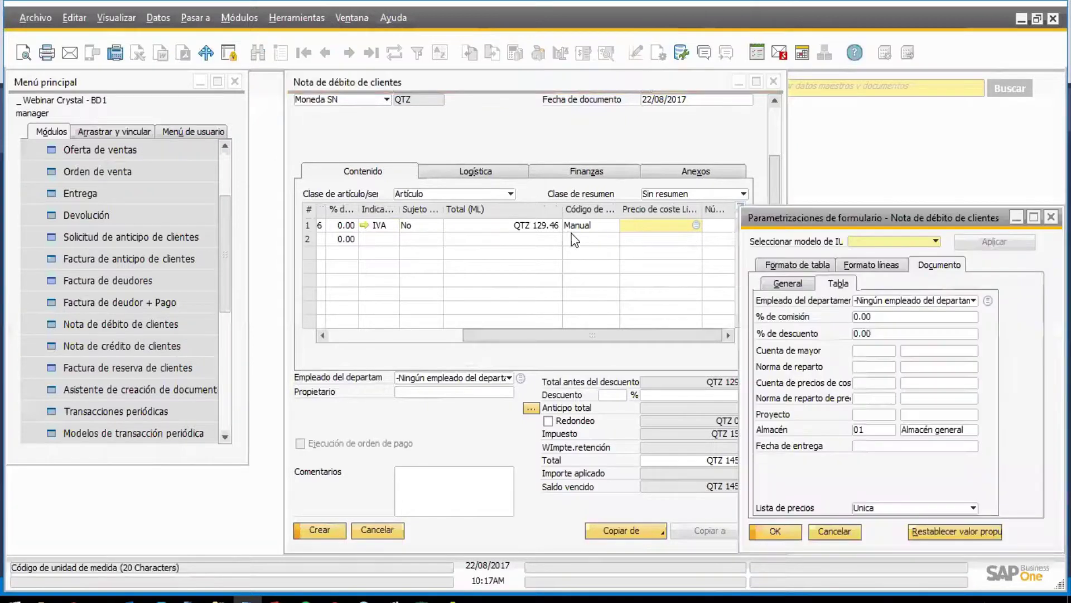
left_click(761, 261)
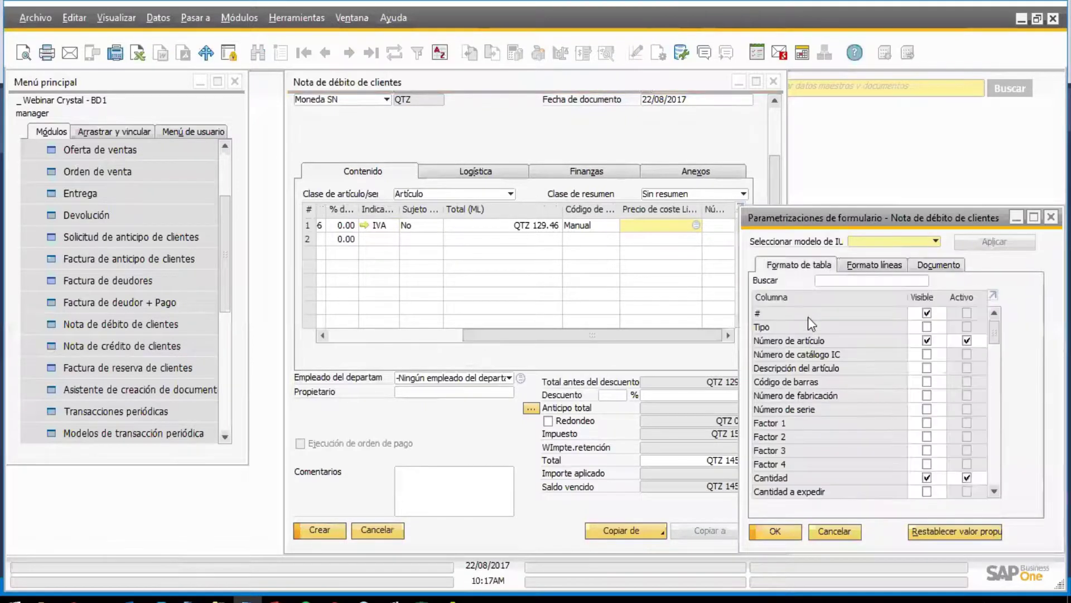
left_click(866, 284)
type("line")
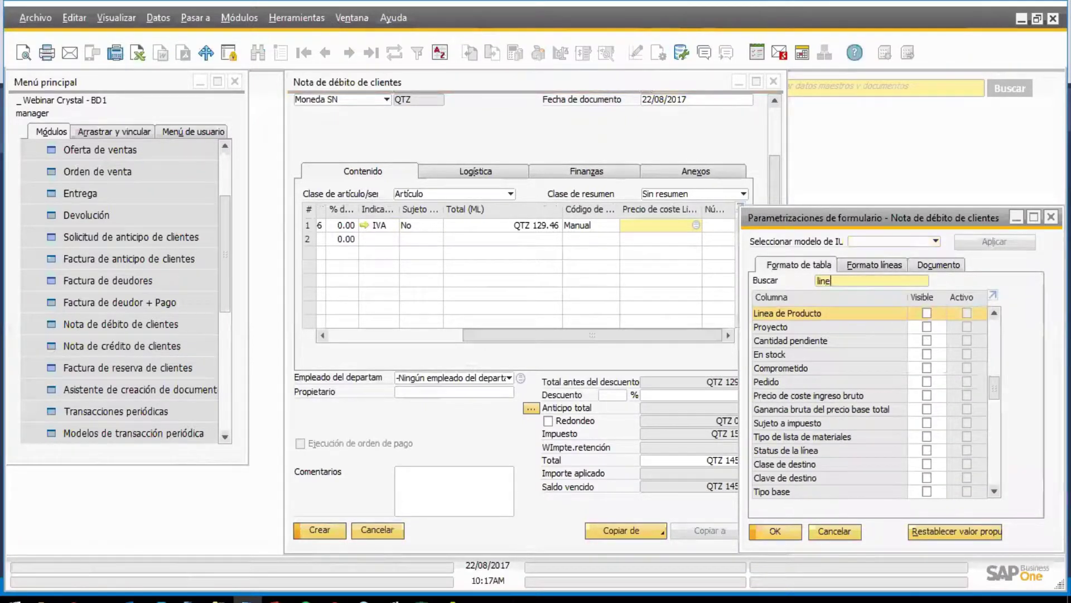
left_click(927, 313)
left_click(780, 533)
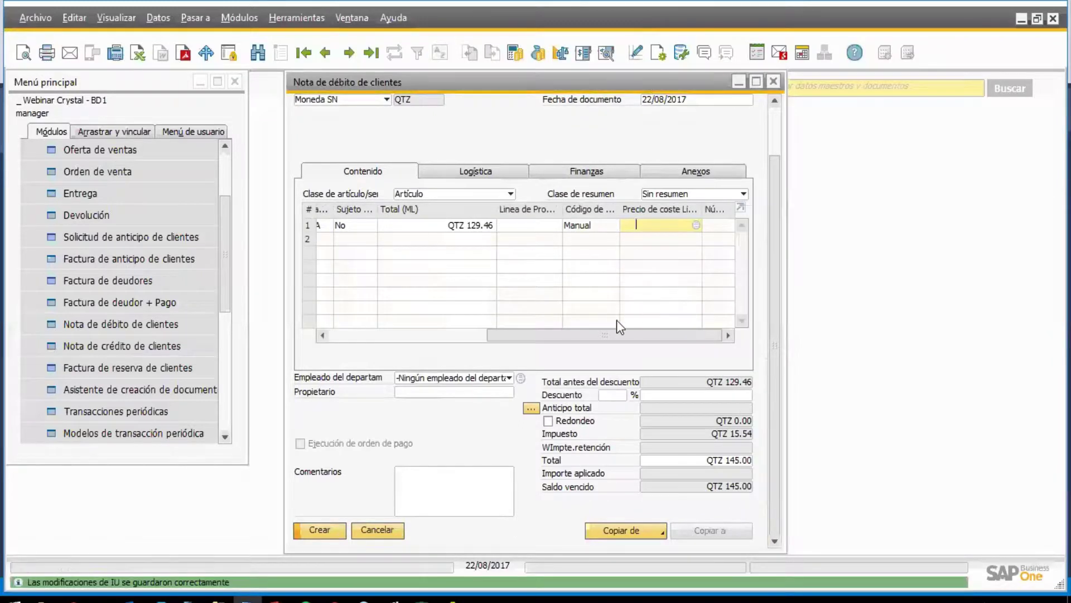
Step: Assign distribution rule A as Linea de Producto and rule B as the cost-price product line on the PT01 row
left_click(540, 225)
key("Tab")
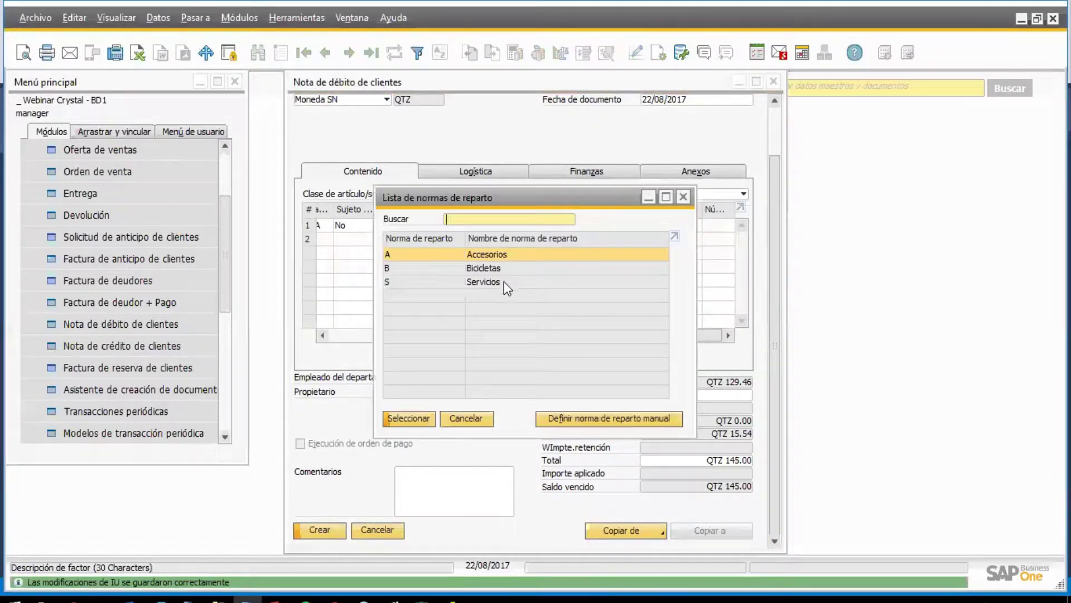
double_click(491, 268)
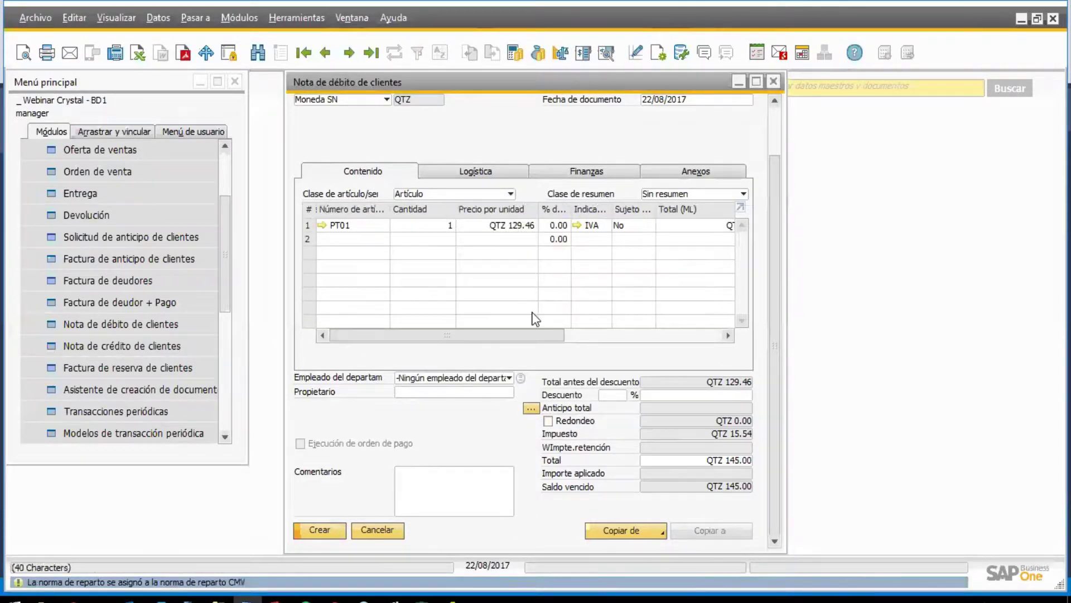
left_click(635, 335)
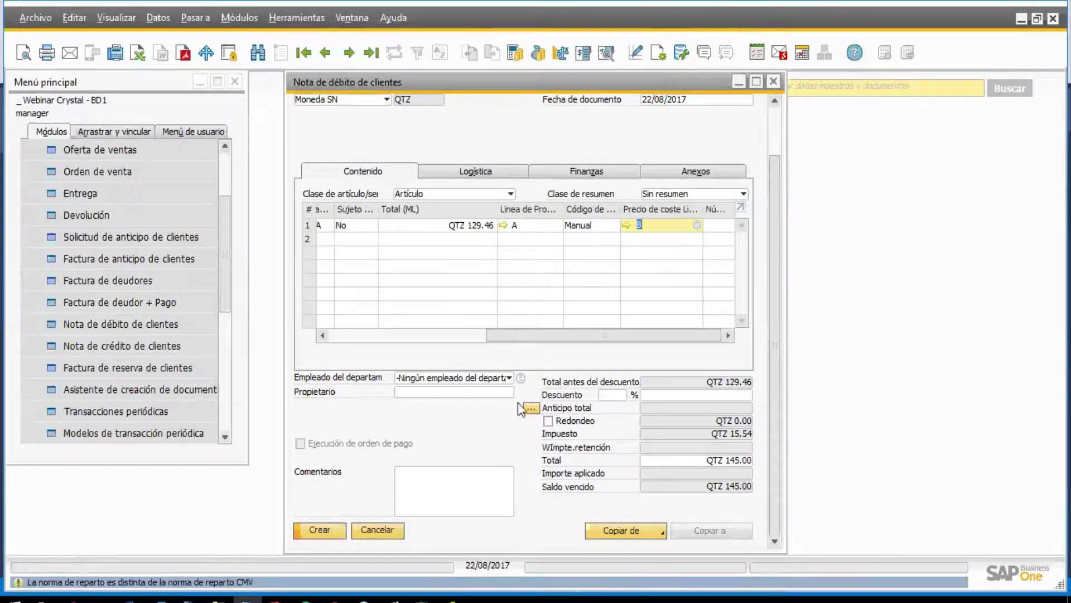
Step: Create the debit memo, accept the confirmation prompts and close its form
left_click(301, 529)
left_click(387, 333)
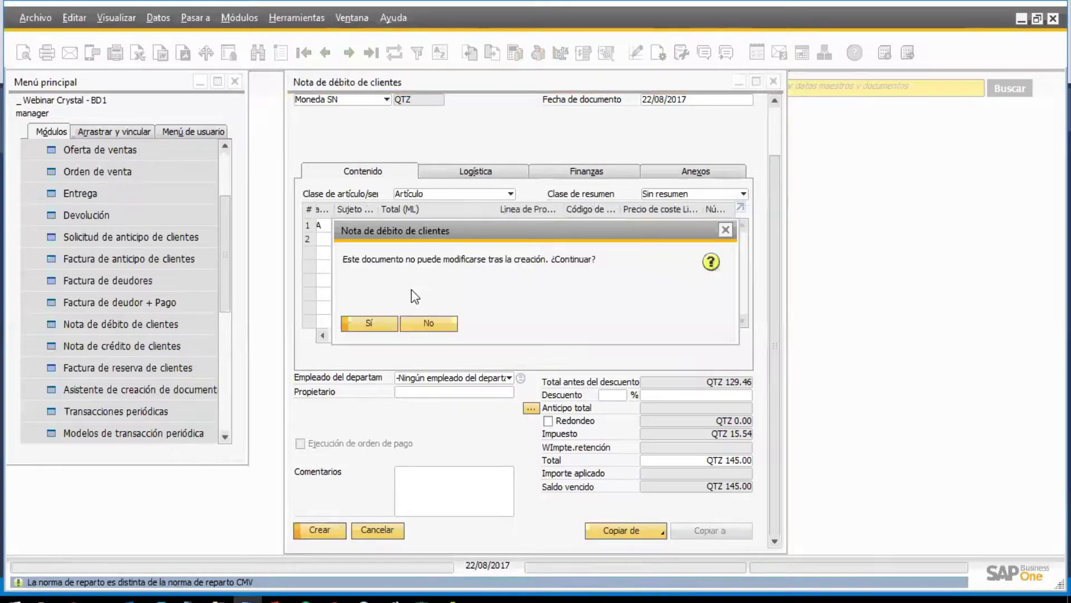
left_click(381, 323)
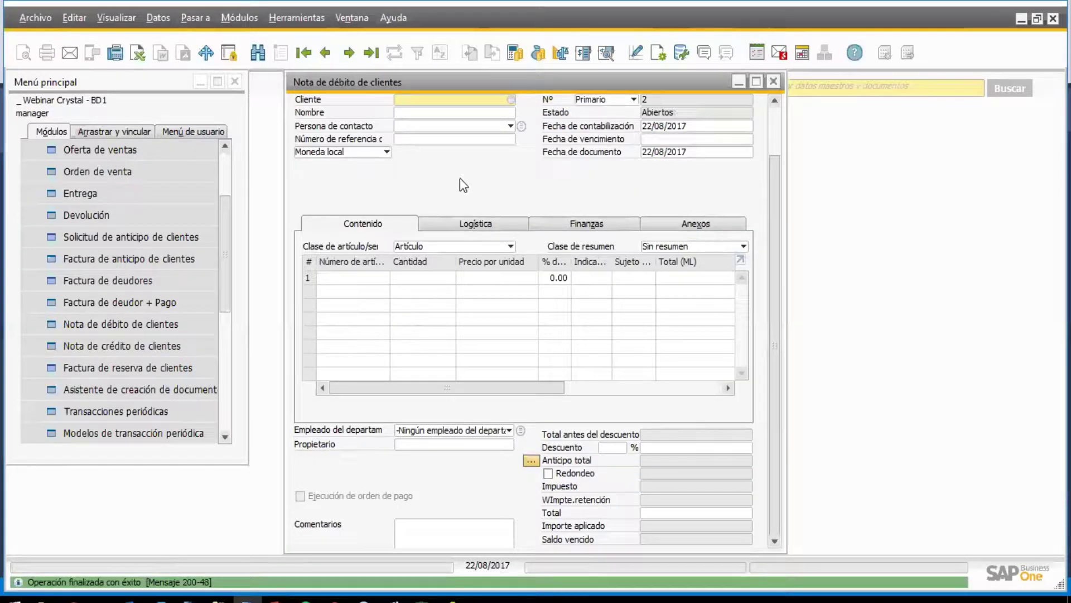
left_click(773, 81)
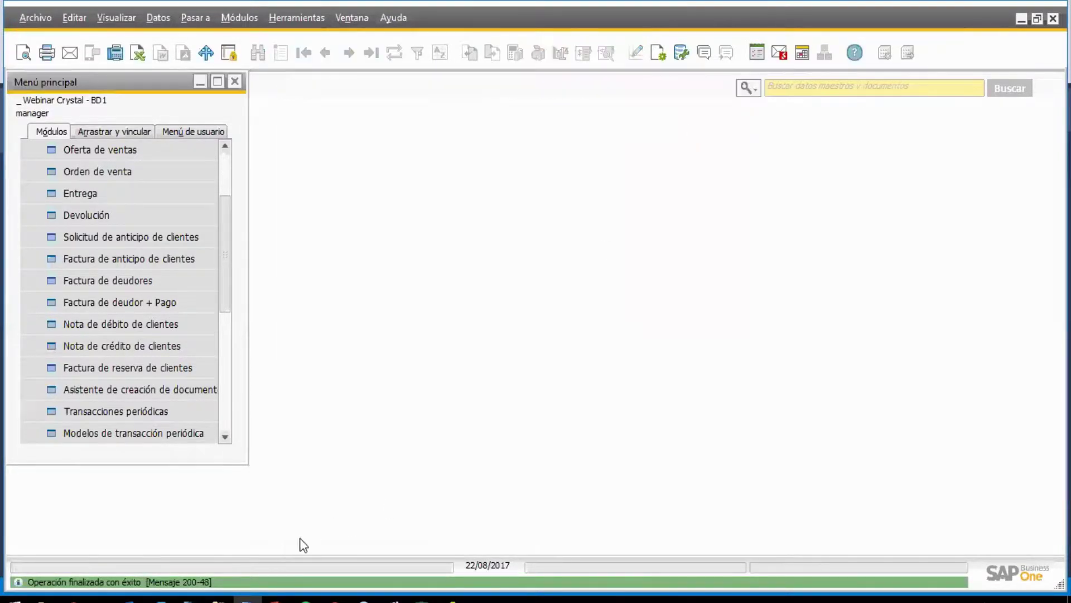
Step: Switch back to SQL Server Management Studio, rerun the selected invoice query and check the document type in the last row
left_click(222, 598)
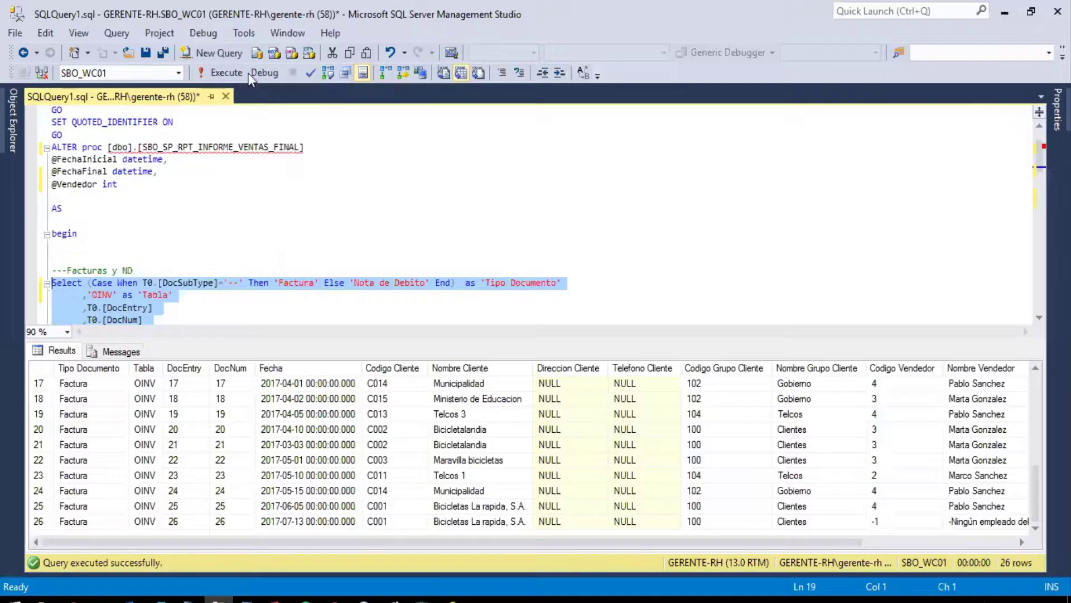
left_click(247, 72)
scroll(299, 239, "down", 1)
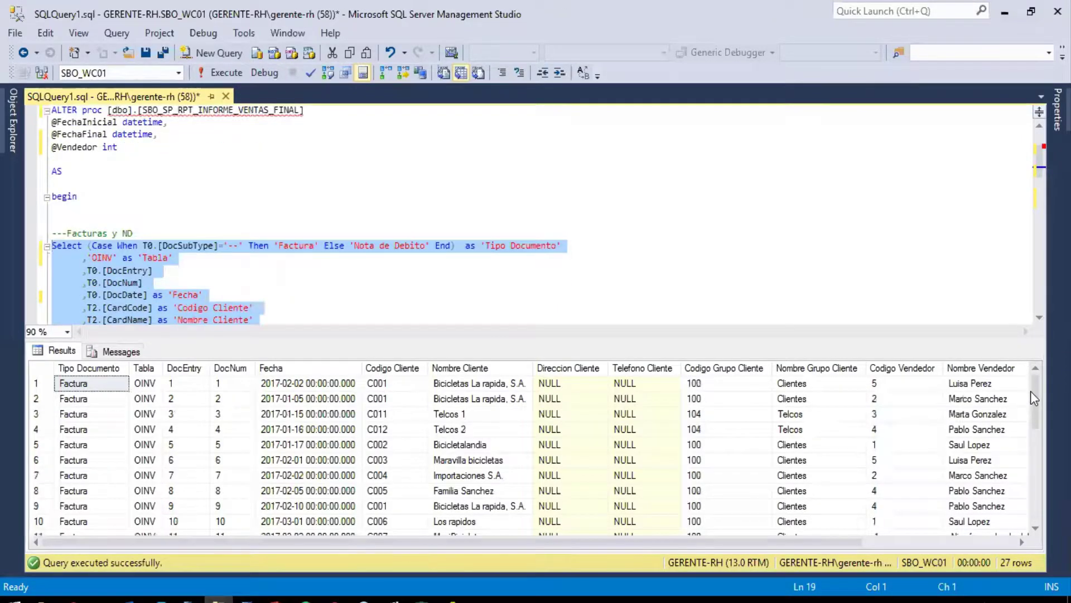
left_click_drag(1031, 392, 1021, 511)
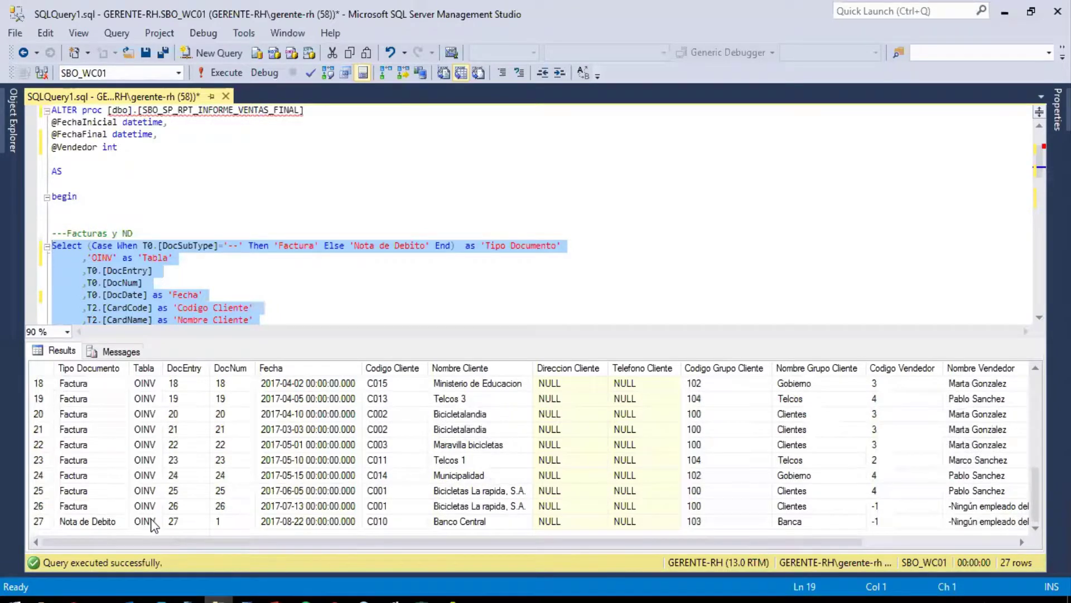
left_click(227, 262)
scroll(239, 263, "down", 2)
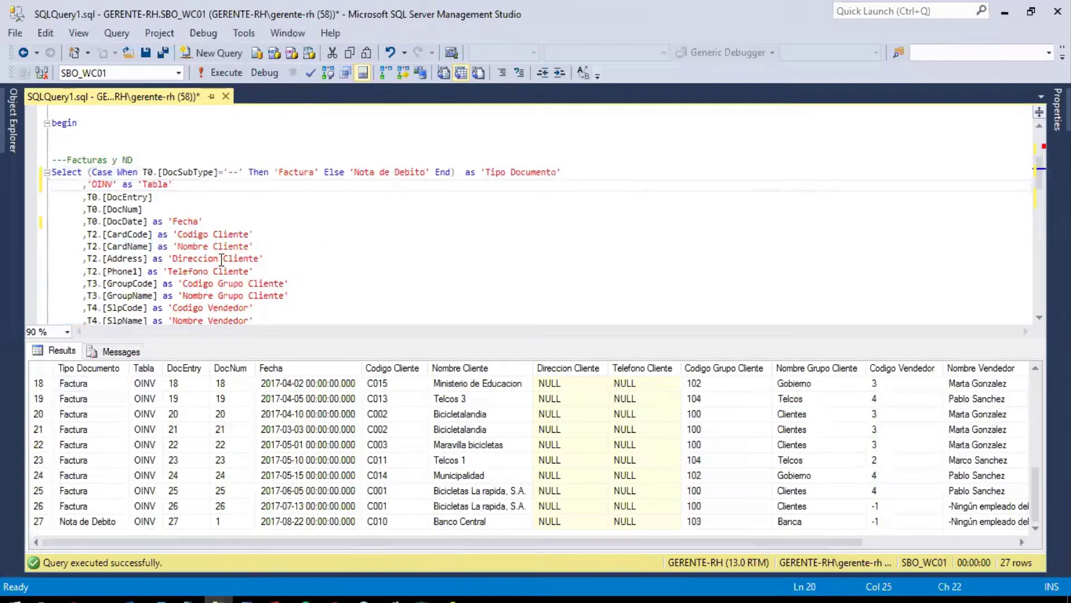
scroll(220, 260, "down", 5)
scroll(220, 260, "up", 7)
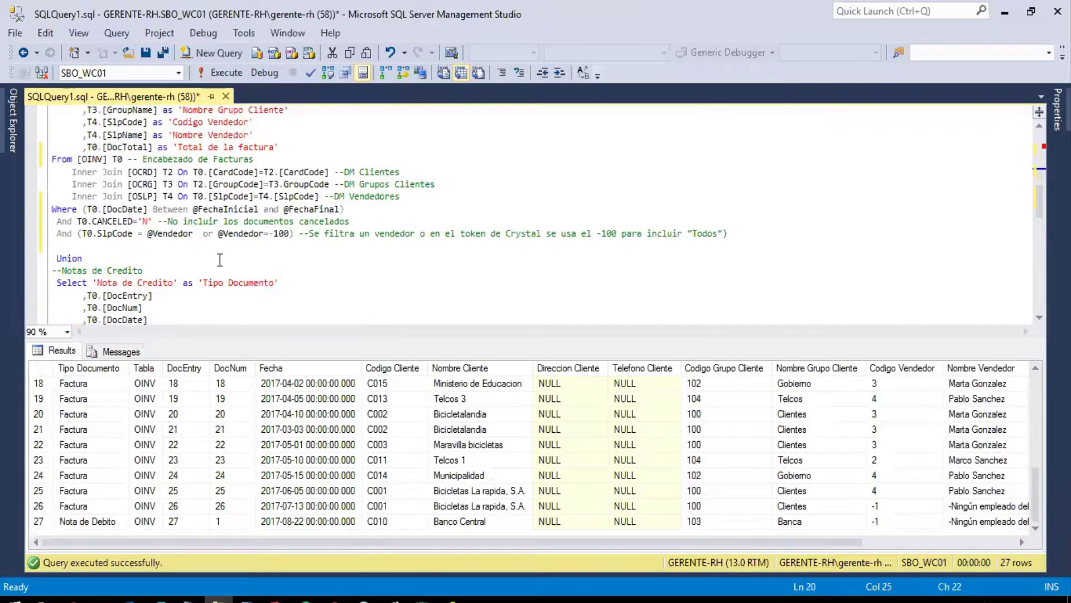
left_click(58, 209)
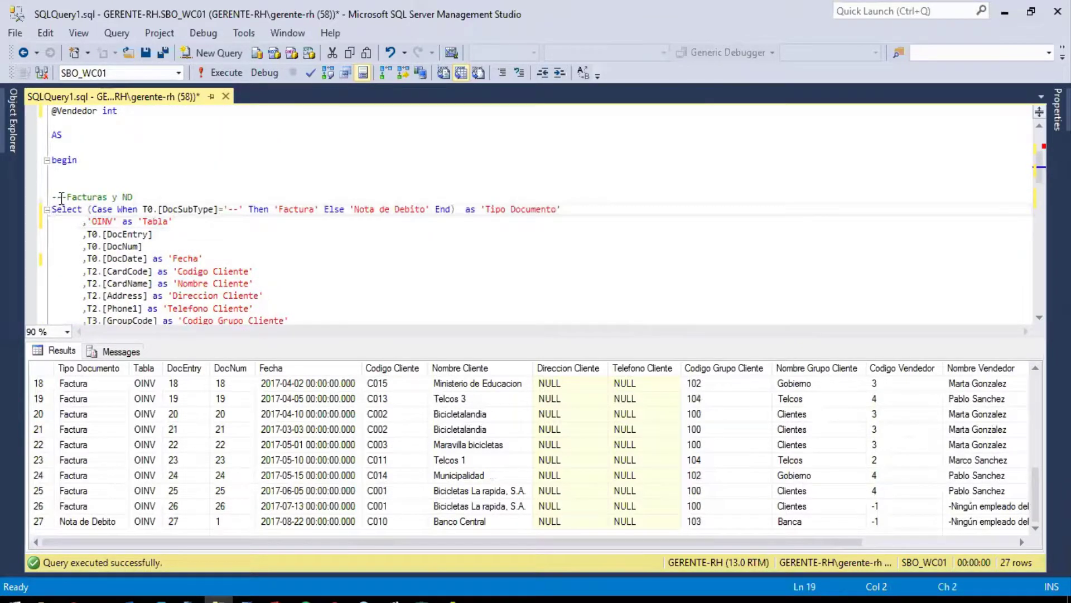
left_click_drag(53, 198, 747, 276)
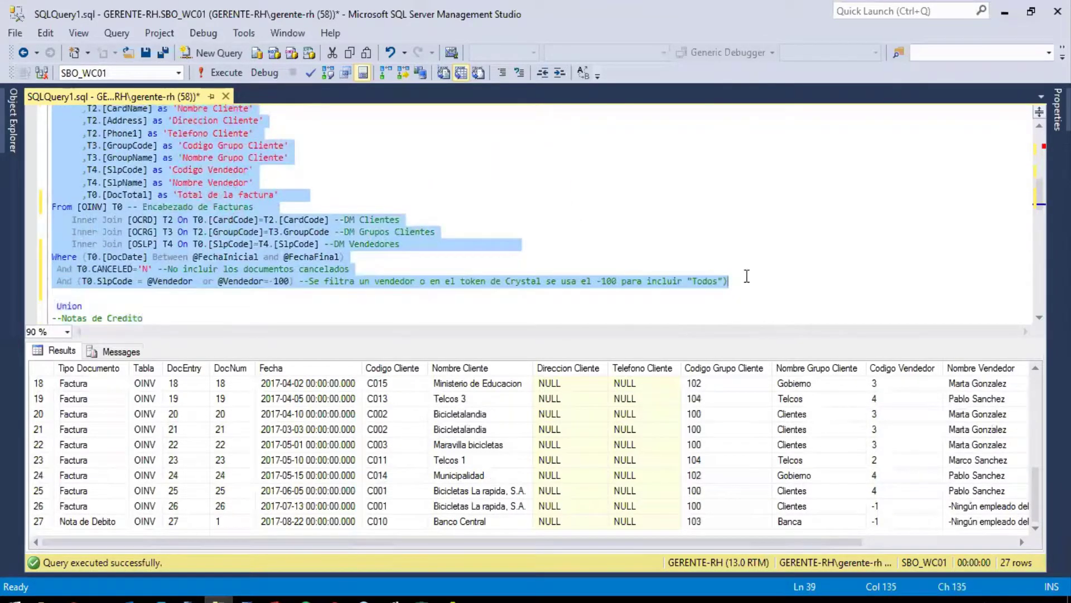
scroll(253, 321, "down", 4)
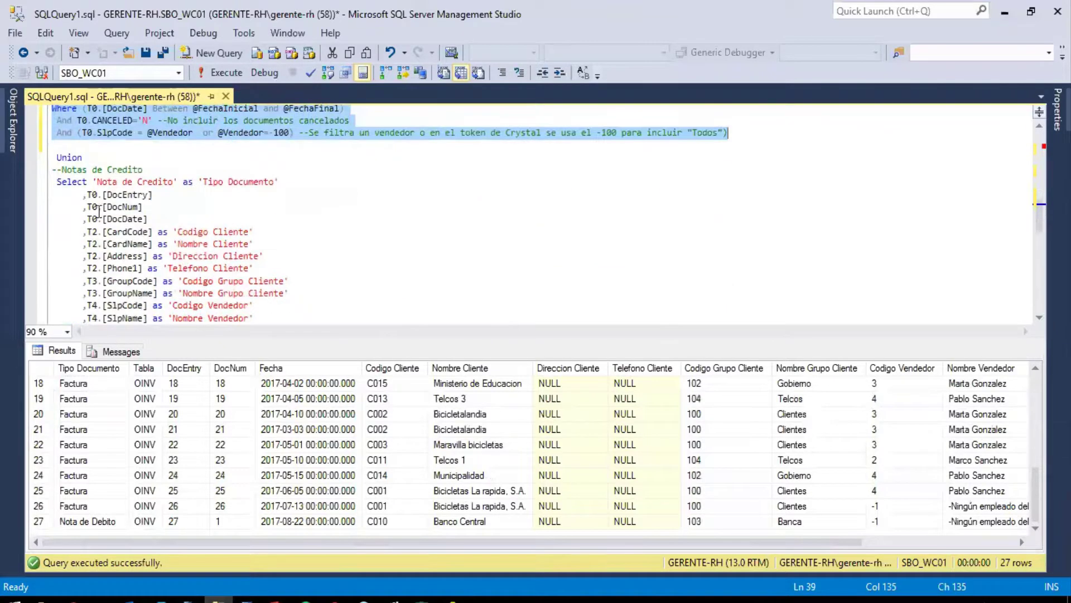
Step: Replace the old credit memo query under --Notas de Credito with the copied invoice query and remove the surplus line above its Select
left_click_drag(57, 176, 378, 162)
scroll(390, 232, "up", 4)
key("shift+Up")
key("shift+Up")
key("shift+Up")
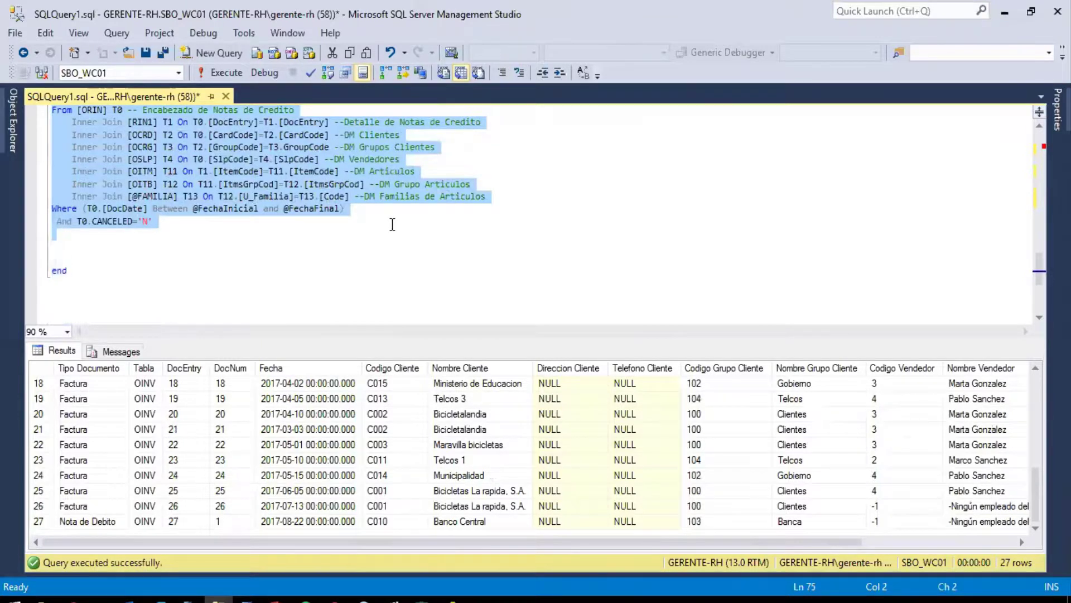
key("ctrl+z")
left_click(164, 198)
key("shift+Down")
key("Delete")
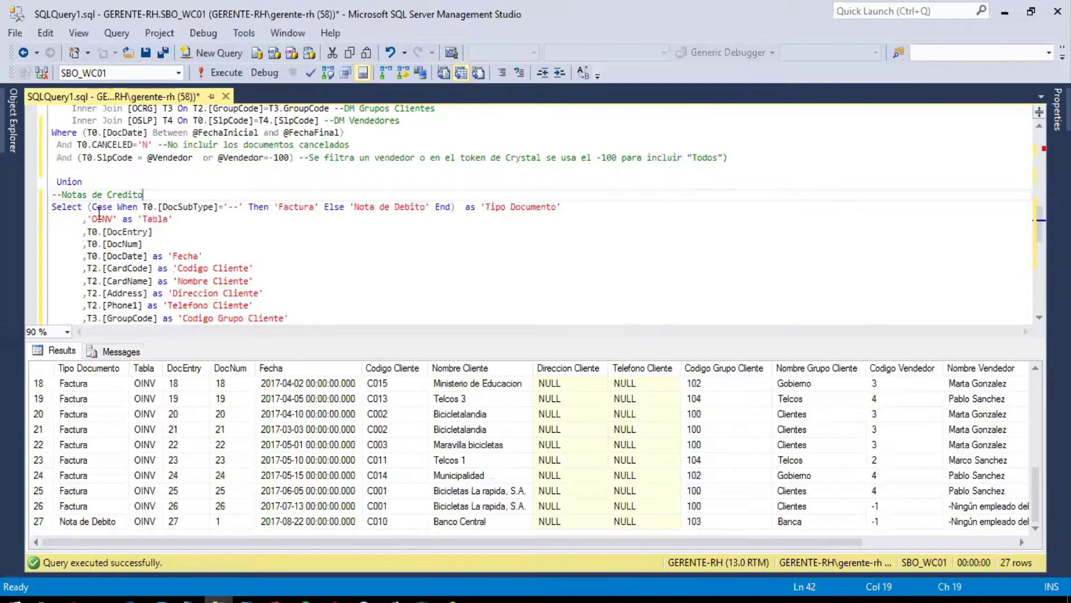
Step: Strip the Case expression from the credit memo Select, leaving only the literal 'Nota de Debito' before its 'Tipo Documento' alias
left_click_drag(89, 206, 348, 206)
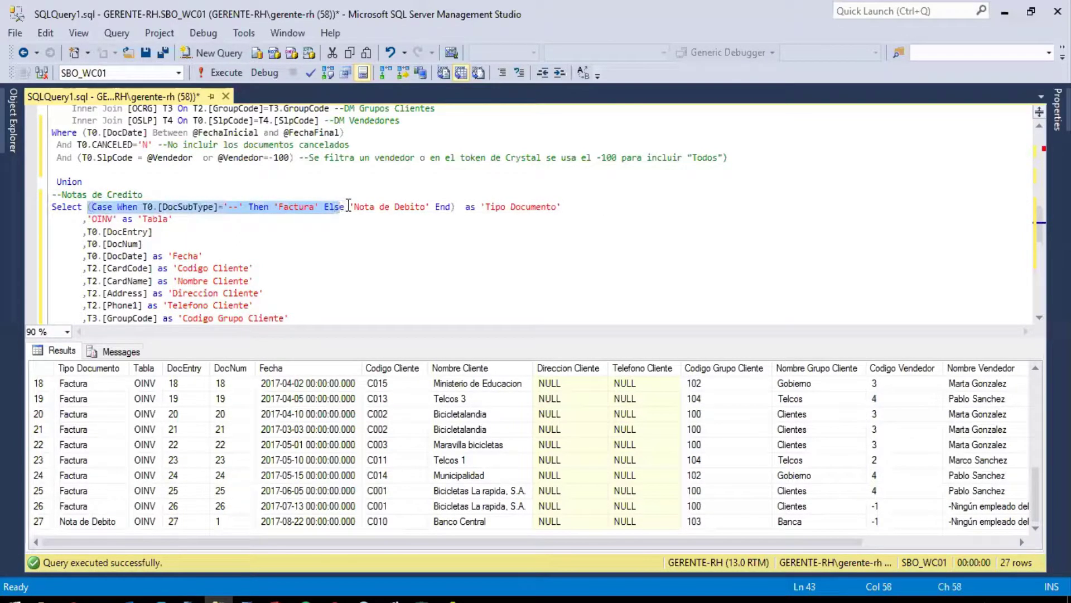
key("Delete")
key("ctrl+Right")
key("ctrl+Right")
key("ctrl+Right")
key("ctrl+Right")
key("shift+ctrl+Right")
key("shift+ctrl+Right")
key("Delete")
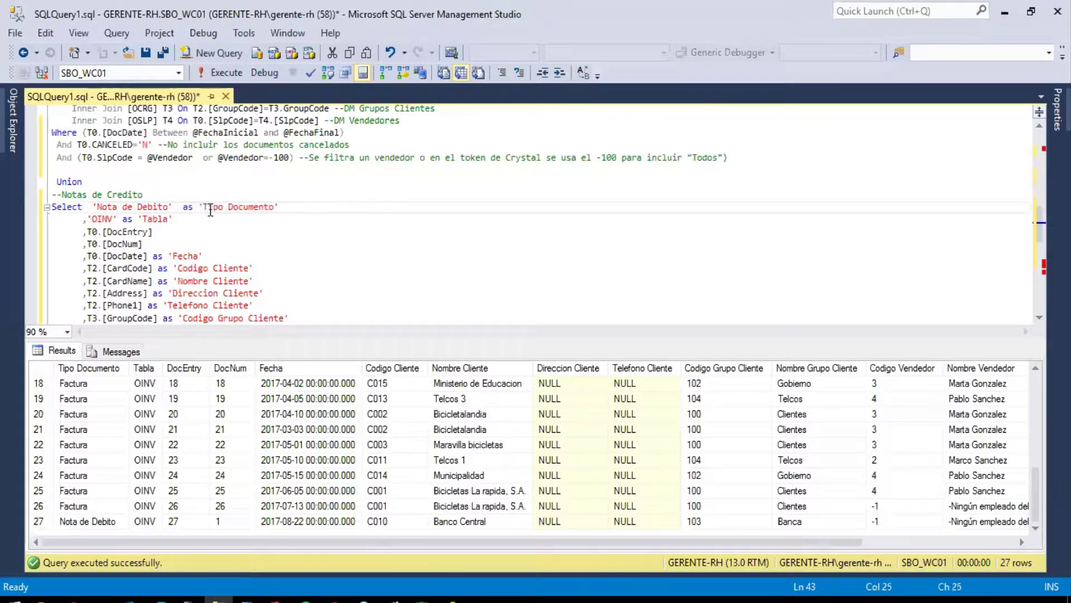
Step: Change the credit memo query's document type literal to 'Nota de Credito' and remove the extra space before it
key("Left")
key("shift+ctrl+Left")
type("Credi")
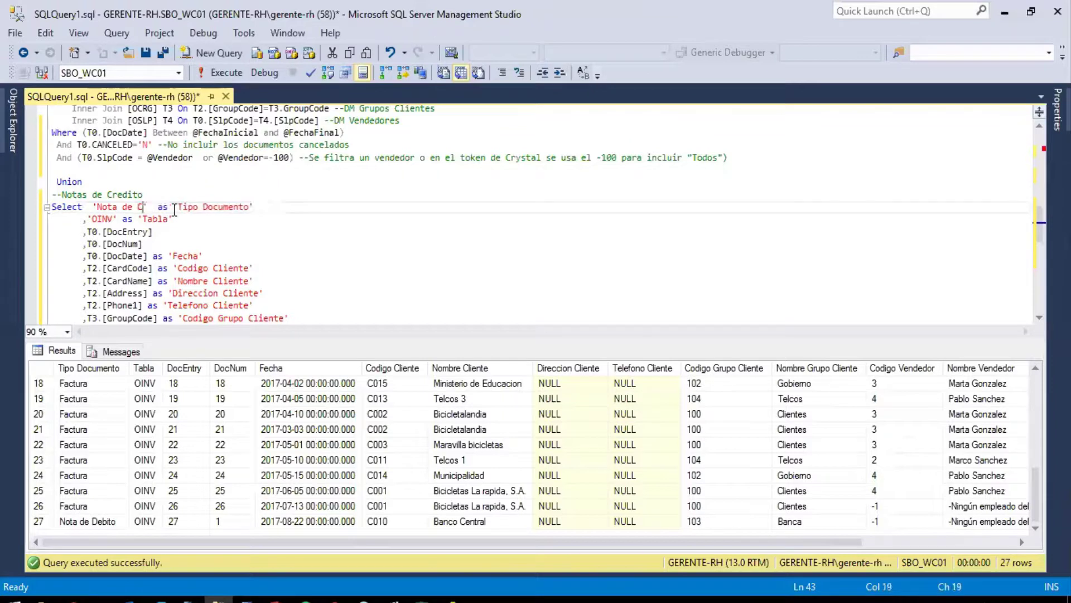
type("to")
left_click(93, 208)
key("BackSpace")
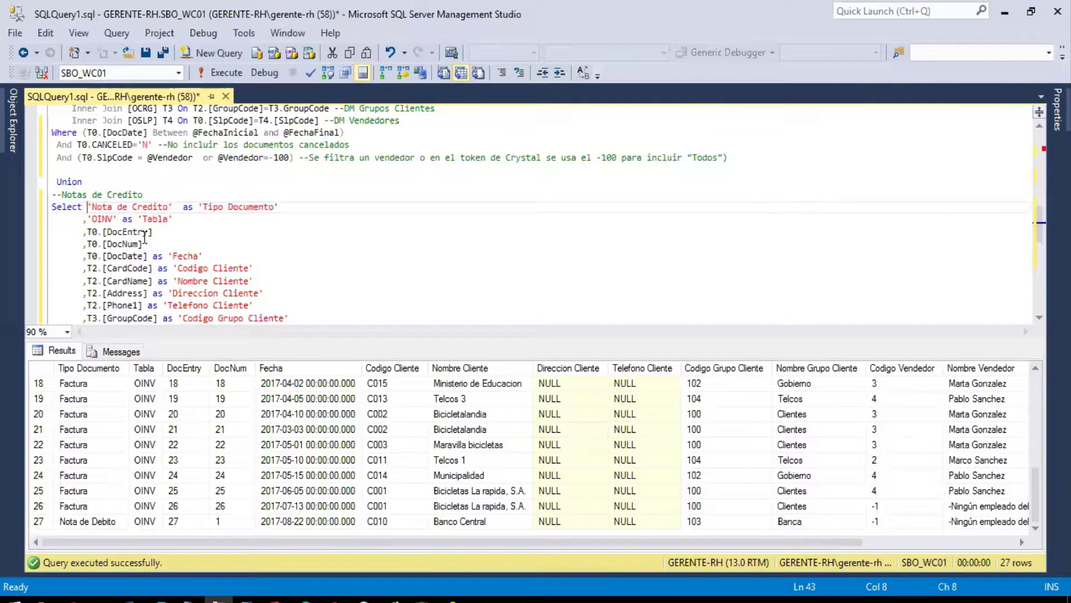
Step: Change the 'Tabla' literal in the credit memo Select from 'OINV' to 'ORIN'
left_click(111, 219)
key("BackSpace")
key("BackSpace")
type("RIN")
left_click(252, 305)
Step: Point the credit memo query's From clause at [ORIN] and change its comment to 'Encabezado de Notas de Credito'
scroll(204, 239, "down", 2)
scroll(184, 244, "down", 4)
left_click(104, 158)
key("BackSpace")
key("BackSpace")
key("BackSpace")
type("RIN] T0 -- Encabezado de Facturas")
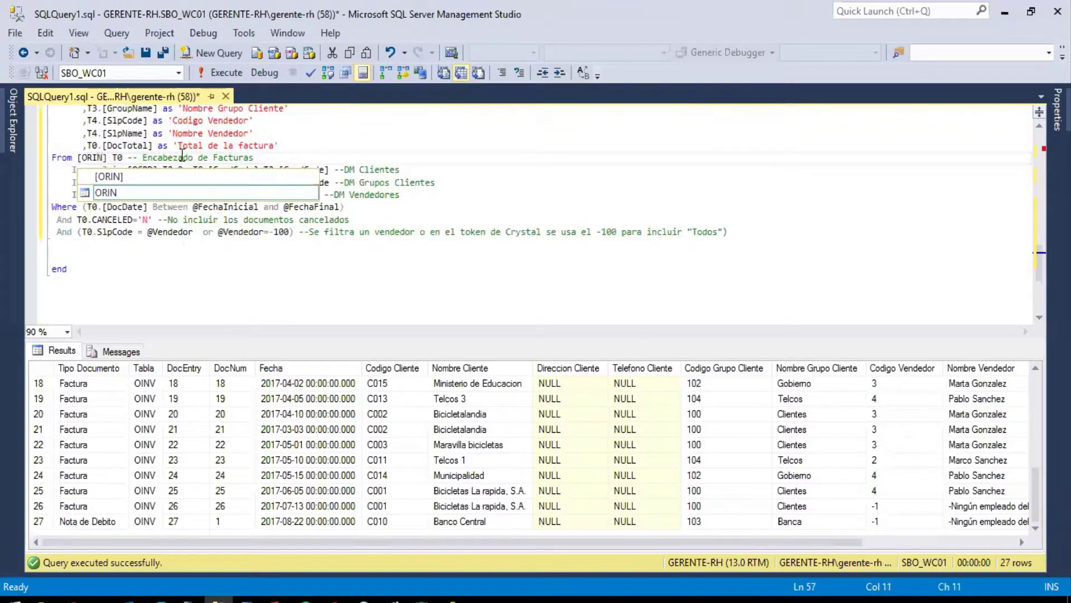
left_click(325, 150)
double_click(276, 162)
type("Notas de Credito")
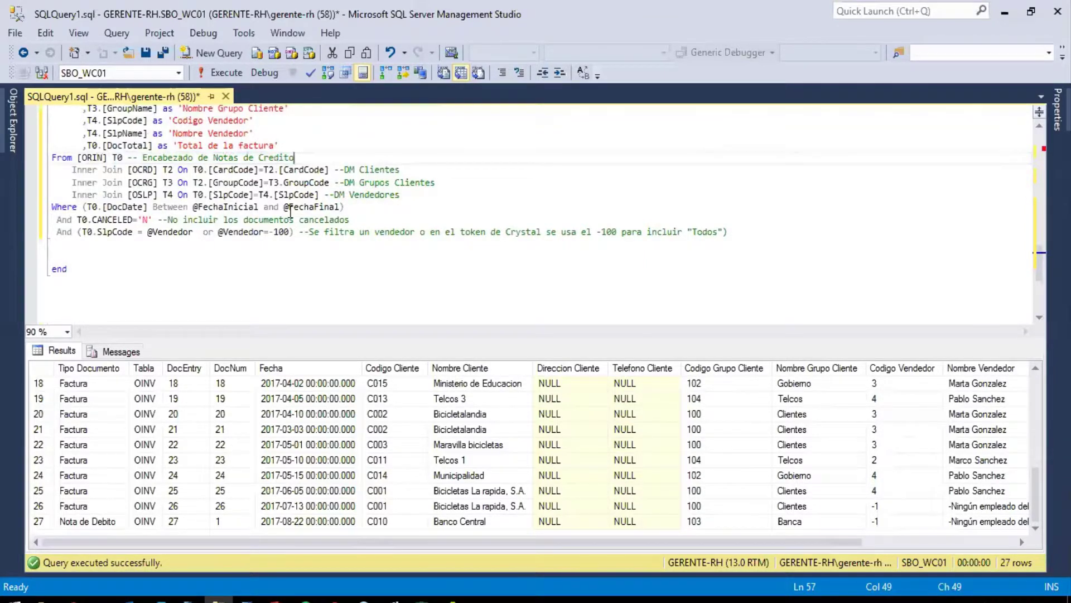
Step: Replace ALTER with CREATE in the SBO_SP_RPT_INFORME_VENTAS_FINAL procedure header and execute the script to create the procedure
scroll(290, 212, "up", 1)
key("F5")
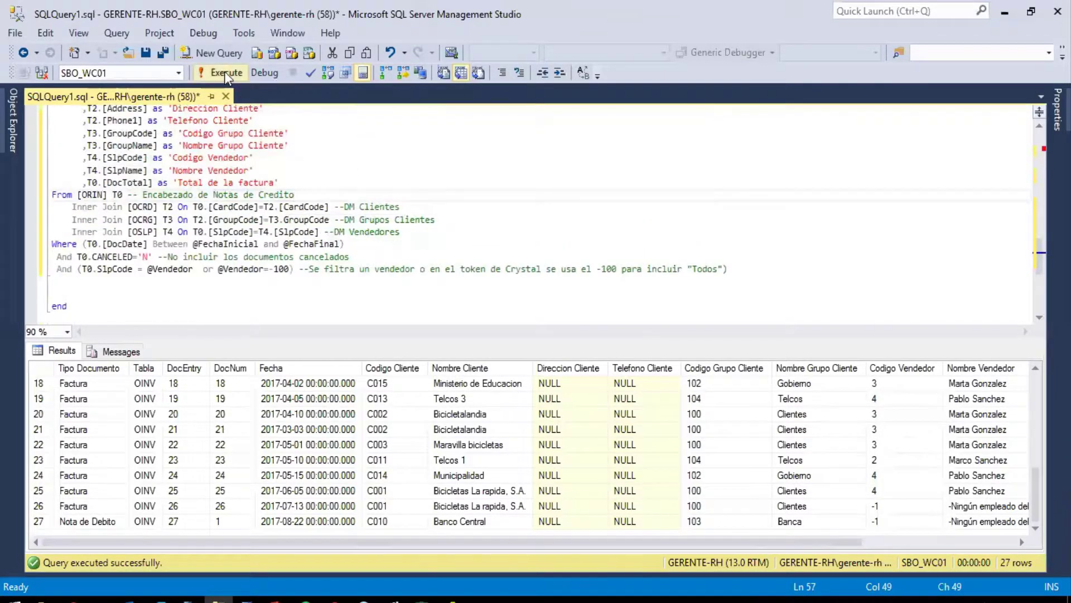
key("ctrl+Home")
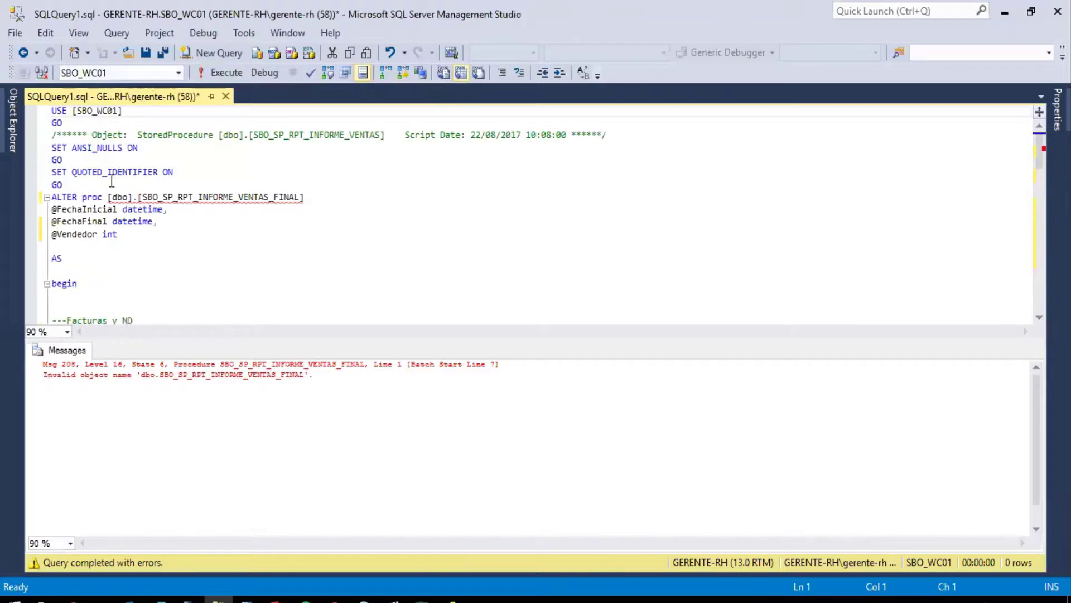
left_click(78, 197)
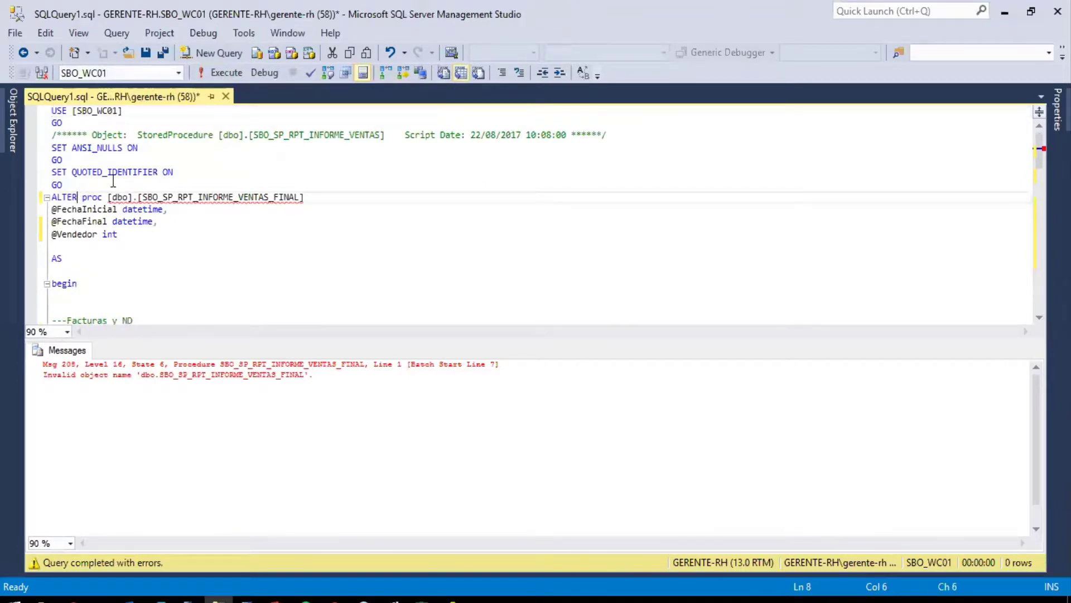
key("shift+Home")
type("CREATE")
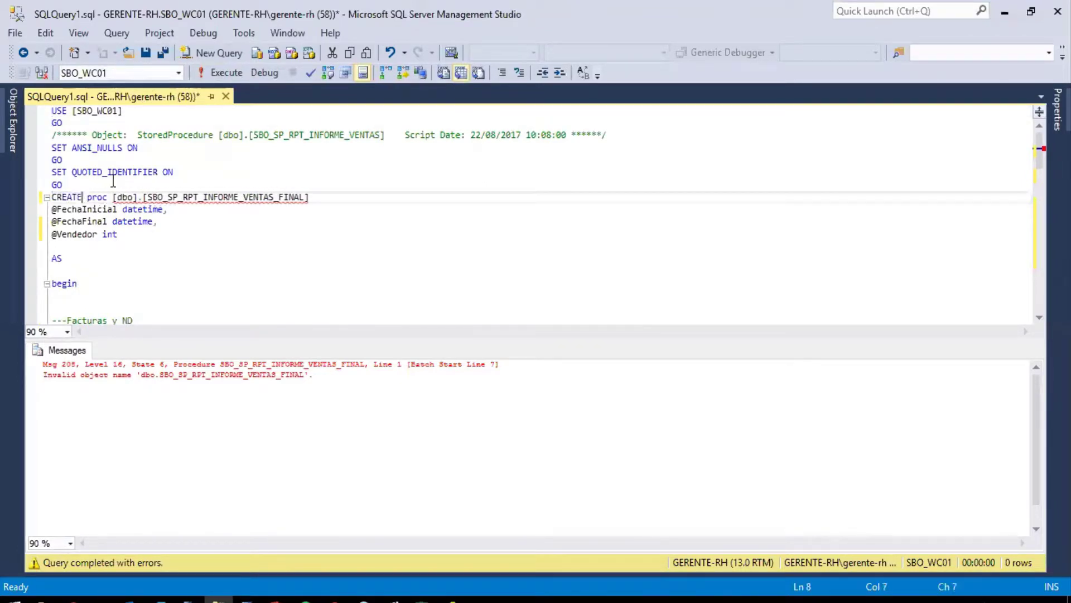
left_click(226, 73)
Step: Change the procedure header back to ALTER and execute the script again
key("shift+Home")
type("ALTER")
key("Down")
key("Down")
key("Down")
key("Down")
left_click(226, 73)
left_click(12, 128)
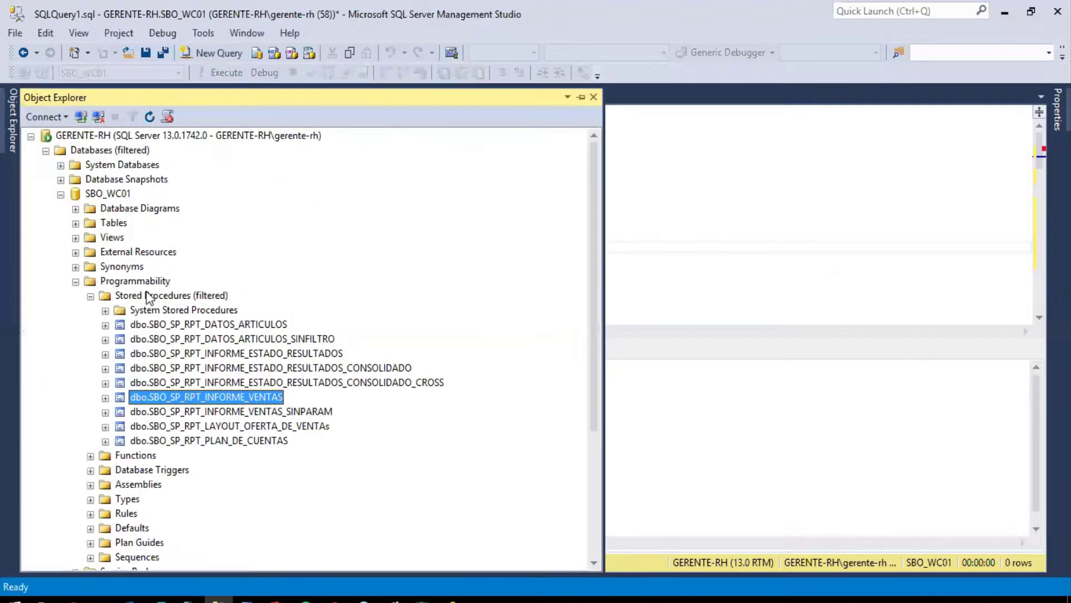
right_click(148, 297)
left_click(187, 393)
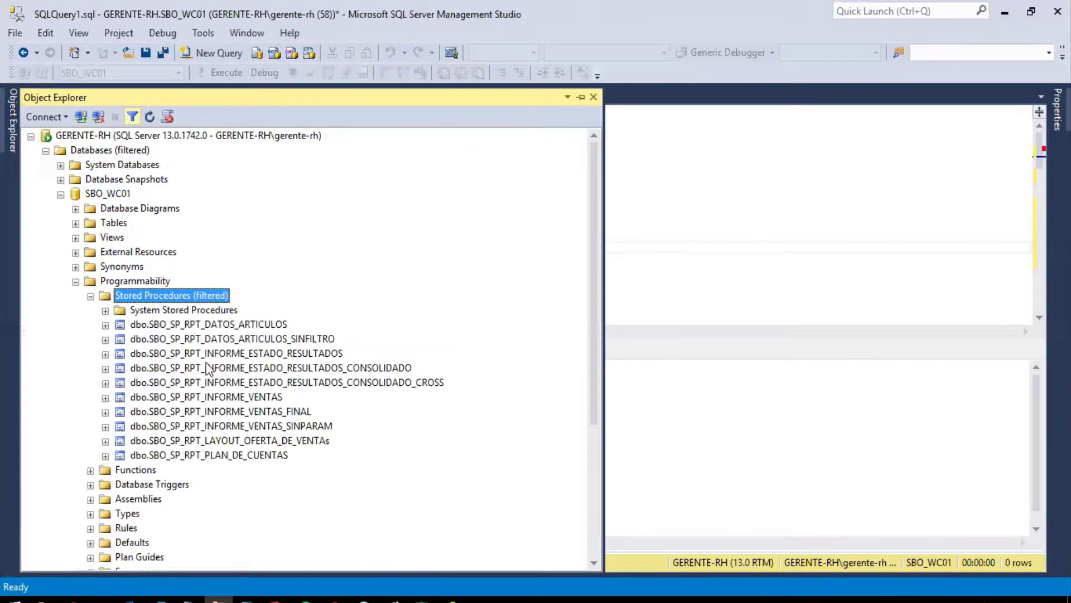
right_click(290, 411)
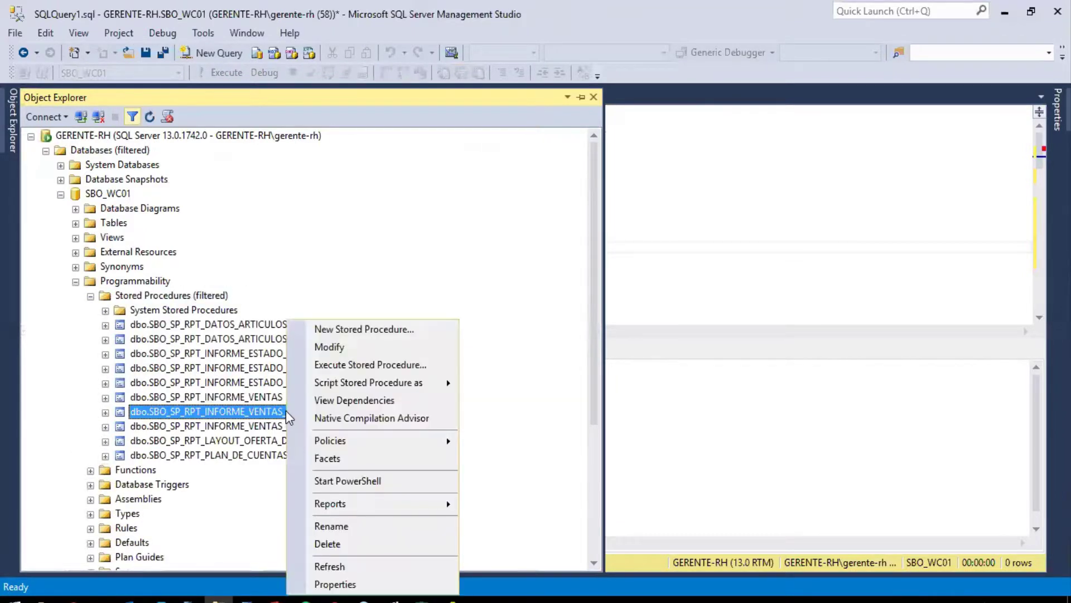
left_click(352, 366)
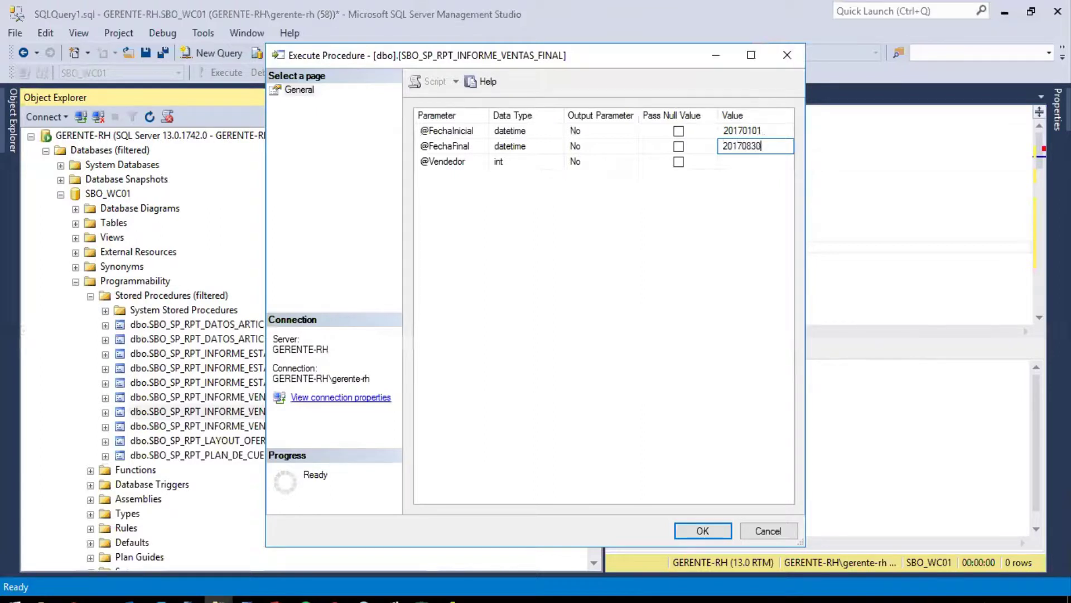
left_click(748, 160)
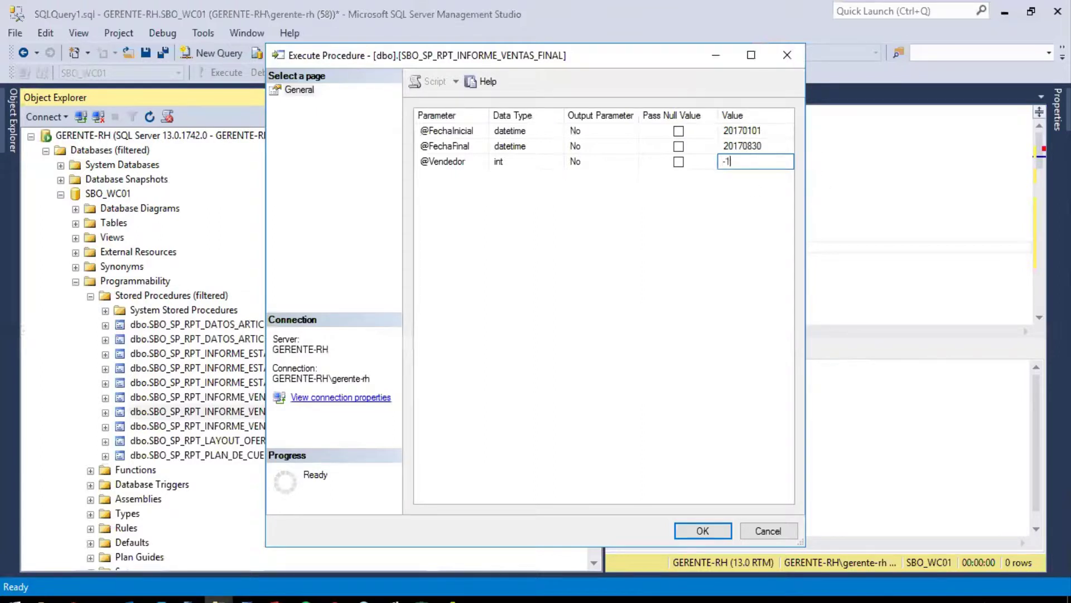
left_click(708, 537)
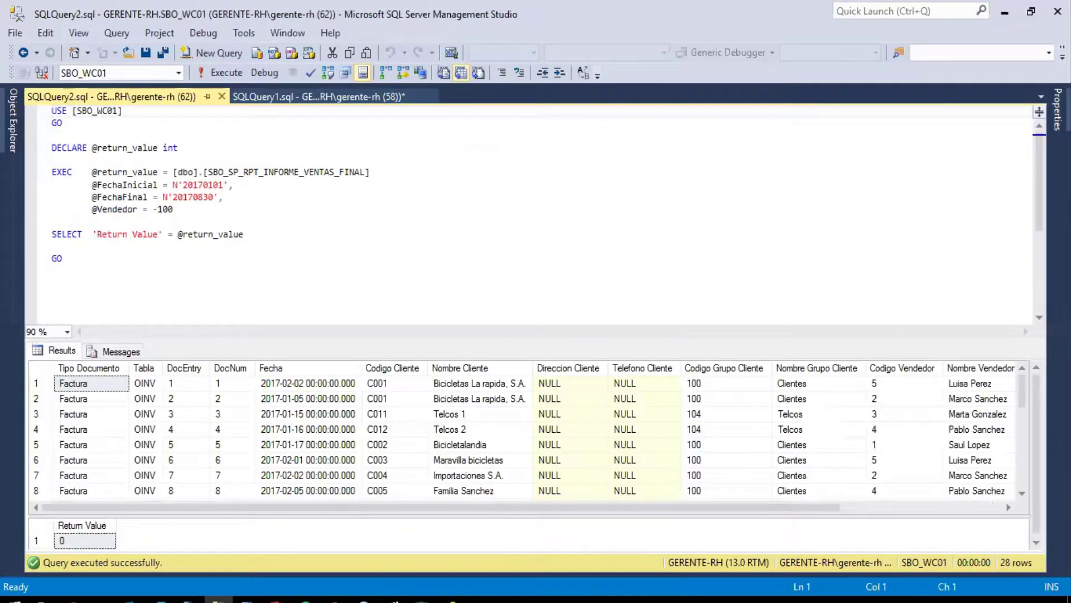
left_click_drag(1023, 387, 1024, 484)
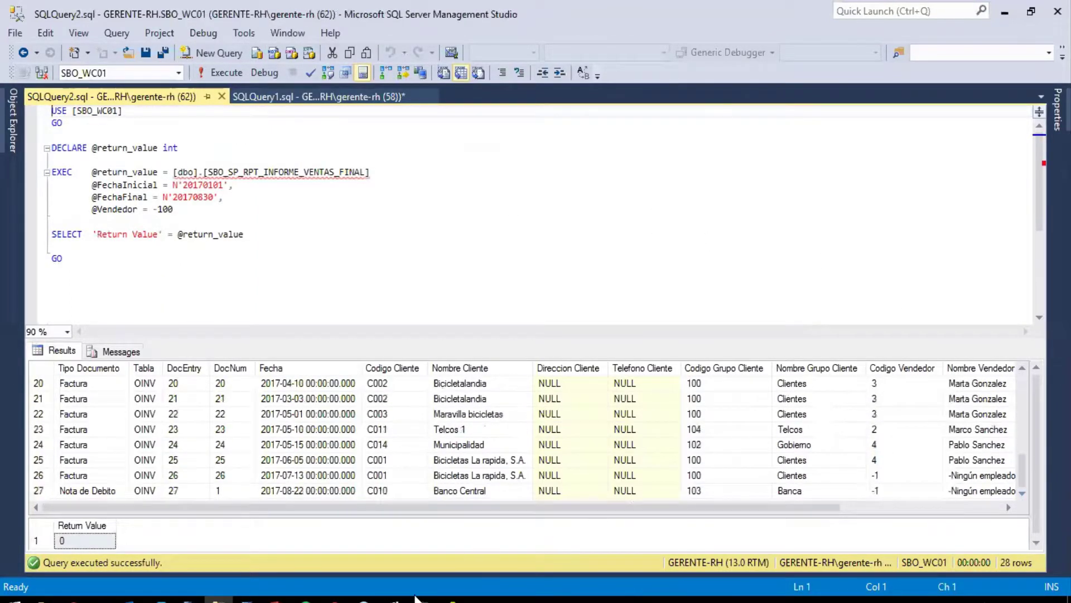
Step: Switch to SAP Business One, assign the sales employee with code 5 to the Banco Central debit memo including its existing rows, and save it
left_click(251, 599)
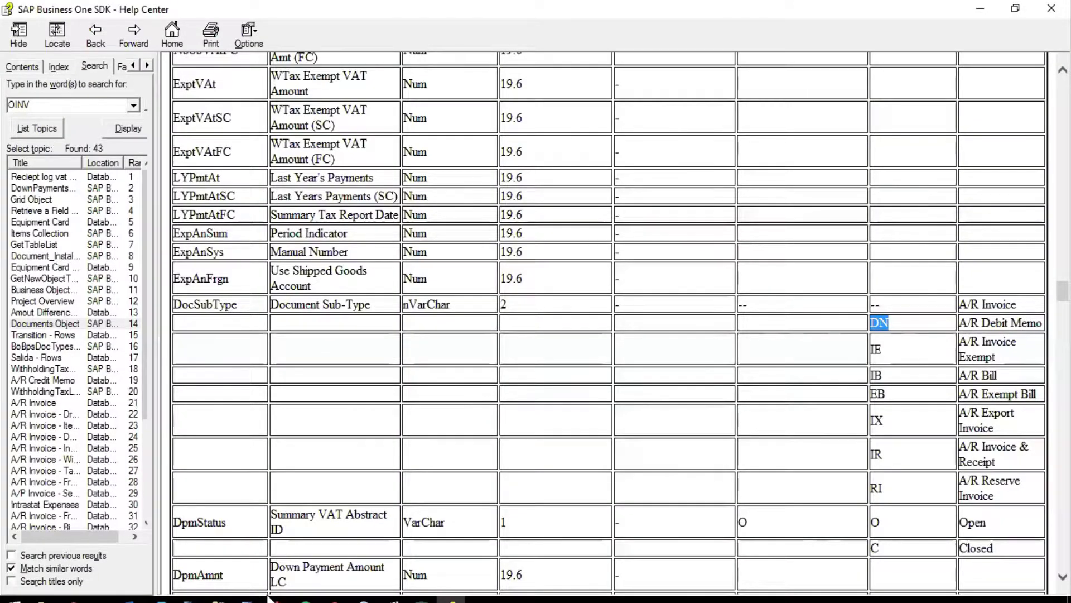
key("alt+Tab")
left_click(121, 324)
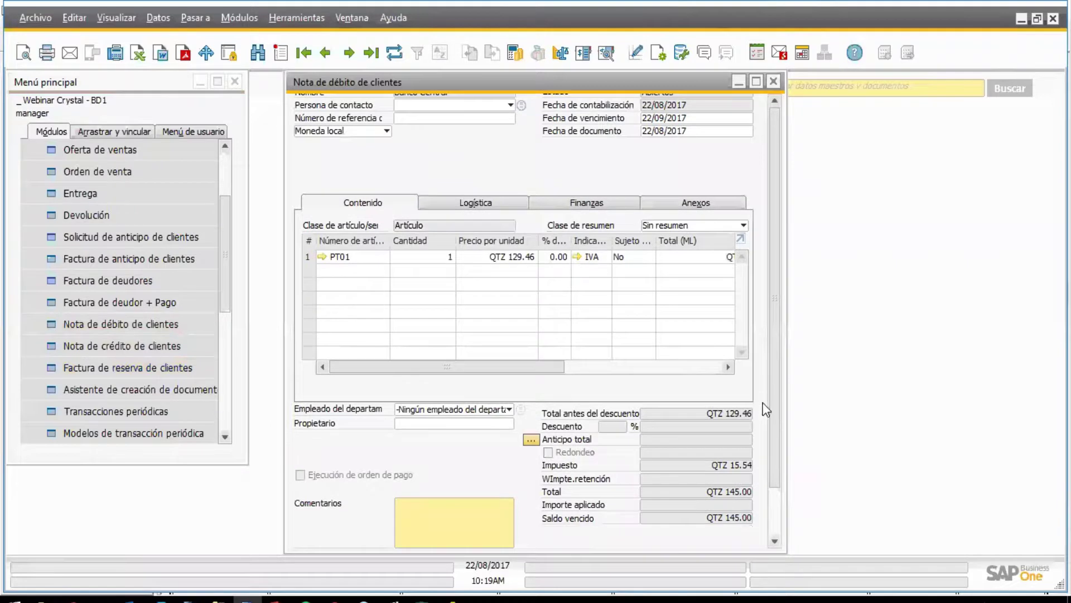
left_click(467, 409)
left_click(424, 438)
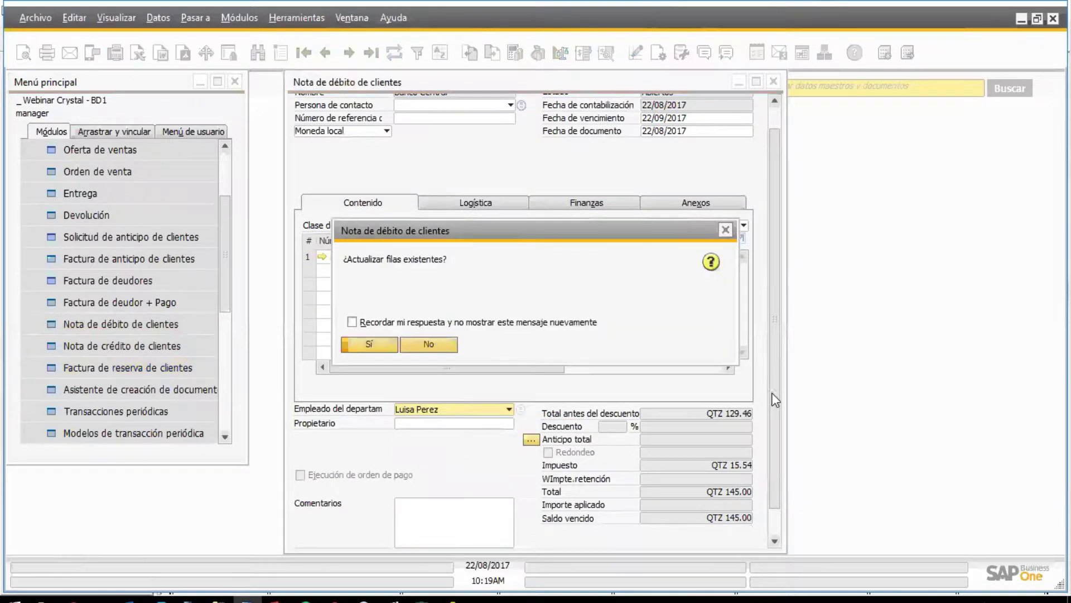
left_click(371, 344)
scroll(778, 429, "down", 1)
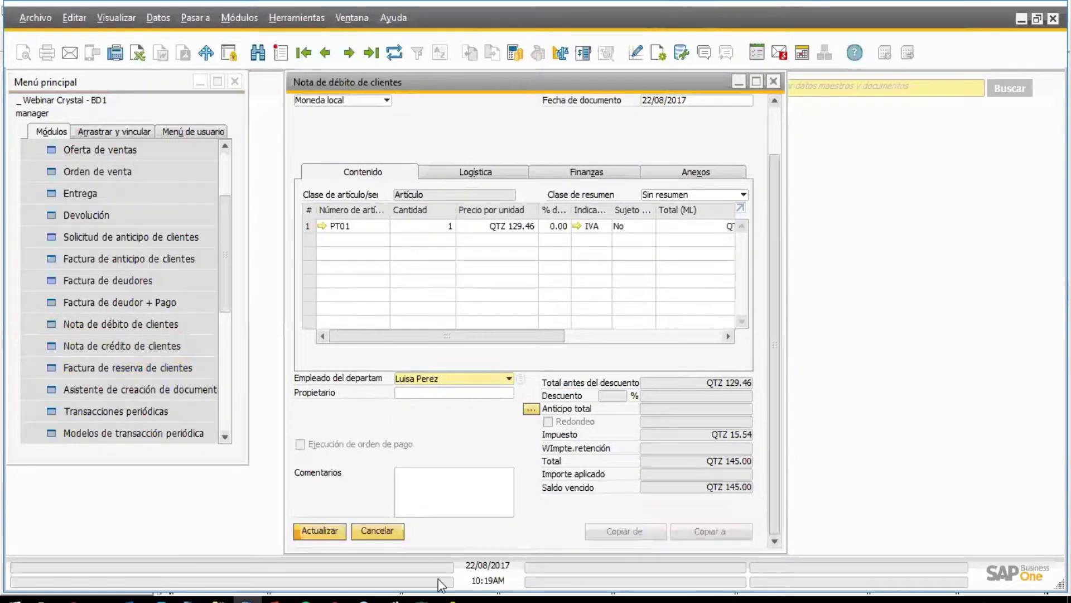
left_click(326, 537)
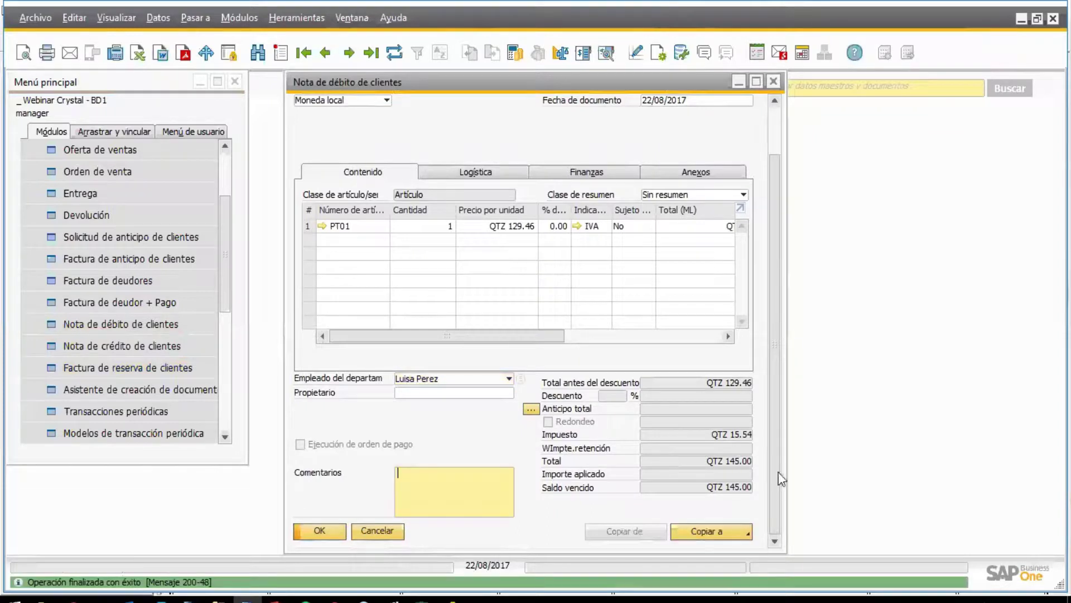
Step: Copy the debit memo to a customer credit memo and create that document
left_click(743, 537)
left_click(744, 550)
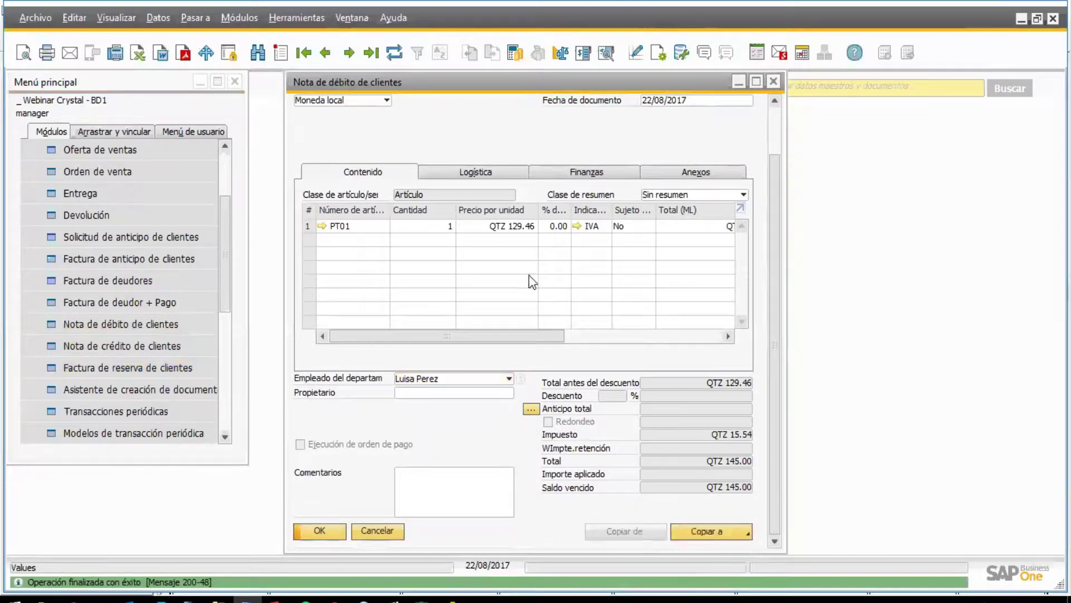
scroll(772, 294, "down", 1)
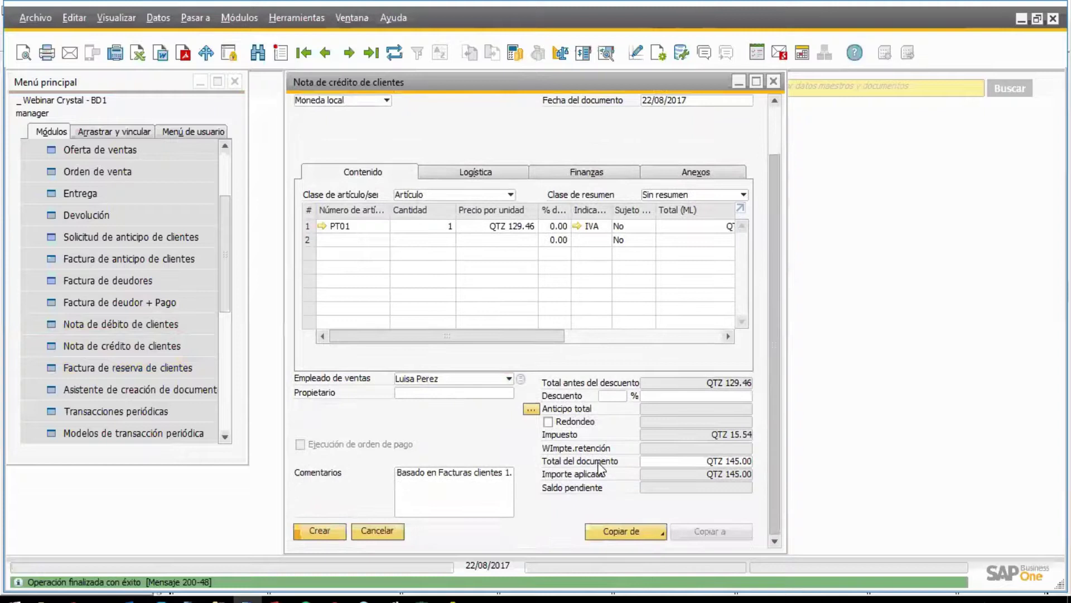
left_click(326, 532)
left_click(375, 328)
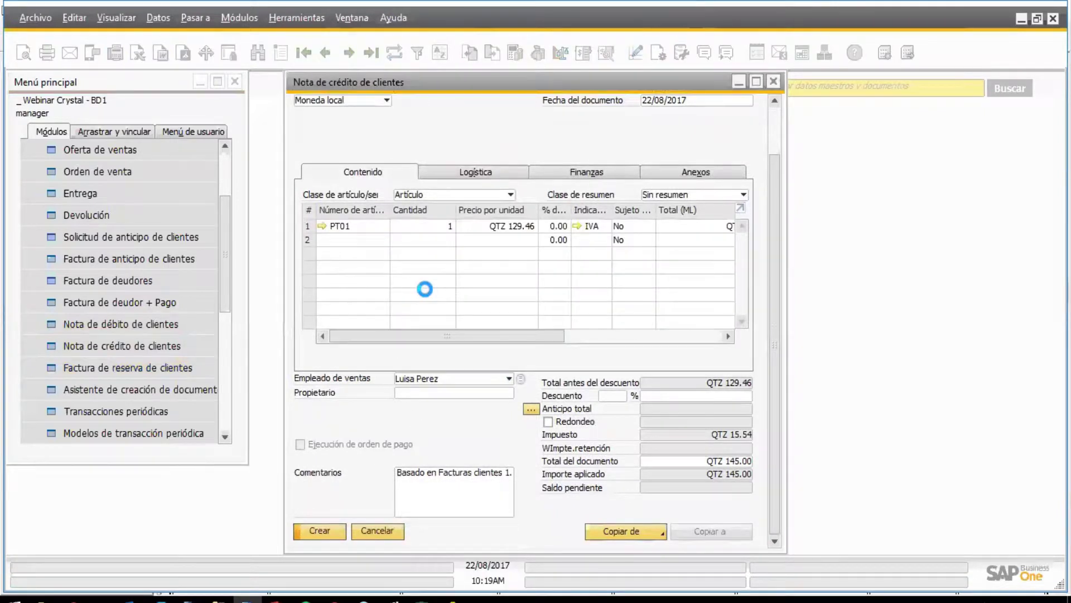
Step: Switch back to SQL Server Management Studio, rerun the procedure and check the last result rows for the credit memo
left_click(217, 599)
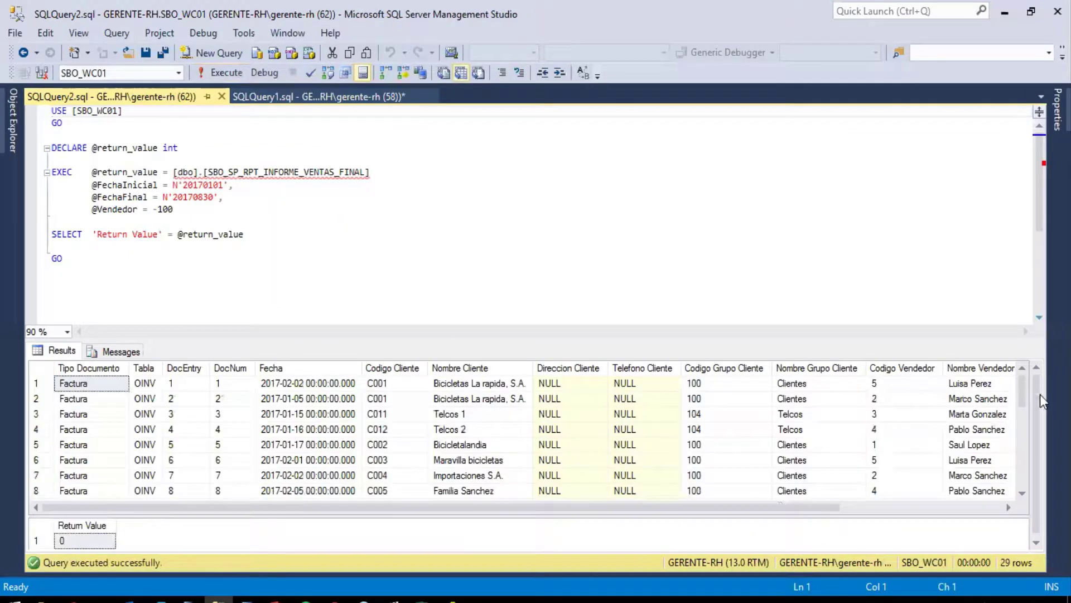
left_click_drag(1023, 409, 1016, 488)
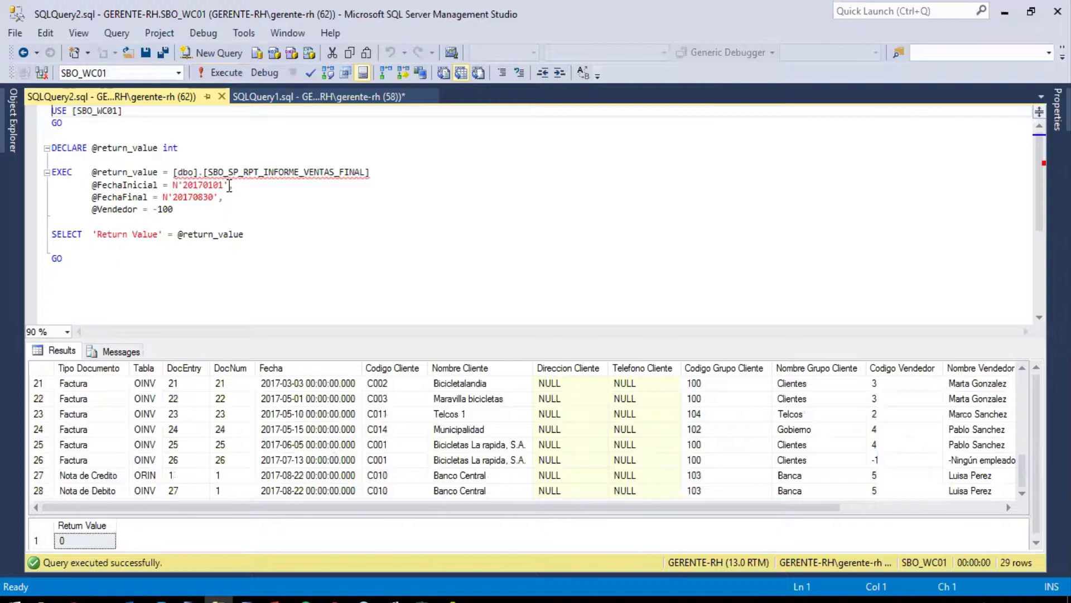
Step: Add 'Order by Fecha' after the credit memo query's filters, just before the procedure's end, and apply the change
left_click(284, 97)
scroll(155, 201, "down", 10)
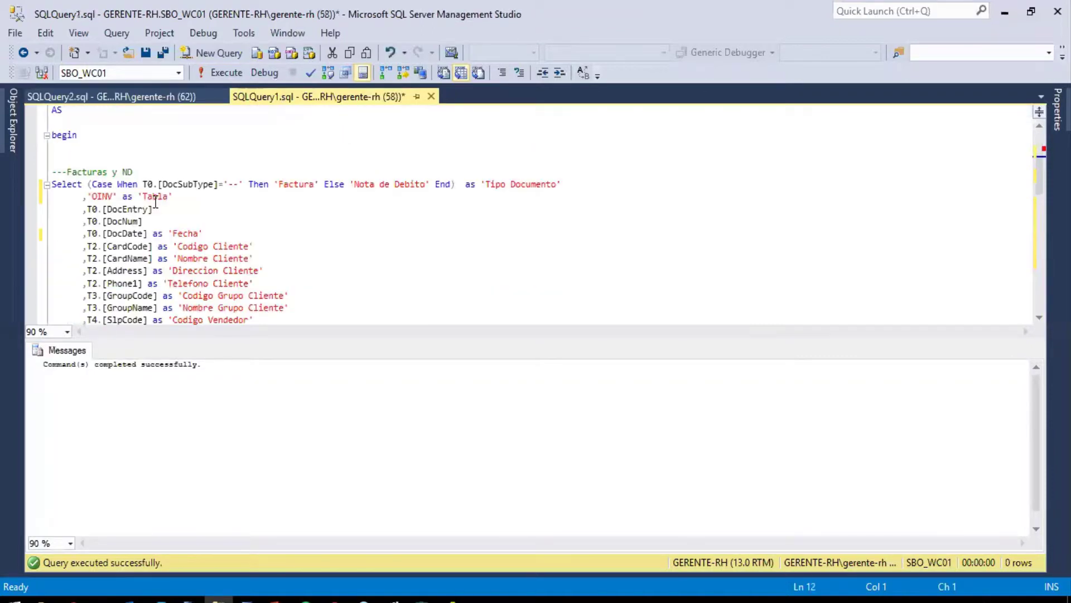
scroll(155, 196, "down", 6)
left_click(103, 197)
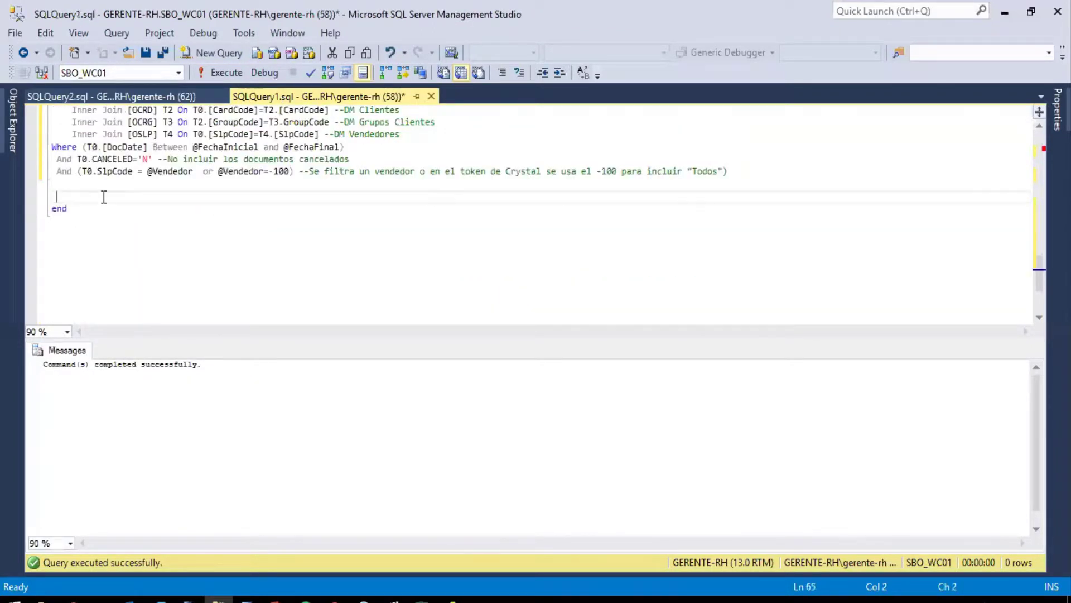
type("Order by")
scroll(300, 248, "up", 6)
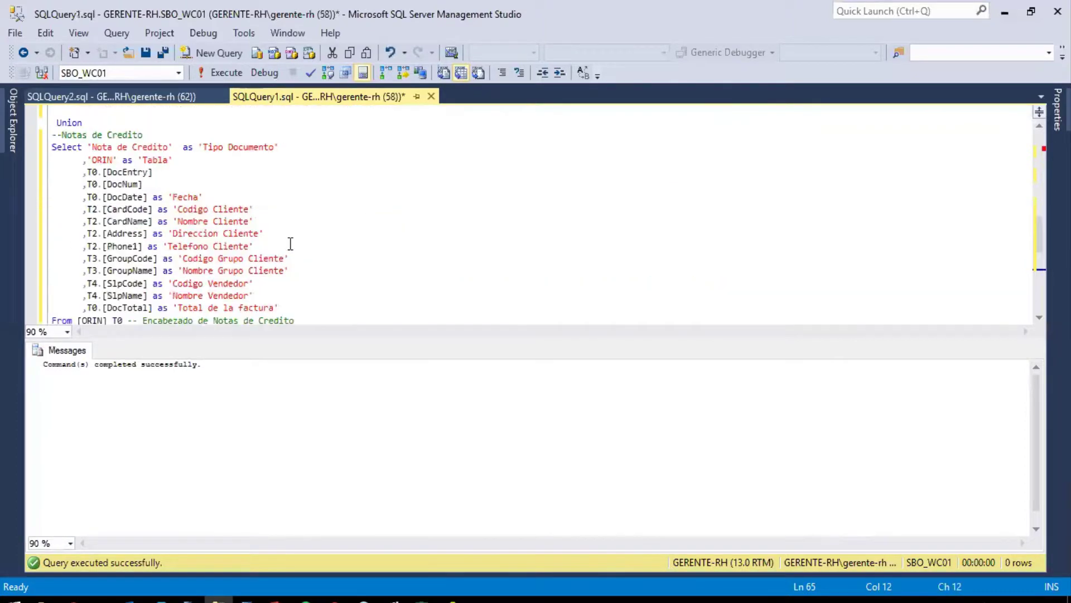
scroll(290, 245, "down", 5)
type("F")
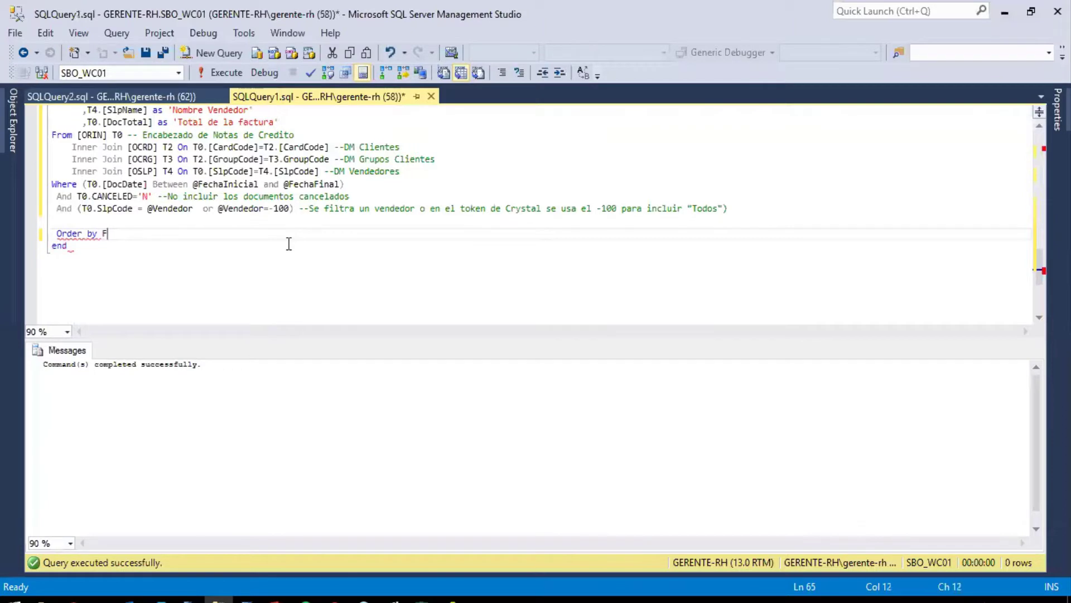
key("BackSpace")
type("Fecha")
key("Escape")
left_click(186, 97)
key("F5")
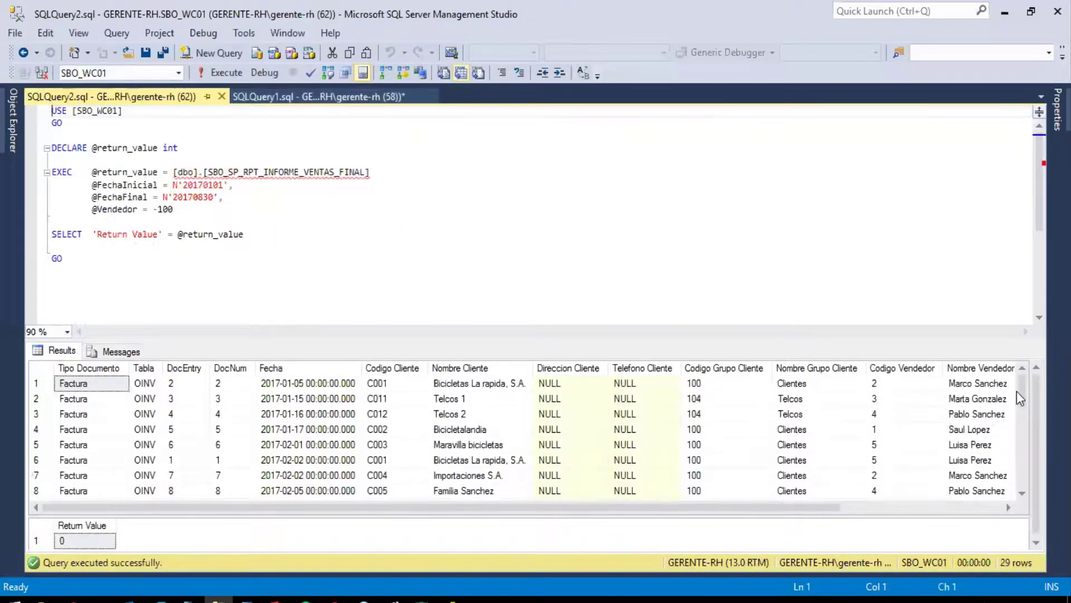
left_click_drag(1024, 390, 1023, 489)
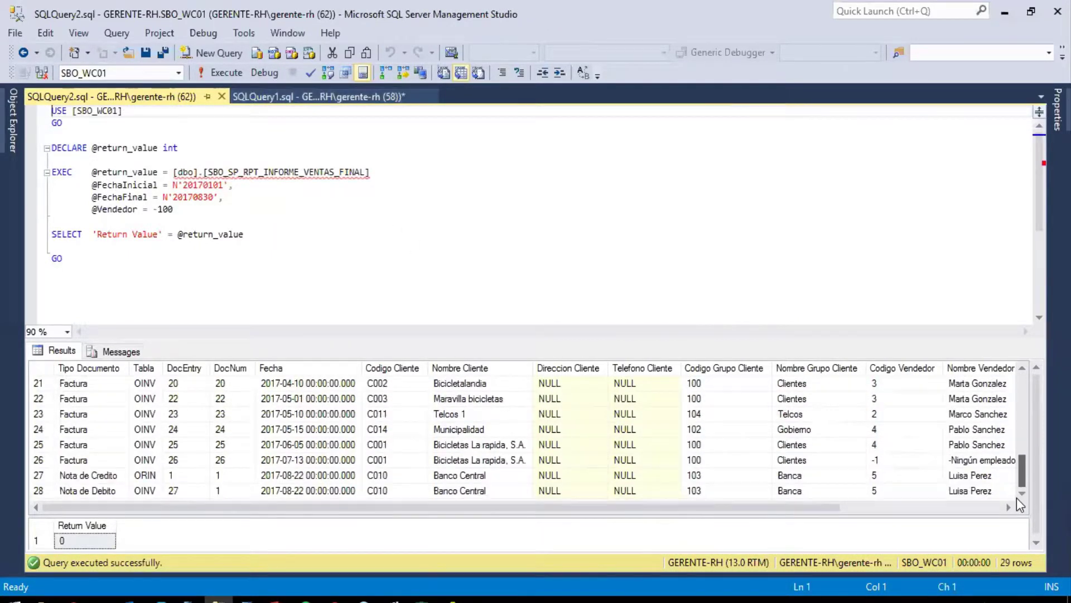
left_click_drag(1024, 440, 1027, 349)
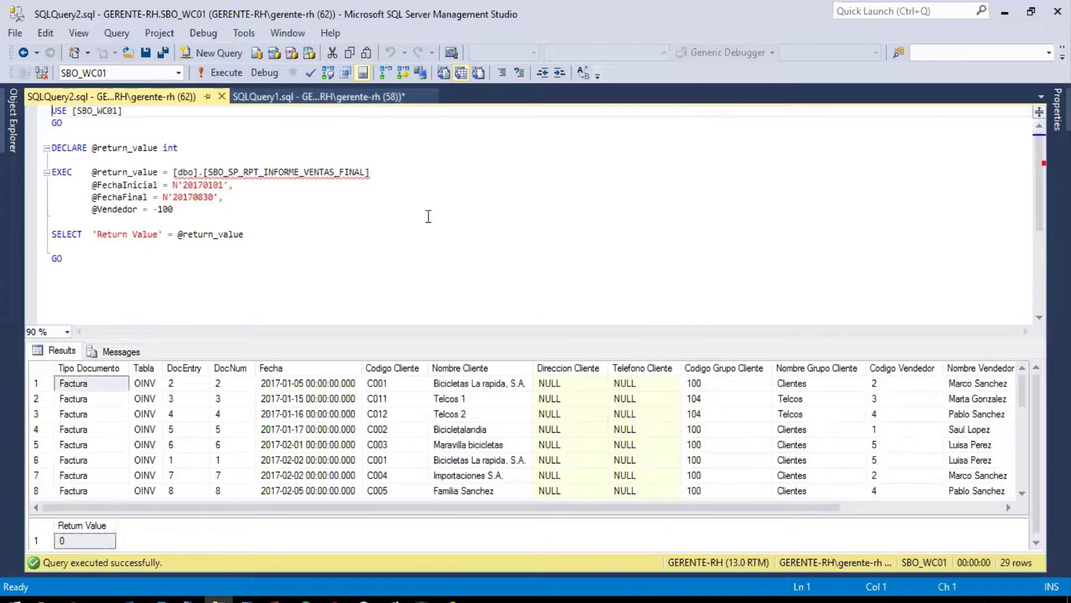
Step: Complete the Order by clause in the stored procedure script so it reads [Fecha], [Tipo Documento]
left_click(342, 98)
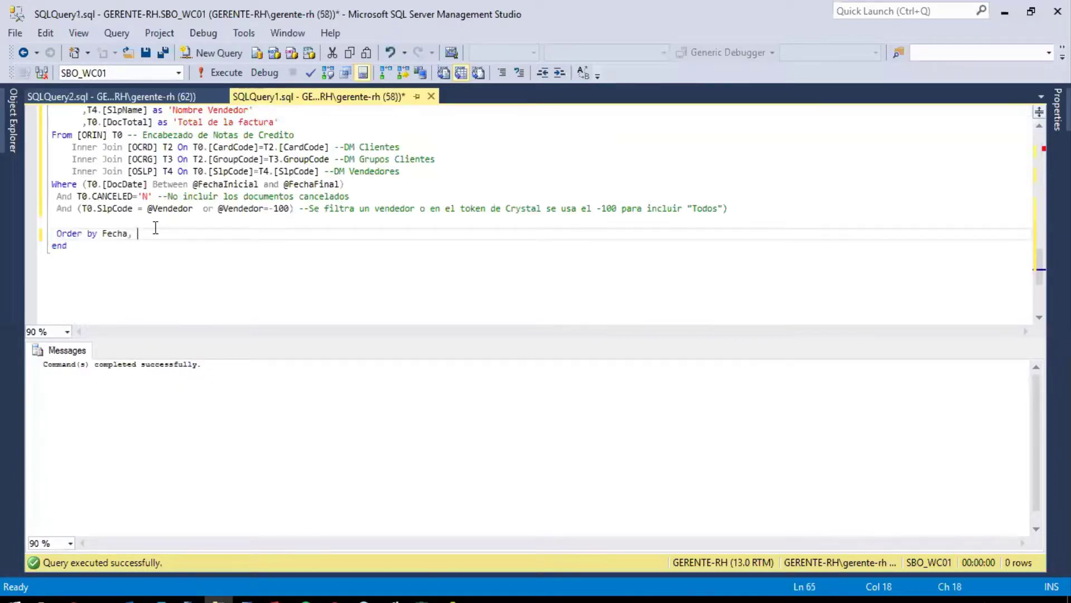
type("Tipo")
key("Tab")
left_click(102, 233)
type("[")
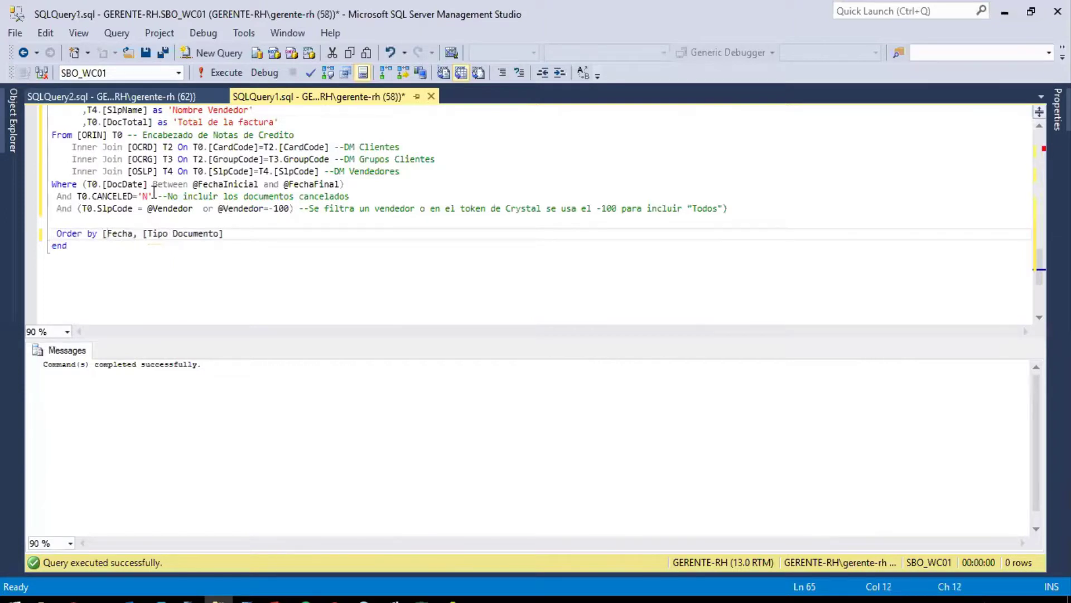
left_click(132, 237)
type("]")
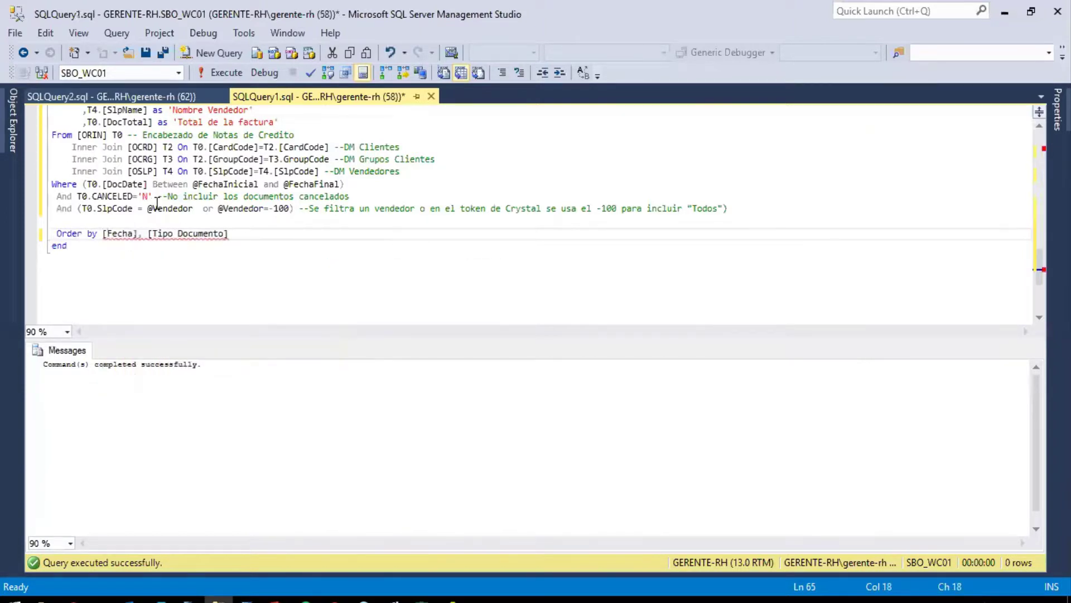
Step: Rerun the query that executes SBO_SP_RPT_INFORME_VENTAS_FINAL and check the last result rows against the procedure script
left_click(189, 95)
left_click(223, 73)
left_click_drag(1021, 400, 1020, 493)
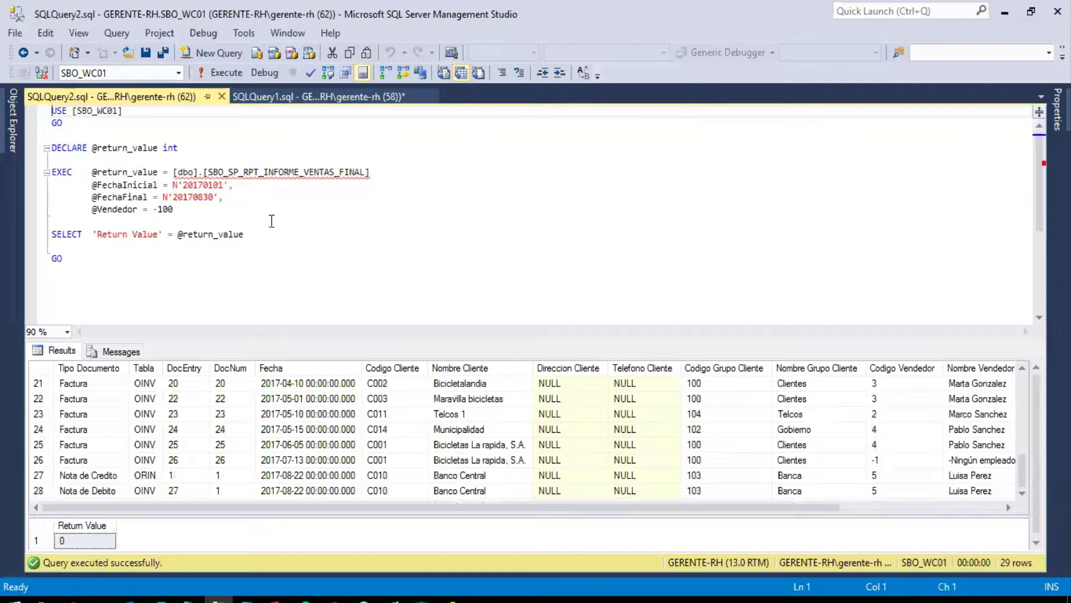
left_click(254, 97)
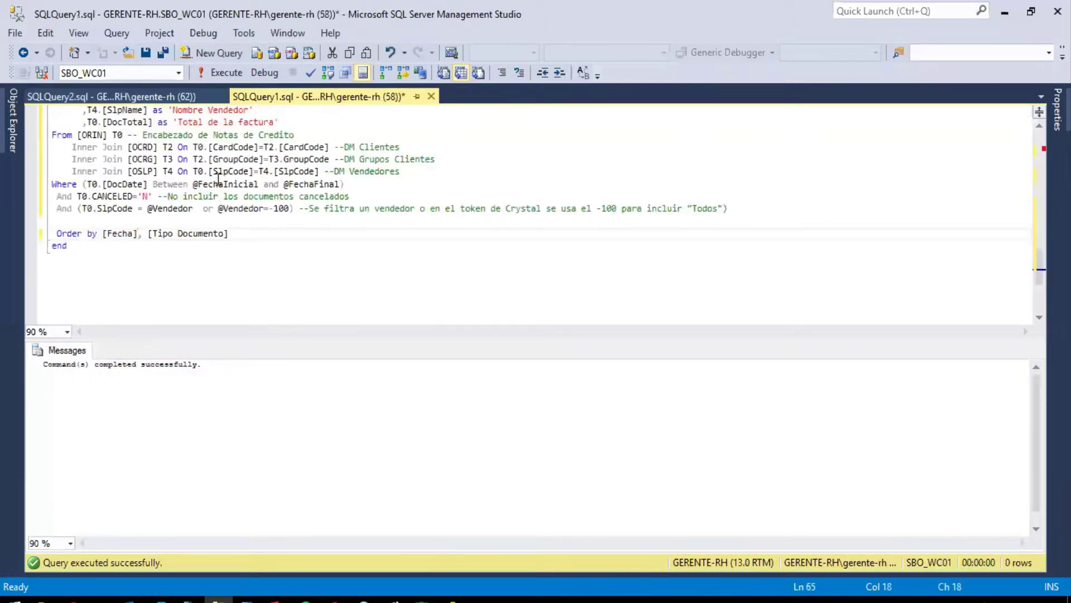
left_click(175, 95)
Step: Examine the Nota de Credito row's table, document number, date and invoice total in the results
left_click(146, 399)
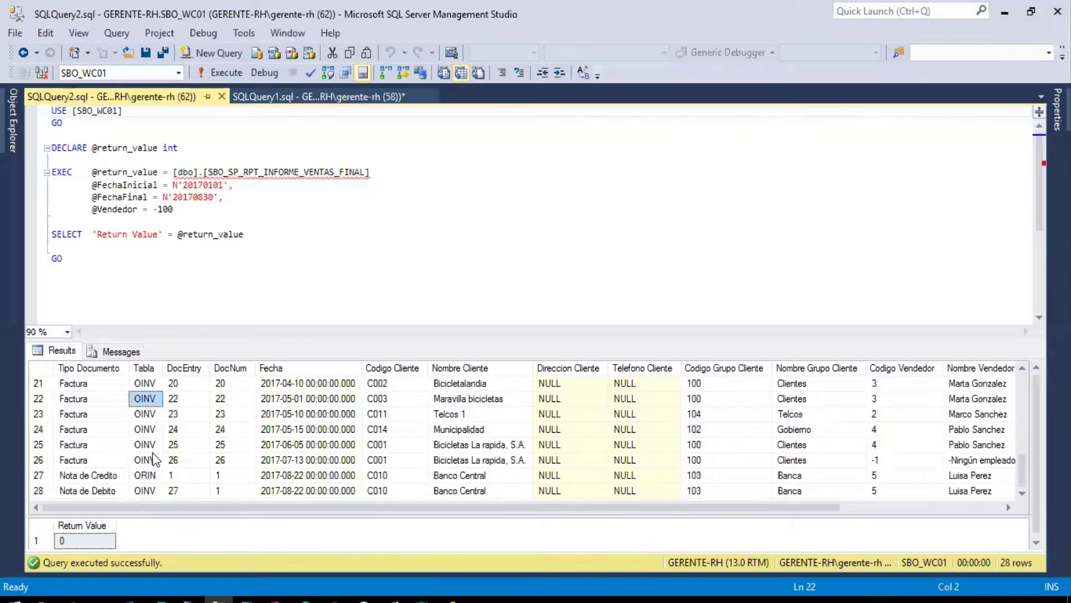
left_click(145, 475)
left_click(111, 479)
left_click(176, 478)
left_click(226, 478)
left_click(272, 479)
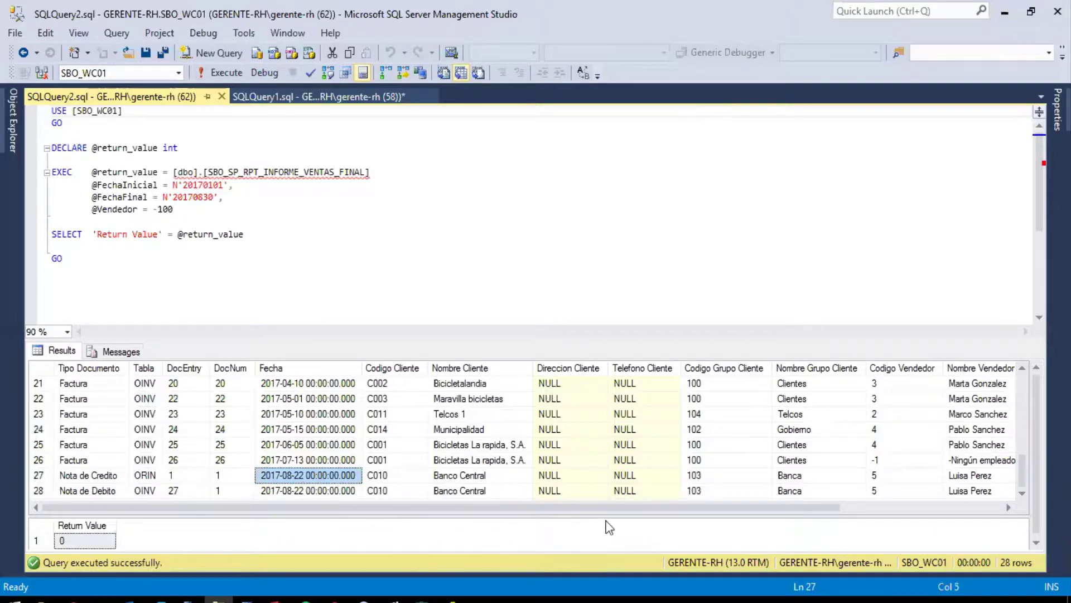
left_click_drag(808, 505, 971, 505)
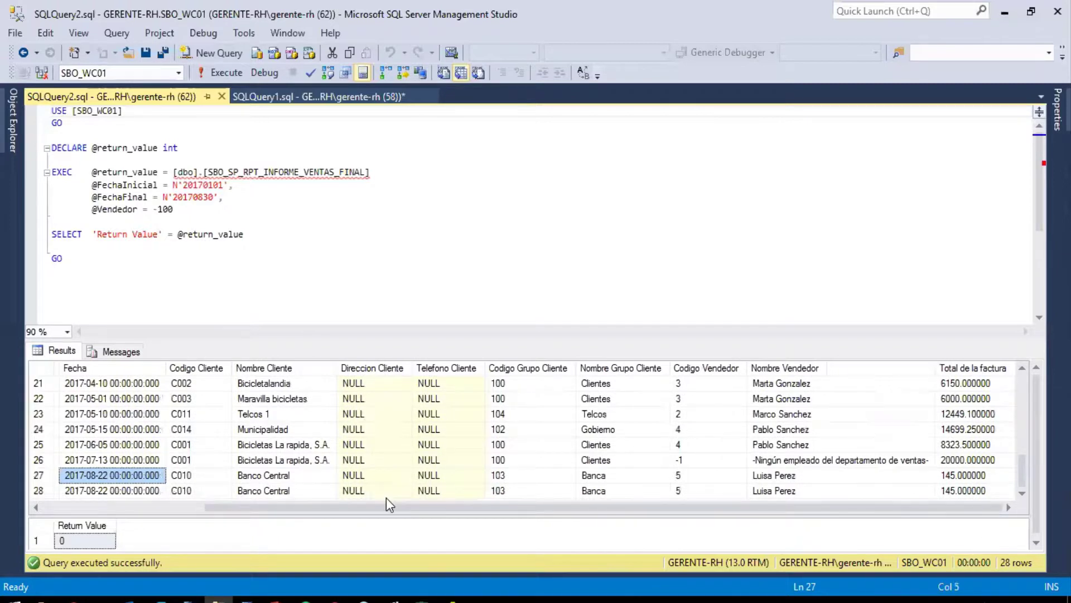
Step: Launch SAP Crystal Reports for SAP Business One and start the standard report creation wizard
key("super")
type("cry")
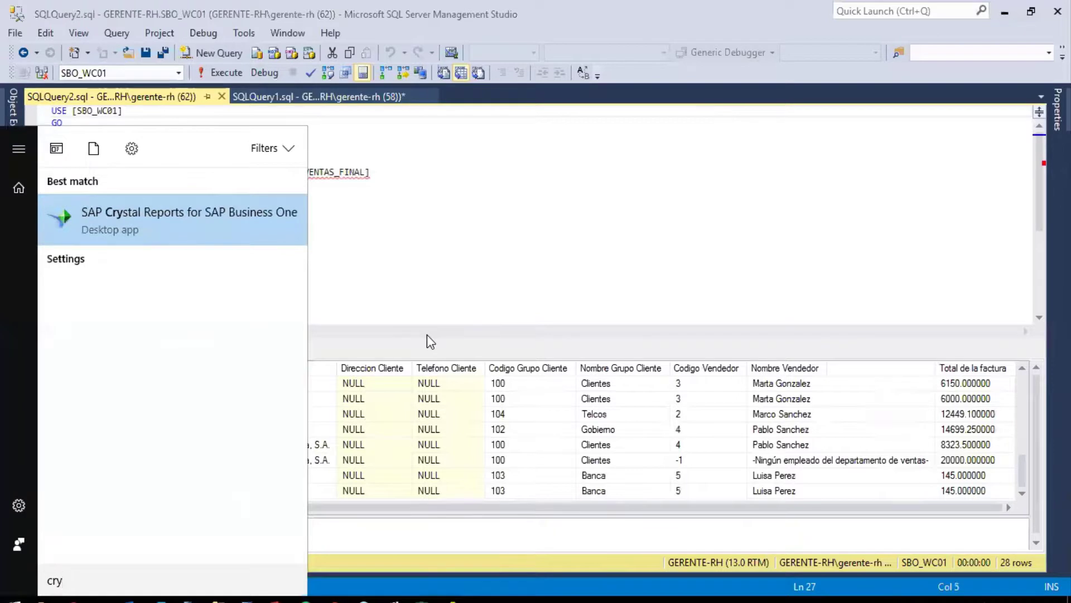
key("Return")
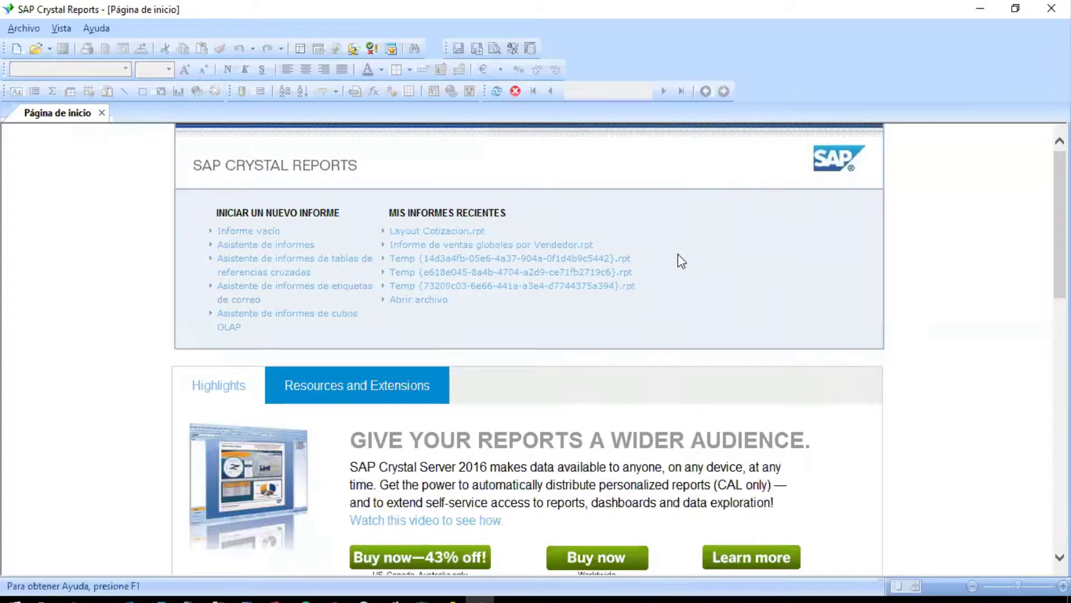
left_click(278, 246)
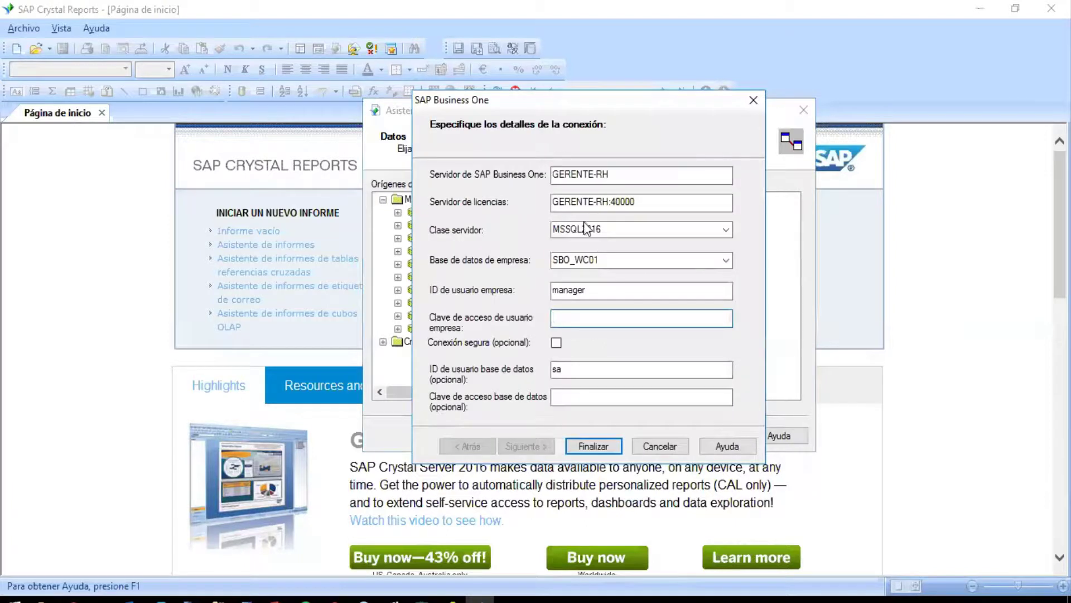
Step: Enter the company user password and the database password, and complete the connection to SBO_WC01
type("1••••••")
key("Tab")
left_click(580, 400)
type("••••••")
left_click(614, 448)
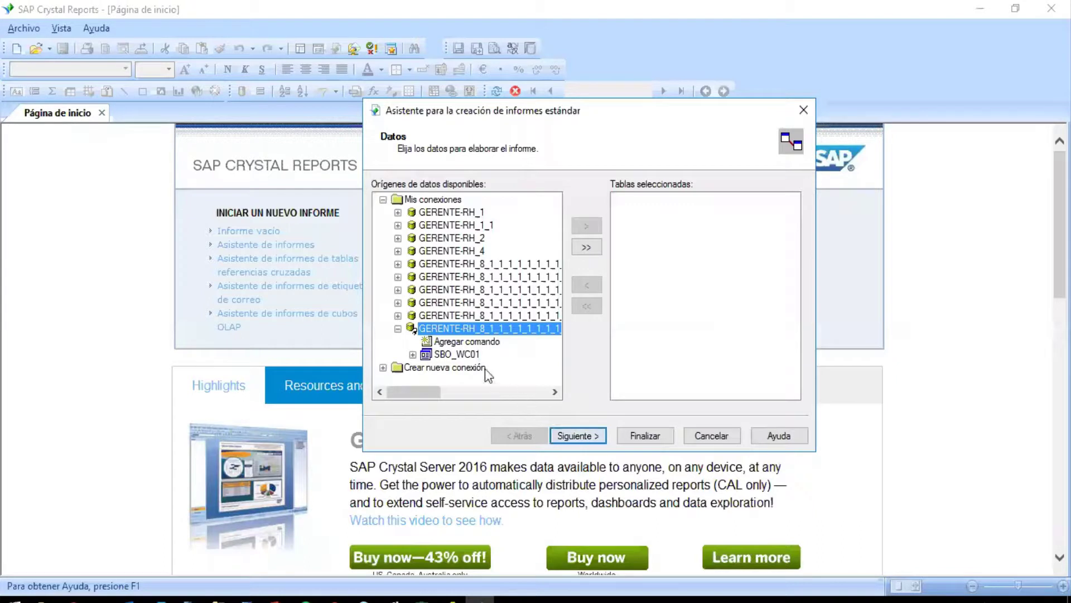
Step: Add the stored procedure SBO_SP_RPT_INFORME_VENTAS_FINAL from the dbo schema of SBO_WC01 as the report's data source
left_click(416, 357)
left_click(413, 354)
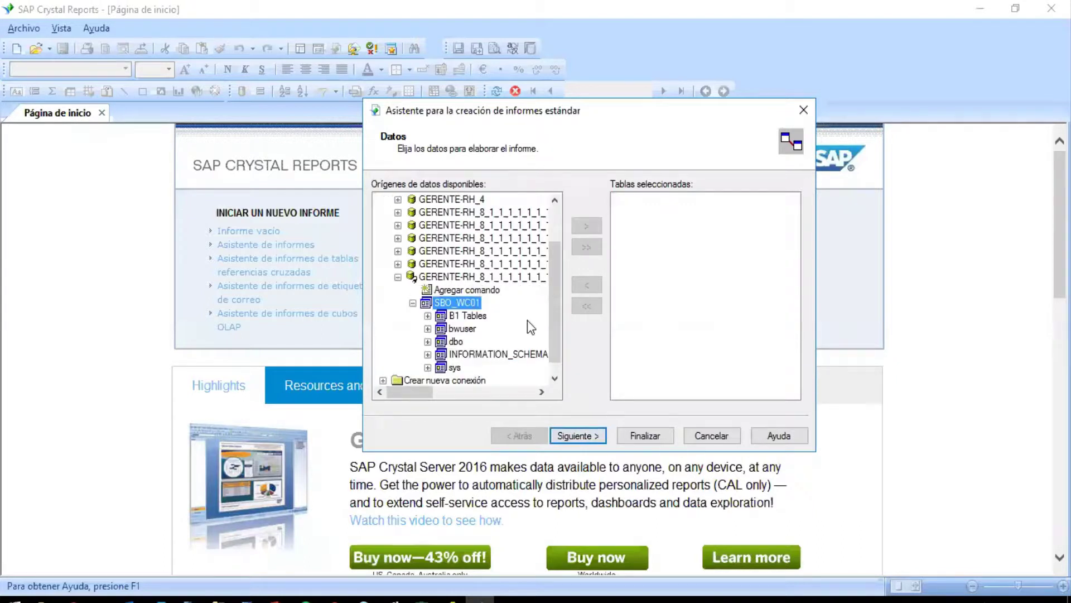
left_click(455, 342)
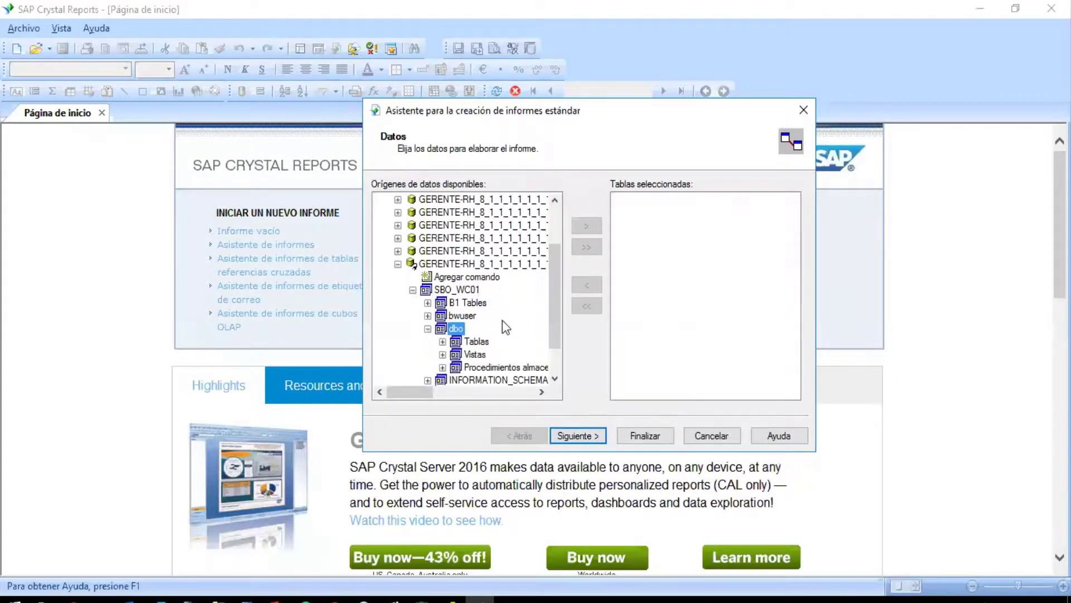
double_click(496, 330)
scroll(502, 323, "down", 15)
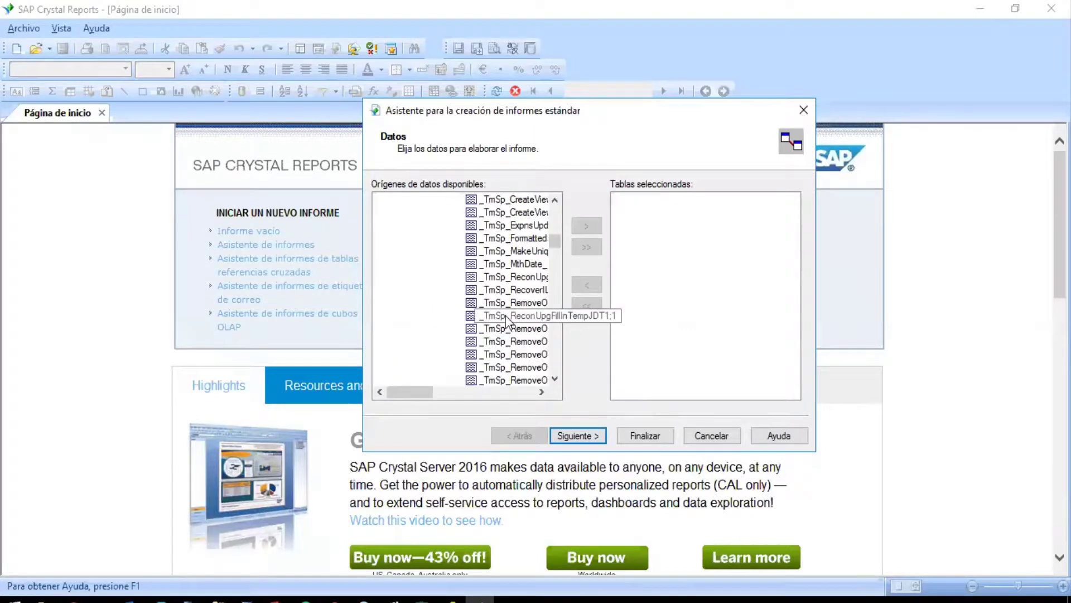
scroll(505, 319, "down", 2)
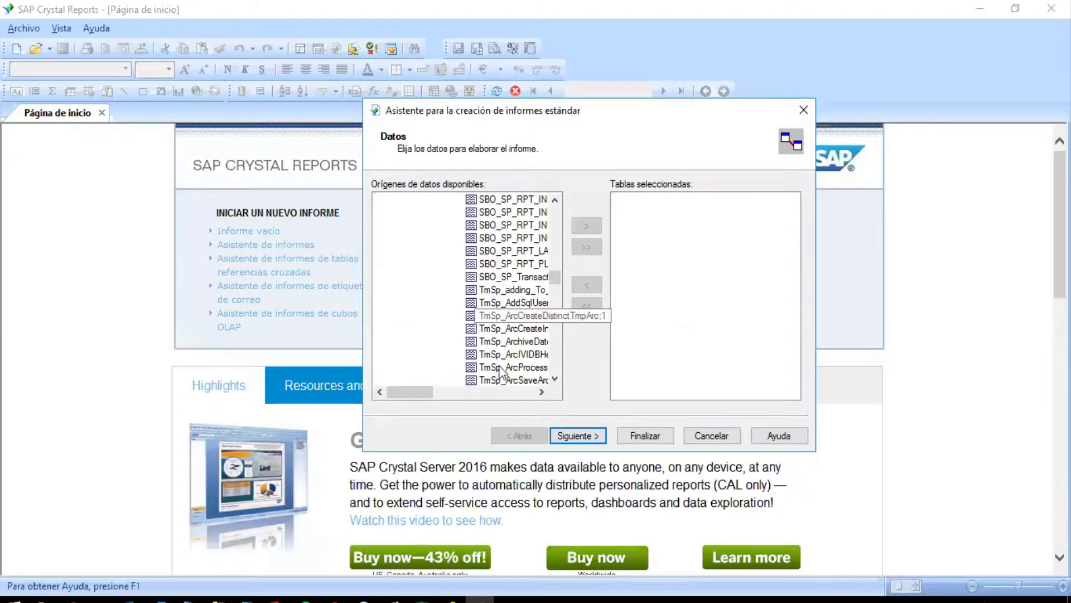
mouse_move(426, 390)
left_mouse_down()
mouse_move(507, 396)
mouse_move(435, 393)
left_mouse_up()
left_click(496, 226)
left_click(586, 225)
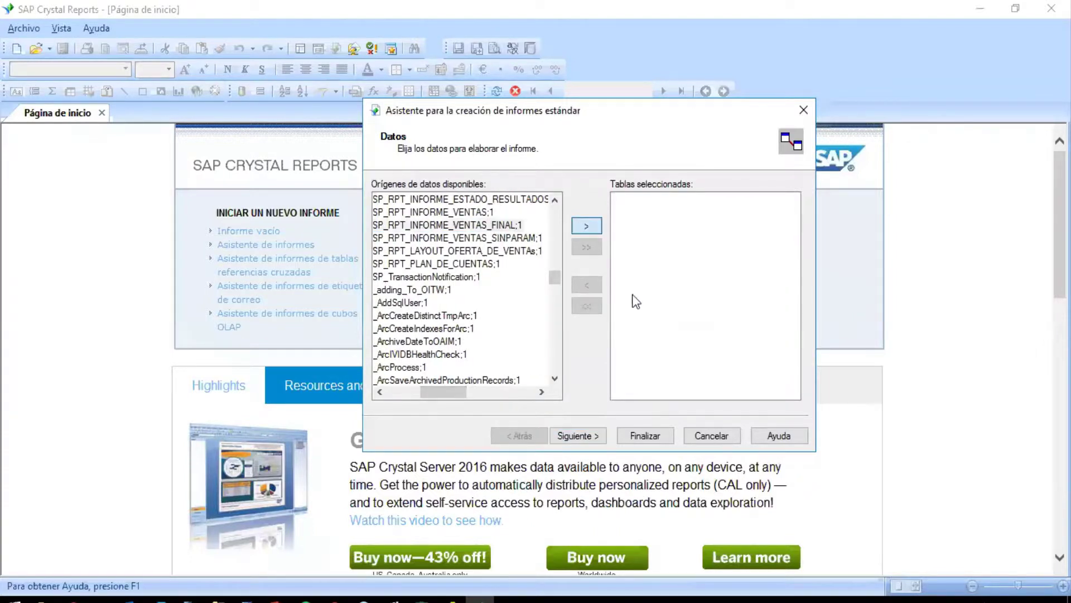
left_click(501, 177)
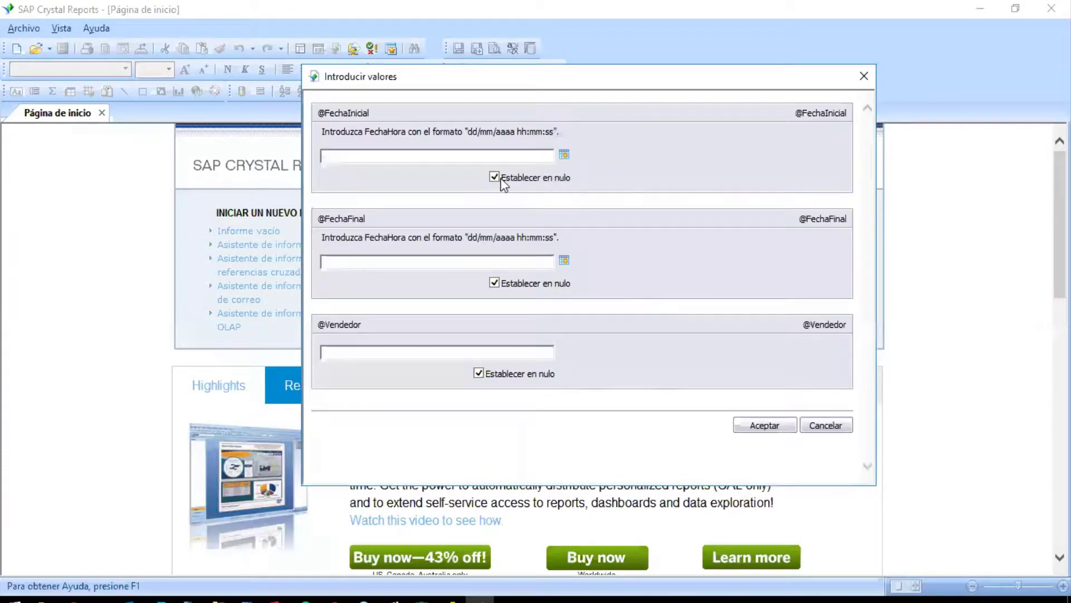
left_click(564, 154)
double_click(606, 204)
key("Left")
key("BackSpace")
type("1")
left_click(564, 266)
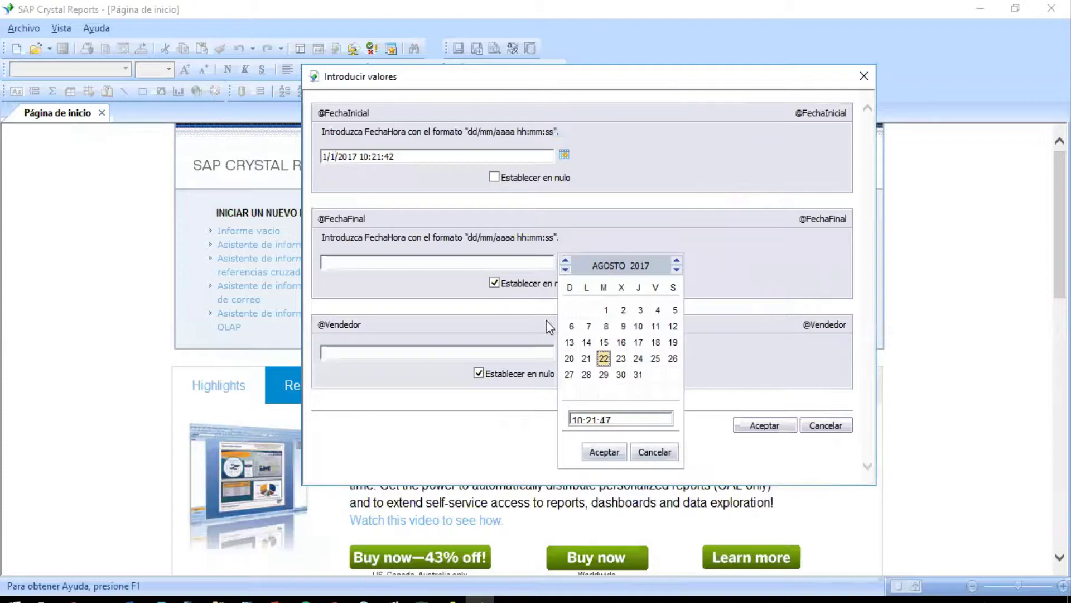
left_click(606, 360)
left_click(494, 284)
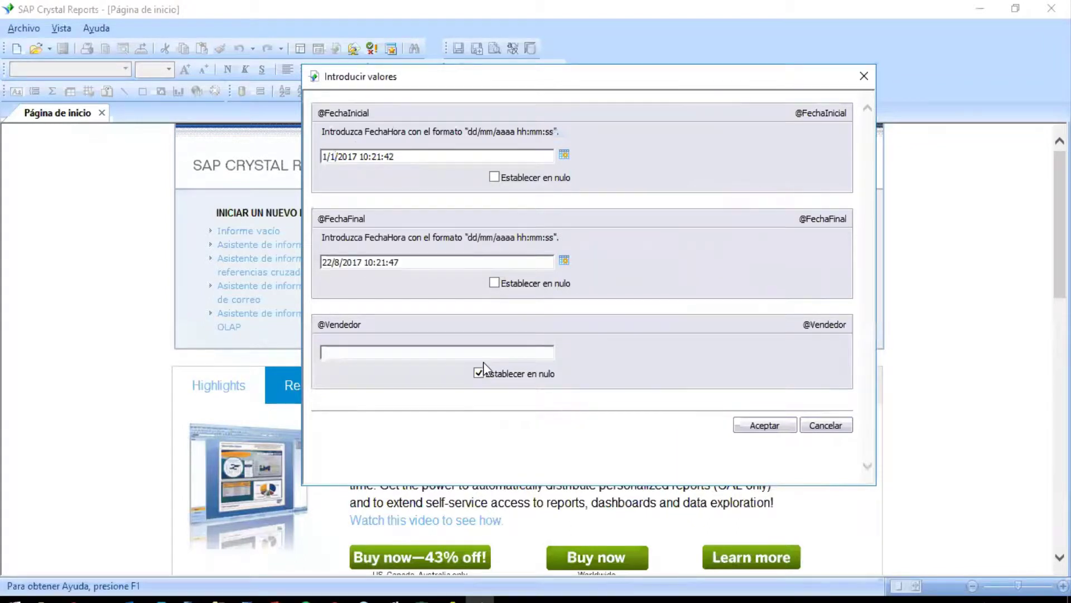
left_click(485, 355)
left_click(770, 426)
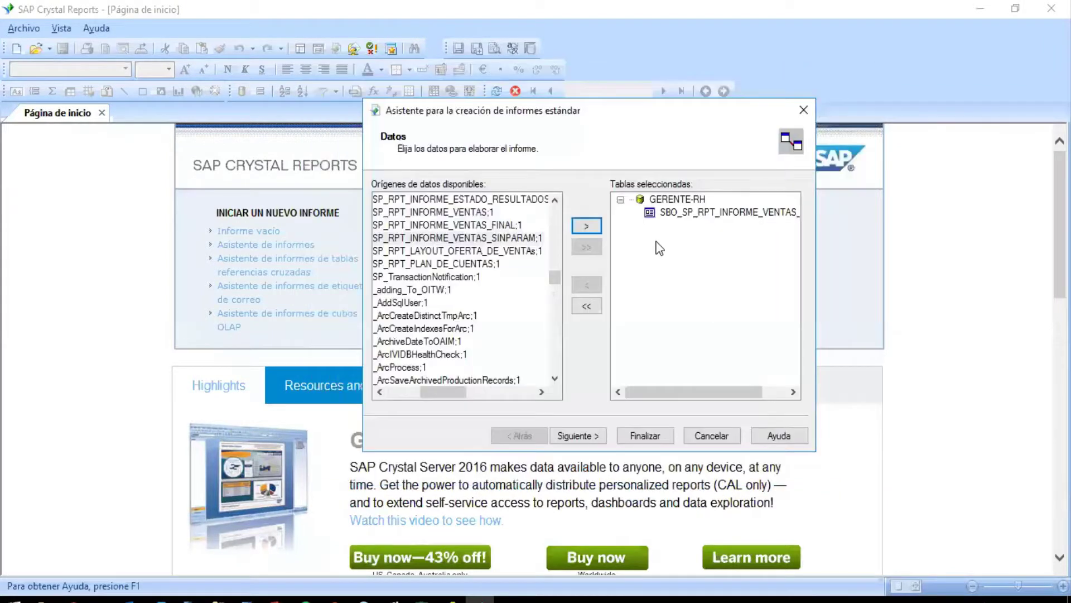
Step: Choose DocNum, Fecha, Nombre Cliente, Nombre Vendedor, Codigo Vendedor and Total de la factura as the fields to display in the report
left_click(576, 436)
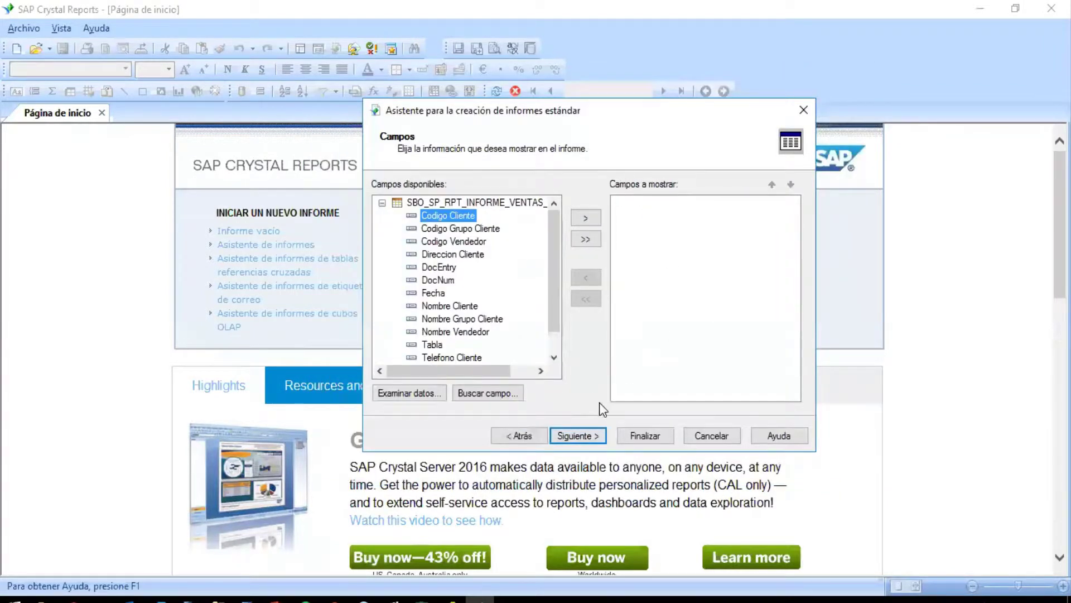
left_click_drag(551, 289, 549, 333)
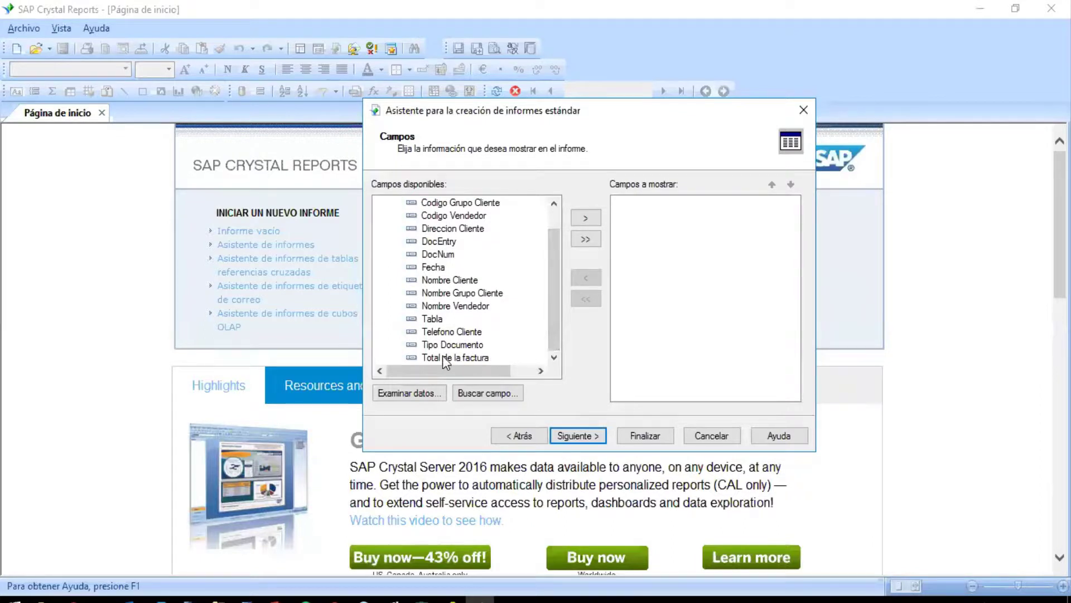
left_click(444, 258)
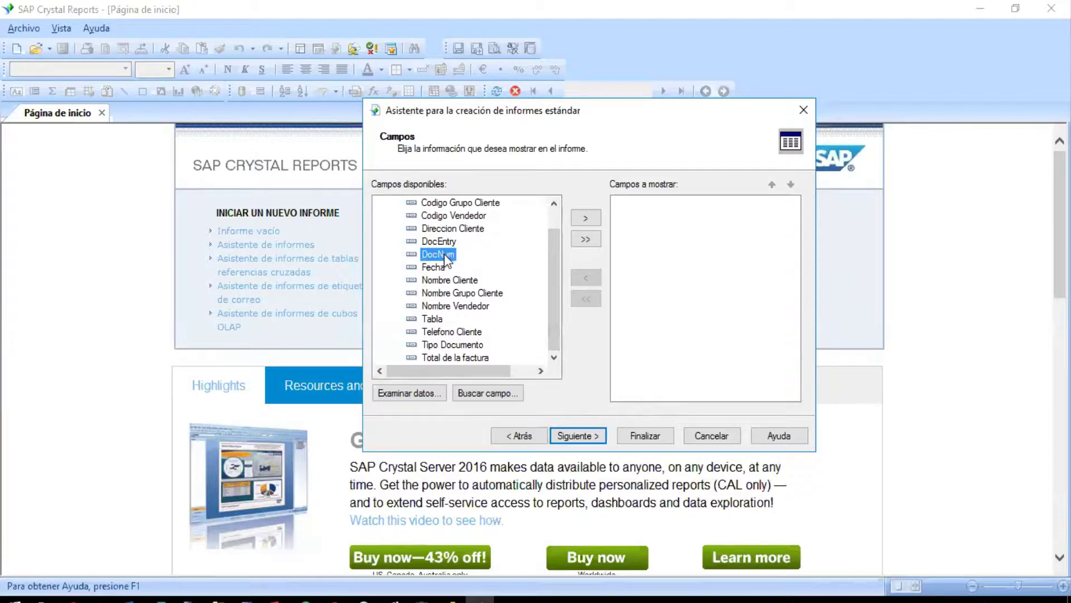
scroll(460, 284, "up", 1)
scroll(464, 291, "down", 1)
double_click(455, 357)
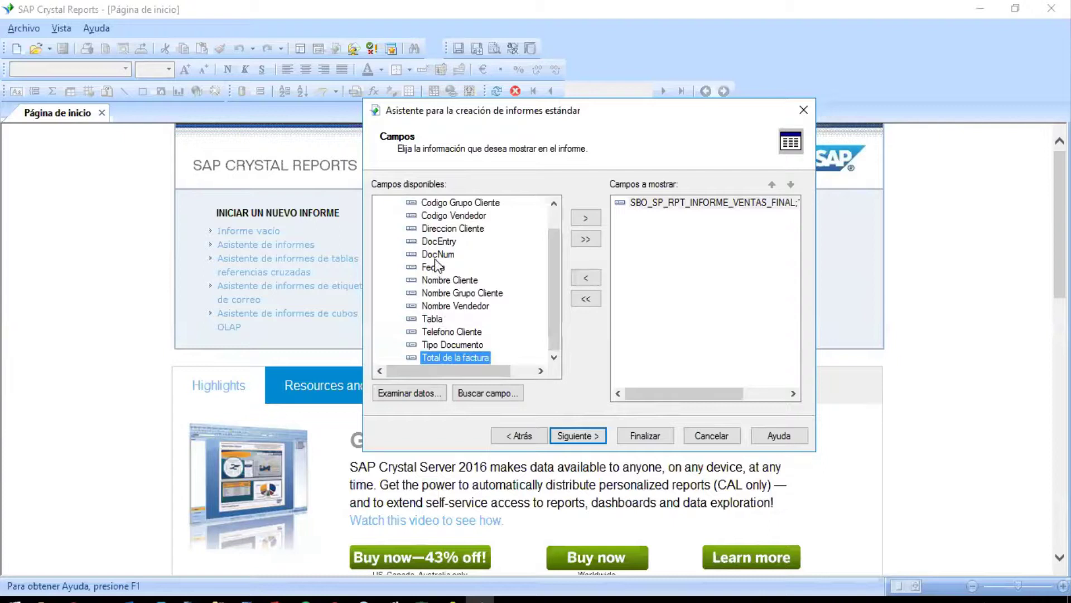
double_click(442, 267)
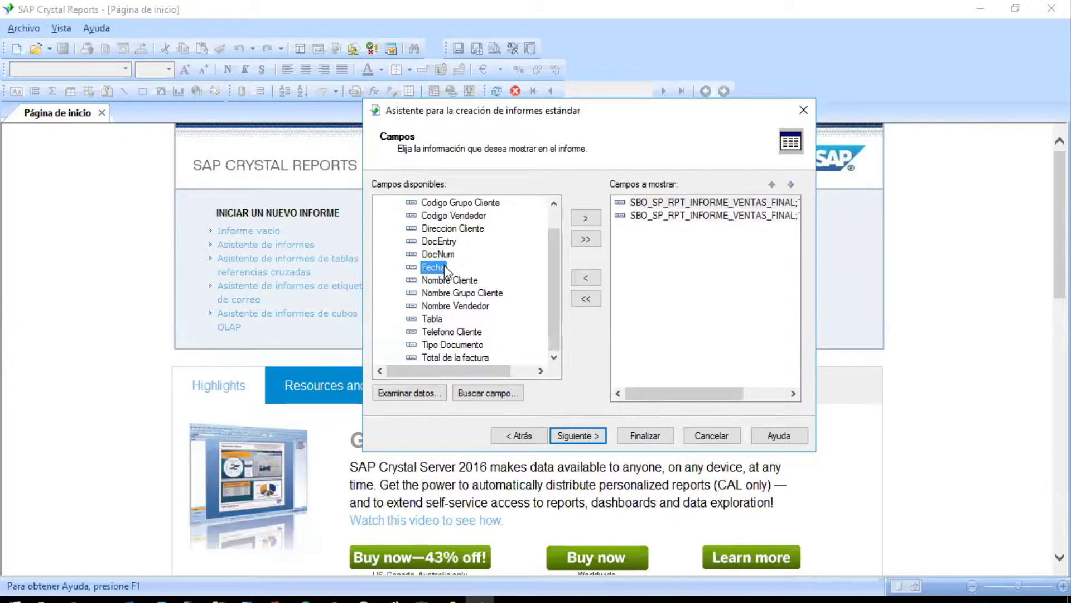
double_click(445, 277)
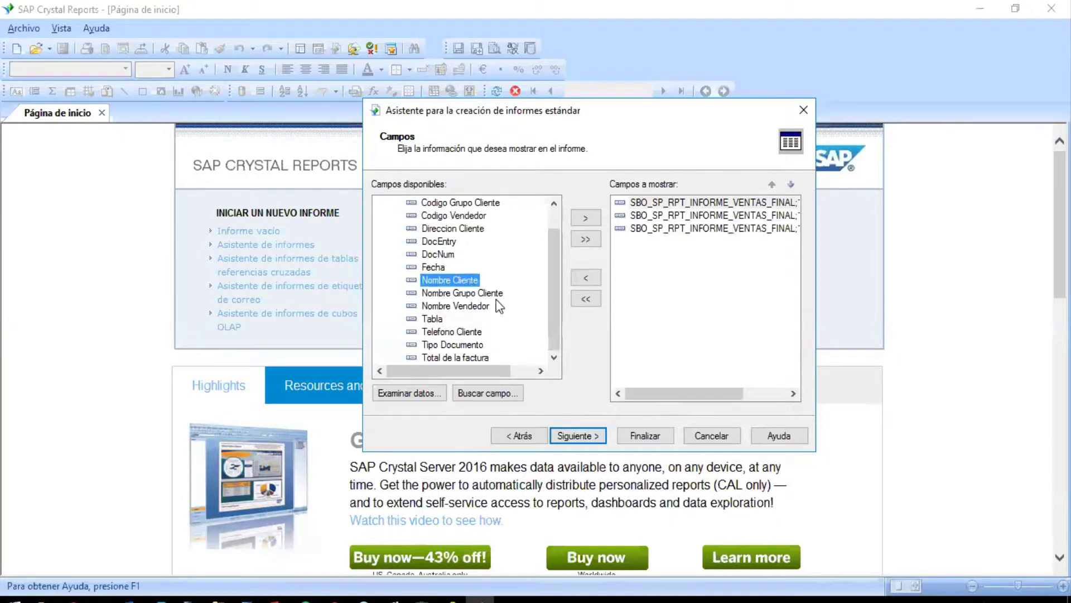
double_click(464, 294)
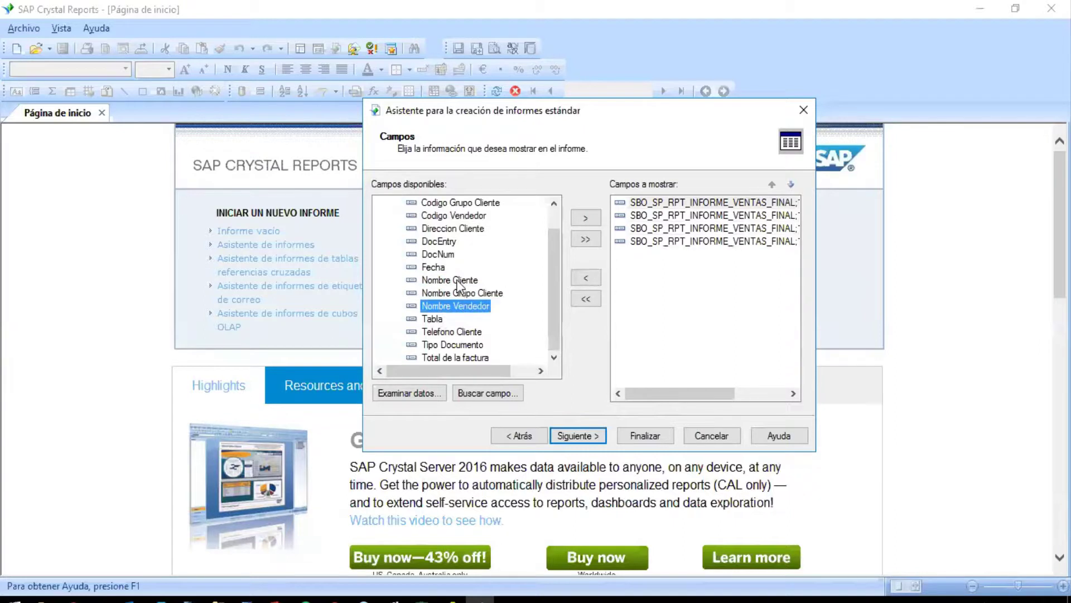
double_click(457, 281)
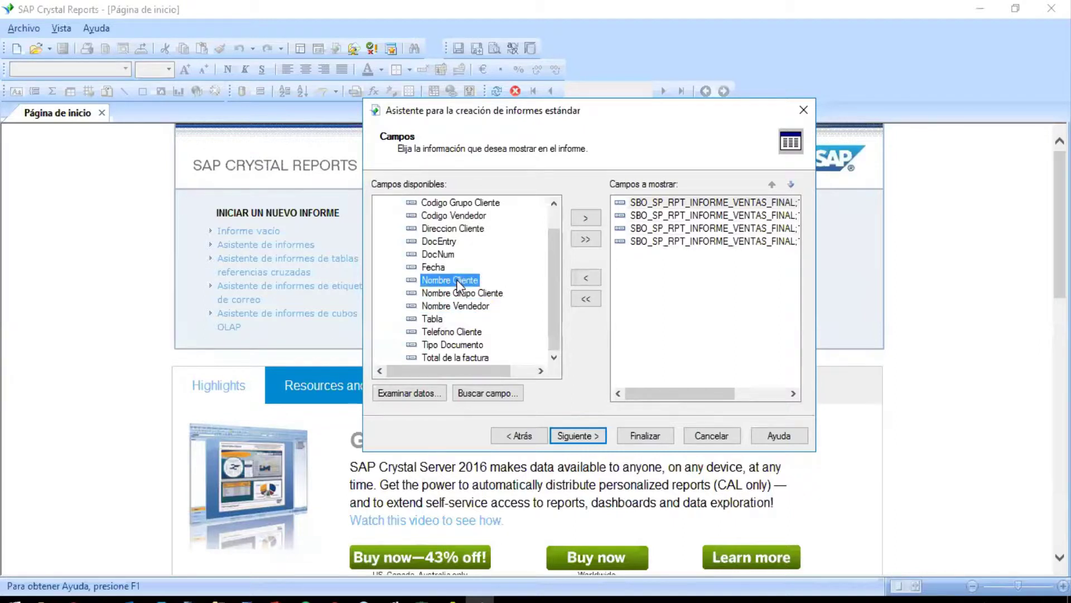
double_click(468, 359)
left_click(575, 434)
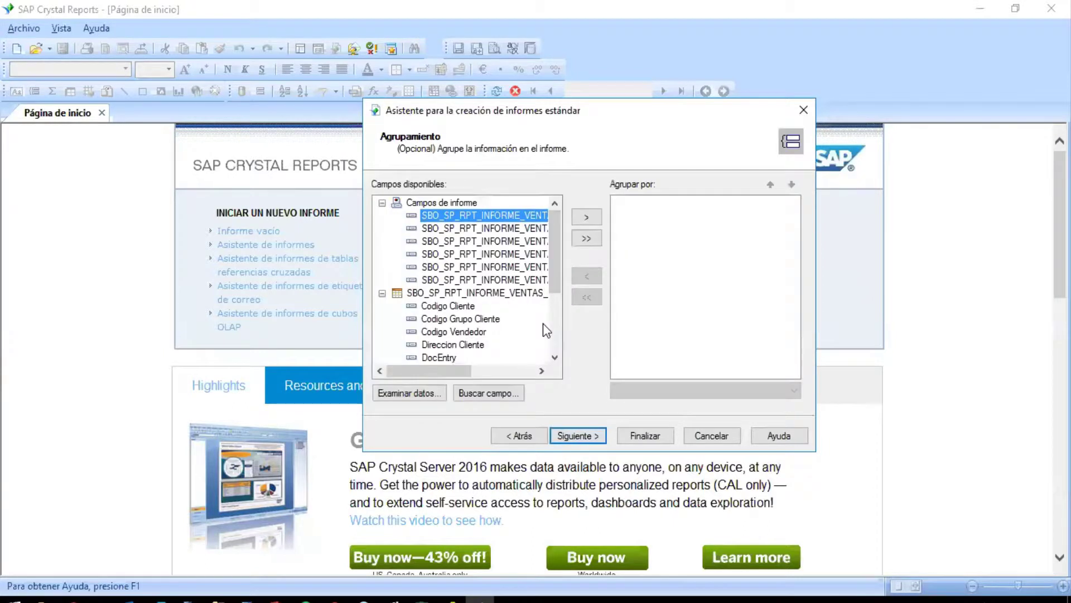
Step: Group the report by Codigo Vendedor in ascending order
left_click_drag(555, 293, 555, 316)
left_click(453, 306)
left_click(586, 217)
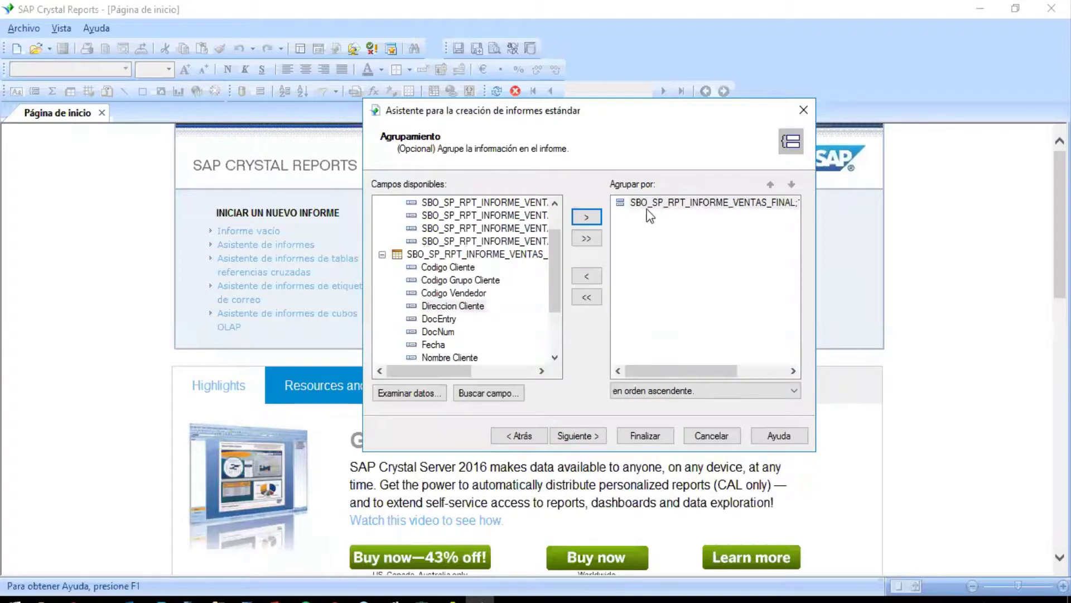
left_click(648, 210)
Step: Remove the Codigo Vendedor and DocNum sums from the summaries, keeping only the Total de la factura sum, and continue to group sorting
left_click(576, 435)
left_click_drag(661, 344, 769, 350)
left_click(750, 216)
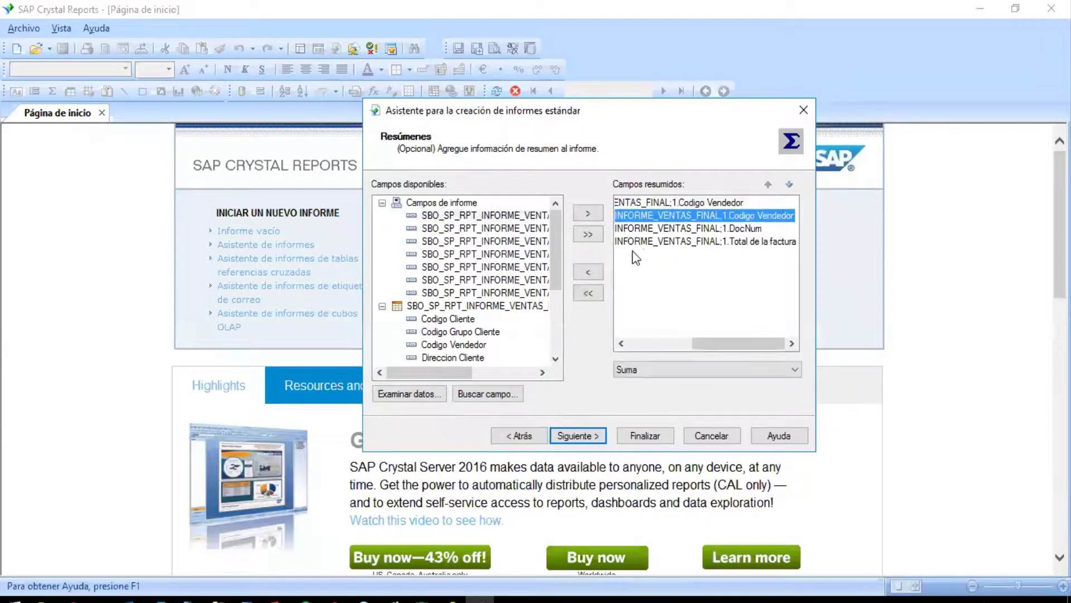
left_click(587, 273)
left_click(741, 218)
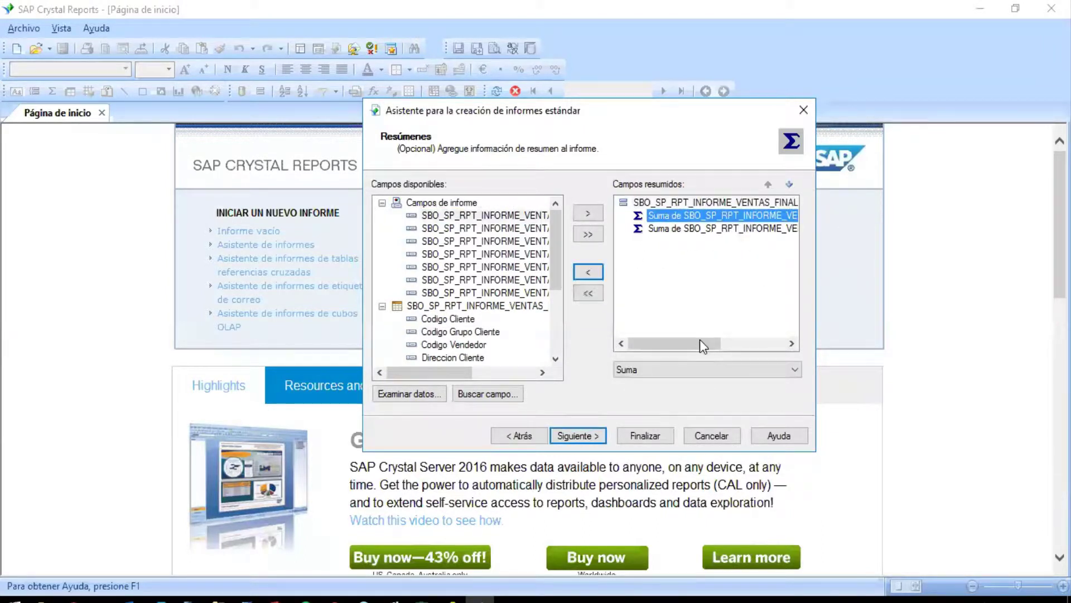
scroll(700, 341, "right", 5)
left_click(588, 272)
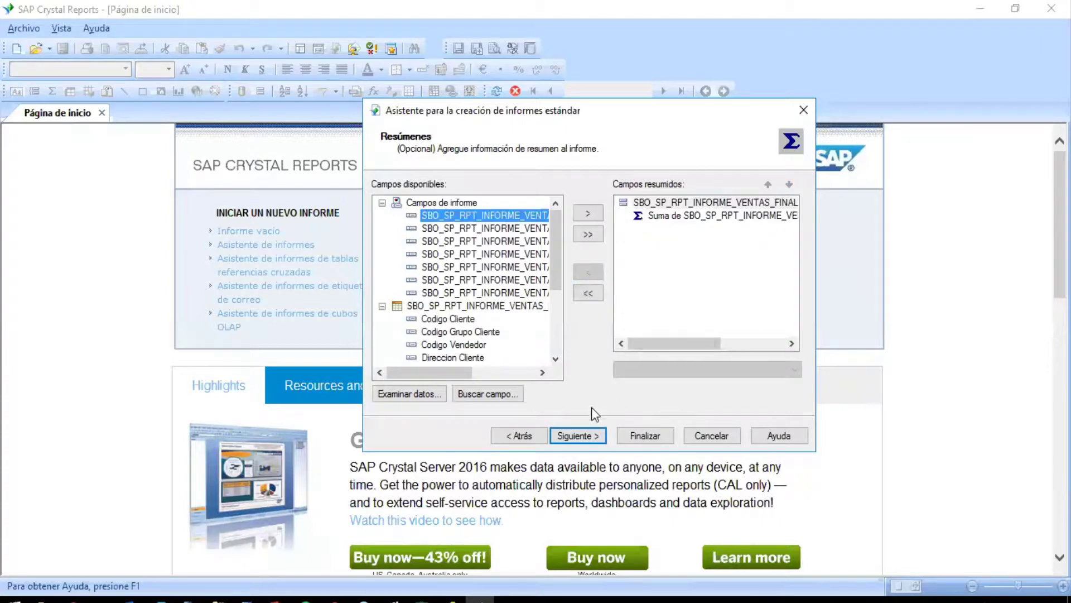
left_click(581, 436)
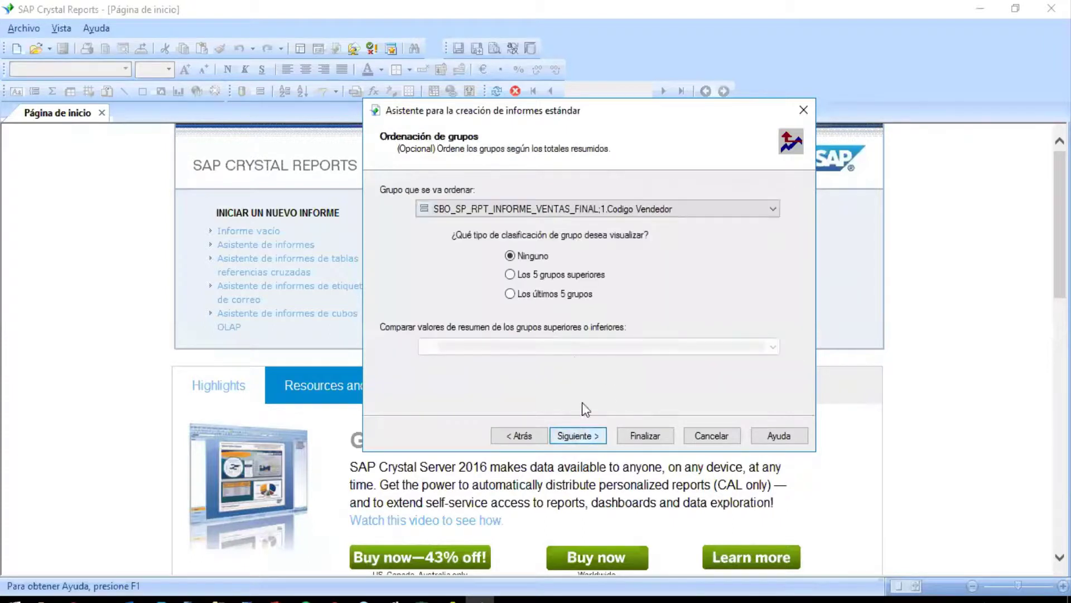
Step: Continue to the template selection without group ranking, a chart or record filters
left_click(583, 435)
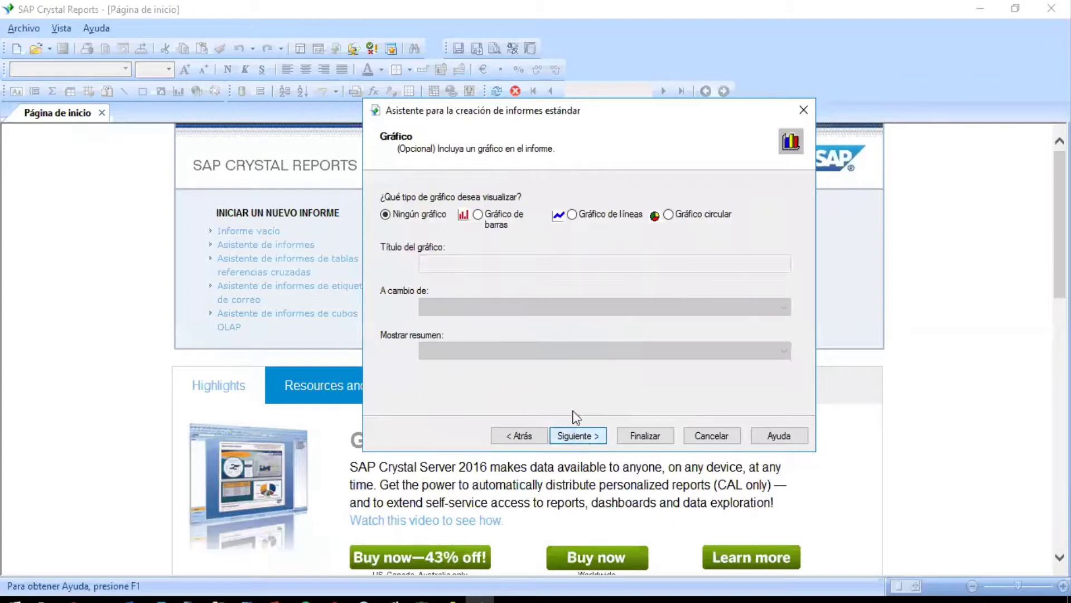
left_click(592, 435)
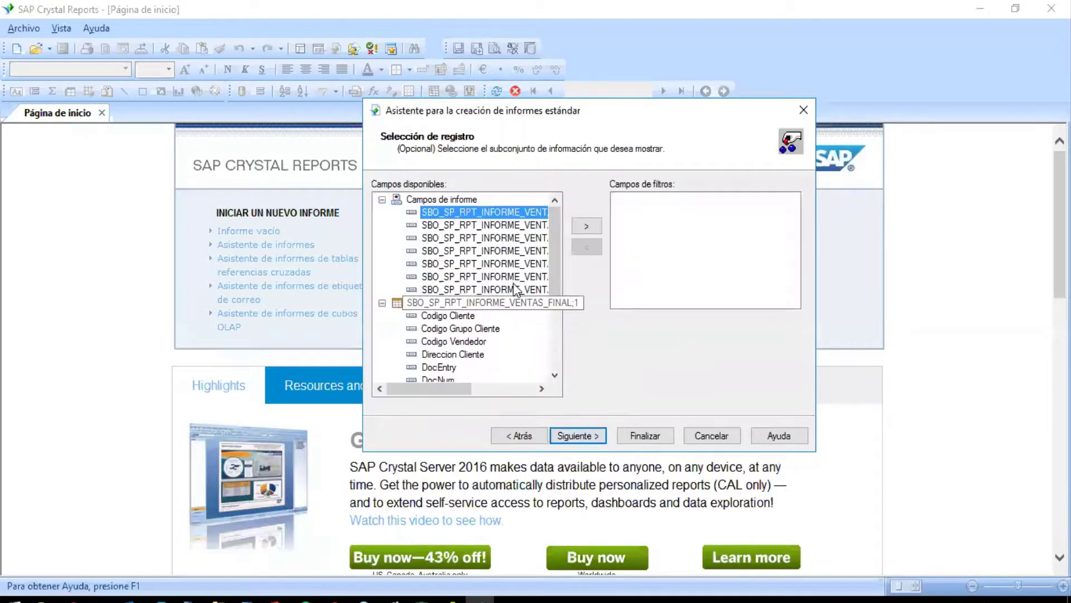
left_click(591, 436)
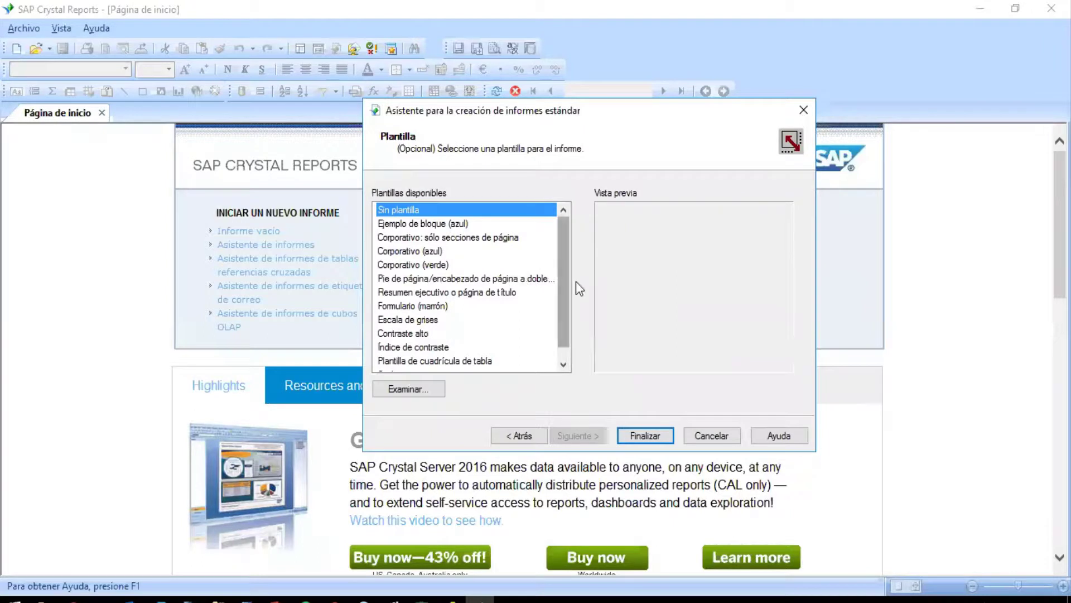
Step: Apply Plantilla IGT.rpt from the Ejemplos folder as the report template and finish the wizard
scroll(563, 285, "down", 1)
left_click(418, 389)
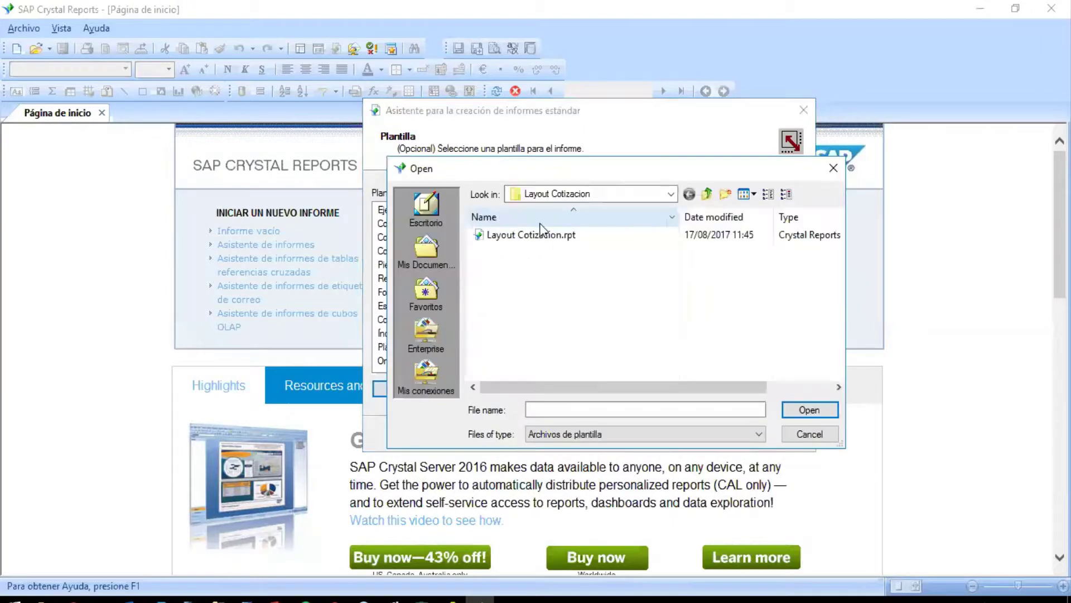
left_click(708, 193)
left_click(530, 264)
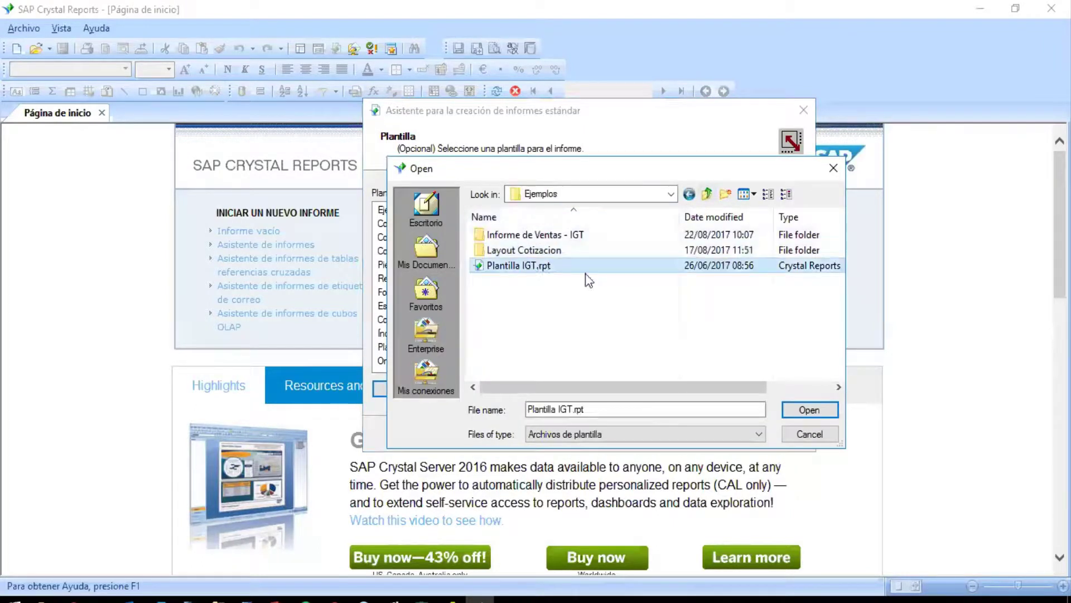
left_click(809, 409)
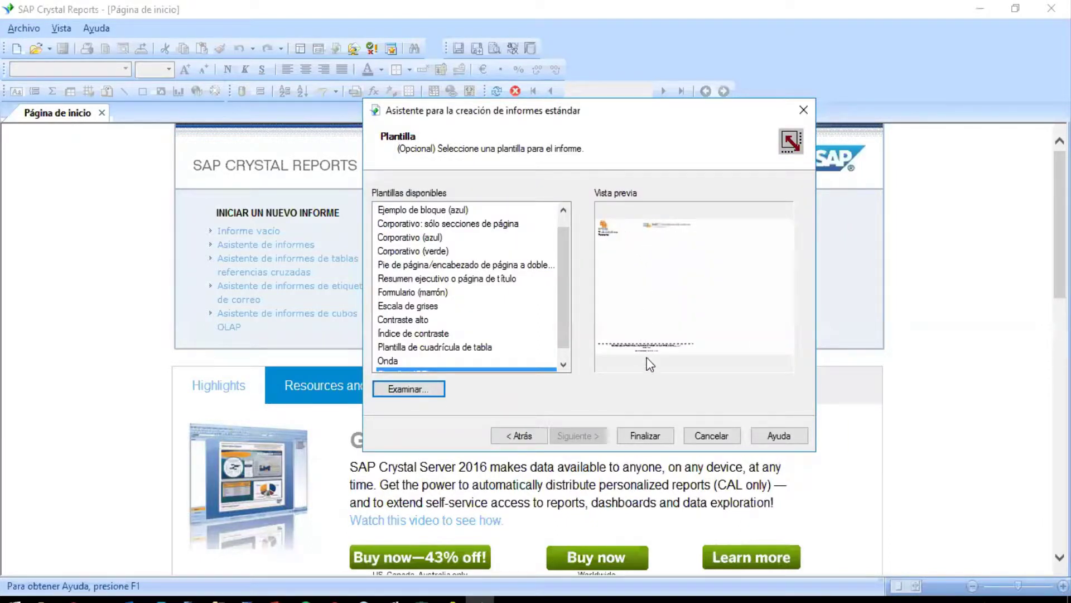
left_click(621, 435)
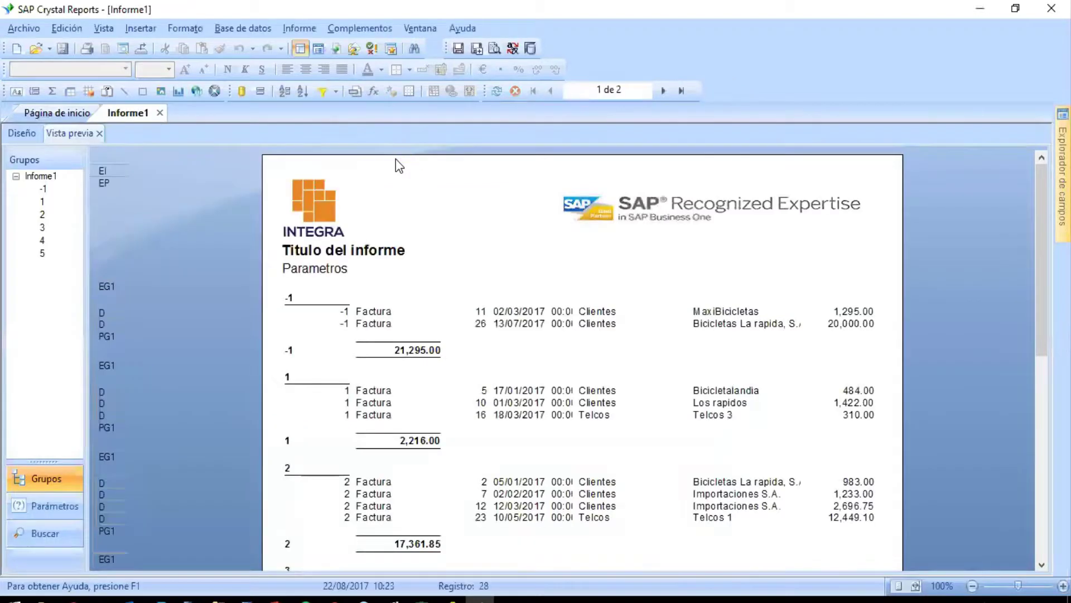
Step: Replace the placeholder title in the page header with "Informe de Ventas por Vendedor"
scroll(482, 329, "down", 10)
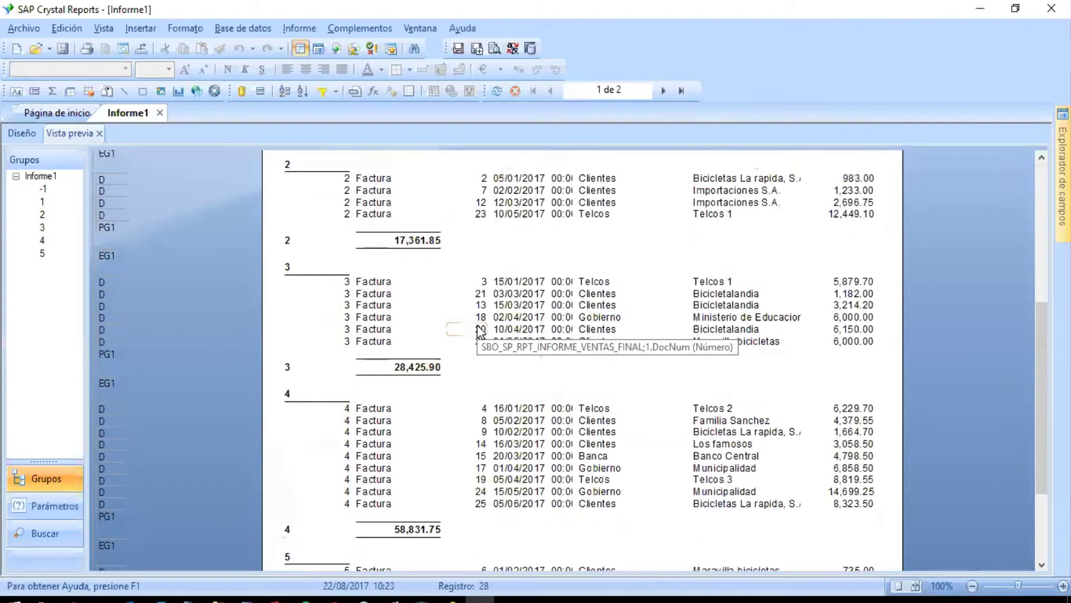
scroll(482, 329, "up", 10)
left_click(361, 251)
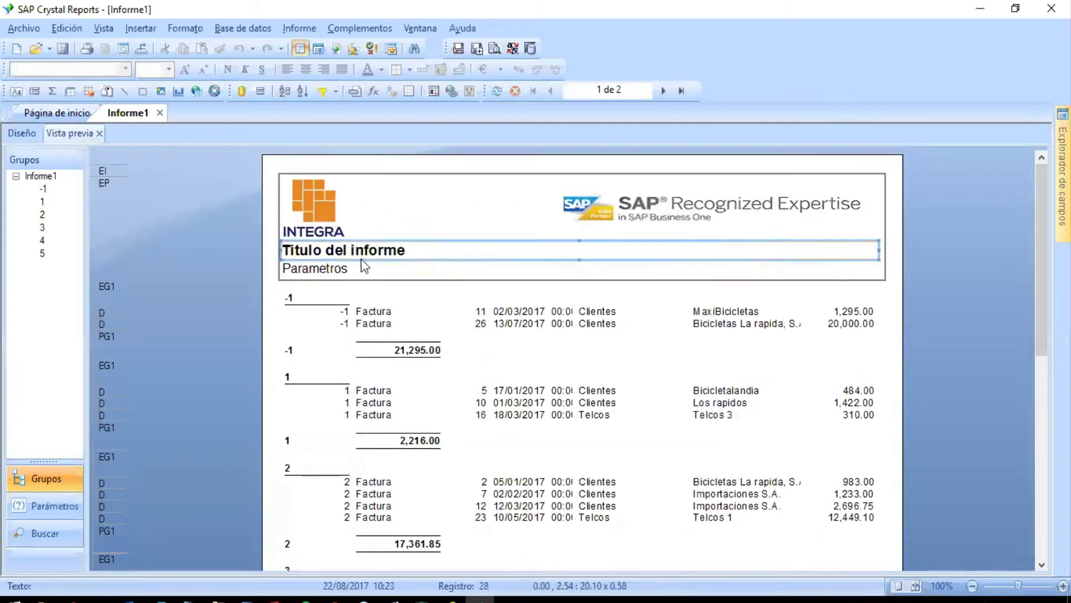
double_click(415, 251)
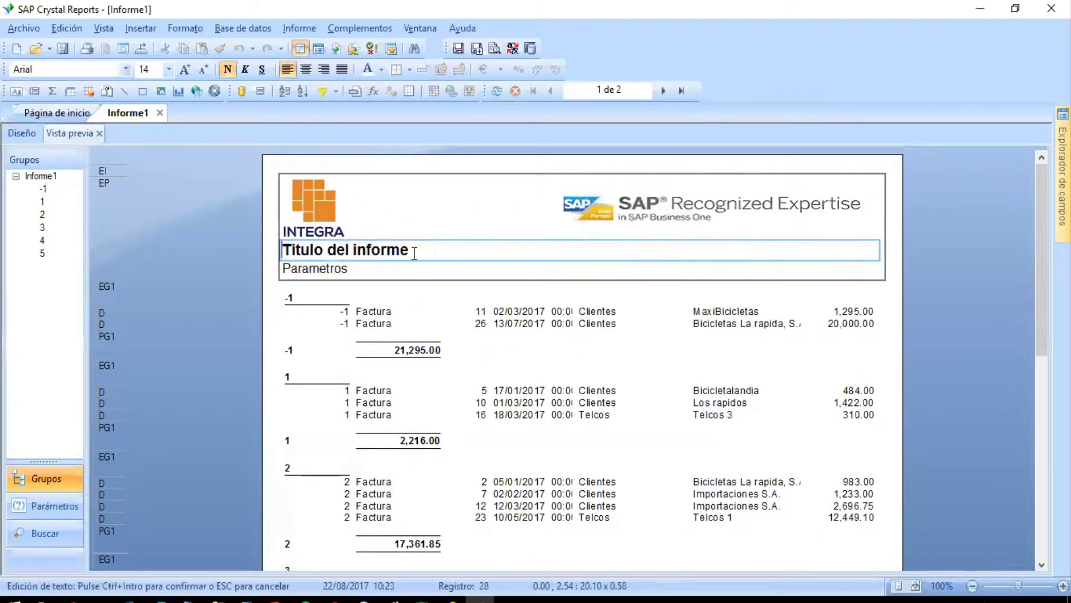
key("ctrl+a")
type("INform")
key("BackSpace")
key("BackSpace")
key("BackSpace")
key("BackSpace")
type("n")
key("BackSpace")
key("BackSpace")
type("nforme de Ventas por ")
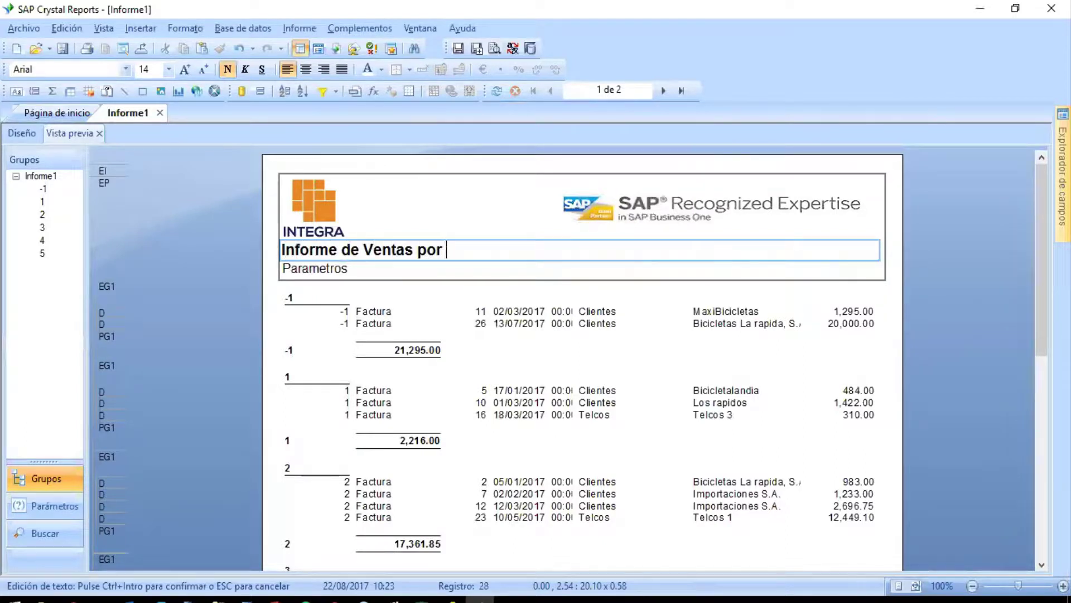
type("Vendedor")
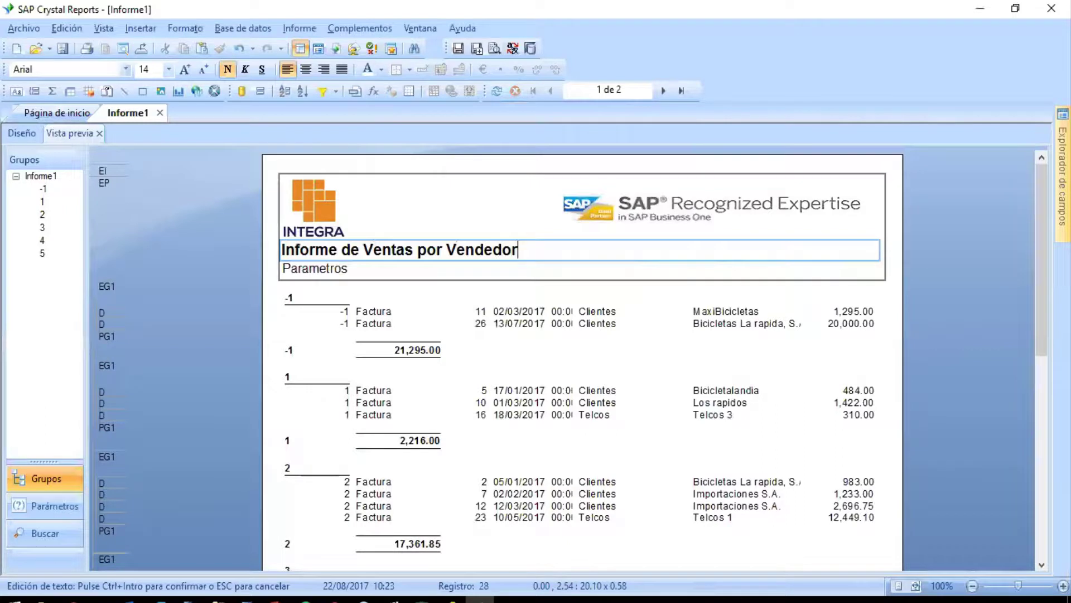
left_click(493, 290)
Step: Replace the Parametros text below the title with "Del Al", leaving a gap between the words for a date
left_click(394, 265)
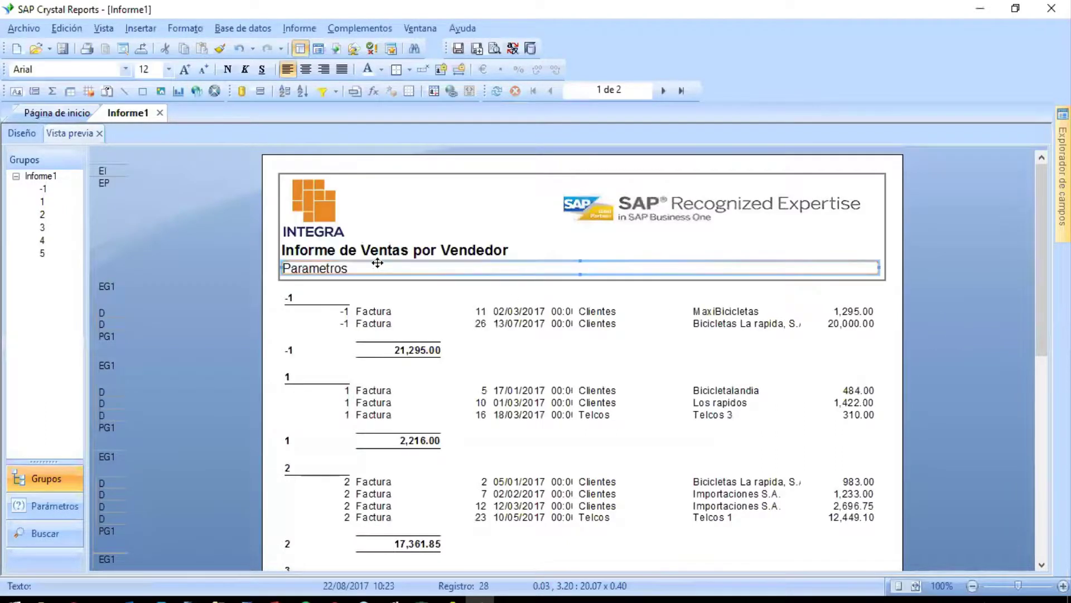
left_click(378, 266)
key("ctrl+a")
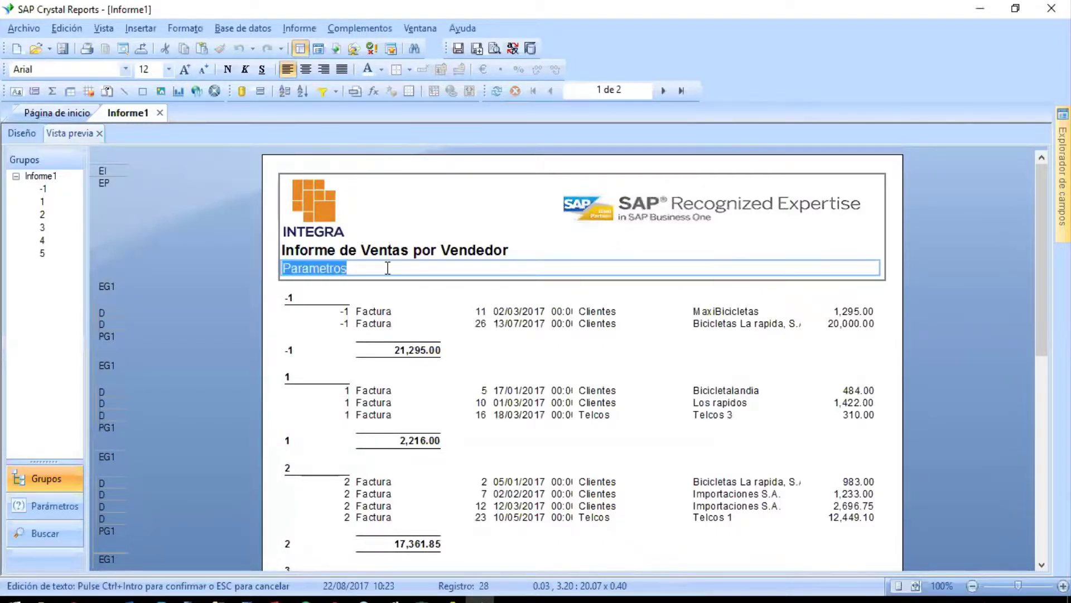
type("Del  Al")
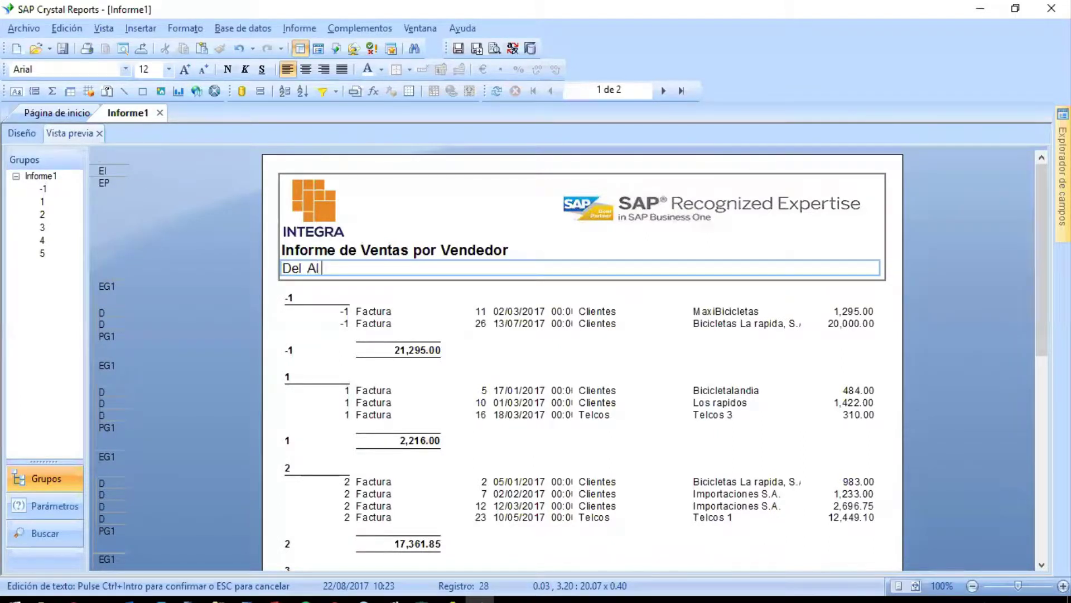
left_click(937, 310)
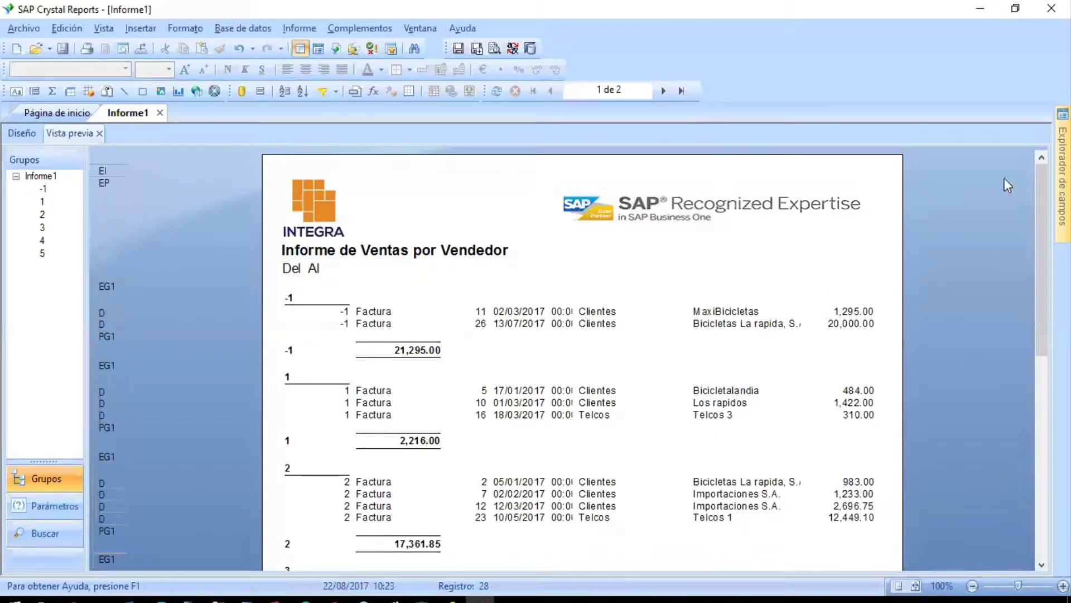
mouse_move(1062, 176)
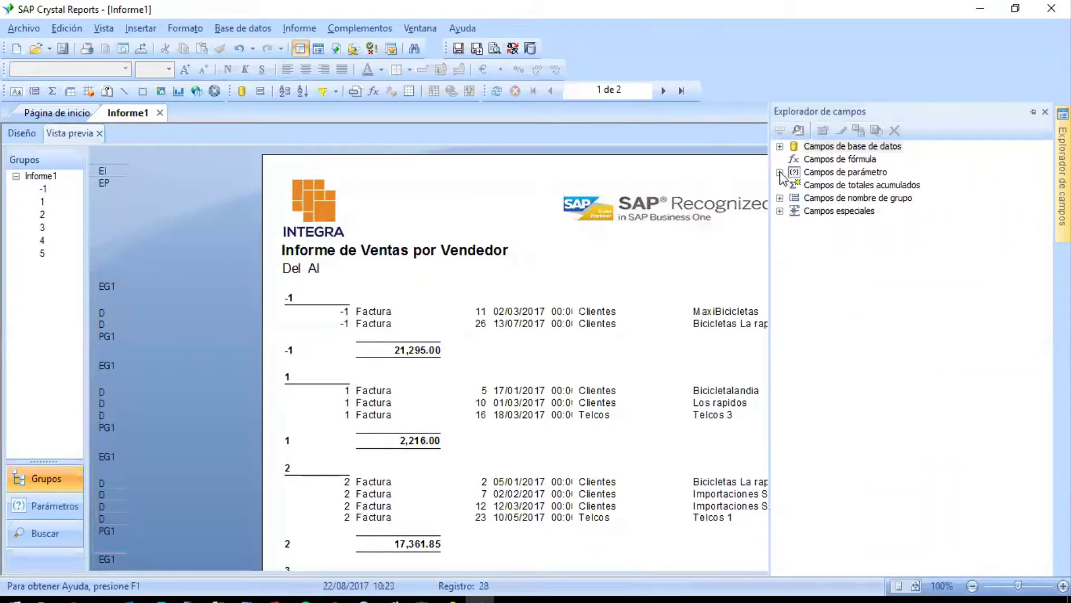
left_click(781, 173)
left_click_drag(846, 185, 618, 243)
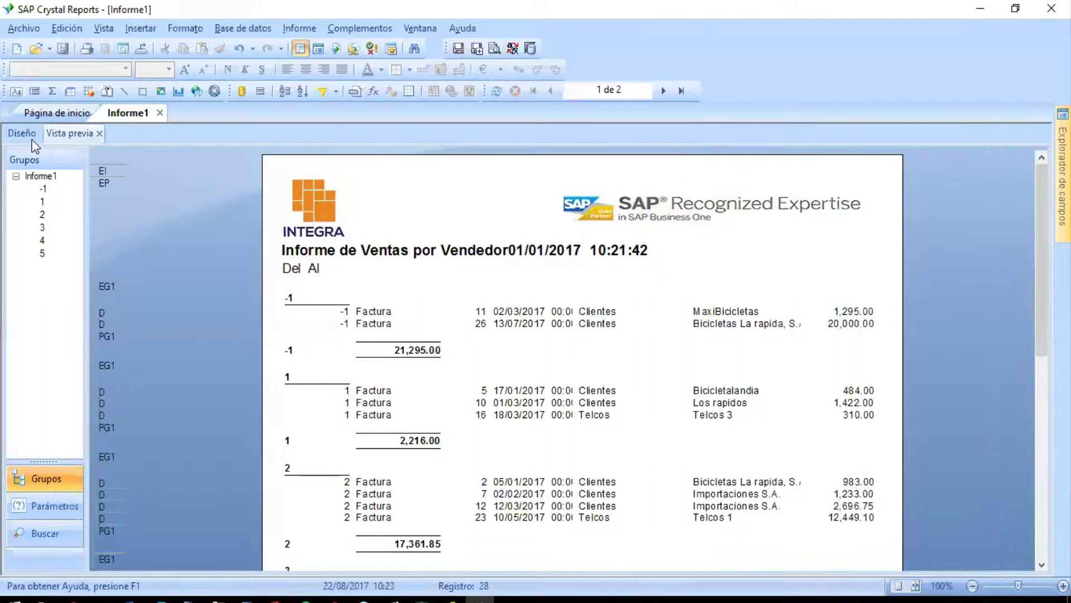
left_click(30, 139)
double_click(394, 251)
left_click(484, 253)
key("Delete")
left_click(552, 277)
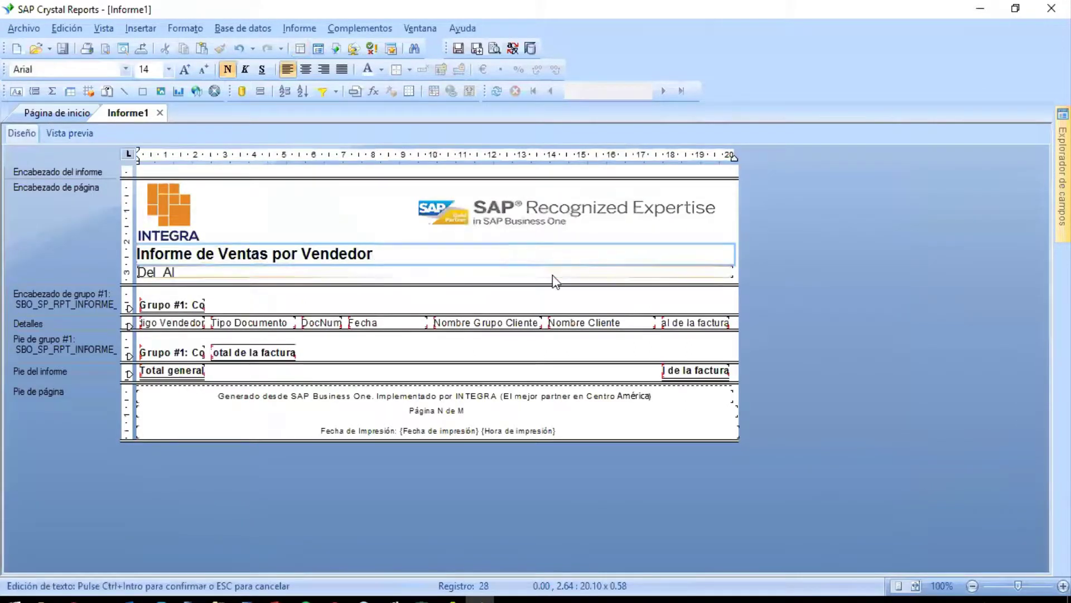
mouse_move(1063, 184)
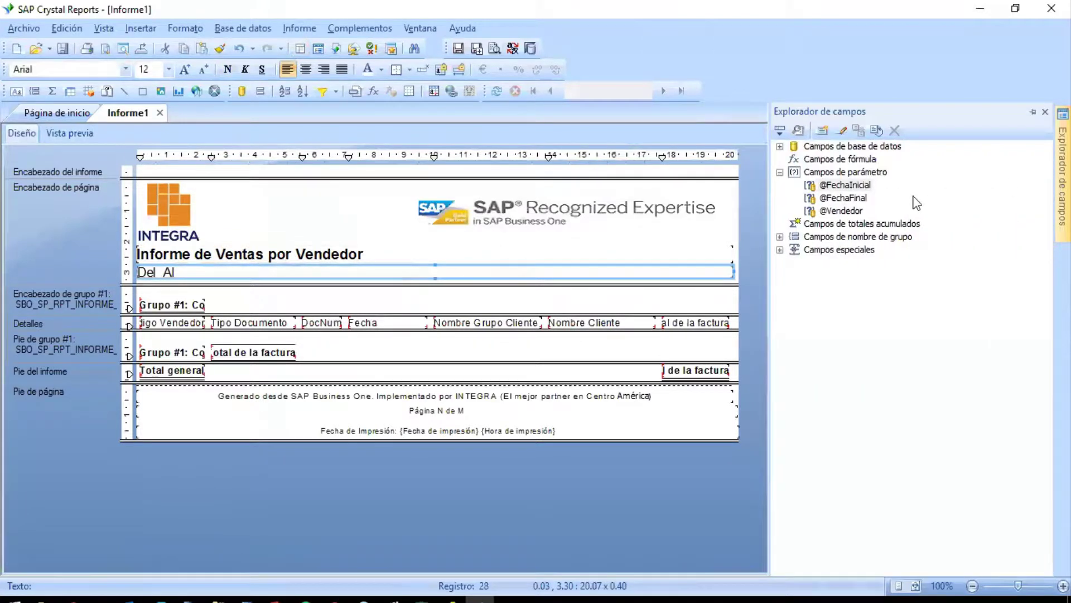
left_click_drag(854, 187, 411, 241)
left_click_drag(865, 202, 525, 242)
right_click(498, 242)
left_click(544, 318)
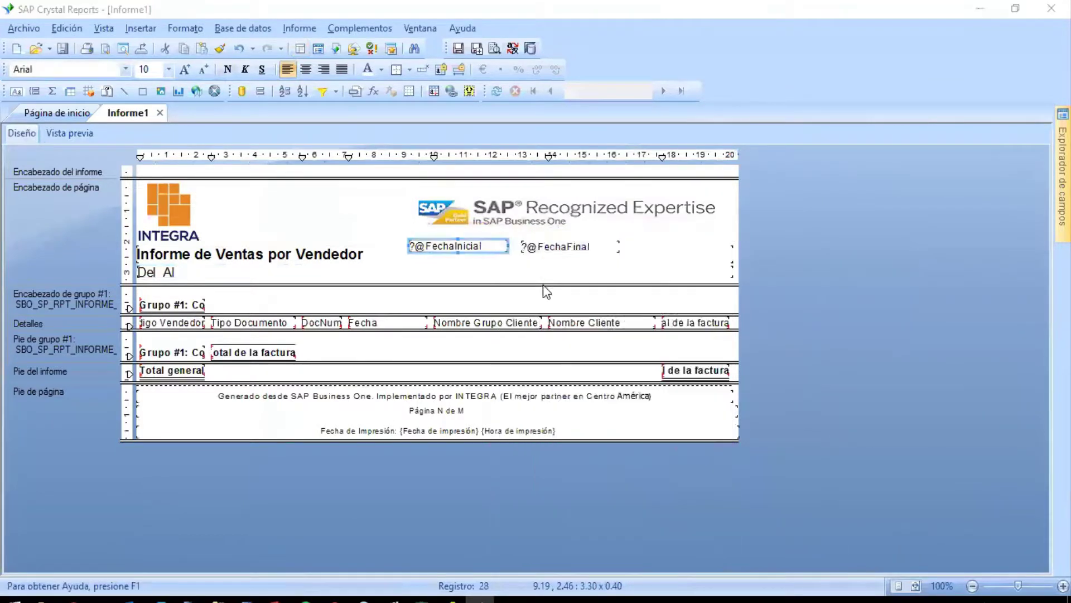
left_click(416, 335)
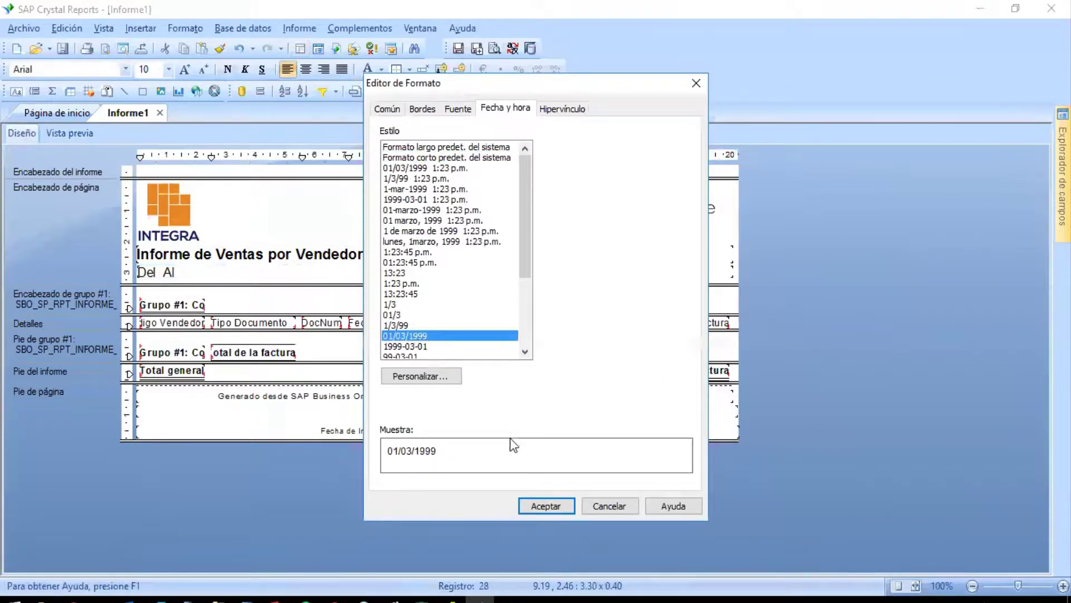
left_click(538, 506)
left_click(220, 48)
left_click(556, 249)
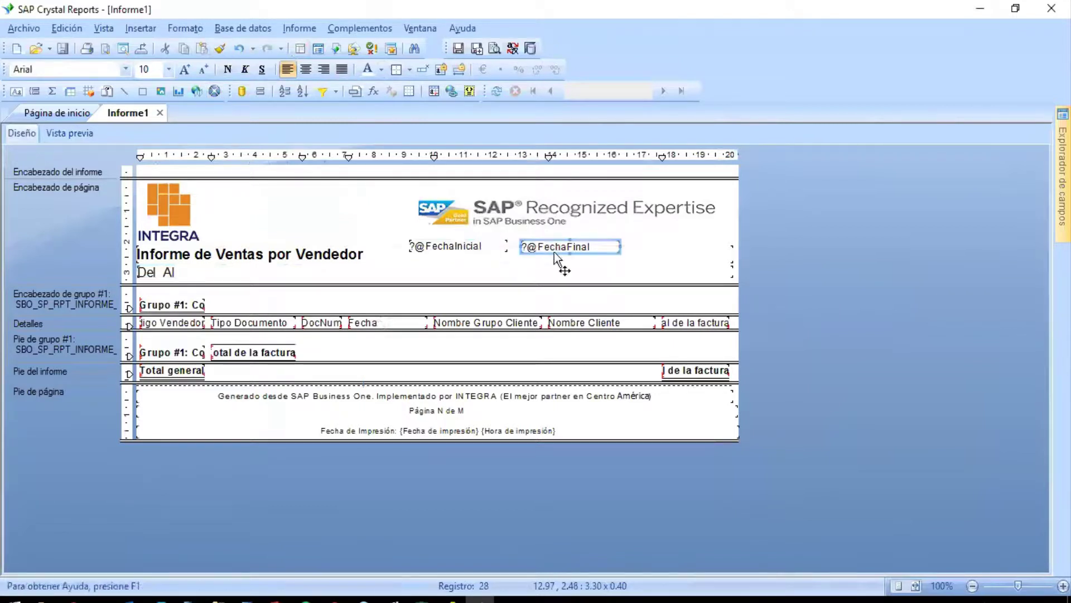
left_click(463, 244)
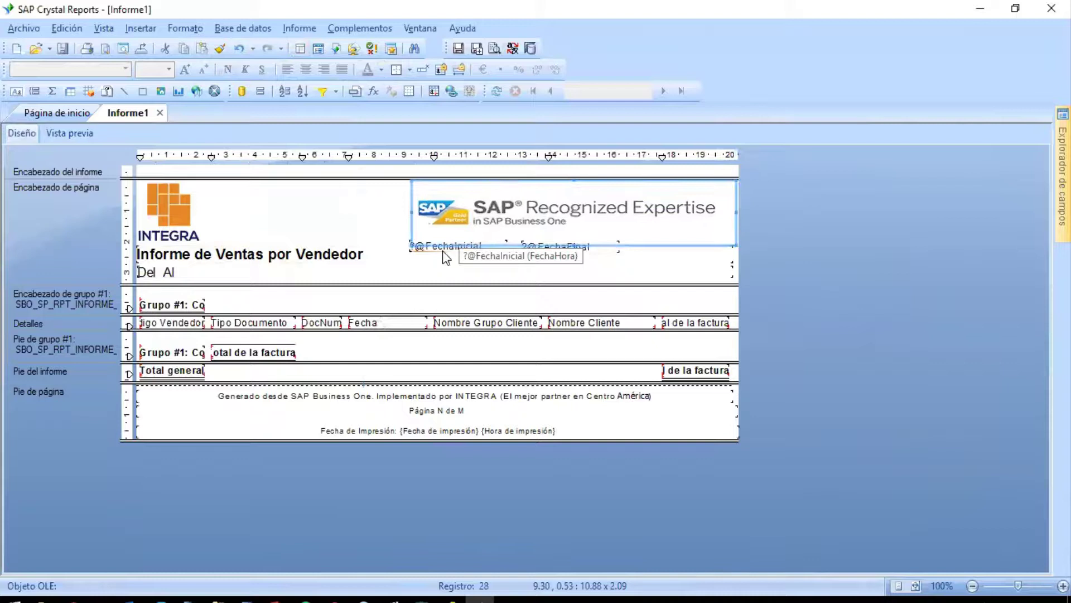
left_click(444, 250)
left_click_drag(447, 249, 162, 274)
left_click_drag(555, 250, 327, 275)
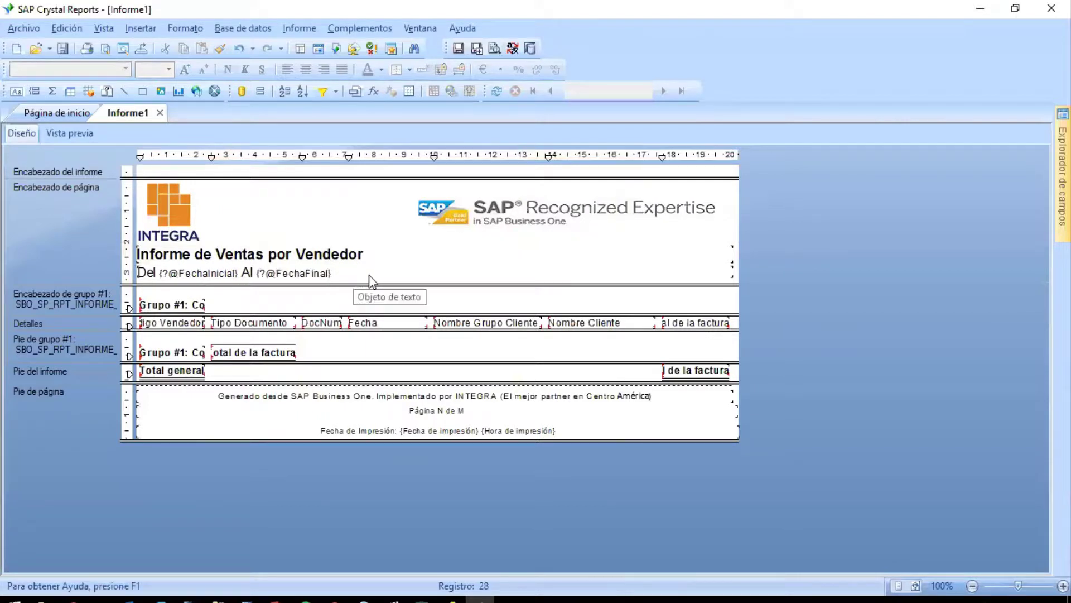
Step: Set the font size of the whole date range line to 11 and check it in the report preview
left_click(453, 279)
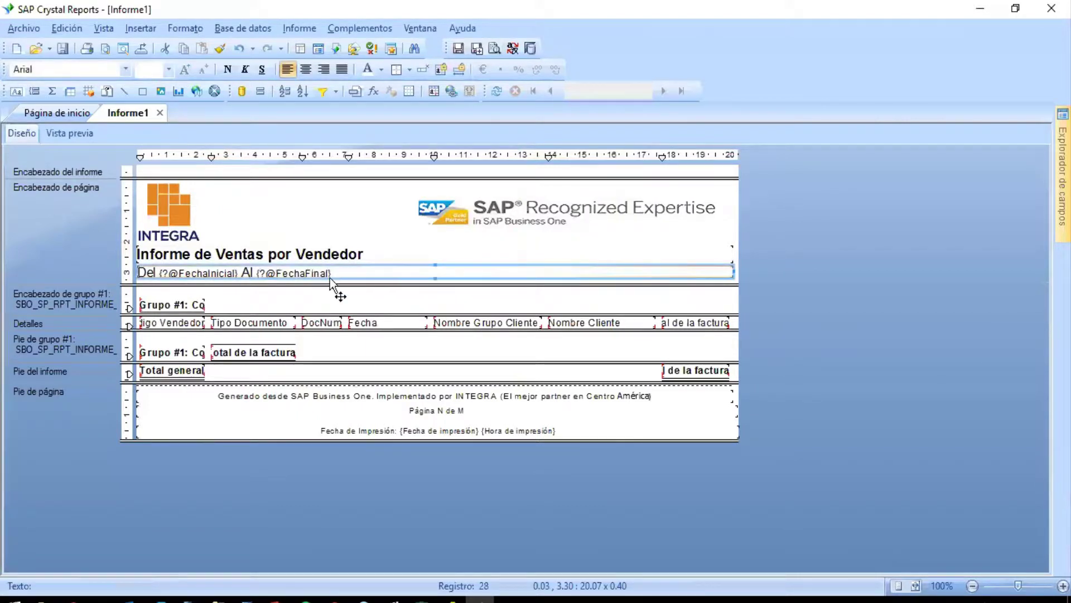
left_click(168, 69)
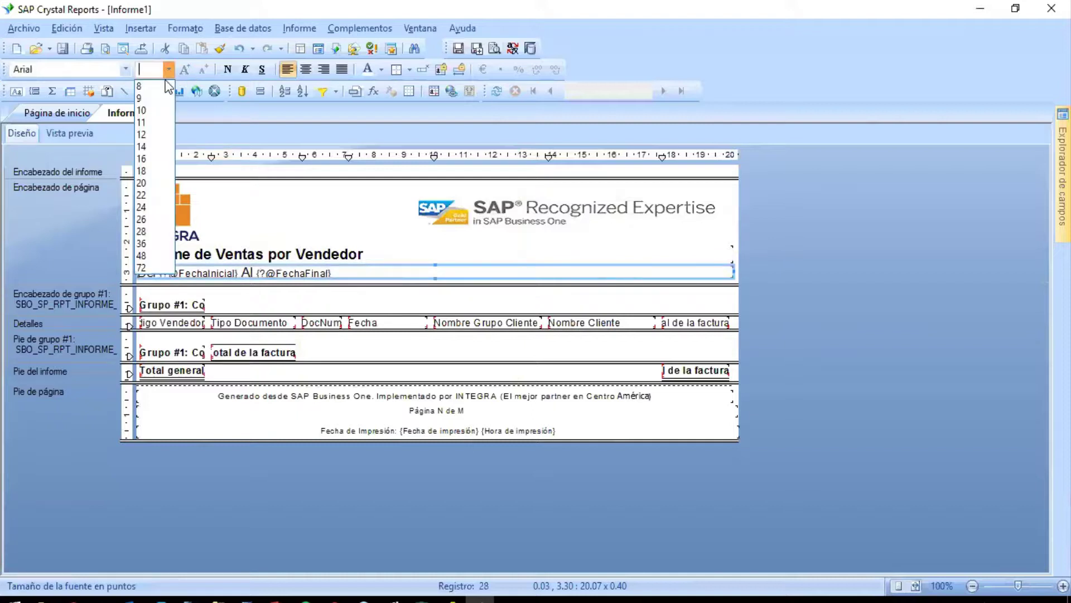
left_click(145, 136)
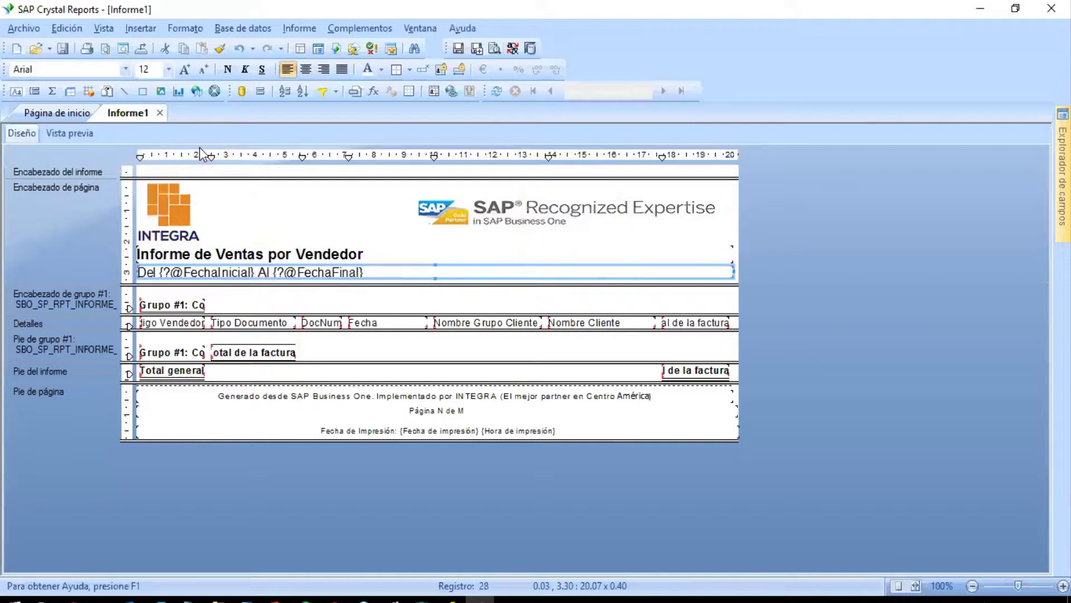
left_click(159, 73)
type("11")
key("Return")
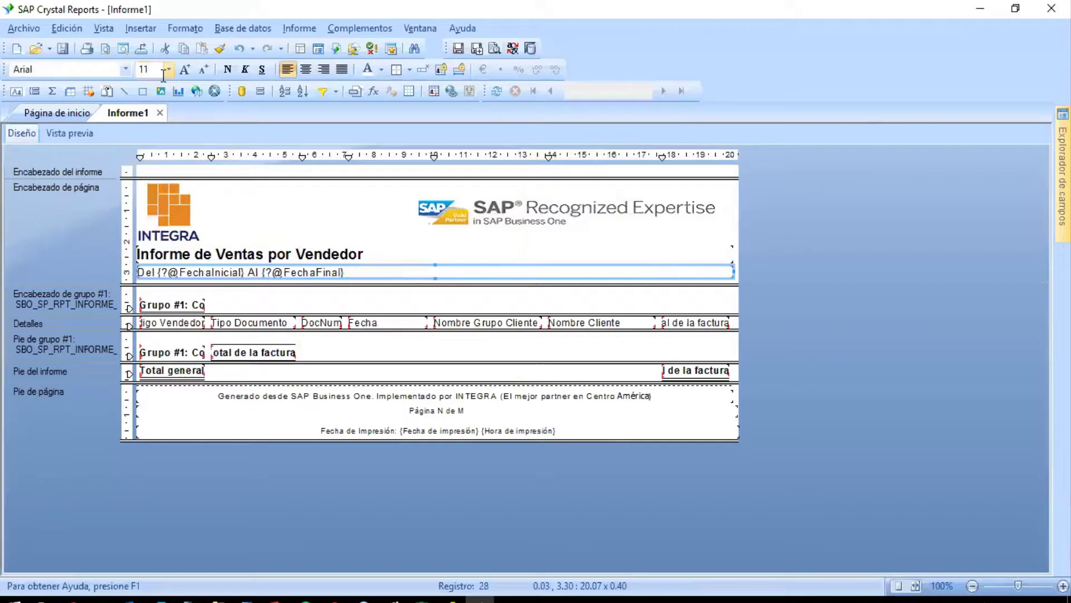
left_click(761, 298)
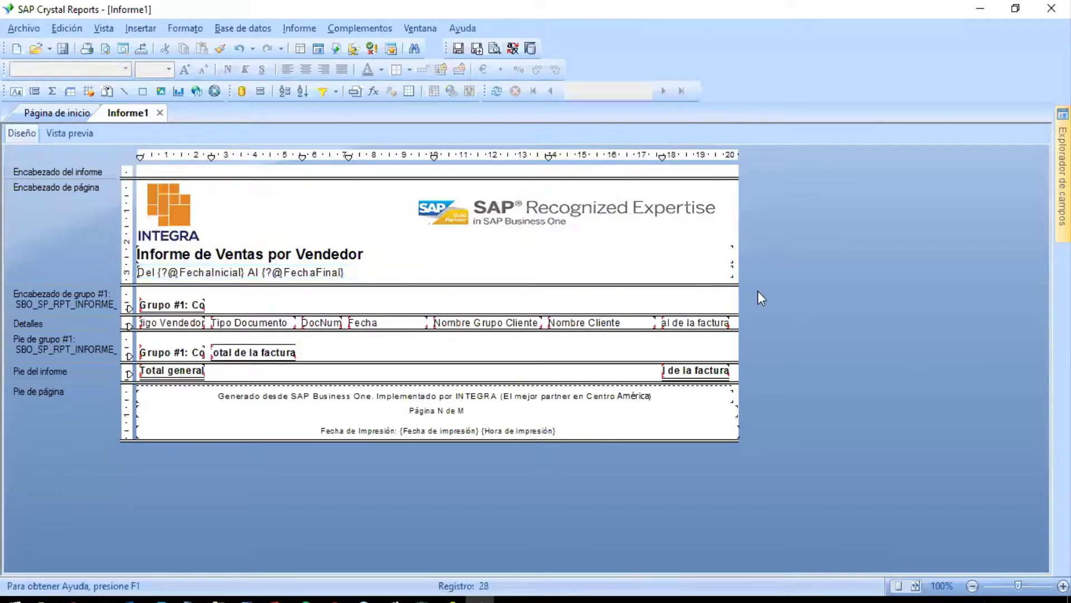
left_click(64, 135)
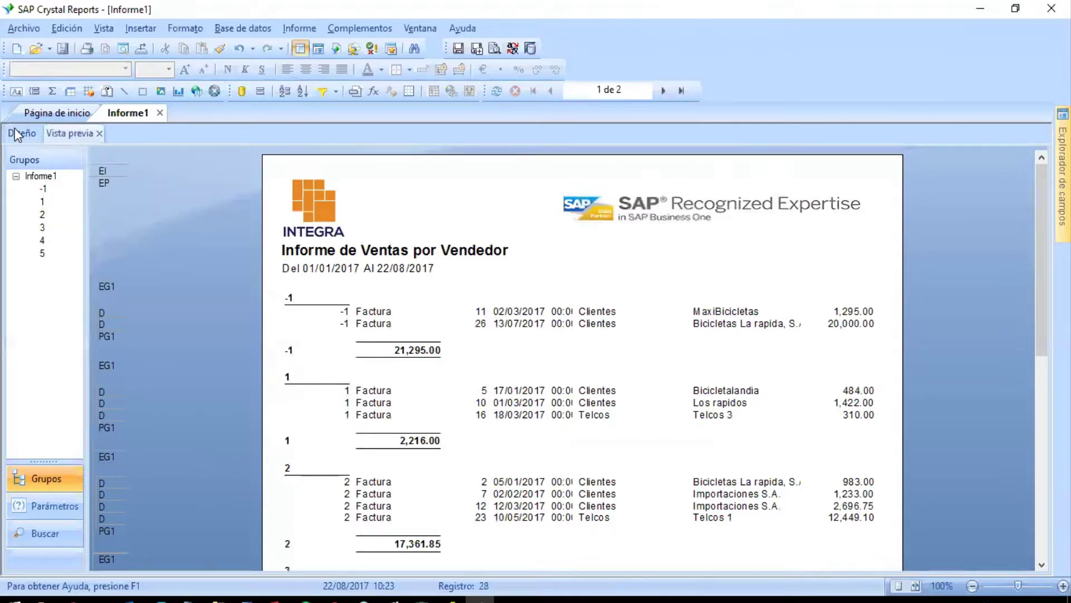
Step: Try to customize the Codigo Vendedor group's name with the existing field Nombre Vendedor in the group options
left_click(17, 134)
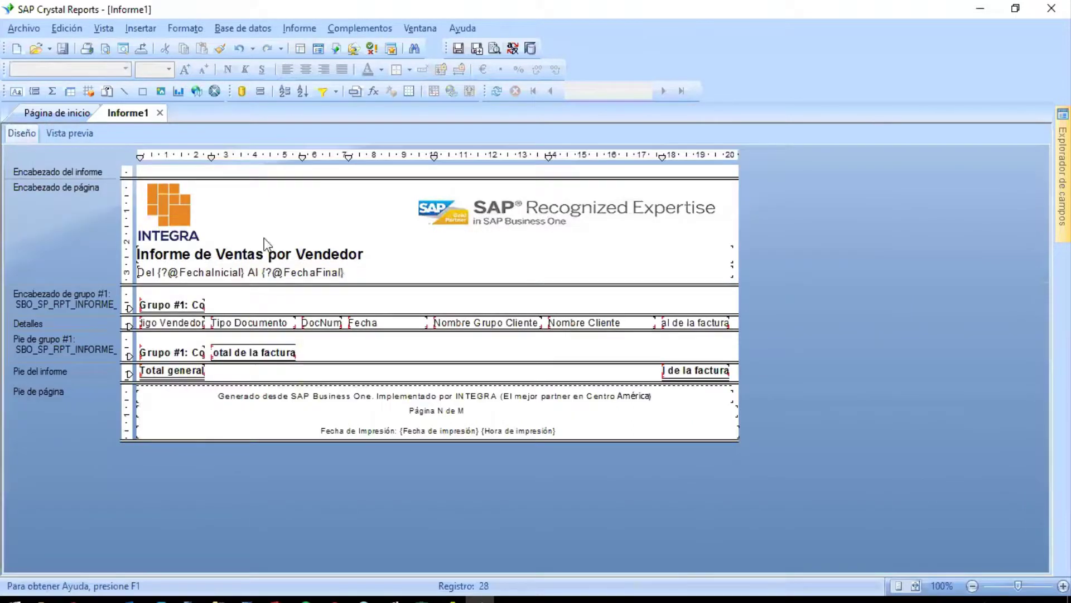
right_click(173, 308)
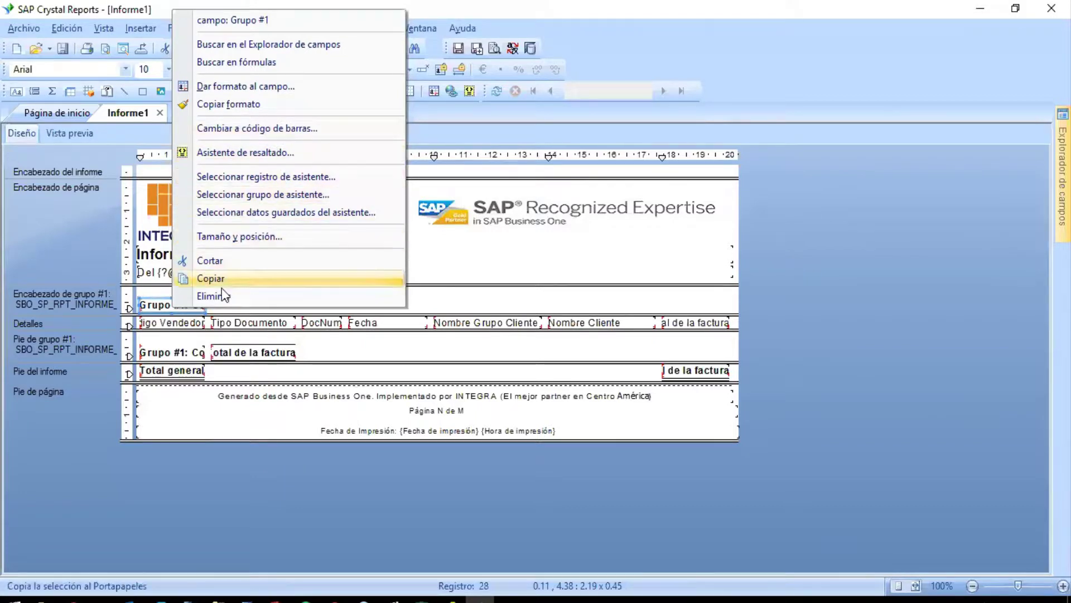
left_click(299, 28)
left_click(299, 28)
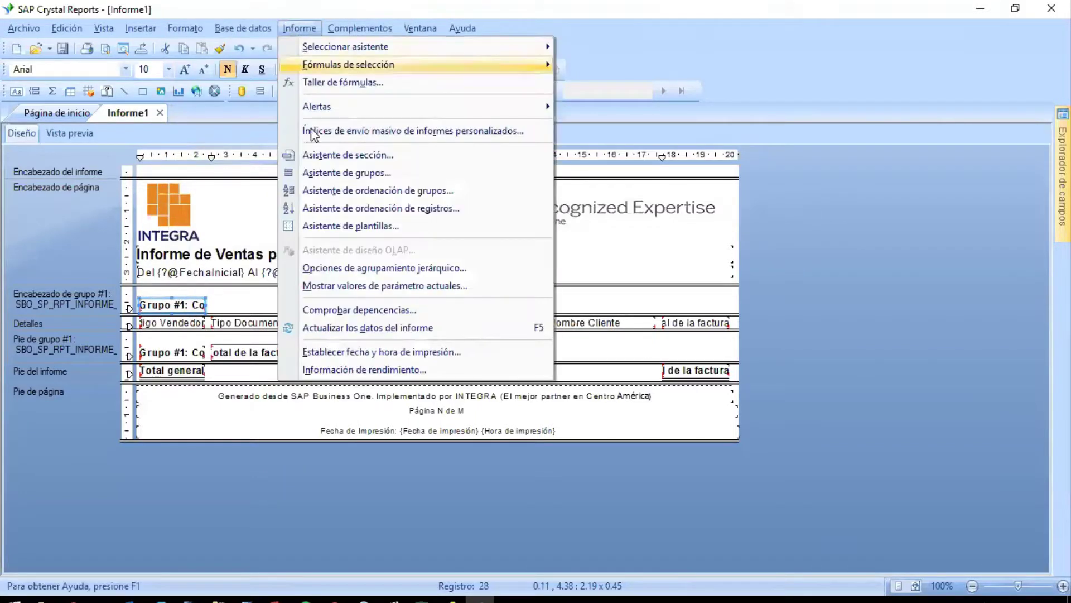
left_click(363, 173)
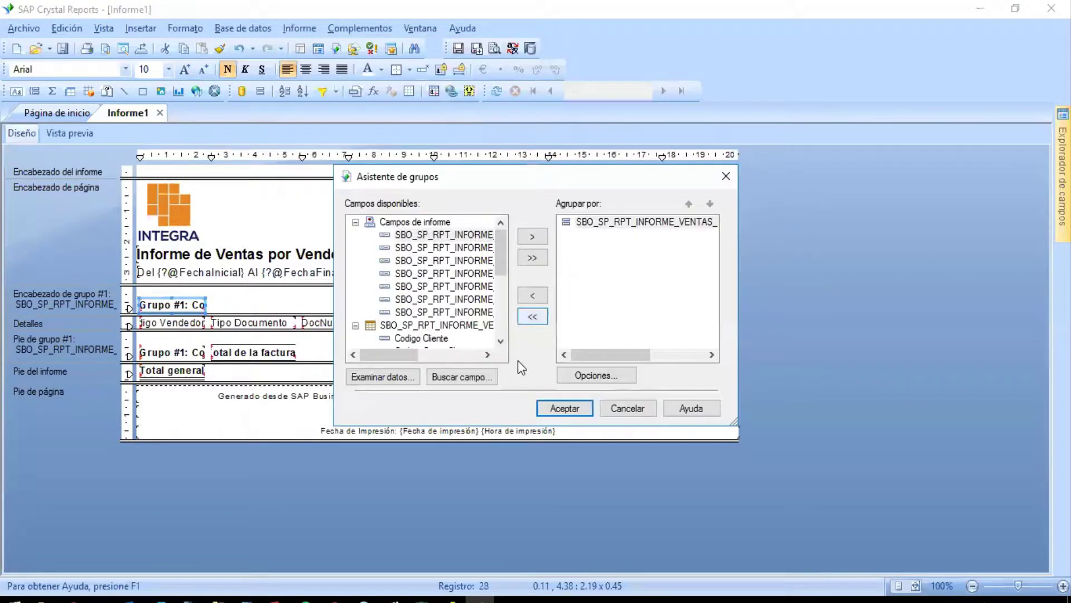
left_click(592, 375)
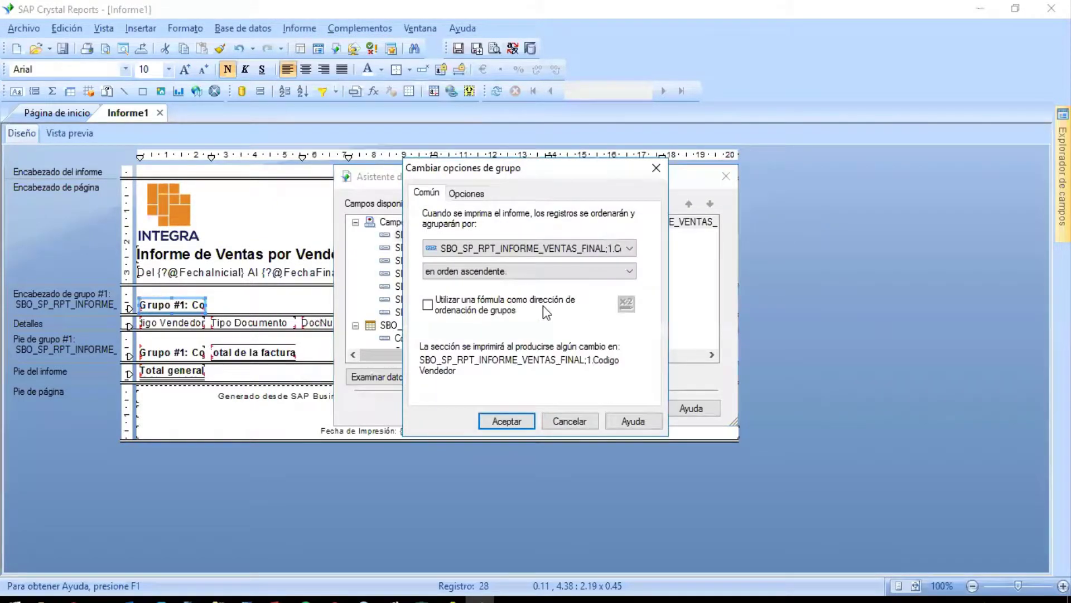
left_click(466, 192)
left_click(462, 221)
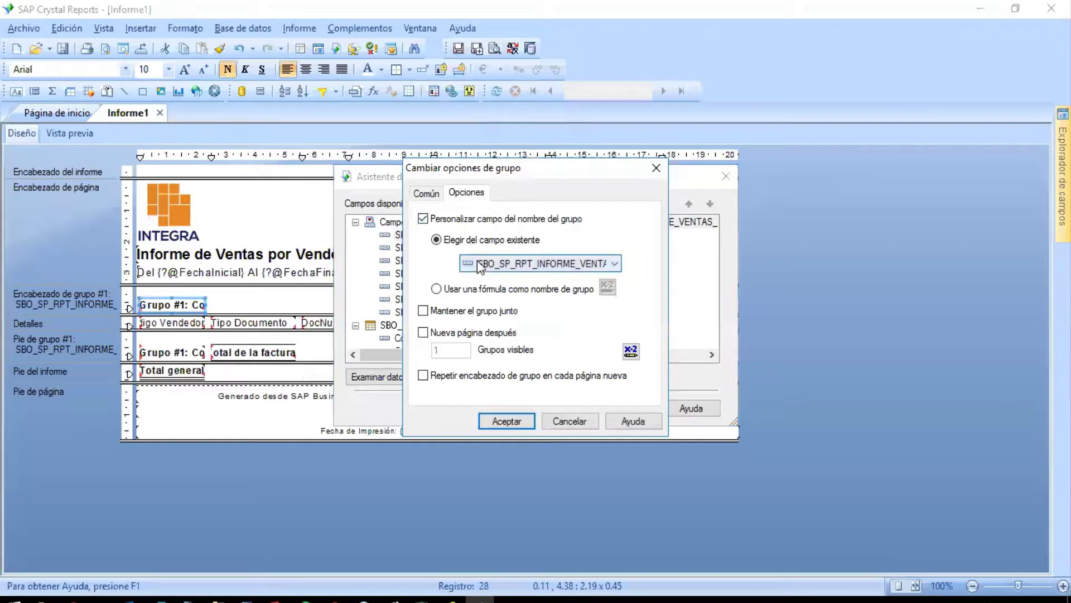
left_click(484, 265)
scroll(569, 371, "down", 3)
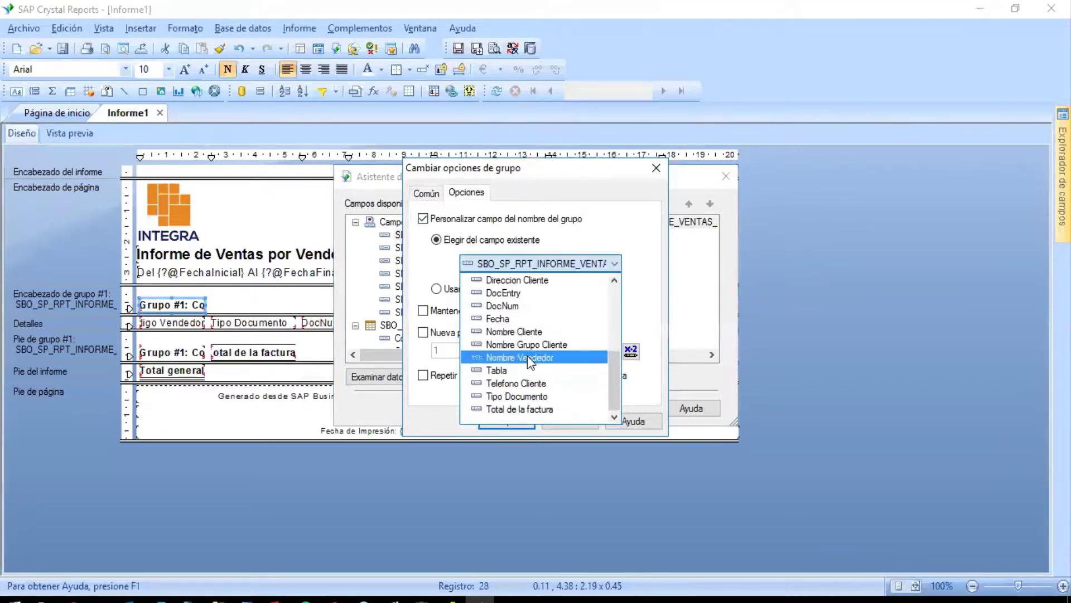
left_click(523, 357)
left_click(516, 421)
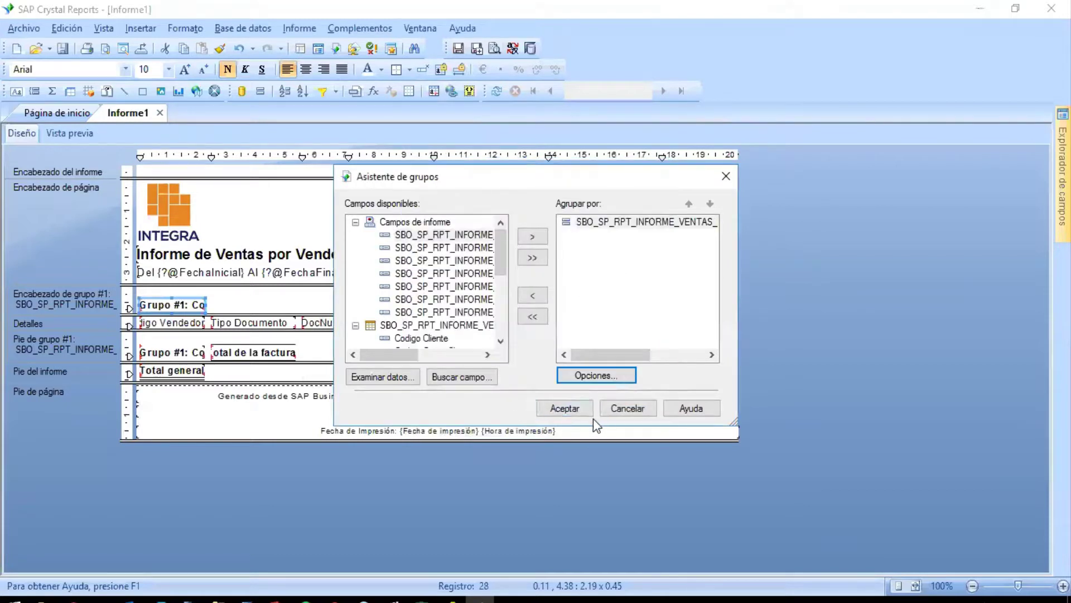
Step: Set the Codigo Vendedor group to start a new page after each 1 visible group and apply the group settings
left_click(594, 222)
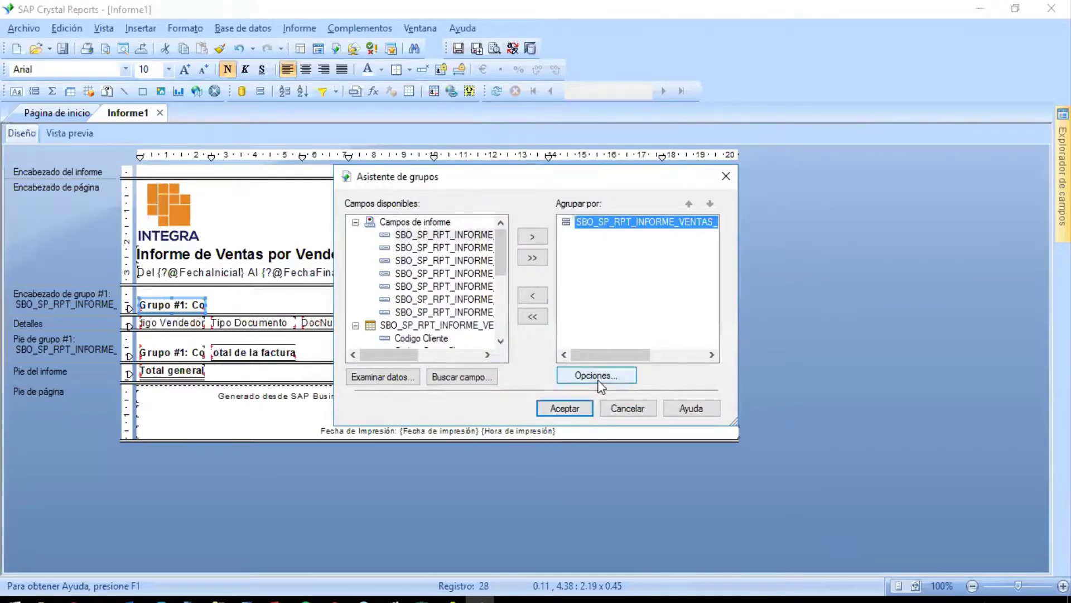
left_click(596, 375)
left_click(467, 194)
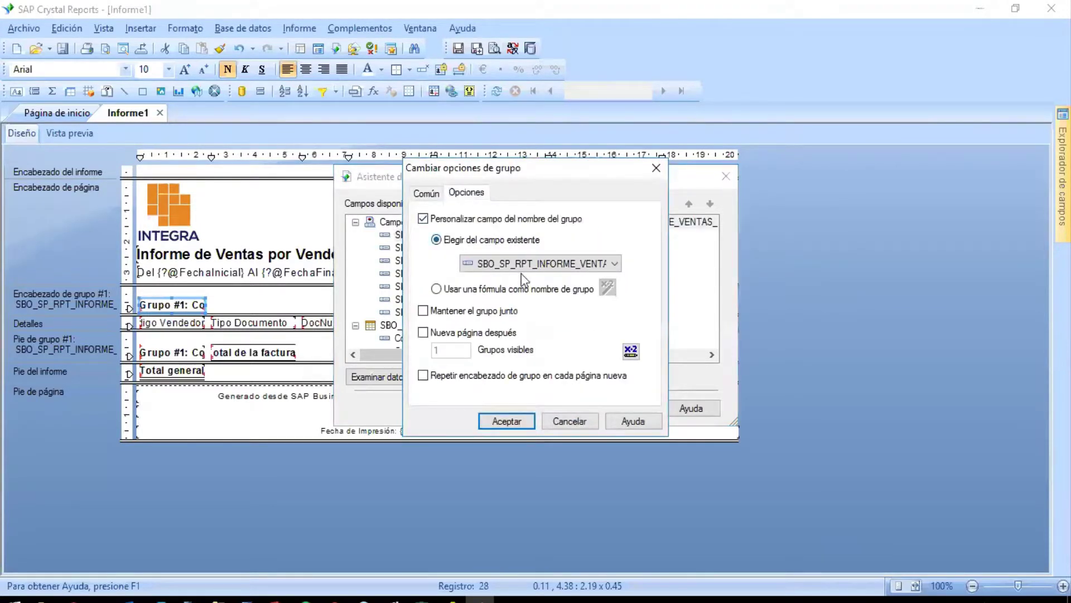
left_click(422, 333)
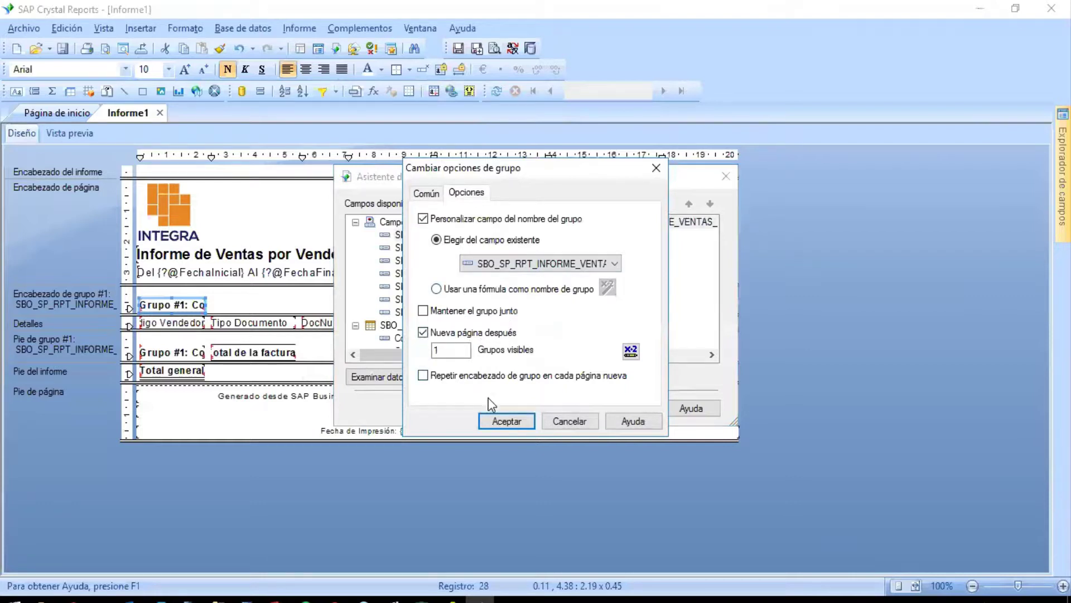
left_click(515, 424)
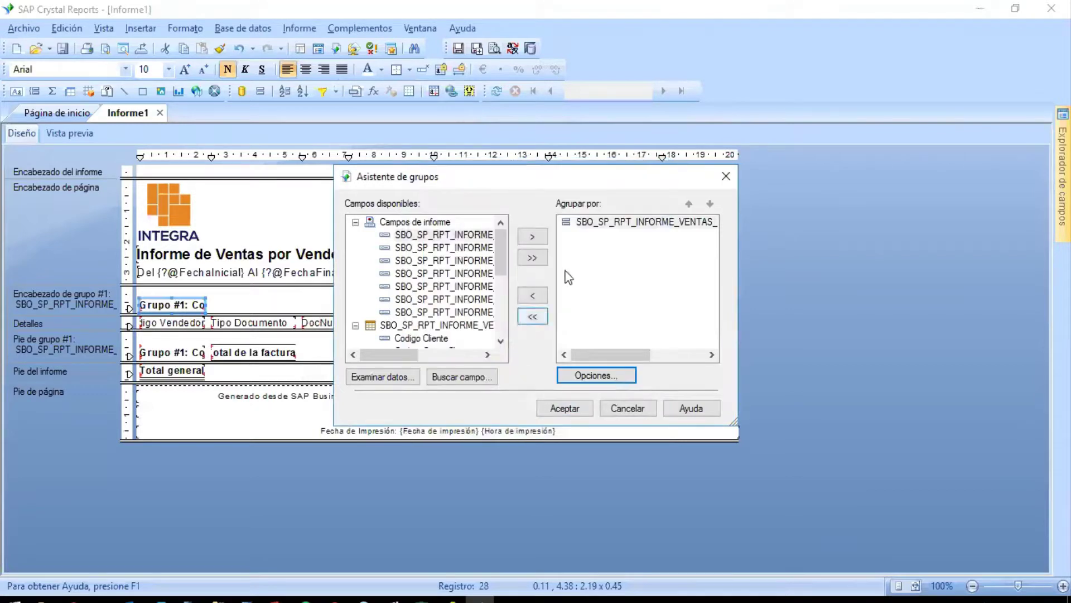
left_click(593, 376)
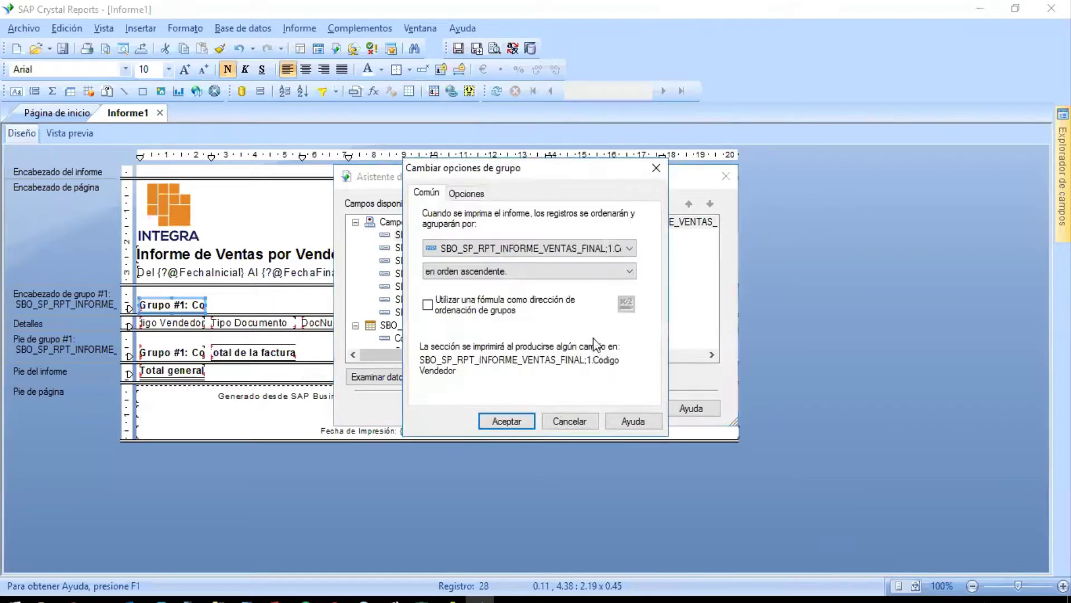
left_click(507, 420)
left_click(562, 407)
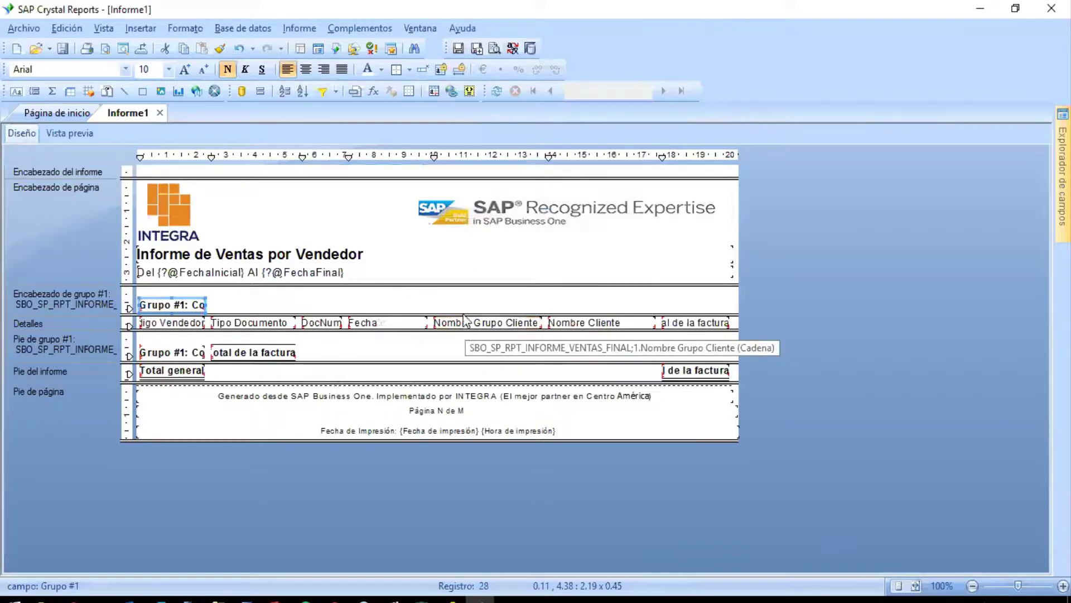
Step: Widen the group name field in the group header to about 20 cm and page through the report preview
left_click_drag(205, 305, 742, 306)
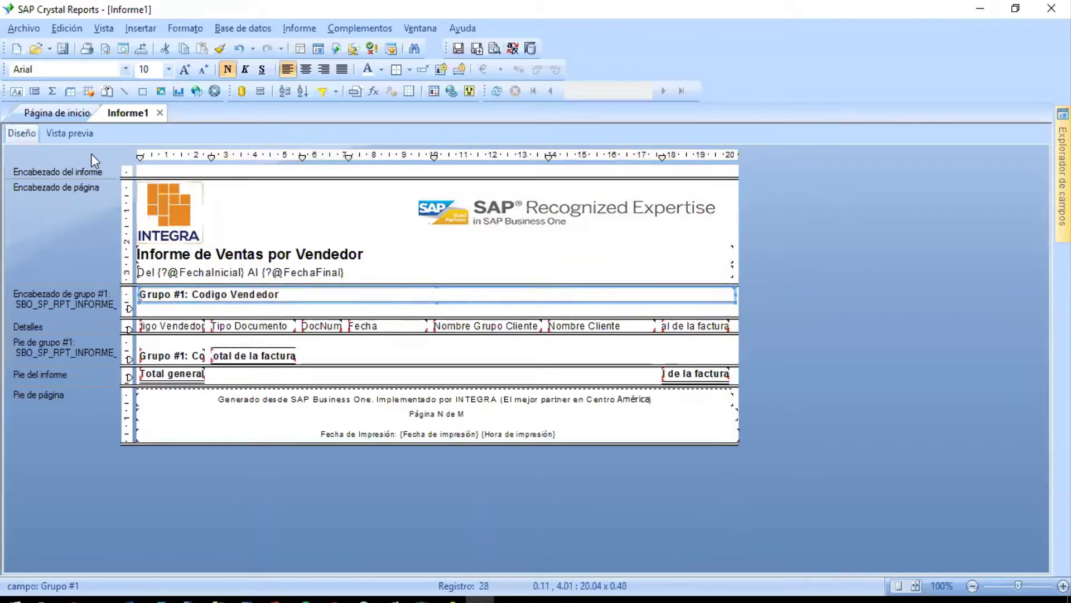
left_click(62, 134)
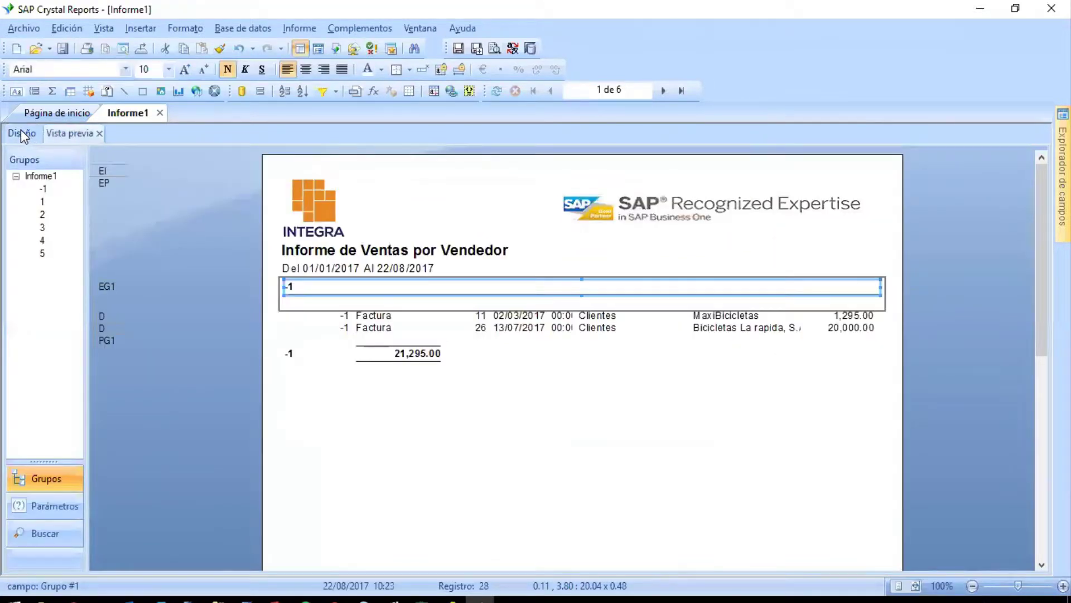
left_click(342, 400)
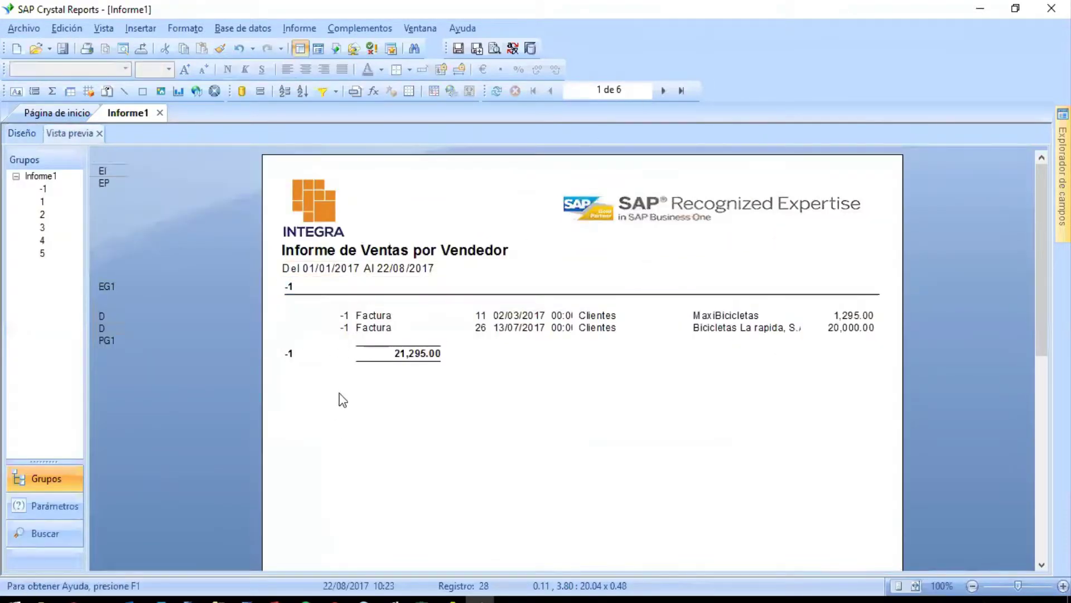
left_click(335, 292)
left_click(663, 91)
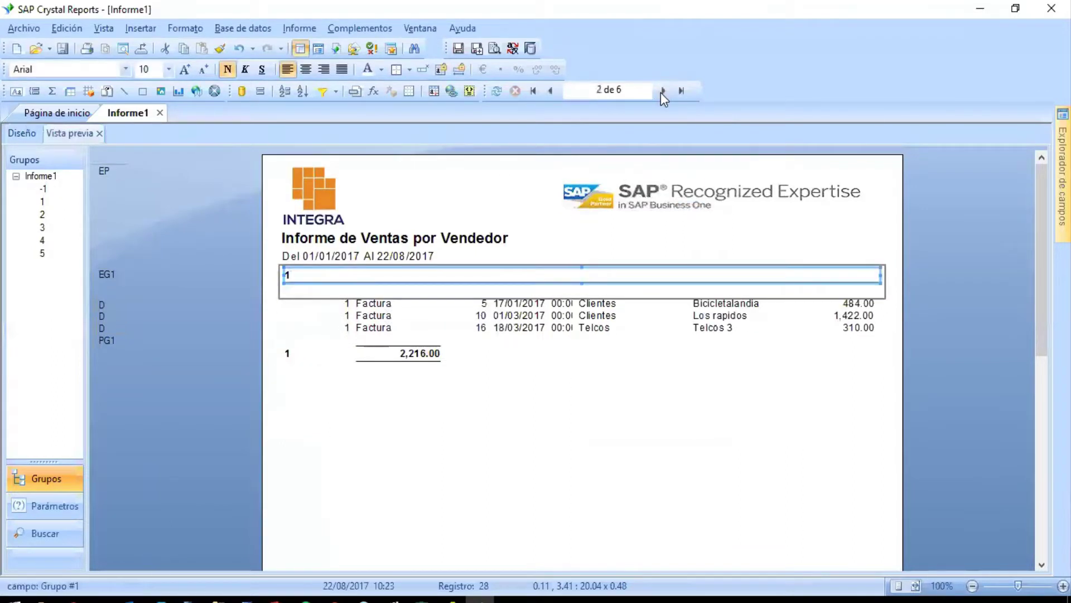
left_click(663, 91)
left_click(663, 91)
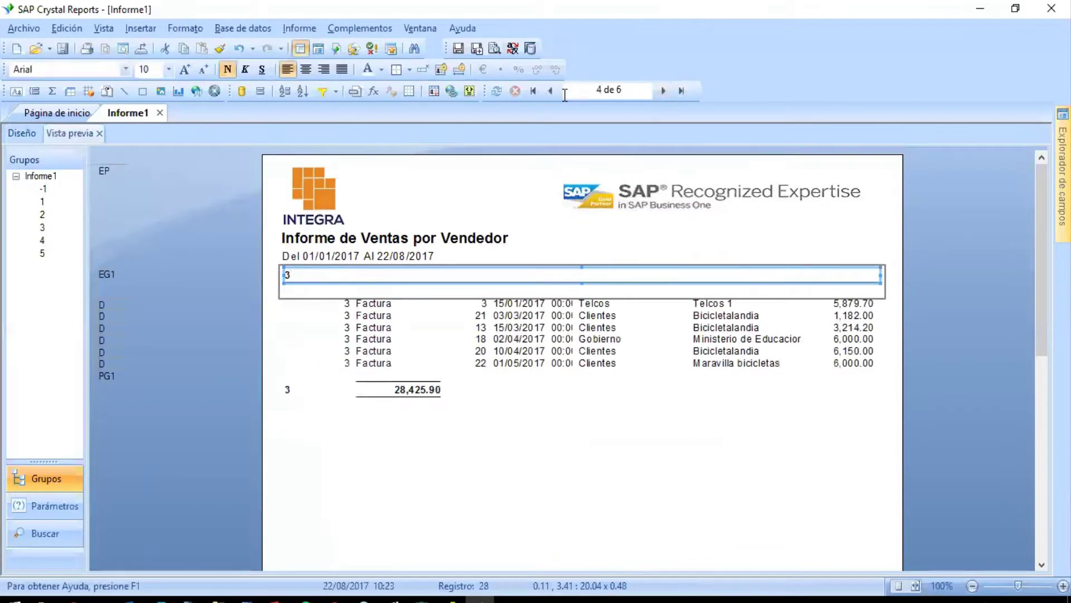
left_click(534, 91)
Step: Use the existing field Nombre Vendedor as the Codigo Vendedor group's custom name and check the group headers in the preview
left_click(21, 133)
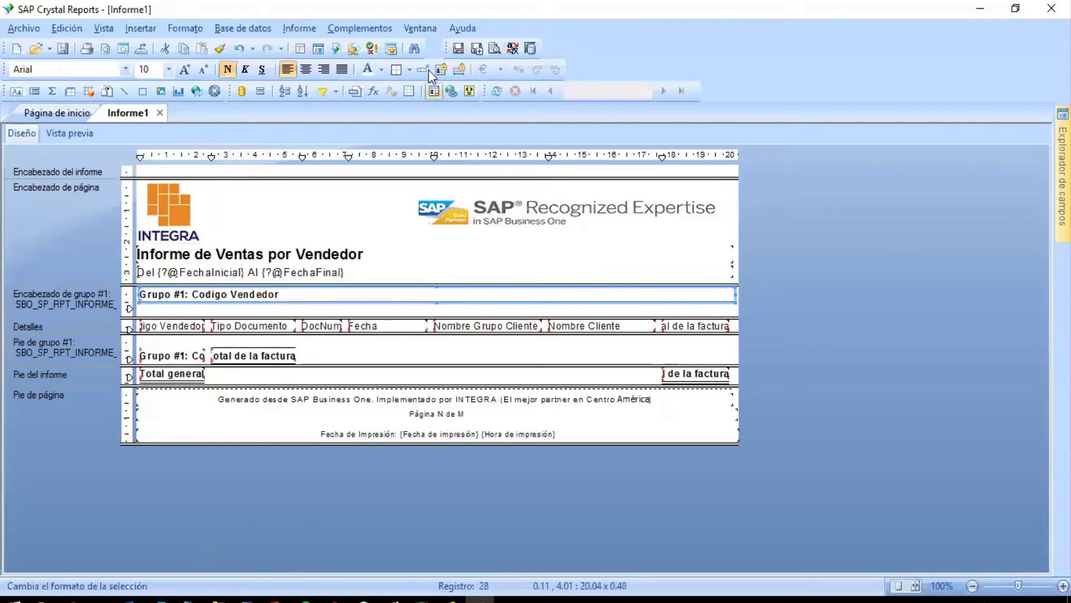
left_click(337, 28)
mouse_move(298, 23)
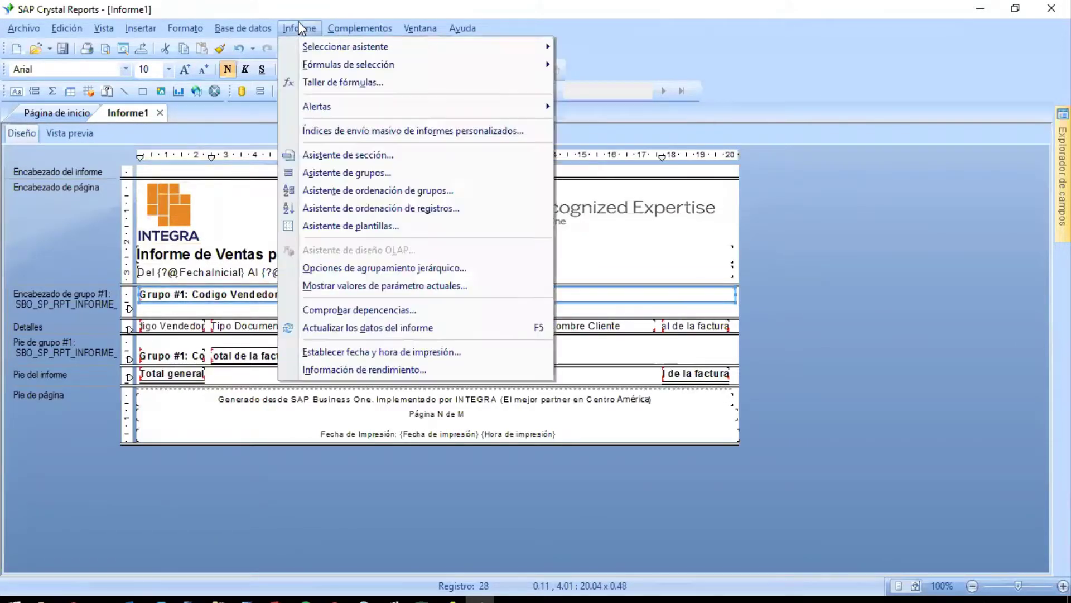
left_click(369, 172)
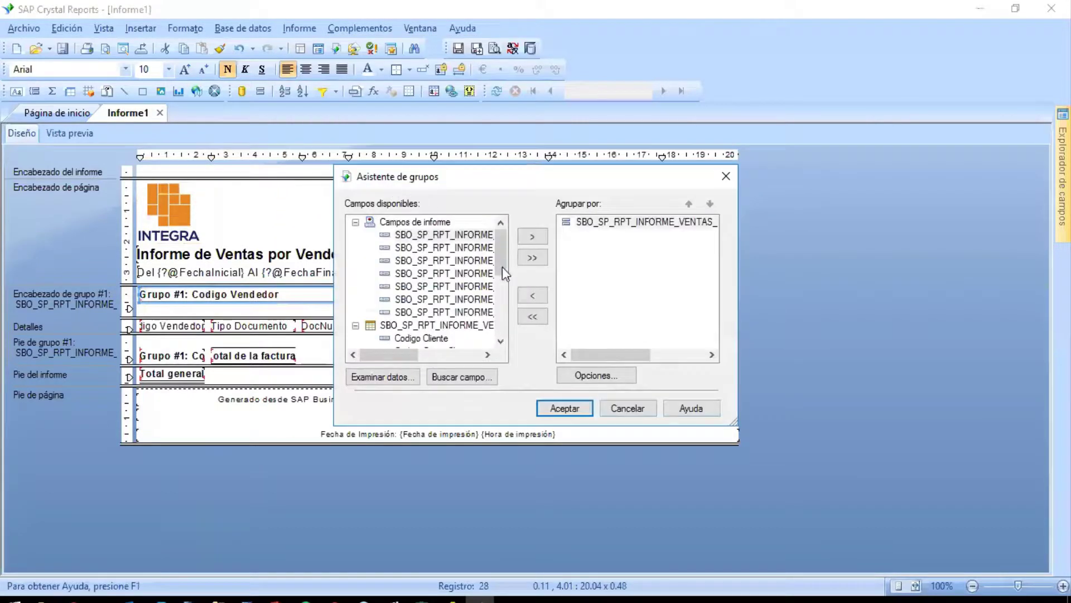
left_click(595, 376)
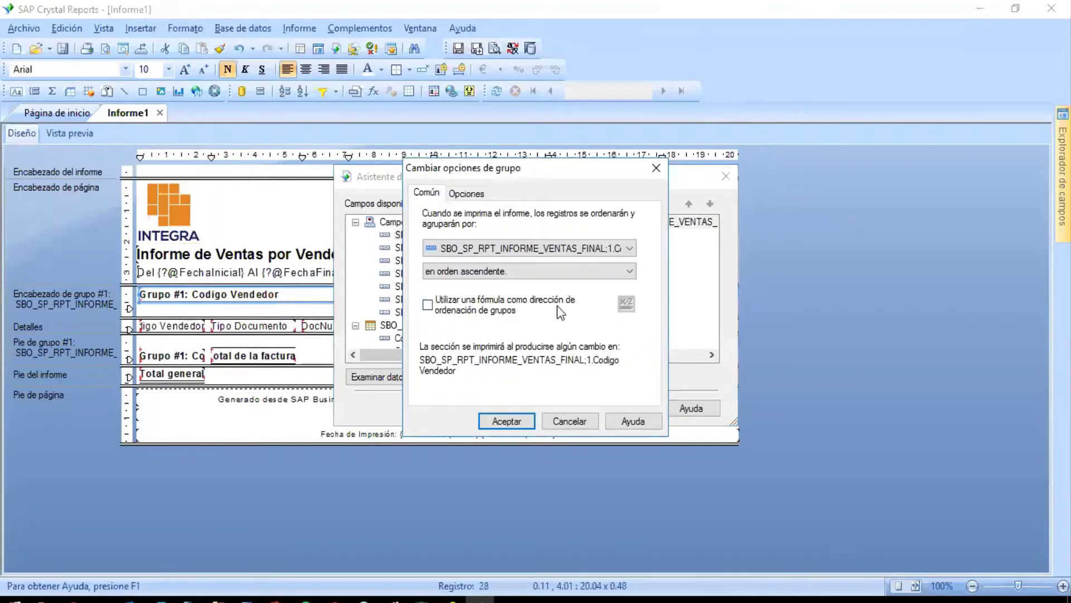
left_click(472, 193)
left_click(453, 219)
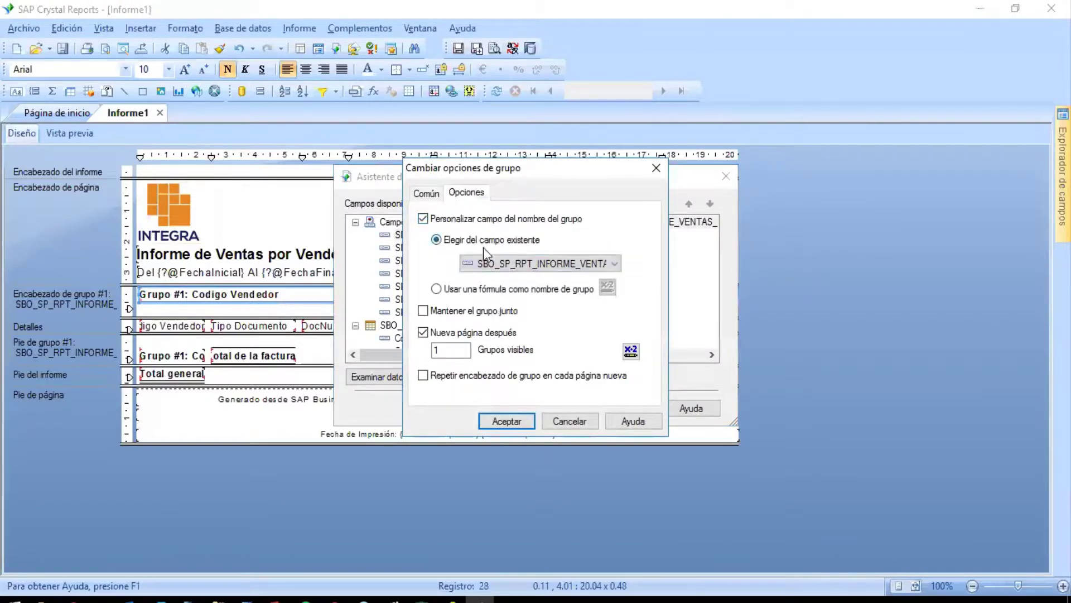
left_click(521, 263)
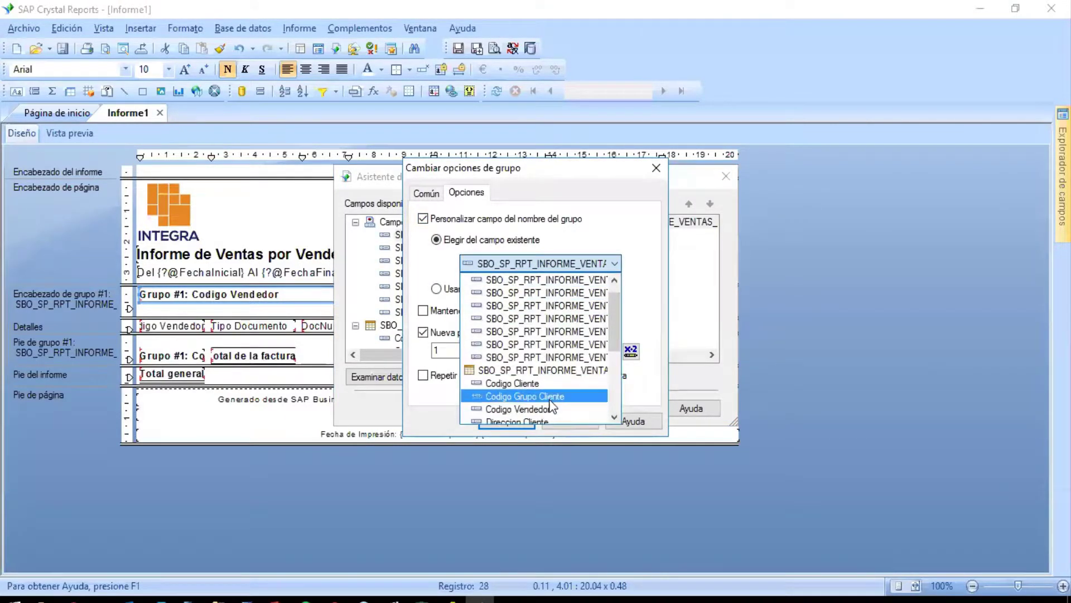
scroll(550, 396, "down", 3)
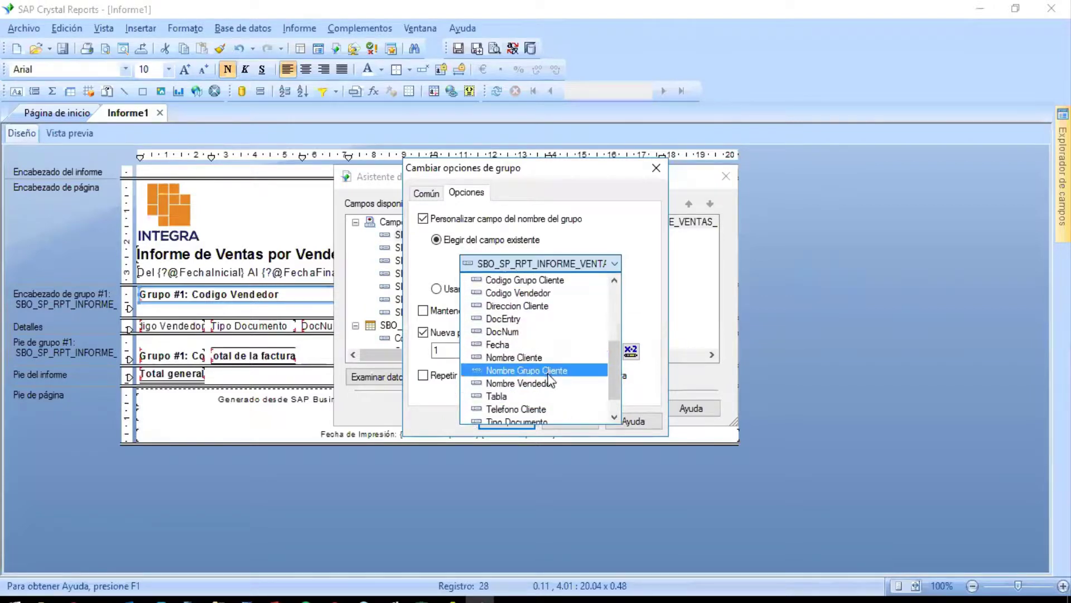
left_click(546, 384)
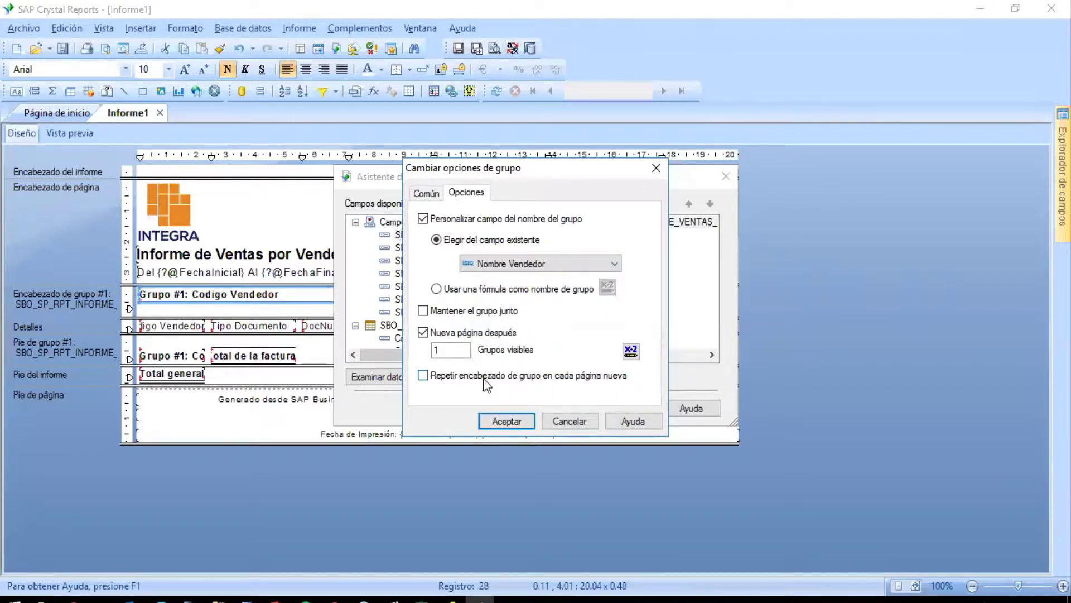
left_click(505, 421)
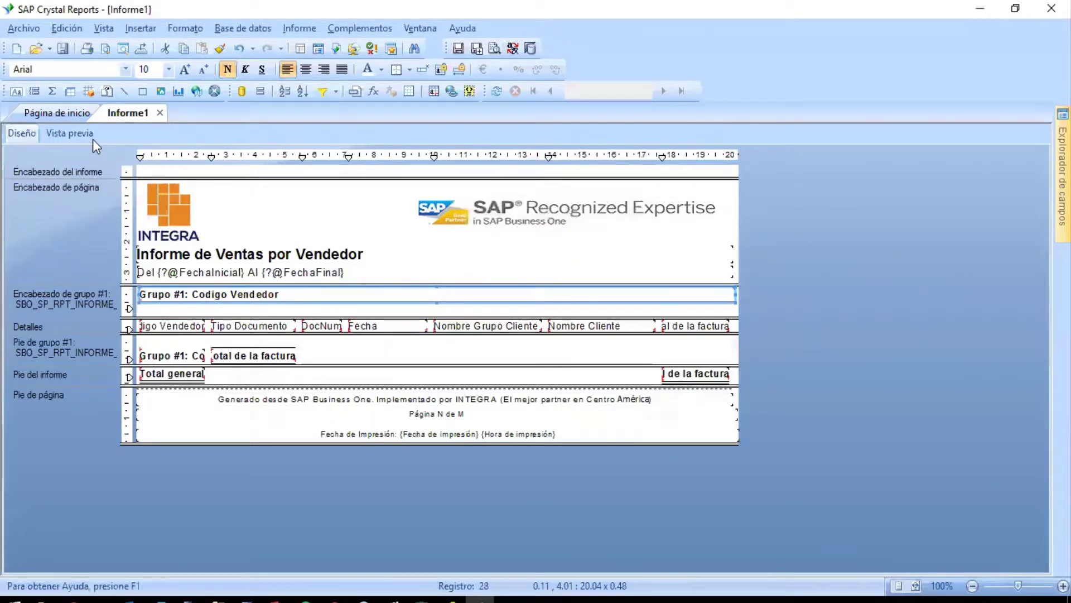
left_click(89, 137)
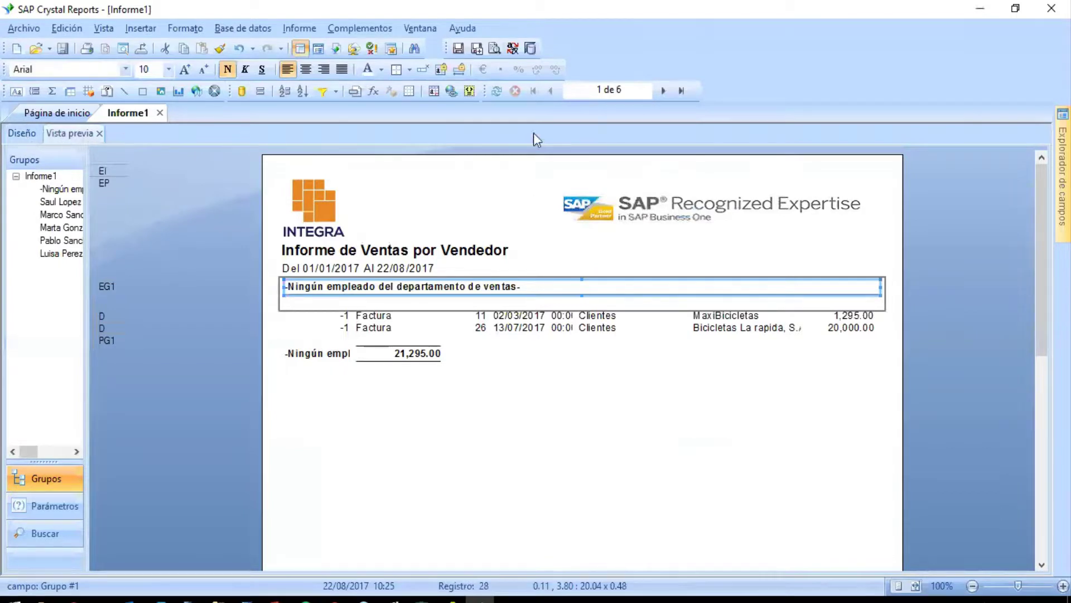
left_click(662, 91)
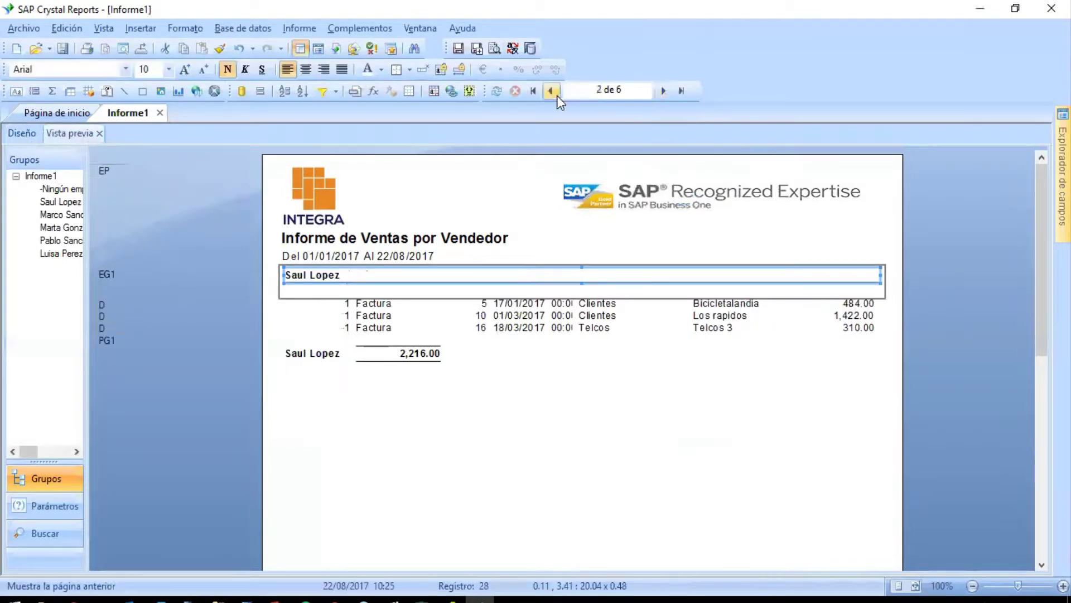
left_click(534, 90)
Step: Increase the font size of the group name field in the group header to 12
left_click(22, 133)
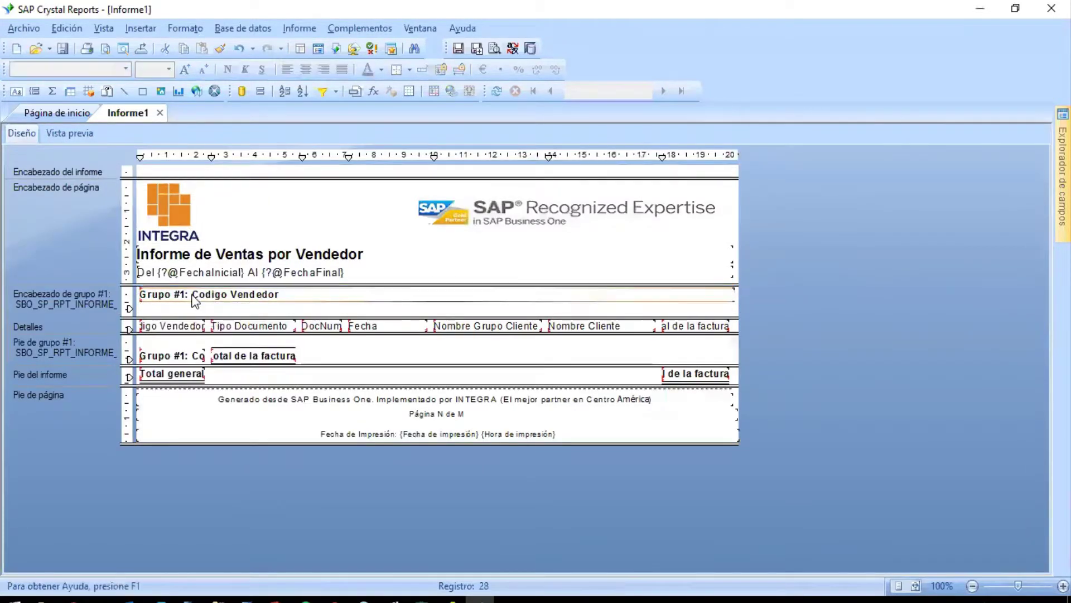
left_click(185, 70)
left_click(186, 70)
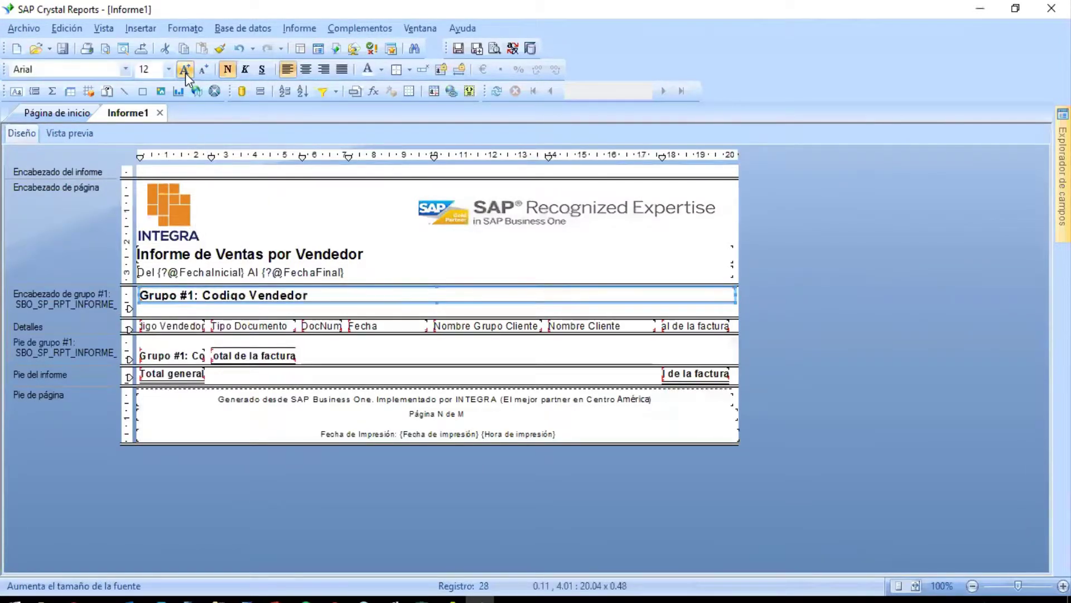
Step: Give the Codigo Vendedor group header section a Plata background color
right_click(83, 294)
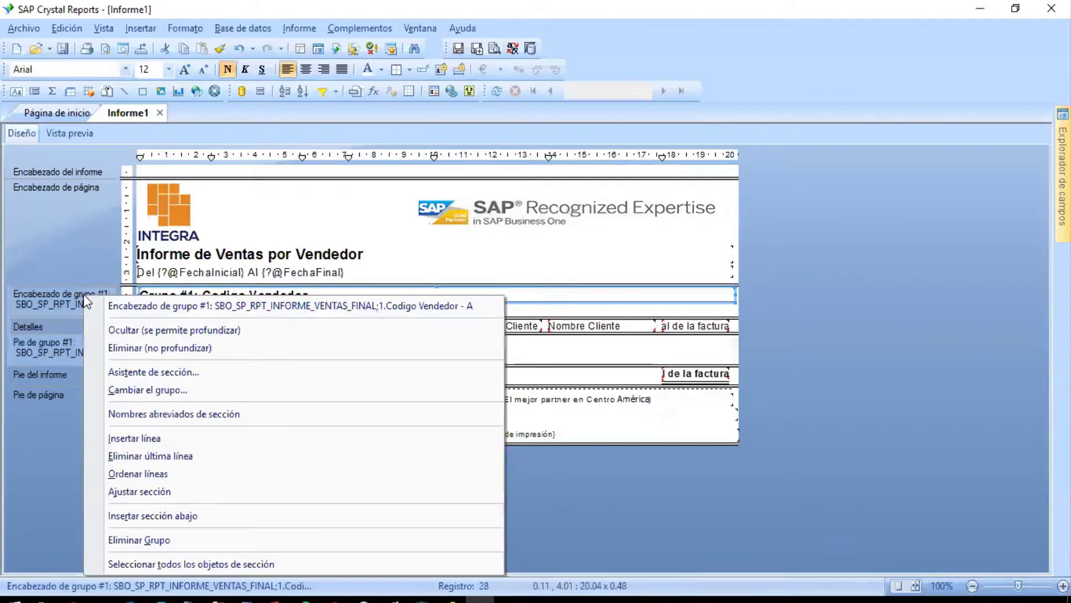
left_click(128, 371)
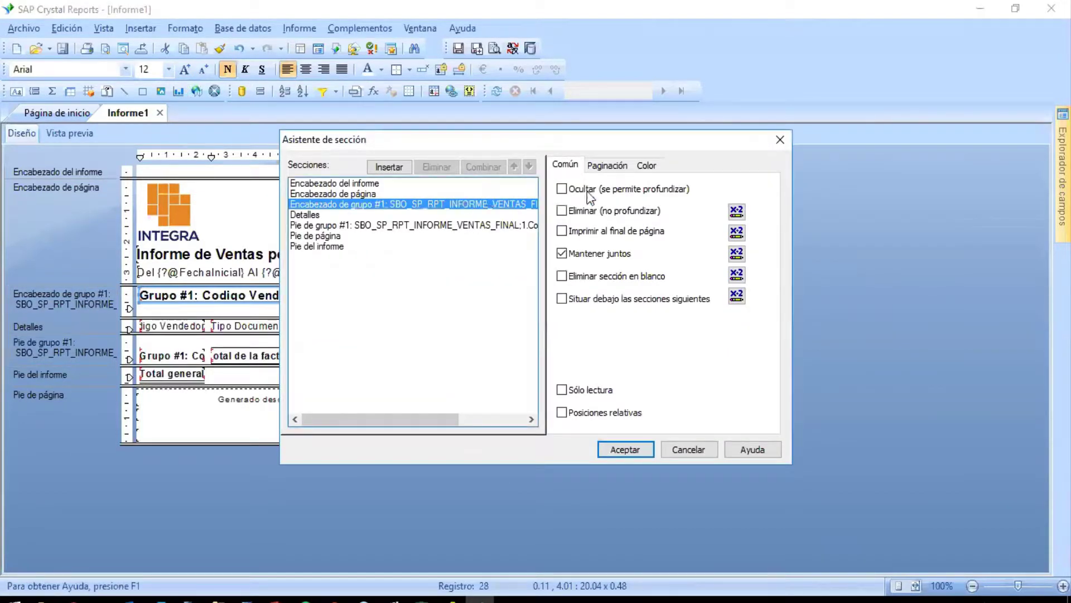
left_click(647, 166)
left_click(607, 219)
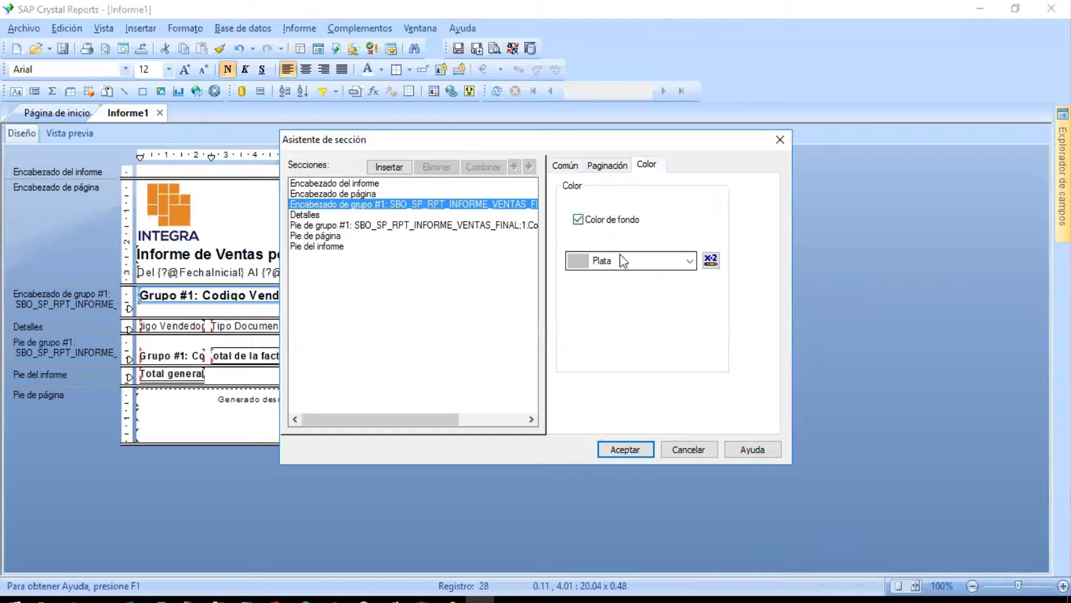
left_click(691, 261)
left_click(691, 261)
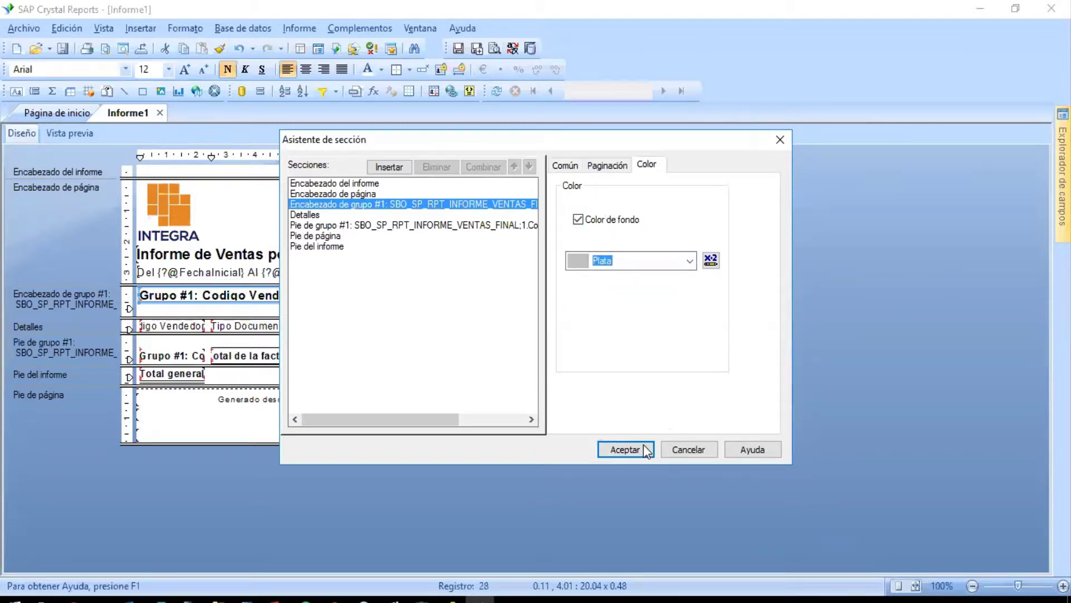
left_click(625, 449)
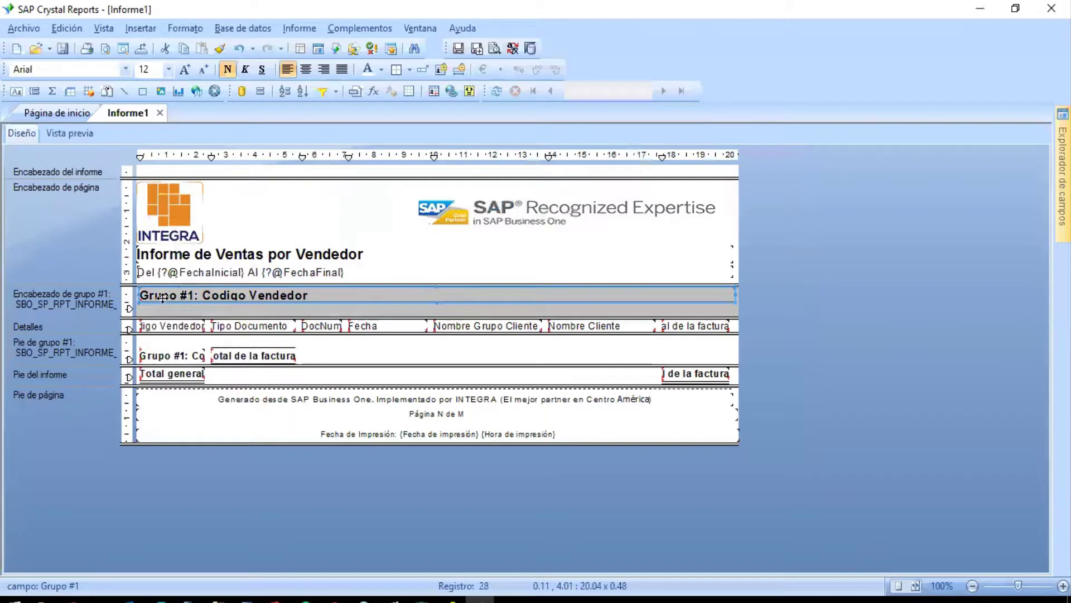
Step: Fit the group header section to its contents and make it slightly taller
right_click(98, 300)
left_click(235, 496)
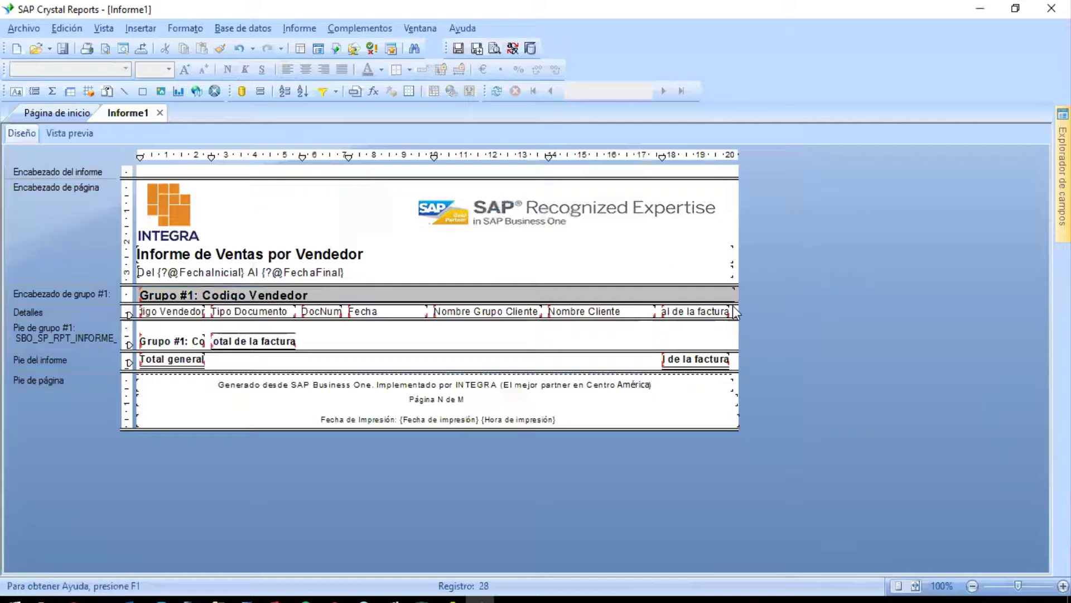
left_click_drag(735, 304, 736, 310)
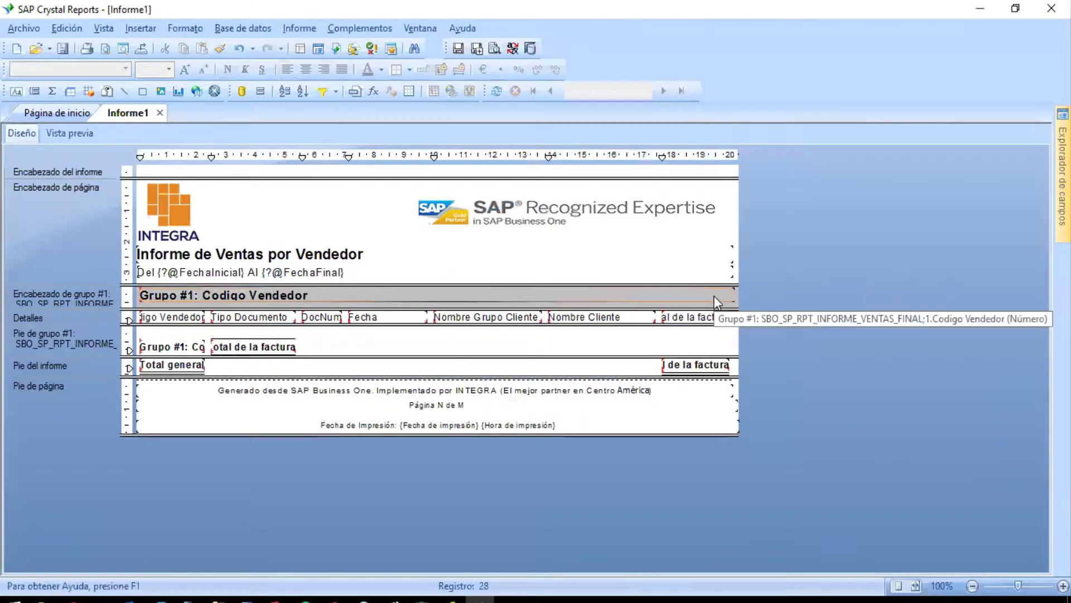
Step: Remove the border line under the group name field in the group header by setting its lower line style to Ninguno
left_click(495, 301)
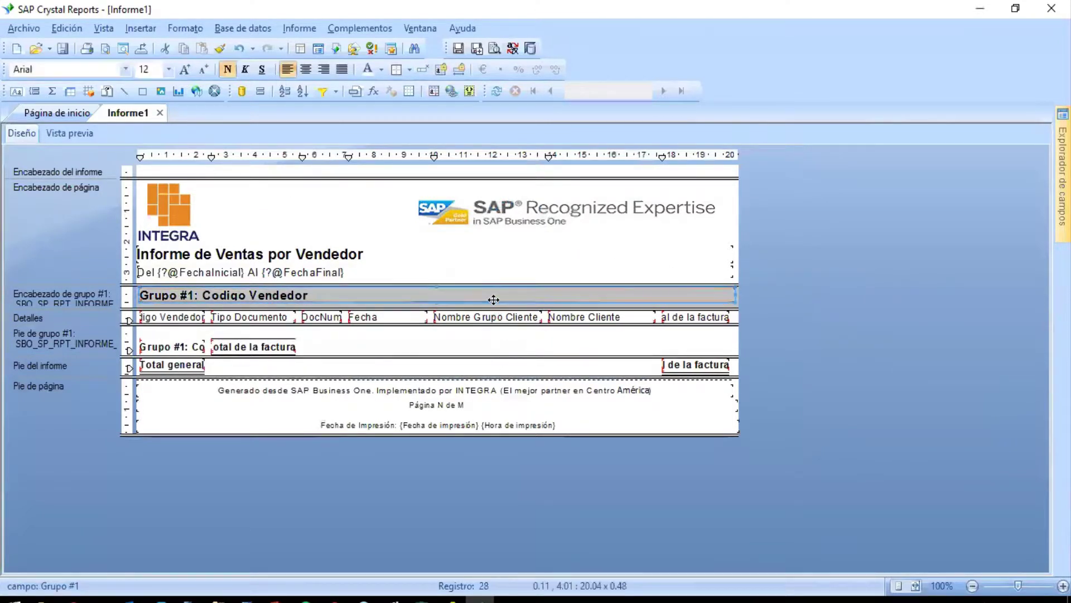
right_click(494, 302)
left_click(519, 74)
left_click(424, 114)
left_click(602, 173)
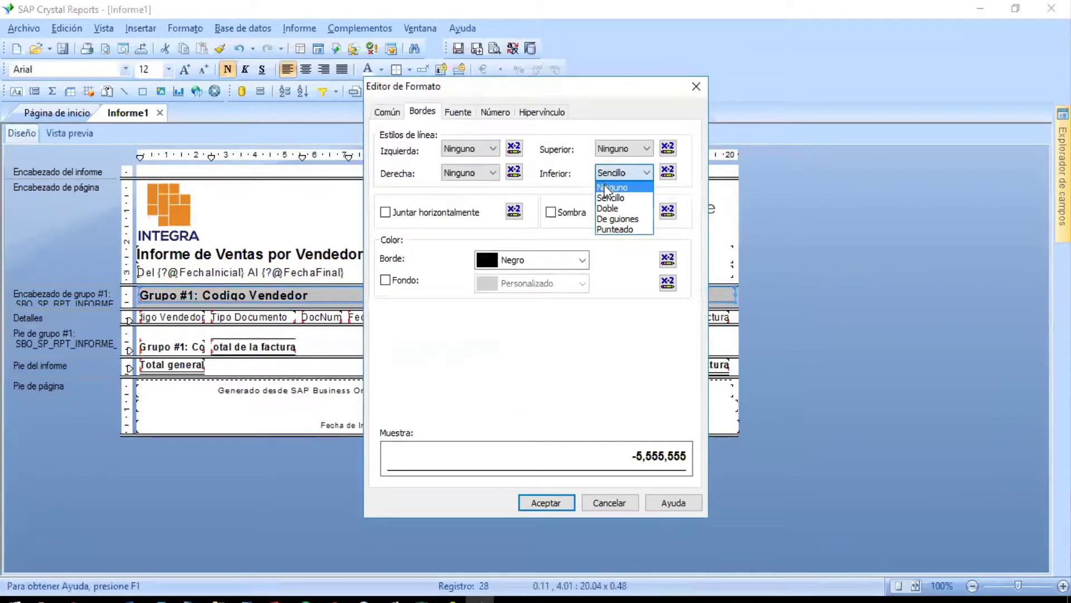
left_click(605, 188)
left_click(546, 504)
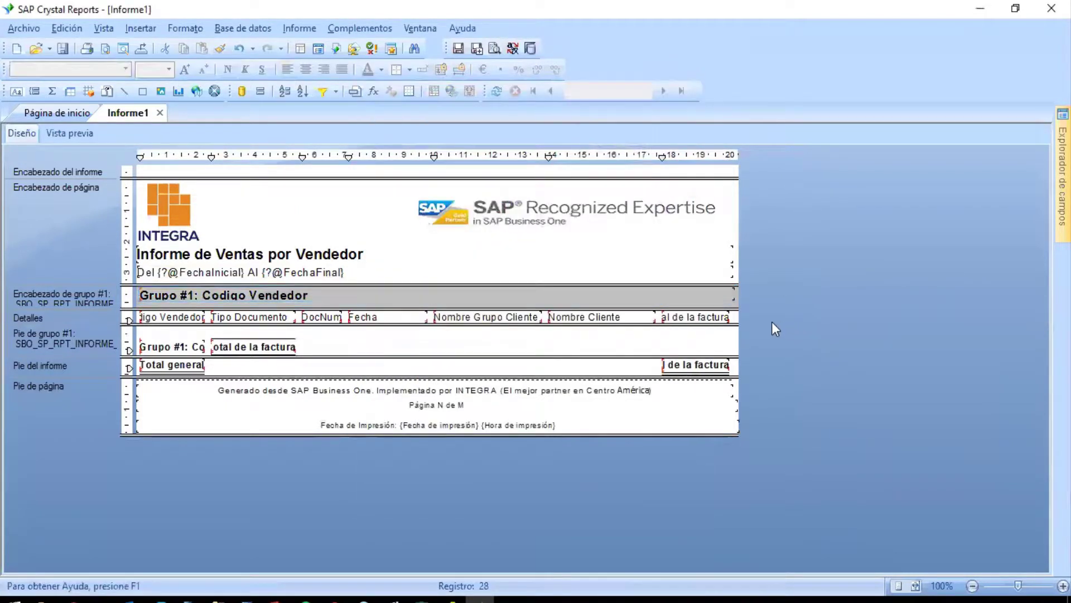
Step: Fit the group header section's height to the group name field and check the shaded header in the preview
right_click(44, 303)
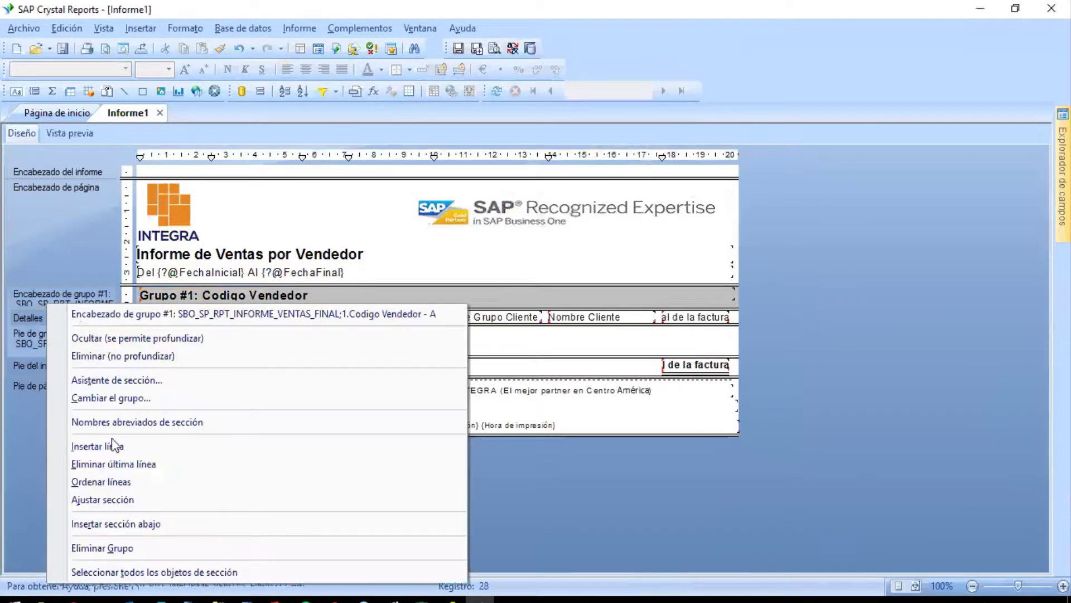
left_click(129, 499)
left_click(50, 134)
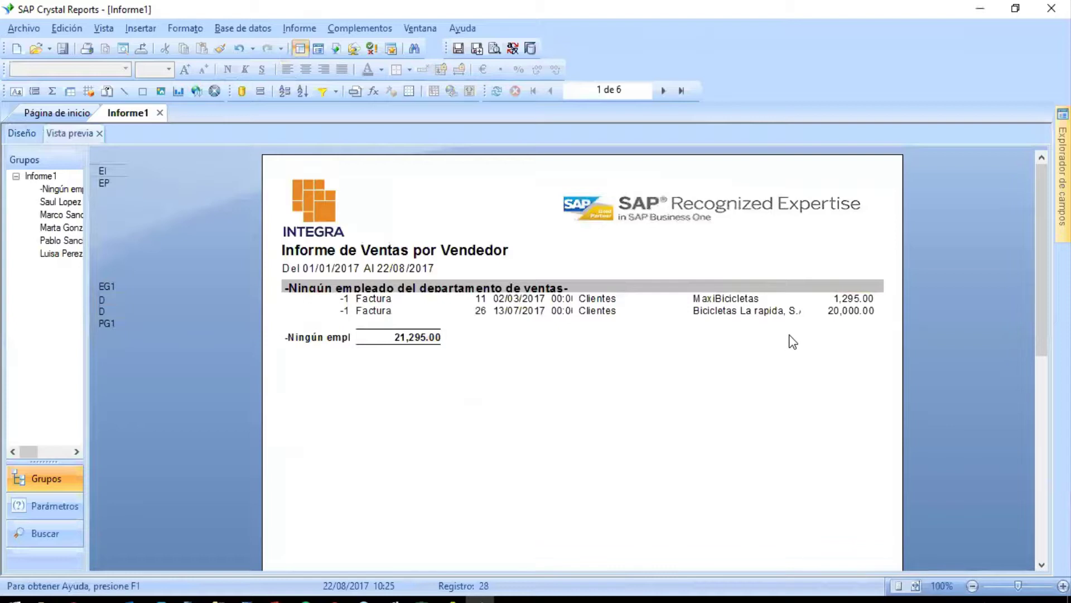
left_click(25, 134)
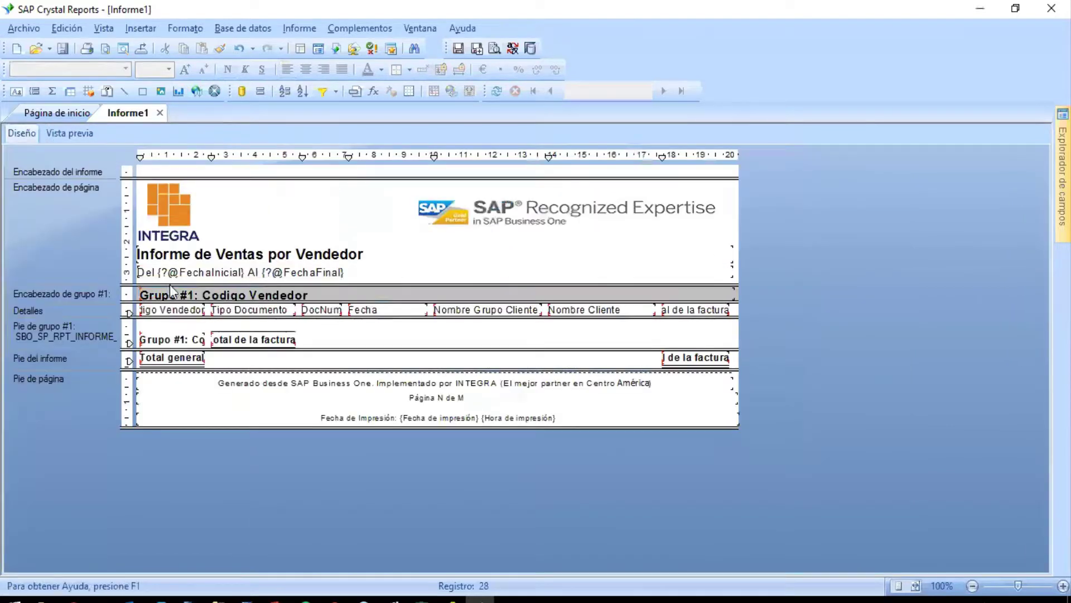
Step: Insert a second section below the Codigo Vendedor group header and apply the section changes
right_click(106, 308)
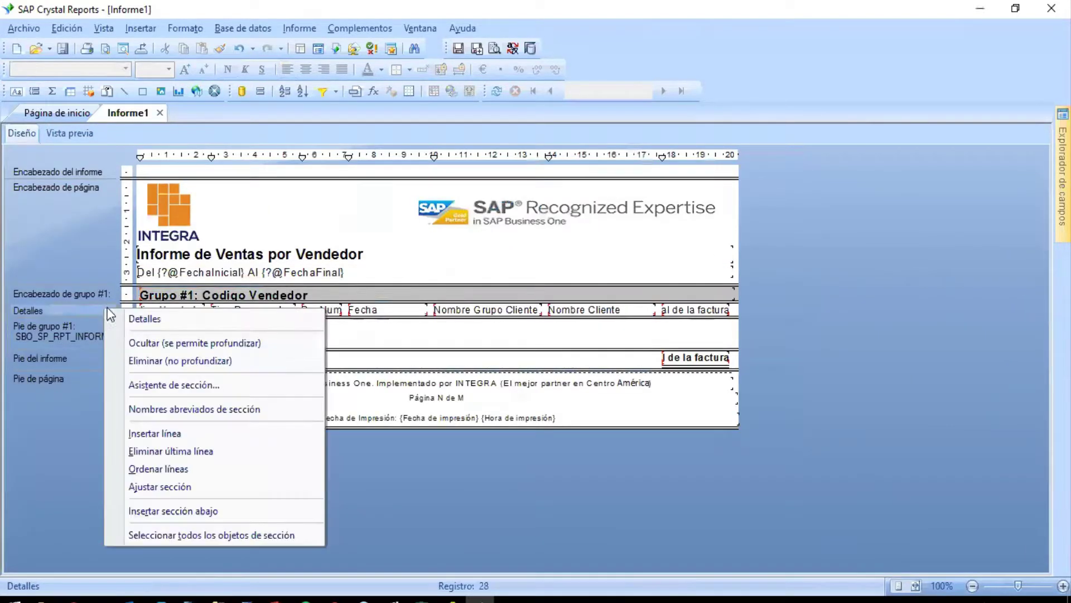
left_click(173, 385)
left_click(335, 204)
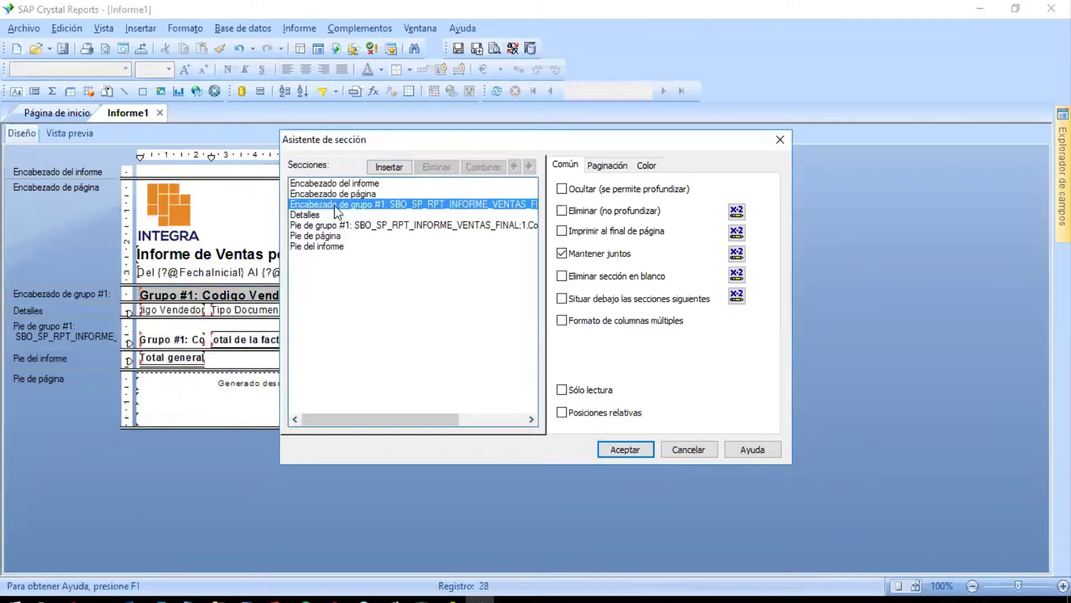
left_click(389, 167)
left_click(625, 449)
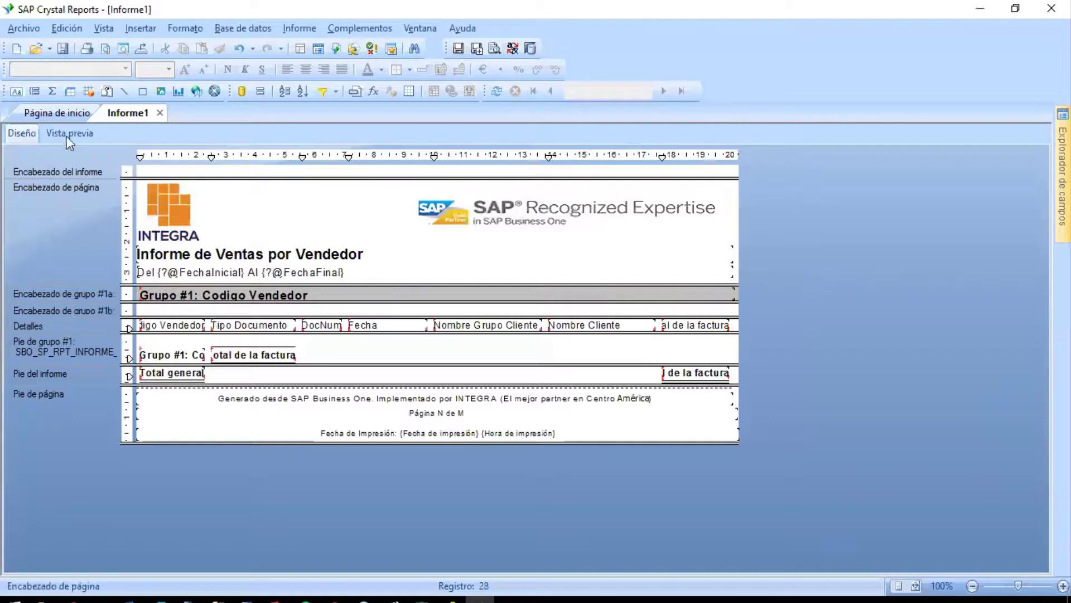
Step: Add a "Tipo de Documento" text heading about 4 cm wide in group header 1b and delete the Codigo Vendedor field from the details
left_click(16, 91)
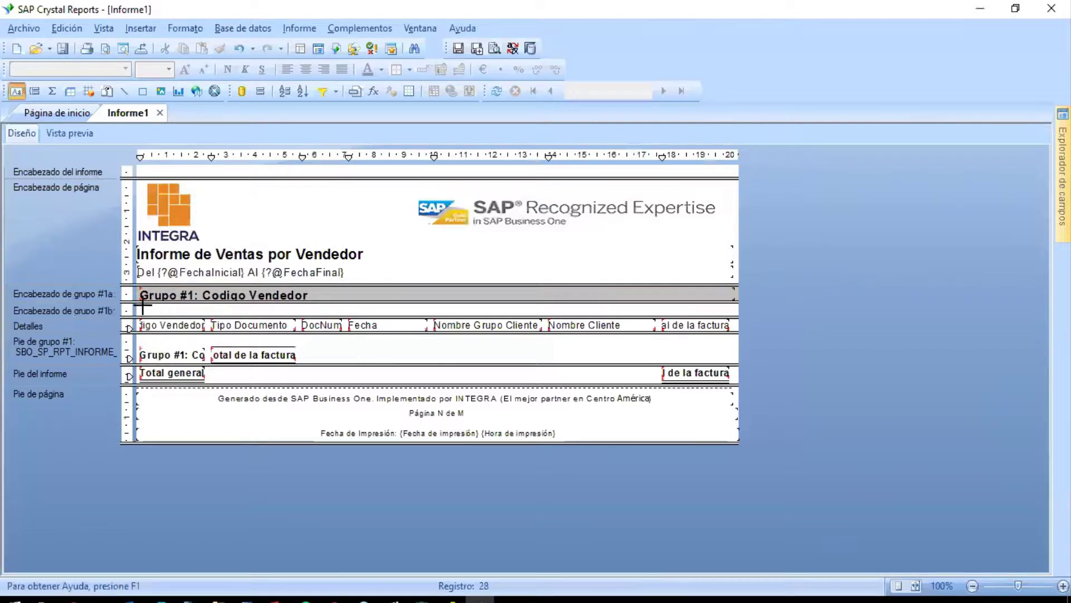
left_click_drag(143, 304, 258, 318)
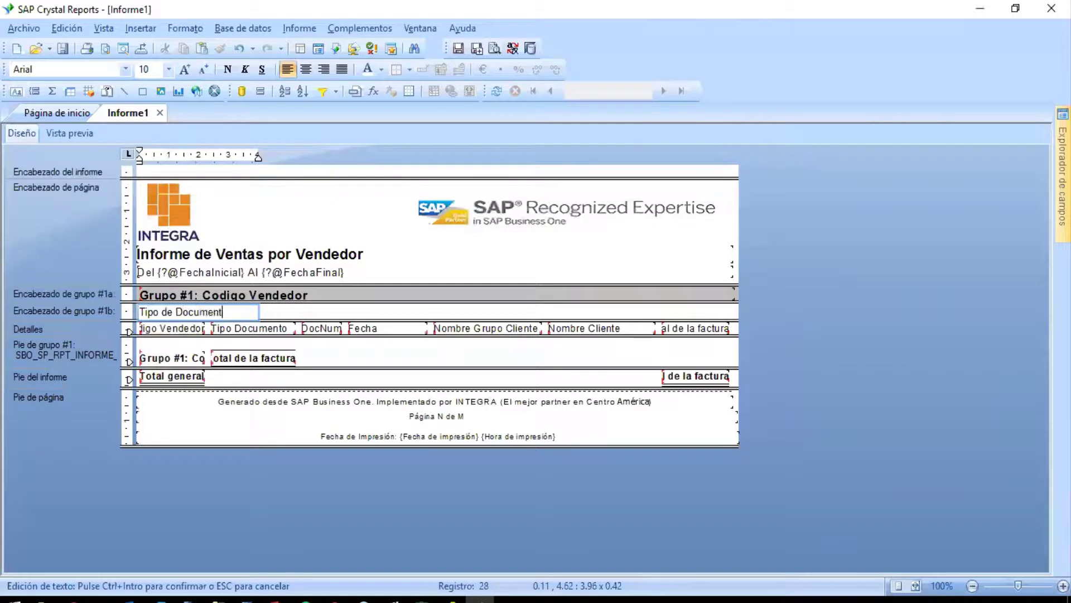
left_click(275, 316)
left_click(199, 329)
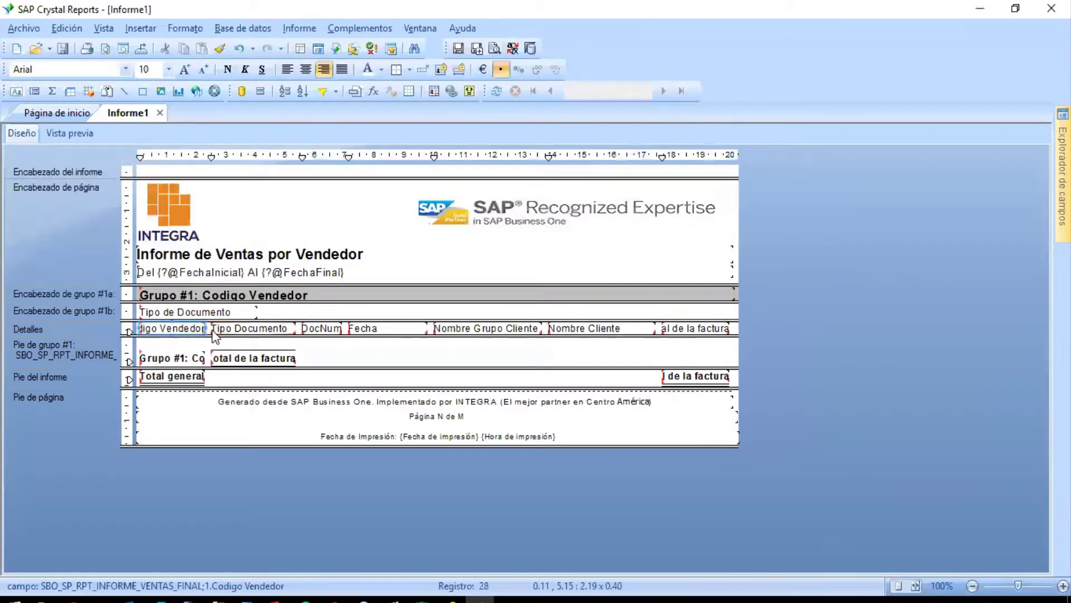
key("Delete")
Step: Format the Tipo de Documento heading as bold at font size 8 and narrow it to about 2.7 cm
left_click(201, 312)
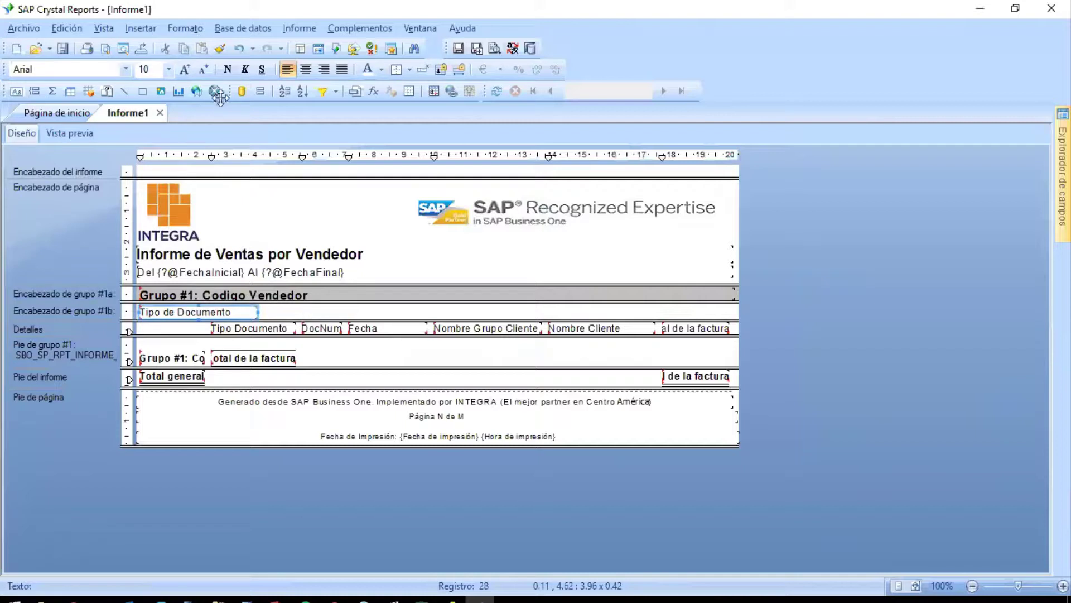
left_click(210, 74)
left_click(210, 74)
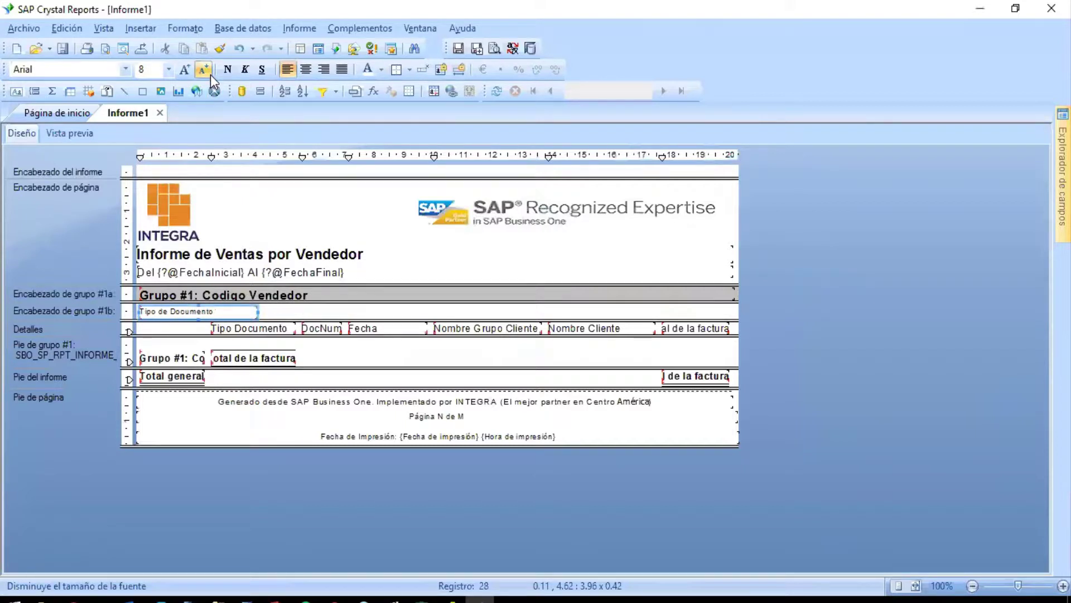
left_click(233, 76)
left_click_drag(254, 312, 213, 325)
Step: Move the Tipo Documento detail field toward its heading and set its font size to 8
left_click(234, 330)
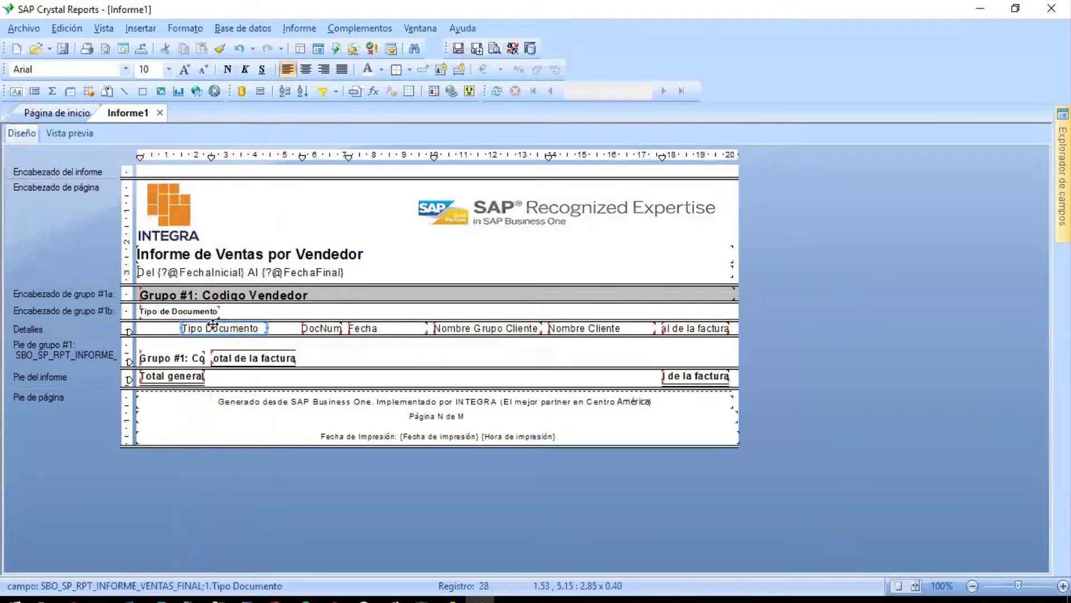
left_click(156, 72)
key("Return")
left_click(274, 326)
Step: Align the Tipo Documento detail field with the left edge of the Tipo de Documento heading and give both the same width
left_click(242, 329)
left_click(205, 311, "ctrl")
right_click(203, 312)
mouse_move(319, 397)
left_click(427, 397)
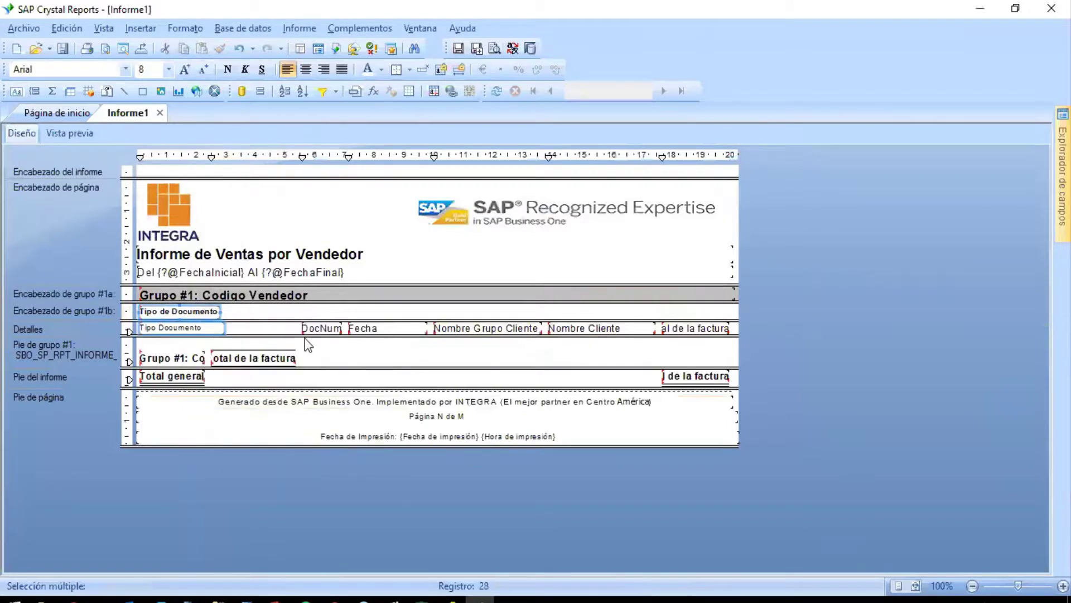
right_click(208, 313)
mouse_move(320, 416)
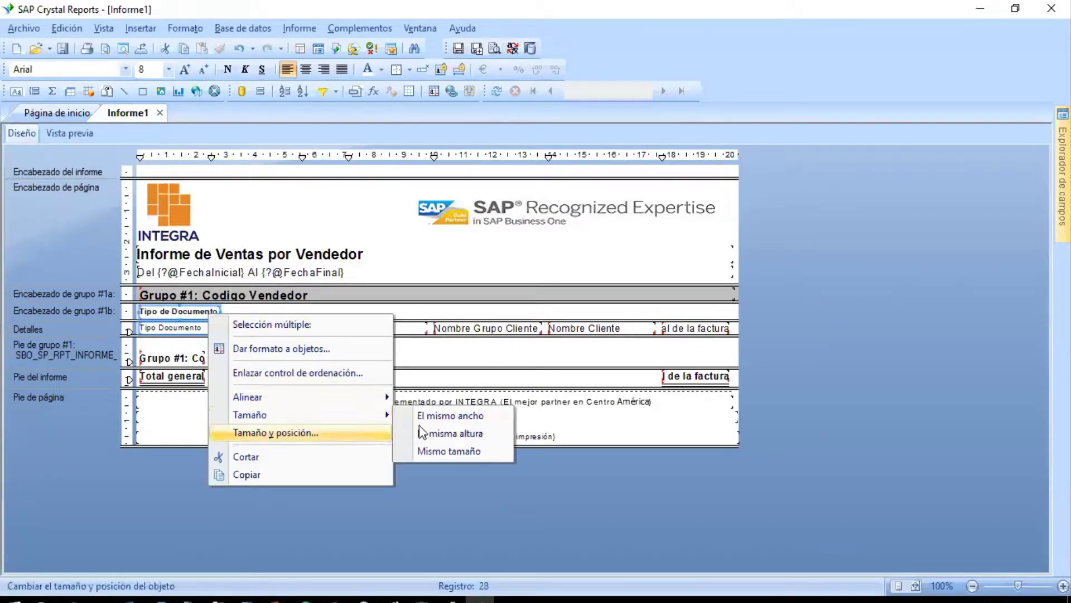
left_click(429, 415)
left_click(135, 187)
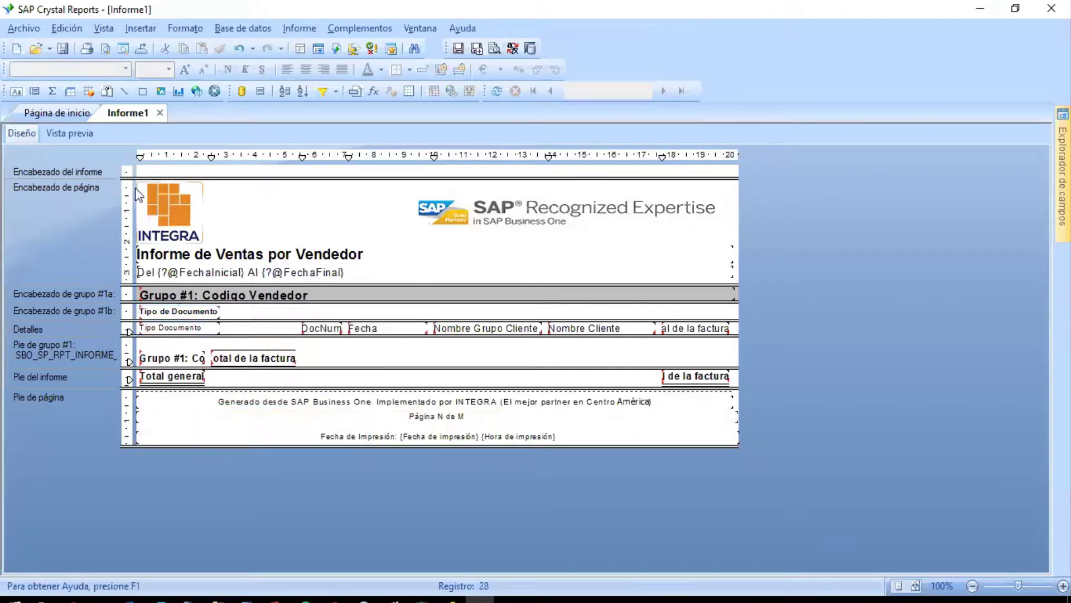
Step: Center the text of the Tipo Documento detail field and check the column in the report preview
left_click(89, 139)
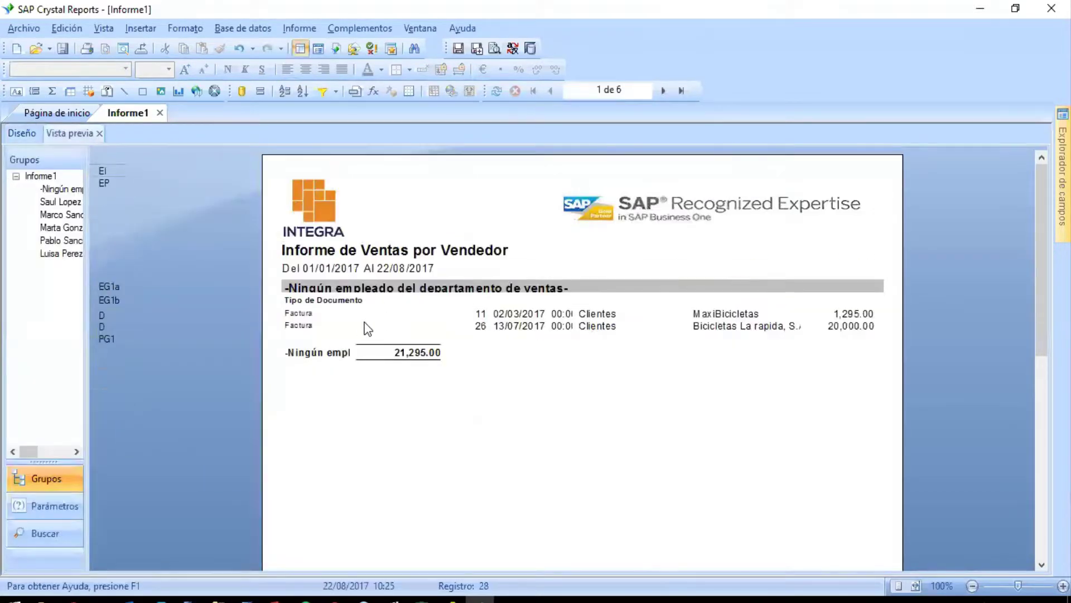
left_click(22, 133)
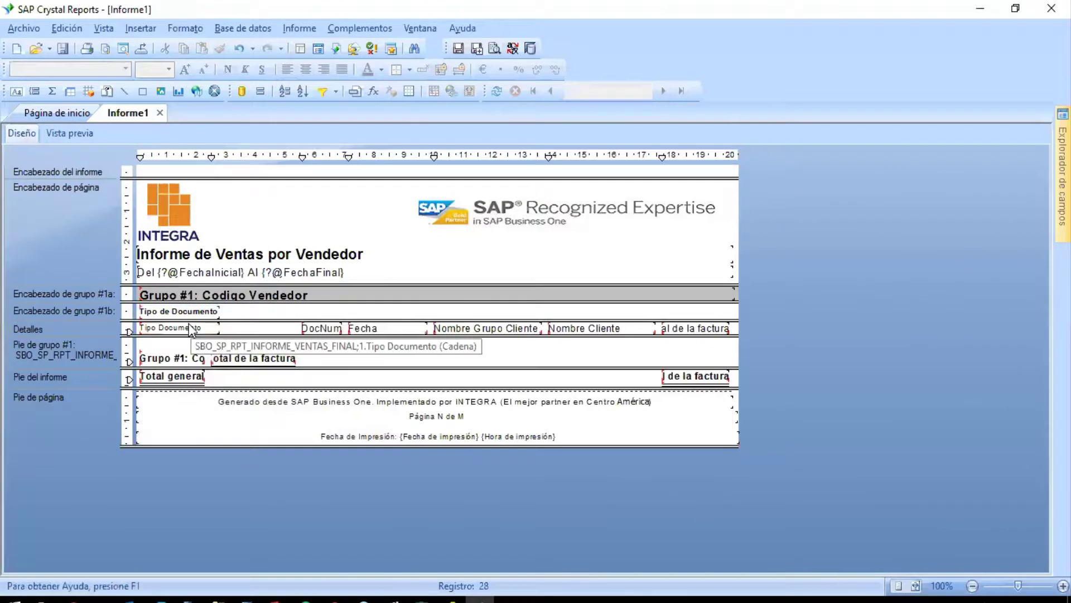
left_click(72, 133)
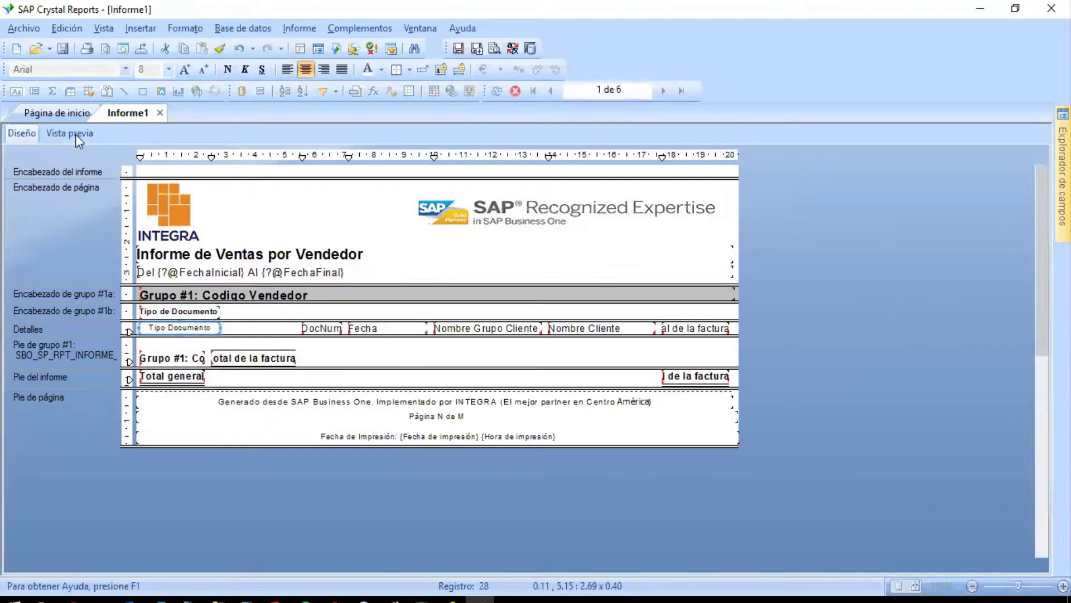
left_click(347, 385)
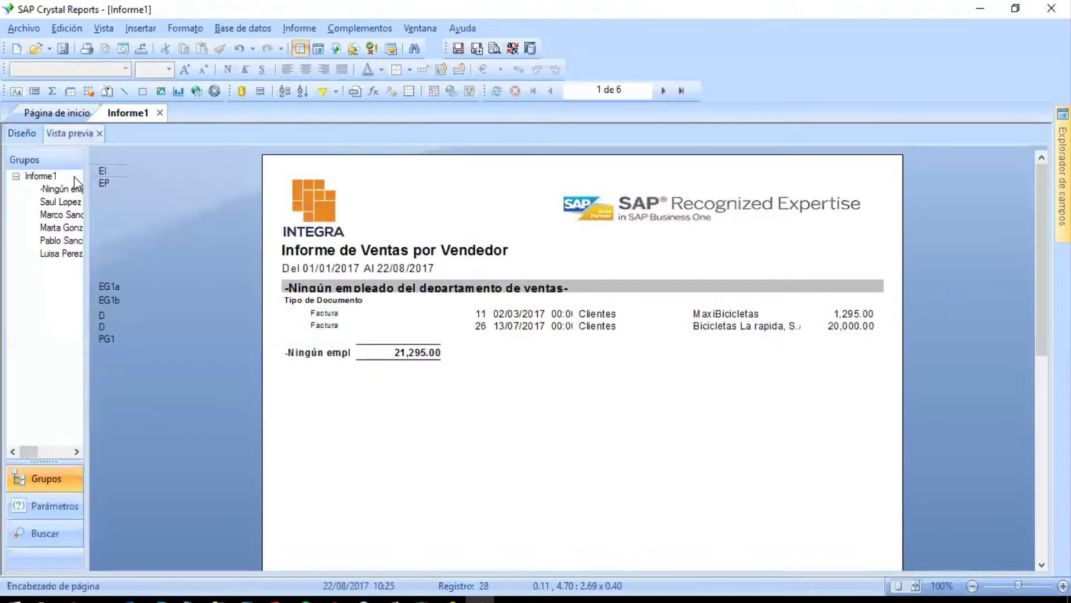
left_click(19, 135)
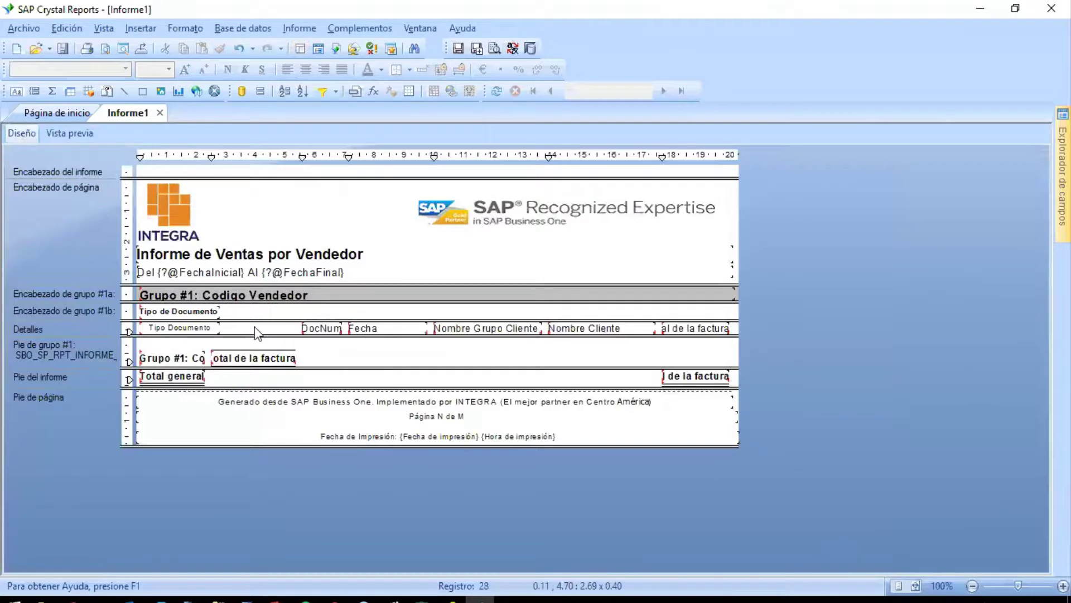
Step: Place a copy of the Tipo de Documento heading beside it in group header 1b and change its text to "No. Documento"
left_click(202, 314)
key("ctrl+v")
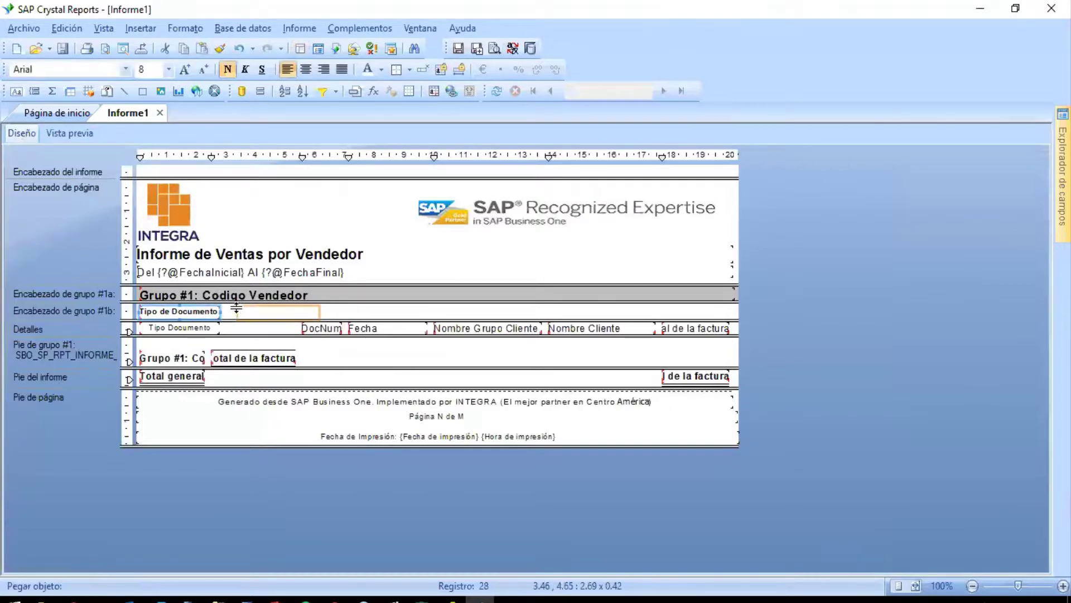
left_click(235, 311)
double_click(250, 313)
key("ctrl+a")
type("No")
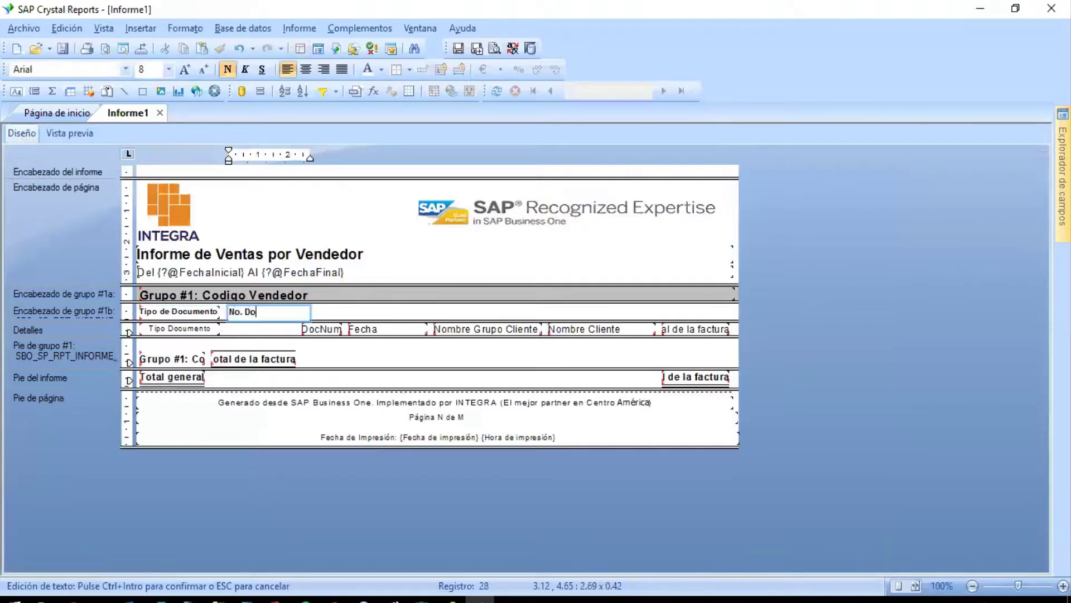
left_click(334, 327)
Step: Move the DocNum field under the No. Documento heading, copy the Tipo Documento field's formatting to it and widen it to about 2.06 cm
left_click_drag(330, 329, 290, 330)
left_click(208, 330)
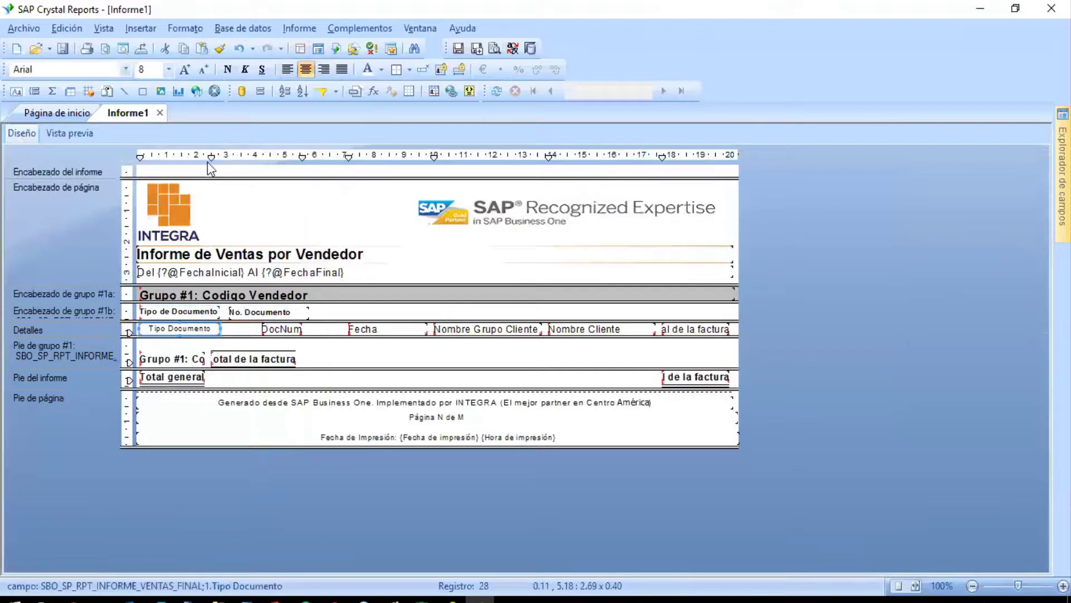
left_click(220, 48)
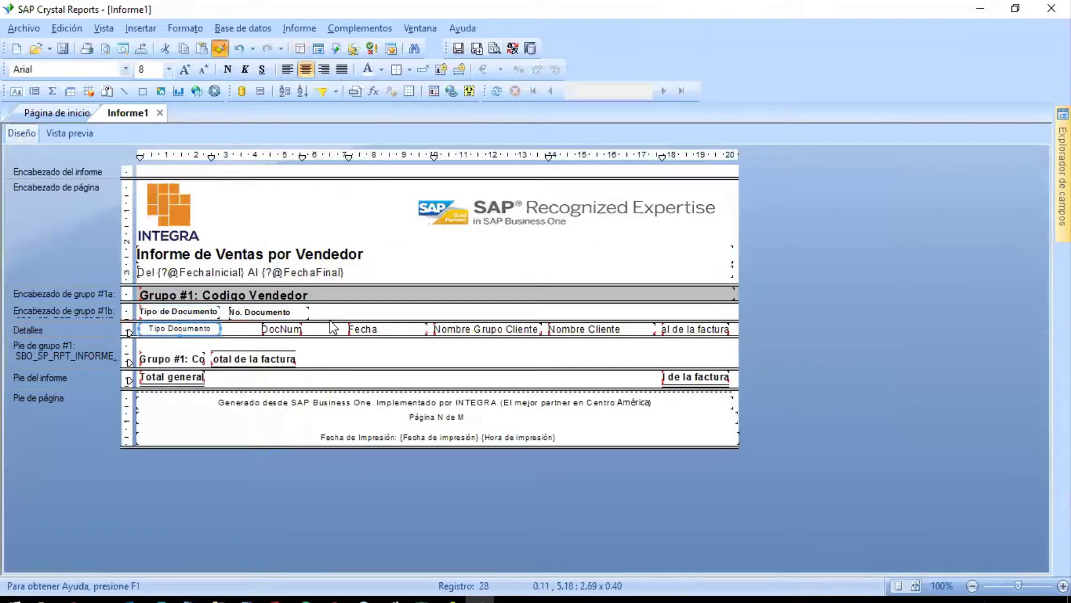
left_click(279, 330)
left_click_drag(290, 330, 309, 329)
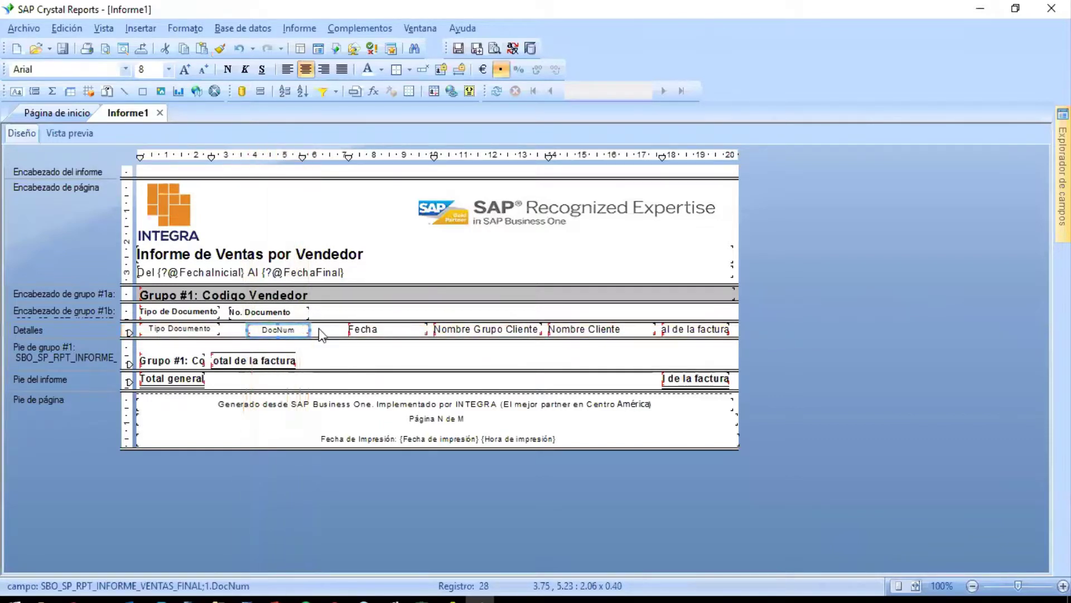
Step: Place a copy of the No. Documento heading beside it in group header 1b and change its text to "Fecha"
left_click(327, 335)
left_click(293, 313)
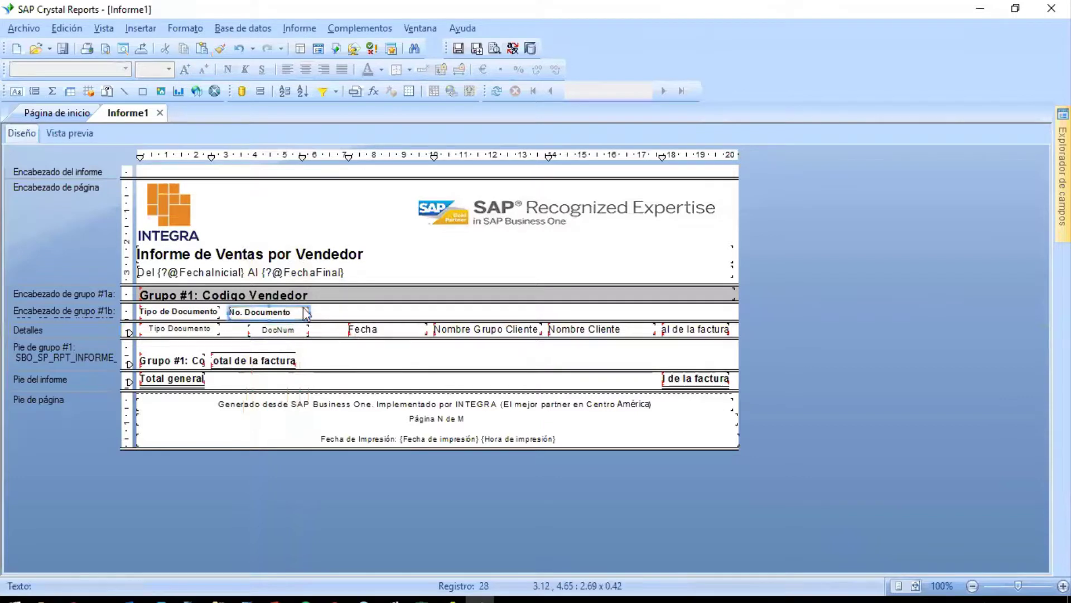
key("ctrl+c")
key("ctrl+v")
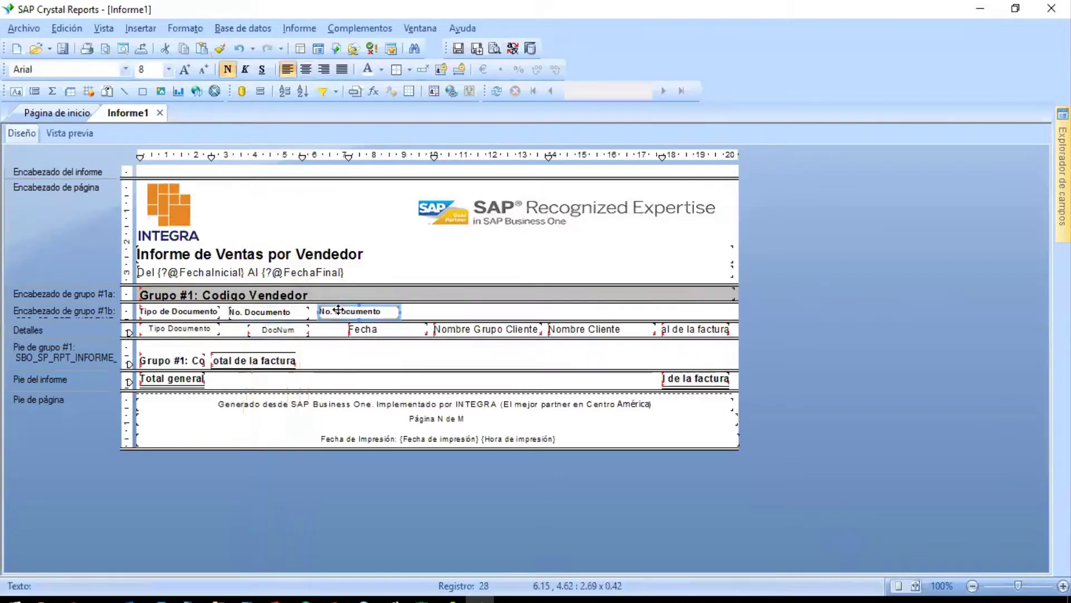
left_click(338, 315)
double_click(338, 312)
key("ctrl+a")
type("Fech")
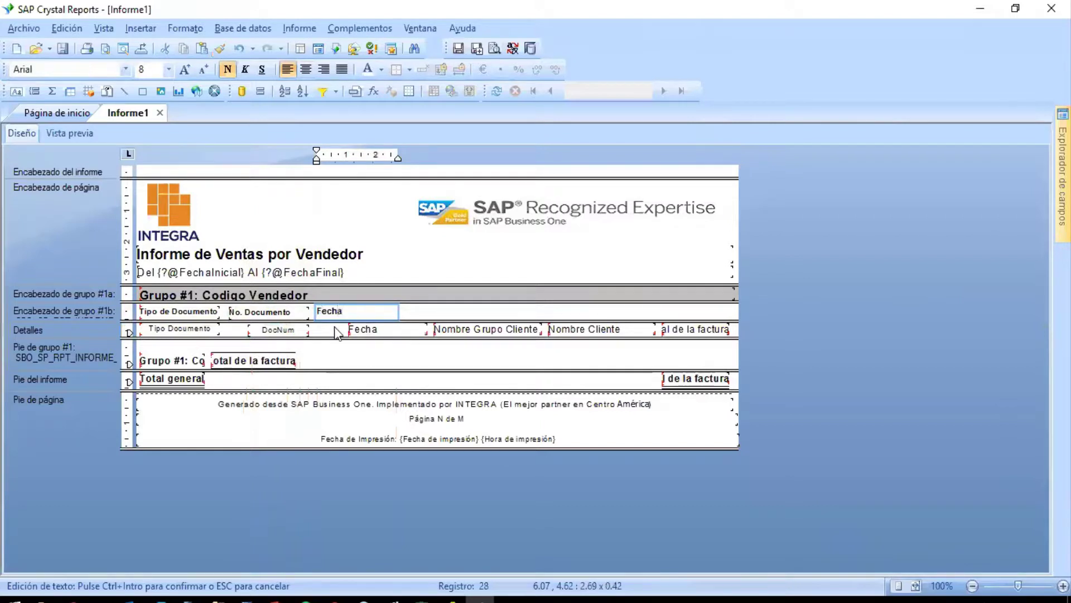
left_click(337, 334)
Step: Check the headings in the report preview and center the text of the No. Documento and Fecha headings
left_click(62, 134)
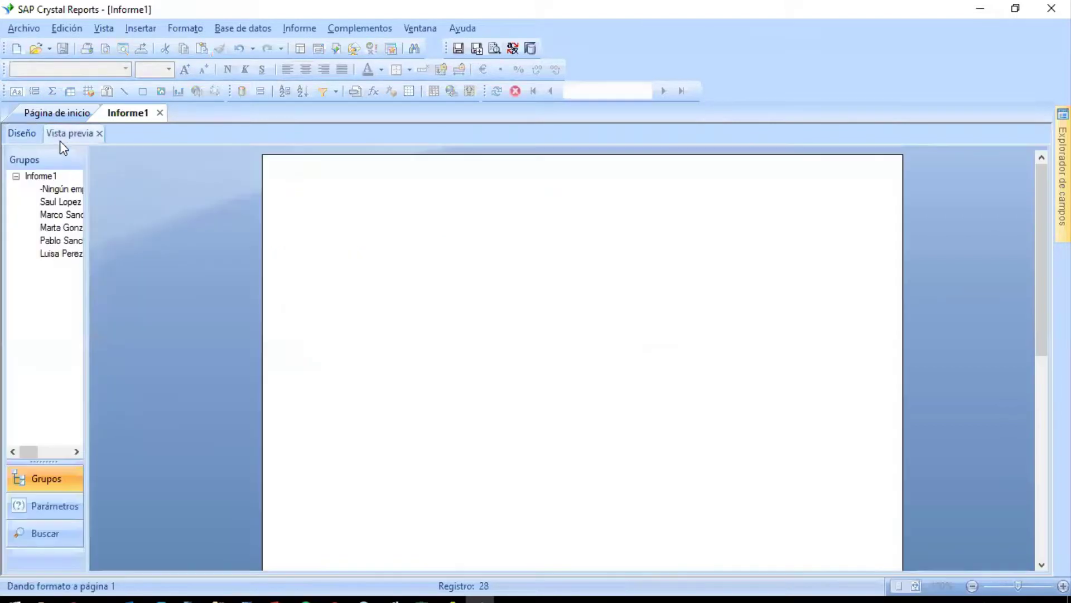
left_click(15, 133)
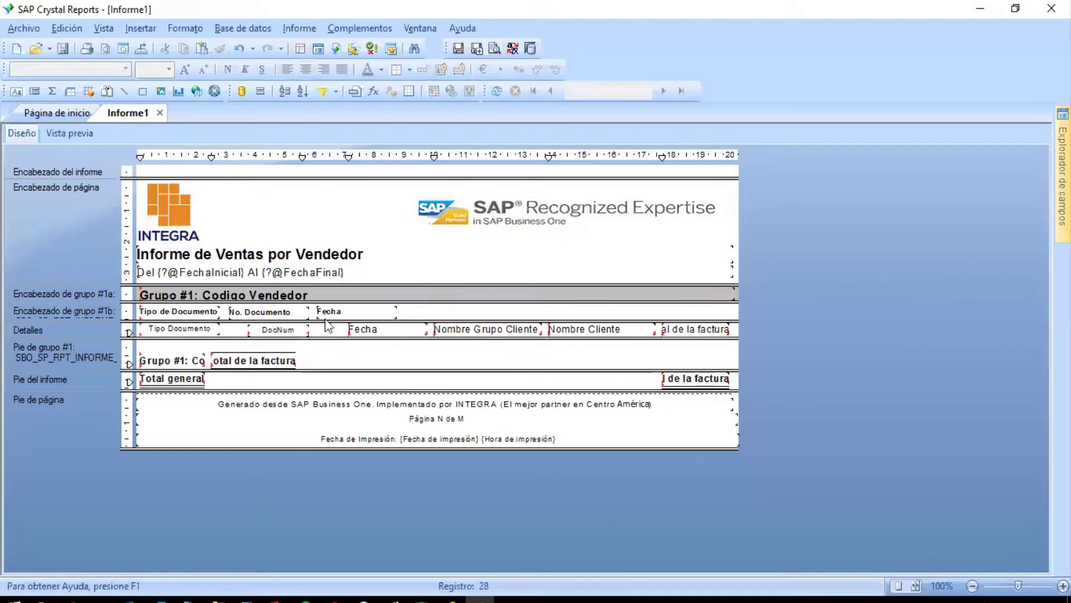
left_click(268, 312)
left_click(324, 69)
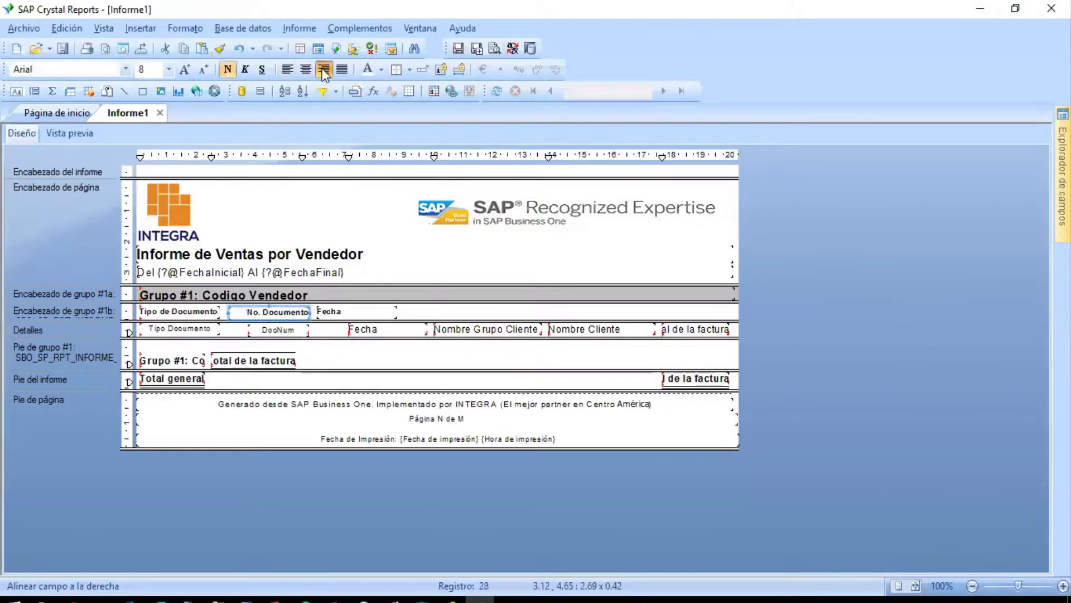
left_click(307, 70)
left_click(336, 313)
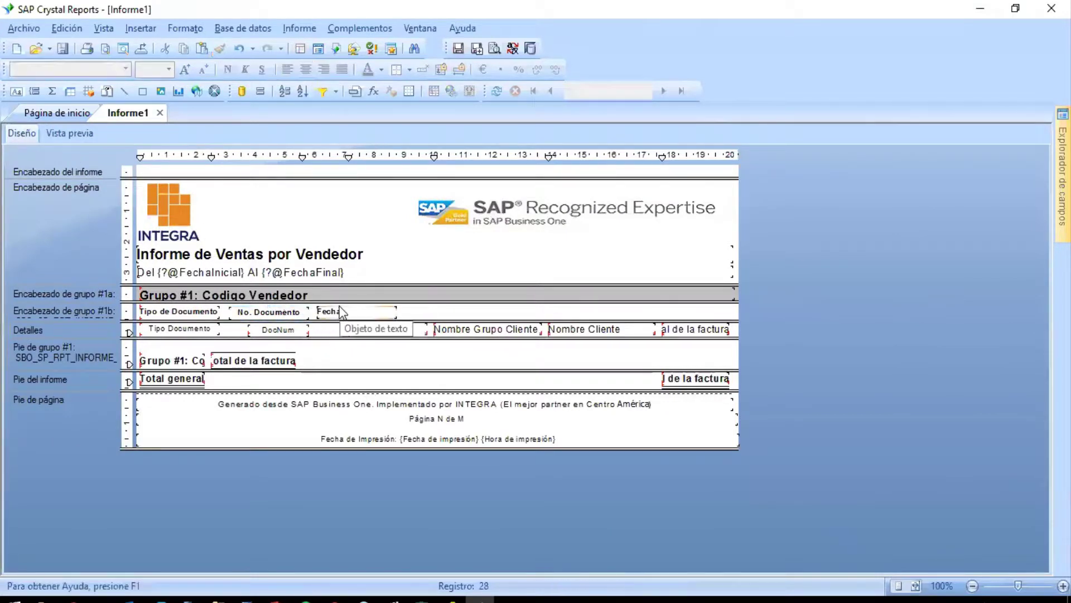
left_click(306, 69)
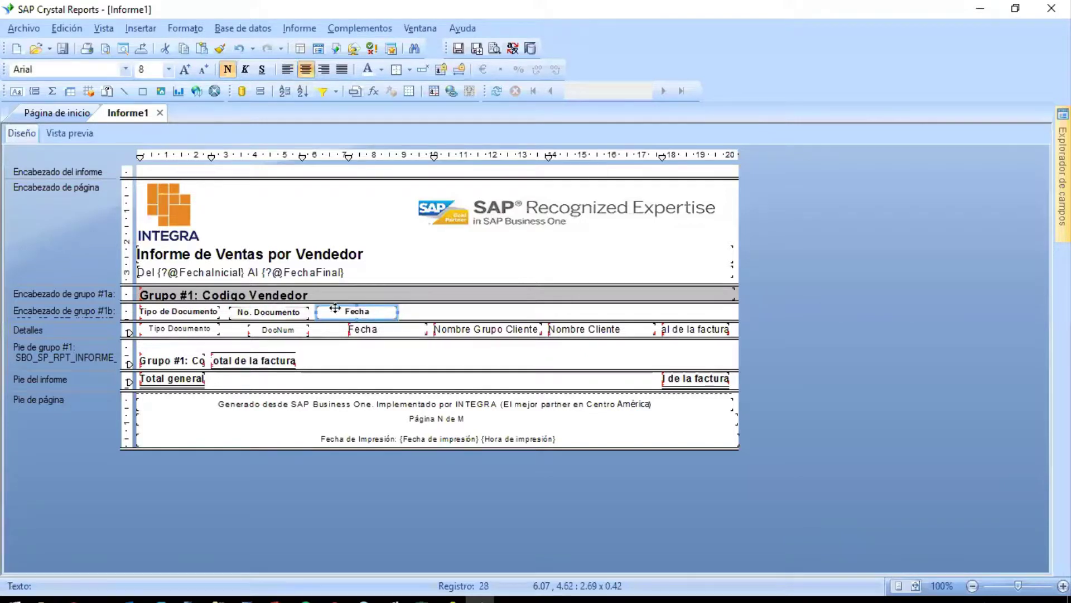
Step: Set the Fecha detail field's font size to 8 and its date style to 01/03/1999 without the time
left_click(373, 329)
type("8")
key("Return")
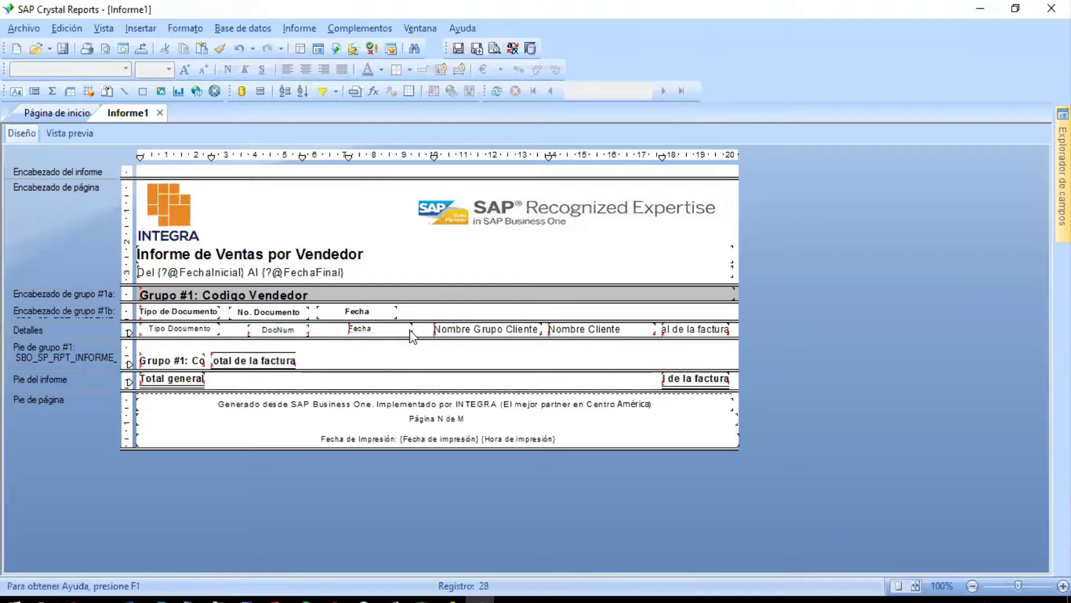
right_click(409, 331)
left_click(482, 78)
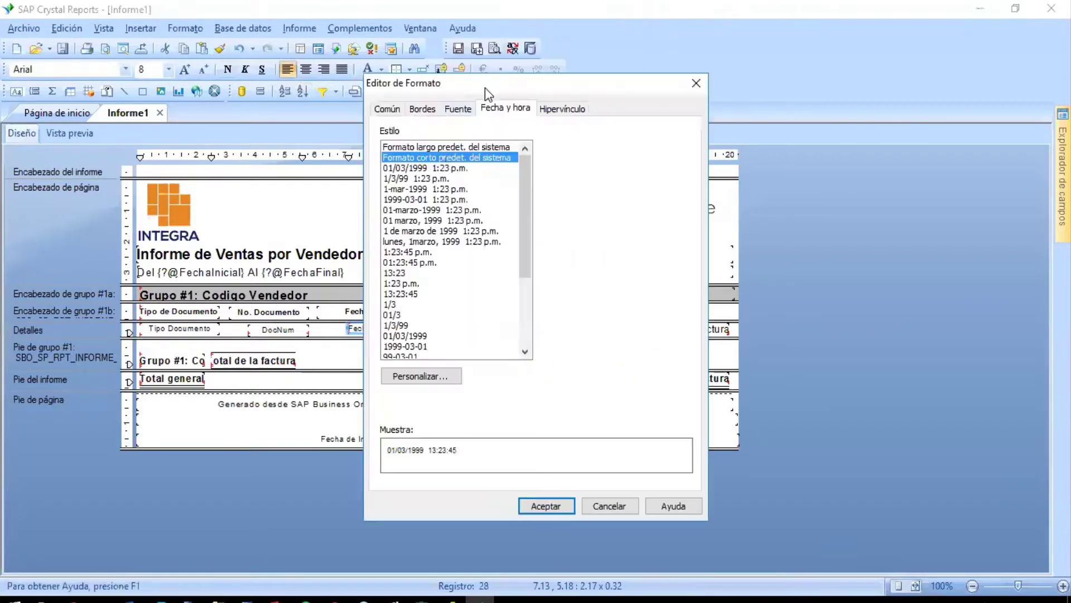
left_click(419, 335)
left_click(545, 506)
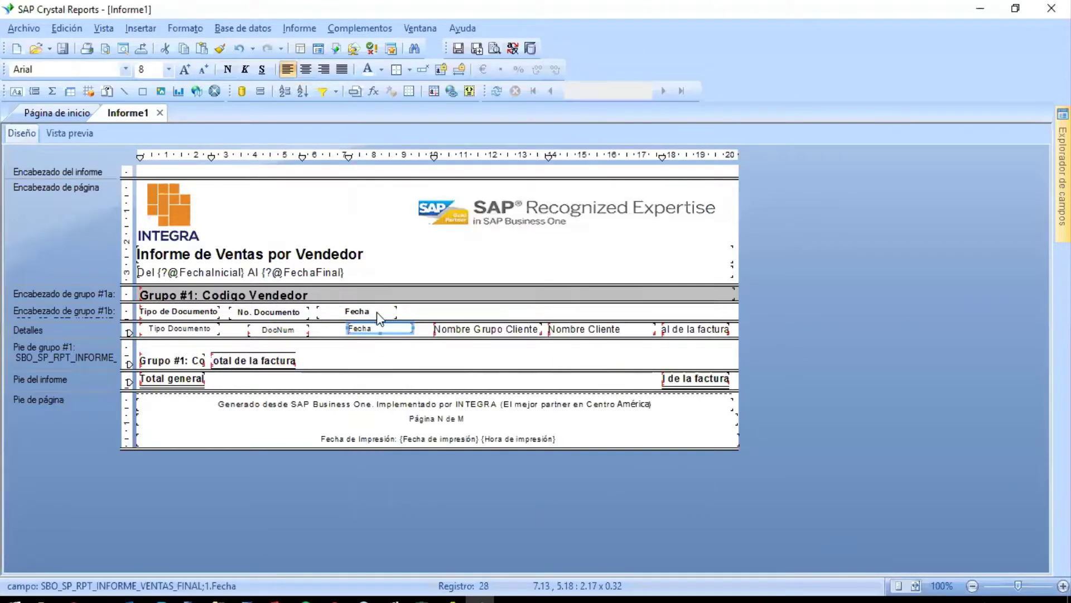
Step: Align the Fecha detail field with the left edge of the Fecha heading and match the heading's width to the field
left_click(373, 313, "ctrl")
right_click(373, 314)
mouse_move(494, 401)
left_click(584, 400)
right_click(379, 313)
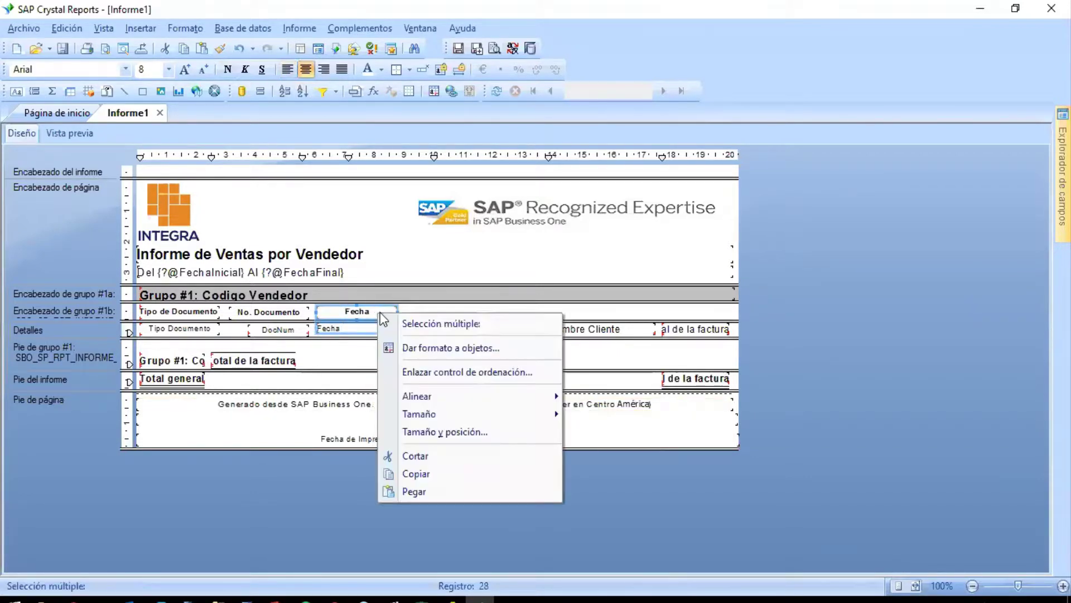
left_click(444, 306)
left_click(370, 329)
left_click(367, 314, "ctrl")
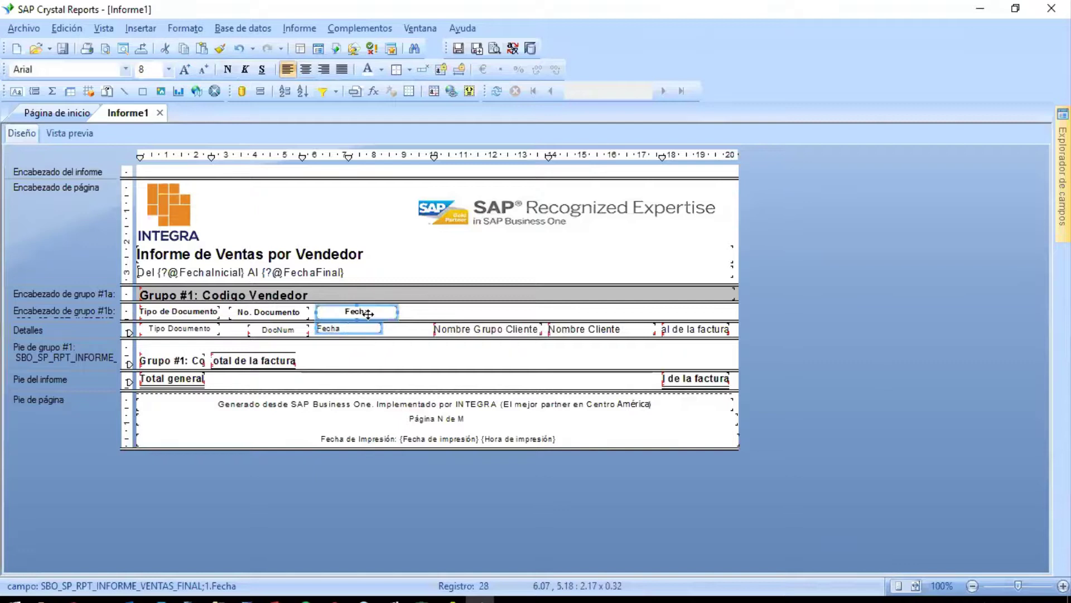
right_click(364, 325)
mouse_move(468, 427)
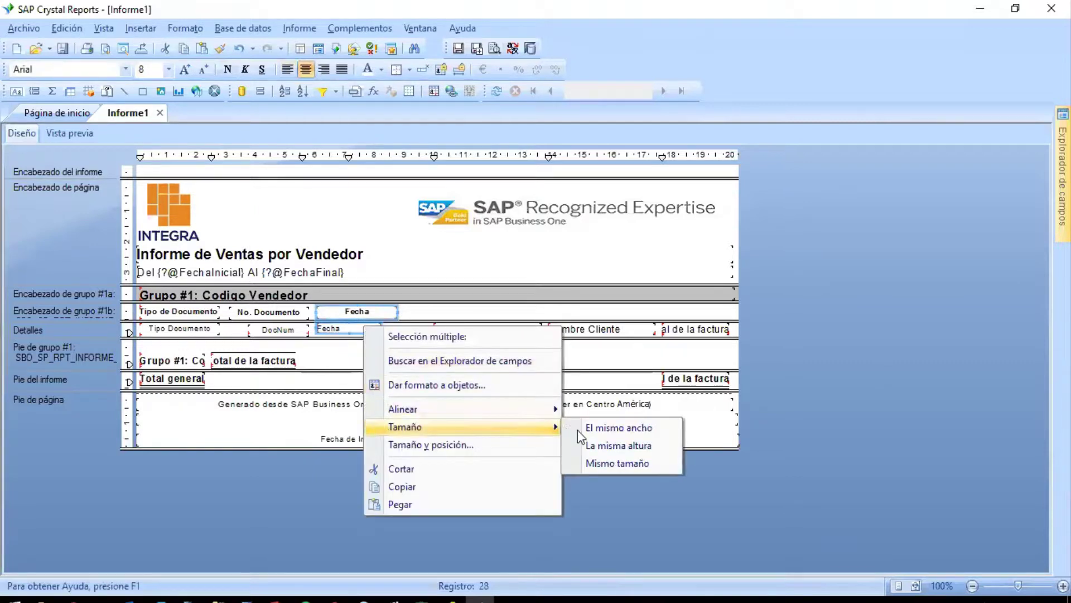
left_click(616, 428)
left_click(383, 331)
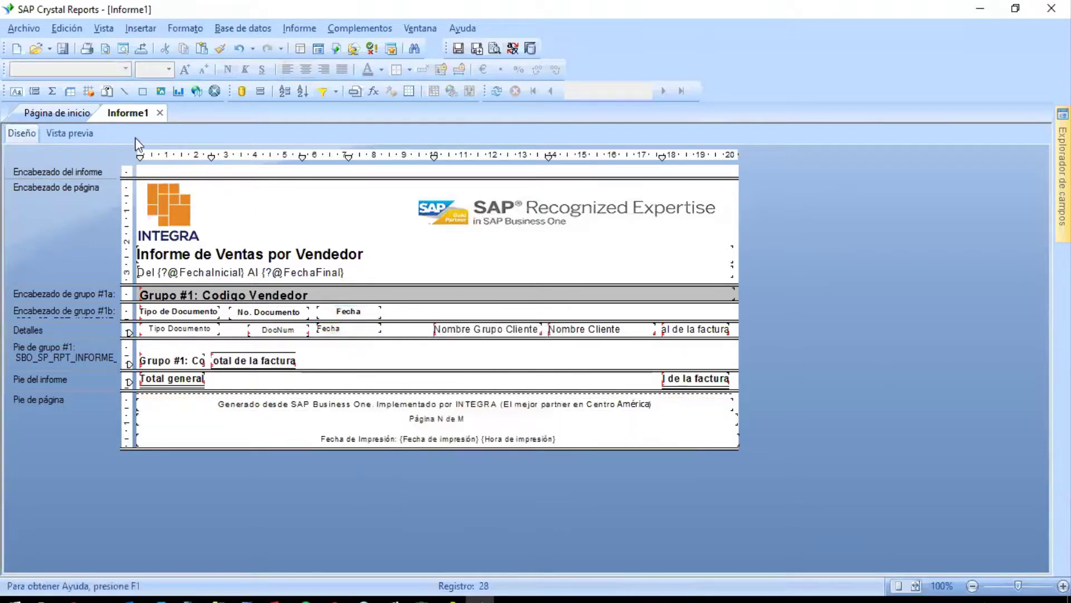
Step: Narrow the Fecha detail field to about 1.66 cm, checking in the report preview that the full date still fits
left_click(69, 133)
left_click(18, 133)
left_click(374, 328)
left_click_drag(377, 327, 369, 327)
left_click(70, 133)
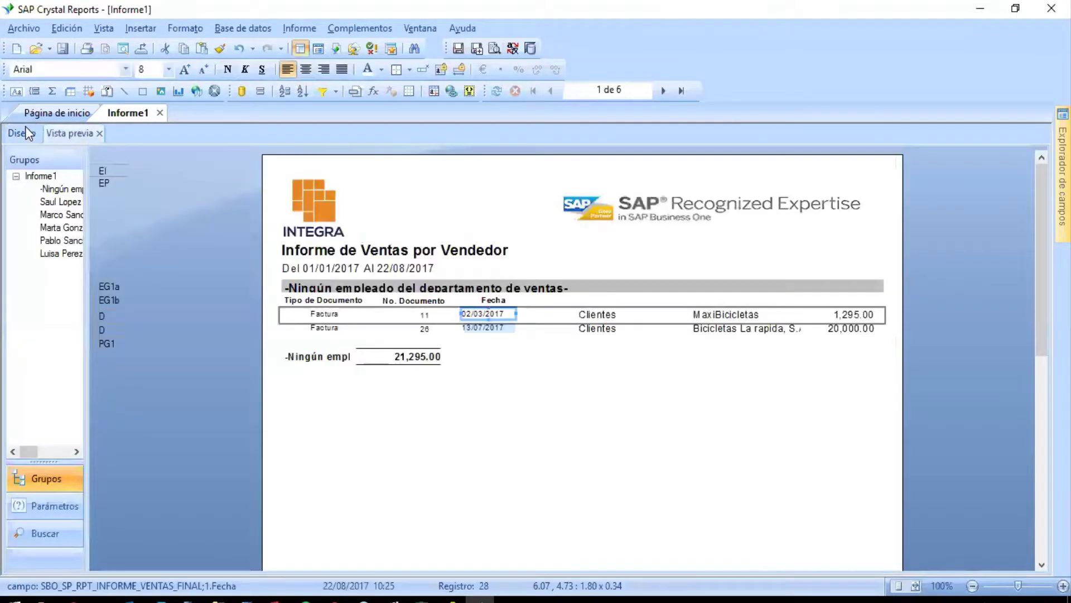
left_click(26, 127)
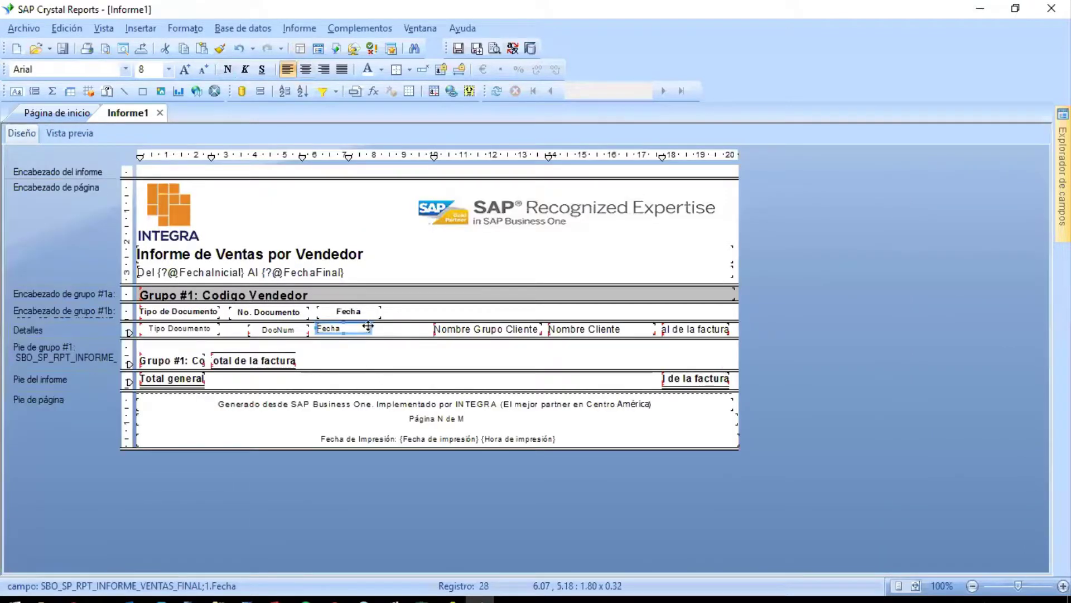
left_click_drag(368, 327, 366, 327)
left_click(76, 134)
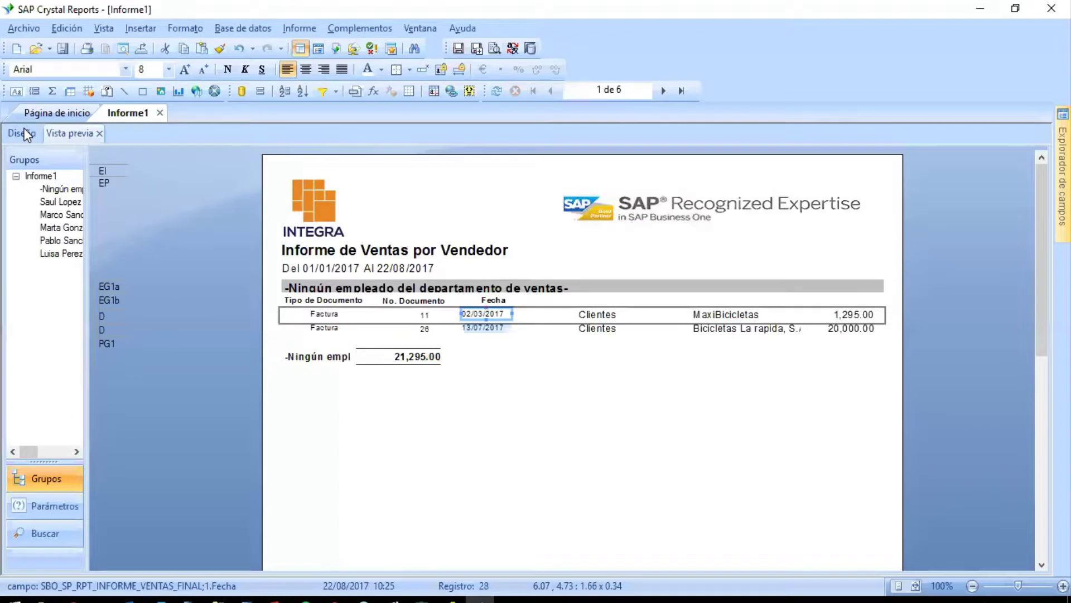
Step: Give the Fecha heading the same width as the narrowed Fecha detail field
left_click(25, 134)
left_click(354, 309, "ctrl")
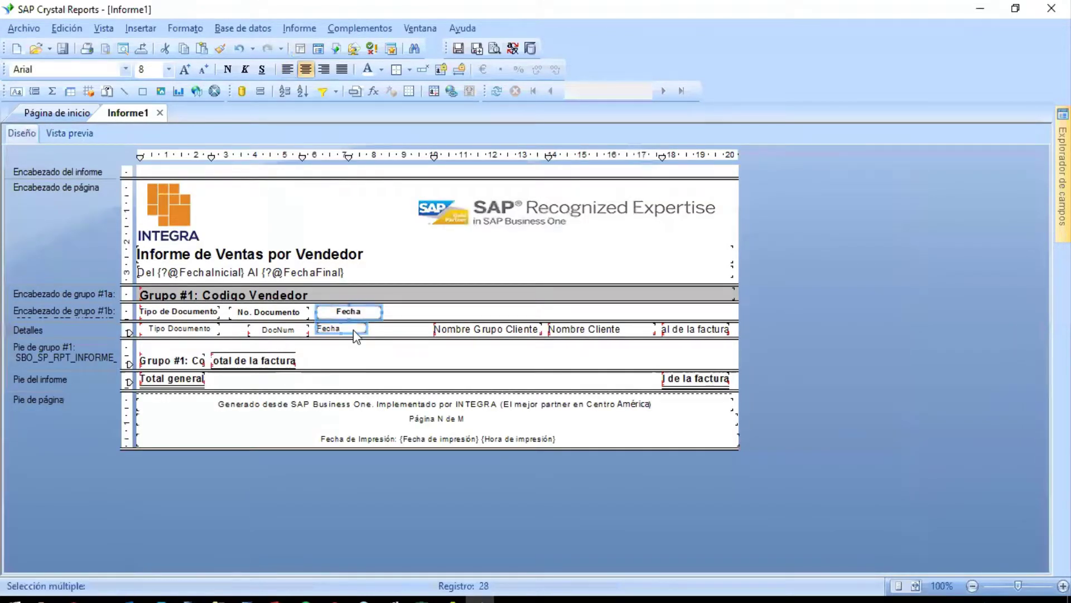
right_click(353, 330)
mouse_move(544, 432)
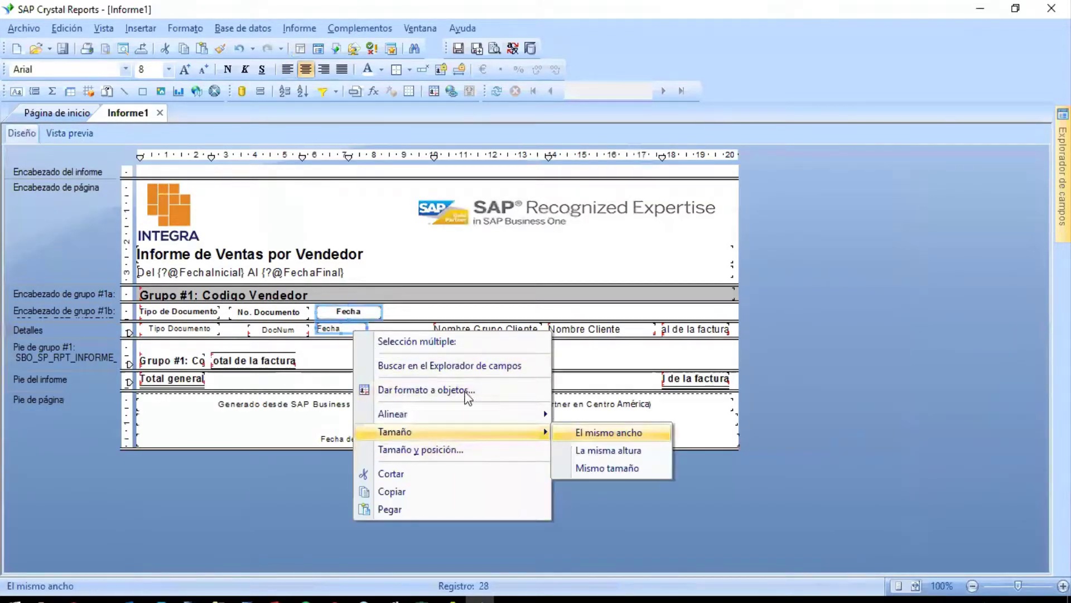
left_click(577, 432)
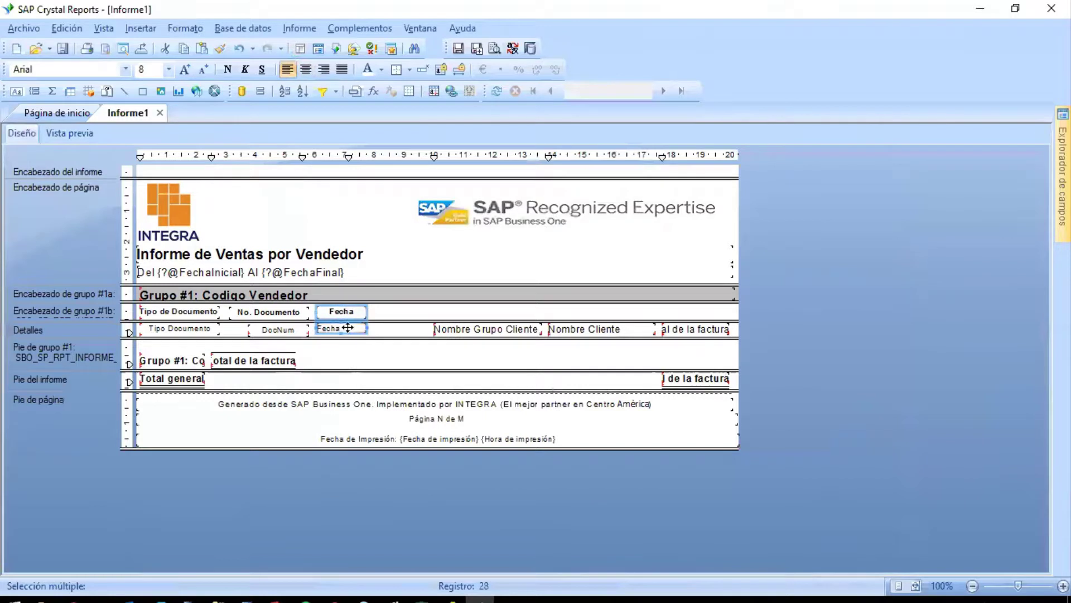
Step: Center the text of the Fecha detail field and check the column in the report preview
left_click(386, 338)
left_click(292, 335)
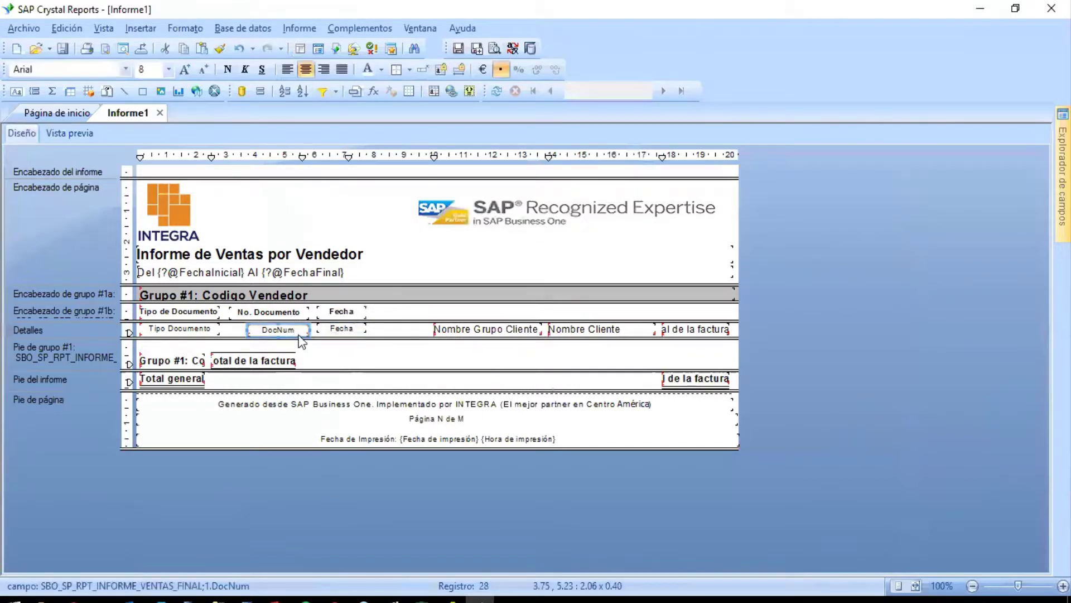
left_click(336, 332)
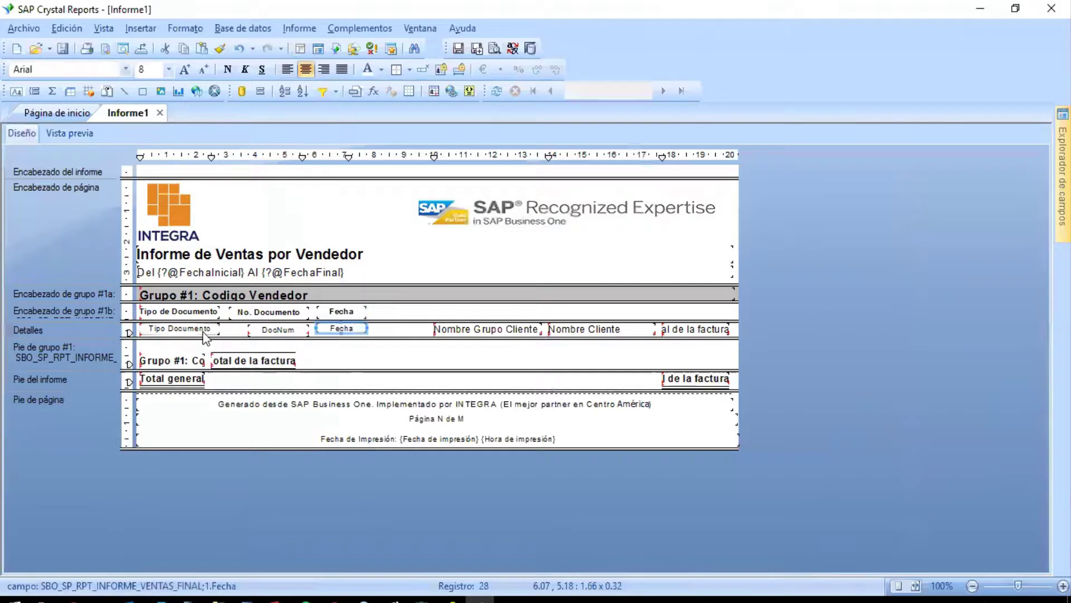
left_click(392, 336)
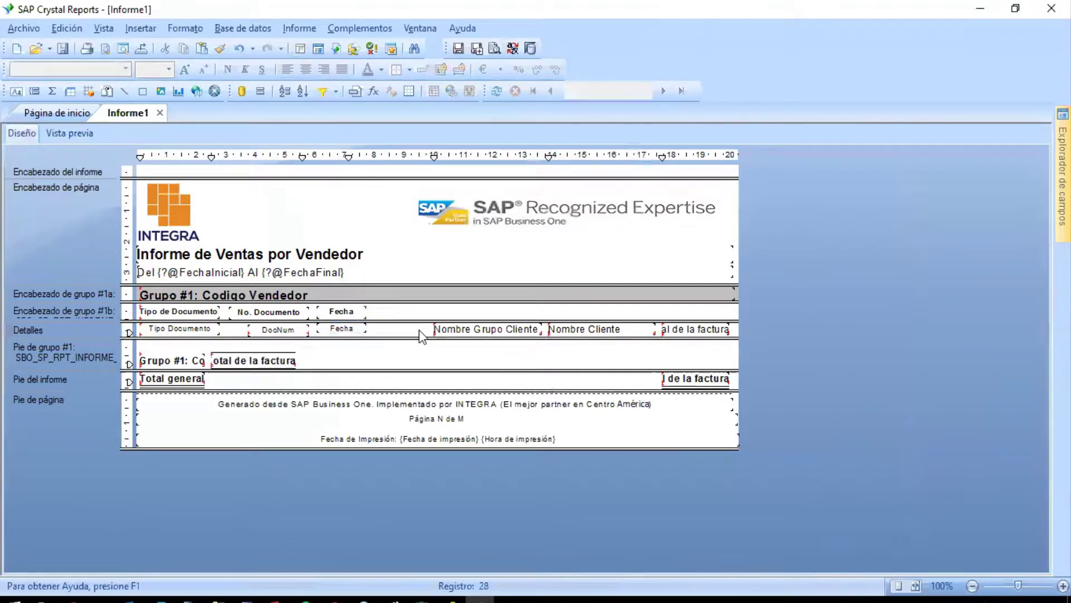
left_click(77, 133)
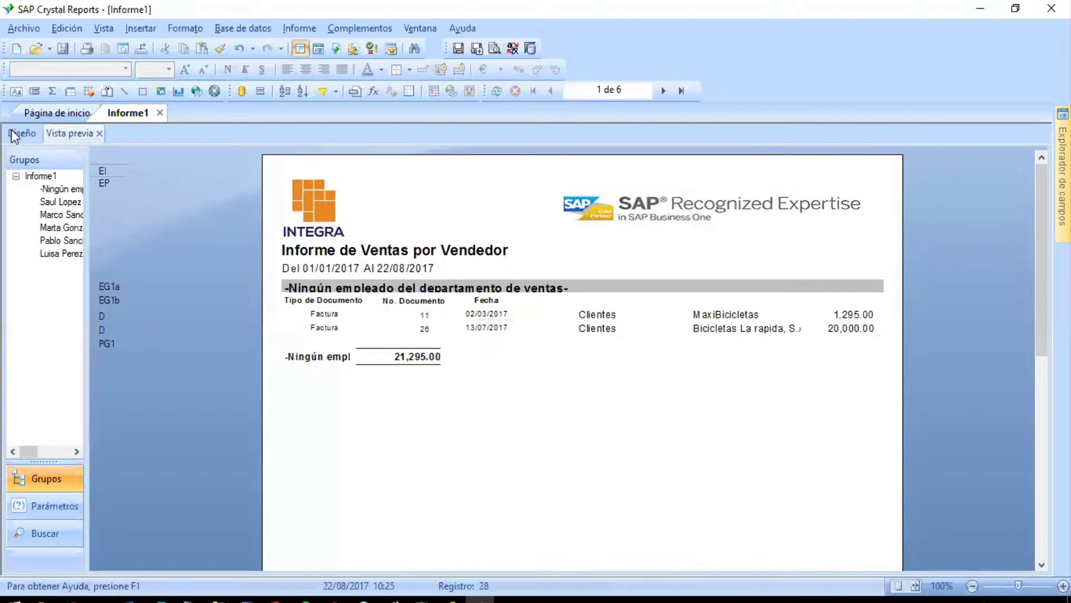
Step: Place a copy of the Fecha heading beside it in group header 1b and change its text to "Grupo Cliente"
left_click(12, 133)
left_click(360, 312)
key("ctrl+v")
left_click(375, 312)
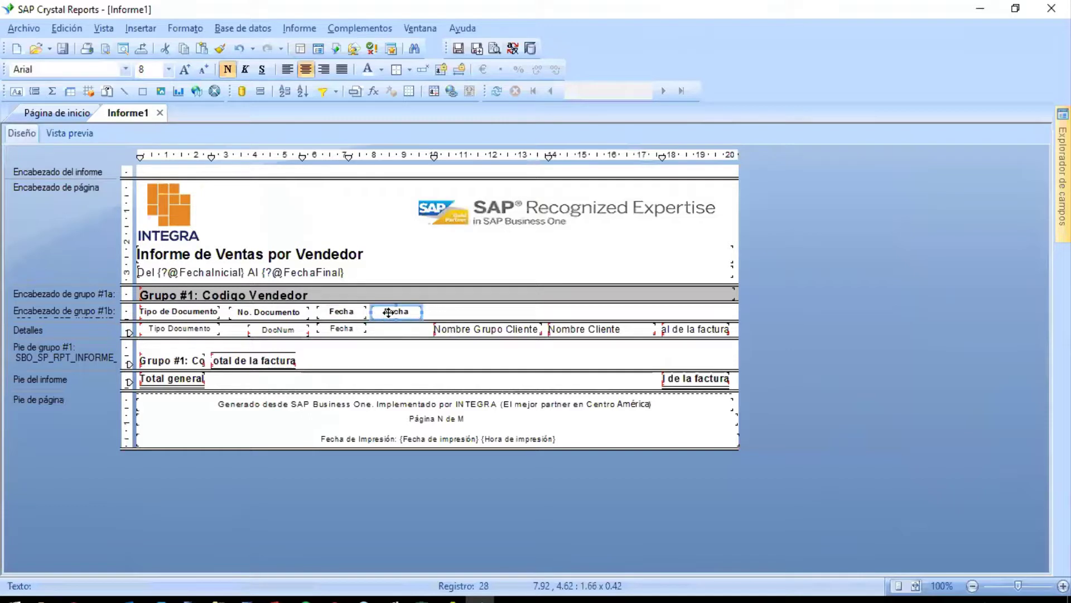
double_click(396, 311)
key("ctrl+a")
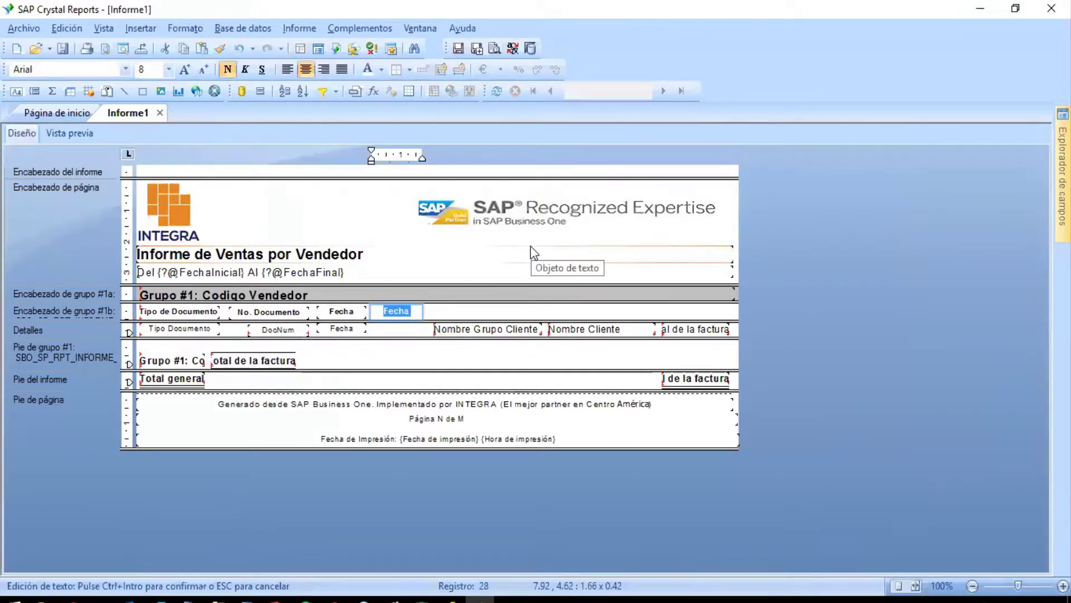
type("Grupo Cli")
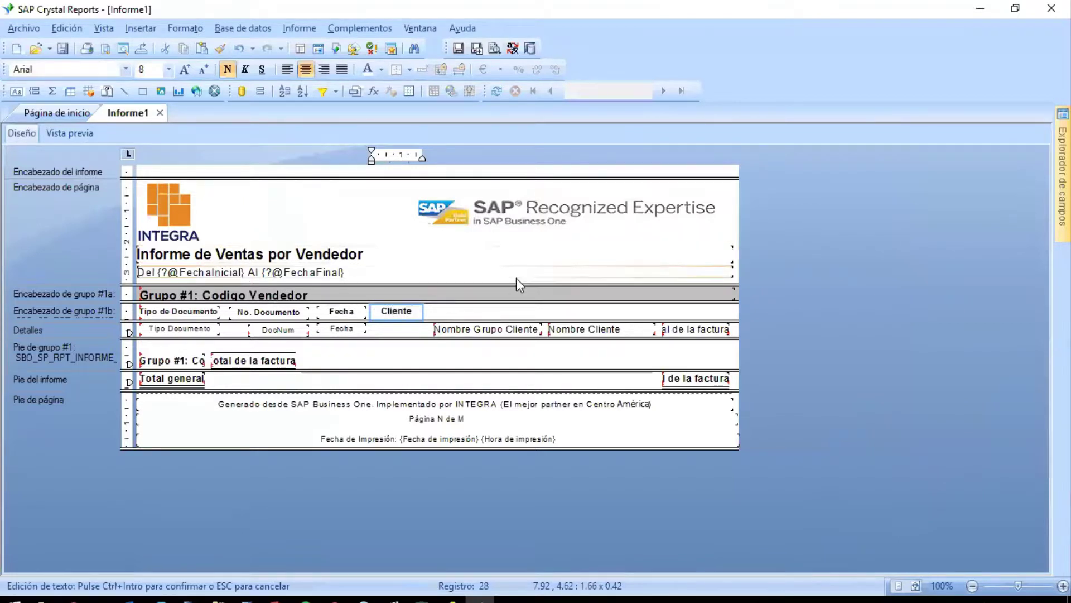
key("Escape")
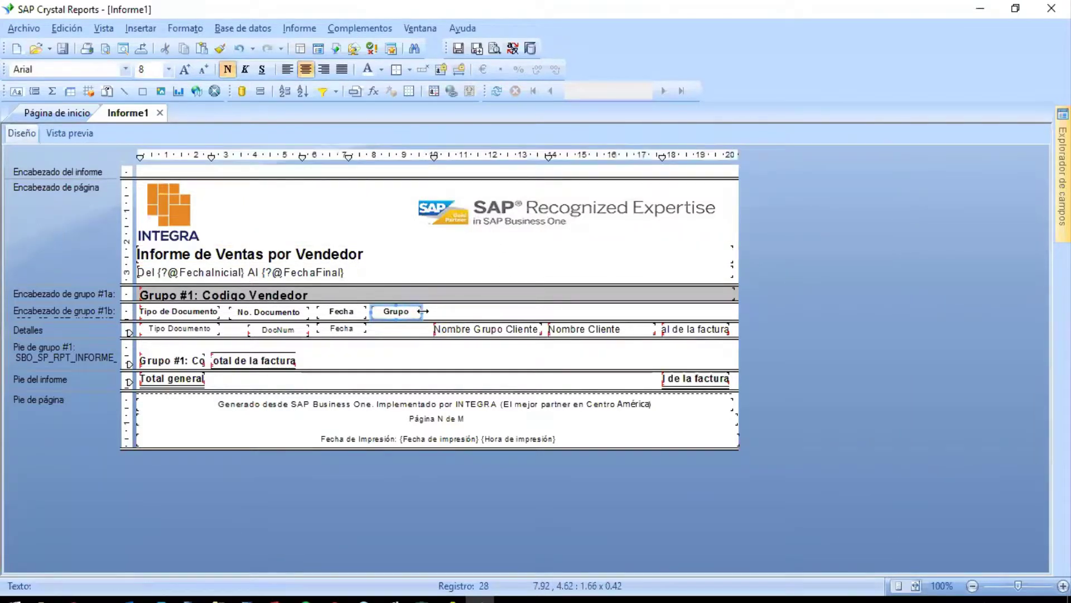
Step: Resize the Grupo Cliente heading so that its box just fits the text on one line
left_click_drag(421, 311, 482, 311)
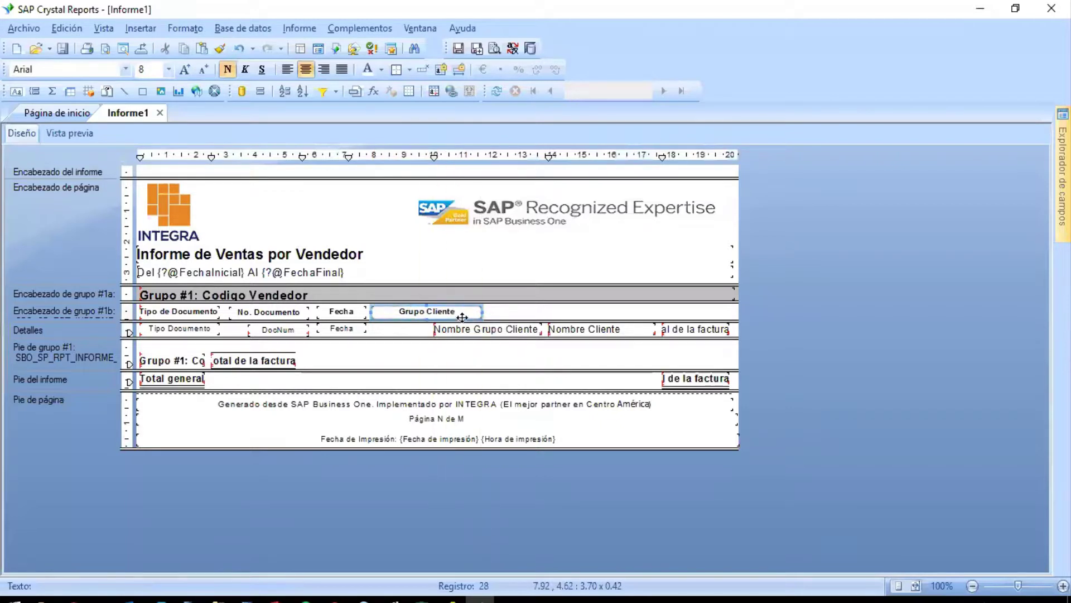
double_click(462, 316)
key("Escape")
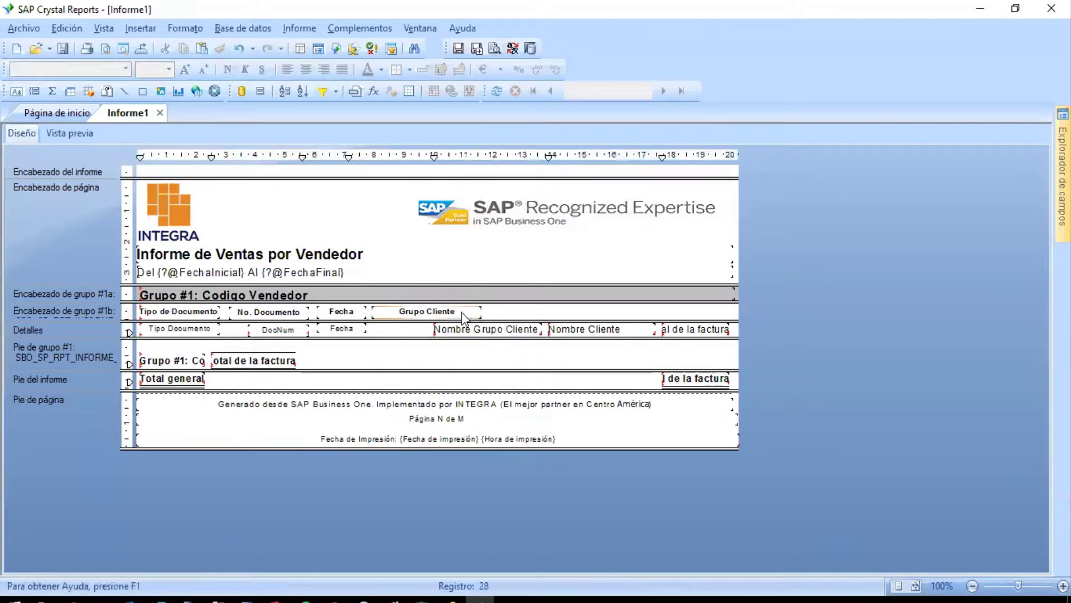
left_click_drag(483, 312, 435, 311)
key("ctrl+z")
left_click(469, 315)
Step: Align the Nombre Grupo Cliente detail field with the left edge of the Grupo Cliente heading
left_click(471, 327)
left_click(426, 312, "ctrl")
right_click(428, 314)
mouse_move(607, 396)
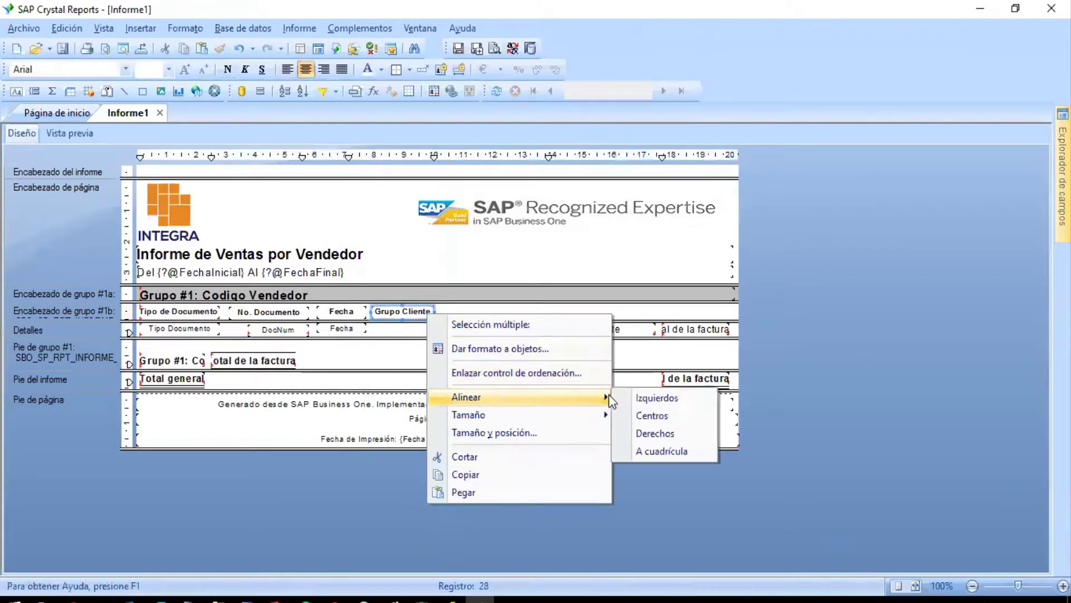
left_click(664, 399)
left_click(486, 306)
Step: Set the font size of the Nombre Grupo Cliente detail field to 8
left_click(438, 330)
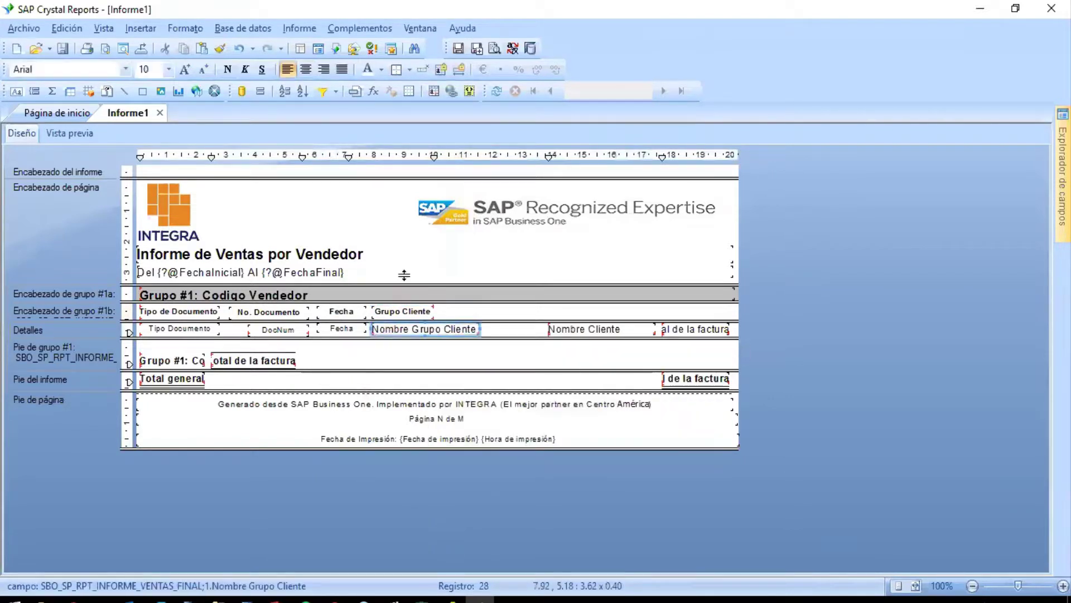
type("8")
key("Return")
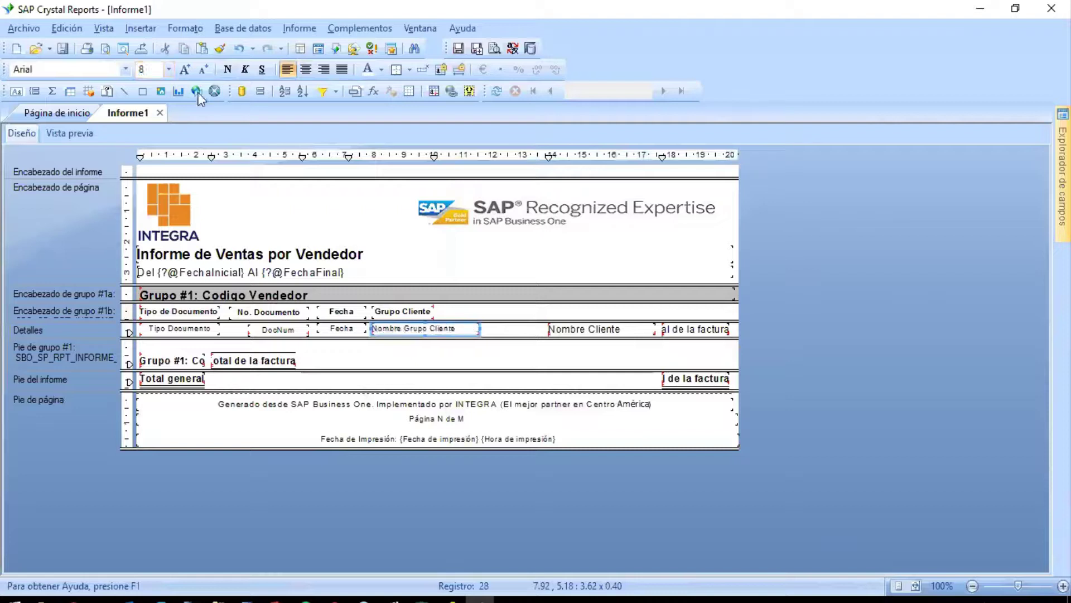
left_click(497, 332)
left_click(478, 330)
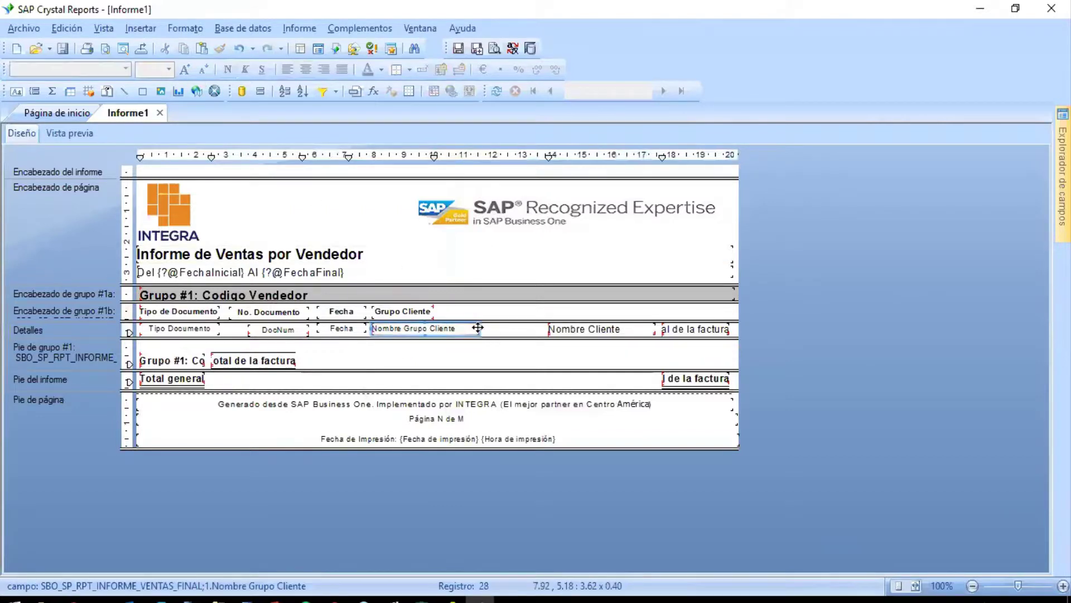
Step: Narrow the Nombre Grupo Cliente detail field to about 2.7 cm and give the Grupo Cliente heading the same width
left_click_drag(478, 327, 448, 327)
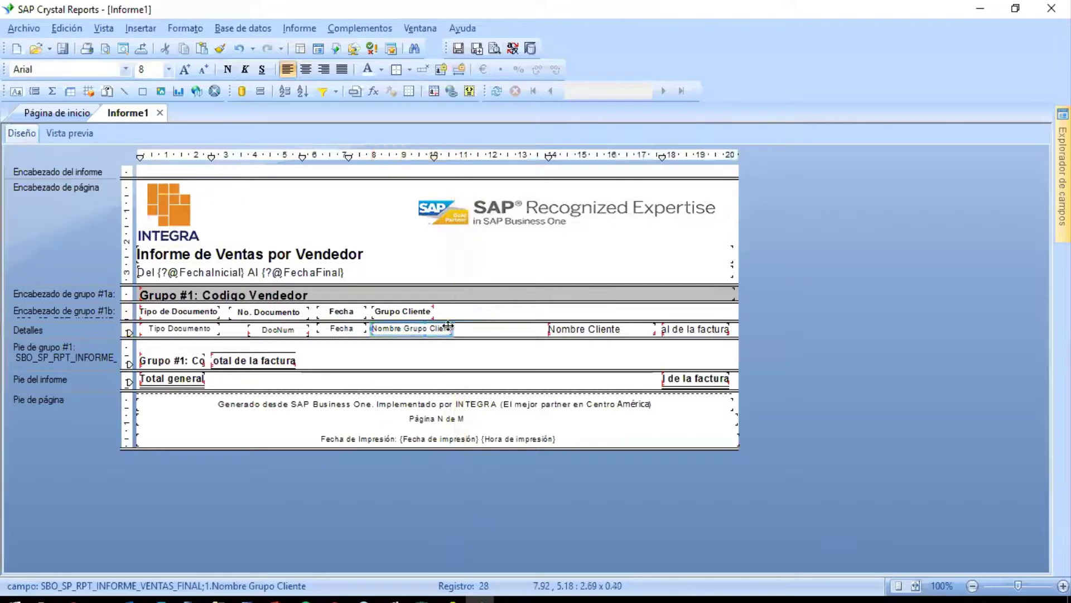
left_click(420, 313, "ctrl")
right_click(420, 329)
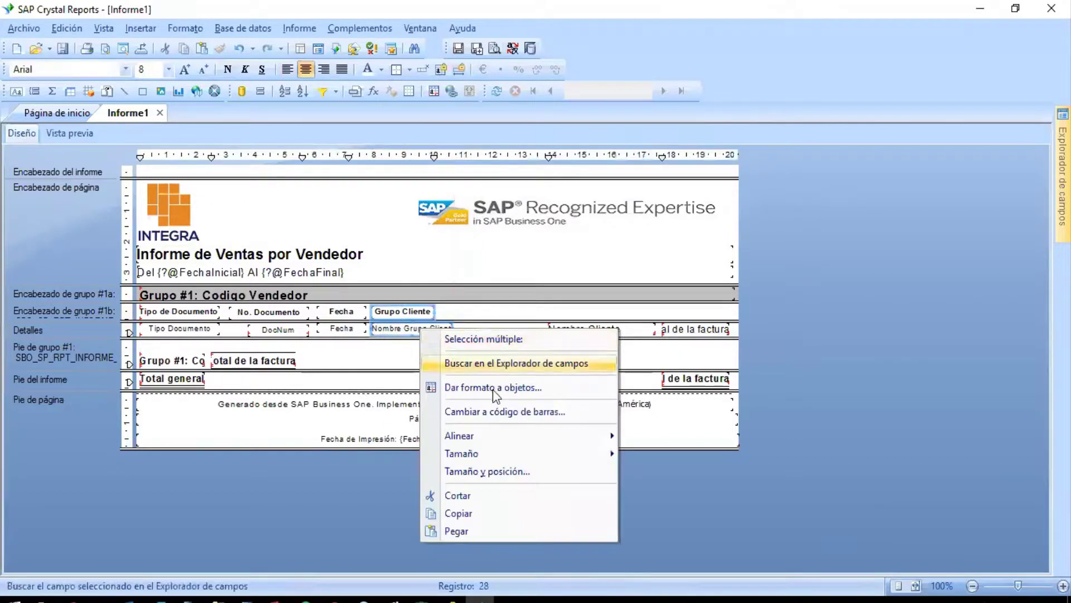
mouse_move(603, 452)
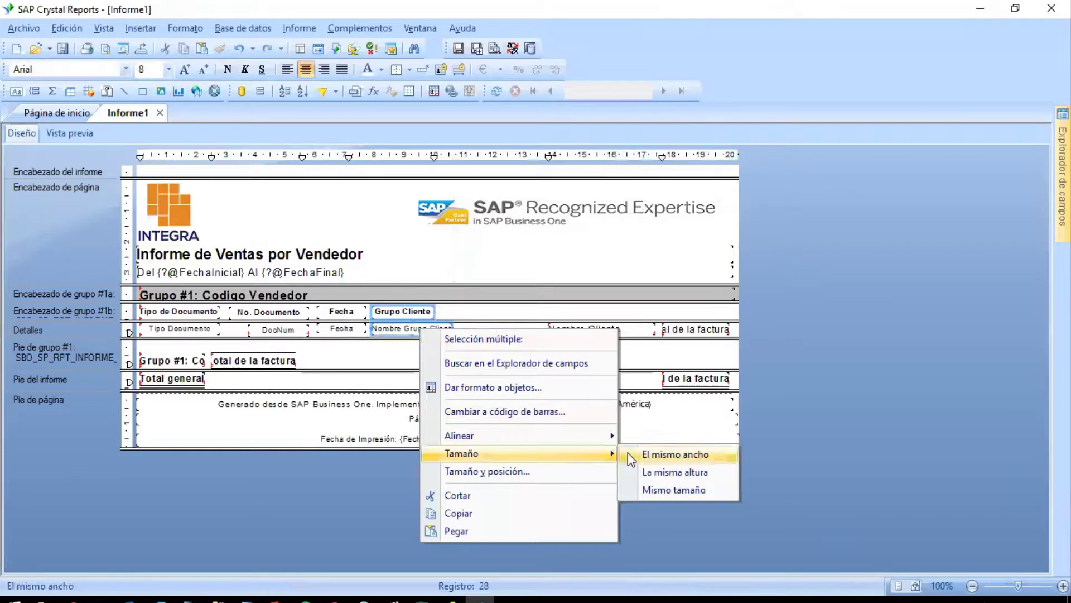
left_click(675, 455)
Step: Move the Nombre Cliente detail field directly beside Nombre Grupo Cliente and set its font size to 8
left_click(591, 329)
left_click_drag(590, 329, 485, 332)
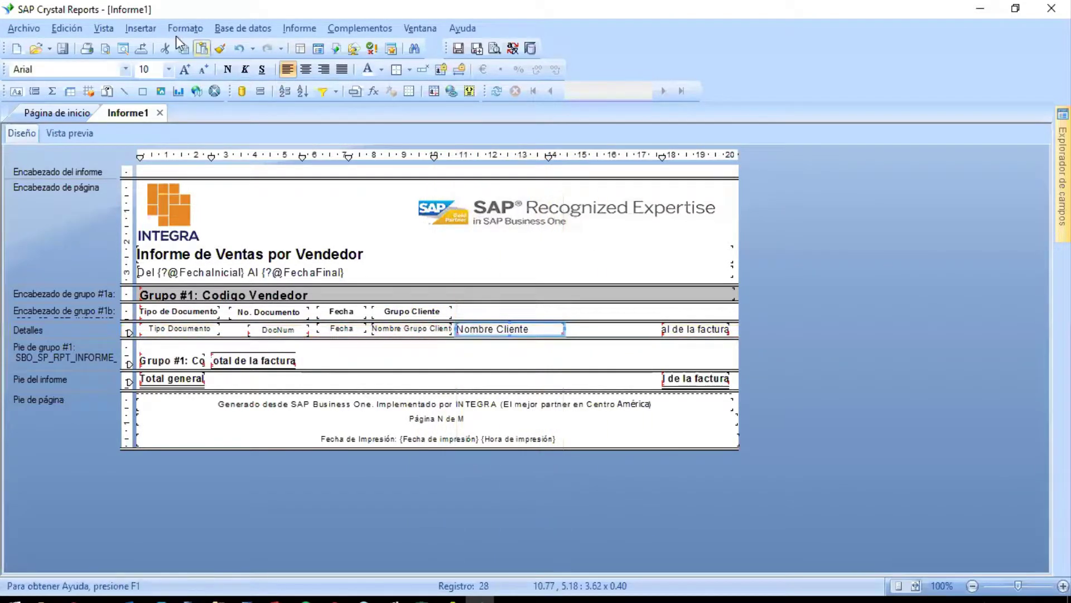
type("8")
key("Return")
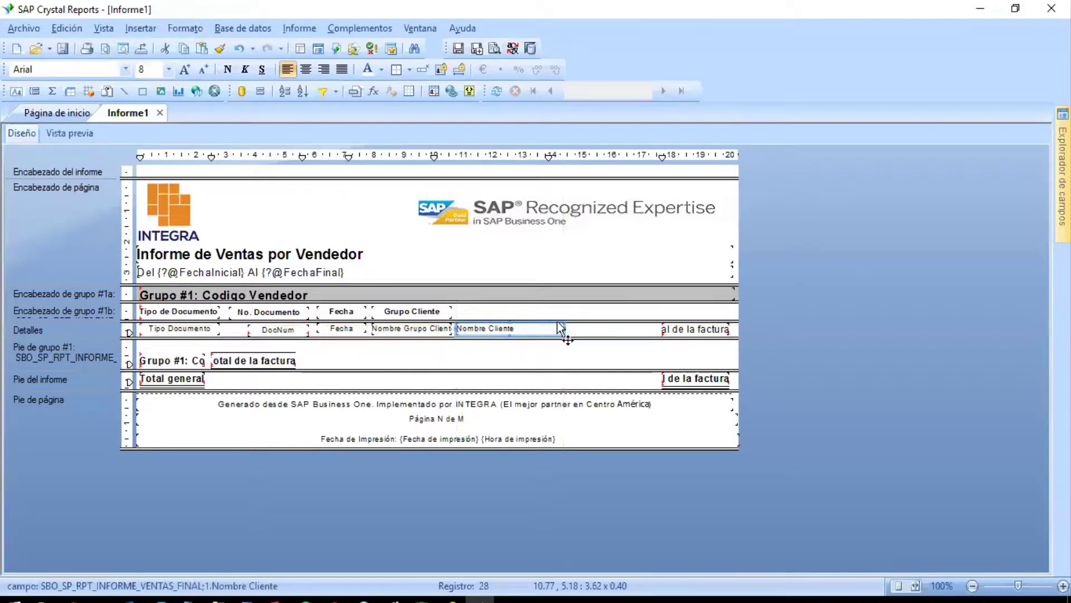
left_click(588, 327)
Step: Place a copy of the Grupo Cliente heading beside the original in group header 1b, above the Nombre Cliente field
left_click(436, 310)
key("ctrl+c")
key("ctrl+v")
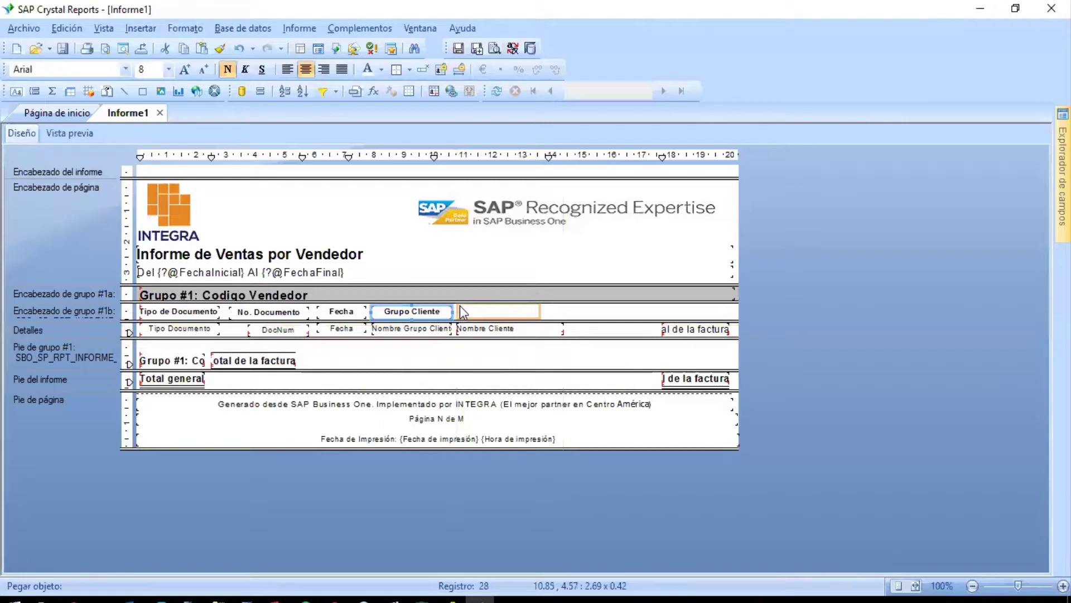
left_click(459, 307)
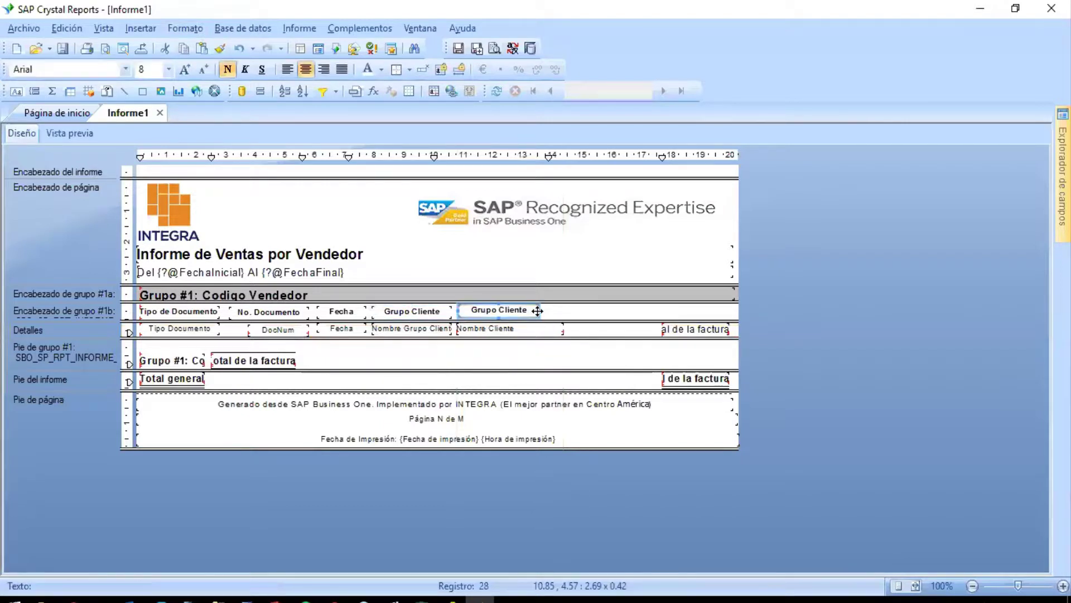
left_click(542, 312)
left_click(534, 310)
Step: Widen the copied heading to about 3.6 cm and change its text to "Cliente"
left_click_drag(538, 309, 566, 310)
double_click(544, 312)
key("ctrl+a")
type("C")
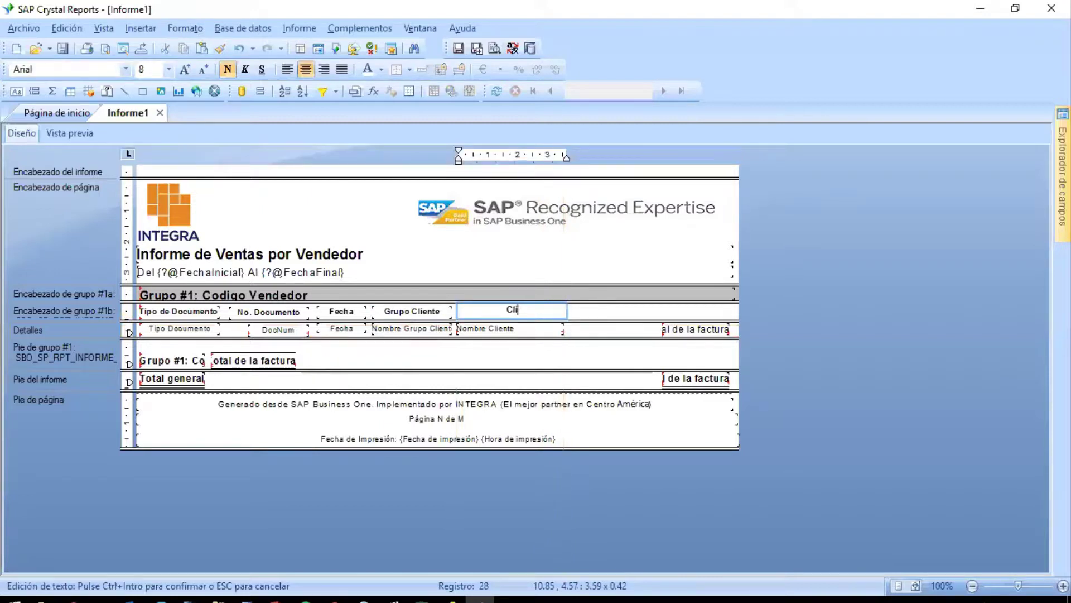
left_click(615, 310)
left_click(528, 335)
left_click(523, 312)
left_click(516, 330, "ctrl")
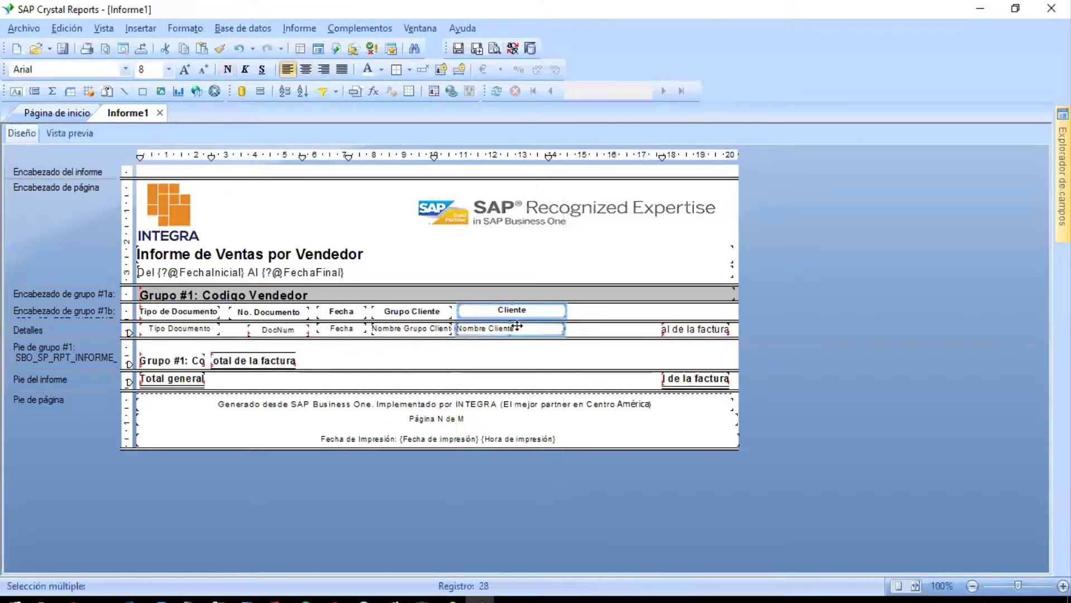
left_click(597, 330)
Step: Set the font size of the Total de la factura detail field to 8
left_click(678, 324)
left_click(165, 69)
key("Return")
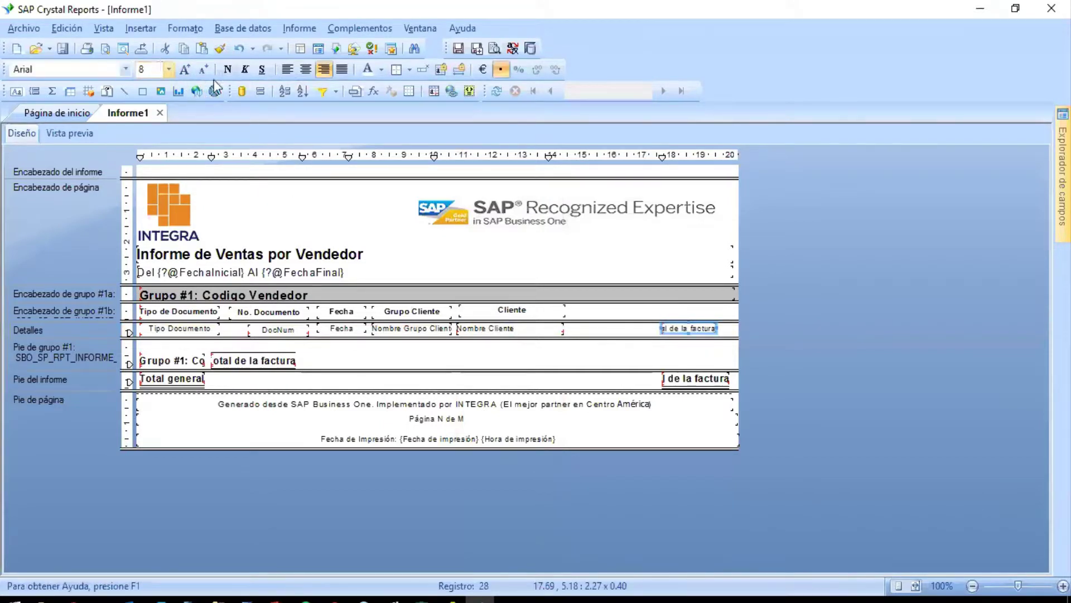
Step: Extend the Nombre Cliente detail field almost to the Total de la factura field and give the Cliente heading the same width
left_click(545, 332)
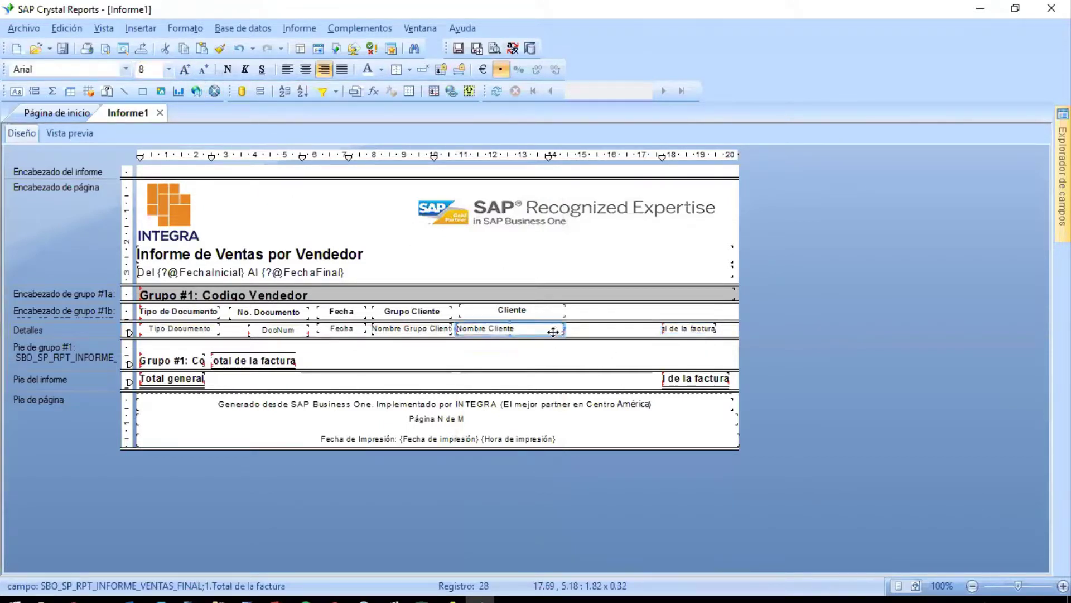
left_click_drag(571, 328, 653, 328)
left_click(521, 311, "ctrl")
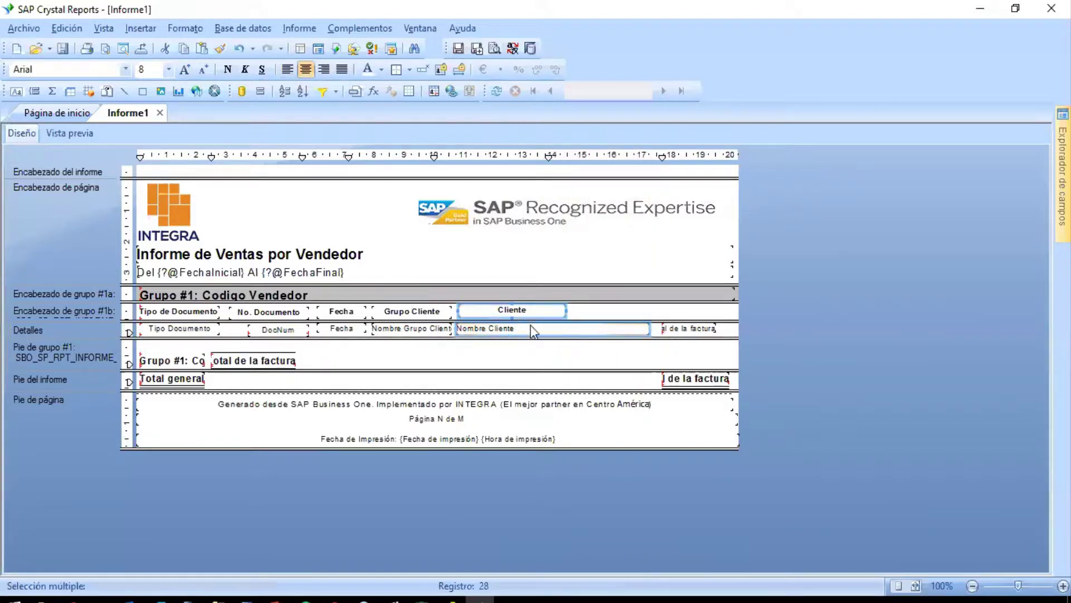
right_click(532, 326)
mouse_move(656, 452)
left_click(752, 443)
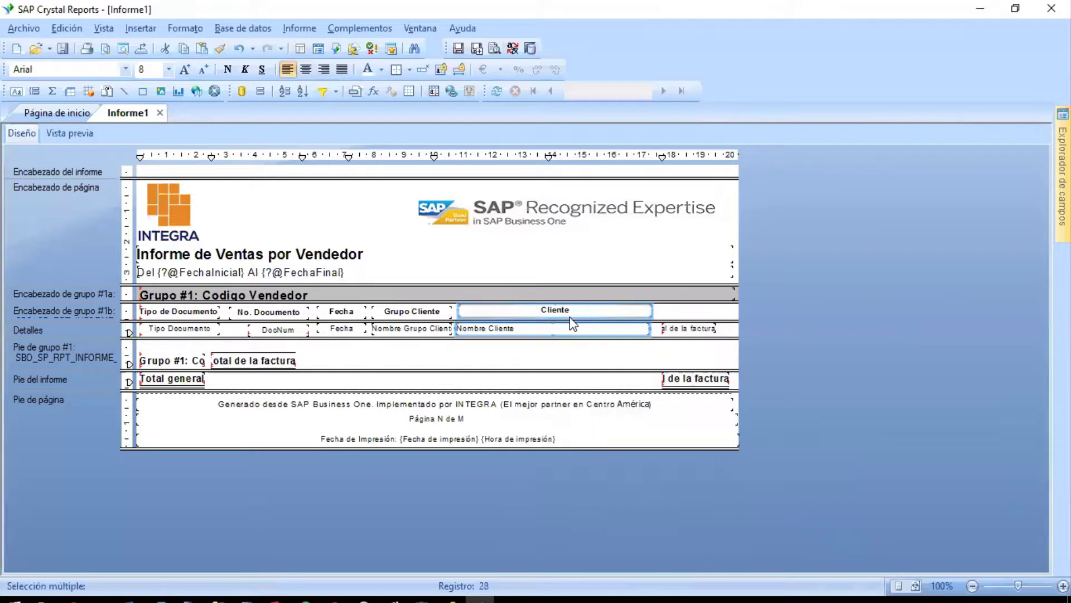
Step: Align the Cliente heading horizontally with the Nombre Cliente detail field
right_click(575, 331)
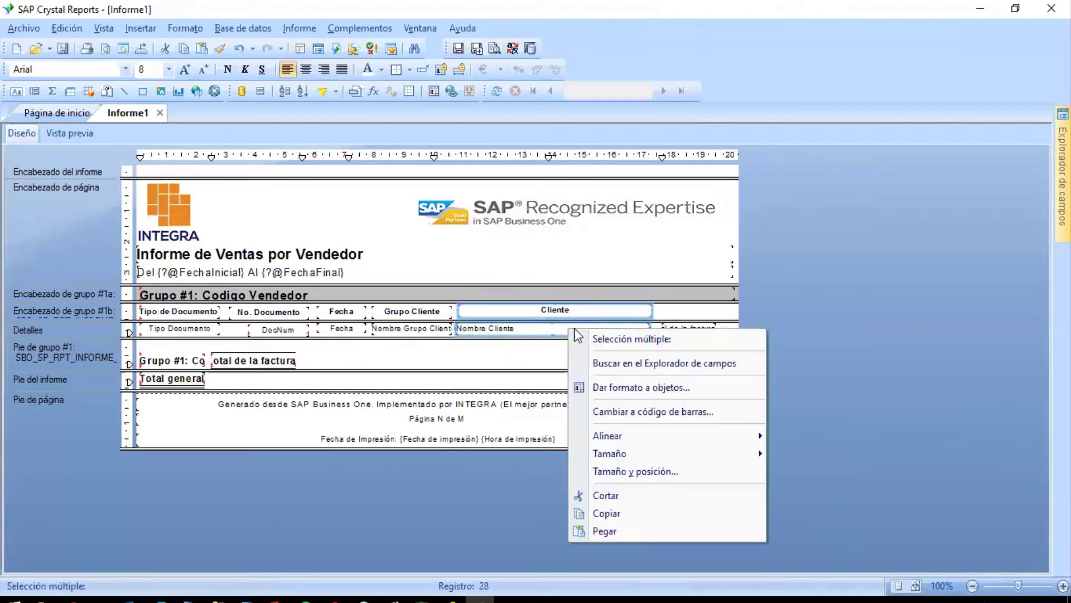
mouse_move(712, 435)
left_click(789, 439)
left_click(695, 317)
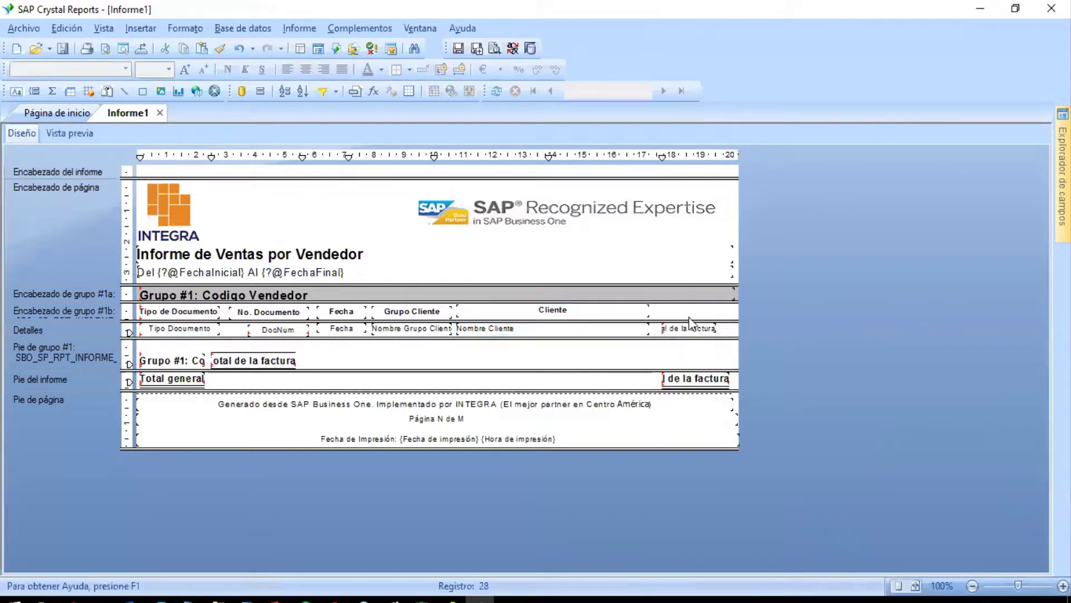
Step: Place a copy of the Fecha heading above the Total de la factura detail field and change its text to "Monto"
left_click(350, 312)
key("ctrl+c")
key("ctrl+v")
left_click(665, 305)
double_click(674, 312)
key("ctrl+a")
type("M")
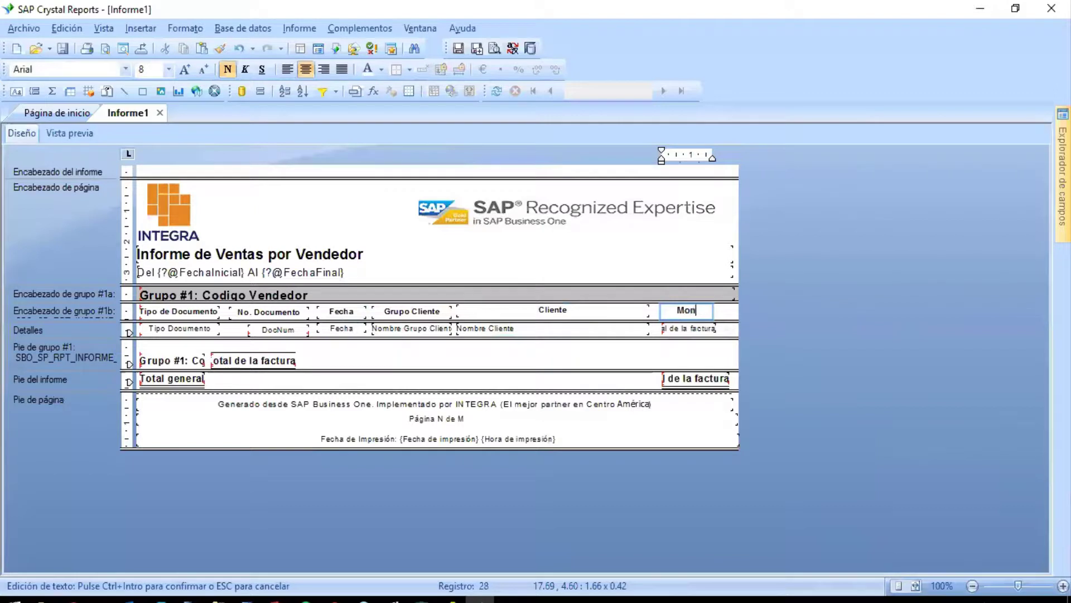
type("onto")
left_click(738, 328)
Step: Widen the Total de la factura detail field to about 2.3 cm and give the Monto heading the same width
left_click(713, 329)
left_click_drag(704, 327, 662, 329)
left_click(692, 311, "ctrl")
right_click(712, 331)
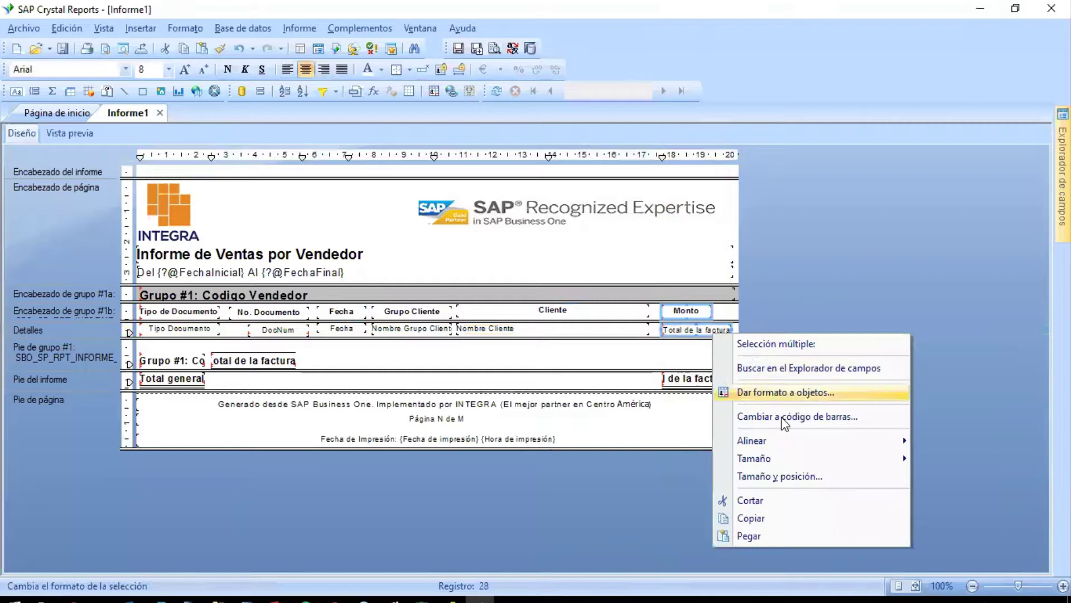
left_click(959, 458)
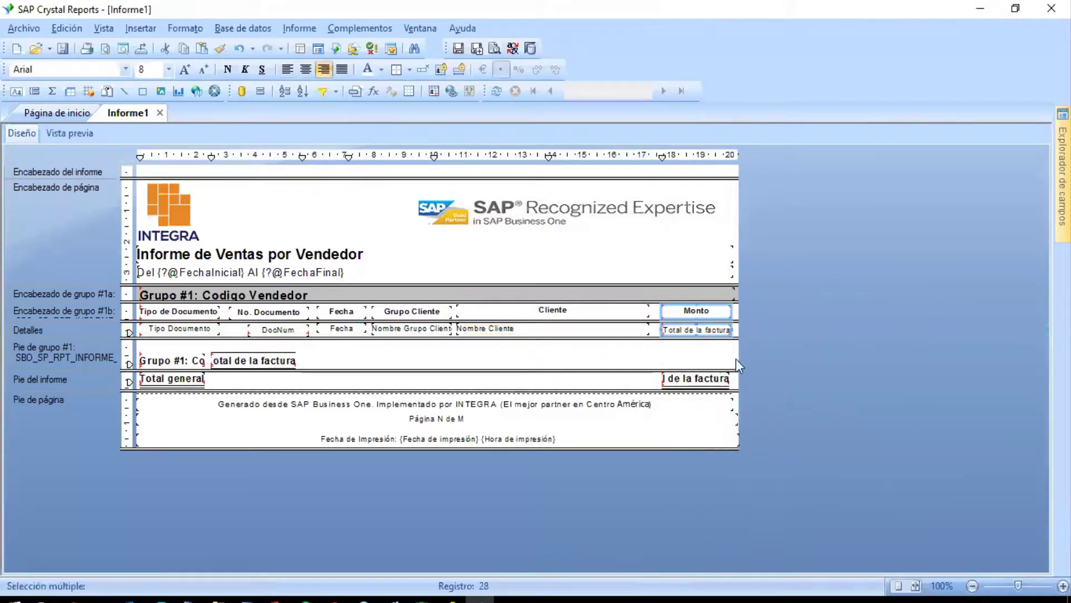
Step: Align the Monto heading horizontally with the Total de la factura detail field
right_click(715, 334)
left_click(936, 440)
left_click(819, 350)
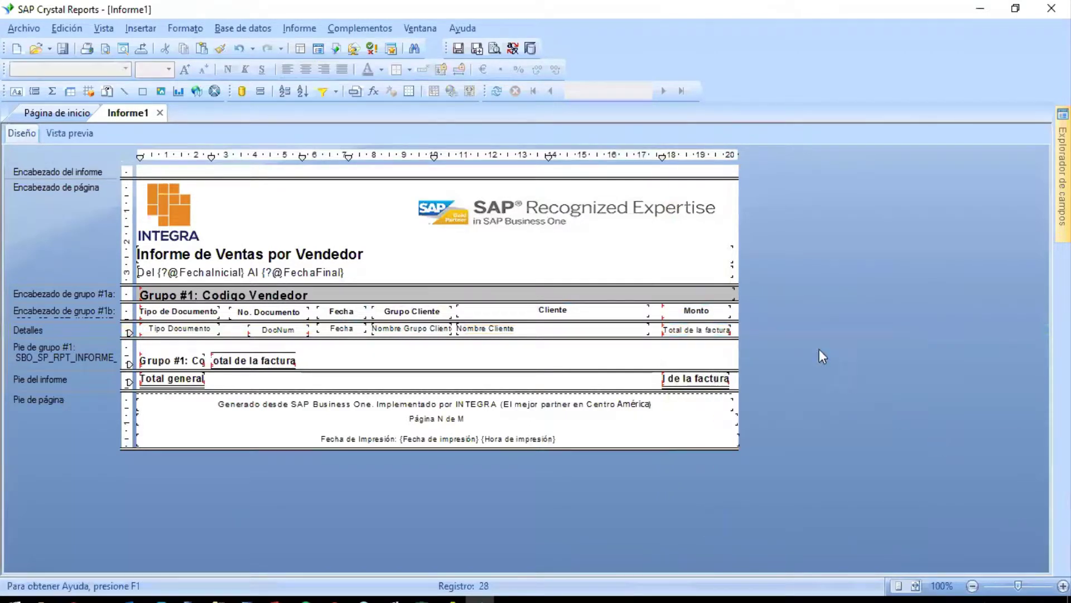
Step: Check in the report preview how the column headings and detail values line up, especially the Monto column
left_click(54, 133)
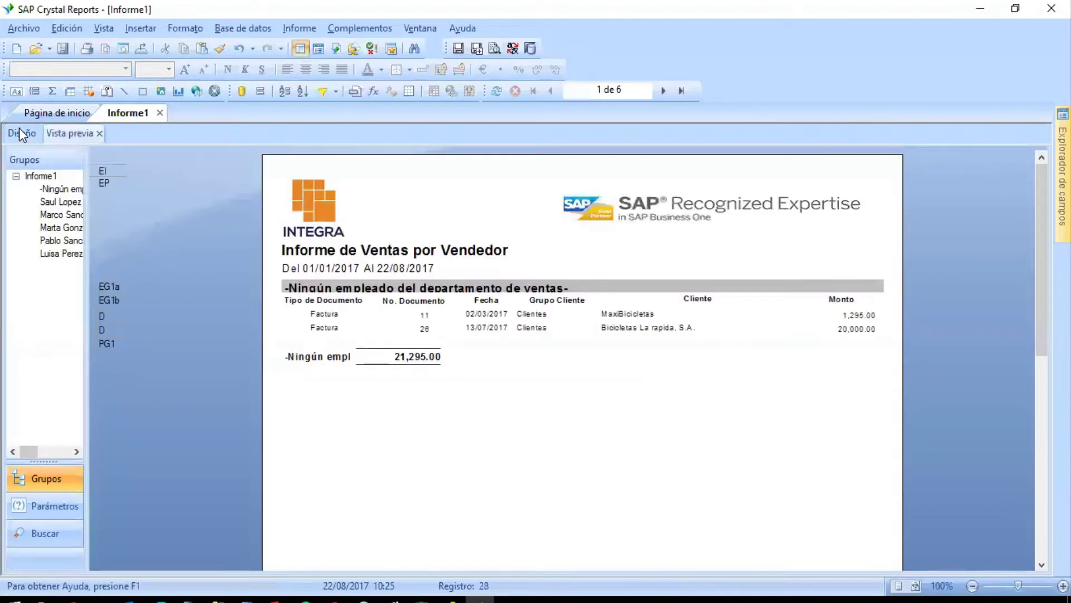
left_click(20, 133)
left_click(725, 330)
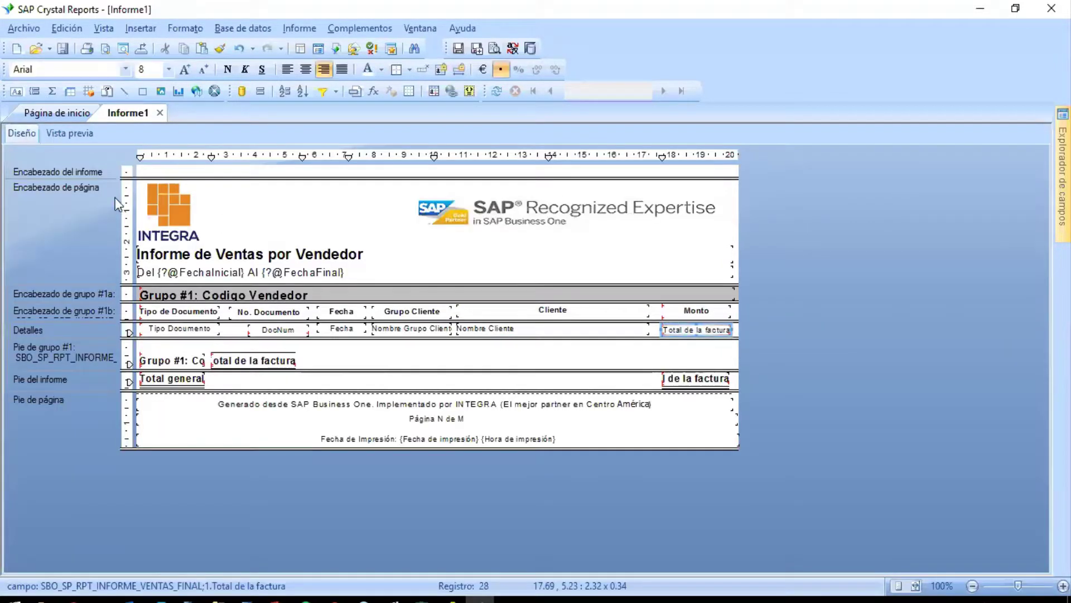
left_click(77, 134)
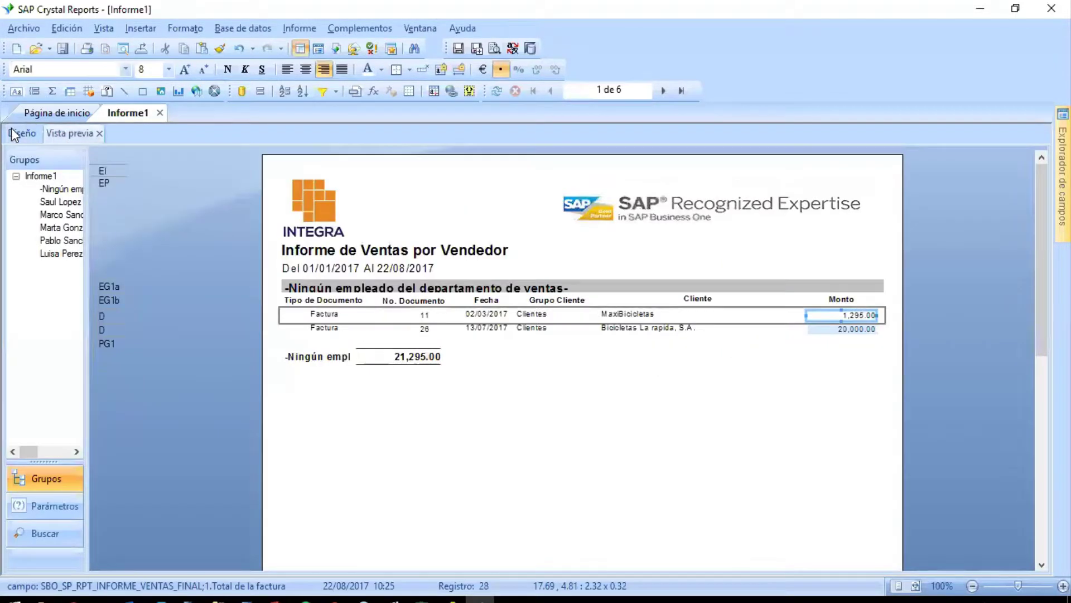
left_click(13, 134)
Step: Give all fields in the Details section the same height
left_click(354, 328)
left_click_drag(808, 330, 185, 328)
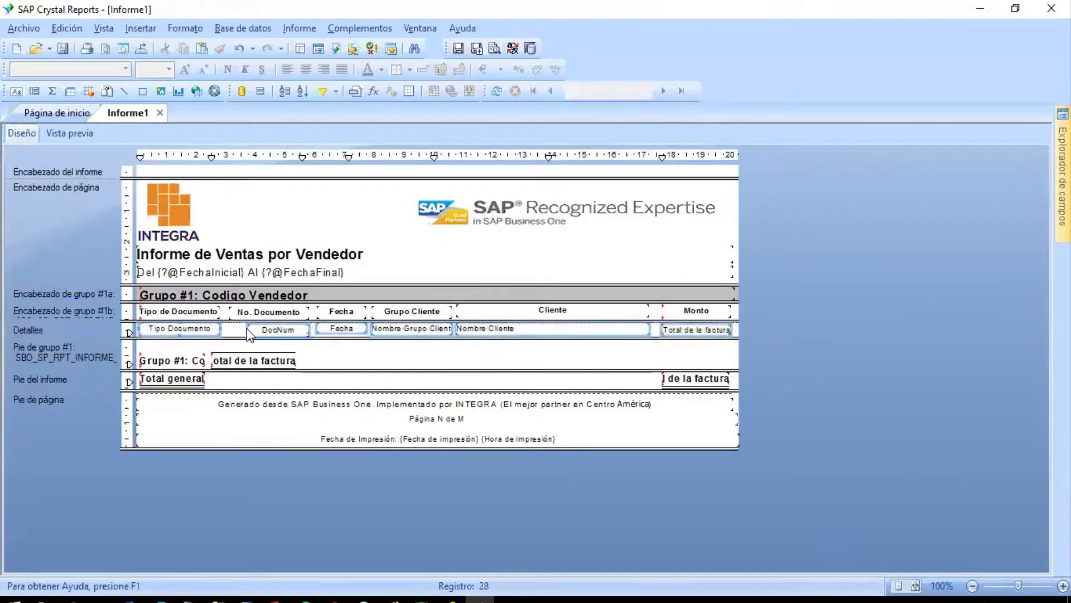
right_click(338, 331)
mouse_move(505, 435)
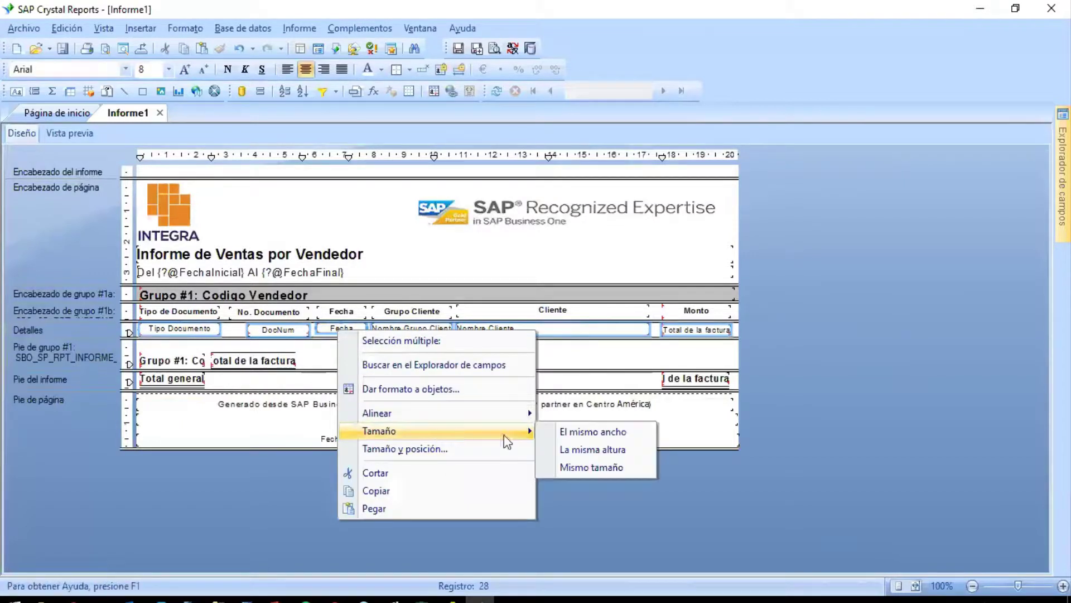
left_click(591, 449)
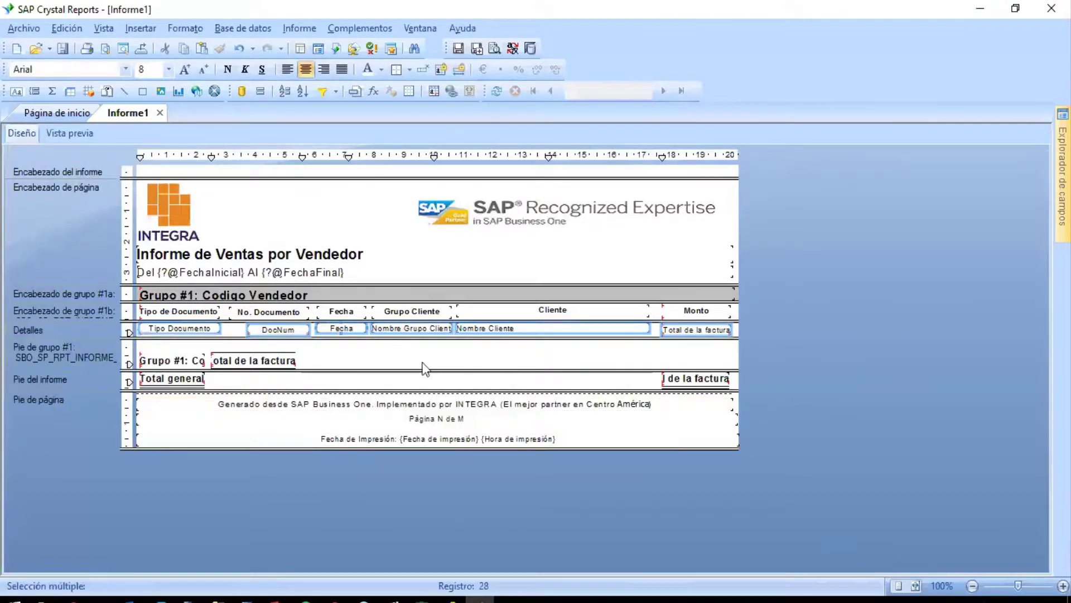
Step: Align all detail fields in a single row and fit the Details section to their height
right_click(347, 329)
mouse_move(495, 419)
left_click(585, 413)
left_click(819, 364)
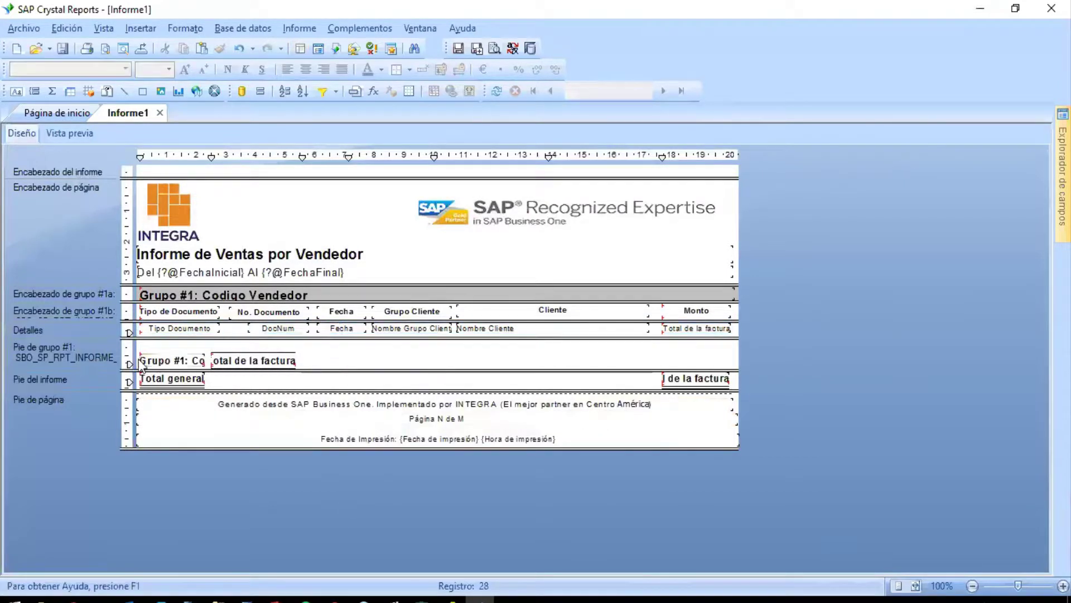
right_click(106, 328)
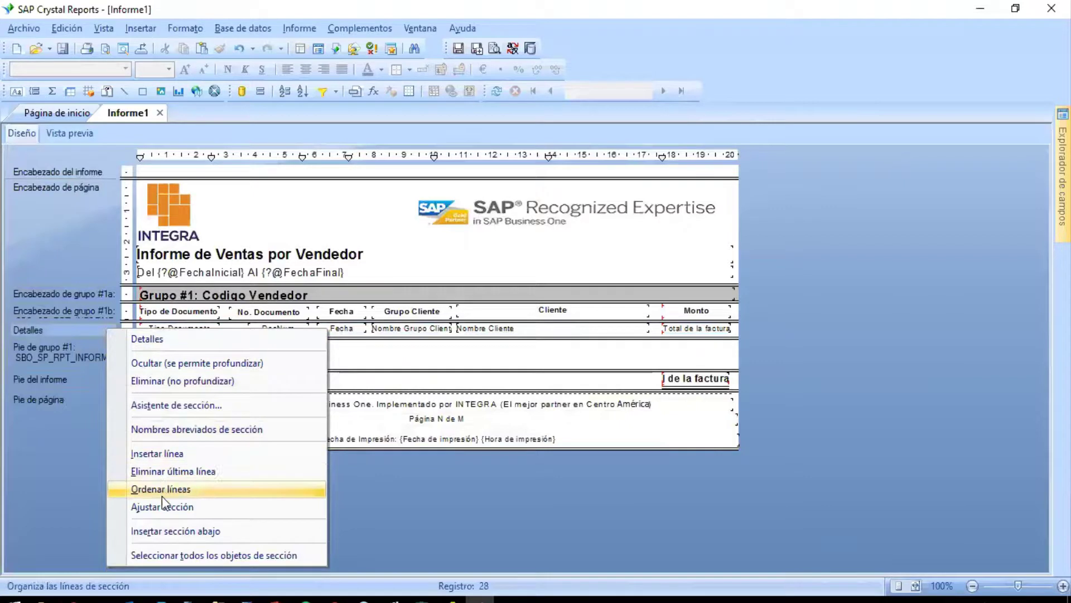
left_click(173, 506)
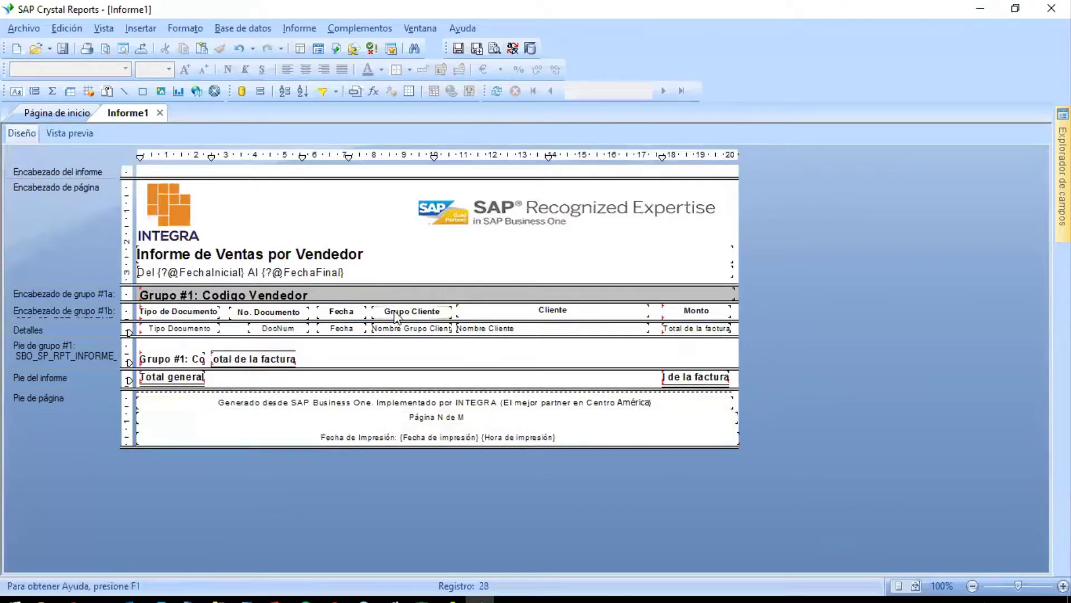
Step: Make group header section 1b slightly taller below the column headings, keeping the Tipo de Documento heading at its original height position
left_click(199, 314)
key("Up")
key("Up")
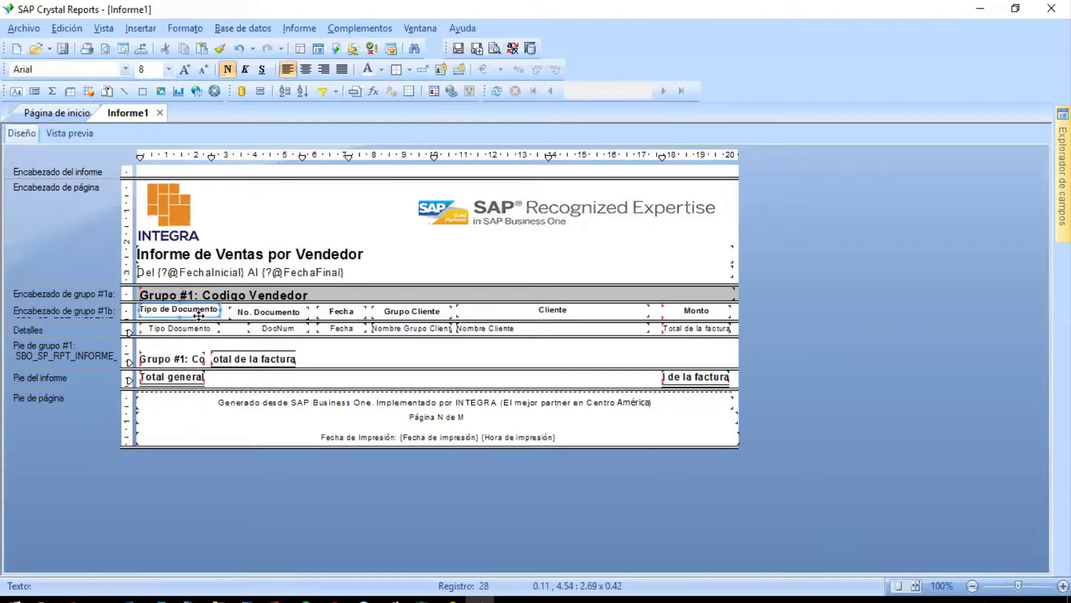
left_click_drag(206, 320, 209, 322)
key("Down")
key("Down")
Step: Give all six column headings in group header 1b the same height
left_click(237, 312, "ctrl")
left_click(341, 313, "ctrl")
left_click(400, 313, "ctrl")
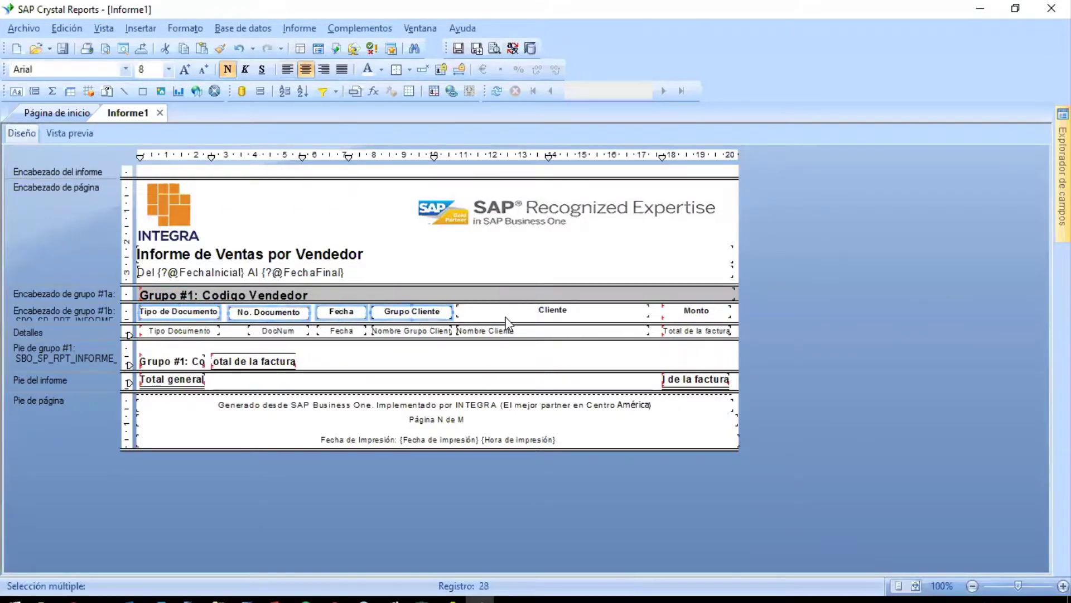
left_click(536, 310, "ctrl")
left_click(696, 311, "ctrl")
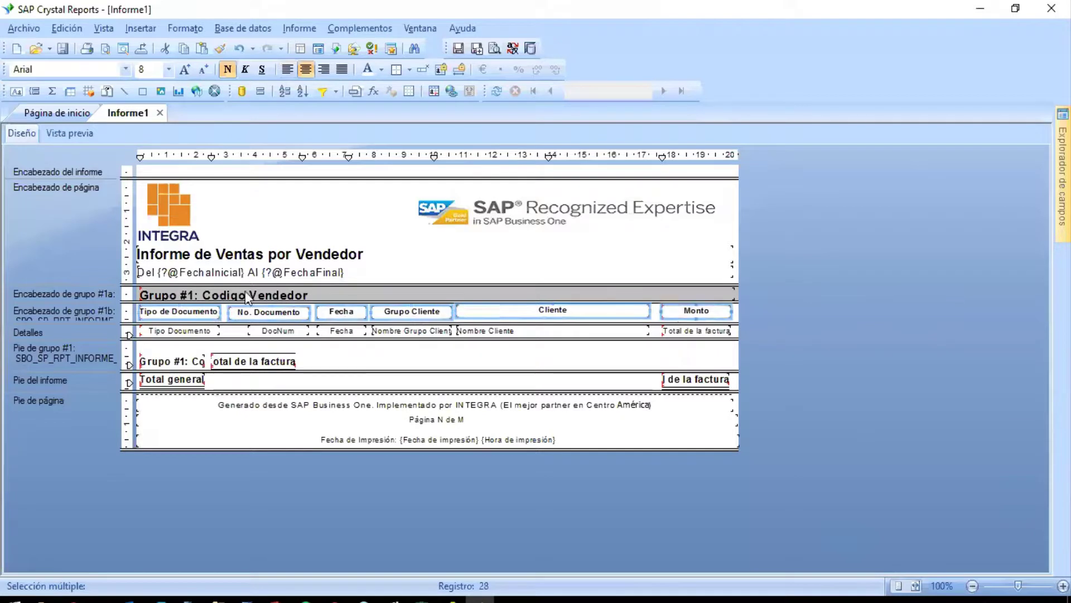
right_click(170, 317)
mouse_move(254, 416)
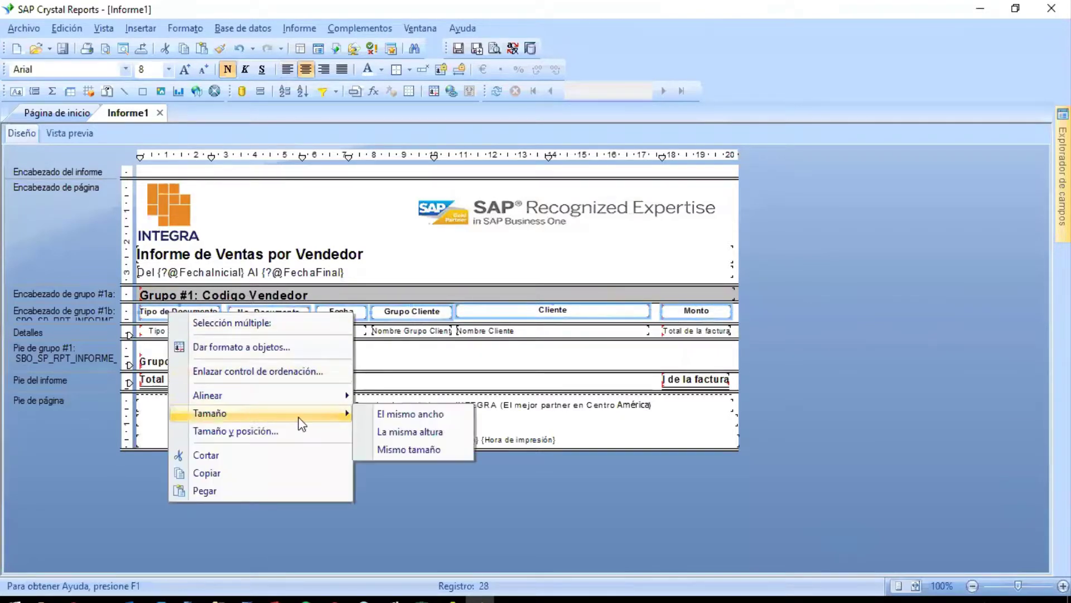
left_click(393, 437)
Step: Align the six column headings in group header 1b in a single row
right_click(206, 314)
mouse_move(285, 401)
left_click(413, 397)
left_click(901, 365)
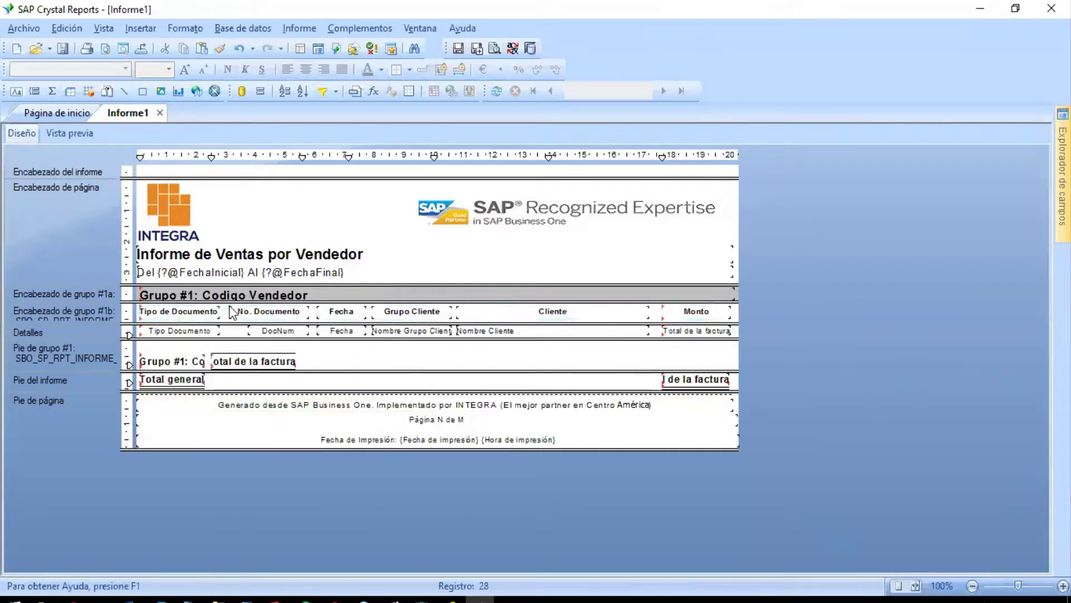
Step: Draw a horizontal line about 19.8 cm long beneath the column headings in group header 1b and check it in the preview
left_click(125, 91)
left_click_drag(140, 317, 733, 340)
key("Down")
left_click(78, 132)
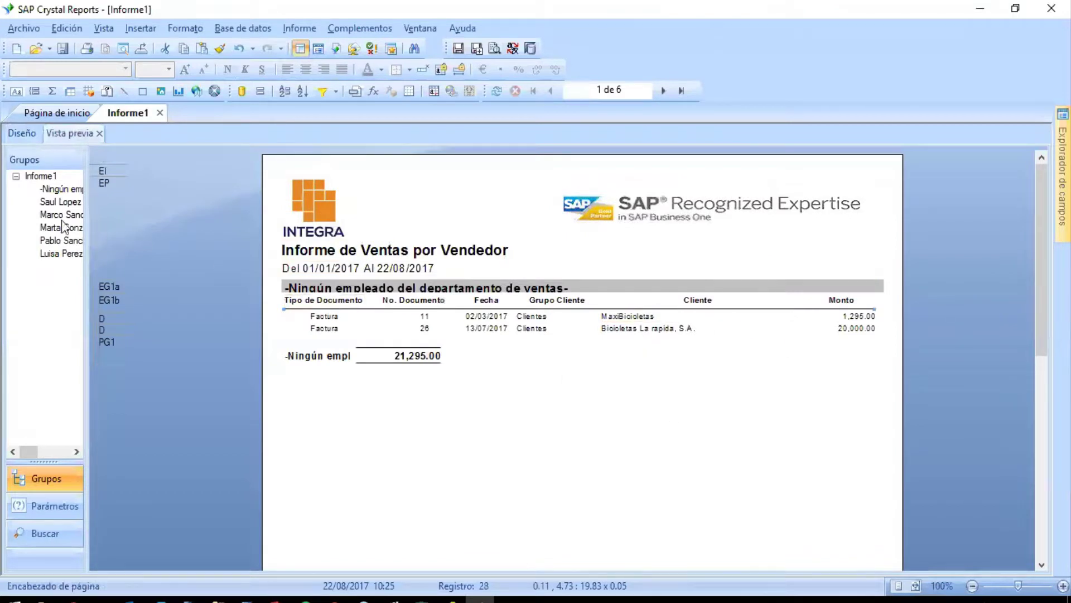
left_click(25, 132)
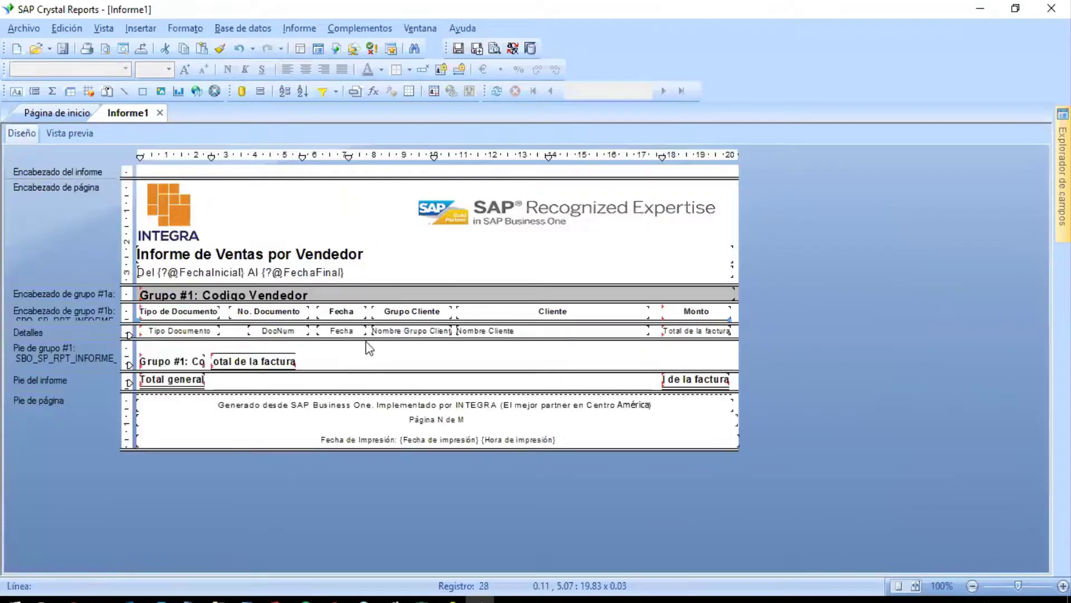
Step: Increase the height of the group name field in group header 1a to about 0.52 cm and check it in the preview
left_click(374, 301)
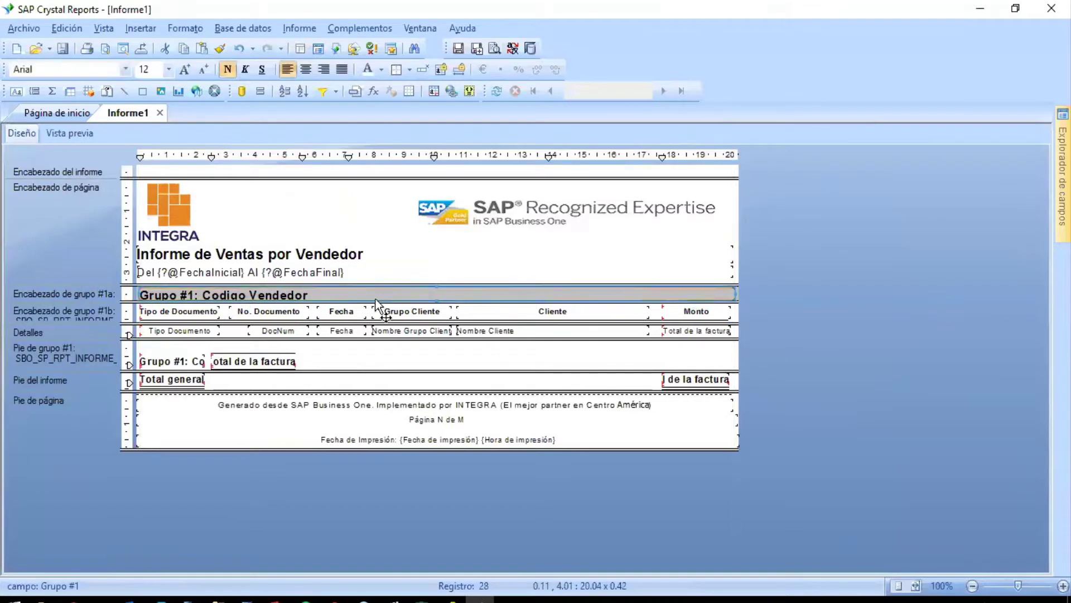
left_click_drag(375, 302, 375, 306)
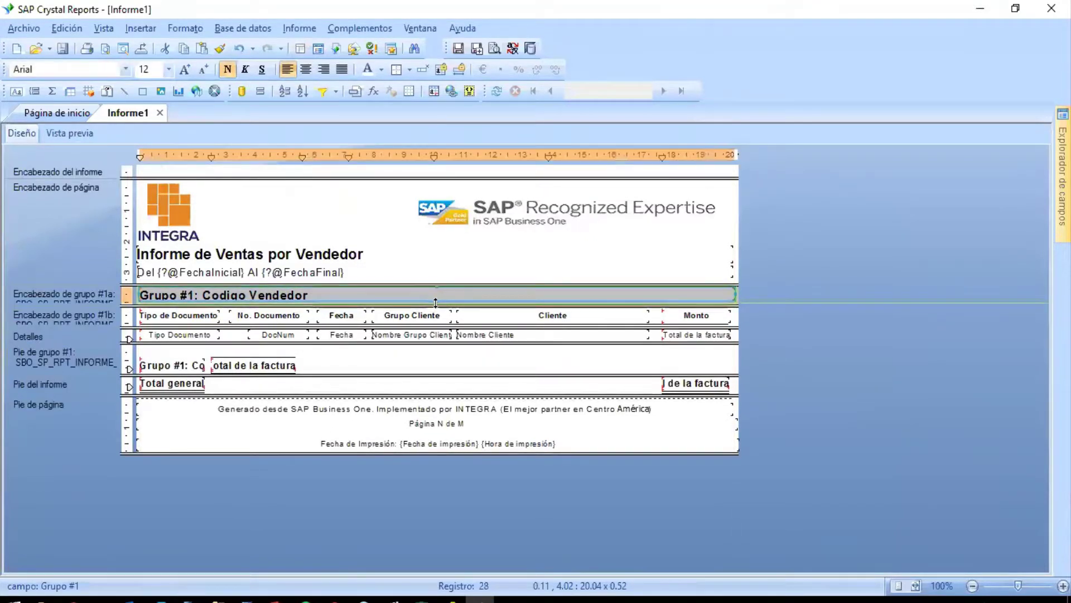
left_click(69, 133)
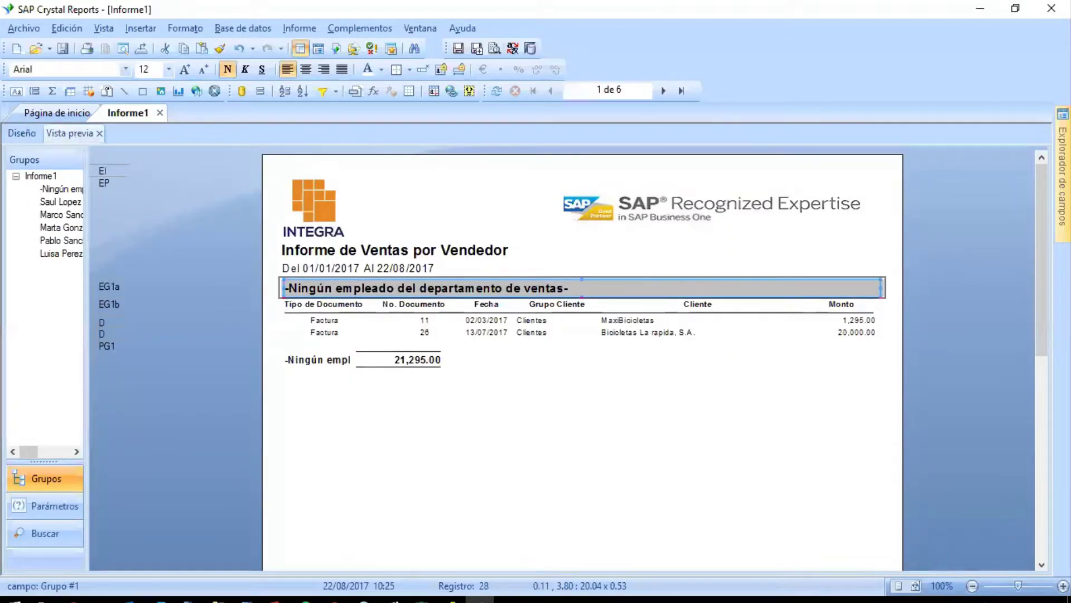
left_click(929, 400)
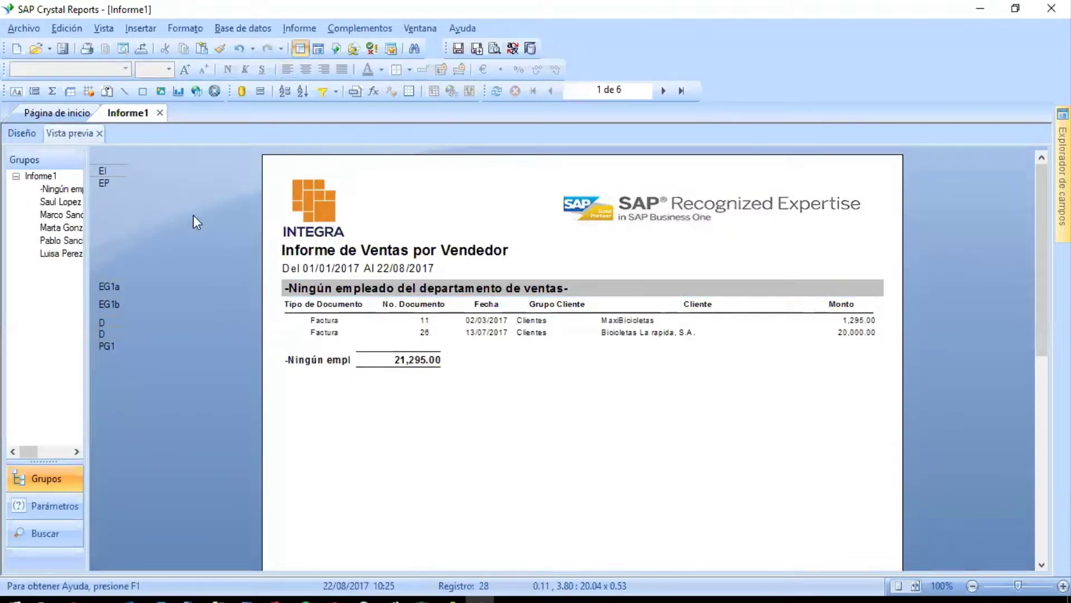
Step: Delete the group name field from the group footer and move the invoice total summary beneath the Monto column
left_click(21, 133)
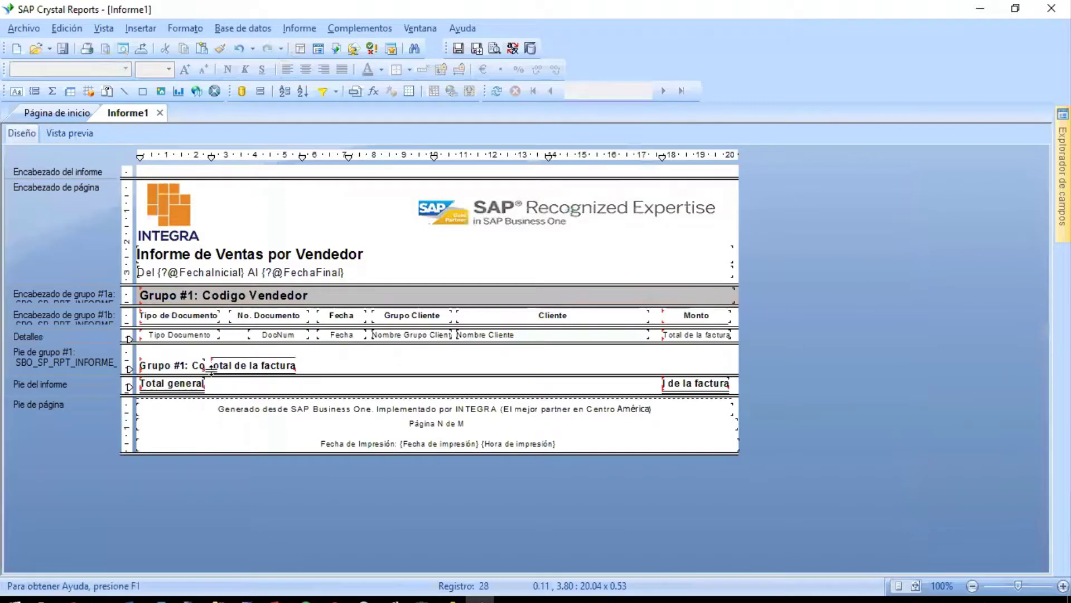
left_click(177, 368)
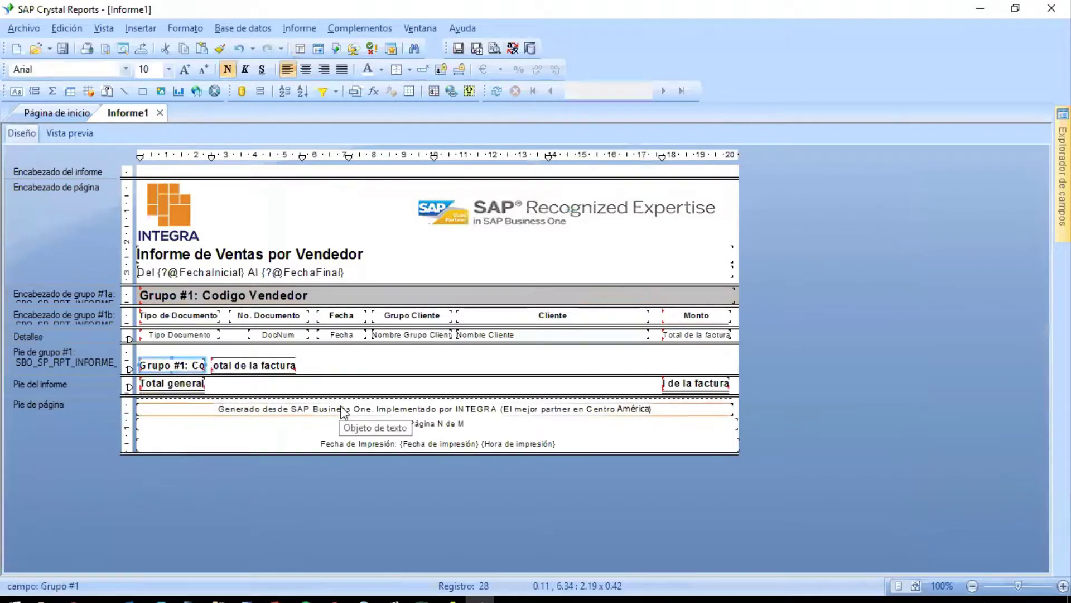
key("Delete")
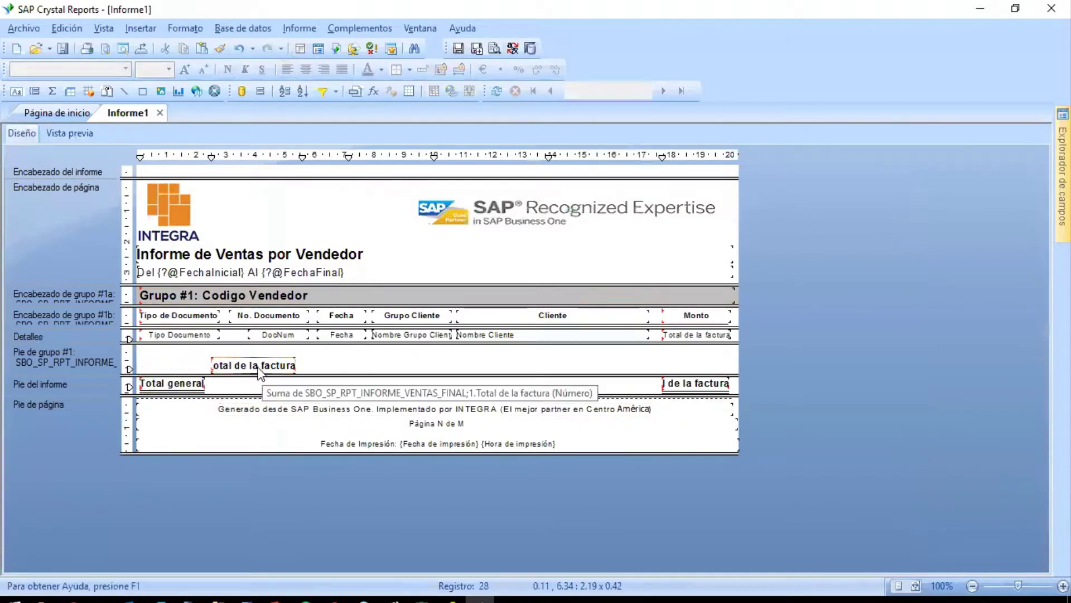
left_click_drag(259, 368, 699, 362)
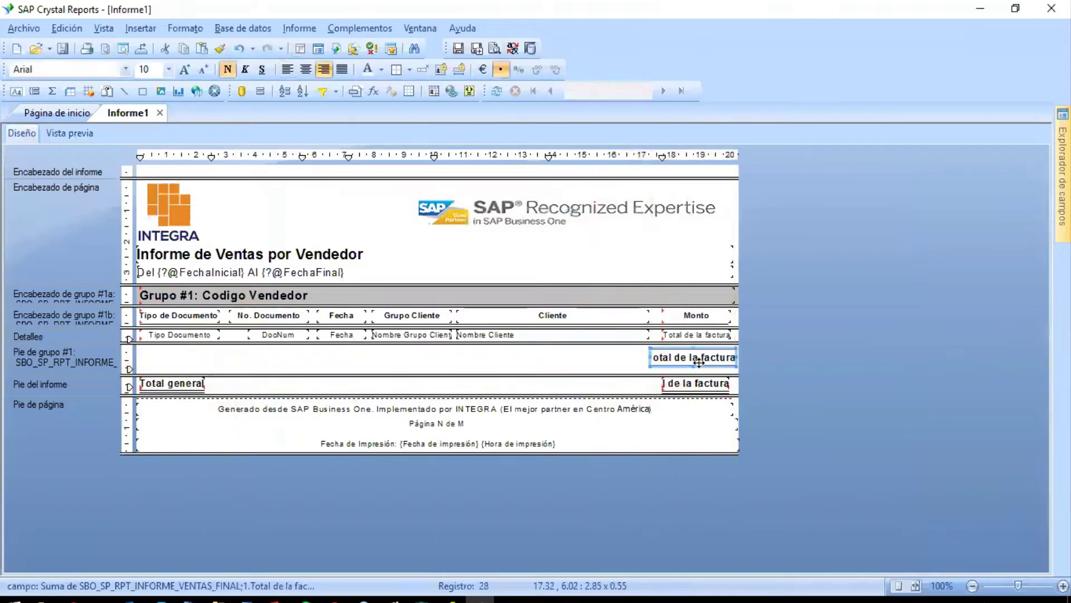
Step: Remove the border lines from the invoice total summary in the group footer
right_click(707, 360)
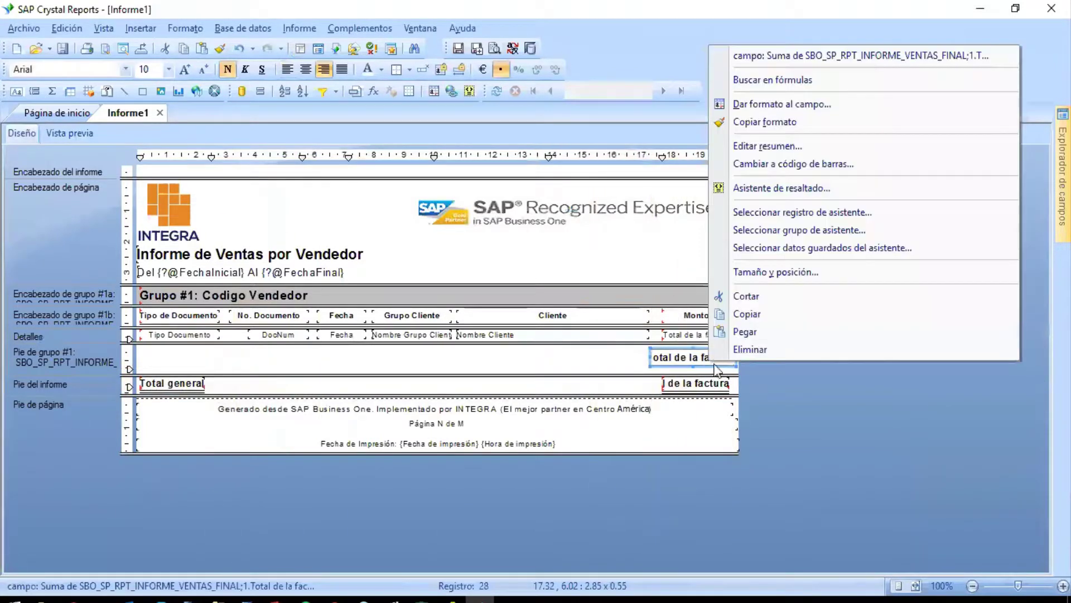
left_click(792, 104)
left_click(455, 112)
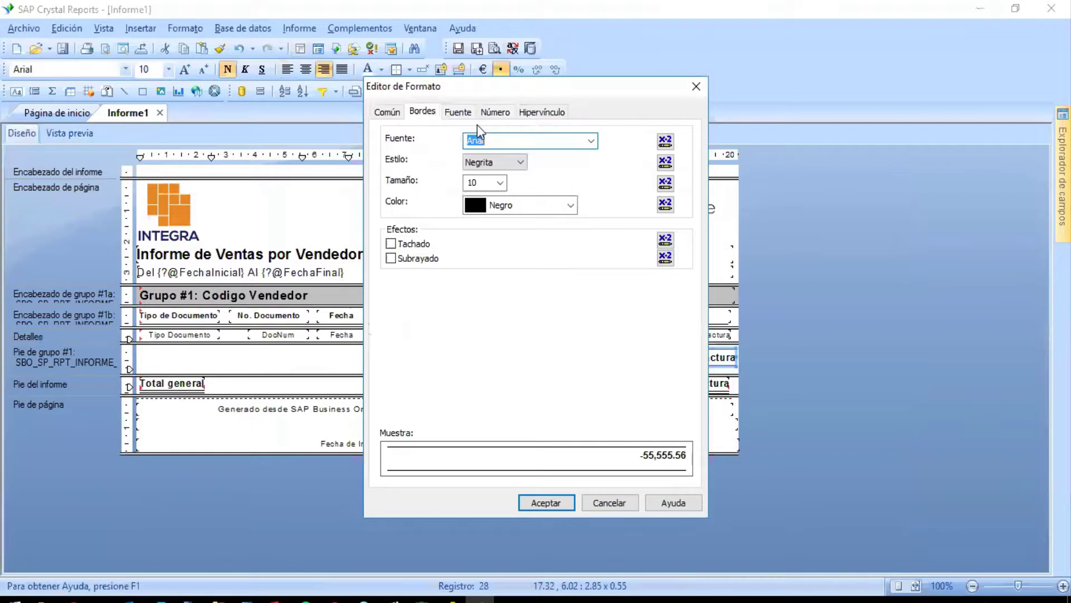
left_click(423, 112)
left_click(617, 148)
left_click(612, 164)
left_click(622, 173)
left_click(614, 186)
left_click(544, 503)
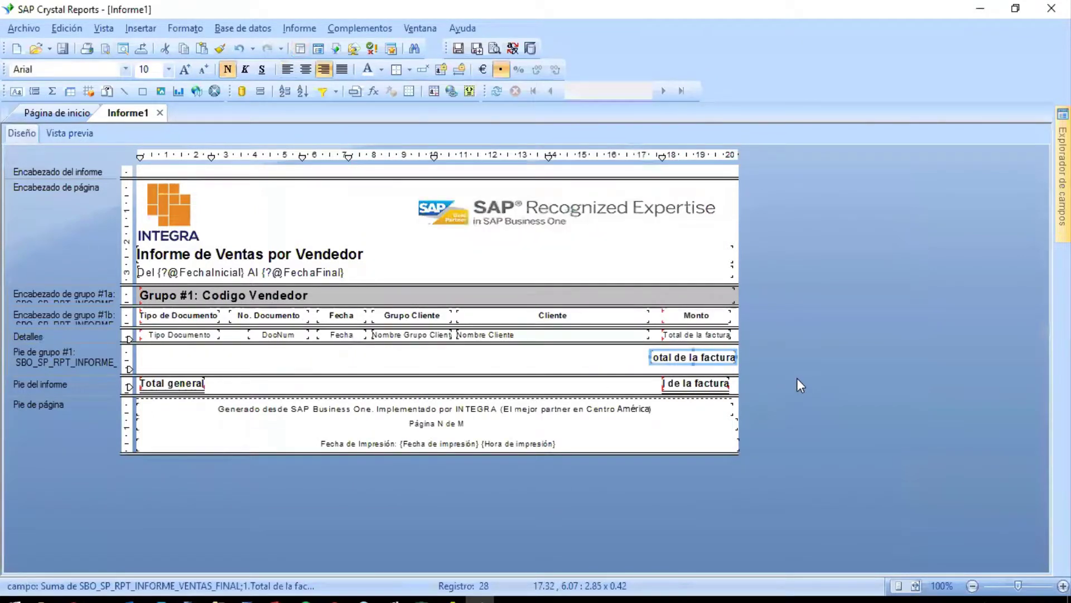
left_click(797, 379)
Step: Give the group footer's invoice total the same width as the Total de la factura detail field and align their left edges
left_click(729, 358)
left_click(721, 335, "ctrl")
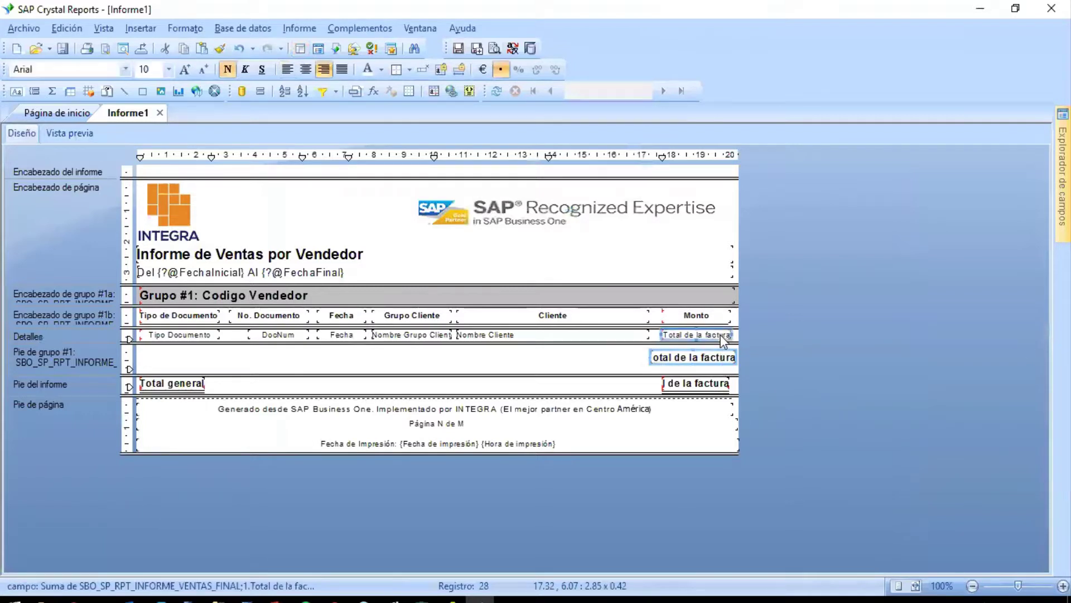
right_click(721, 335)
mouse_move(916, 443)
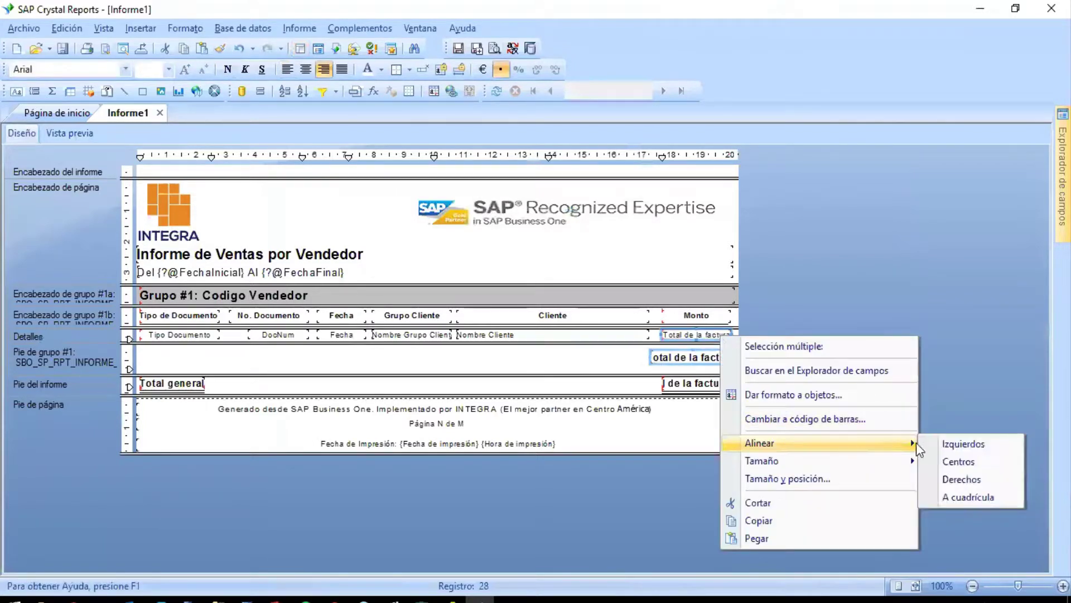
mouse_move(870, 460)
left_click(957, 461)
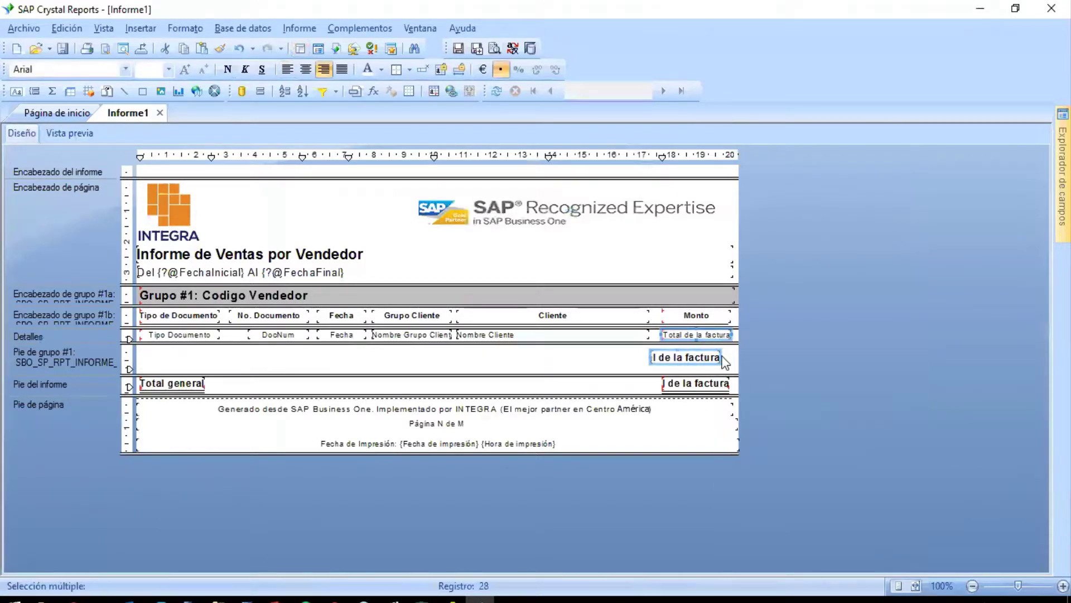
right_click(711, 337)
mouse_move(837, 445)
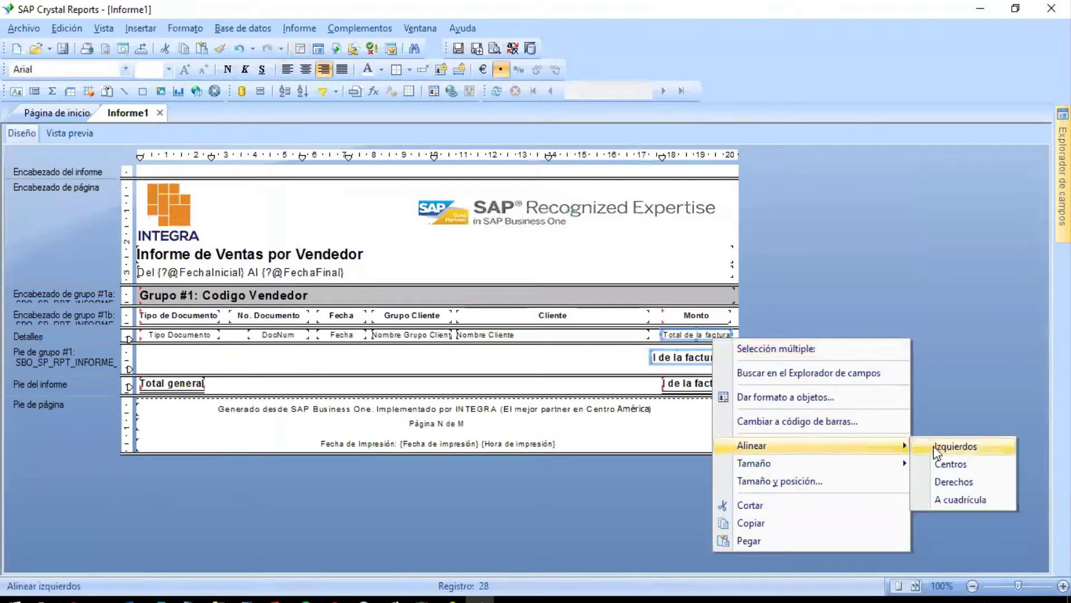
left_click(952, 444)
left_click(812, 391)
Step: Copy the format of the group footer's invoice total to the grand total amount in the report footer
left_click(701, 360)
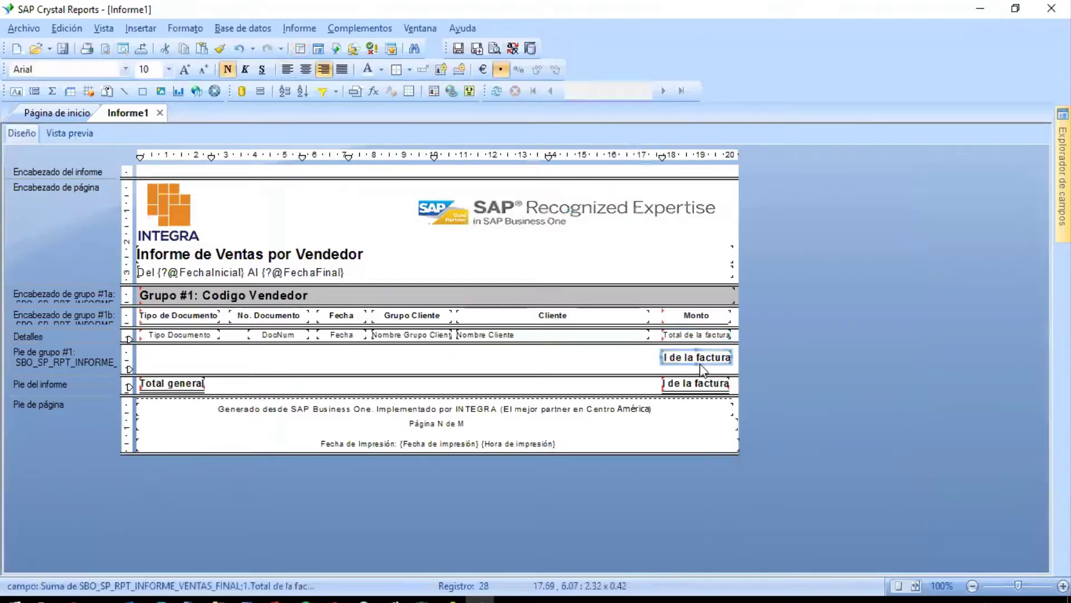
left_click(218, 50)
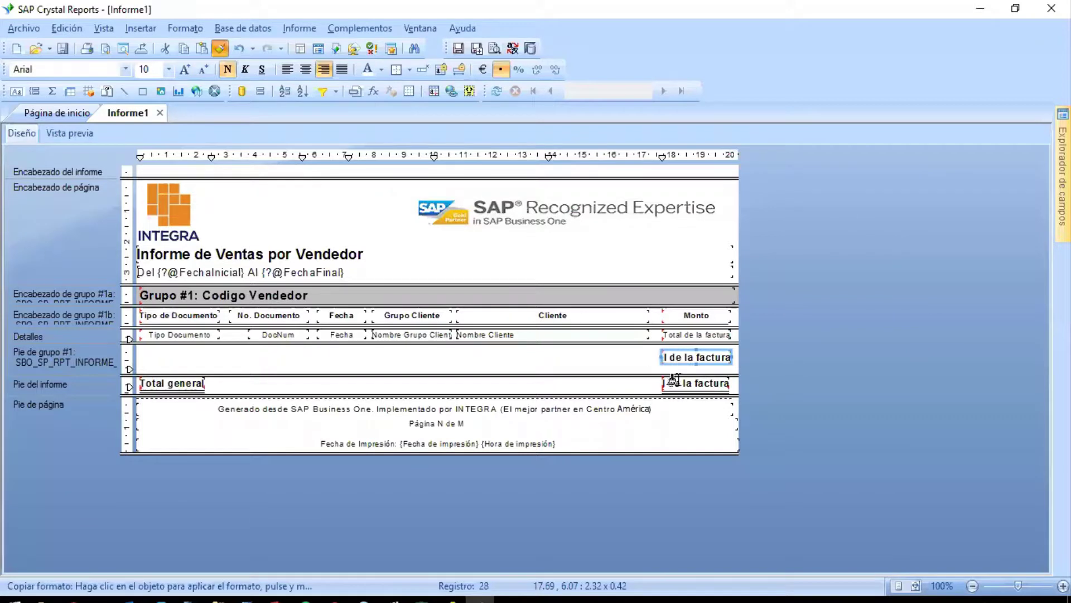
left_click(698, 386)
Step: Match the grand total amount's width to the Total de la factura detail field and align the two fields vertically
left_click(701, 337, "ctrl")
right_click(698, 337)
mouse_move(804, 464)
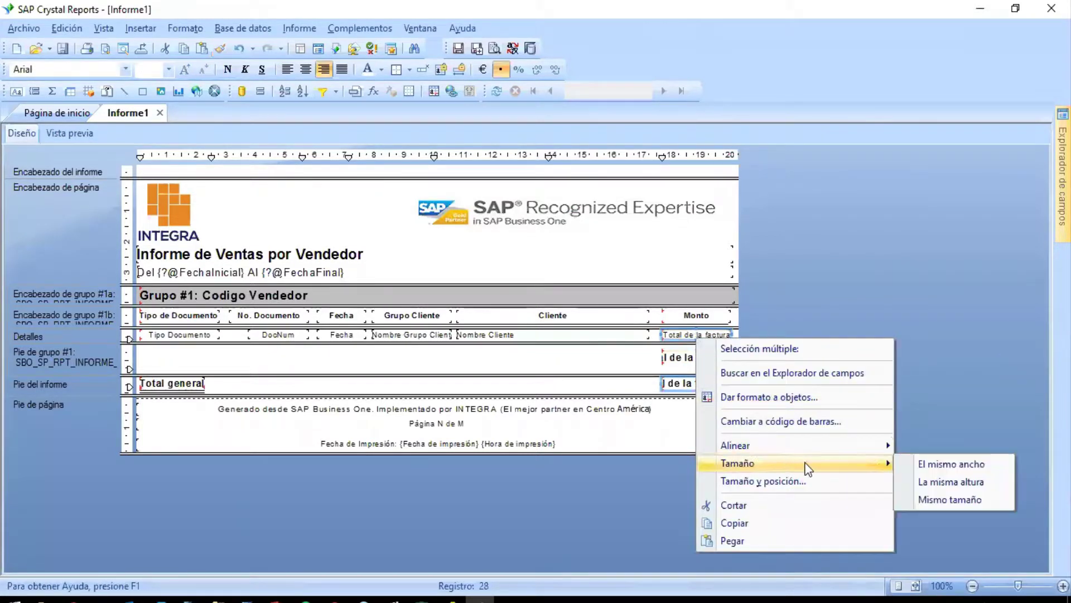
left_click(951, 462)
right_click(710, 343)
mouse_move(816, 445)
left_click(926, 455)
left_click(858, 381)
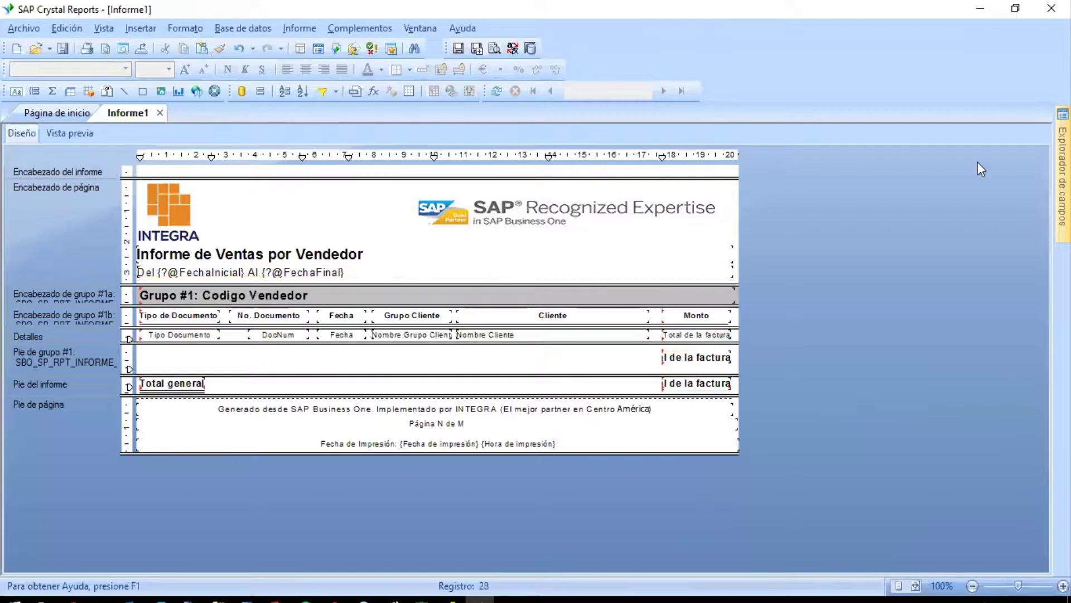
Step: Place the Nombre Vendedor database field in the group footer, before the invoice total
mouse_move(1061, 169)
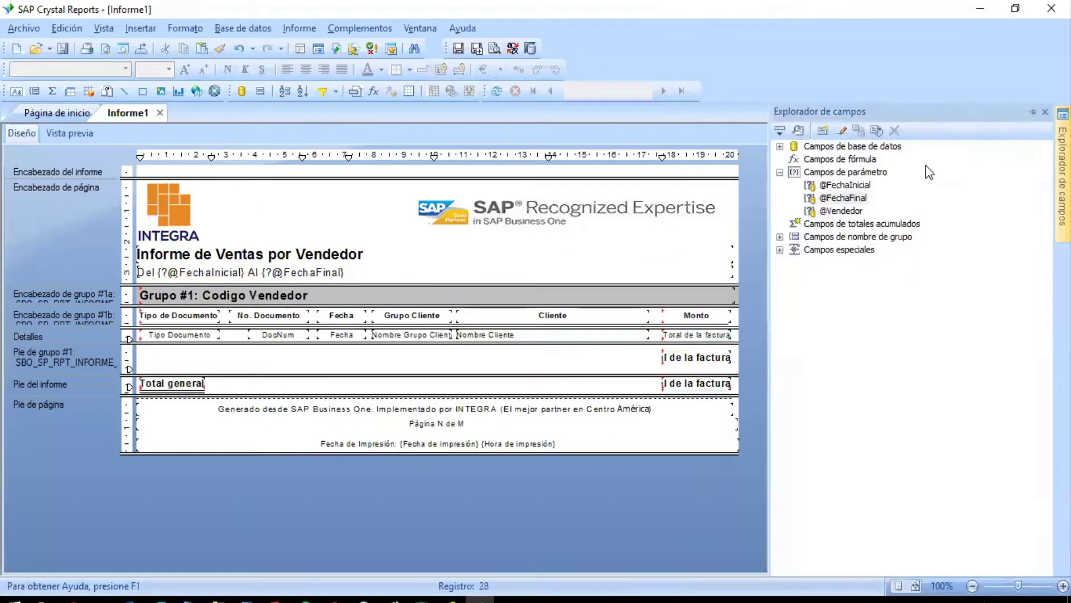
left_click(780, 147)
left_click(795, 159)
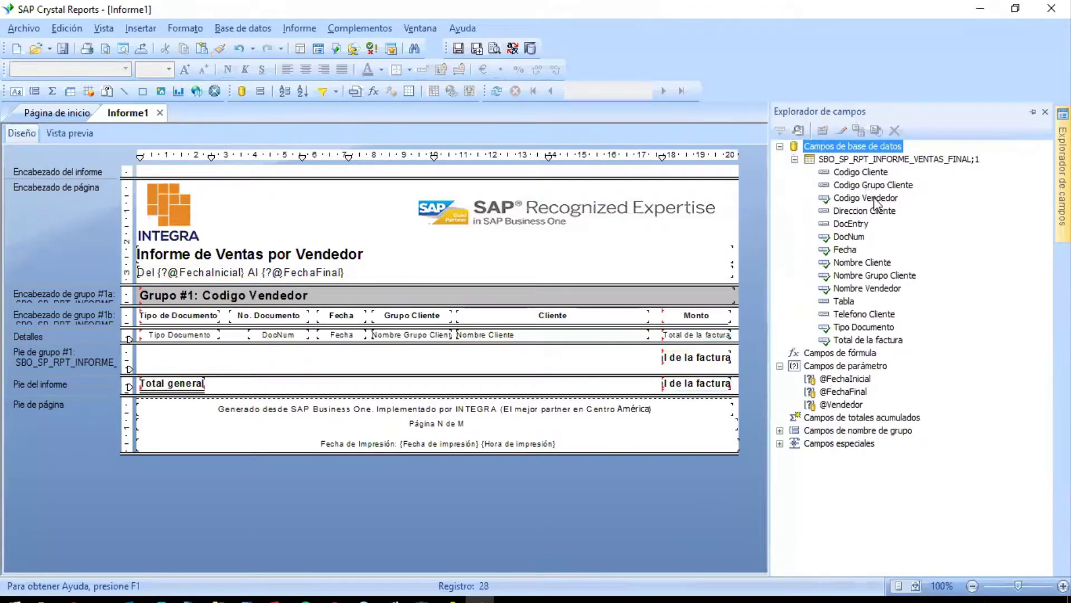
left_click_drag(864, 284, 493, 356)
Step: Add a "Total del Vendedor" text object to the group footer, embed the Nombre Vendedor field in it and widen it to about 11.4 cm
left_click(17, 92)
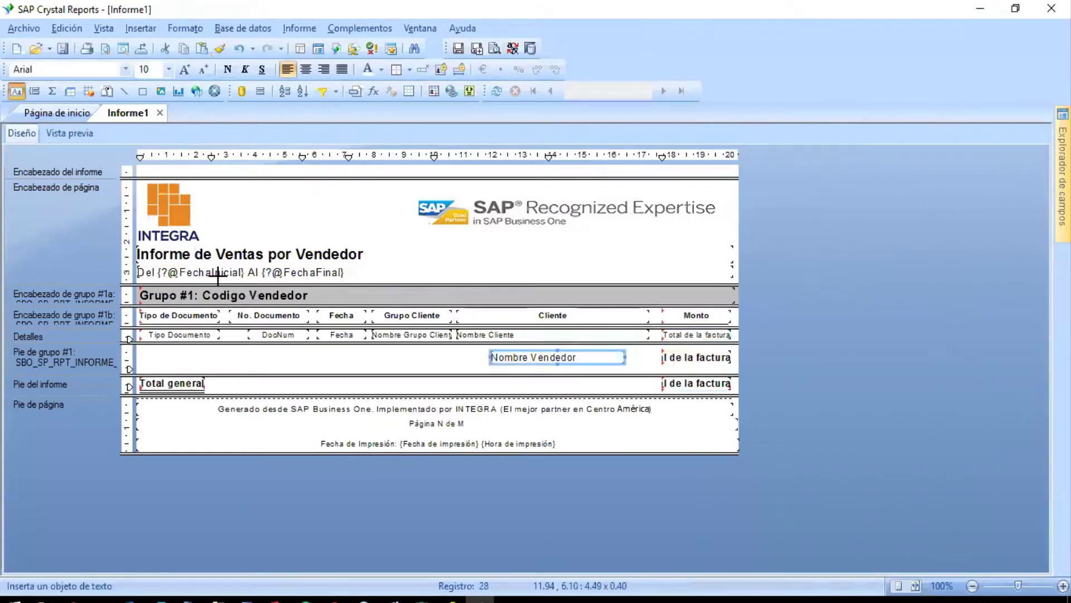
left_click_drag(308, 348, 445, 365)
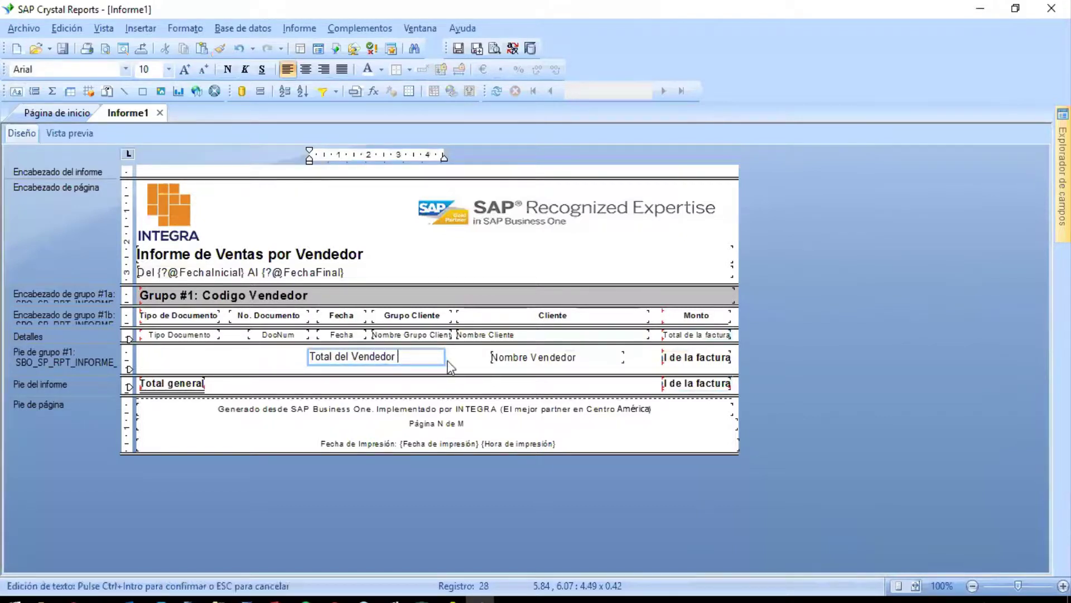
left_click(485, 370)
left_click(528, 363)
left_click_drag(423, 357, 648, 359)
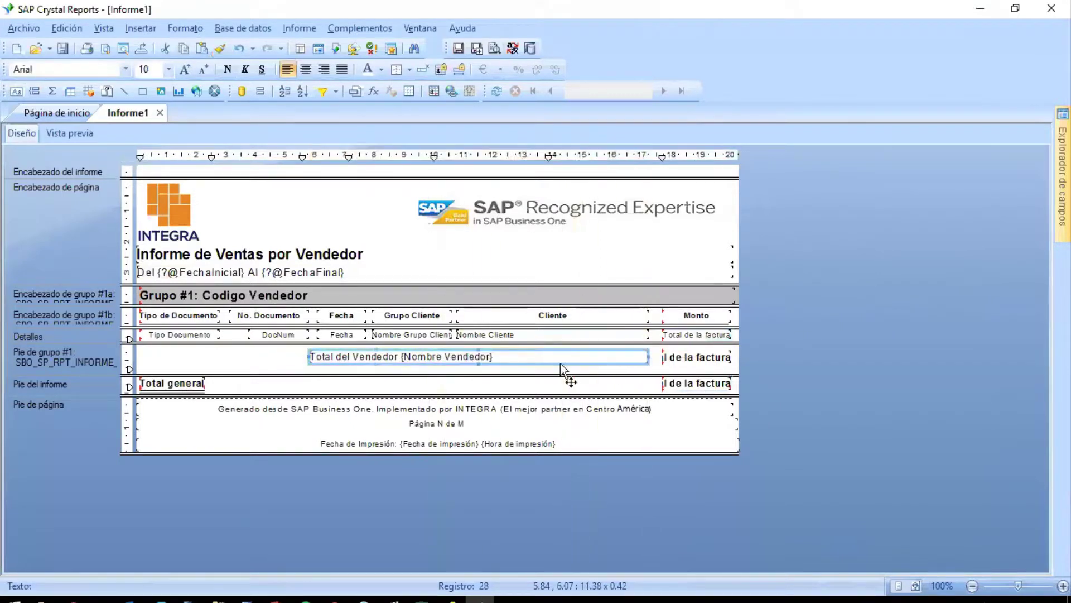
Step: Format the Total del Vendedor text as 12 pt bold, right-aligned, and check it in the preview
left_click(186, 70)
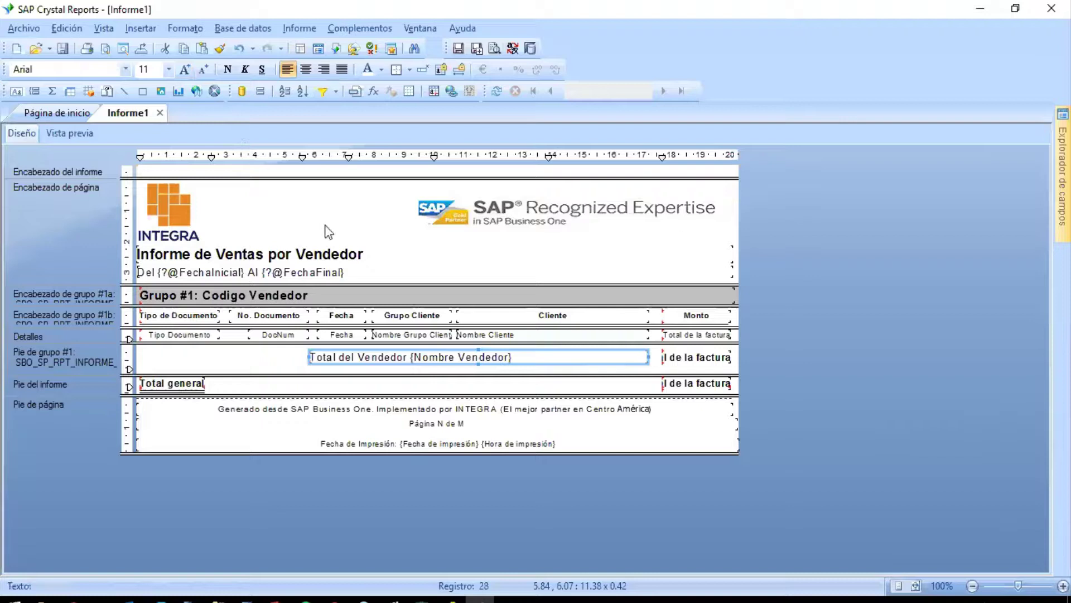
left_click(186, 70)
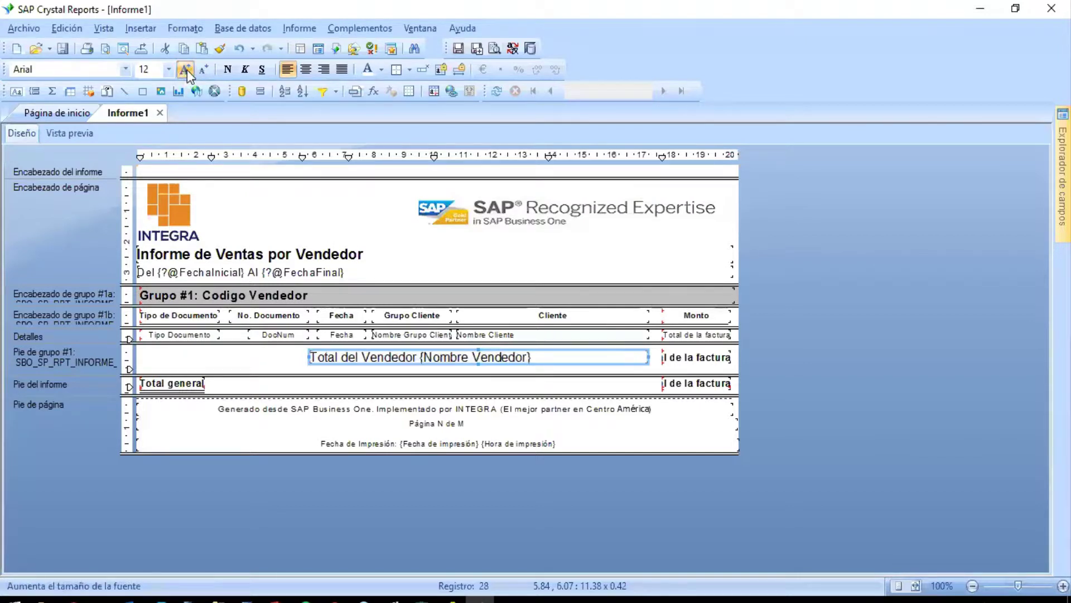
left_click(227, 69)
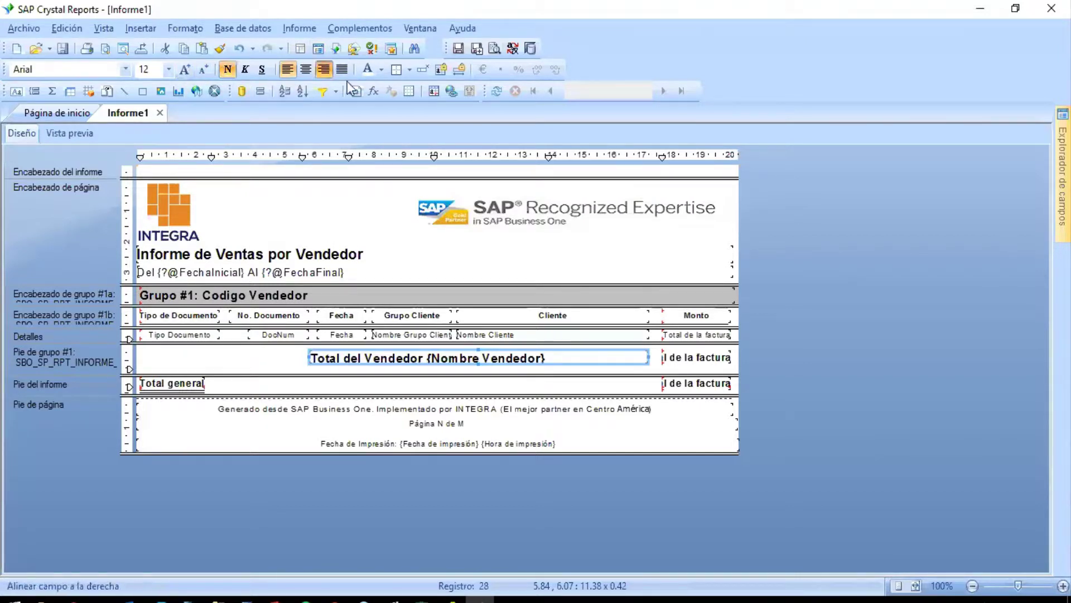
left_click(324, 69)
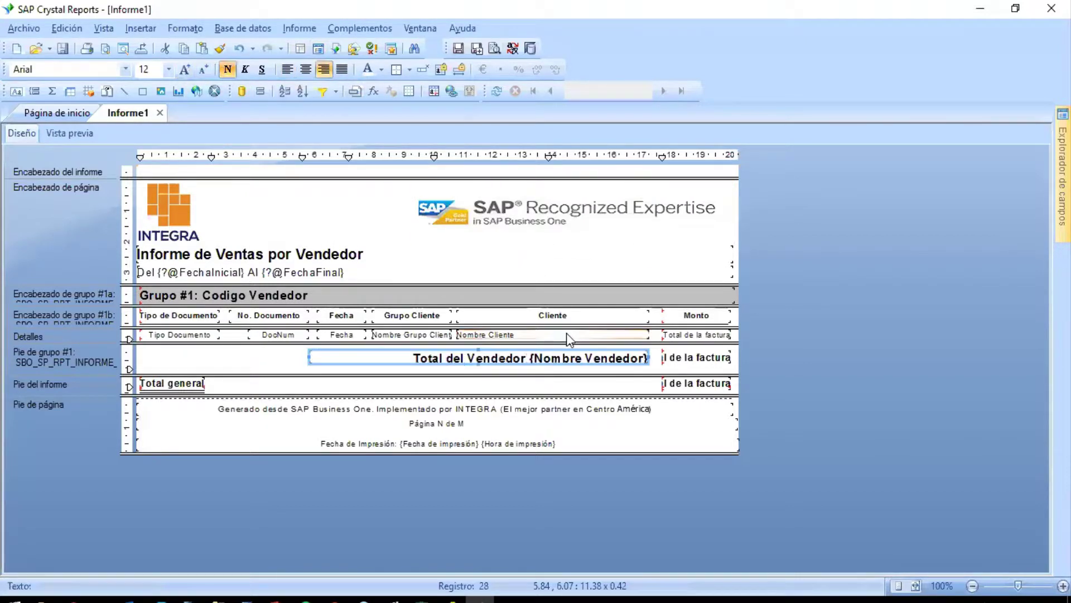
left_click(665, 362, "ctrl")
left_click(656, 362)
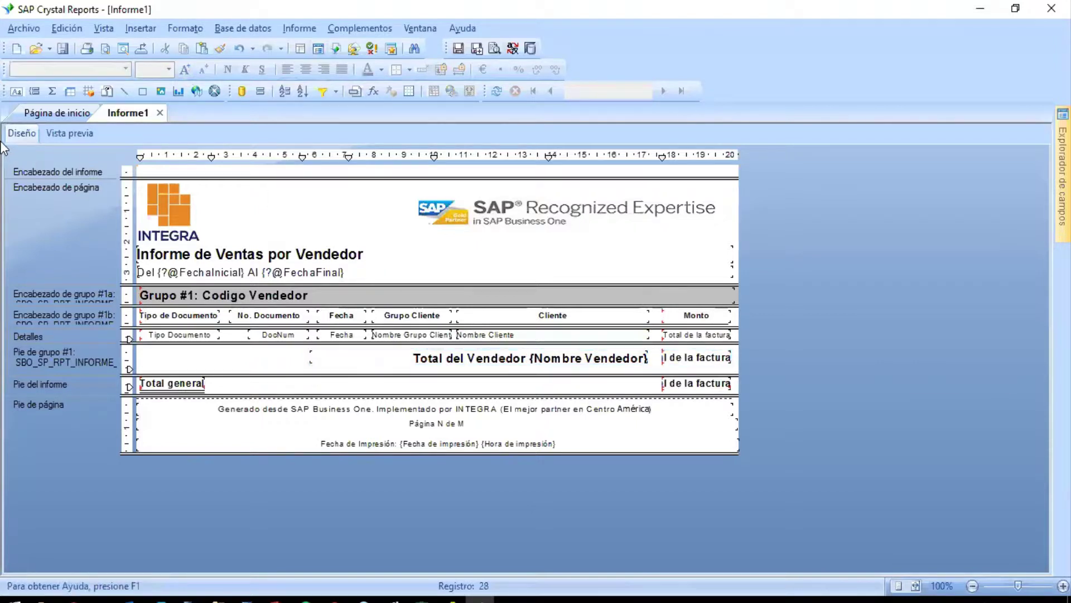
left_click(85, 135)
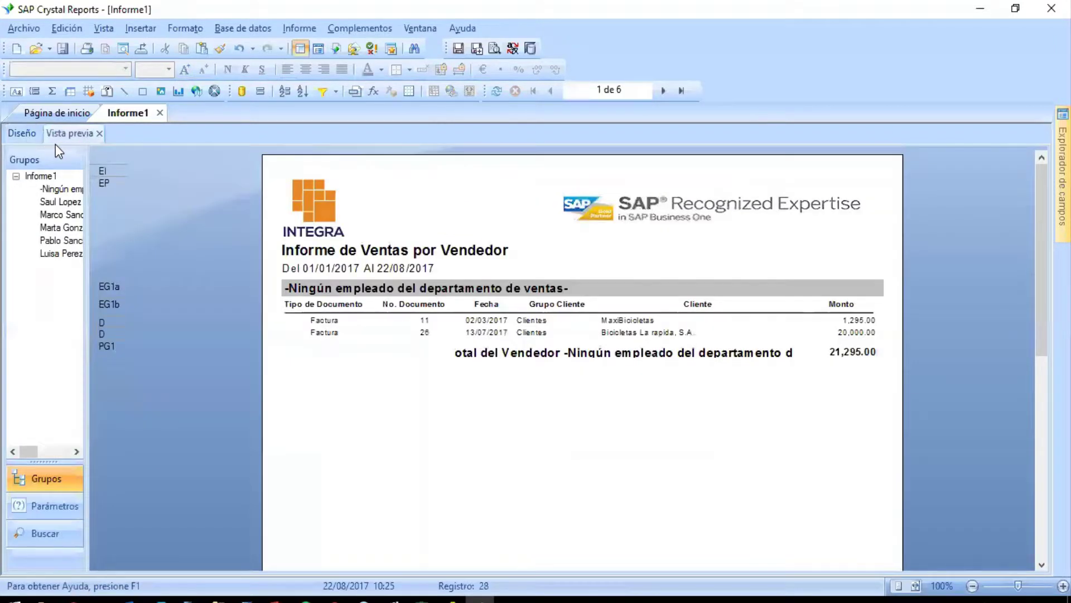
Step: Widen the Total del Vendedor text to about 17.1 cm, extending it to the report's left edge, and review the first two preview pages
left_click(25, 134)
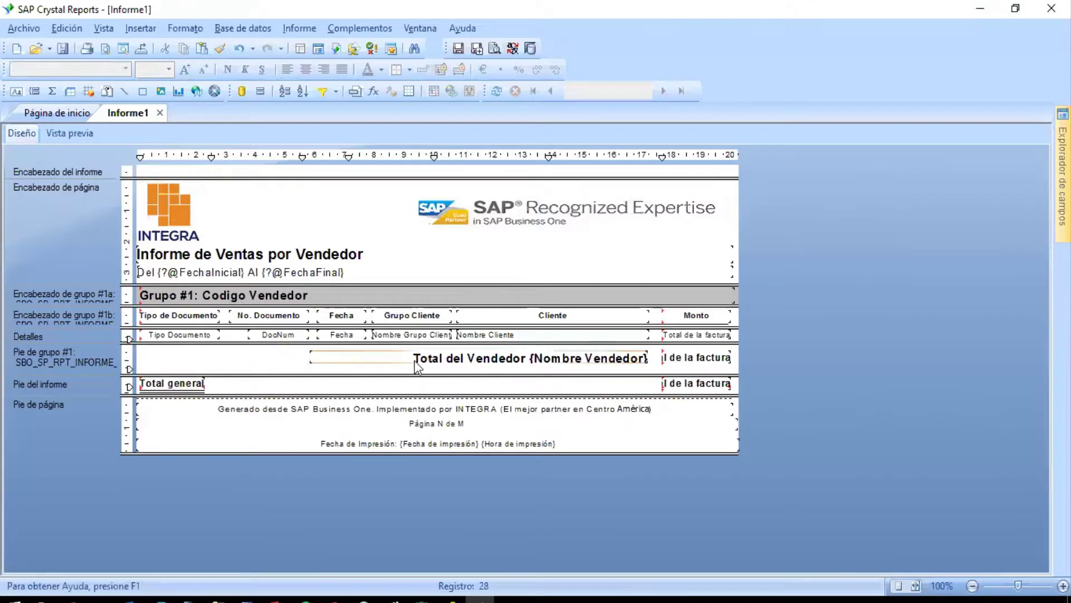
left_click(417, 368)
left_click_drag(310, 358, 140, 356)
left_click(62, 133)
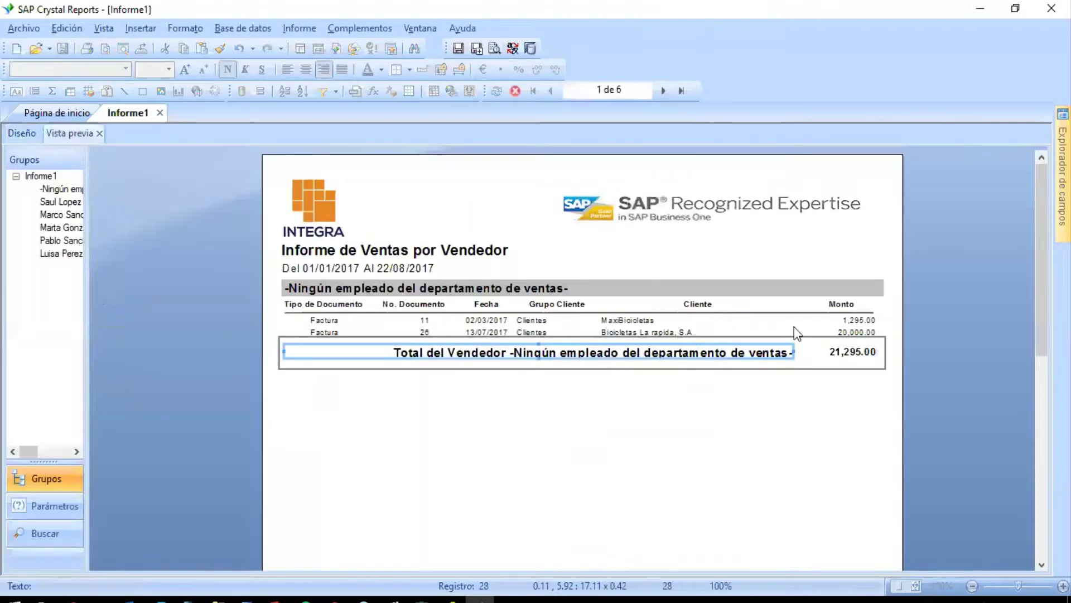
left_click(832, 454)
scroll(718, 401, "down", 5)
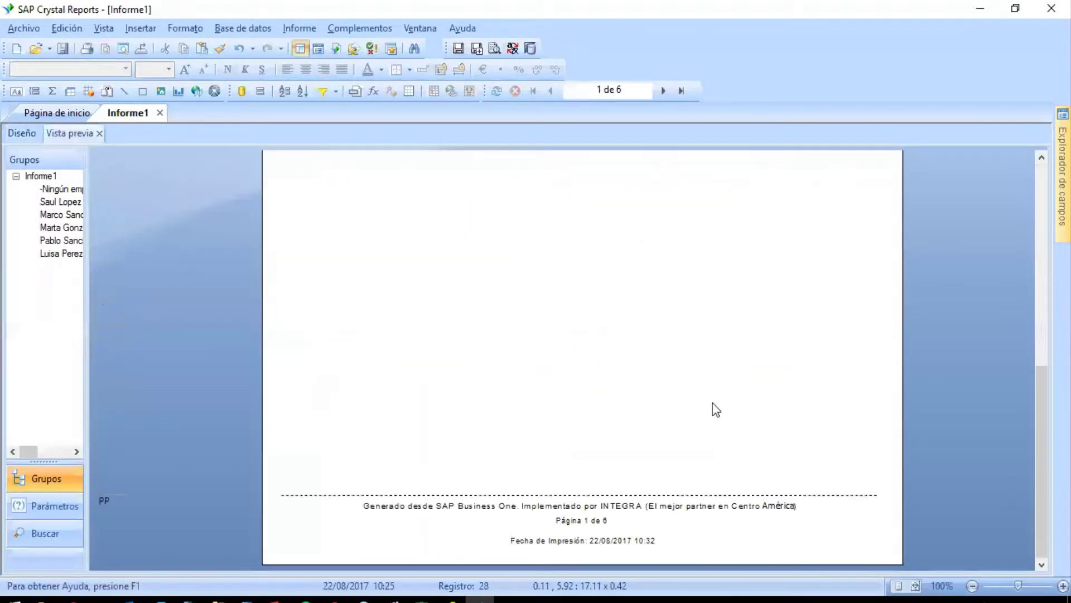
scroll(717, 410, "up", 5)
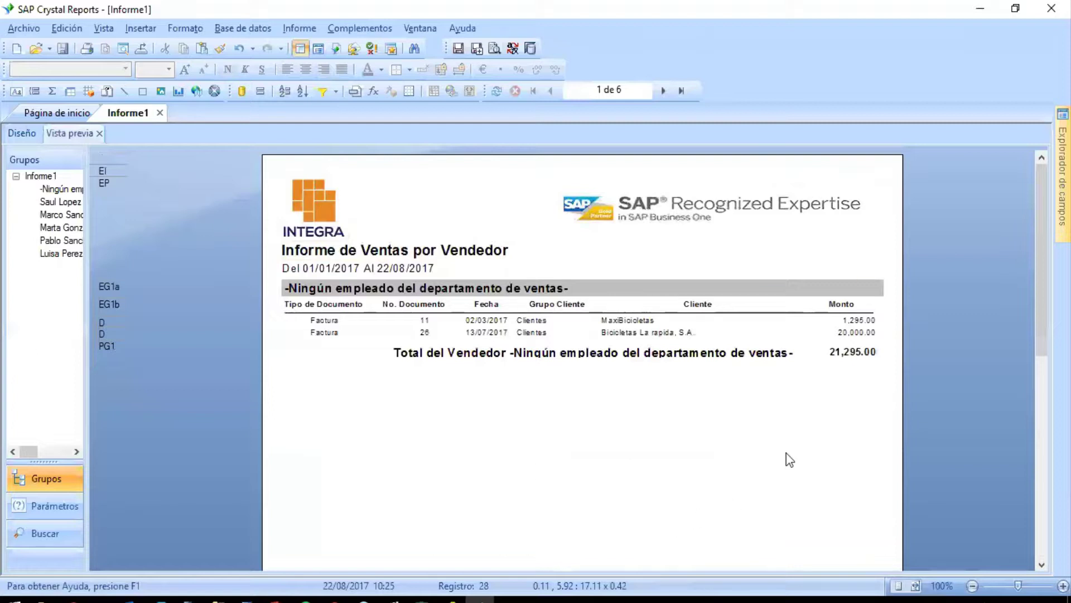
left_click(664, 91)
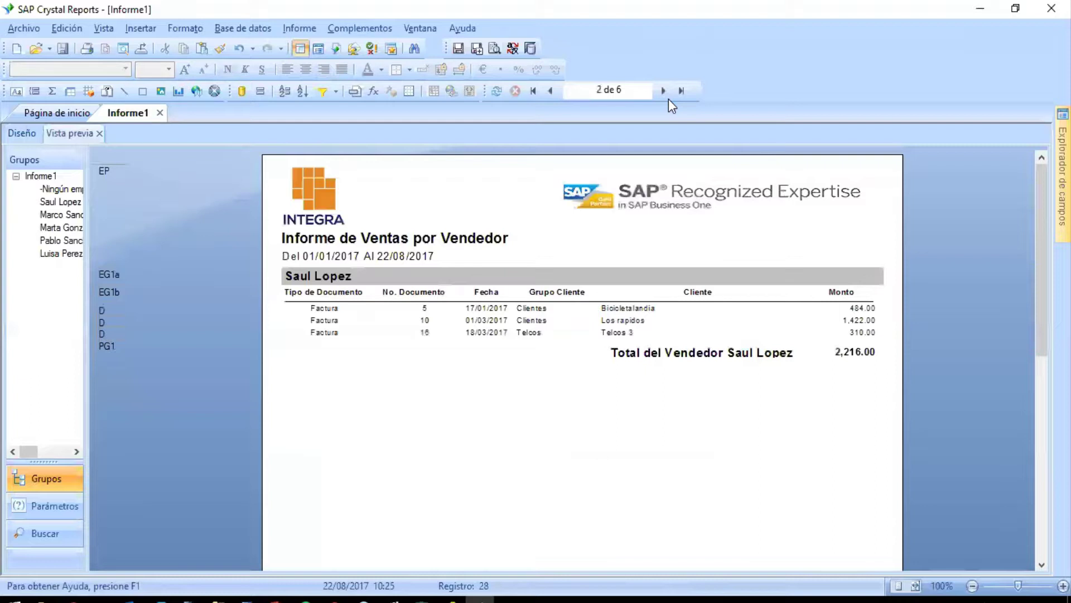
Step: Check further preview pages and enlarge the grand total amount in the report footer to 14 pt
left_click(669, 99)
left_click(669, 99)
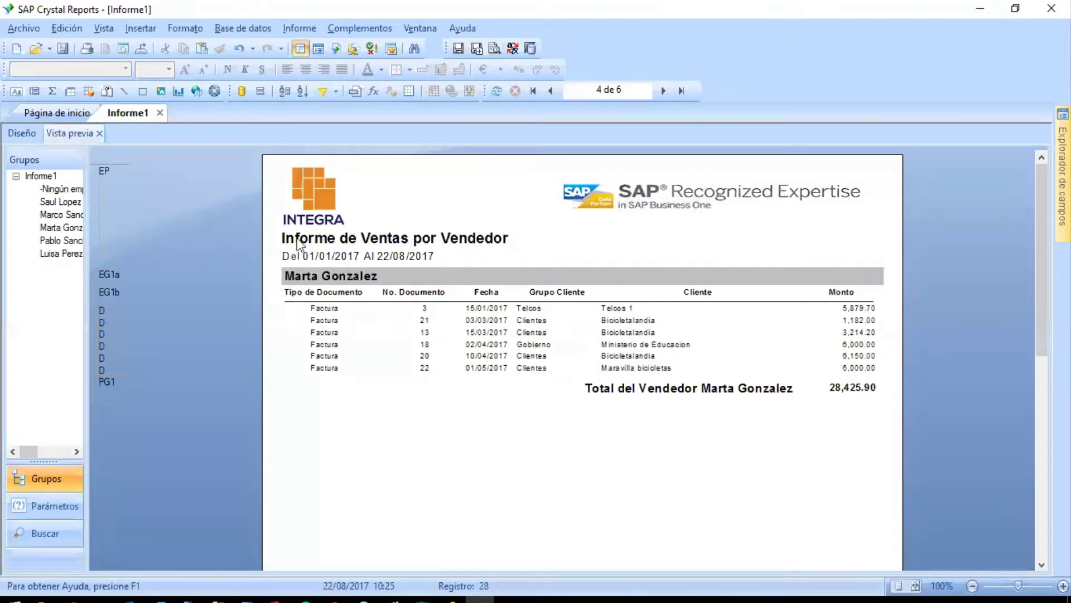
scroll(467, 262, "down", 3)
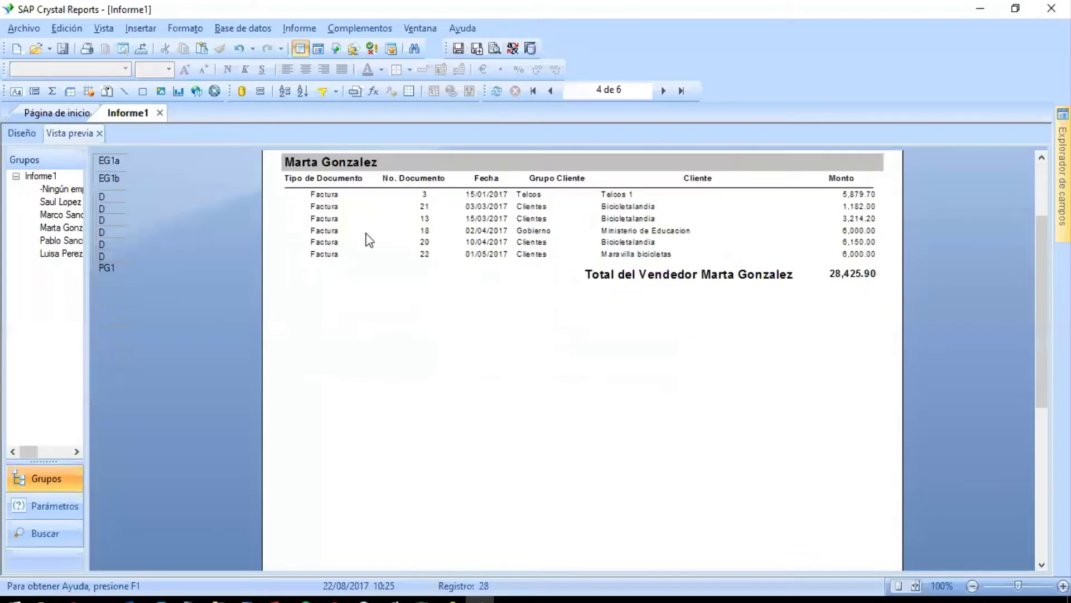
left_click(8, 134)
left_click(693, 384)
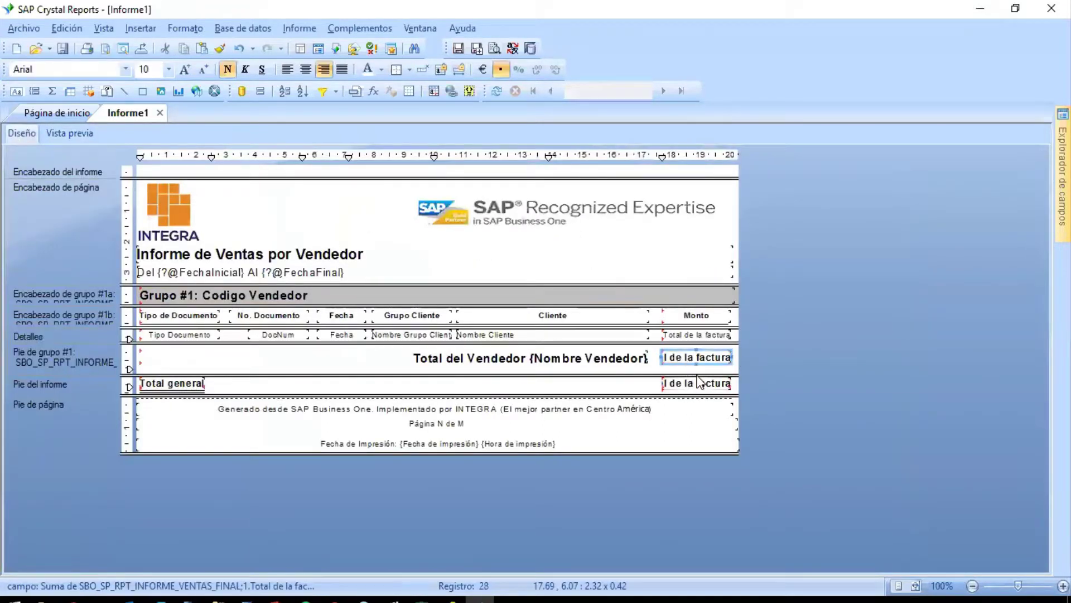
left_click(185, 70)
left_click(187, 71)
left_click(185, 70)
left_click(186, 69)
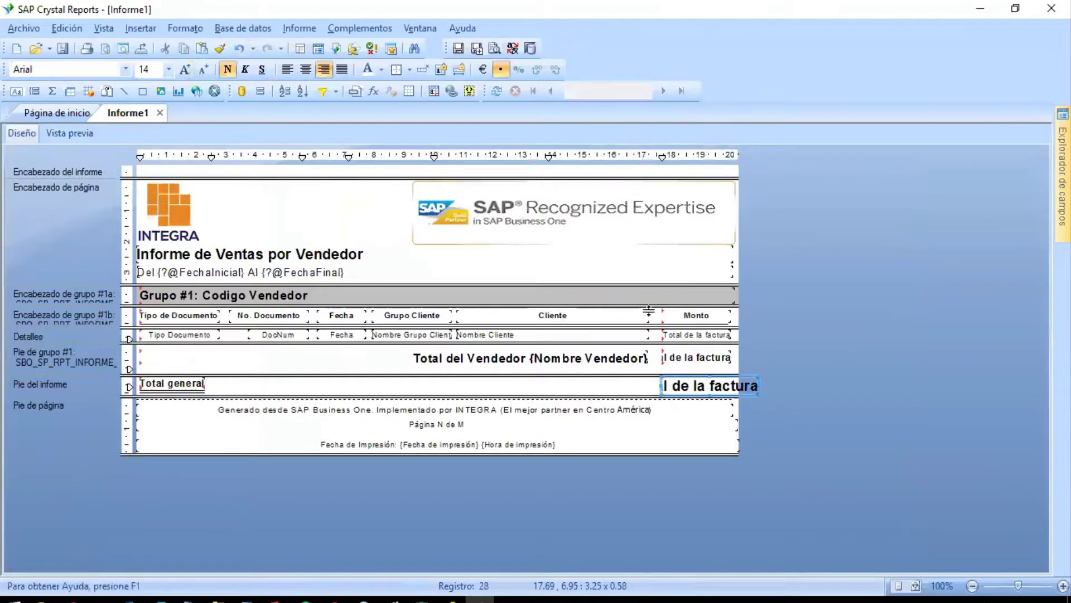
Step: Make the grand total amount the same width as the group footer total and check it on the last preview page
left_click(707, 362, "ctrl")
right_click(710, 366)
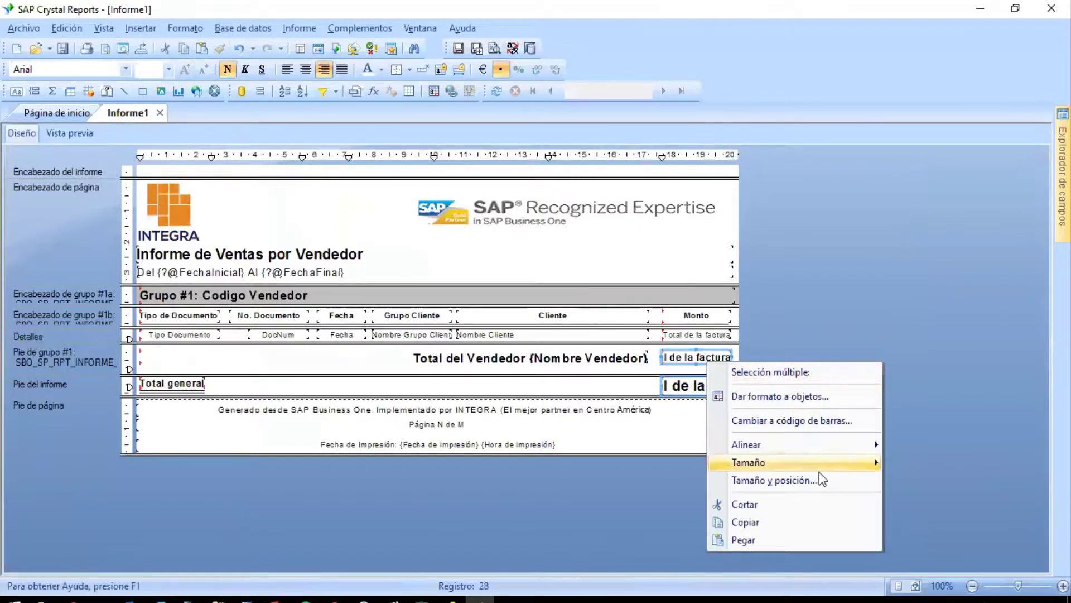
left_click(915, 443)
right_click(702, 358)
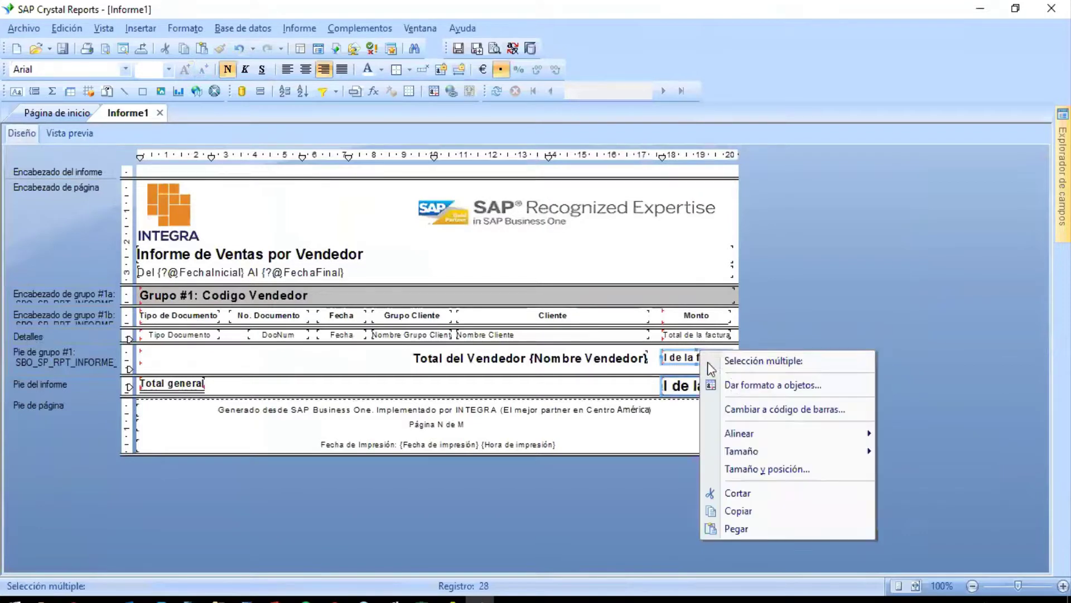
mouse_move(815, 449)
left_click(921, 448)
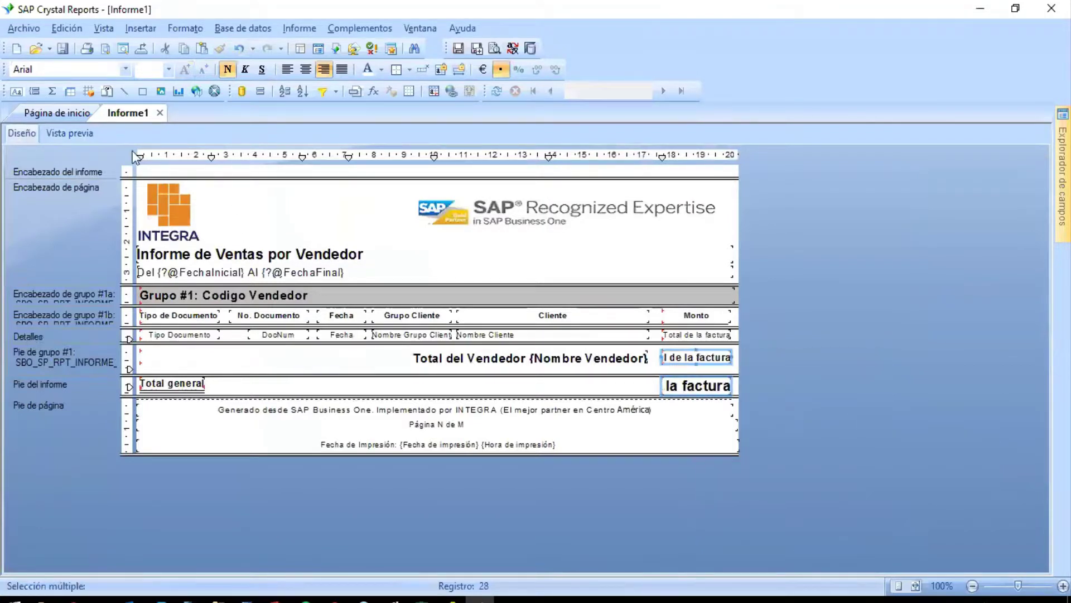
left_click(75, 134)
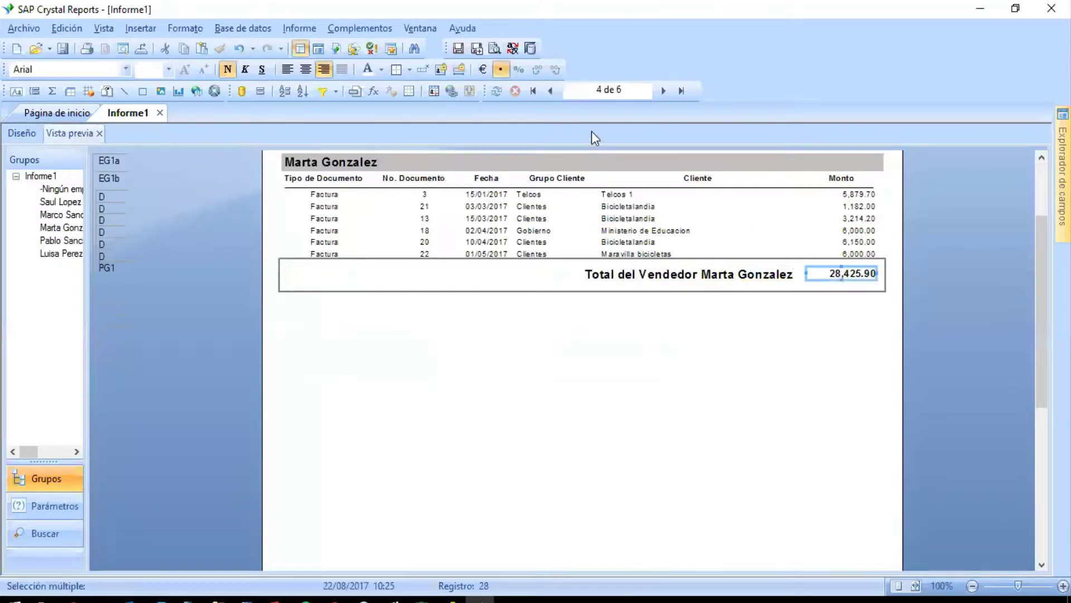
left_click(685, 89)
left_click(964, 322)
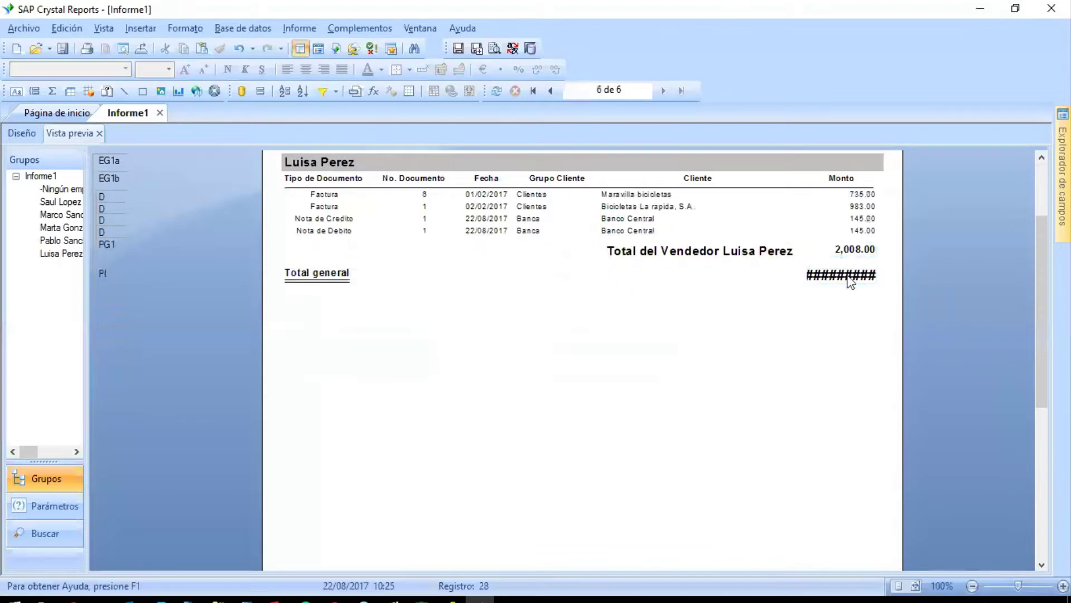
Step: Widen the grand total amount toward its left and move the Total general label to just before it
left_click(16, 133)
left_click(661, 389)
left_click_drag(659, 385, 643, 385)
left_click_drag(167, 384, 553, 388)
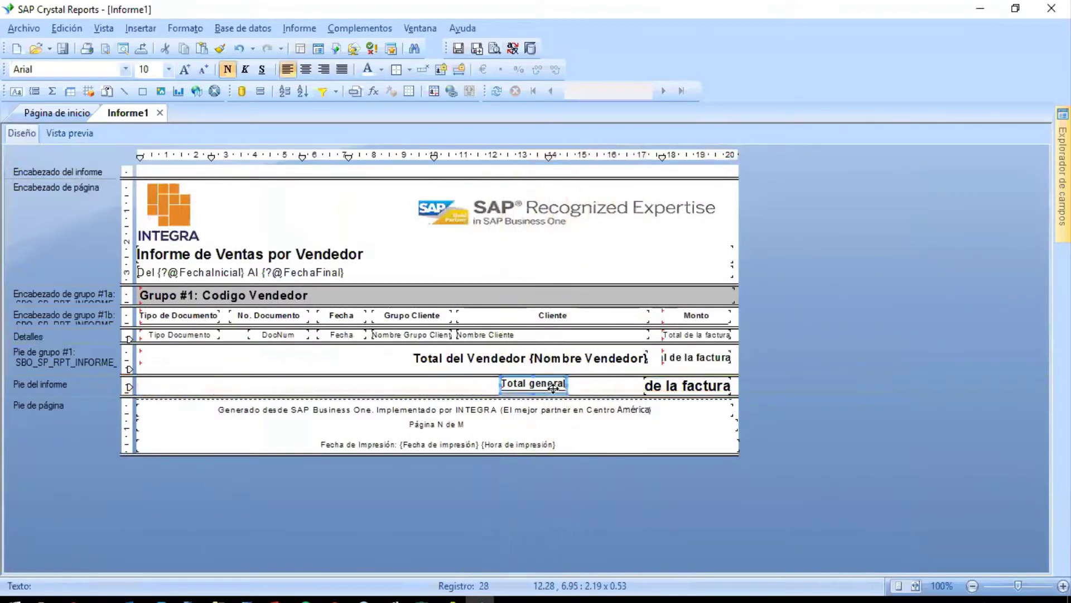
Step: Make the report footer taller, move the grand total amount lower and align its right edge with the group footer total
left_click_drag(623, 394, 622, 437)
left_click_drag(677, 397, 683, 415)
left_click(704, 358, "ctrl")
right_click(703, 360)
mouse_move(765, 444)
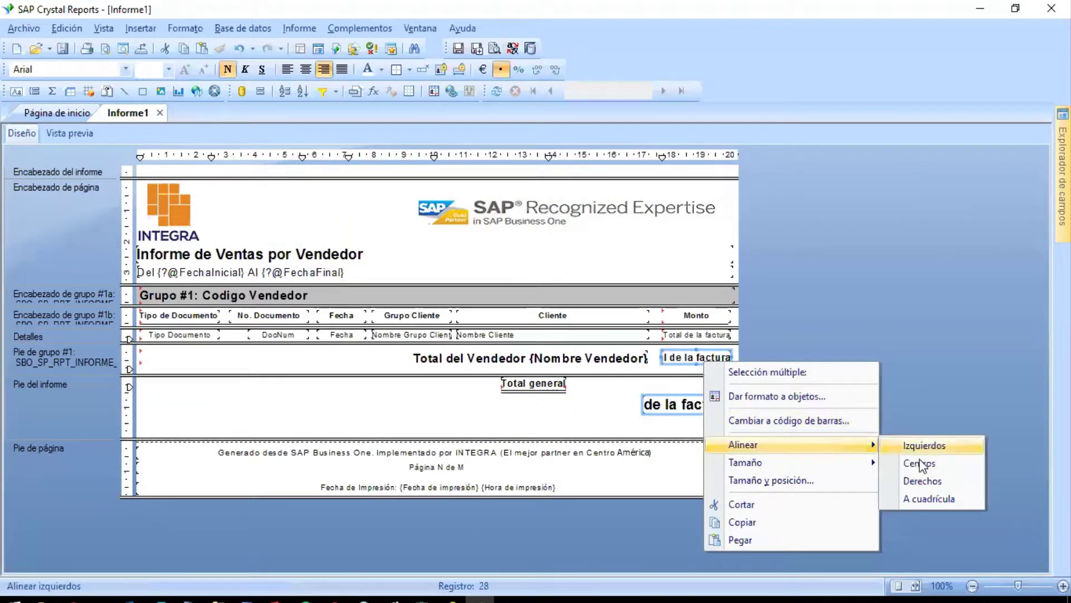
left_click(920, 478)
Step: Move the Total general label slightly lower in the report footer and set its font size to 14 pt
left_click_drag(534, 383, 532, 394)
left_click(143, 76)
type("14")
key("Return")
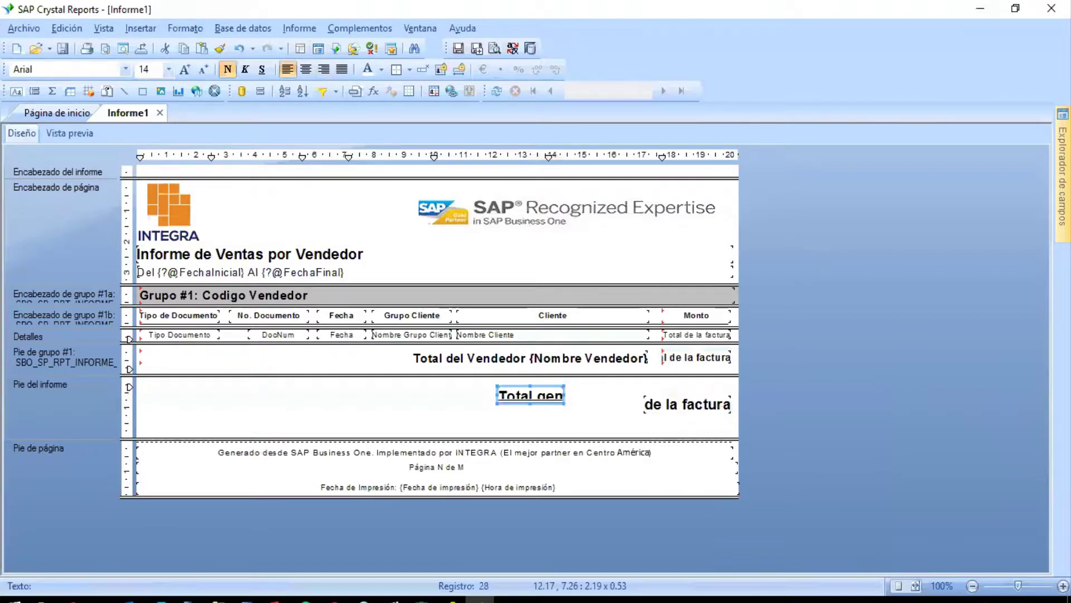
Step: Align the bottom edges of the Total general label and the grand total amount
left_click(673, 407, "ctrl")
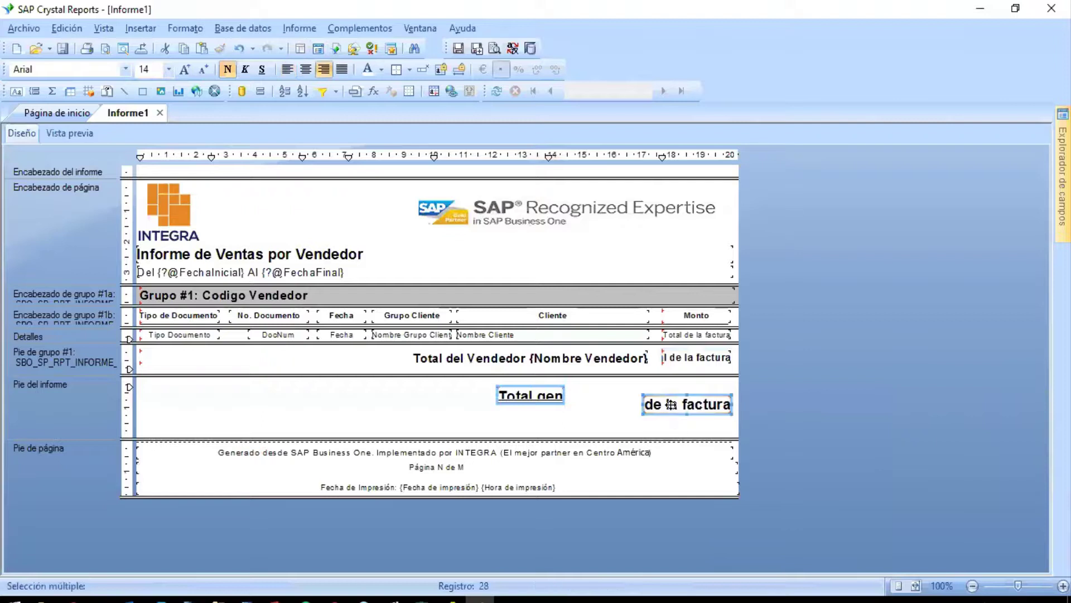
right_click(671, 406)
mouse_move(814, 489)
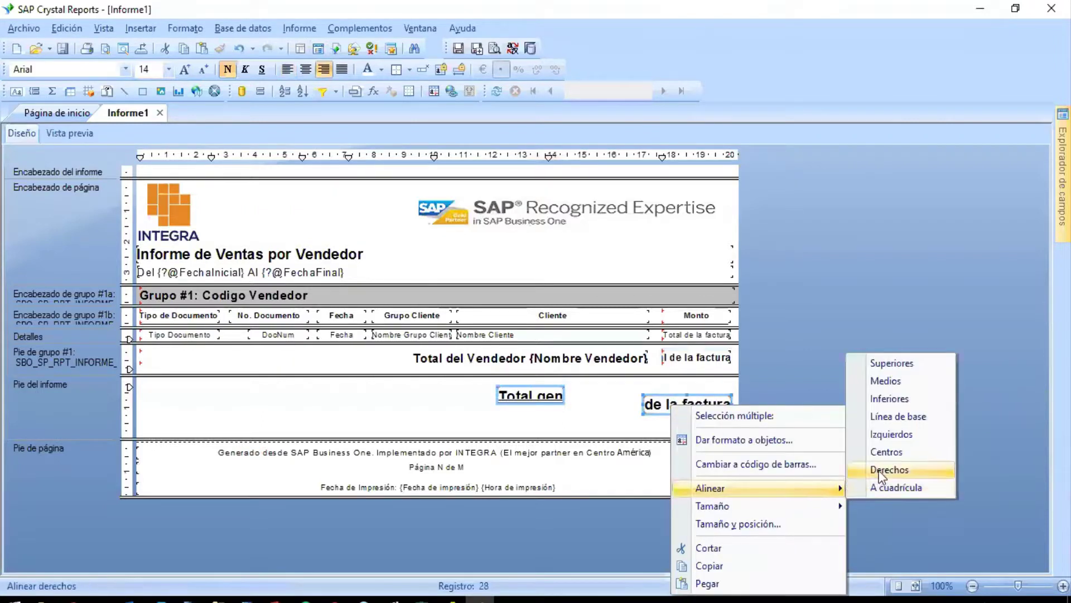
left_click(890, 398)
left_click(773, 435)
Step: Widen the Total general label to about 4.6 cm and align its middle with the grand total amount
left_click(551, 414)
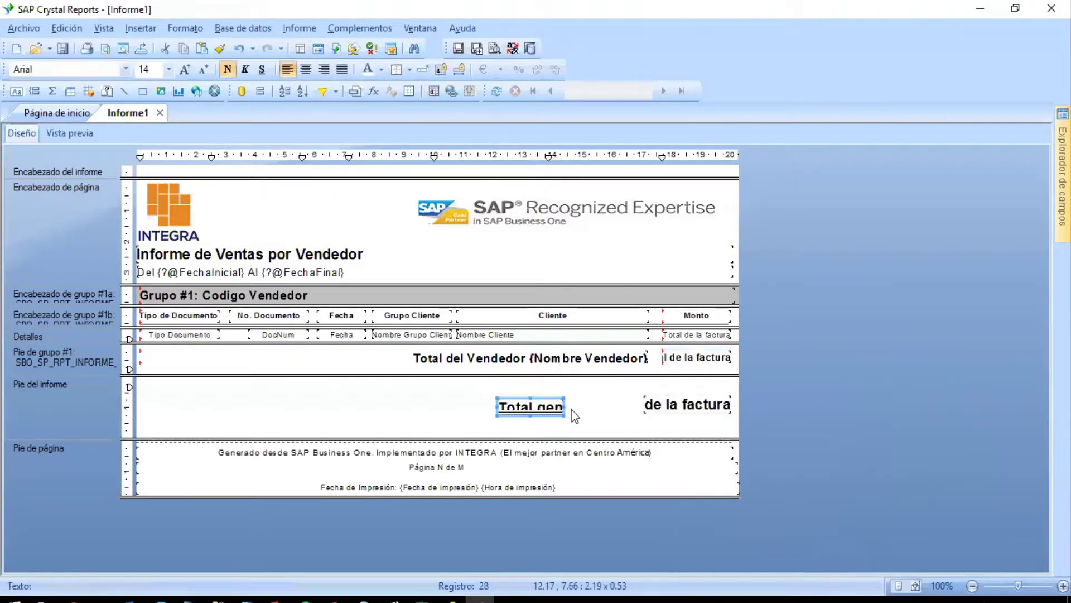
mouse_move(566, 408)
left_mouse_down()
mouse_move(644, 408)
mouse_move(567, 407)
left_mouse_up()
left_click(660, 403, "ctrl")
right_click(659, 403)
mouse_move(826, 488)
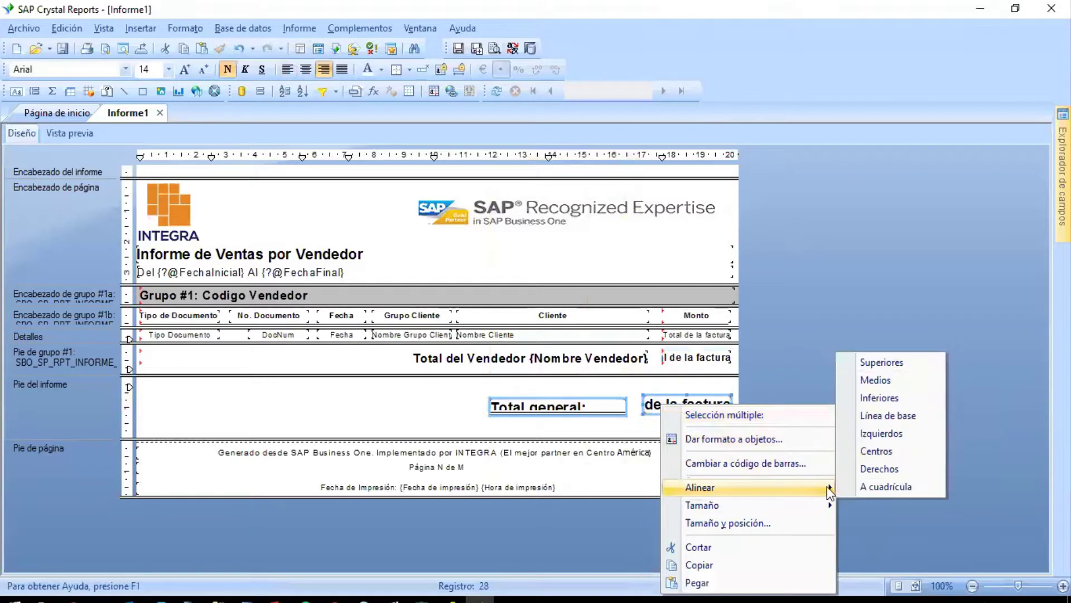
left_click(873, 382)
Step: Remove the double bottom border from the Total general label by setting its line style to Ninguno
left_click(576, 433)
left_click(569, 409)
right_click(569, 409)
left_click(600, 192)
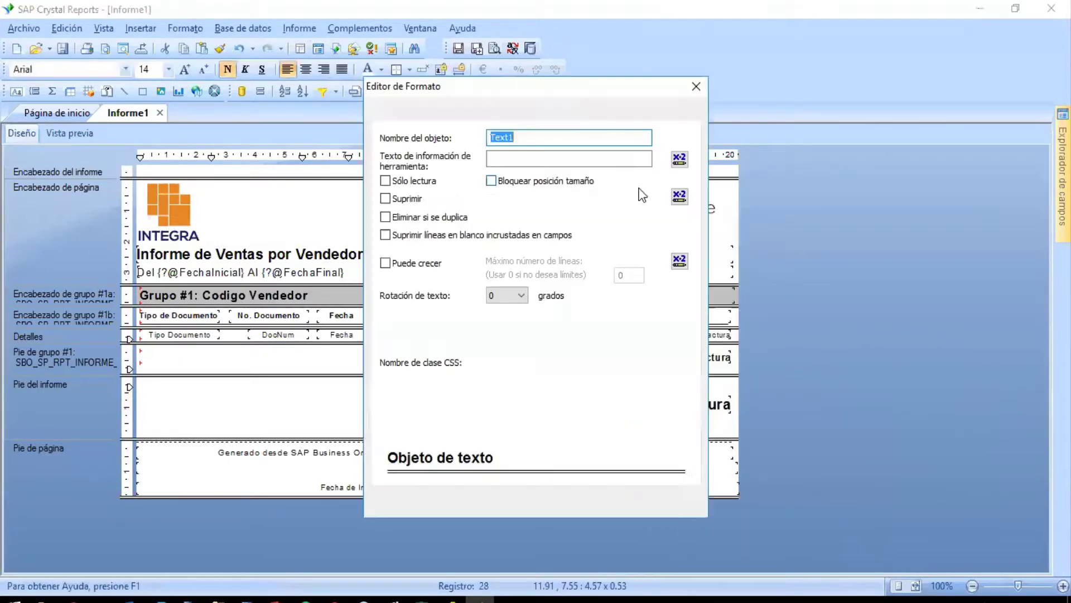
left_click(431, 112)
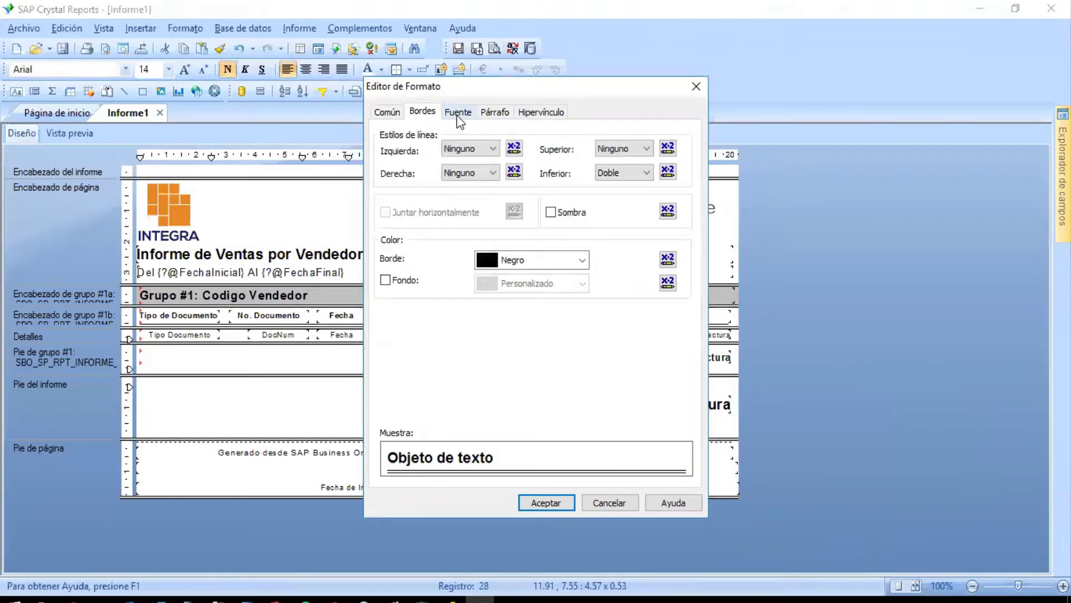
left_click(623, 170)
left_click(613, 182)
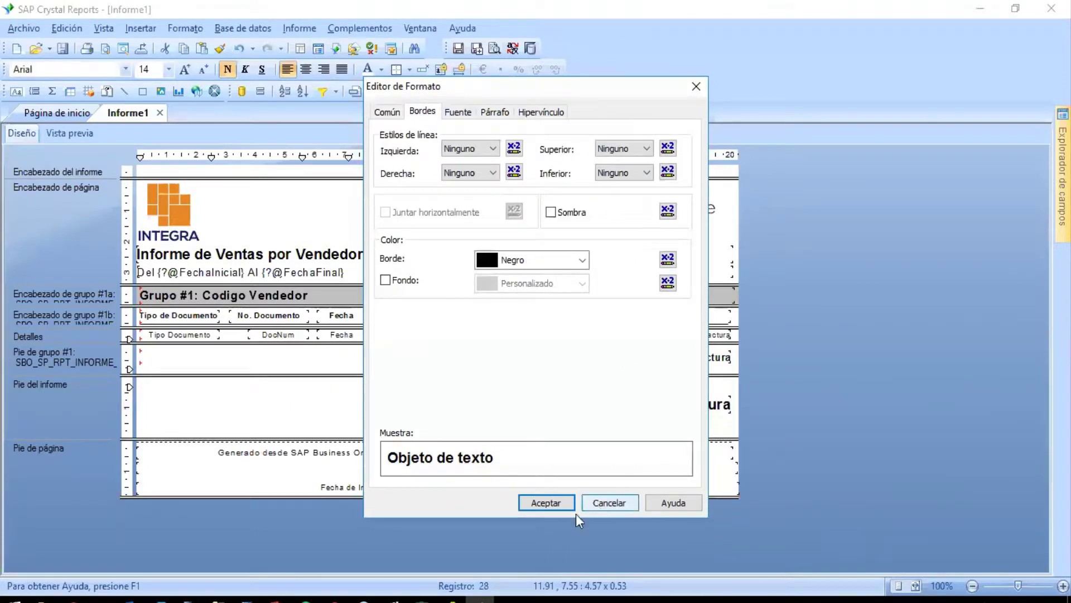
left_click(545, 502)
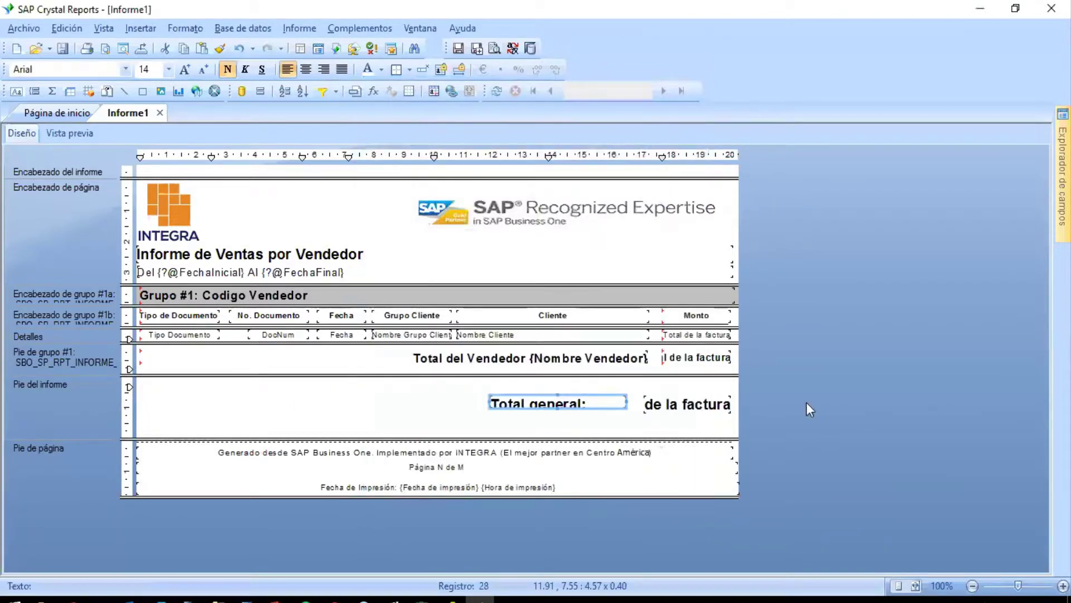
Step: Make the Total general label the same height as the grand total amount
left_click(613, 403)
left_click(657, 404, "ctrl")
right_click(659, 406)
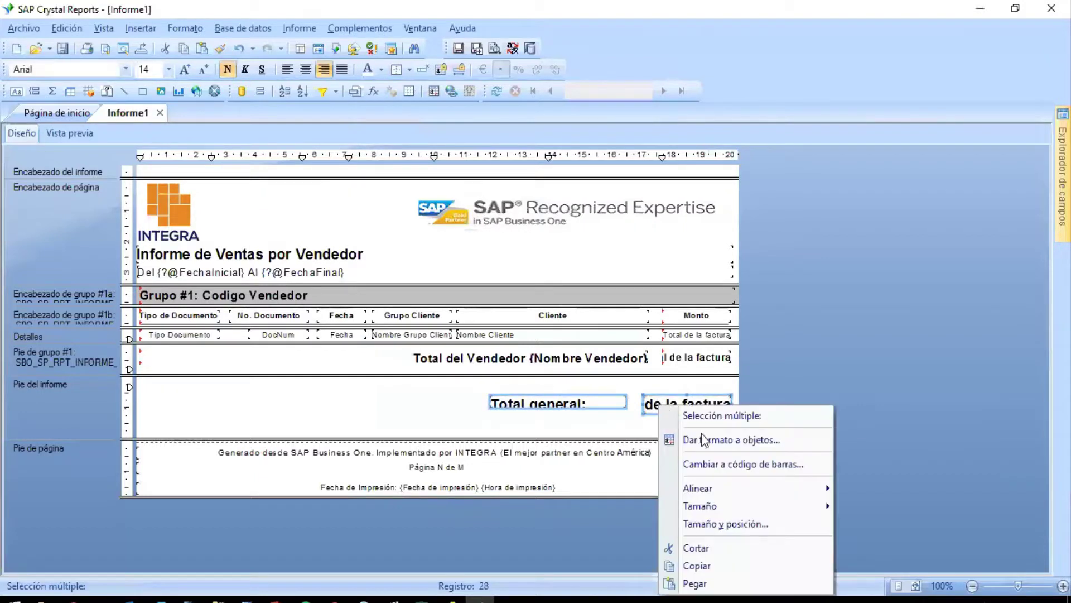
mouse_move(751, 509)
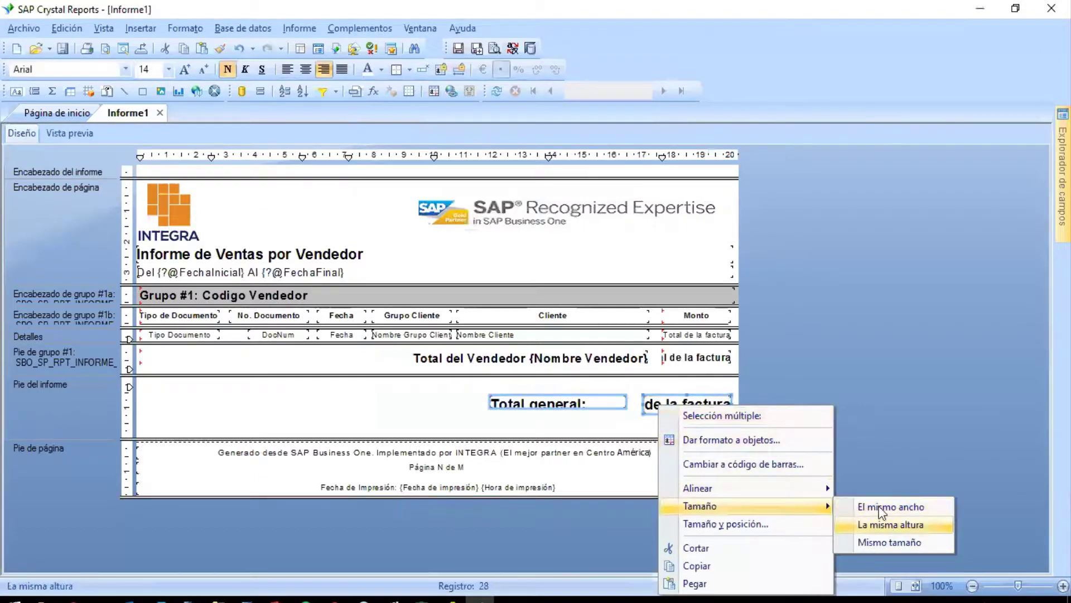
left_click(880, 519)
left_click(779, 408)
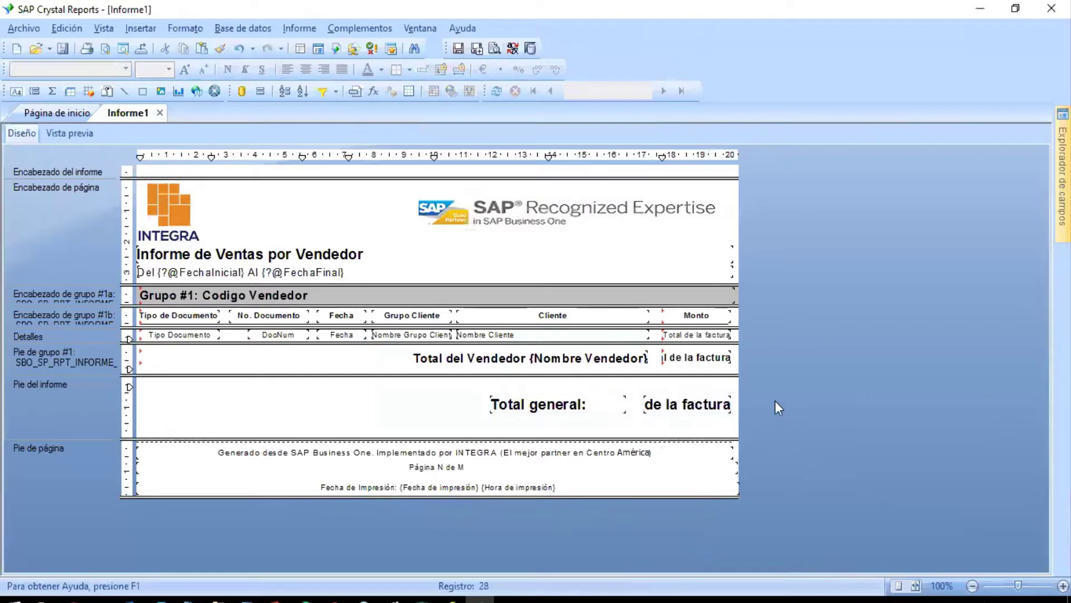
Step: Draw a box around the Total general label and its amount in the report footer, and check it in the preview
left_click(143, 91)
mouse_move(480, 386)
left_mouse_down()
mouse_move(583, 416)
mouse_move(742, 438)
mouse_move(735, 423)
left_mouse_up()
left_click(58, 133)
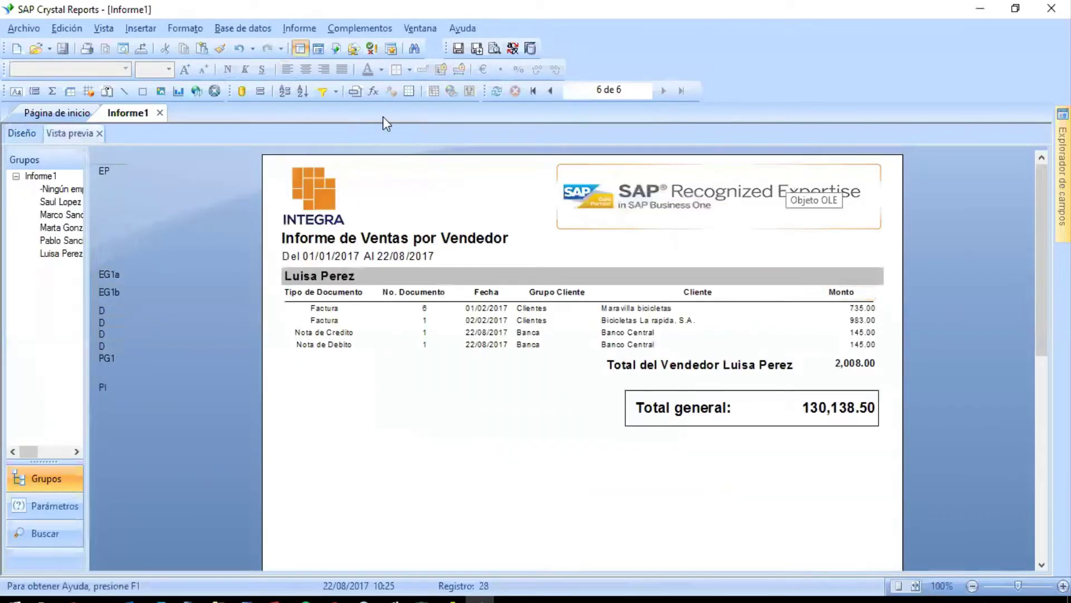
left_click(19, 134)
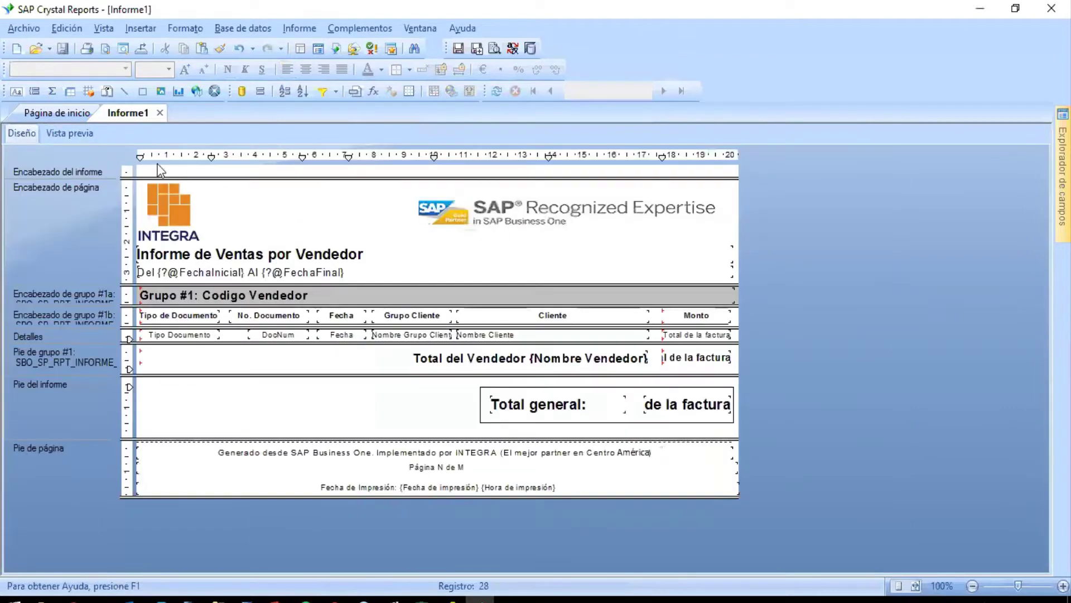
Step: Switch to File Explorer, copy arrow-sap.bmp from the Crystal Reports folder to the desktop, and return to Crystal Reports
mouse_move(48, 597)
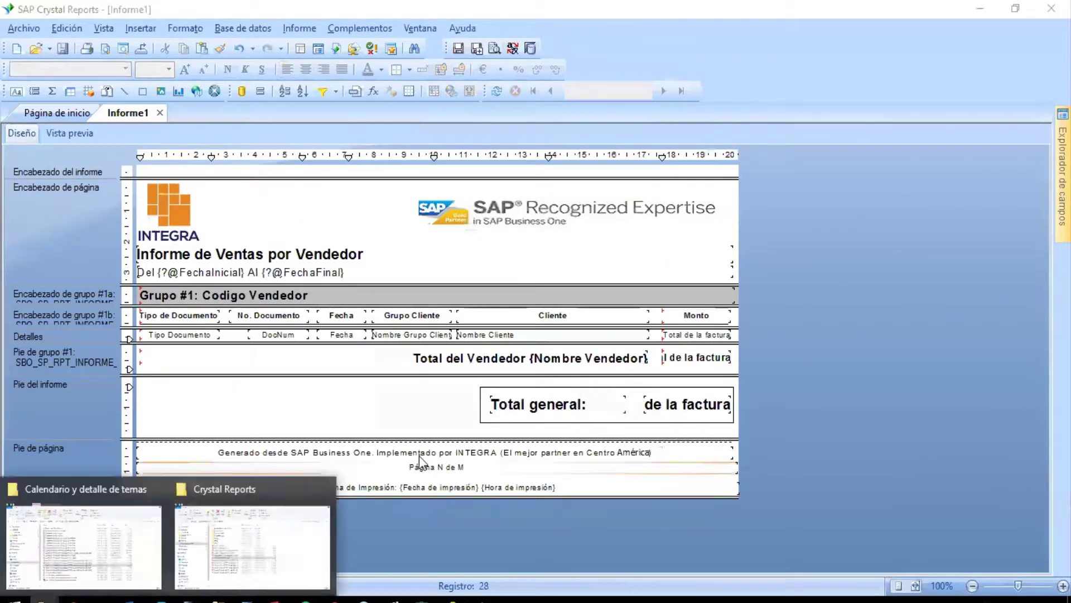
left_click(226, 550)
left_click(323, 295)
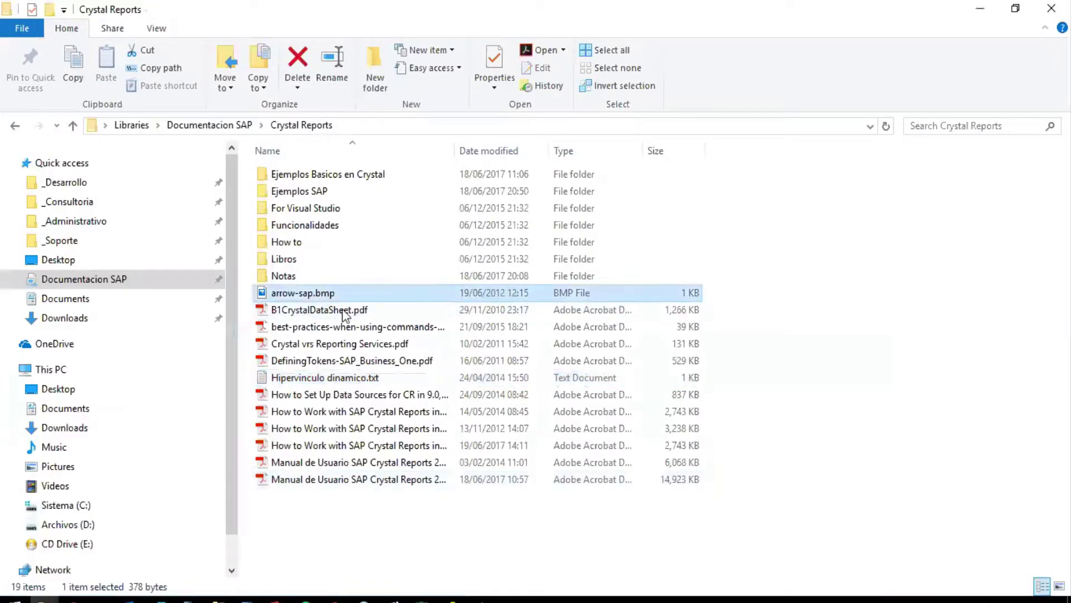
key("super+d")
key("ctrl+v")
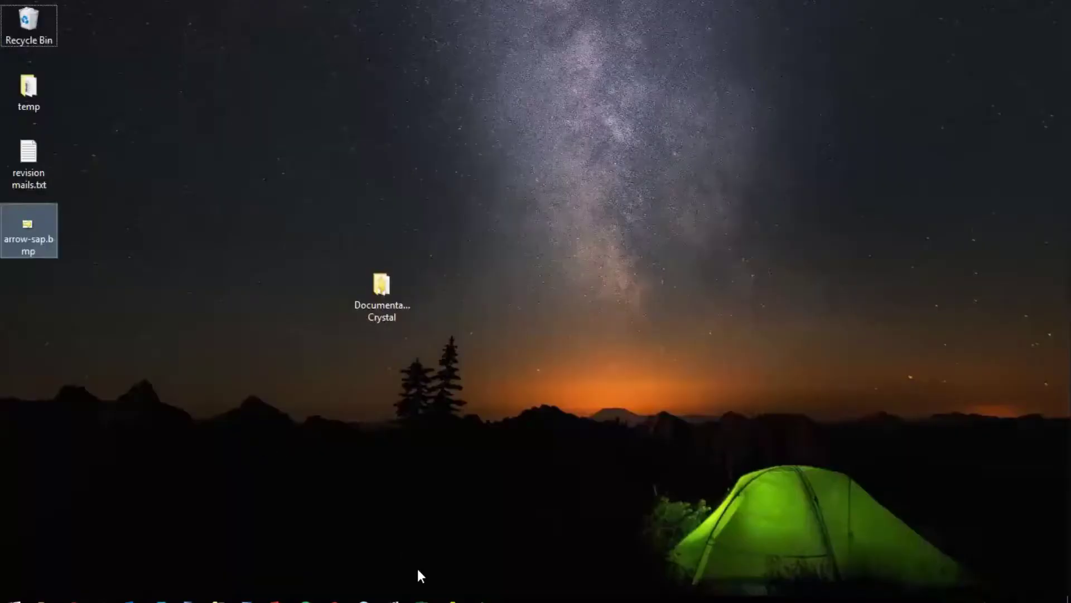
left_click(480, 599)
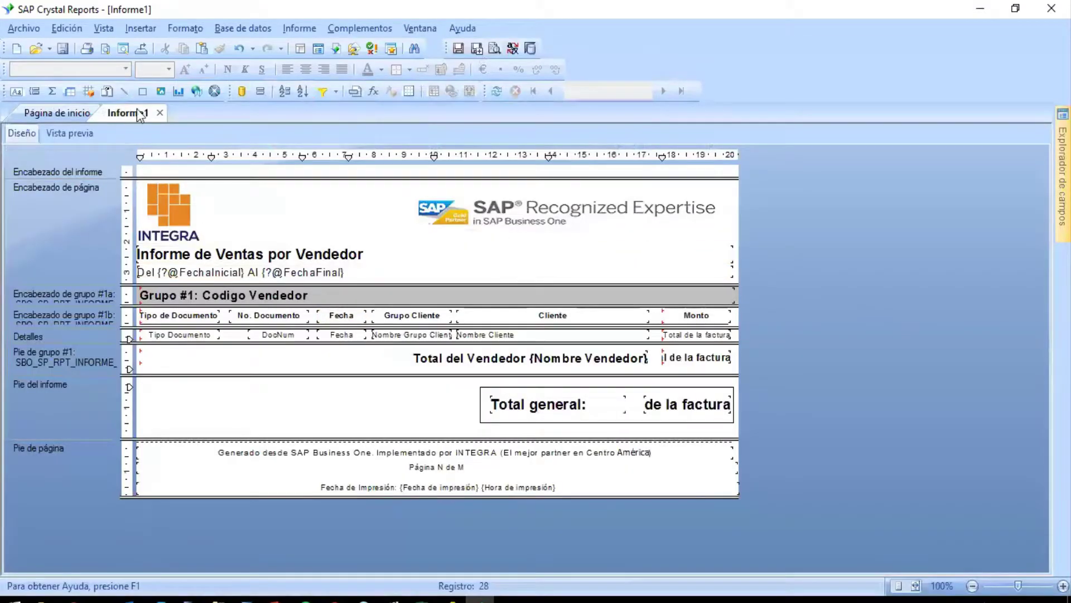
Step: Insert the arrow-sap.bmp picture from the desktop into the details section, just before the DocNum field
left_click(161, 91)
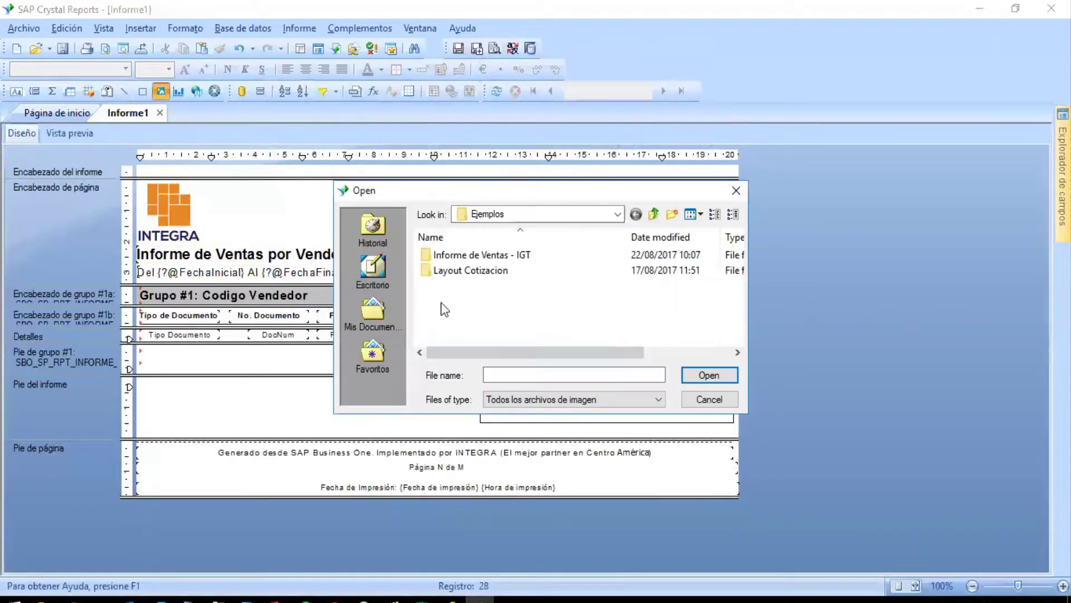
left_click(372, 228)
left_click(636, 313)
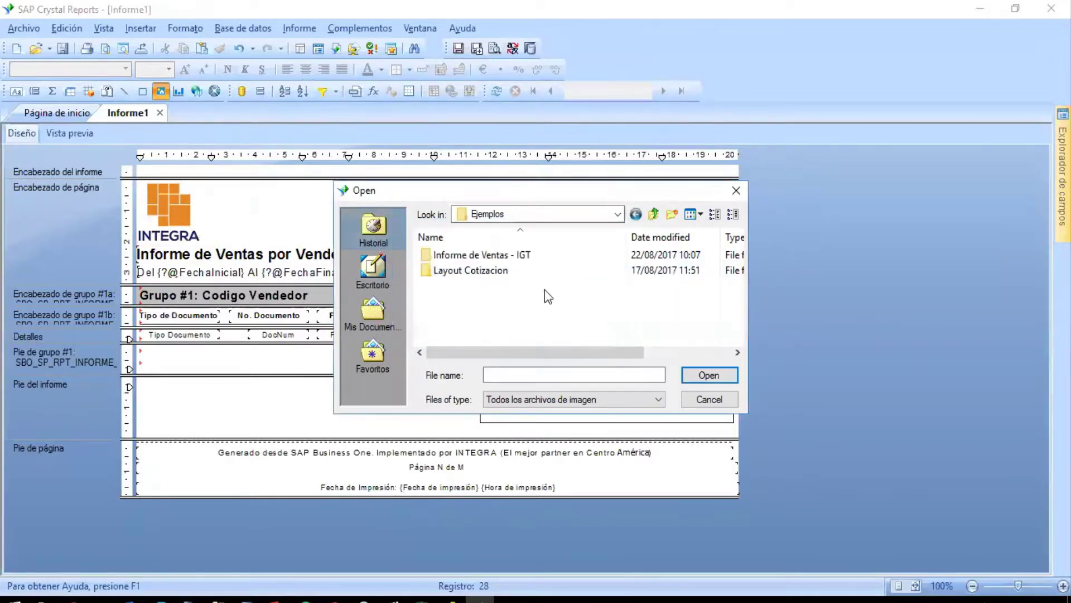
left_click(374, 269)
left_click(614, 301)
left_click(709, 375)
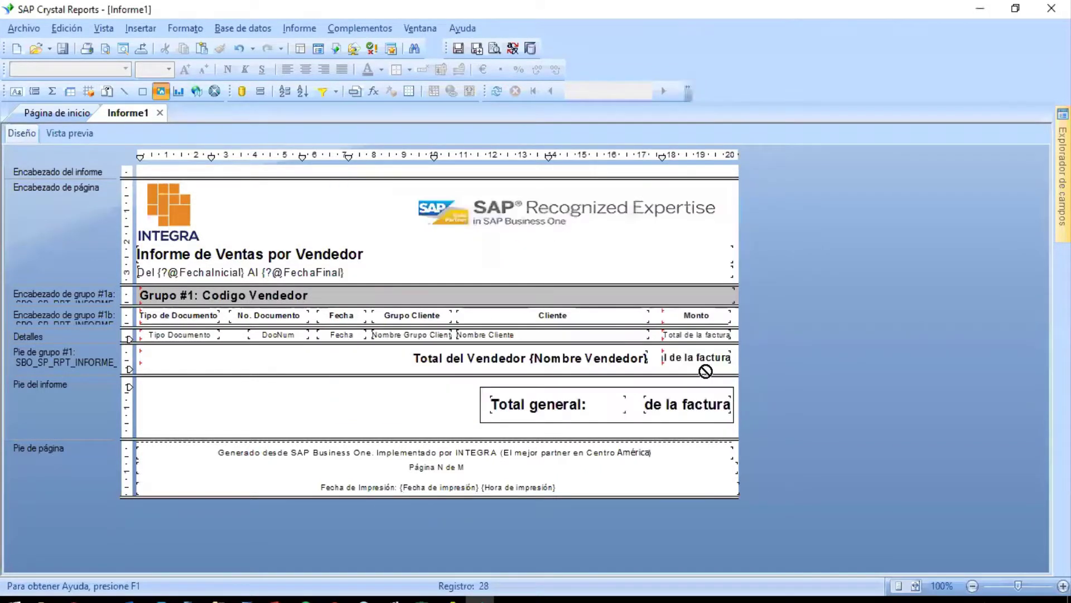
left_click(233, 333)
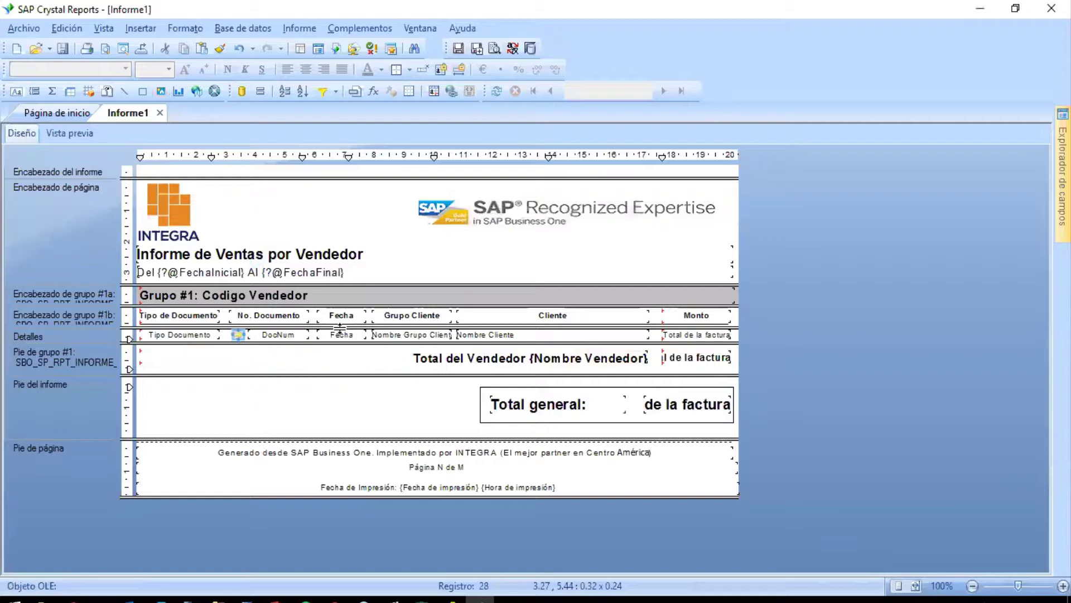
left_click(336, 399)
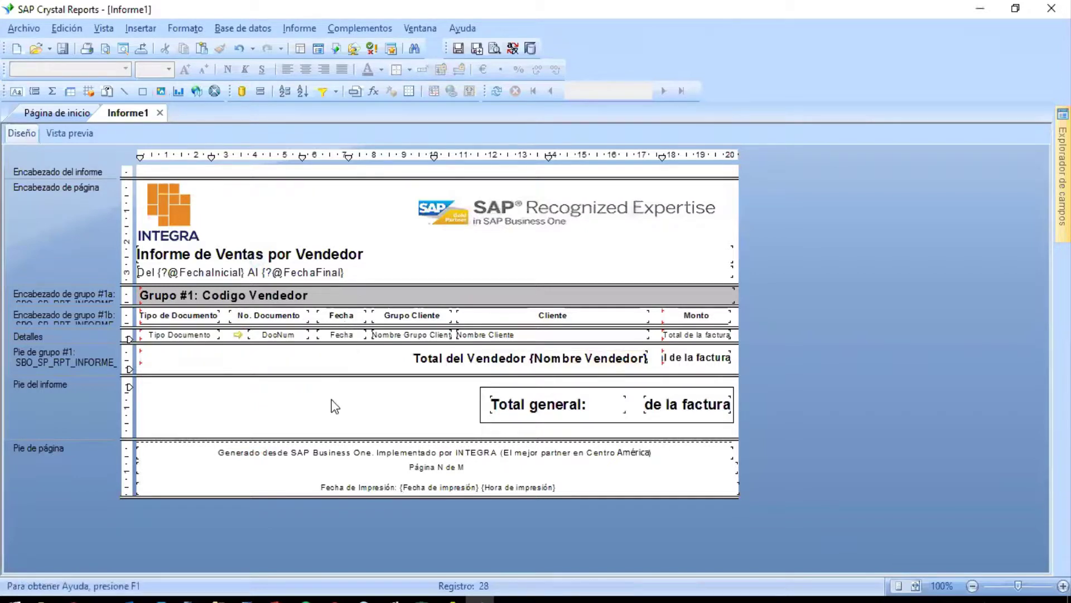
Step: Set the arrow picture in the details section to link to a website and open its hyperlink formula for editing
left_click(240, 340)
right_click(240, 339)
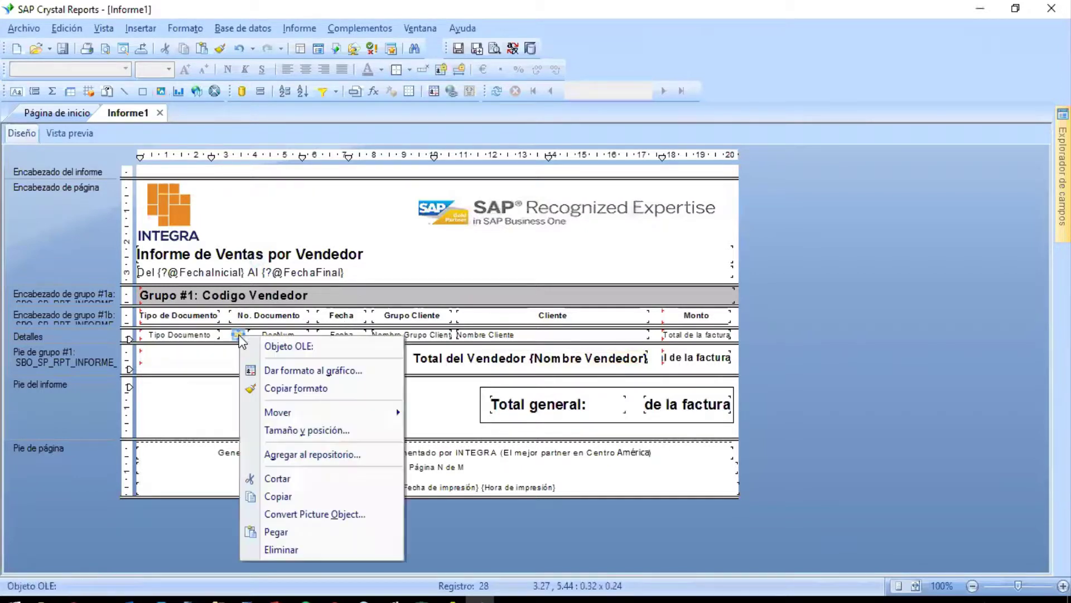
left_click(262, 370)
left_click(483, 114)
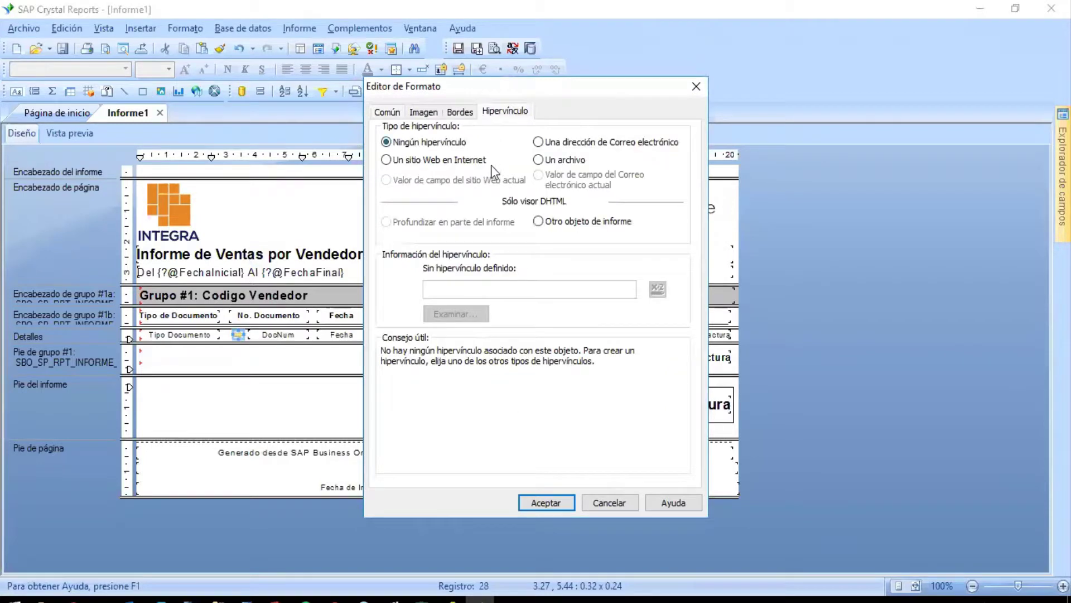
left_click(478, 161)
left_click(658, 288)
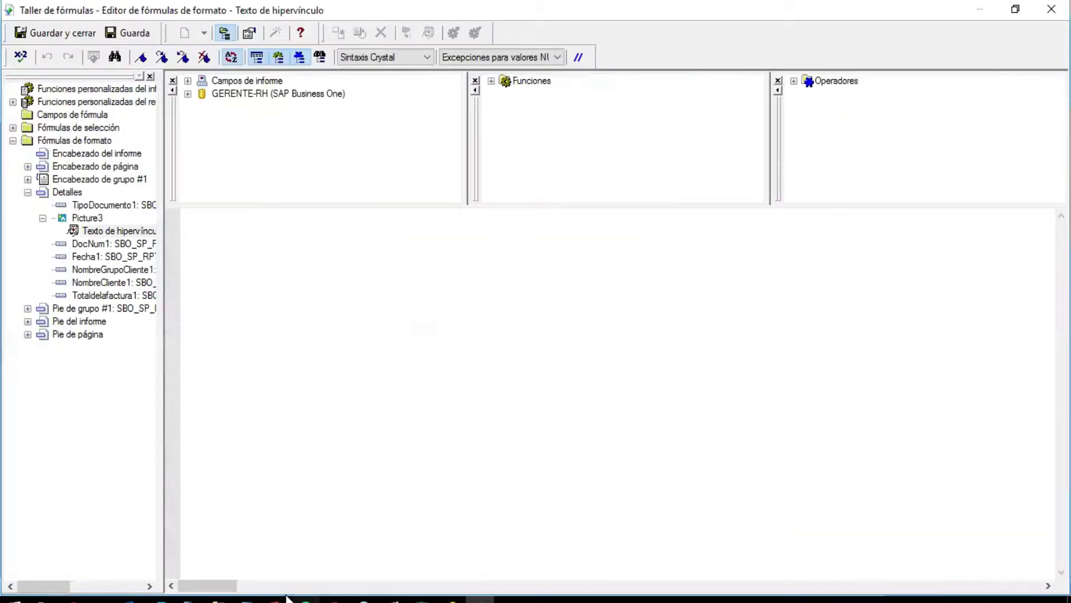
Step: Copy the first link expression from Hipervinculo dinamico.txt in the Crystal Reports folder and paste it into the arrow's hyperlink formula
mouse_move(48, 598)
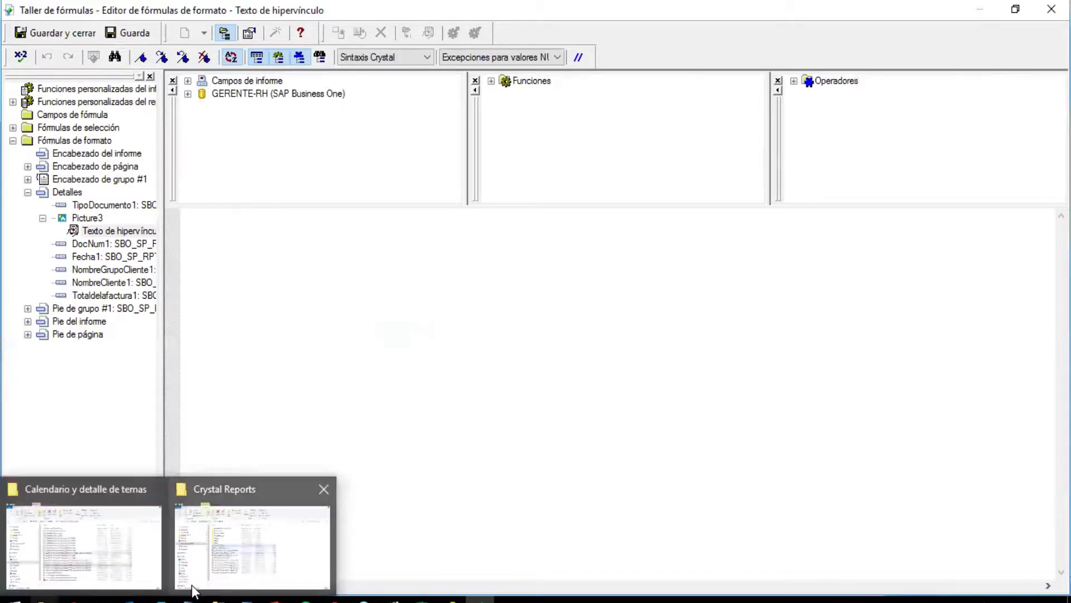
left_click(201, 553)
left_click(319, 364)
double_click(321, 377)
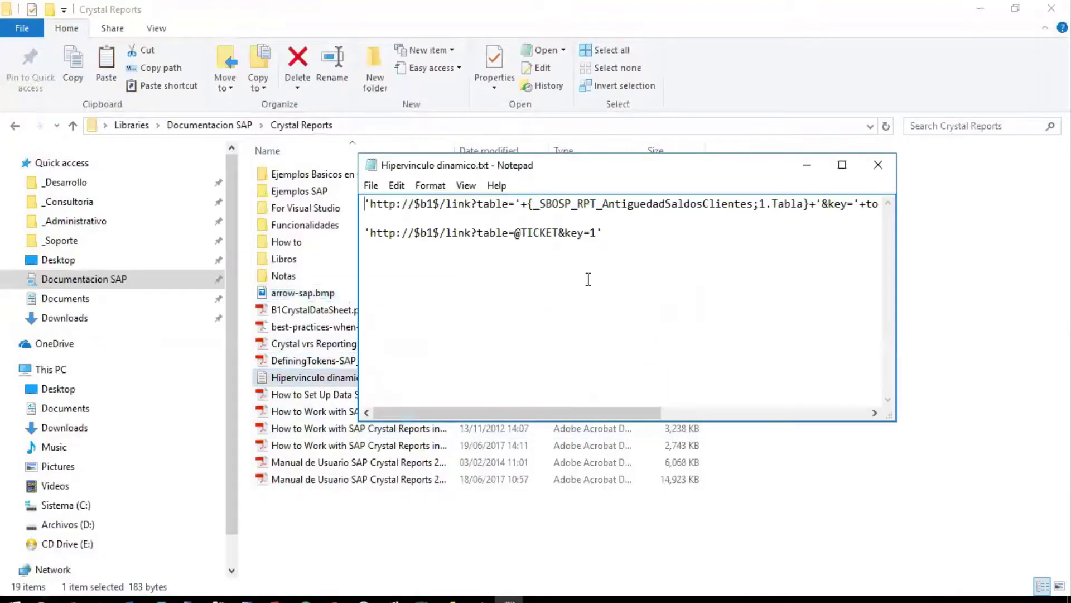
triple_click(664, 203)
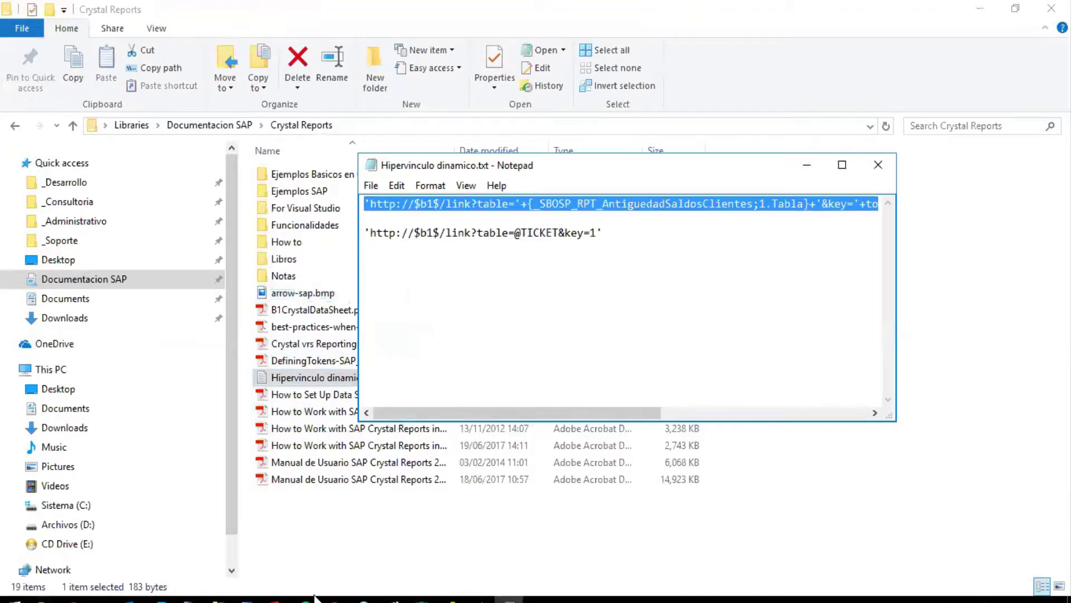
key("ctrl+c")
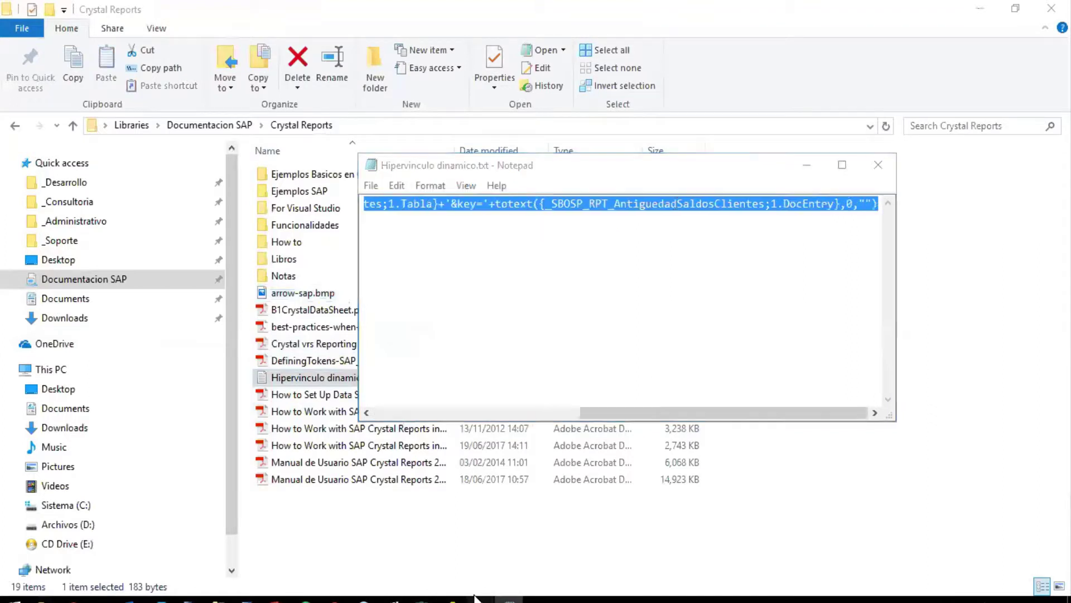
left_click(458, 598)
key("ctrl+v")
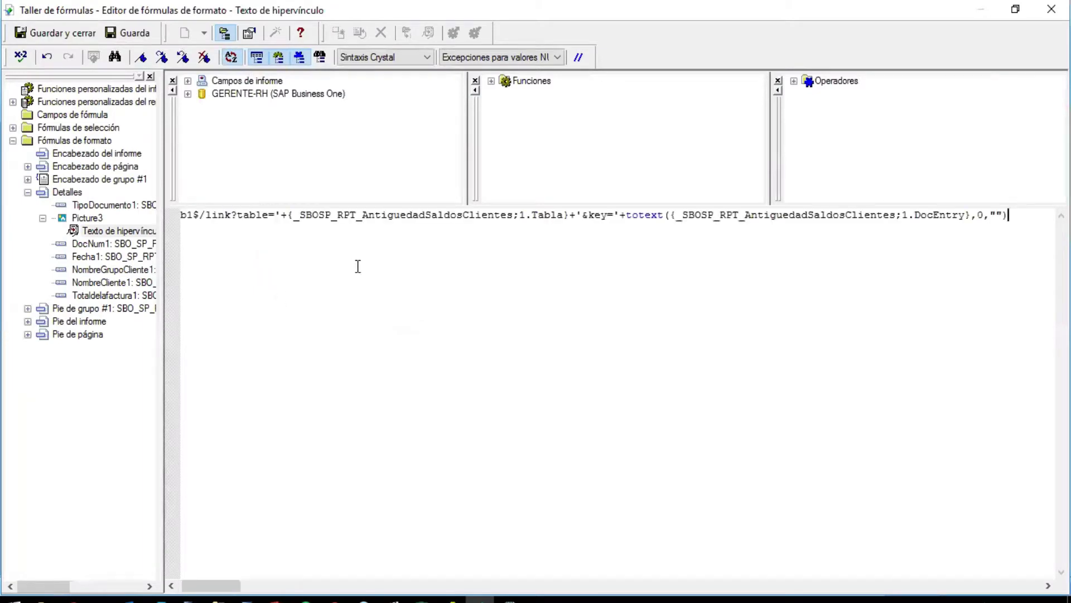
Step: Replace the table reference in the link formula with the Tabla field of SBO_SP_RPT_INFORME_VENTAS_FINAL;1
key("Home")
left_click_drag(346, 214, 629, 224)
key("Delete")
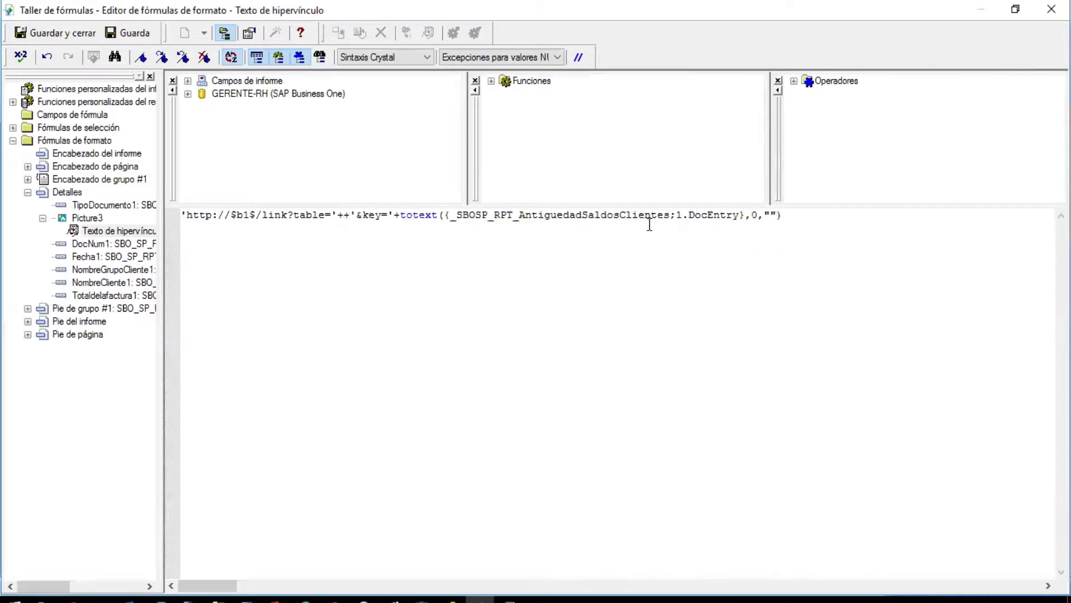
left_click(188, 93)
left_click(203, 106)
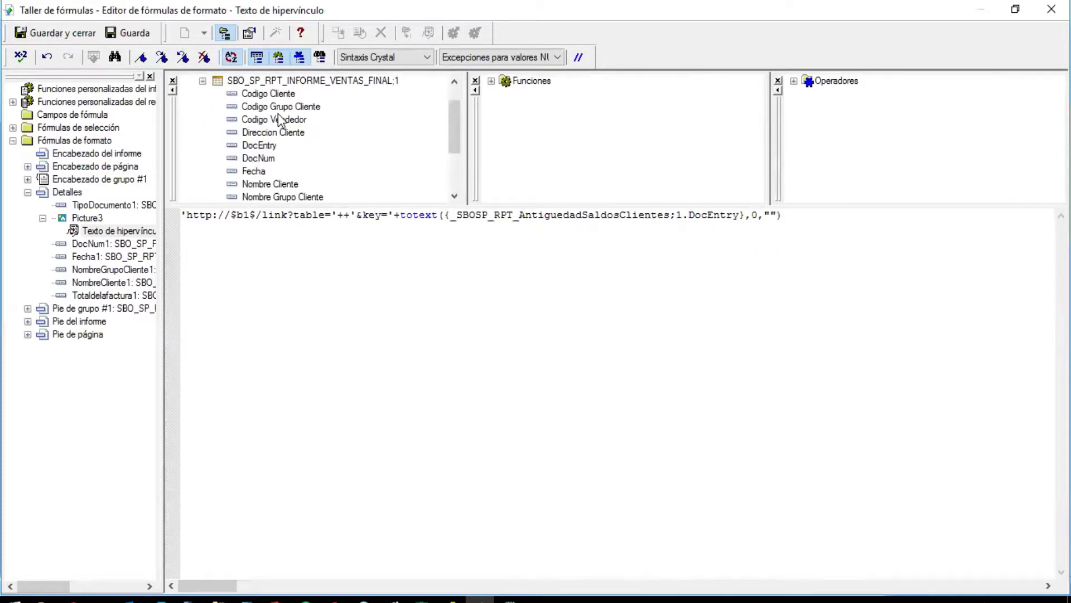
scroll(268, 162, "down", 2)
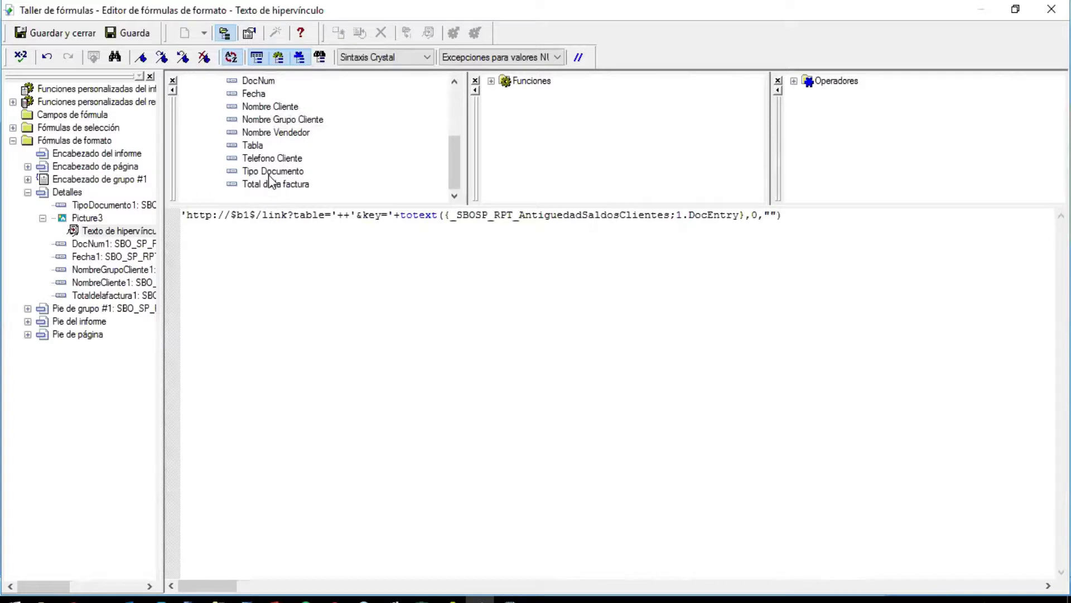
left_click(250, 147)
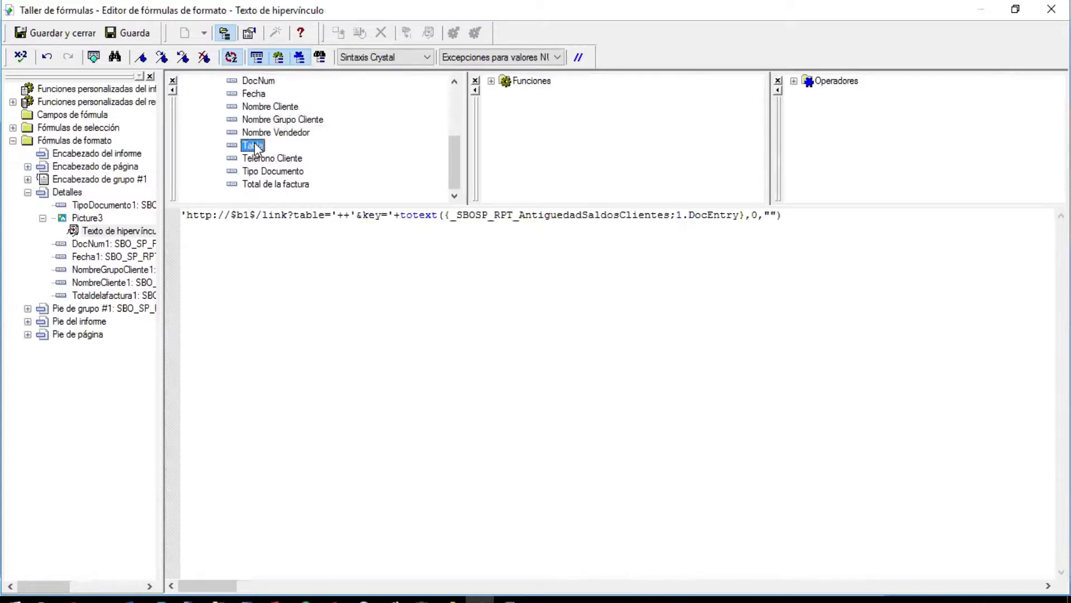
double_click(255, 147)
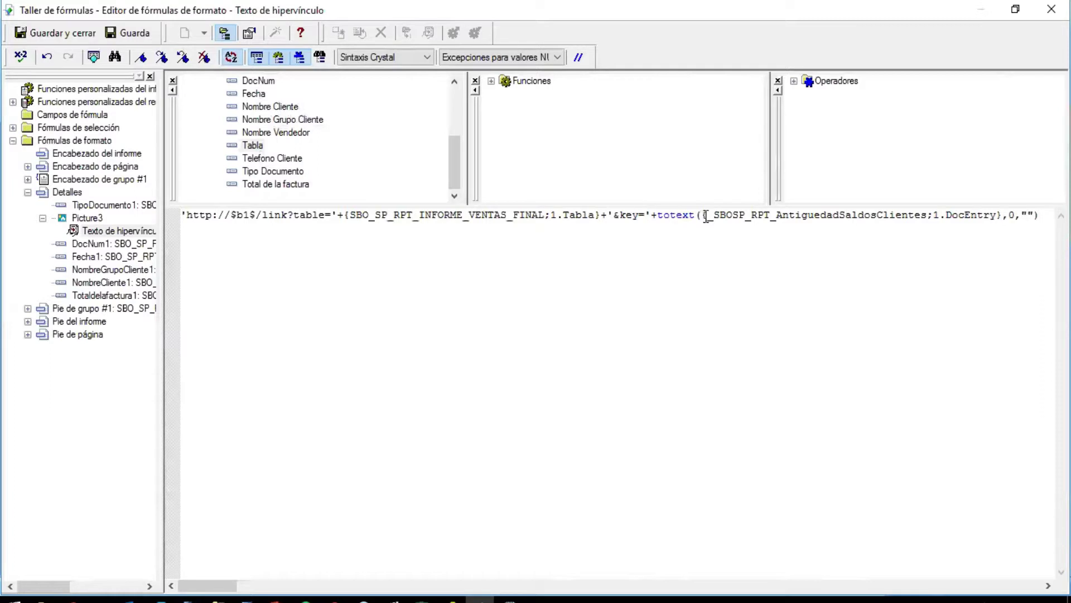
Step: Replace the key reference inside totext with the DocEntry field of SBO_SP_RPT_INFORME_VENTAS_FINAL;1
key("ctrl+shift+Right")
key("ctrl+shift+Right")
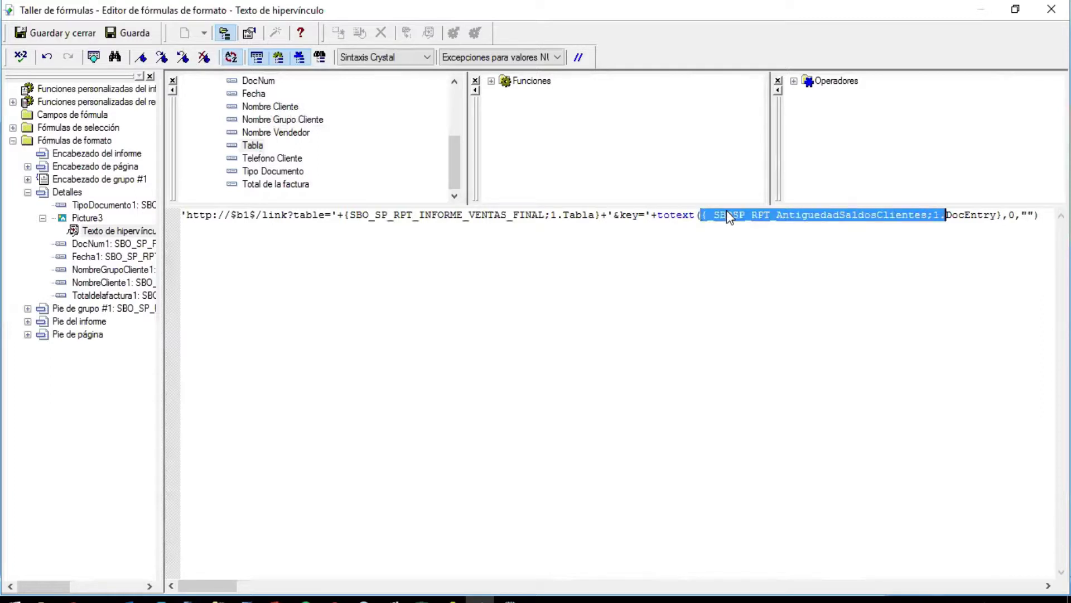
key("ctrl+shift+Right")
key("shift+Right")
key("Delete")
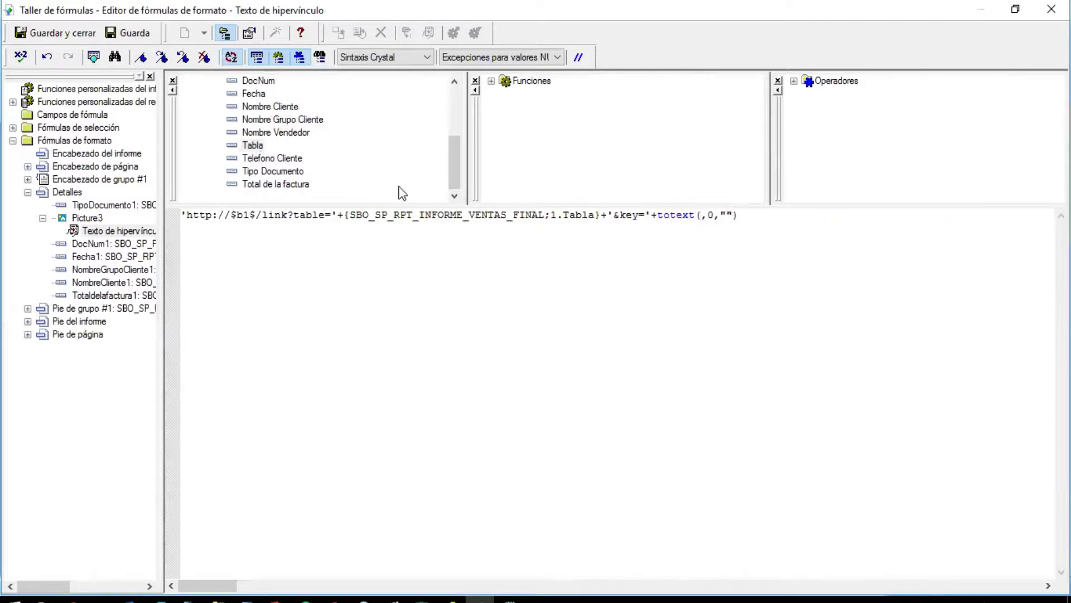
left_click_drag(456, 168, 457, 143)
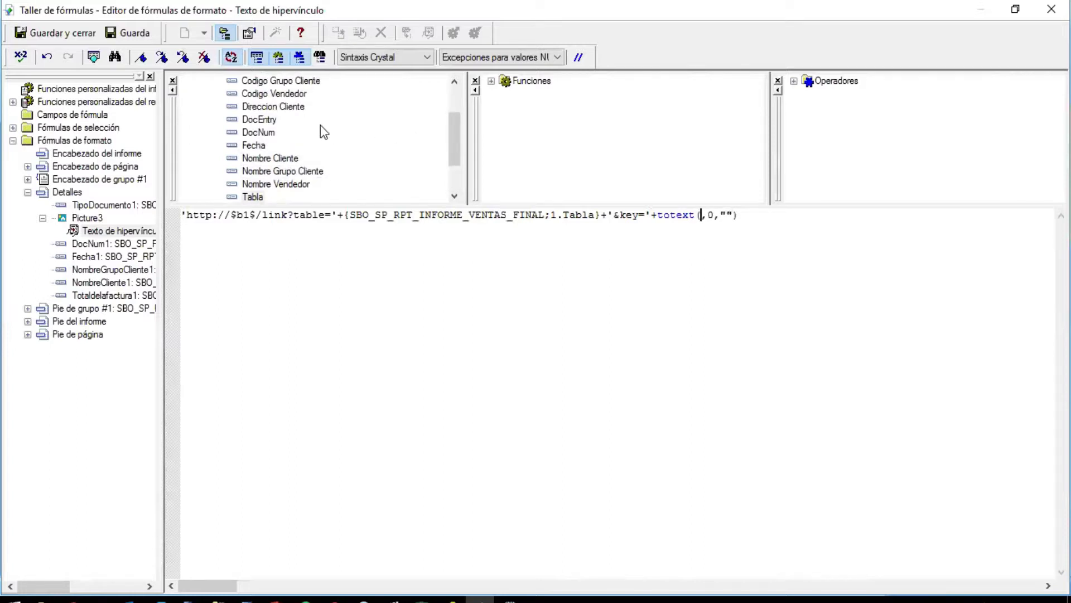
left_click(271, 124)
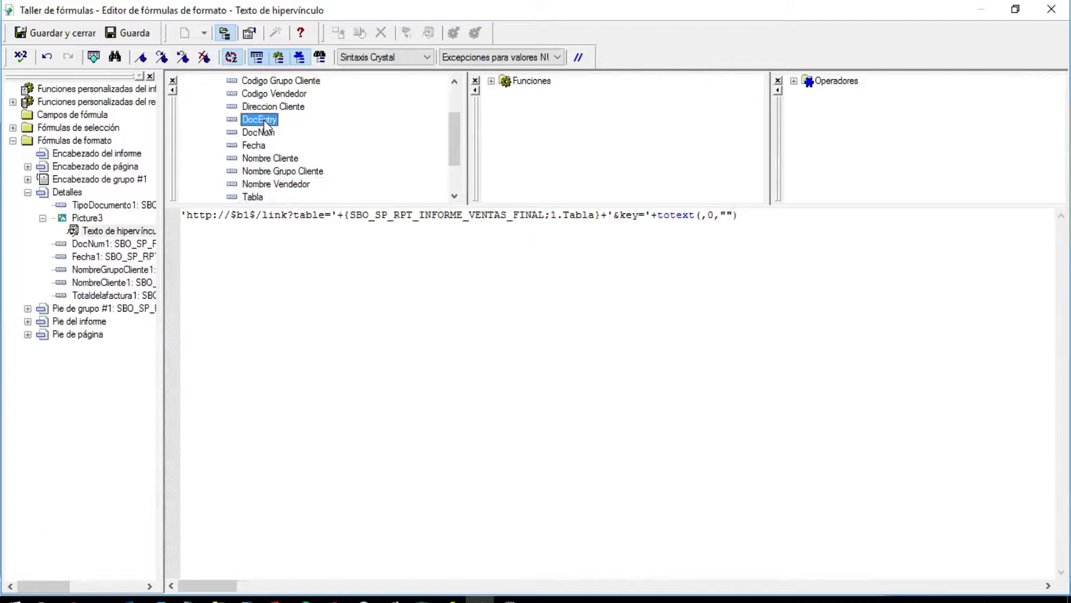
double_click(265, 123)
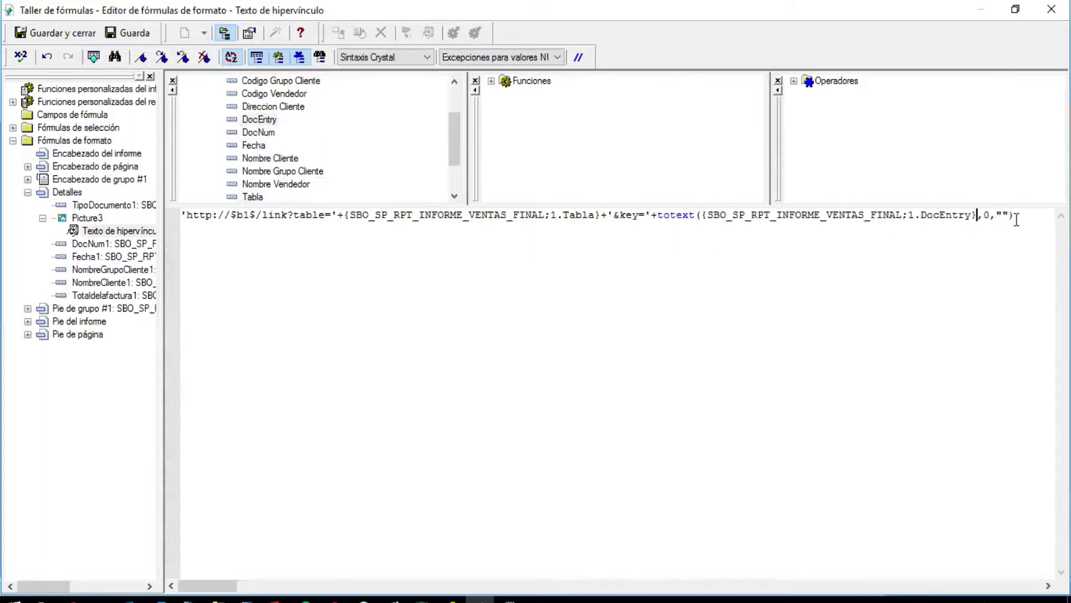
Step: Duplicate the link formula below the original and rewrite the copy as an example with table=OINV and key=5
key("ctrl+a")
left_click(570, 255)
key("Return")
key("ctrl+v")
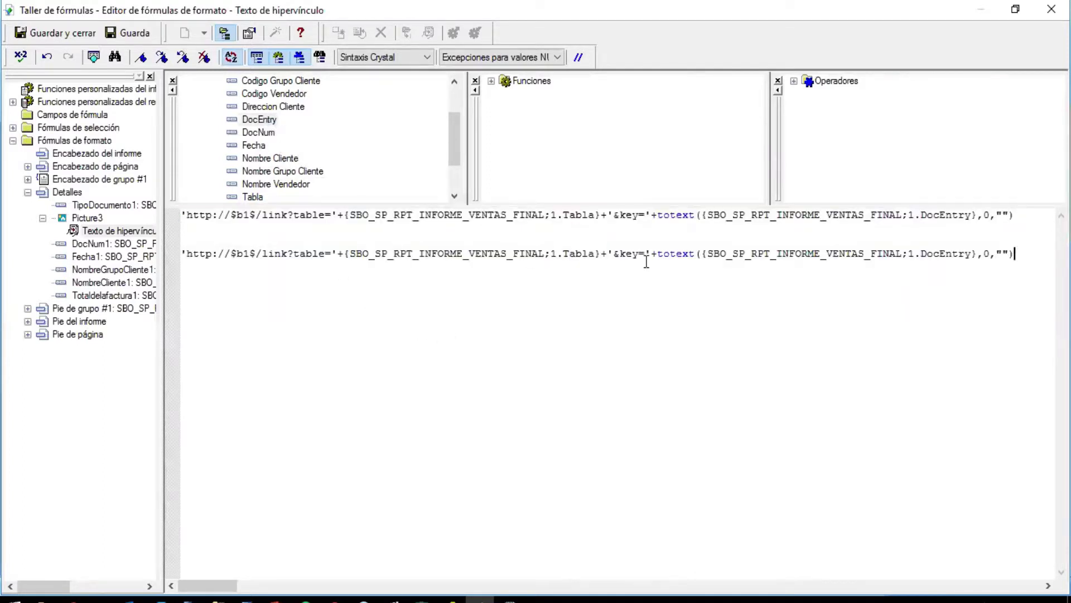
left_click_drag(333, 248, 640, 264)
left_click_drag(646, 261, 625, 250)
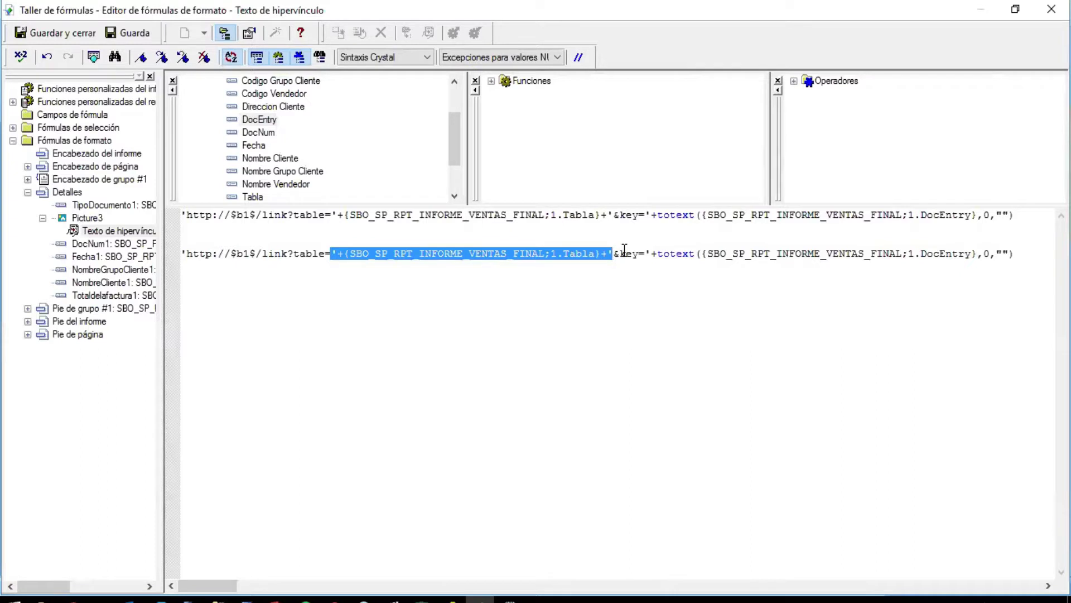
type("OINV")
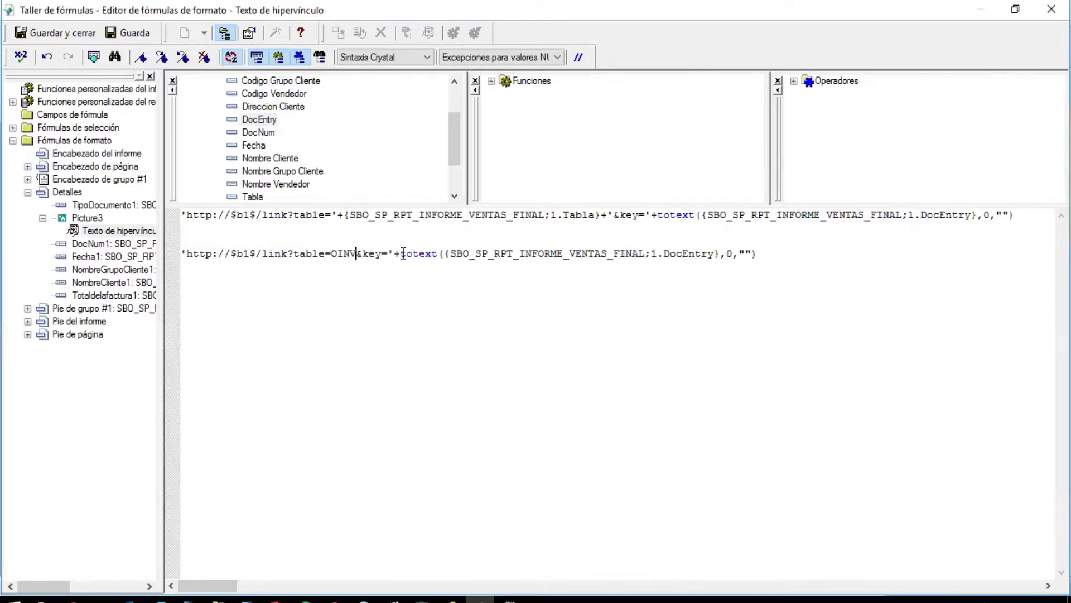
left_click_drag(388, 254, 767, 259)
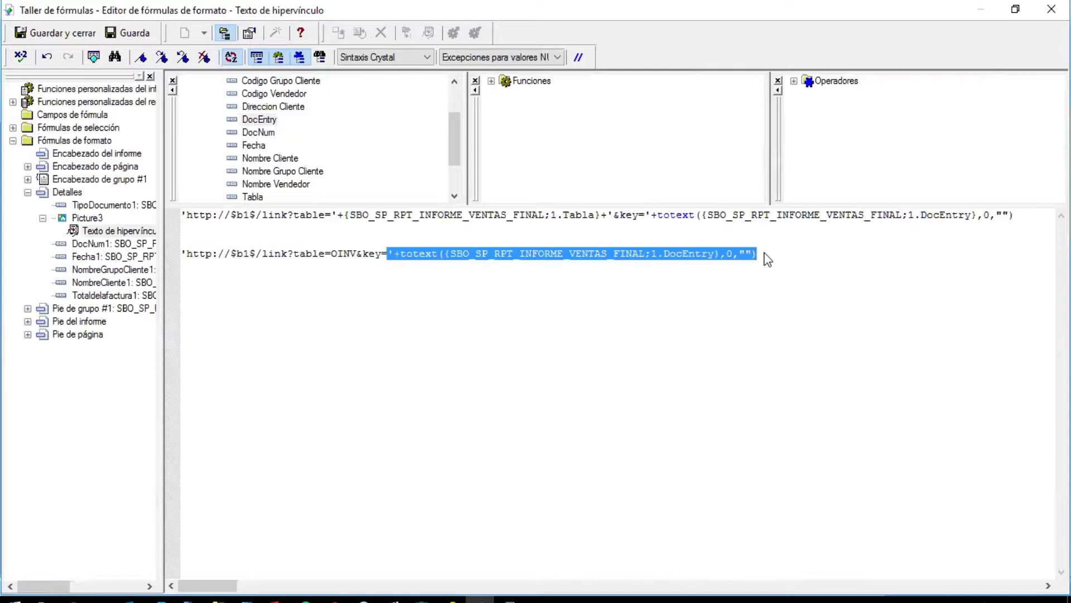
key("Delete")
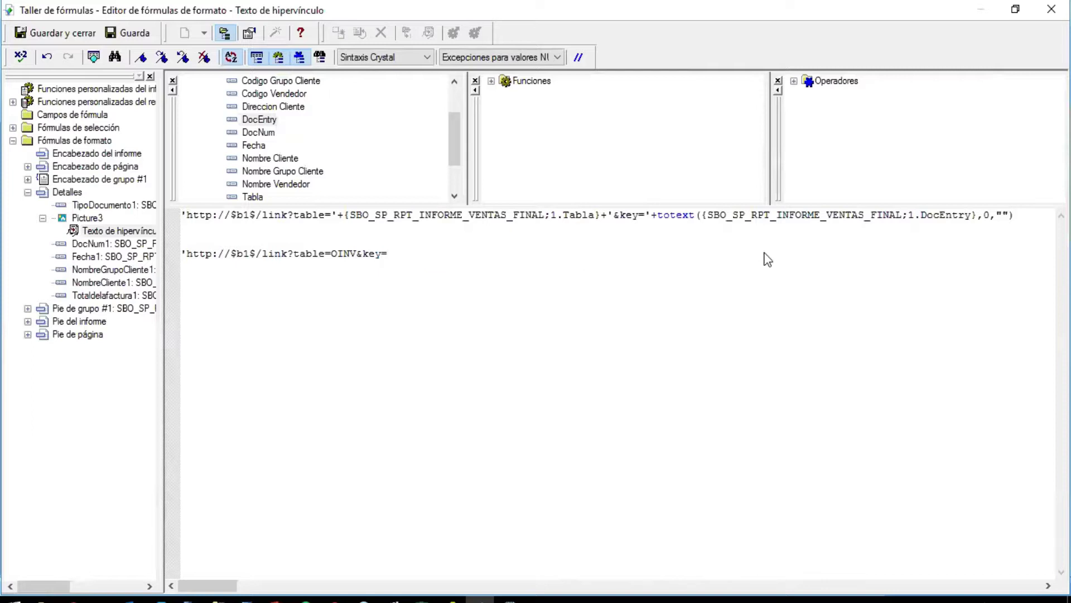
type("5")
Step: Review the table and key parts of the example link, and delete that line from below the formula
key("shift+Home")
key("Right")
left_click_drag(331, 254, 359, 253)
double_click(389, 254)
left_click(519, 256)
key("shift+Home")
key("BackSpace")
key("BackSpace")
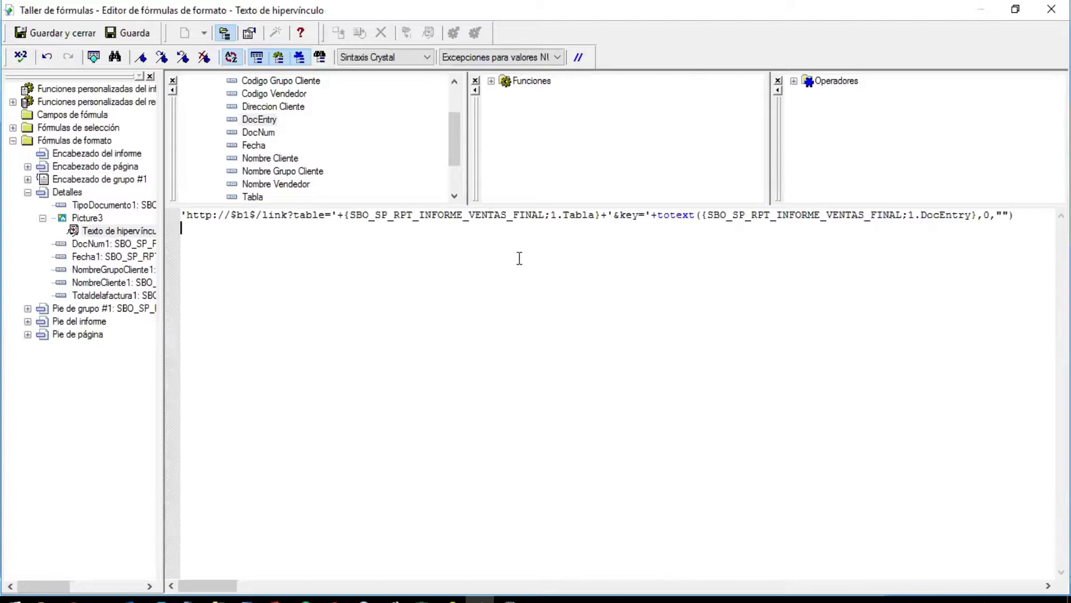
Step: Check the picture's hyperlink formula for errors, save it, and apply the hyperlink settings
left_click(20, 57)
left_click(586, 338)
left_click(41, 32)
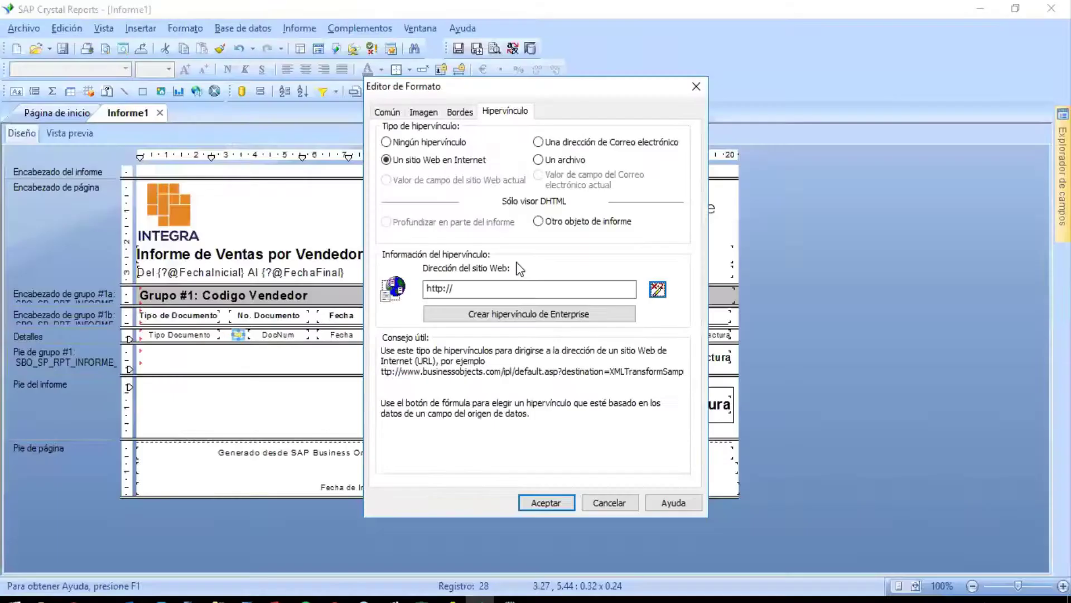
left_click(546, 502)
left_click(816, 355)
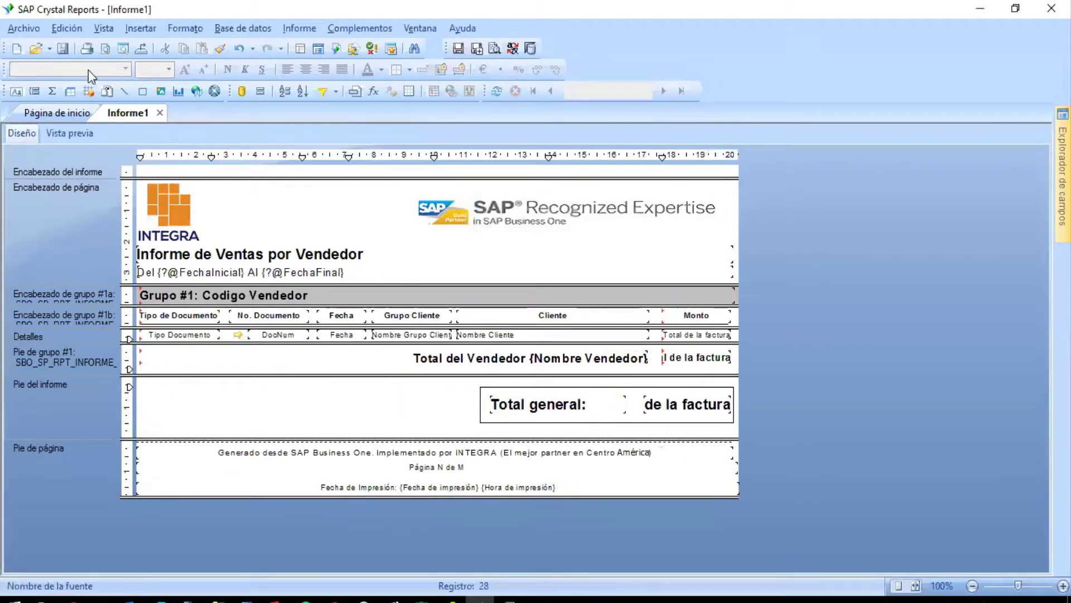
Step: Save the report as "Informe de Ventas por Vendedor (Final)" in the Informe de Ventas - IGT folder, generating its data for saving
left_click(62, 48)
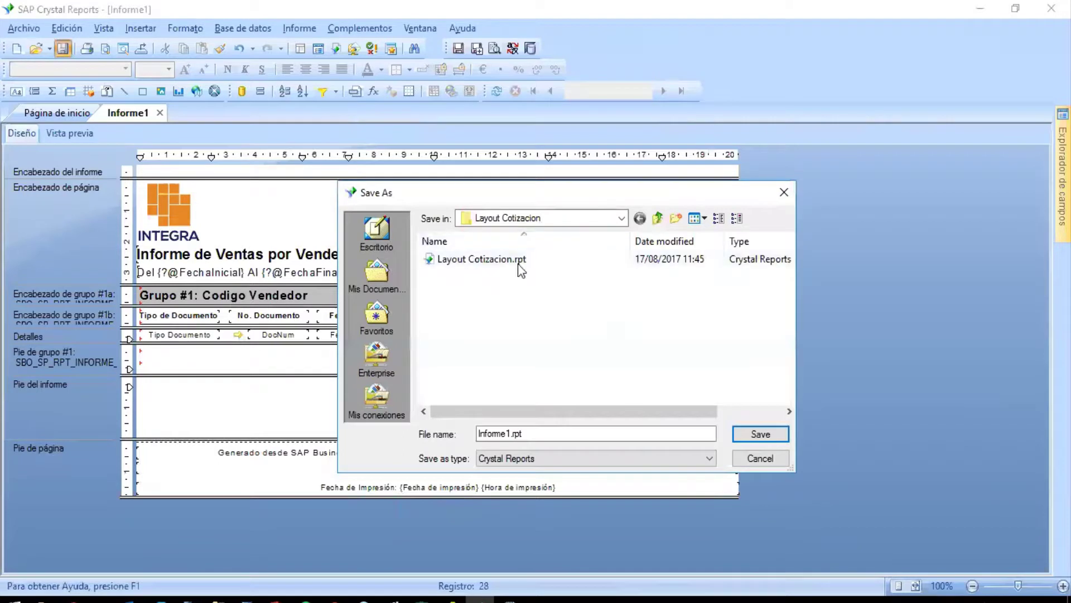
left_click(658, 218)
double_click(535, 262)
left_click(548, 433)
key("ctrl+a")
type("I")
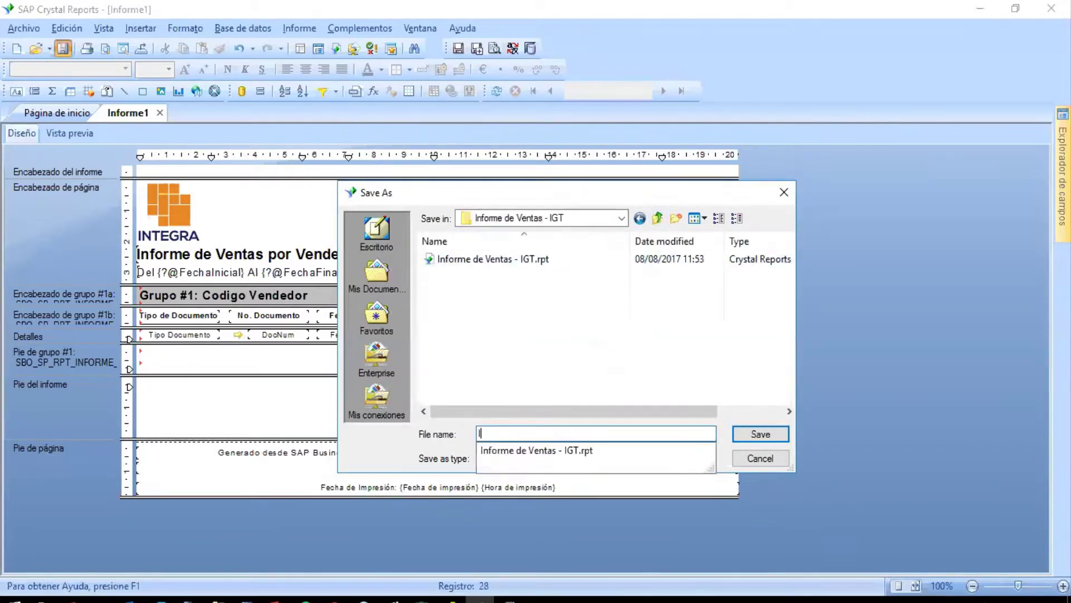
type("nforme de Ventas por Vendedor (Final")
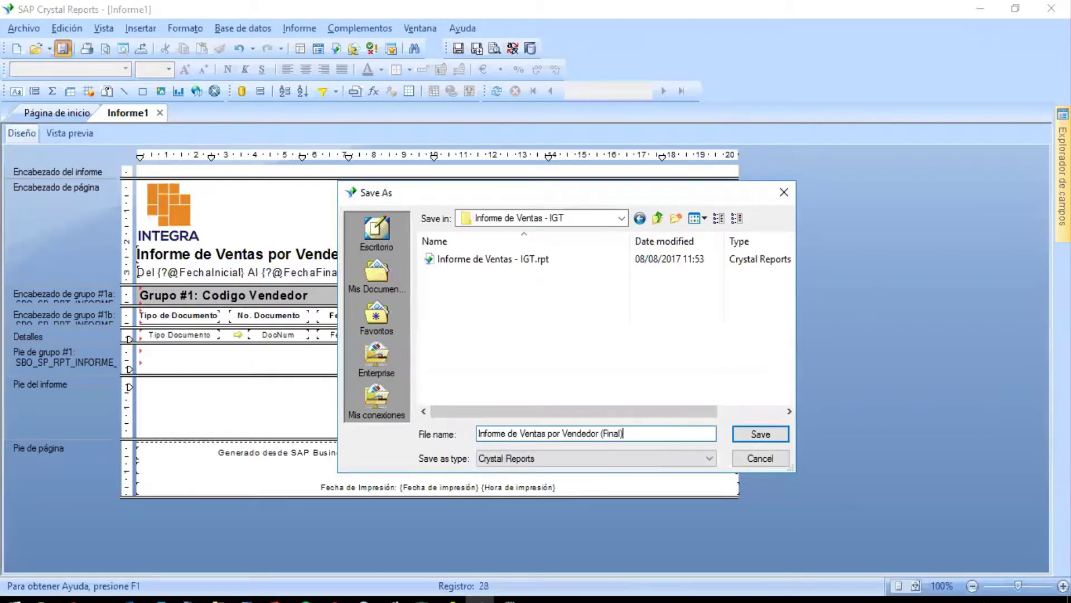
key("Return")
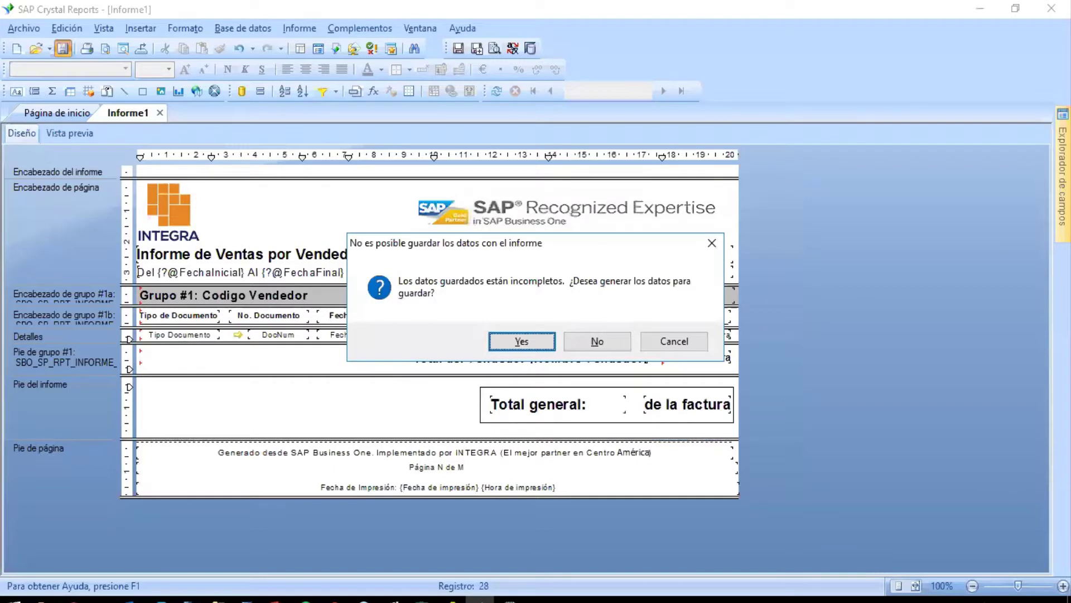
left_click(536, 340)
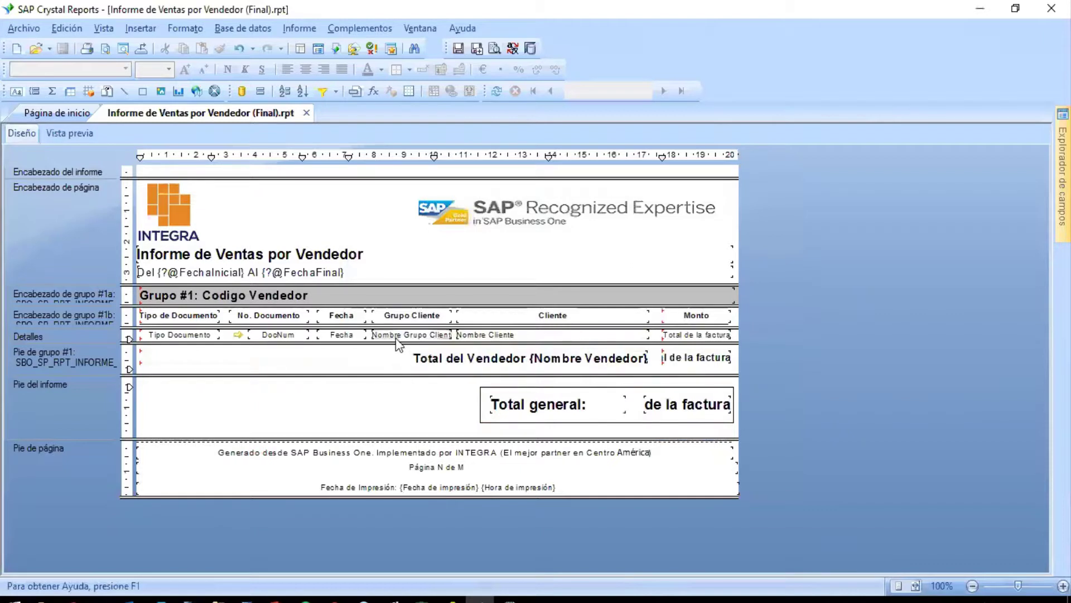
Step: Set the Nombre Cliente detail field's hyperlink type to "Un sitio Web en Internet" and open its address formula
left_click(509, 336)
right_click(513, 337)
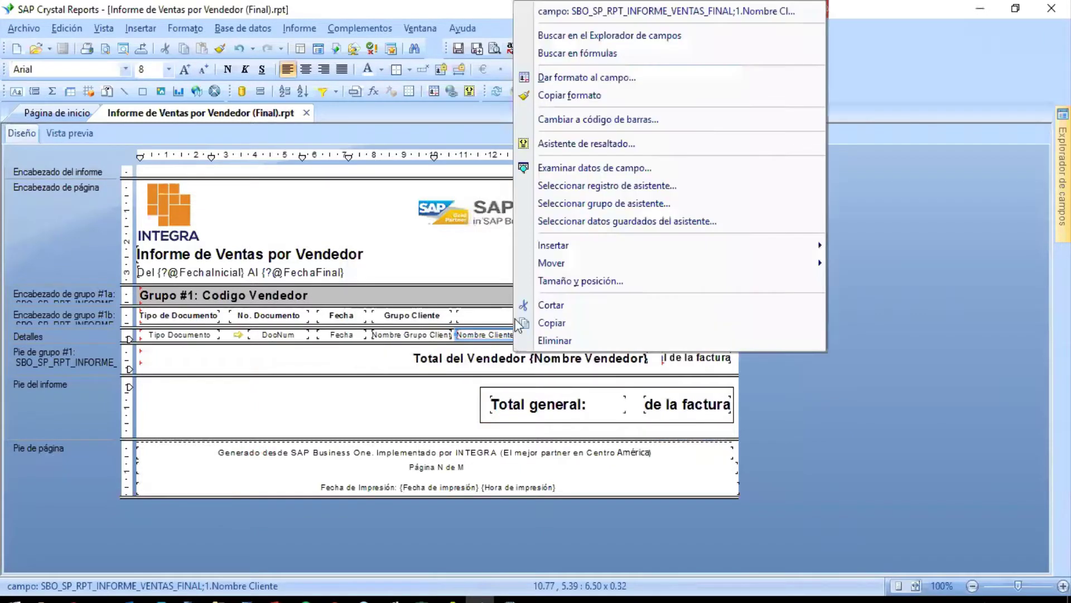
left_click(576, 79)
left_click(536, 112)
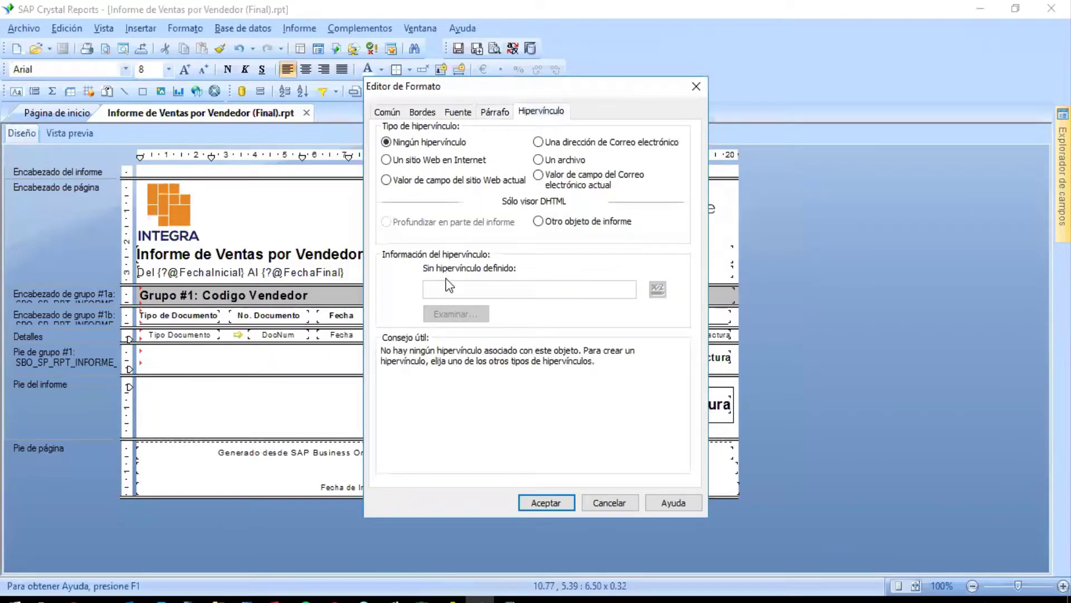
left_click(428, 163)
left_click(658, 289)
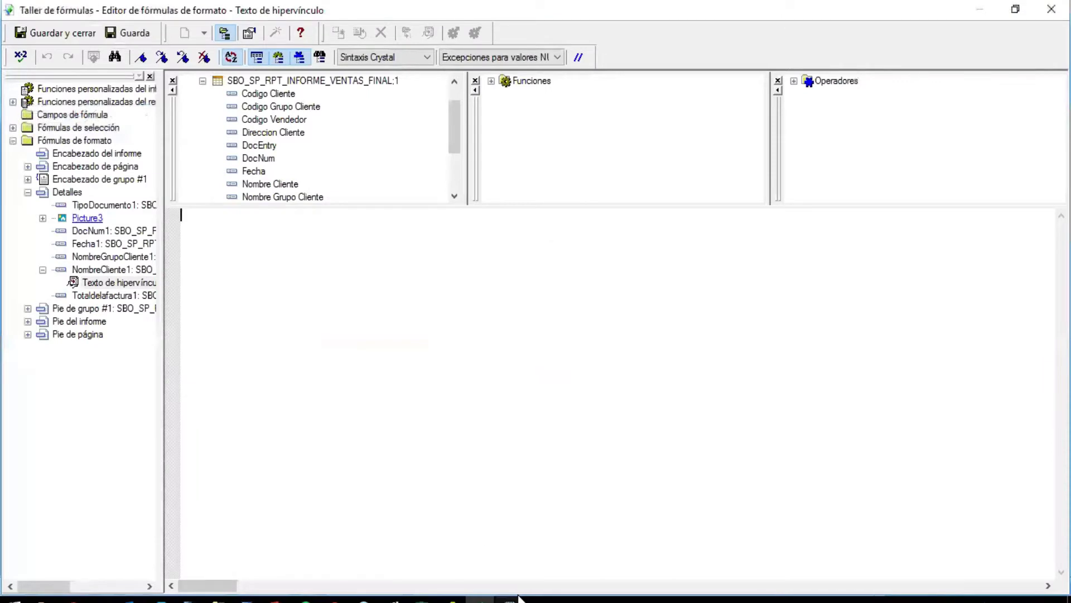
Step: Switch to Notepad and copy the hyperlink formula from Hipervinculo dinamico.txt into the Nombre Cliente hyperlink formula
left_click(510, 598)
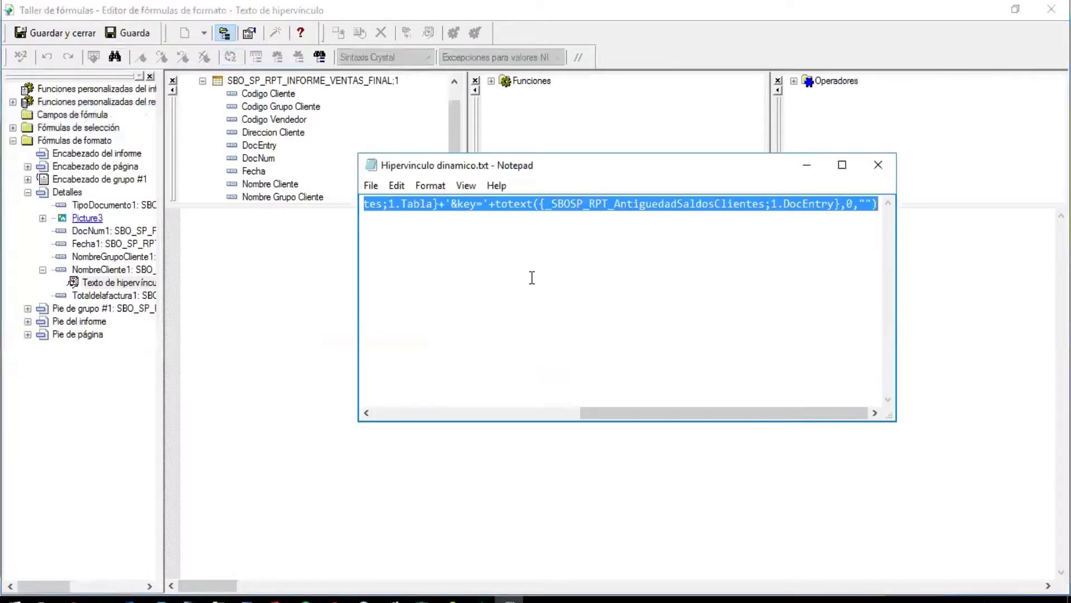
left_click_drag(654, 416, 413, 397)
left_click(286, 271)
type("'http://$b1$/link?table='+{_SBOSP_RPT_AntiguedadSaldosClientes;1.Tabla}+'&key='+totext({_SBOSP_RPT_AntiguedadSaldosClientes;1.DocEntry},0,\"\")")
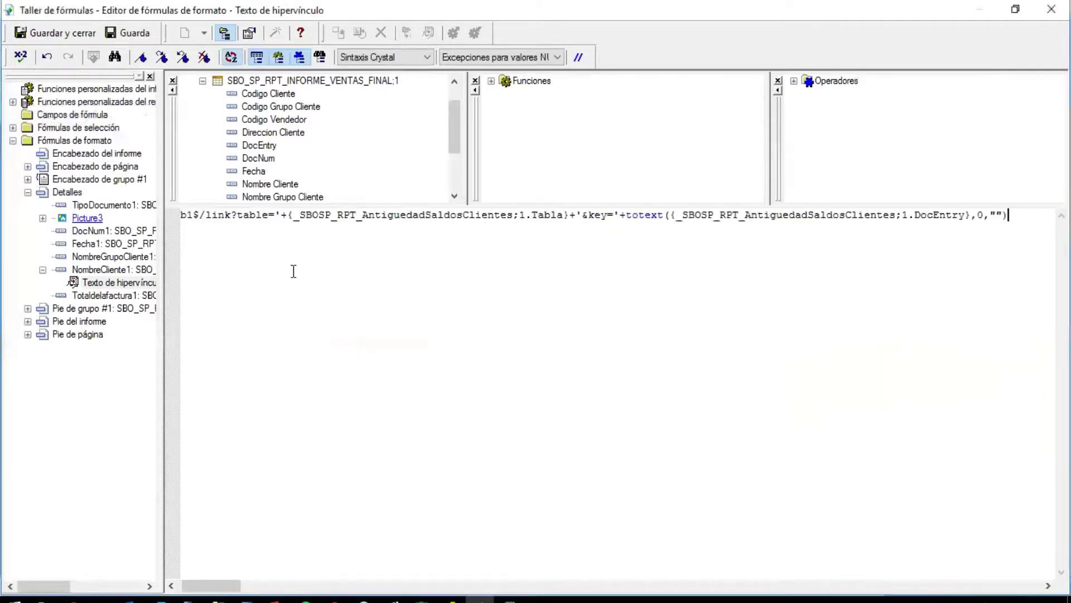
key("Home")
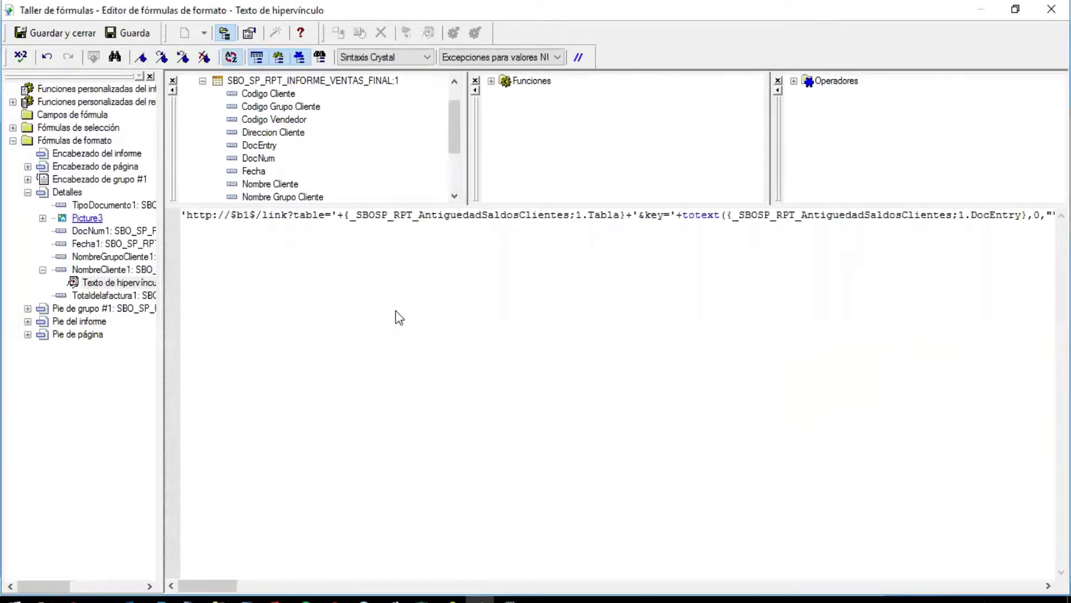
Step: Replace the formula's table expression with OINV and its totext key expression with the Codigo Cliente field
left_click_drag(331, 215, 640, 217)
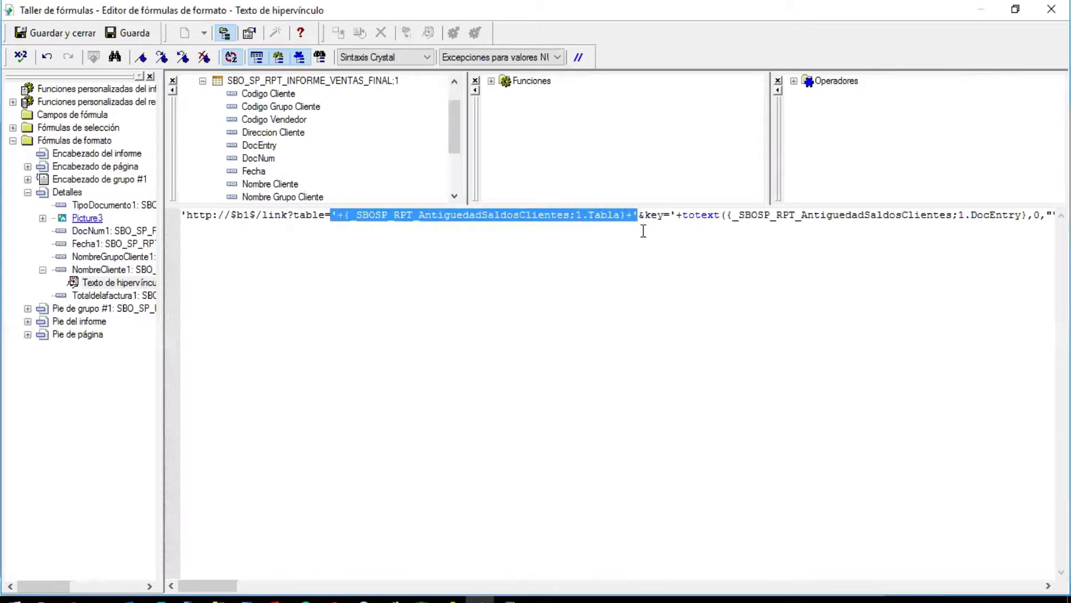
type("OINV")
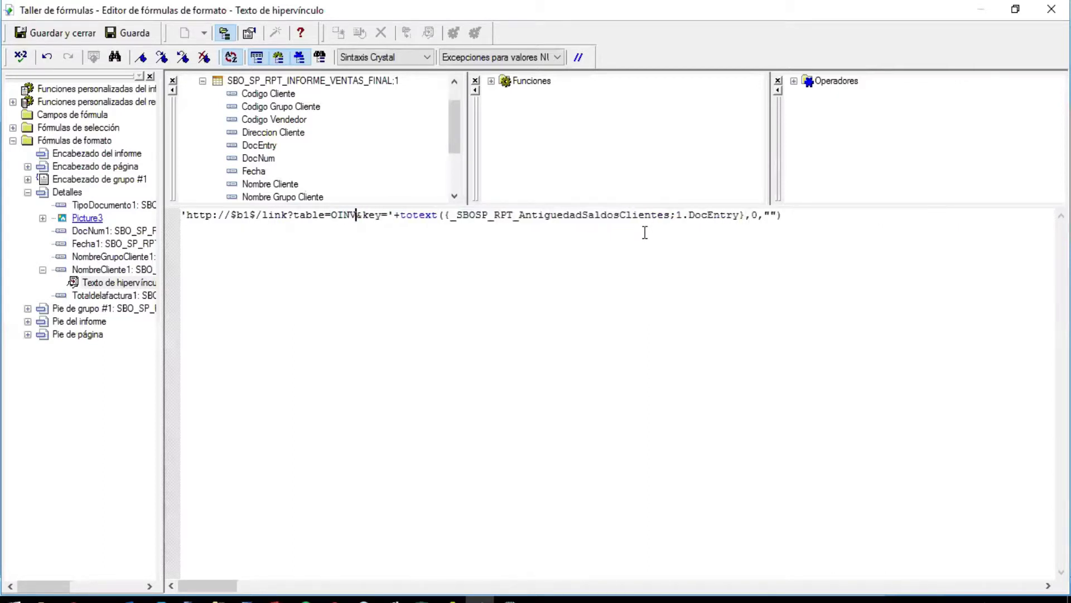
left_click_drag(400, 217, 896, 216)
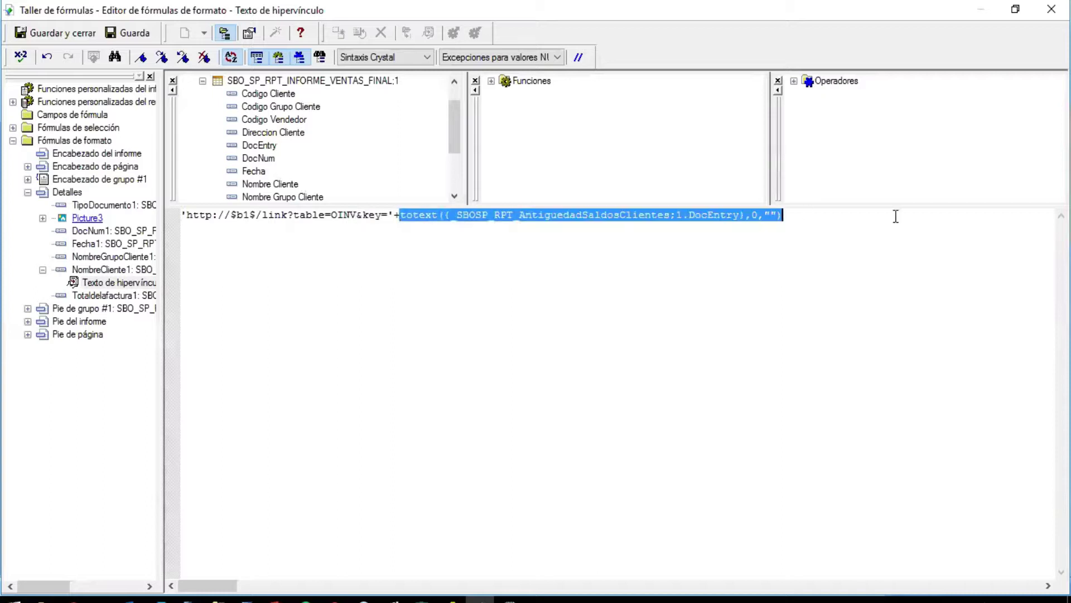
key("Delete")
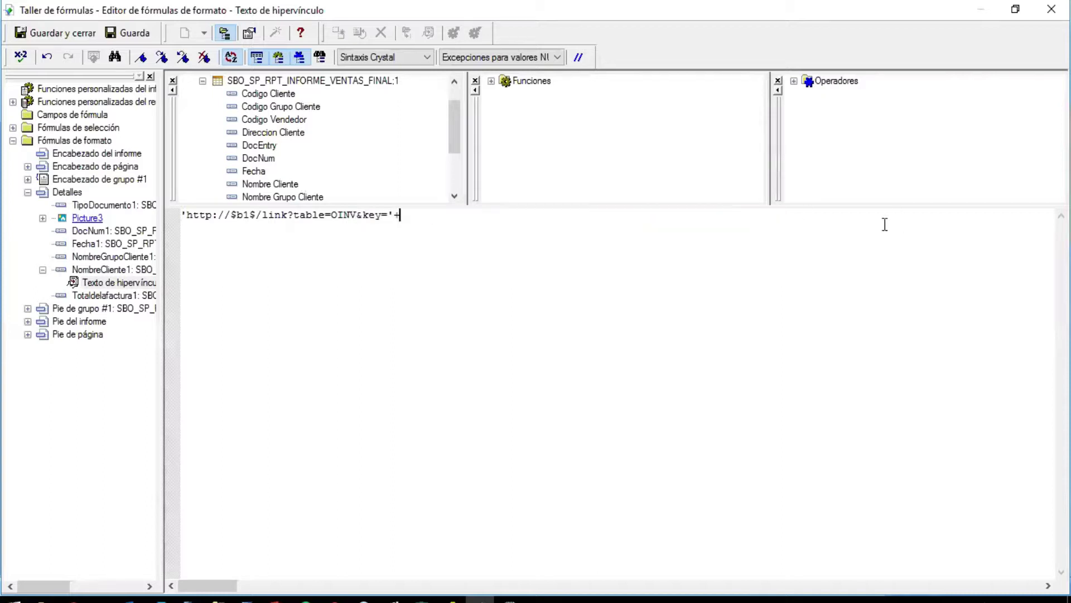
double_click(282, 94)
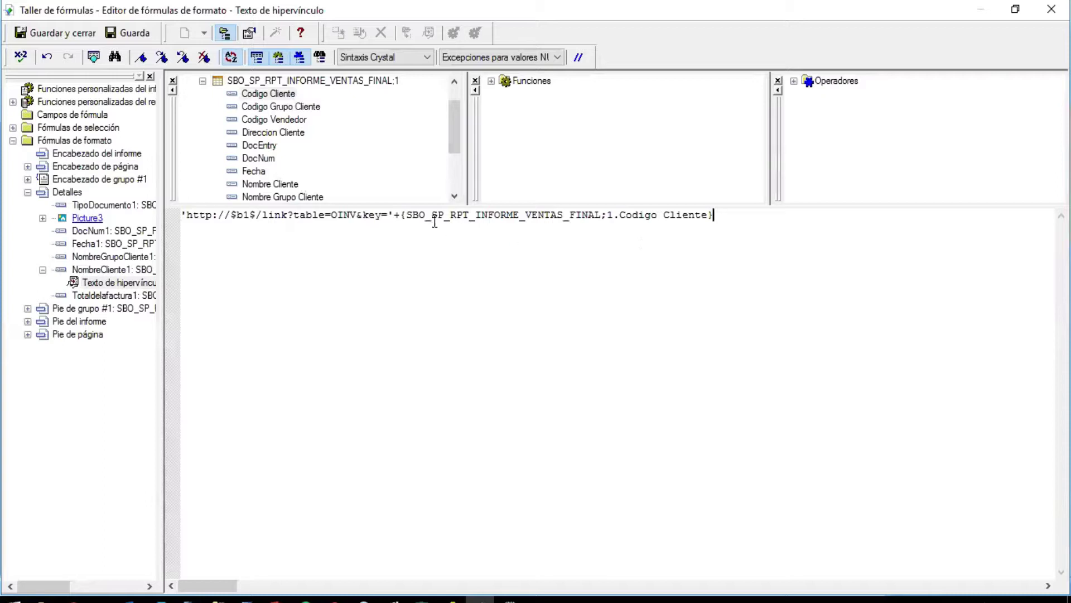
Step: Change the table name in the hyperlink formula to OCRD
left_click(362, 215)
key("BackSpace")
key("BackSpace")
key("BackSpace")
type("CRD")
Step: Duplicate the formula two lines below and replace the copy's key field with a literal sample customer code
key("ctrl+a")
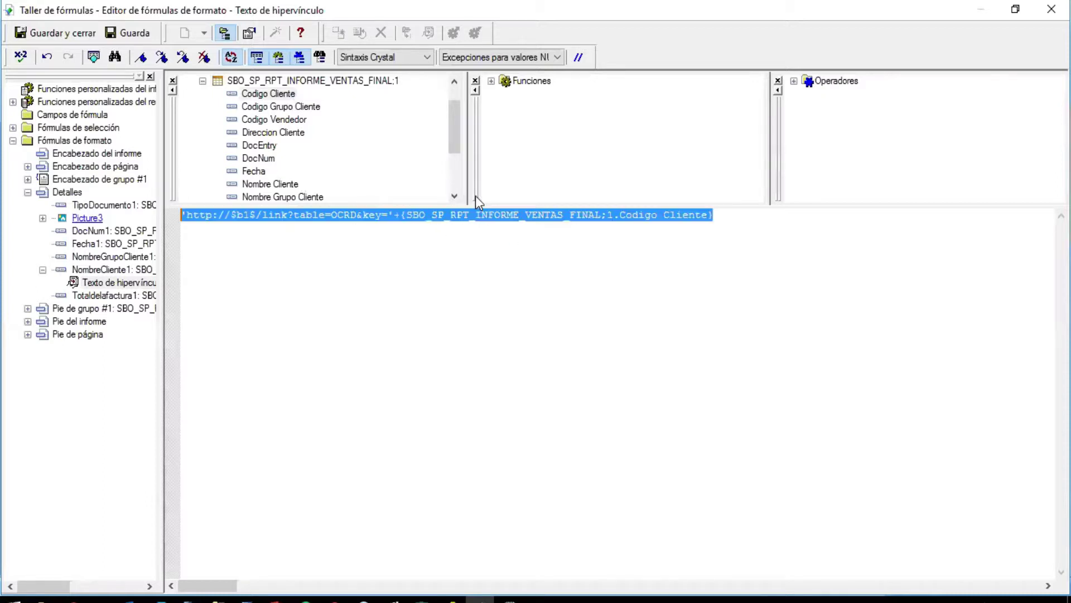
key("ctrl+c")
key("End")
key("Return")
key("Return")
key("ctrl+v")
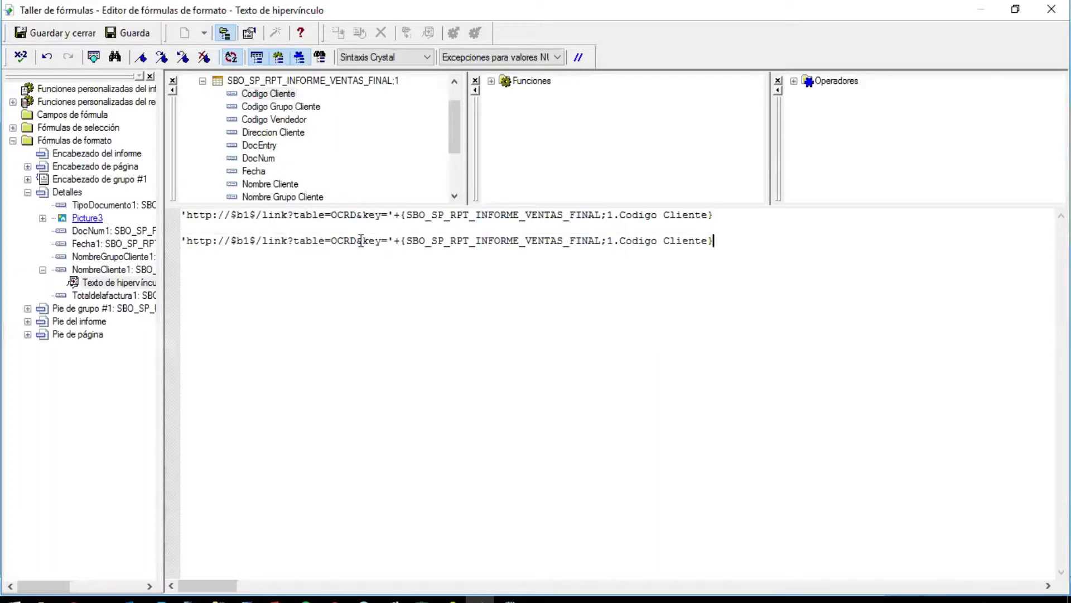
left_click_drag(387, 240, 741, 251)
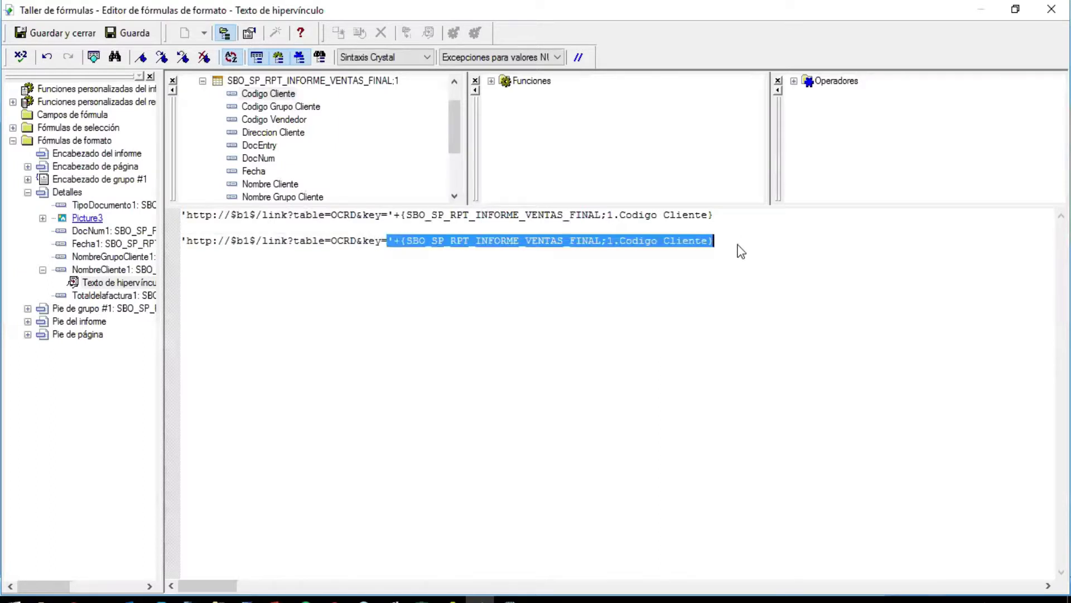
type("''")
key("Left")
type("C001")
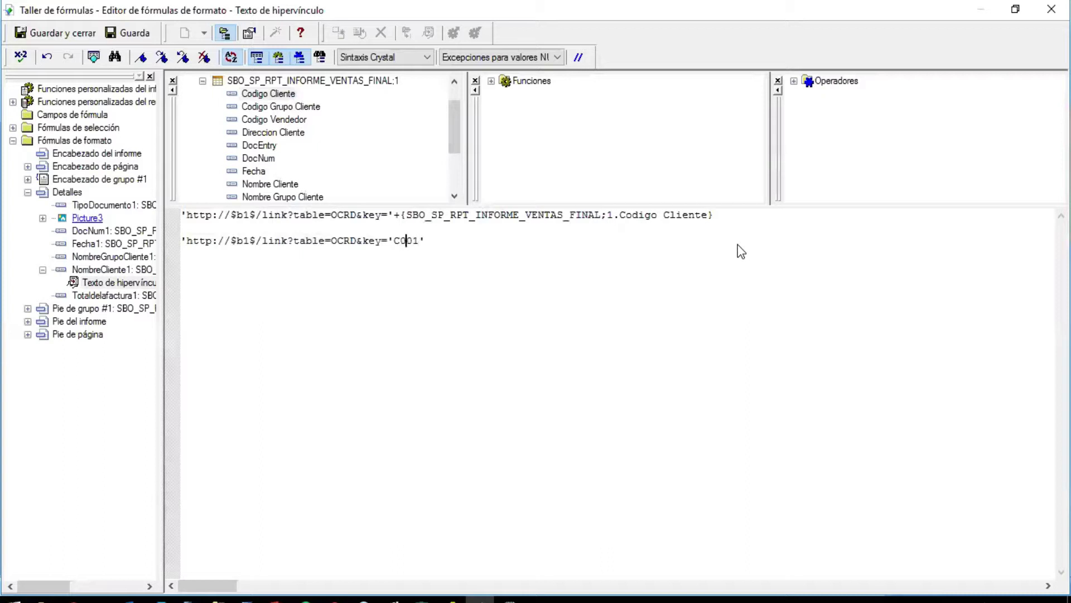
Step: Delete the sample formula line below the original formula
key("BackSpace")
key("shift+Home")
key("BackSpace")
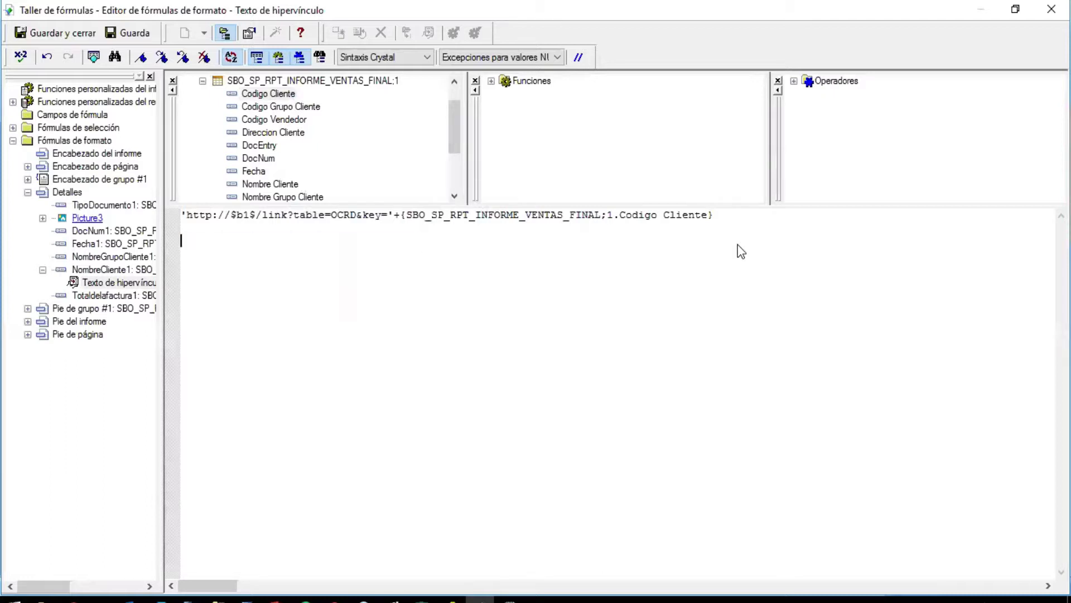
Step: Save and close the formula, apply the Nombre Cliente hyperlink settings, and leave no report object selected
left_click(81, 35)
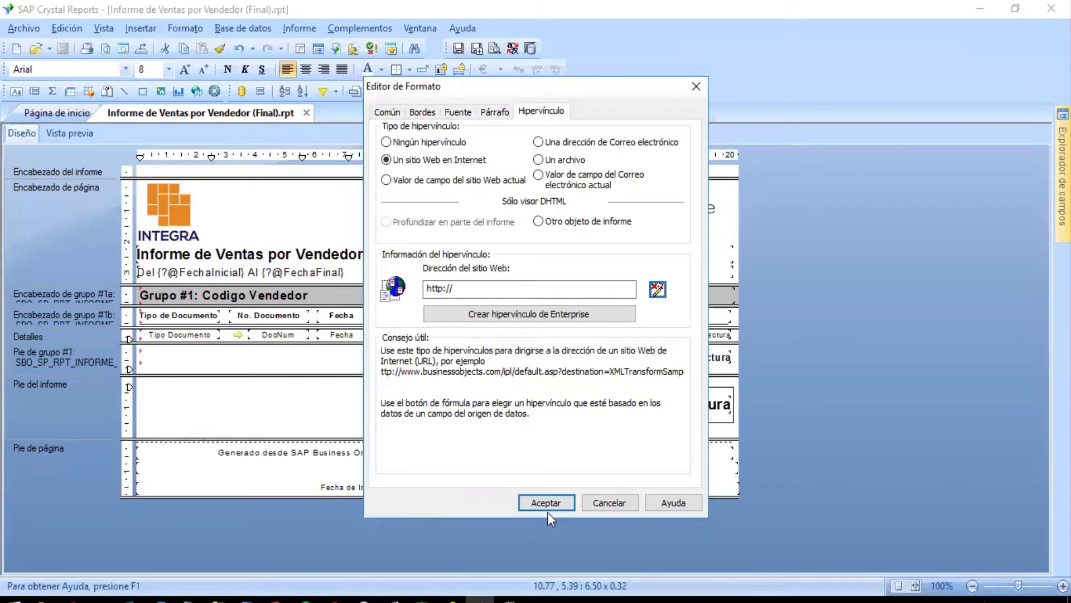
left_click(548, 509)
left_click(354, 357)
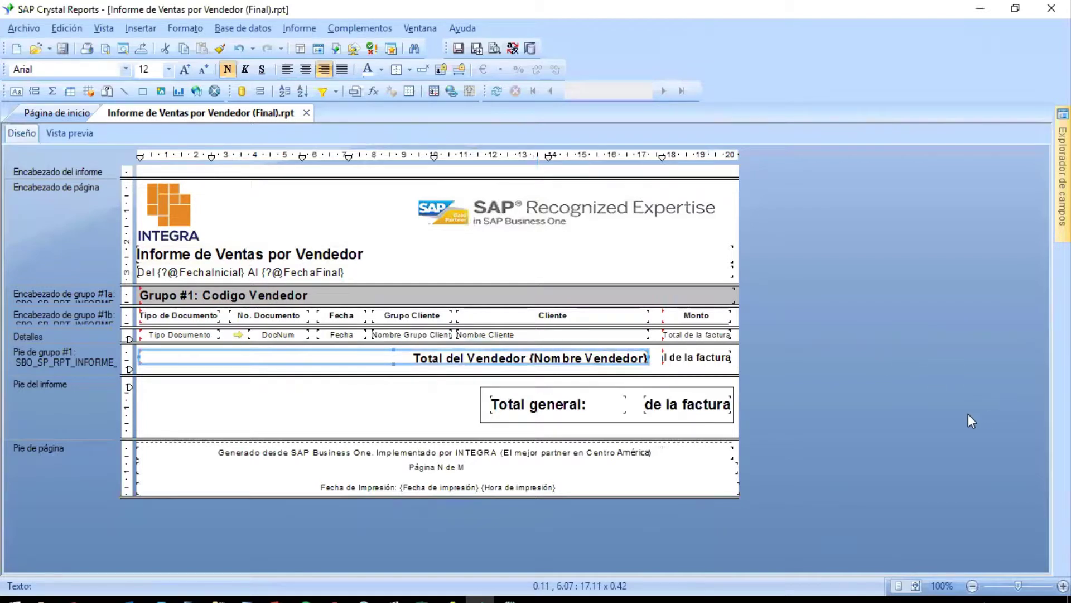
left_click(877, 369)
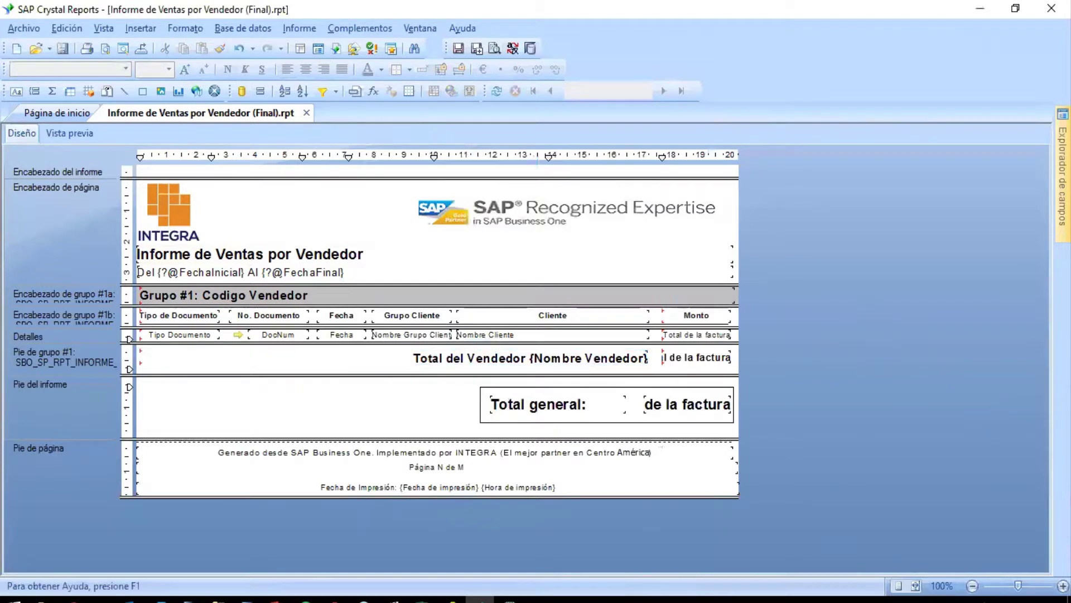
mouse_move(1063, 179)
left_click(844, 382)
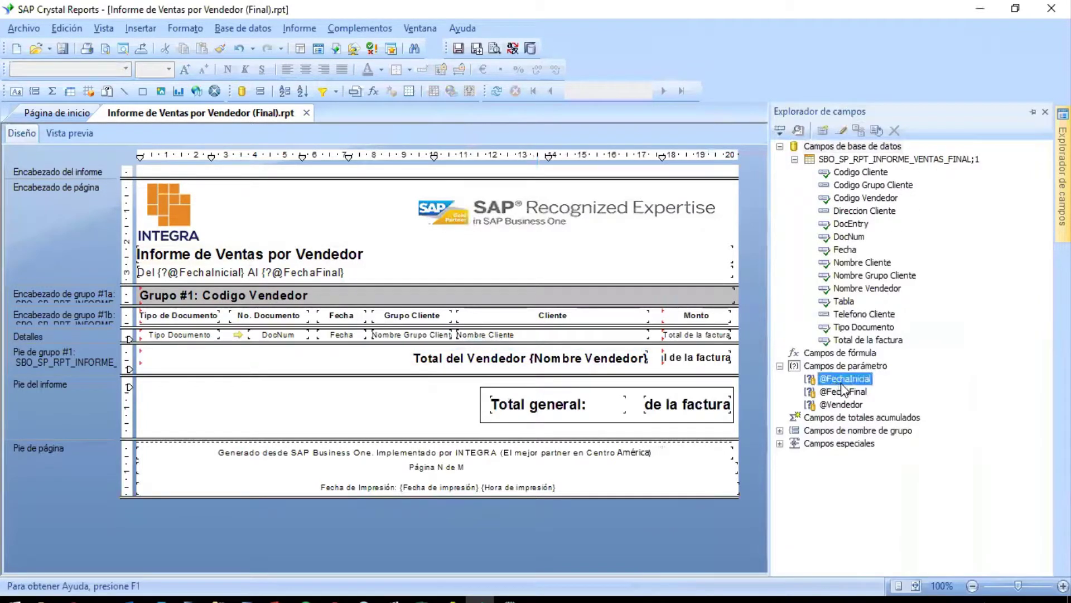
right_click(847, 380)
left_click(884, 387)
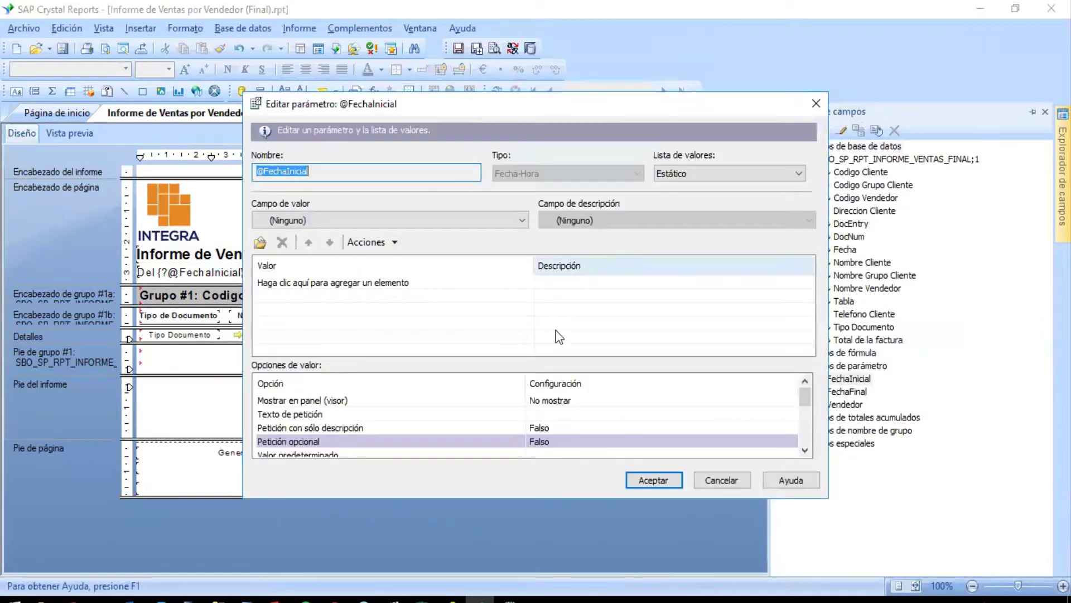
left_click(603, 414)
type("Fecha Inicial")
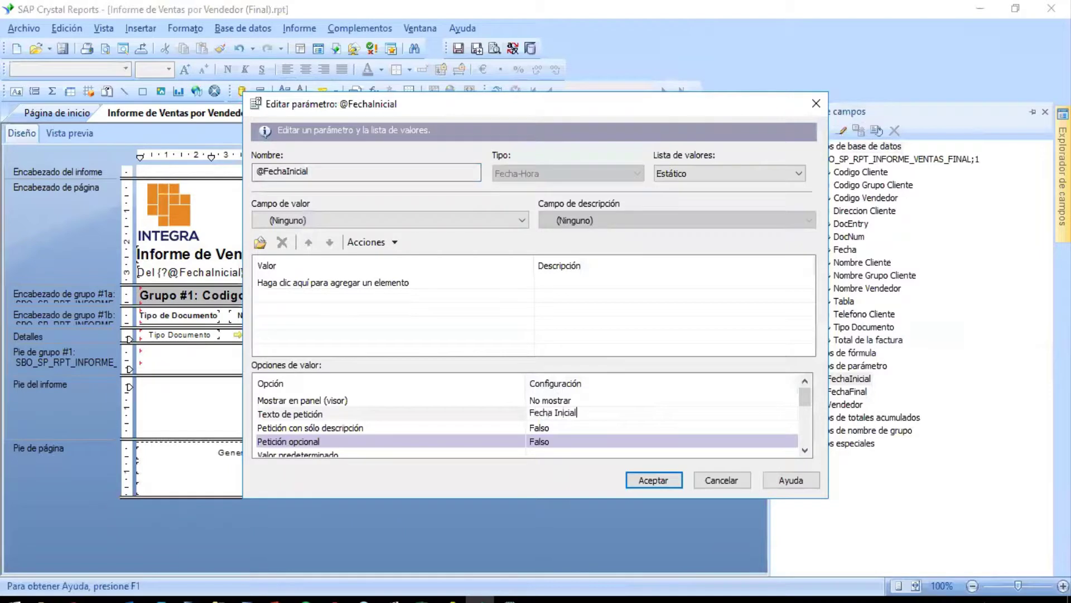
left_click(655, 480)
left_click(654, 481)
left_click(842, 391)
right_click(854, 393)
left_click(893, 404)
left_click(564, 413)
type("Fecha Final")
left_click(654, 481)
left_click(654, 481)
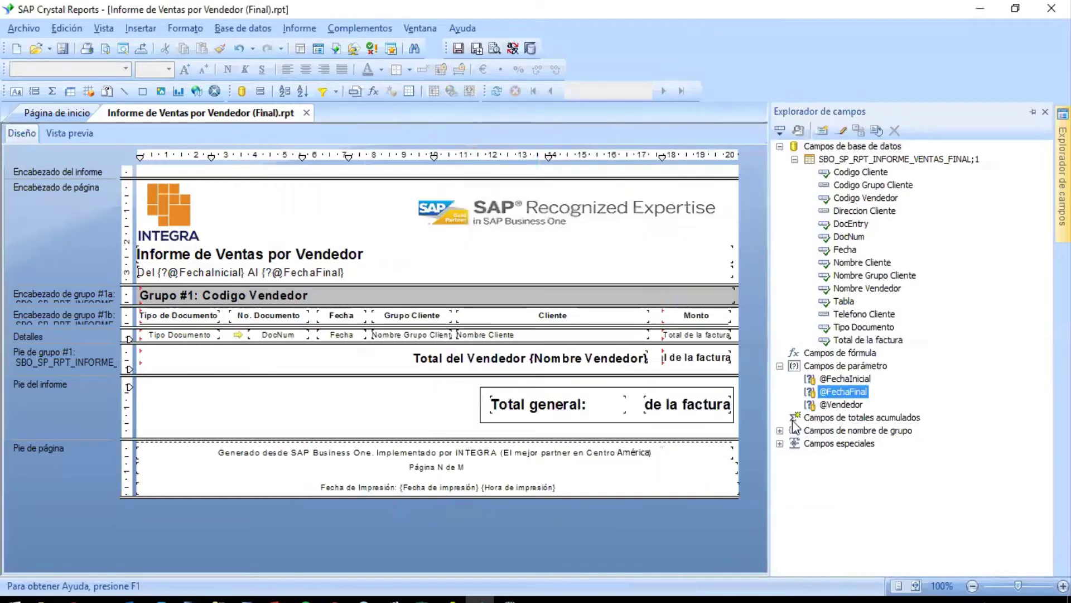
left_click(841, 404)
right_click(854, 405)
left_click(890, 415)
left_click(584, 414)
type("Venede")
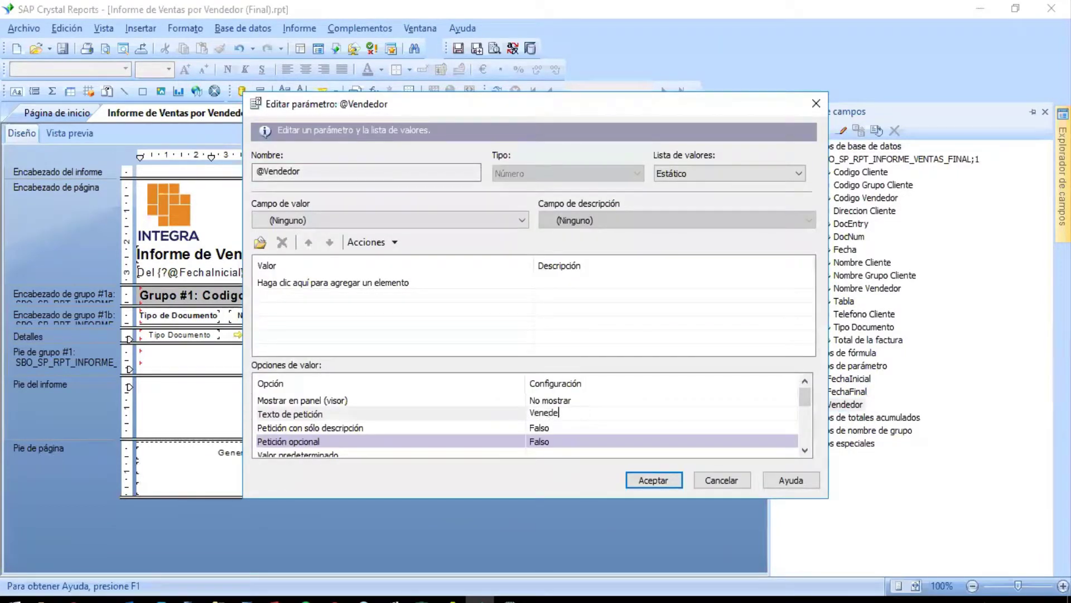
type("edor")
left_click(647, 480)
left_click(650, 480)
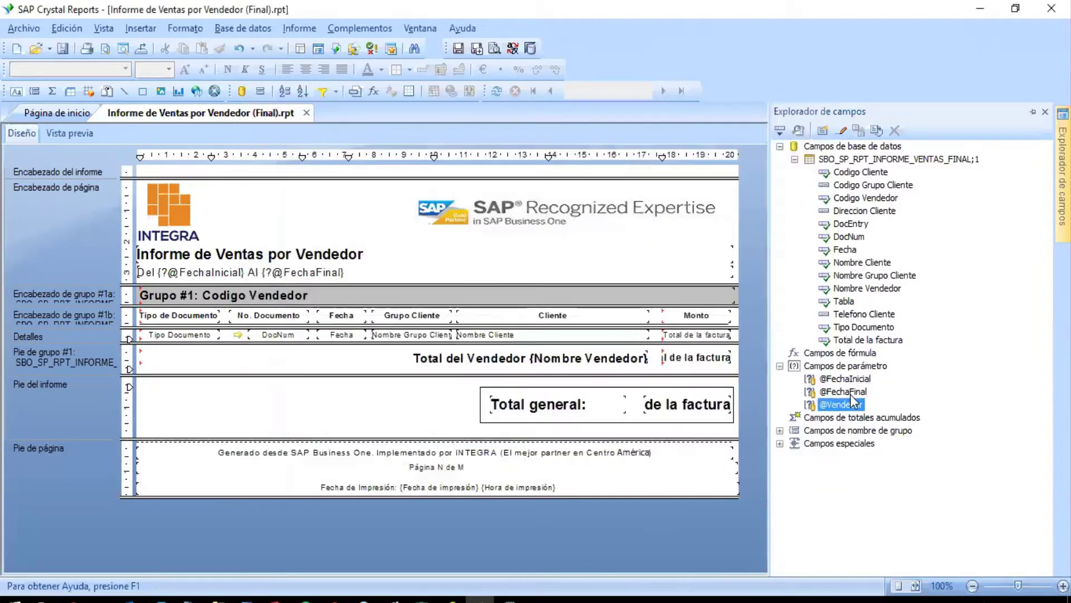
Step: Switch to SQL Server Management Studio and start a new Select query from [OSLP] T0
left_click(217, 597)
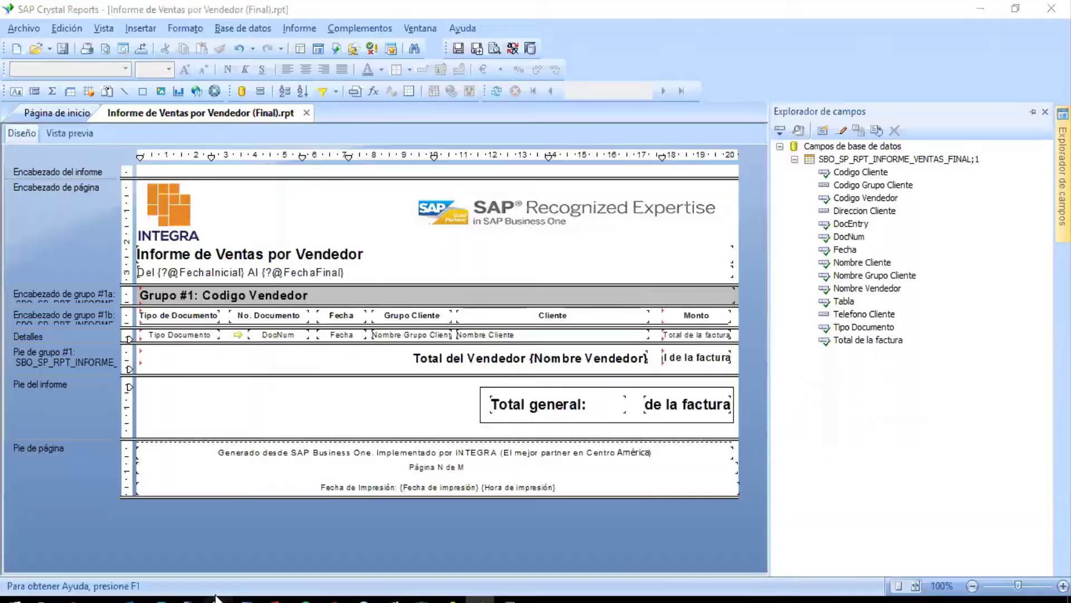
key("ctrl+n")
type("Select")
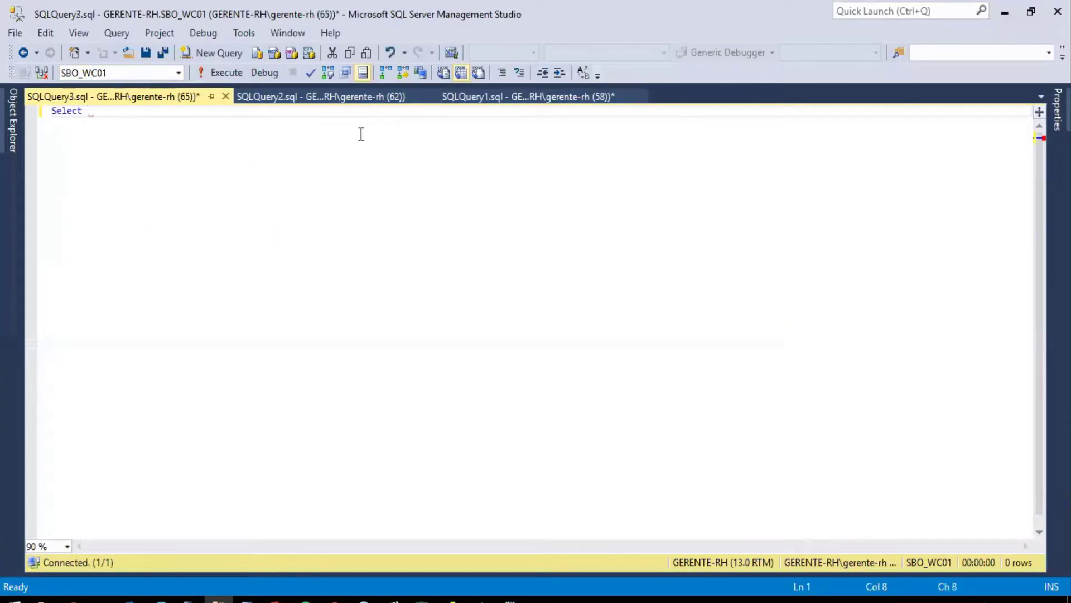
key("Return")
type("From [OSLP")
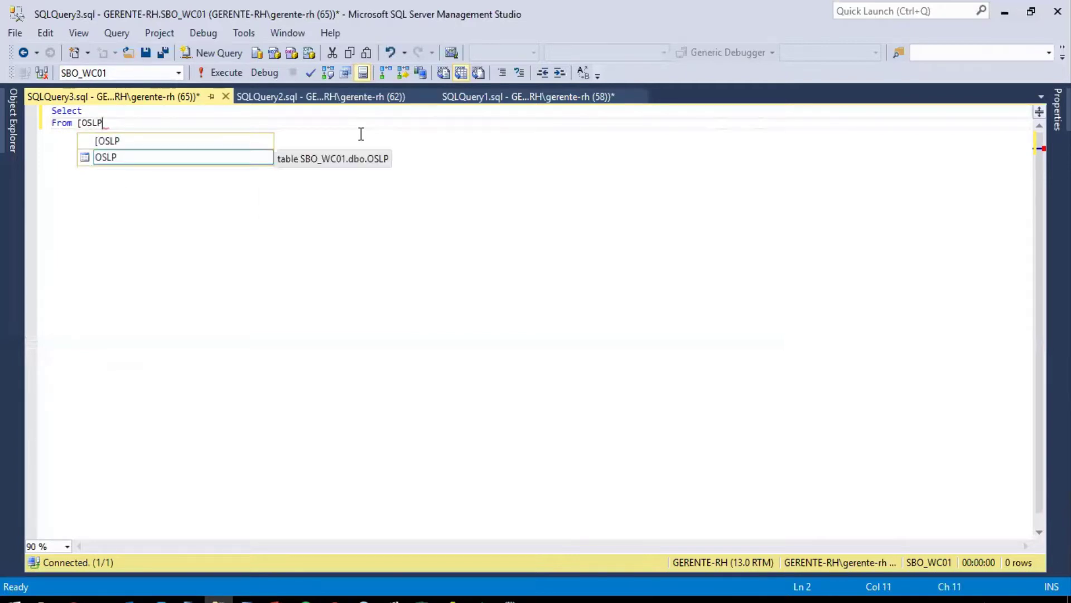
type("] T0")
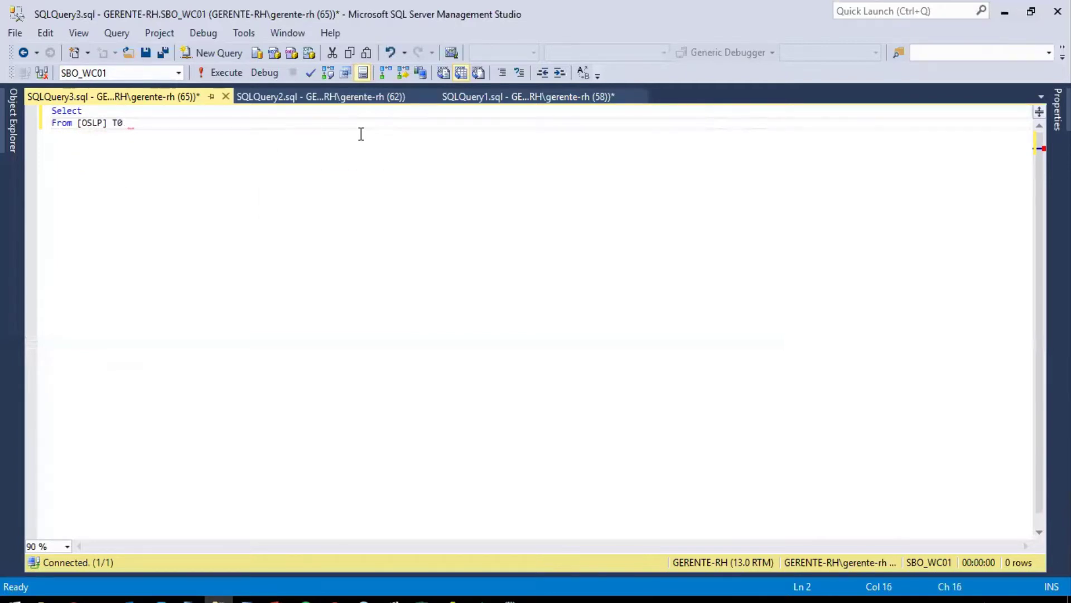
Step: Add the columns T0.SlpCode and T0.[SlpName] to the Select line and run the query
key("Up")
type("T0.Slp")
key("Tab")
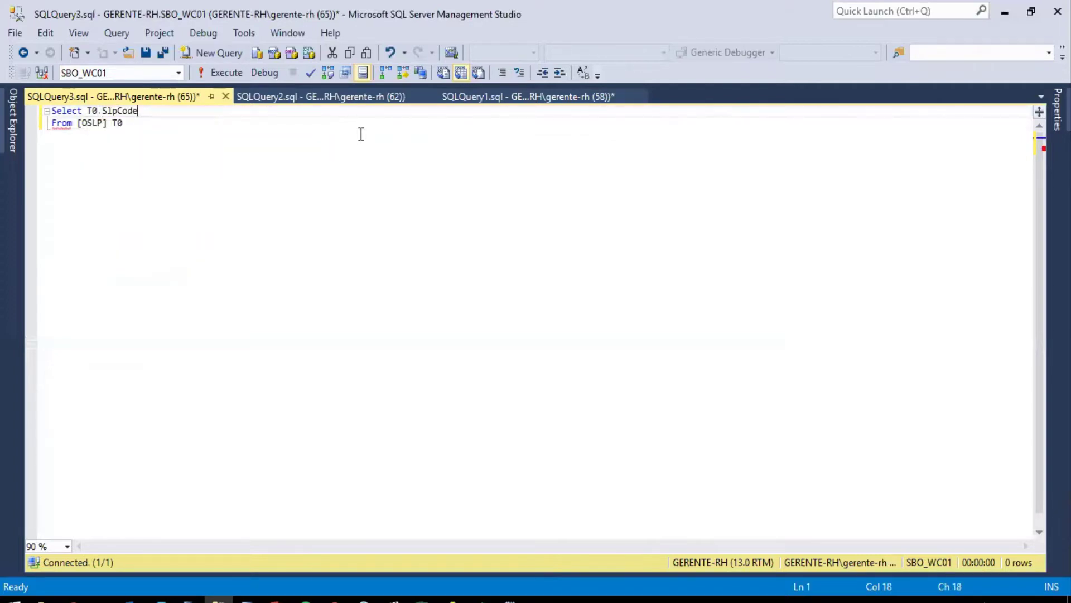
type(", To")
key("BackSpace")
type("0.")
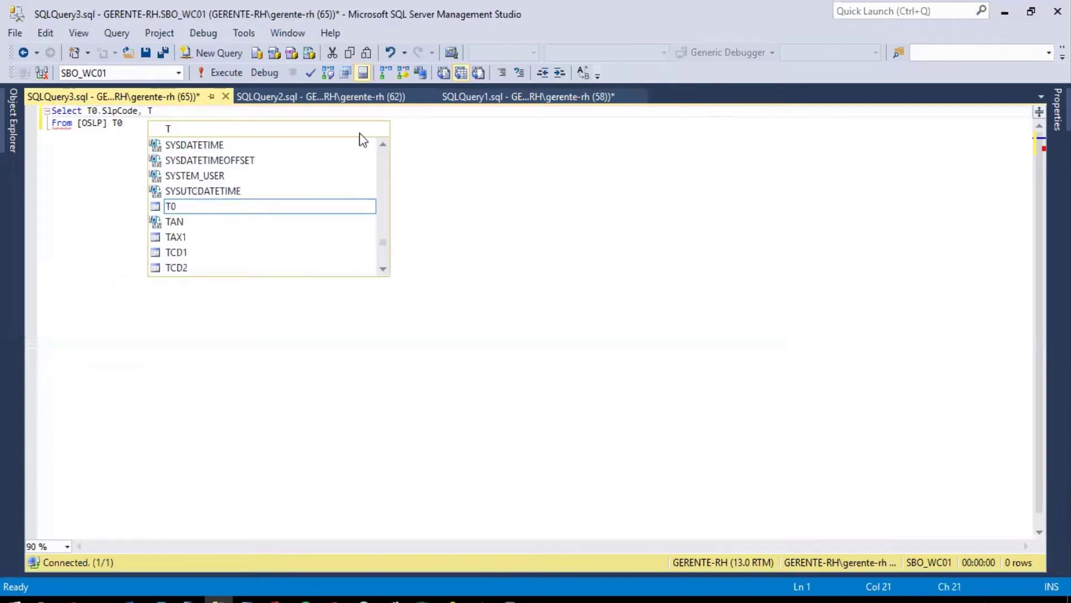
type("[SLp")
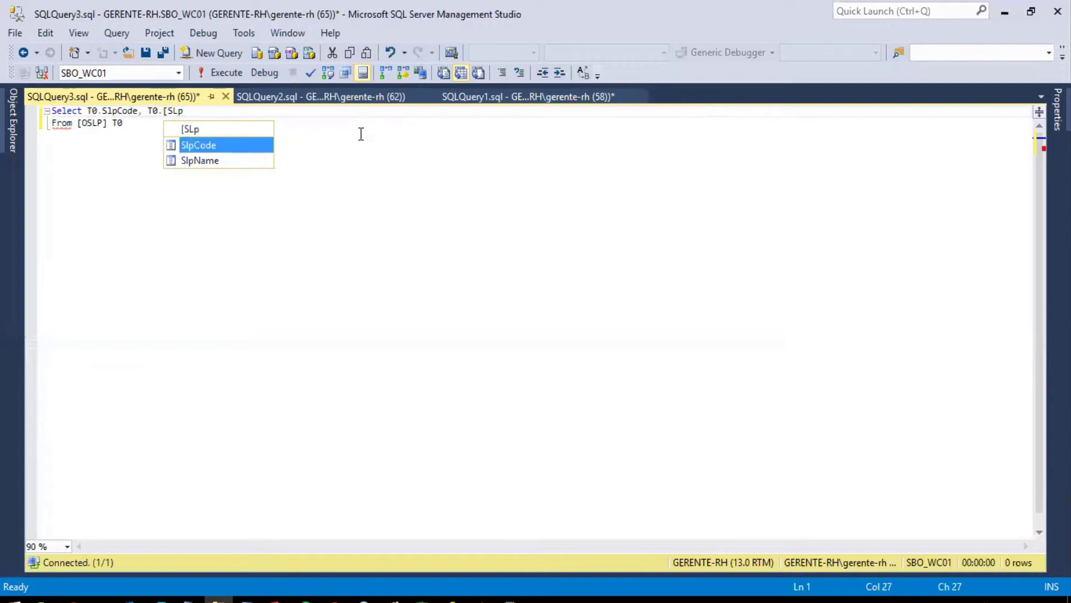
key("Down")
key("Tab")
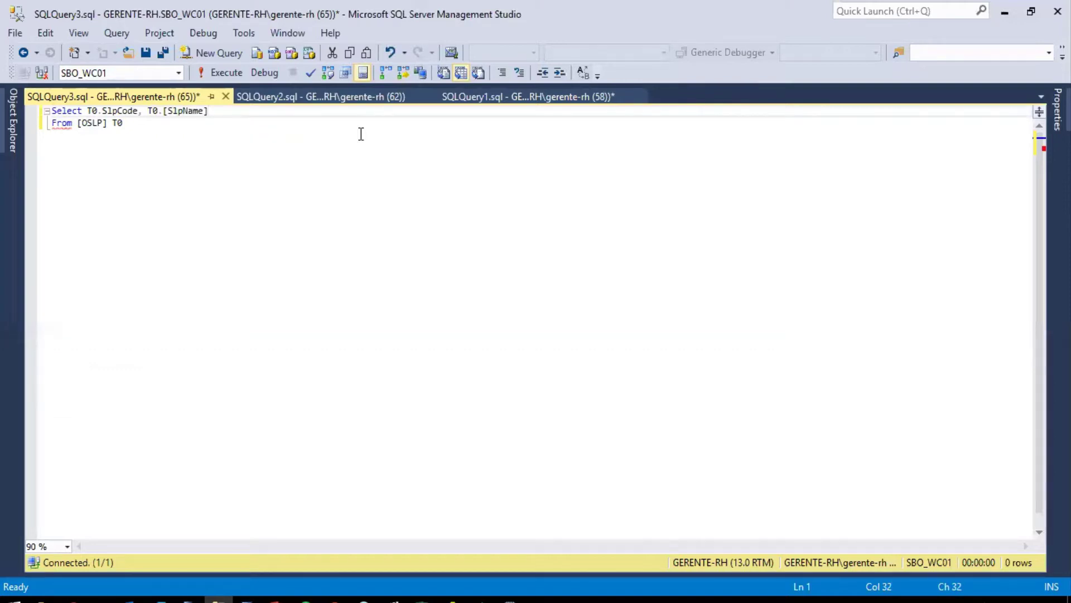
left_click(220, 71)
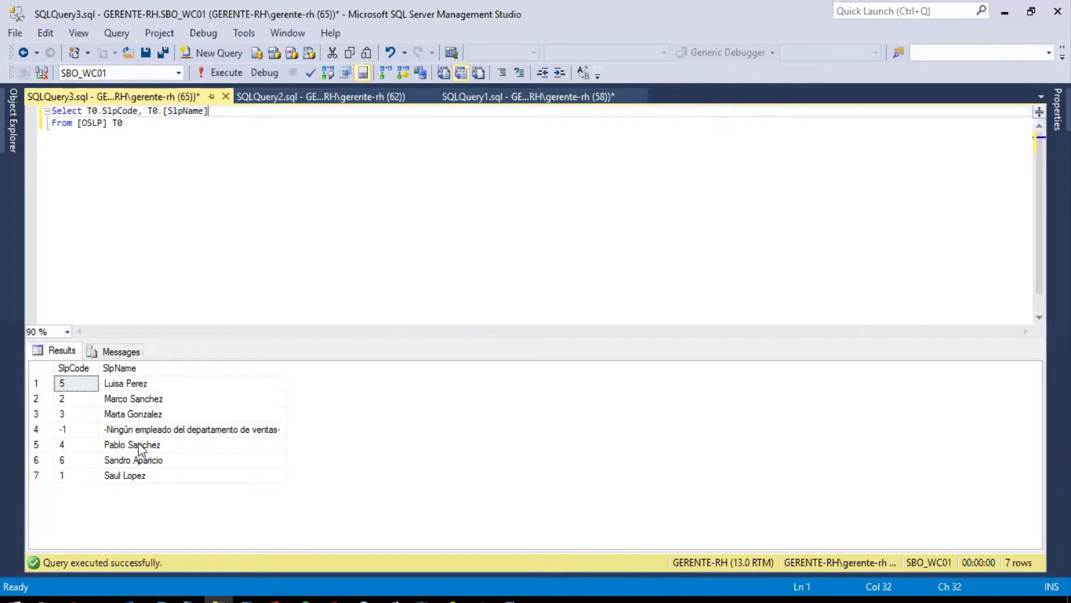
Step: Join the salesperson Select and From onto one line and add a Union line below it
left_click(219, 110)
key("Delete")
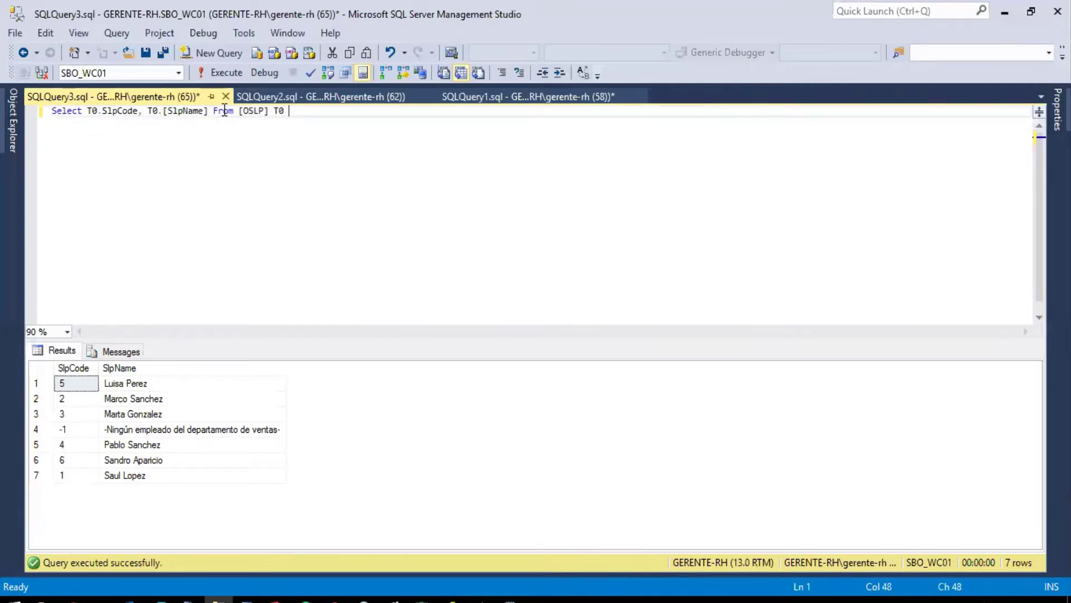
key("Return")
type("Union")
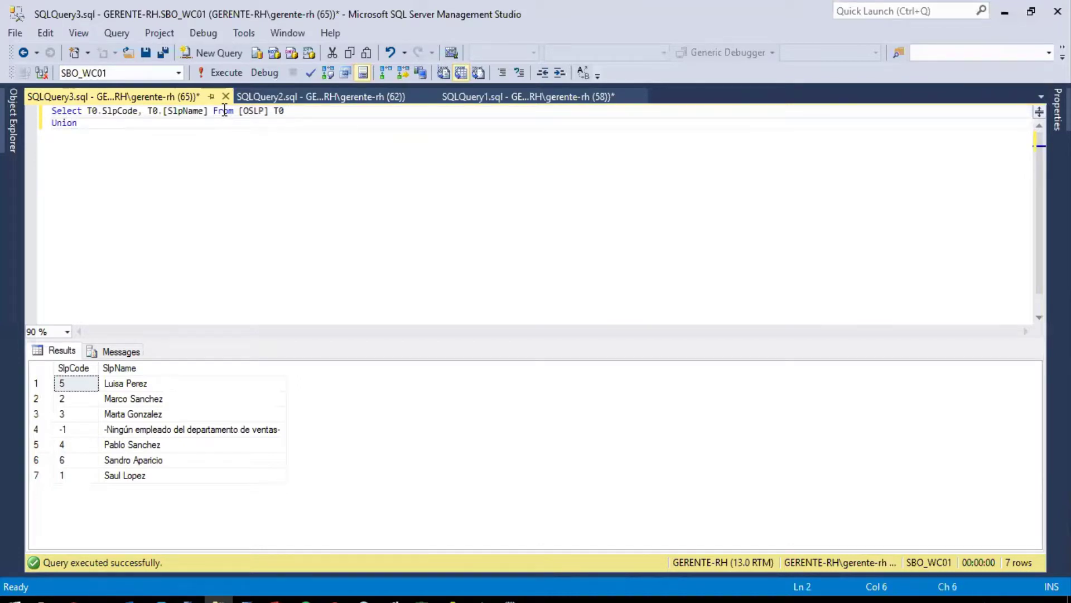
Step: Complete the union with the line Select -100, 'Todos' and run the query
key("Return")
type("S")
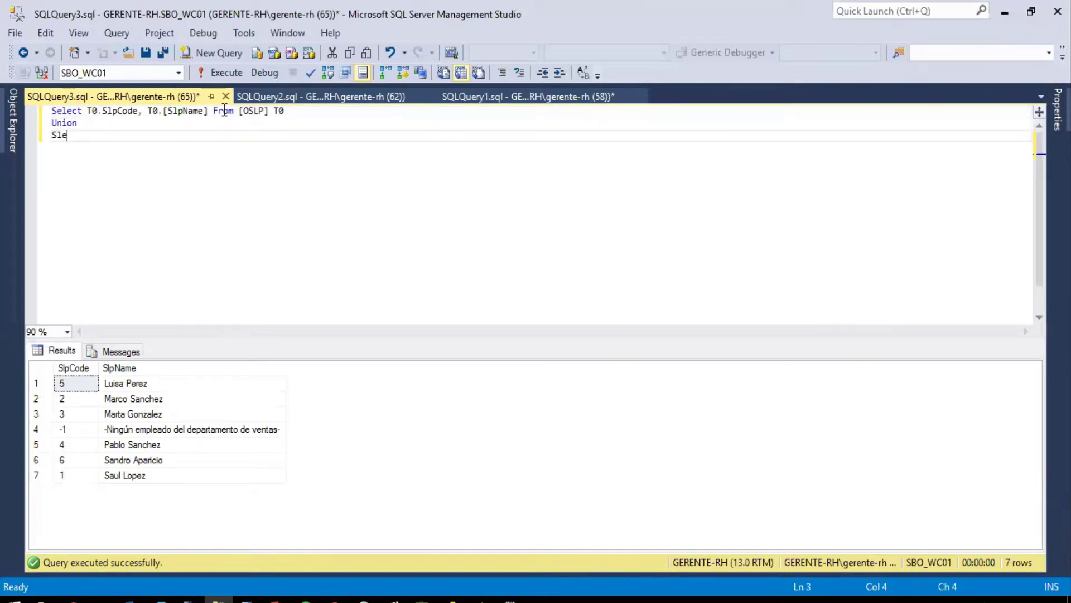
type("elec -100,.")
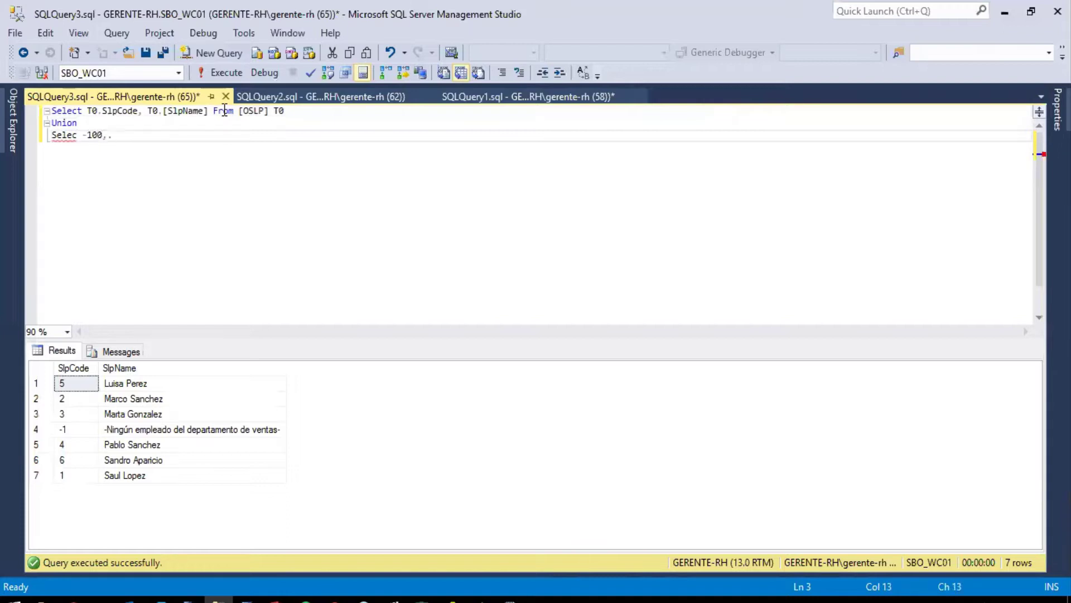
type(", '_Todos'")
key("Left")
type("_Todos")
key("Left")
key("Left")
key("Left")
key("Left")
key("BackSpace")
key("Right")
key("Home")
key("Right")
key("Right")
type("t")
left_click(233, 72)
Step: Sort the union query with Order by 2 on a new last line and run it
left_click(172, 134)
key("Return")
type("Or")
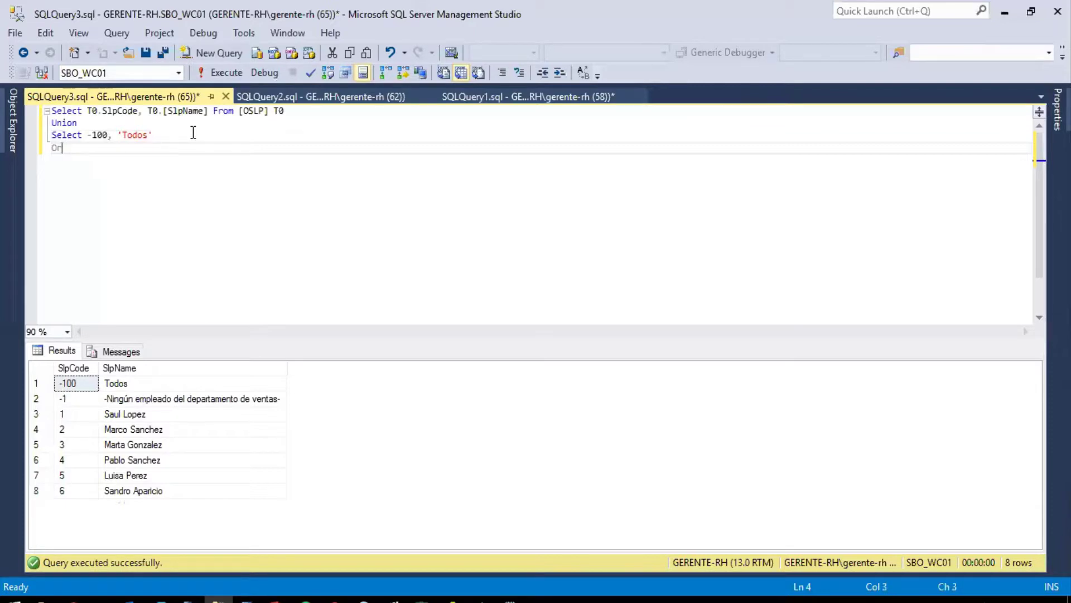
type("der by 1")
type("2")
left_click(218, 72)
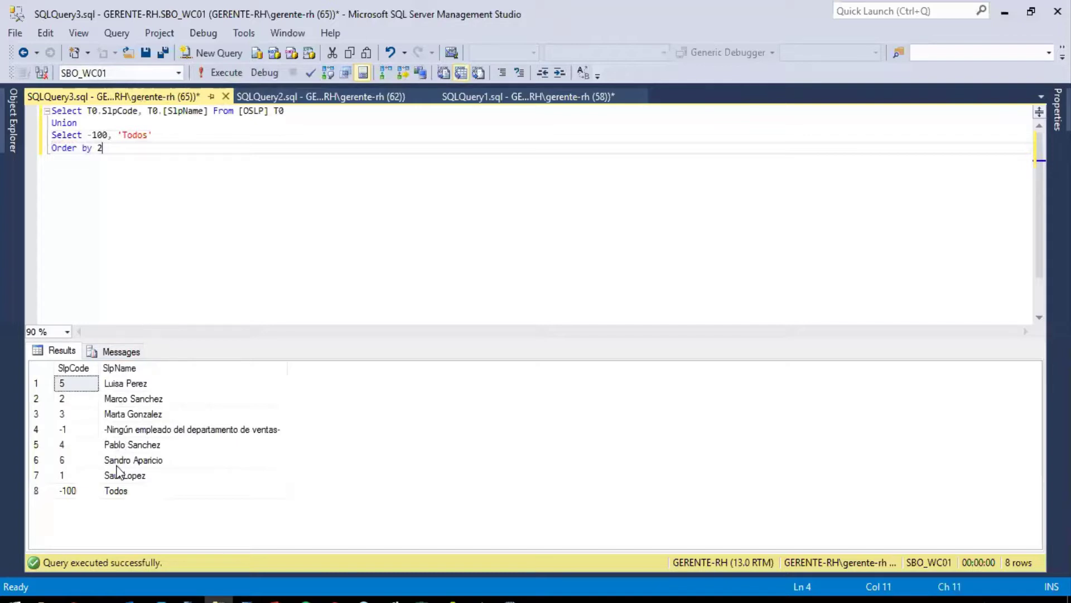
Step: Change the 'Todos' literal to '_Todos' and run the query again
left_click(127, 135)
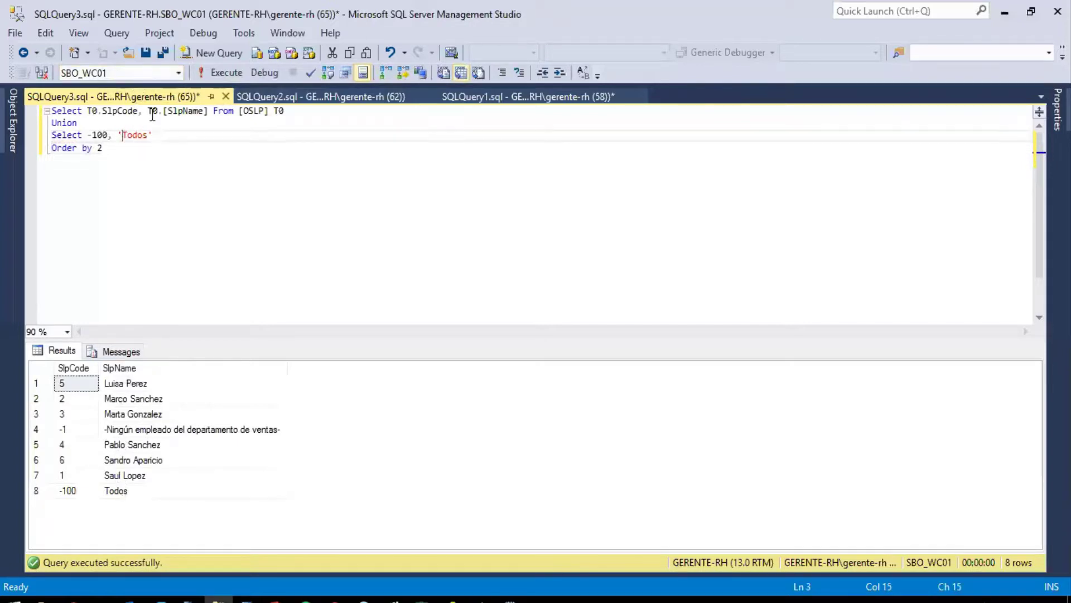
type("_")
key("BackSpace")
key("BackSpace")
type("_")
left_click(226, 73)
left_click(154, 389)
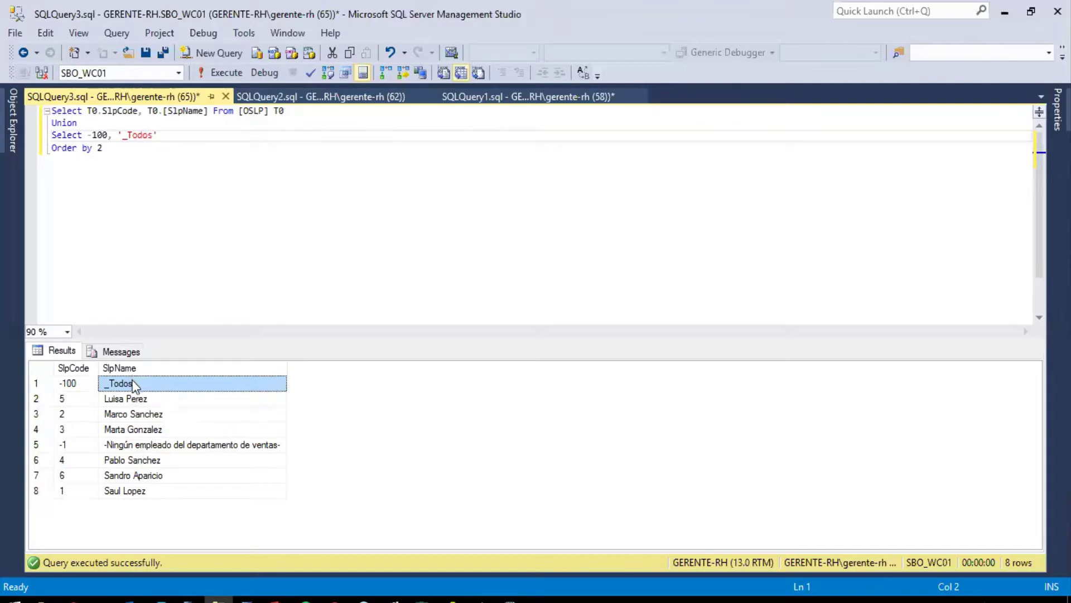
Step: Join all the lines of the union query into a single line and copy the whole statement
left_click(148, 160)
left_click(302, 110)
key("Delete")
key("End")
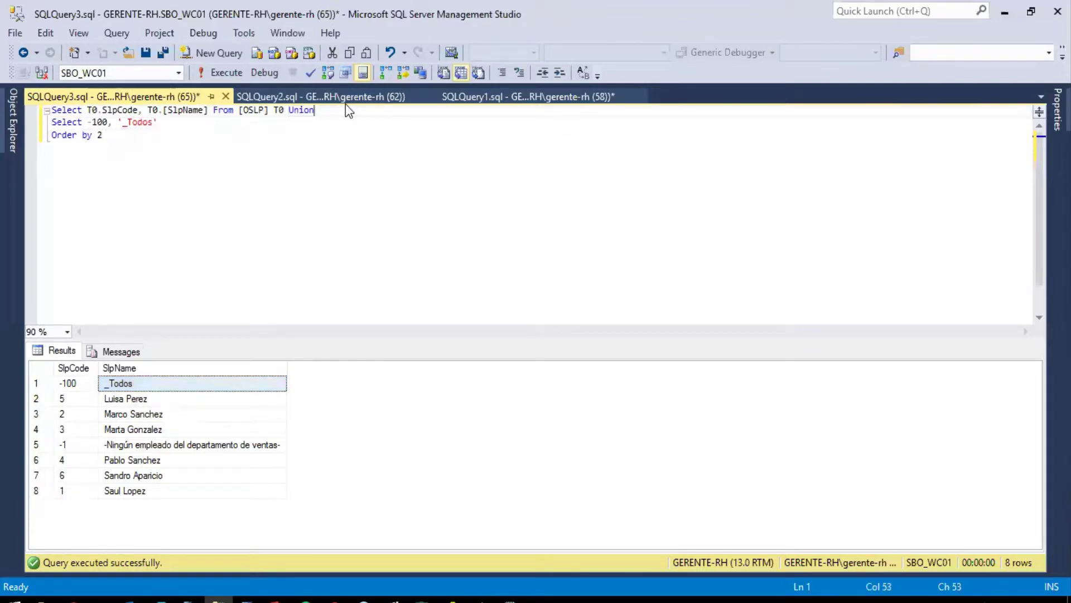
key("Delete")
key("End")
key("Delete")
key("End")
key("ctrl+a")
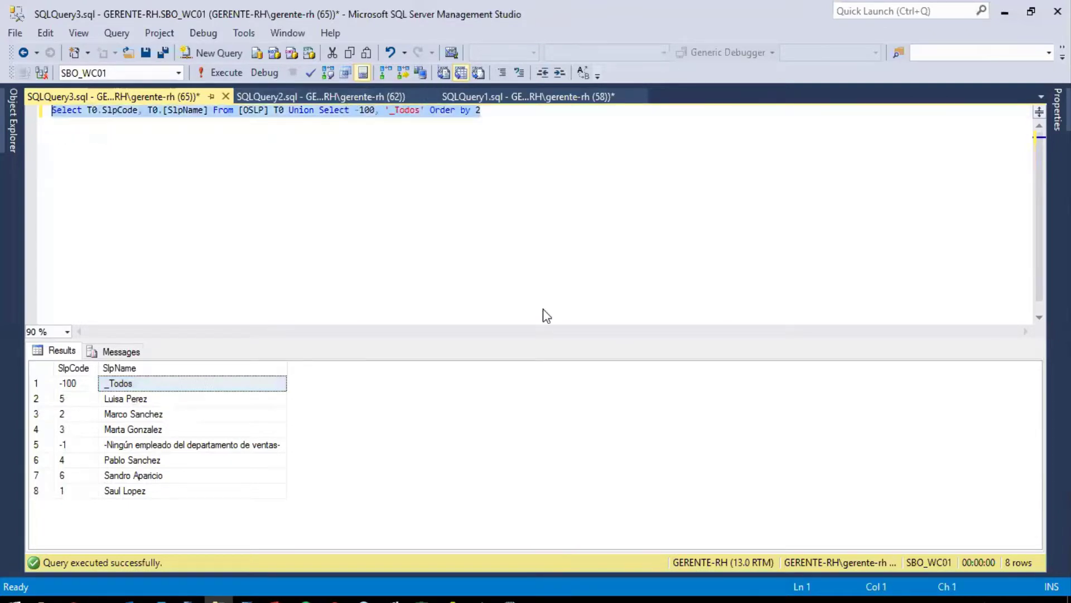
left_click(477, 599)
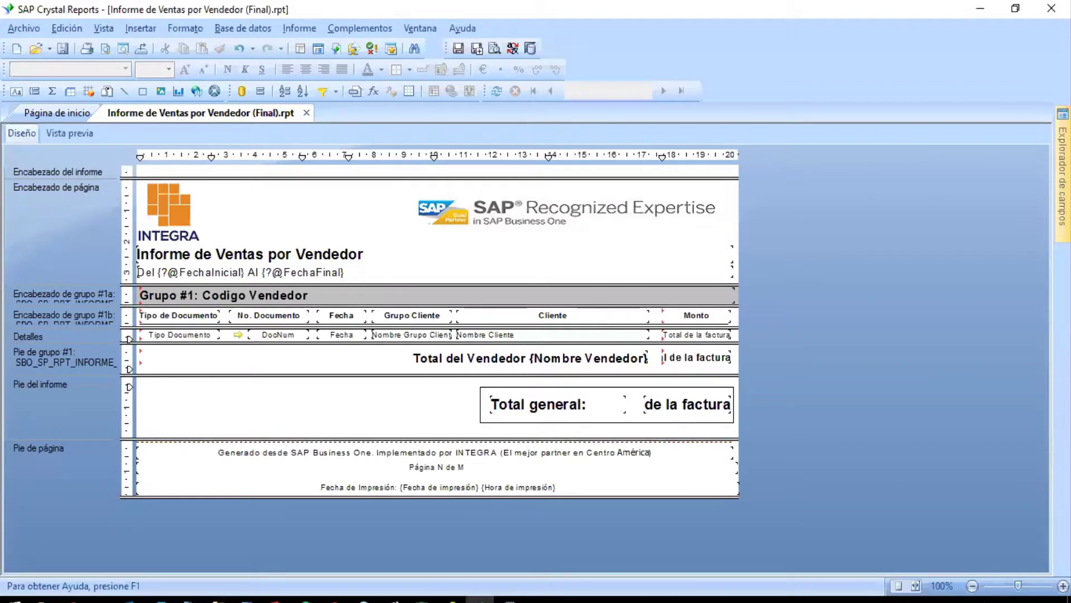
mouse_move(1064, 179)
left_click(862, 406)
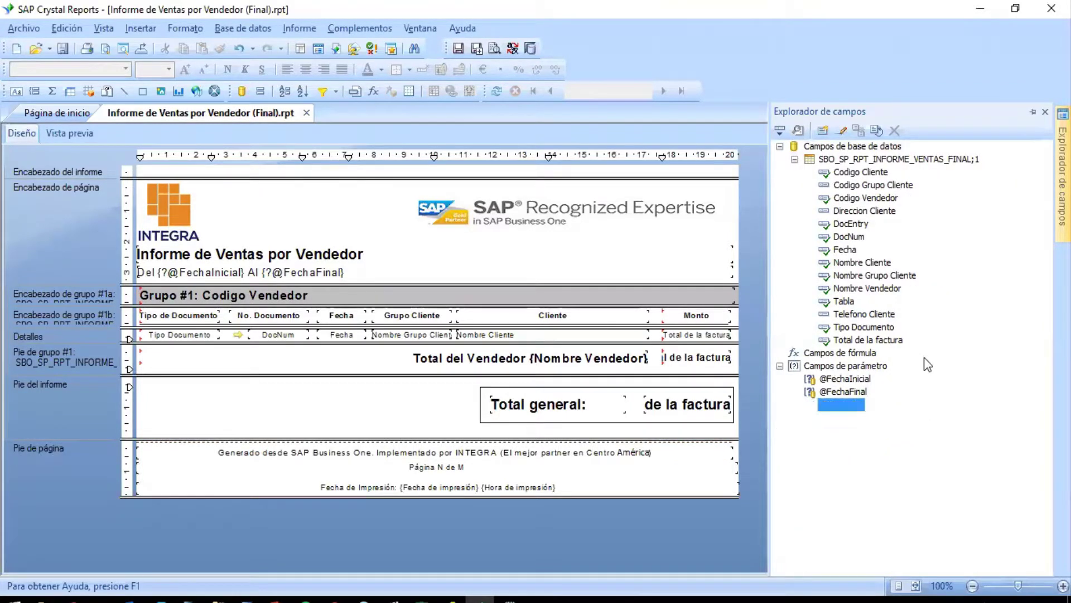
key("Home")
key("Delete")
key("End")
type("@")
key("ctrl+v")
key("Return")
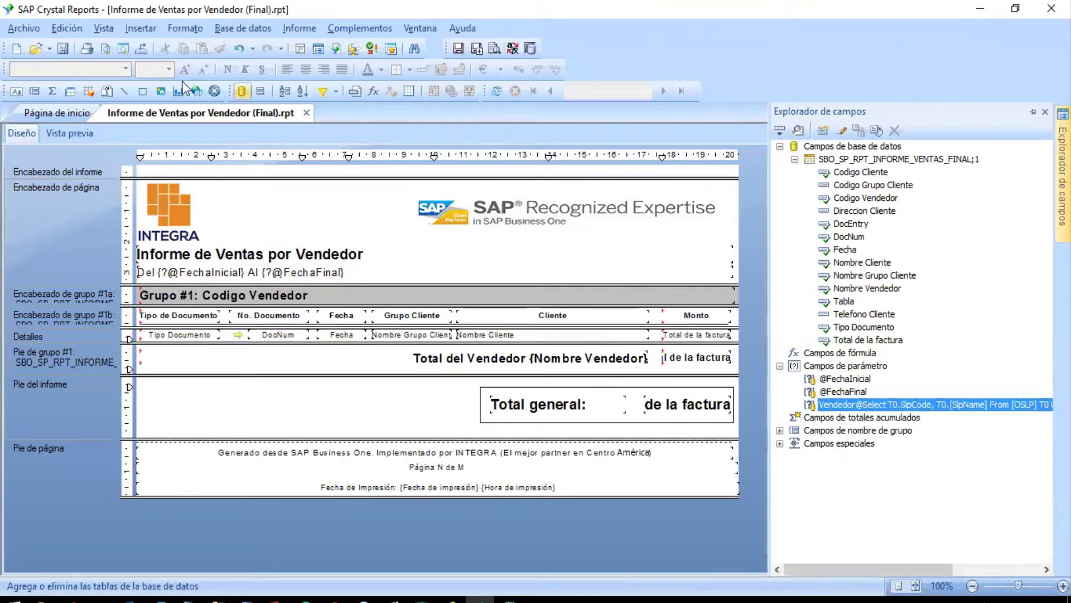
Step: Save the sales report and close Crystal Reports
left_click(63, 49)
left_click(519, 345)
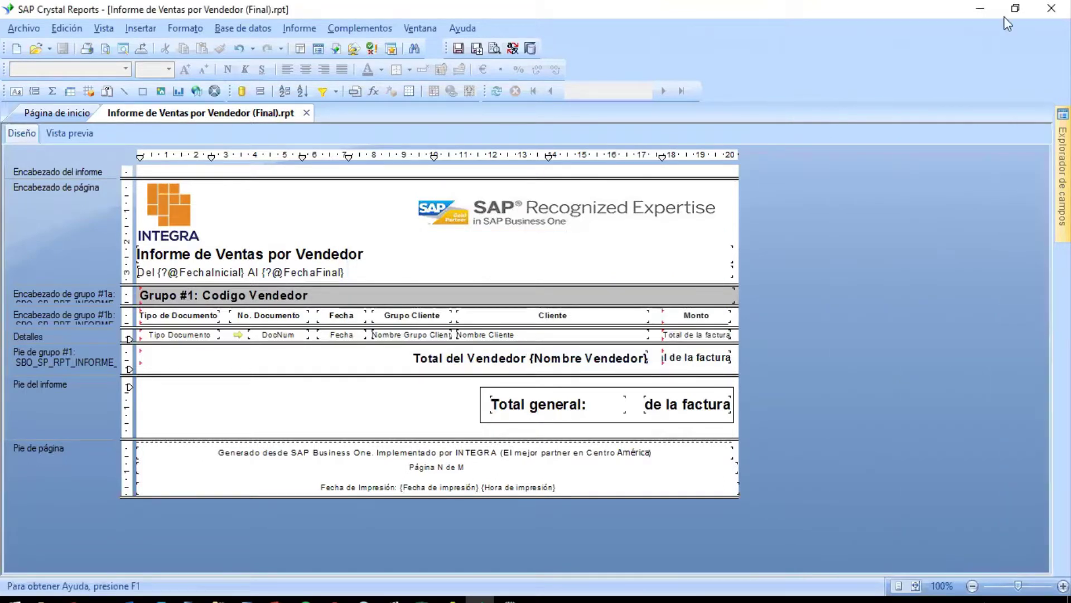
left_click(1053, 9)
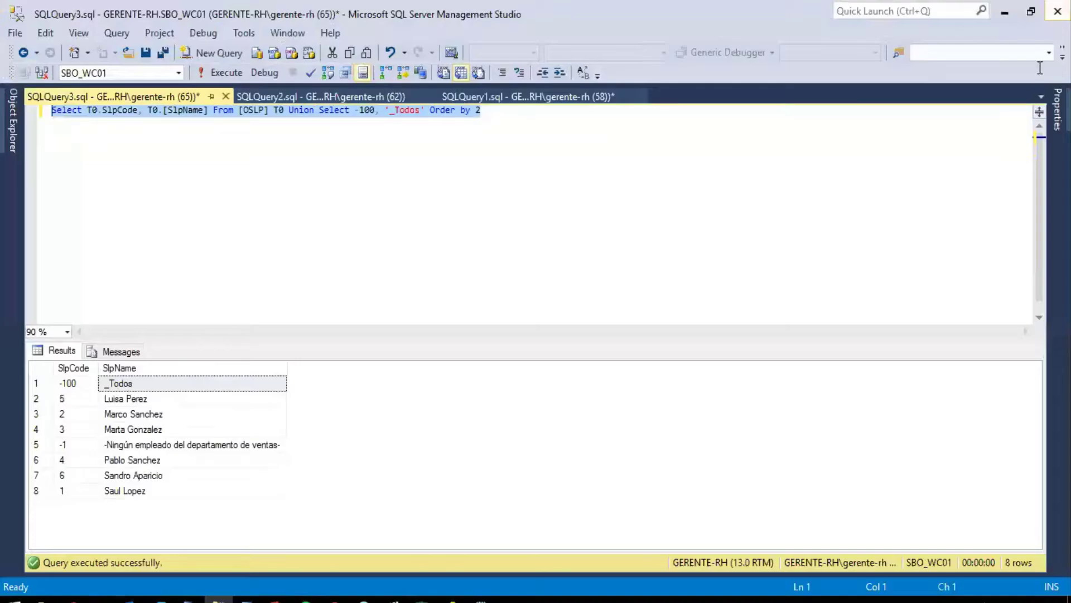
Step: Switch to SAP Business One, close the customer credit memo, and open Gestión de informes y de layout
left_click(265, 597)
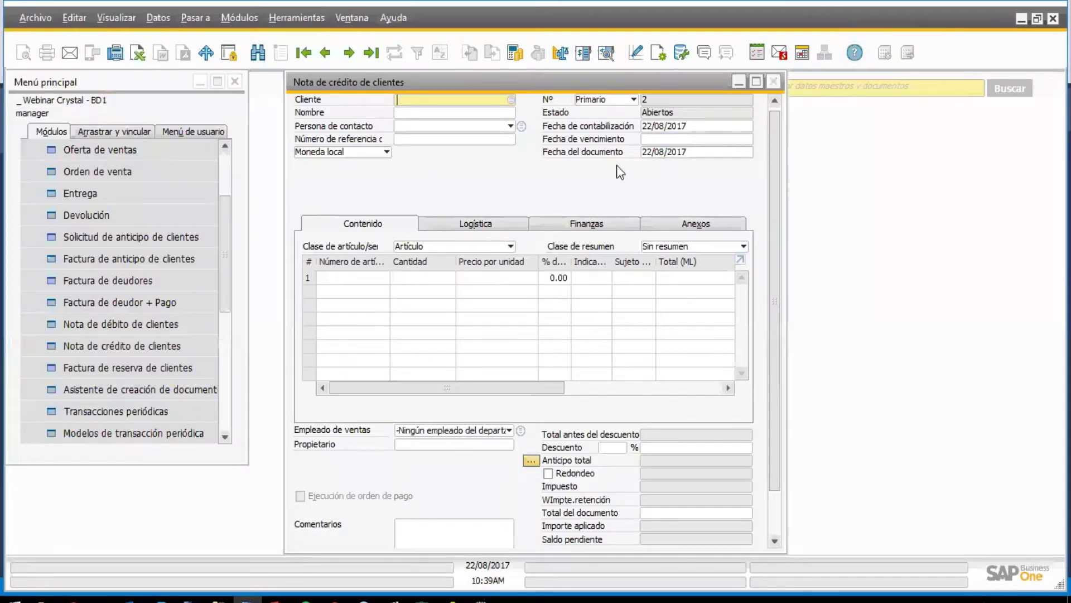
key("Escape")
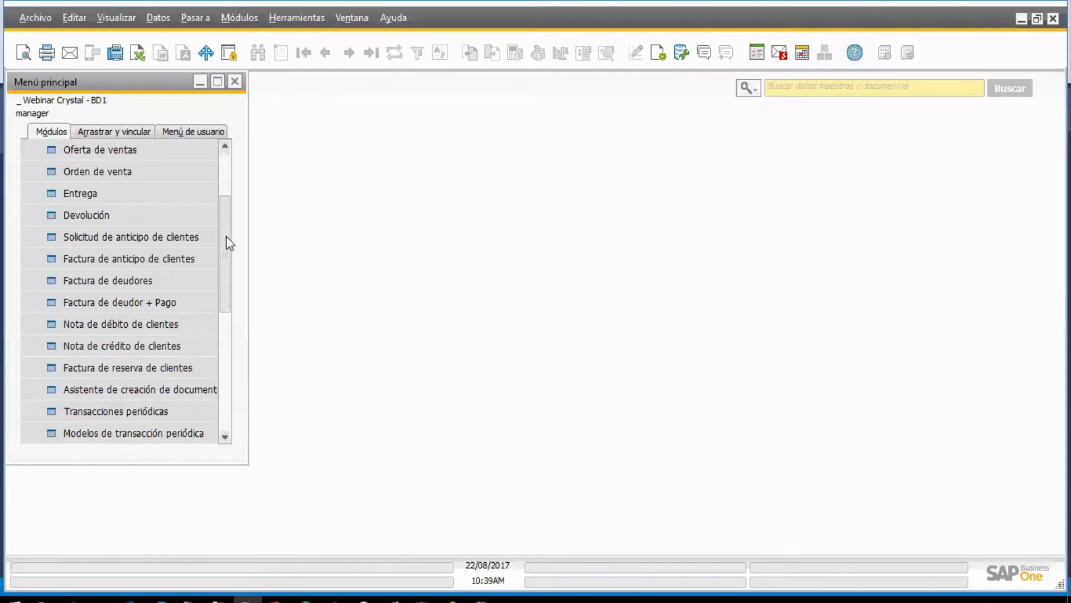
scroll(226, 236, "up", 2)
left_click(117, 215)
scroll(177, 275, "down", 1)
scroll(185, 281, "up", 1)
left_click(85, 215)
left_click(84, 159)
left_click(88, 239)
left_click(106, 258)
scroll(142, 279, "down", 1)
left_click(146, 283)
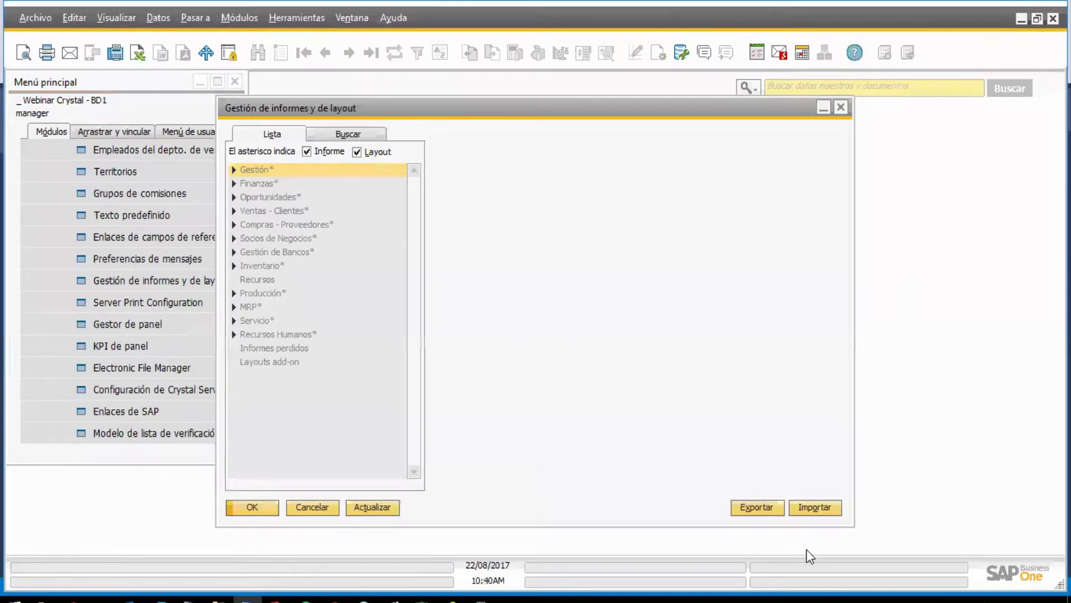
Step: Start the report and layout import wizard and open the file browser in its file selection step
left_click(820, 509)
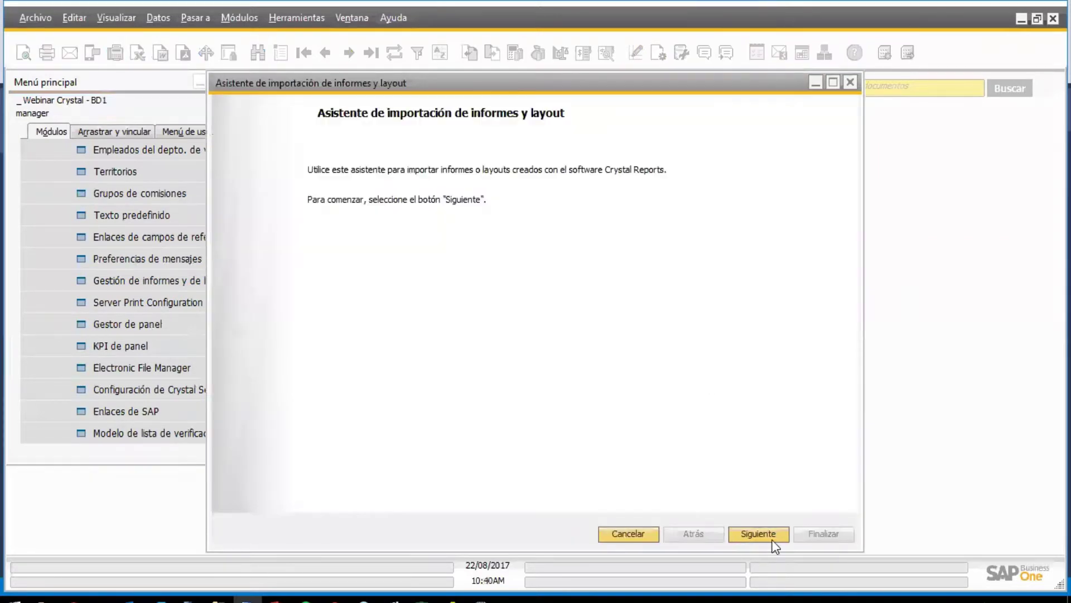
left_click(776, 536)
left_click(585, 217)
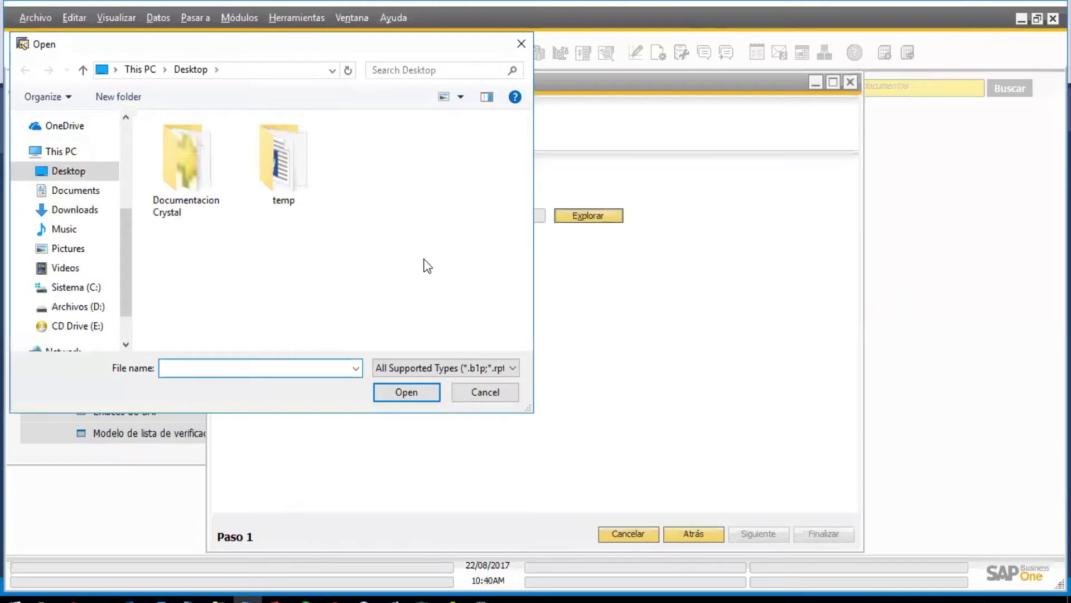
Step: Choose "Informe de Ventas por Vendedor (Final).rpt" from the Informe de Ventas - IGT examples folder of the 04-Crystal Reports en SAP B1 webinar as the import file
left_click(95, 307)
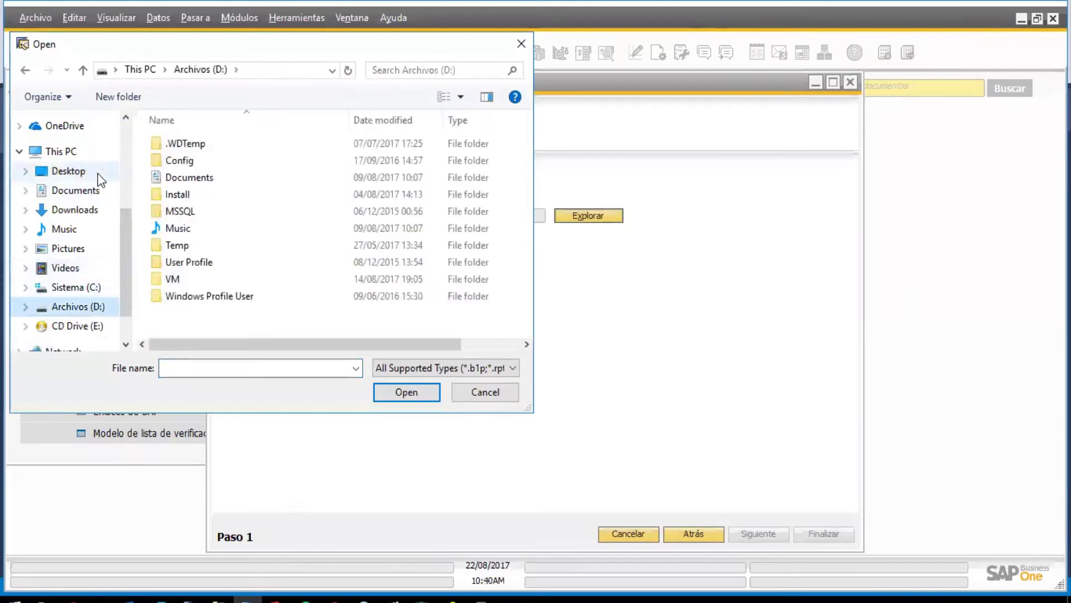
left_click(78, 190)
double_click(194, 194)
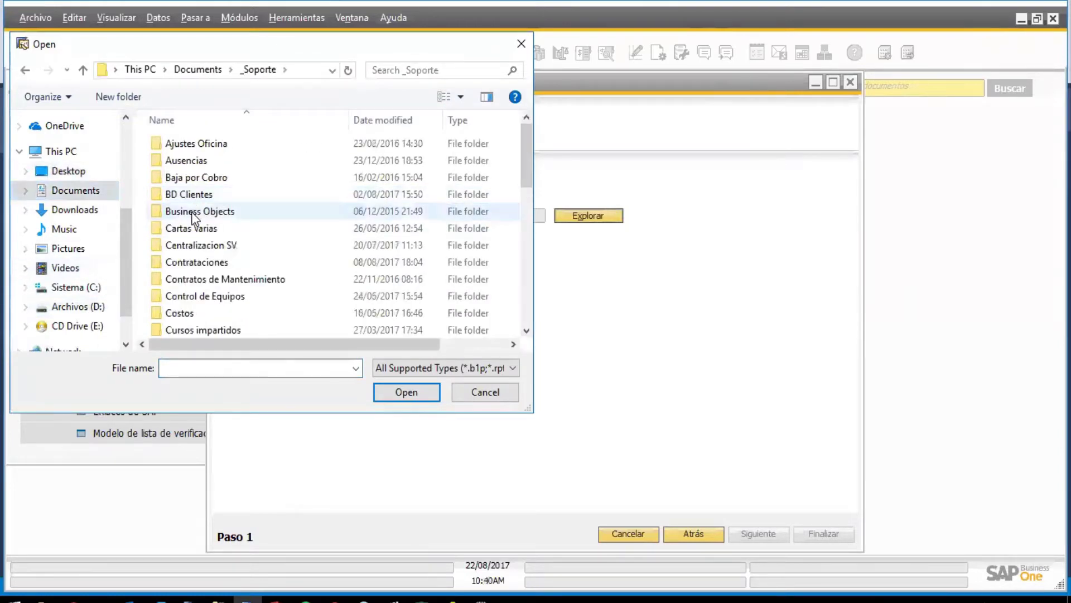
scroll(192, 212, "down", 10)
double_click(185, 328)
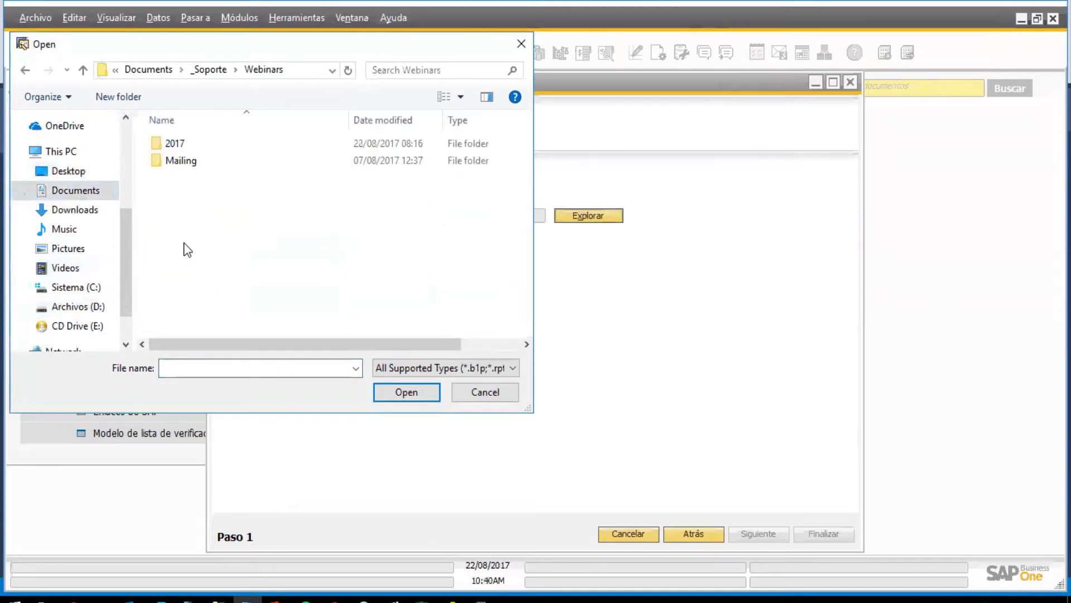
double_click(176, 145)
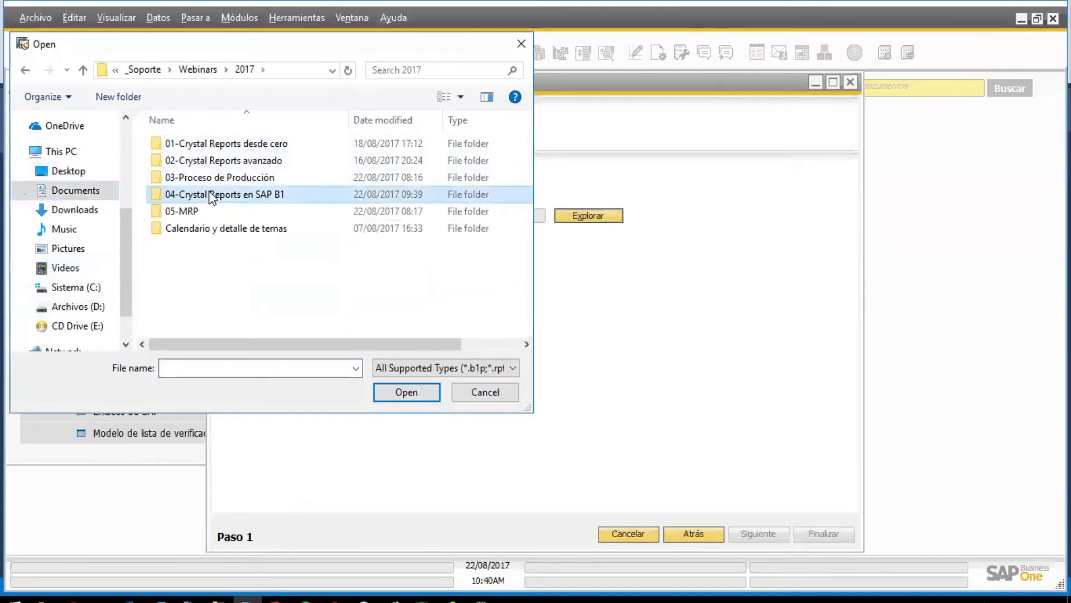
double_click(210, 197)
double_click(206, 148)
double_click(212, 146)
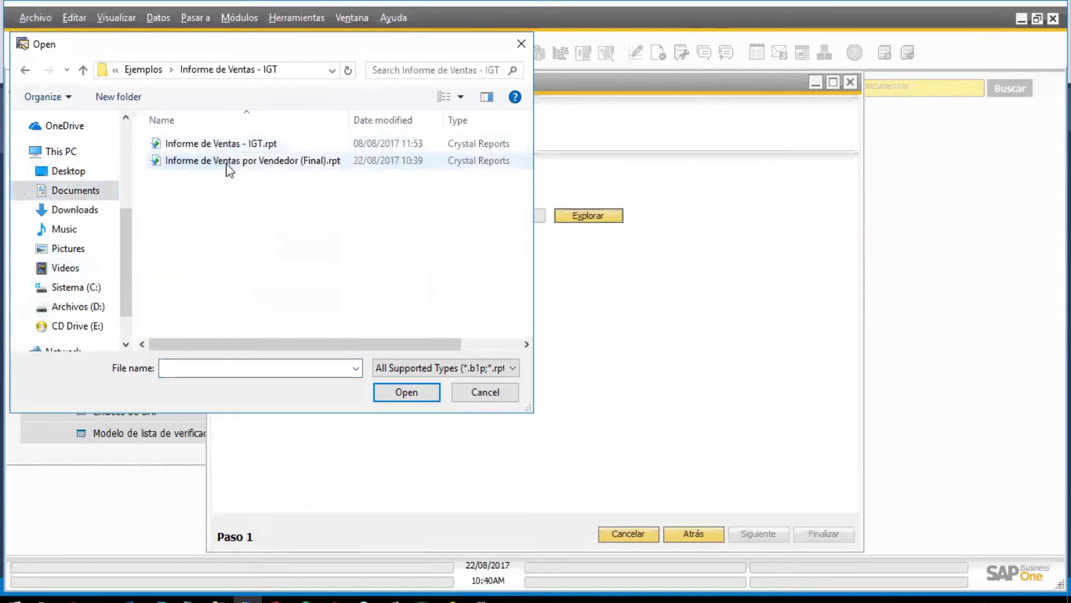
left_click(228, 162)
left_click(388, 391)
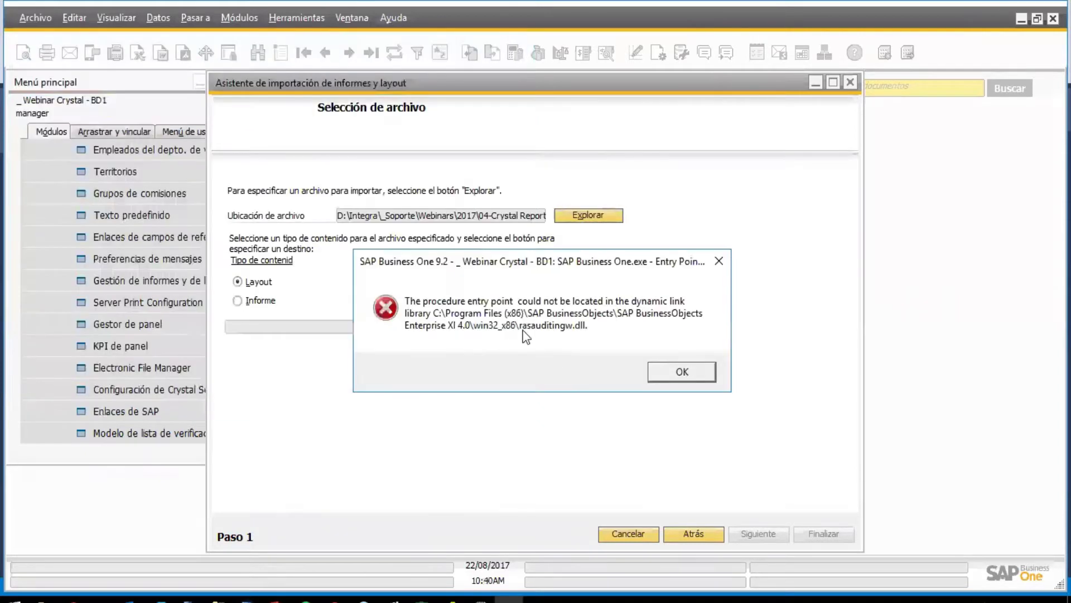
Step: Set the import content type to Informe and choose Informes de Ventas as the report's destination menu
left_click(677, 372)
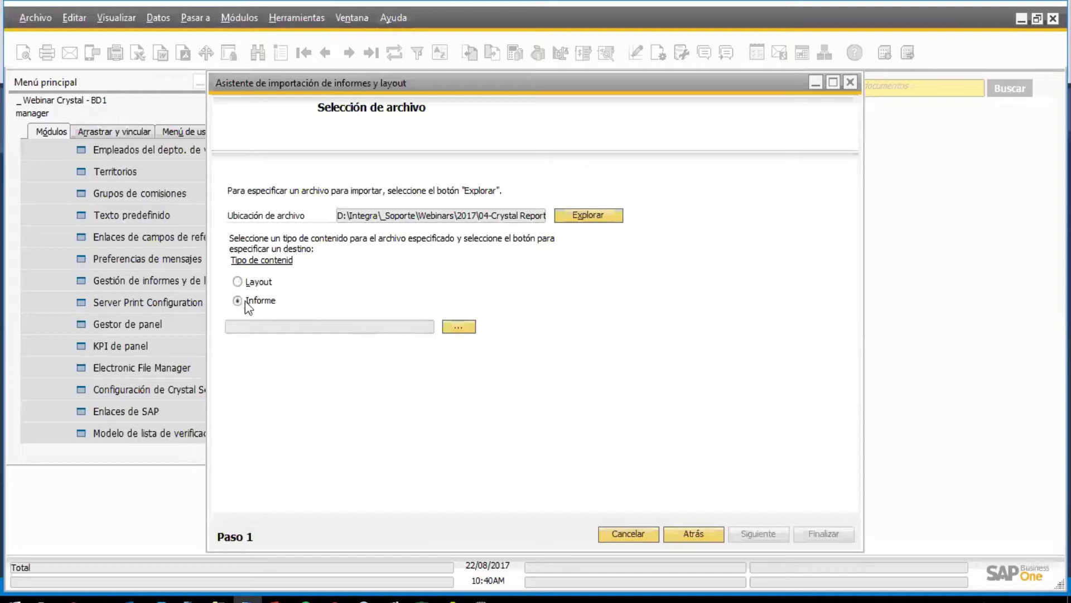
left_click(459, 326)
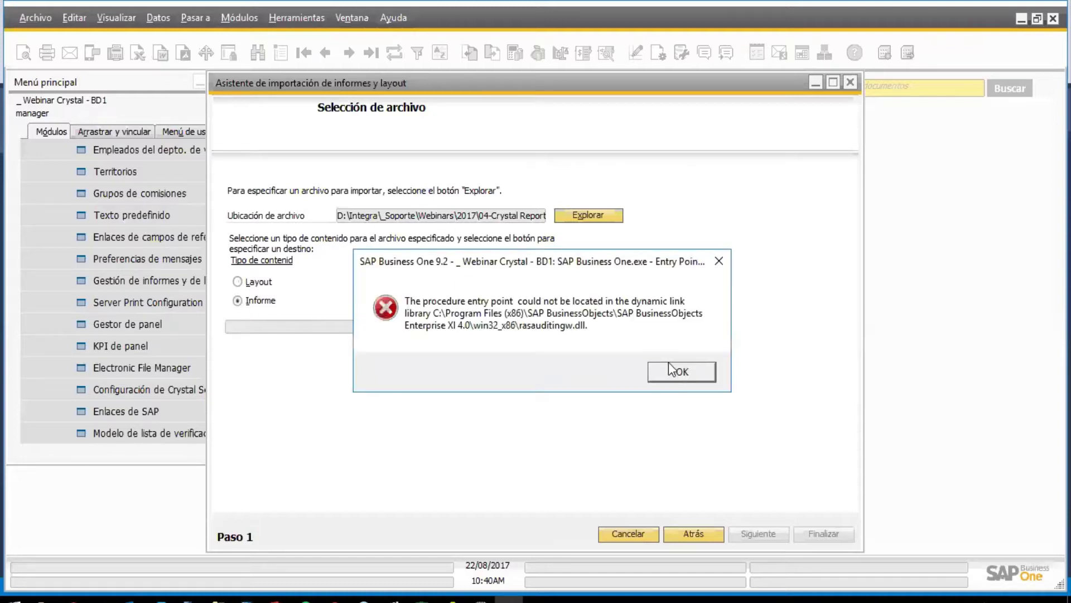
left_click(675, 370)
left_click(427, 240)
left_click(427, 239)
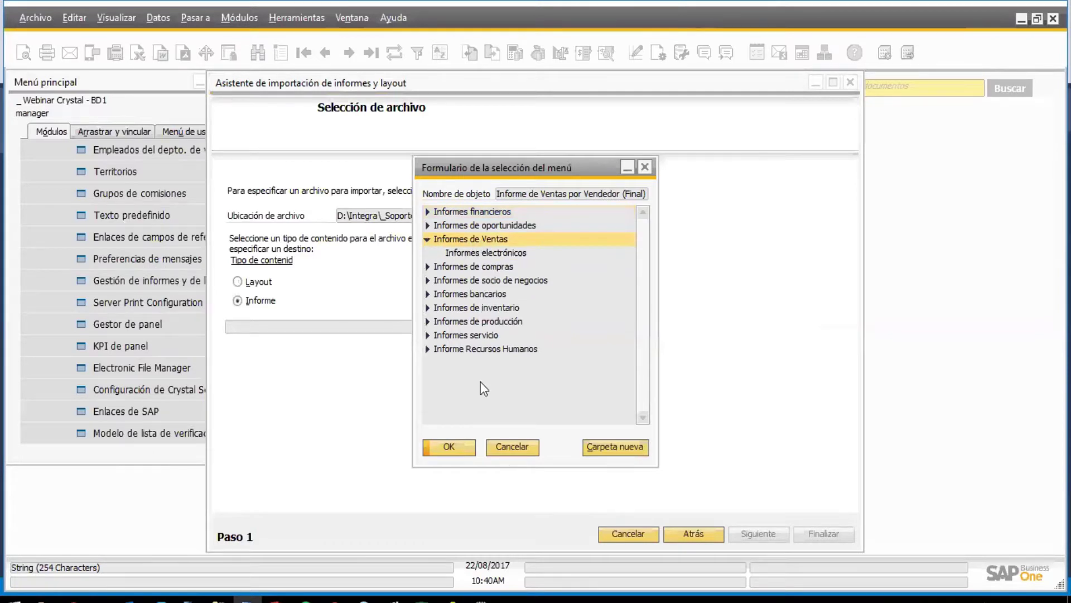
left_click(446, 447)
Step: Finish importing the report, then close the import wizard and Gestión de informes y de layout
left_click(825, 537)
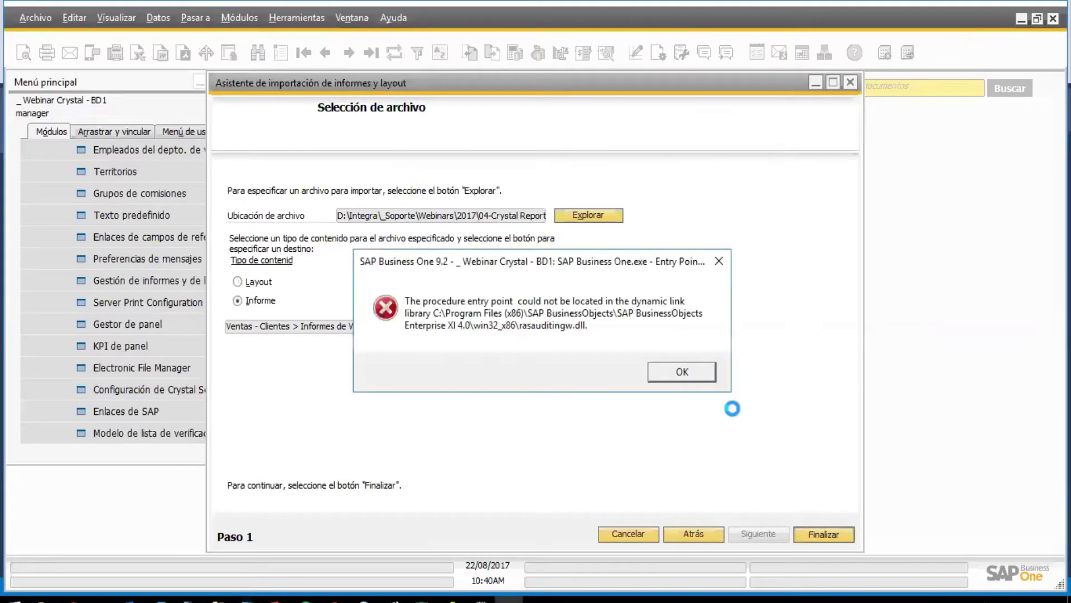
left_click(674, 370)
left_click(674, 370)
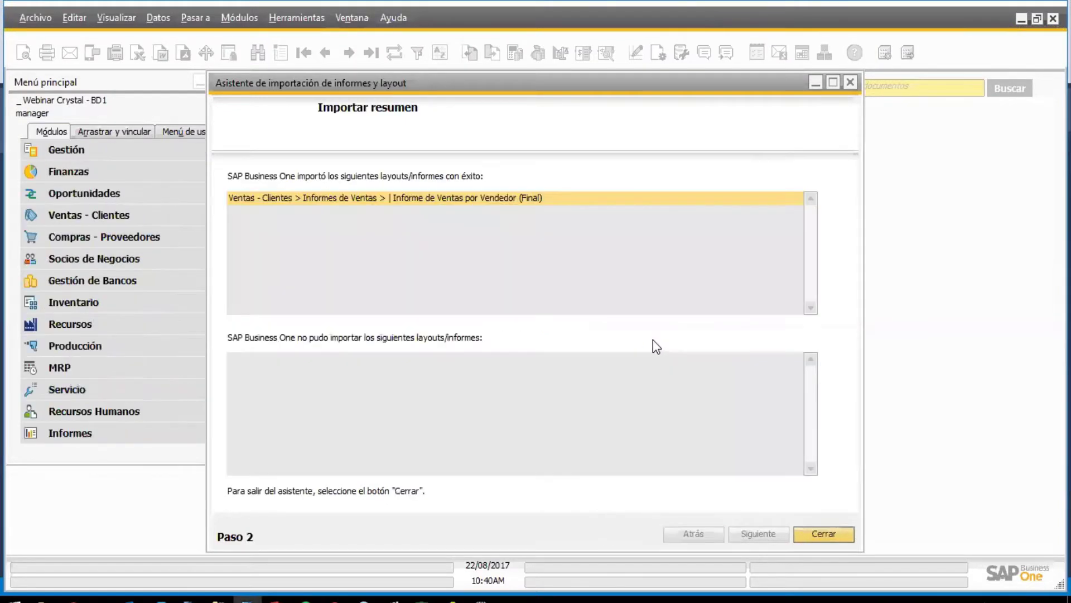
left_click(821, 534)
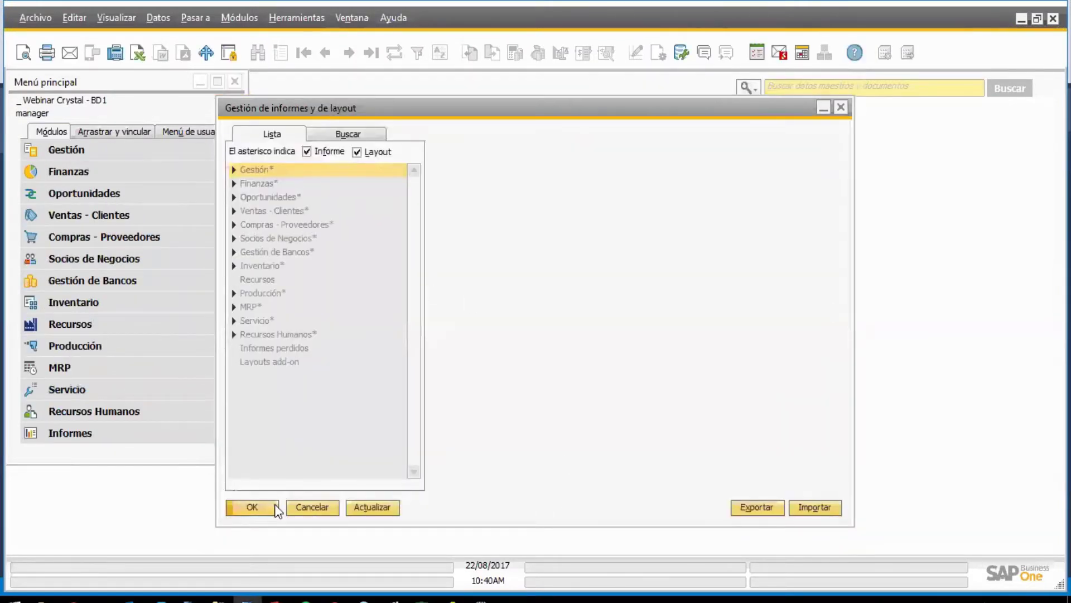
left_click(252, 506)
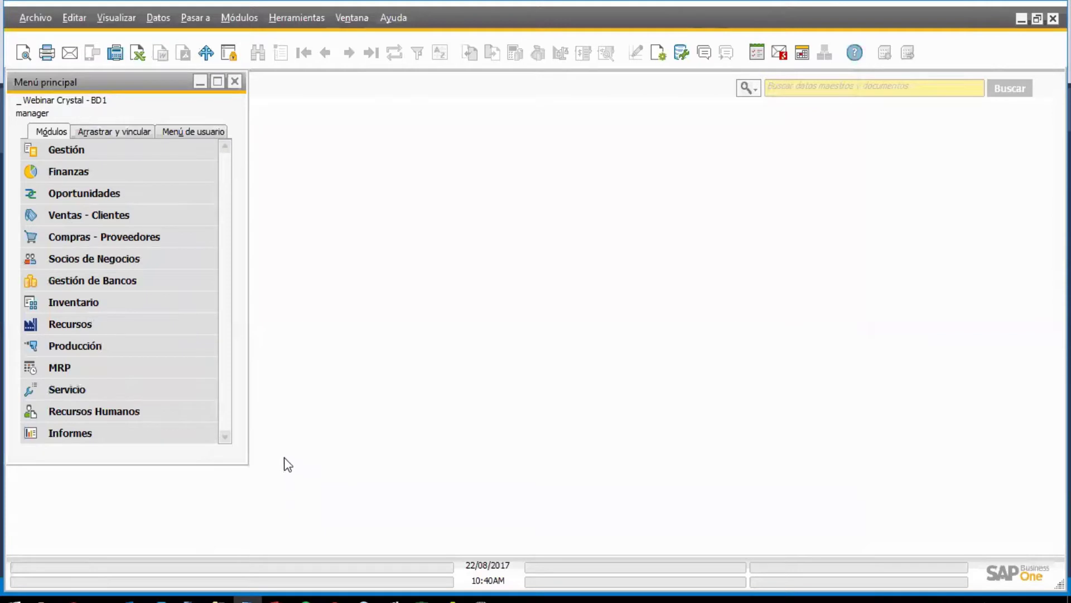
Step: Widen the main menu and open "Informe de Ventas por Vendedor (Final)" from Informes de Ventas under Ventas - Clientes
left_click(105, 217)
scroll(215, 266, "down", 3)
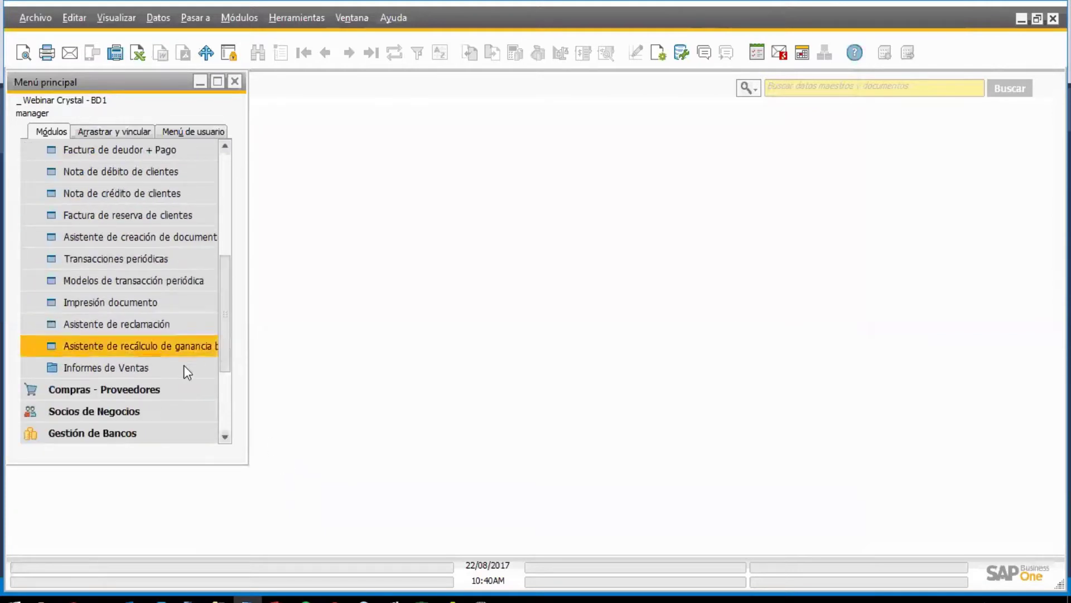
left_click(170, 365)
scroll(186, 373, "down", 2)
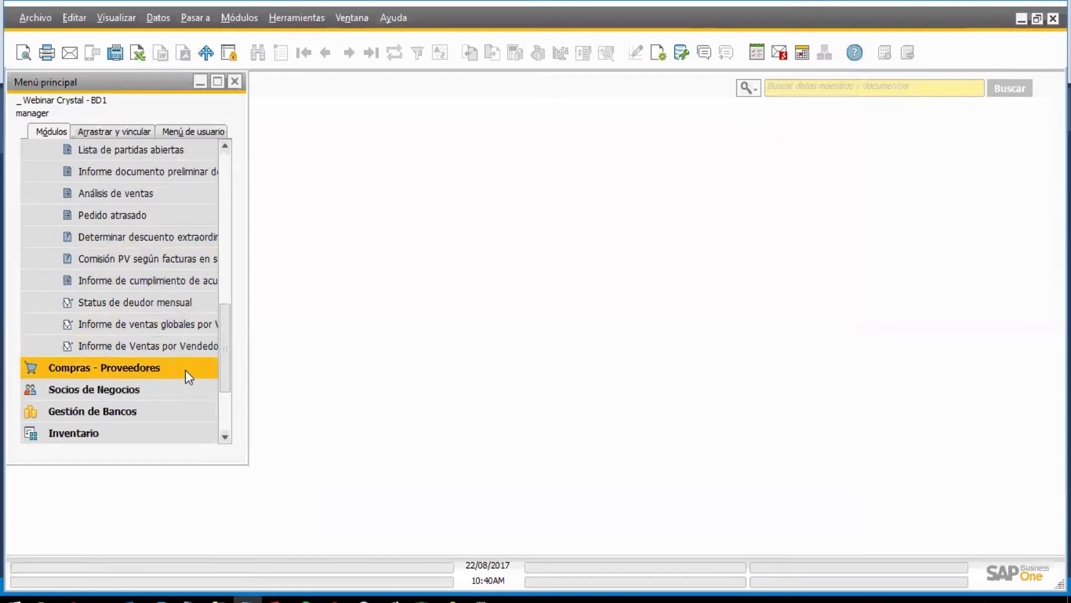
left_click_drag(248, 343, 391, 343)
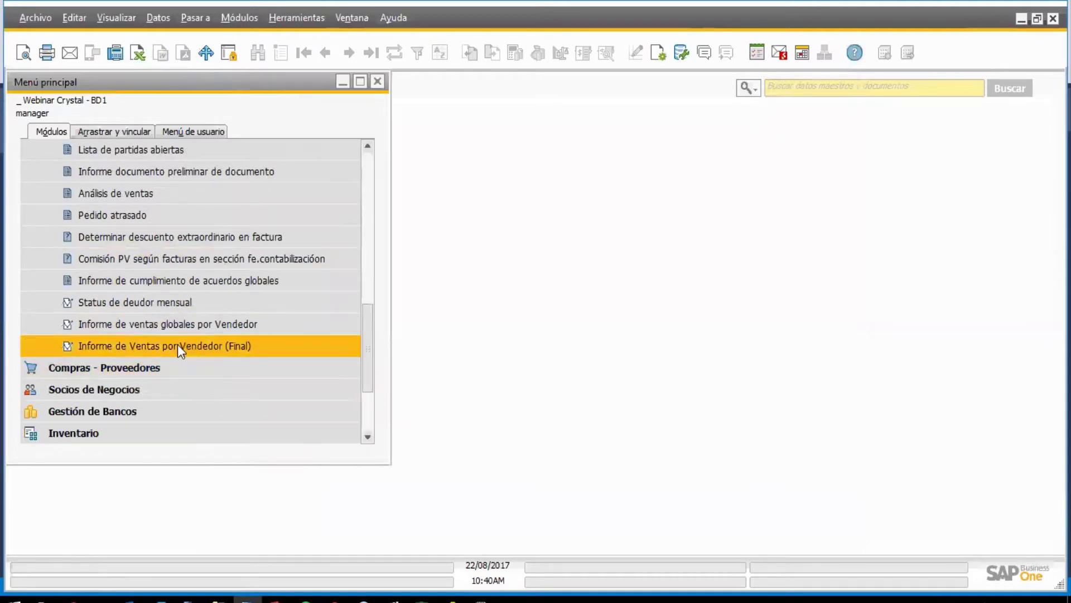
left_click(195, 346)
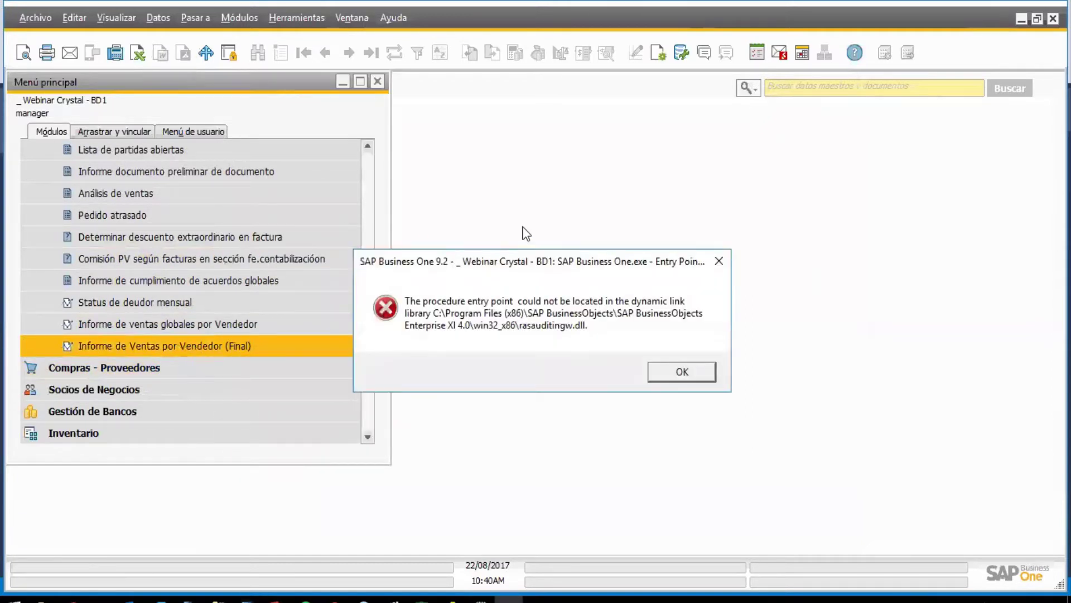
left_click(666, 380)
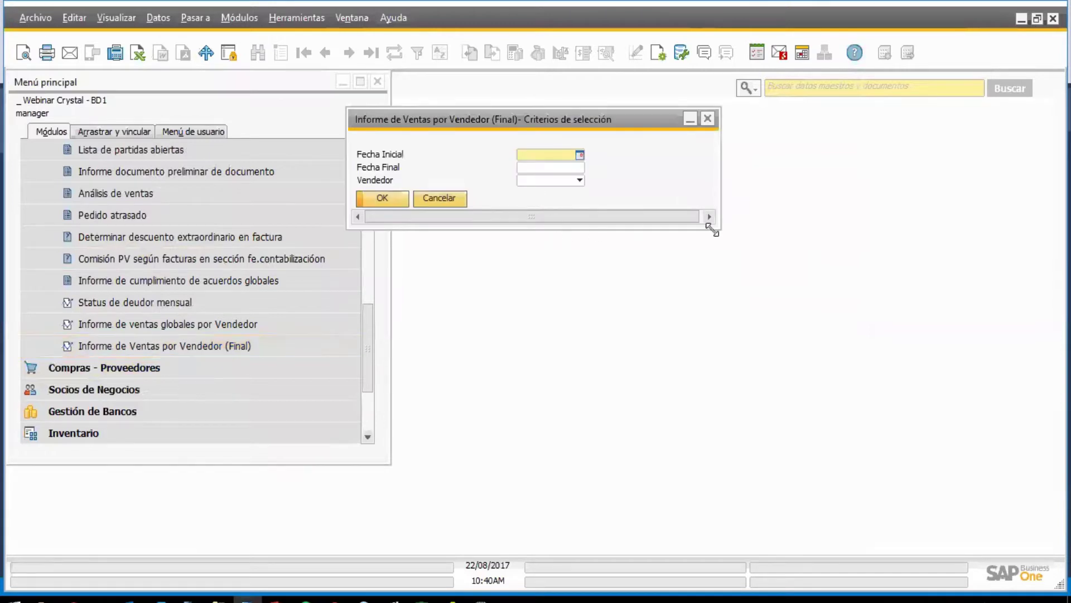
Step: Run the report with Fecha Inicial 01/01/2017, Fecha Final 22/08/2017 and Vendedor set to Todos (-100)
left_click_drag(713, 229, 719, 249)
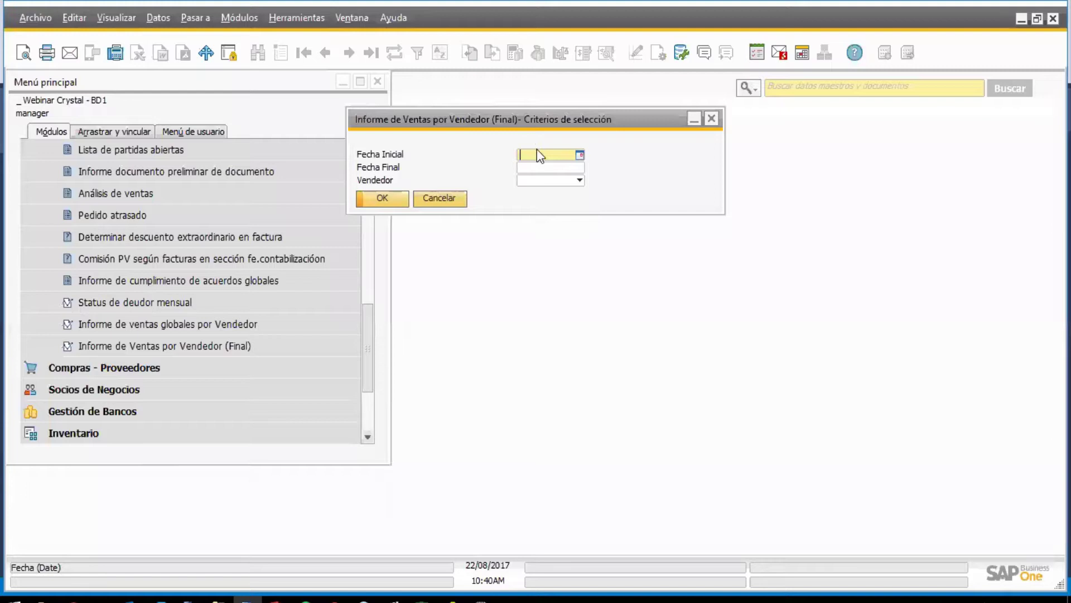
type("0101")
key("Tab")
type("a")
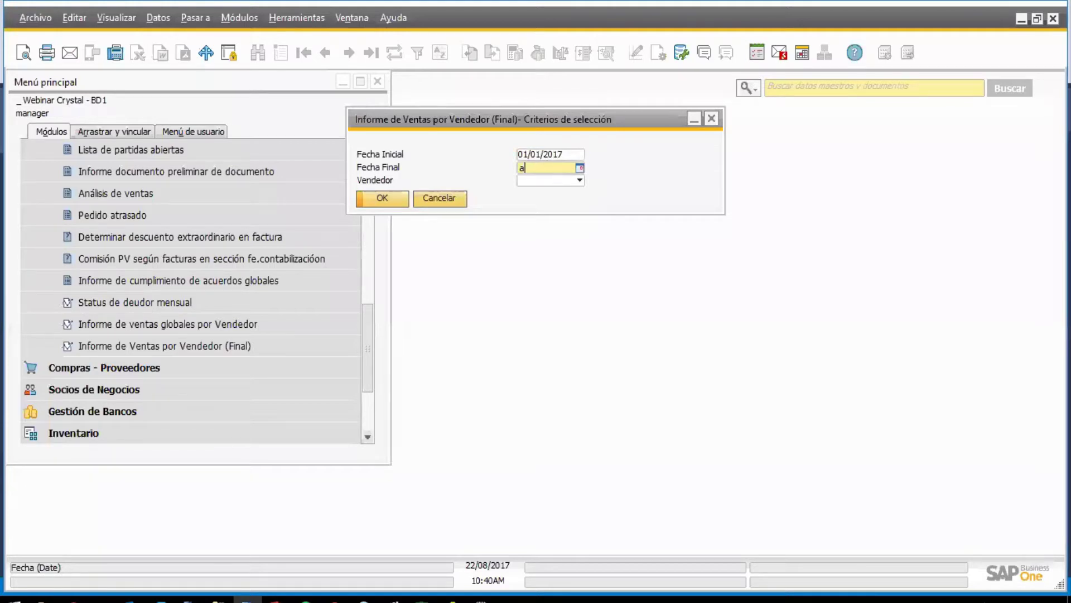
key("Tab")
left_click(580, 180)
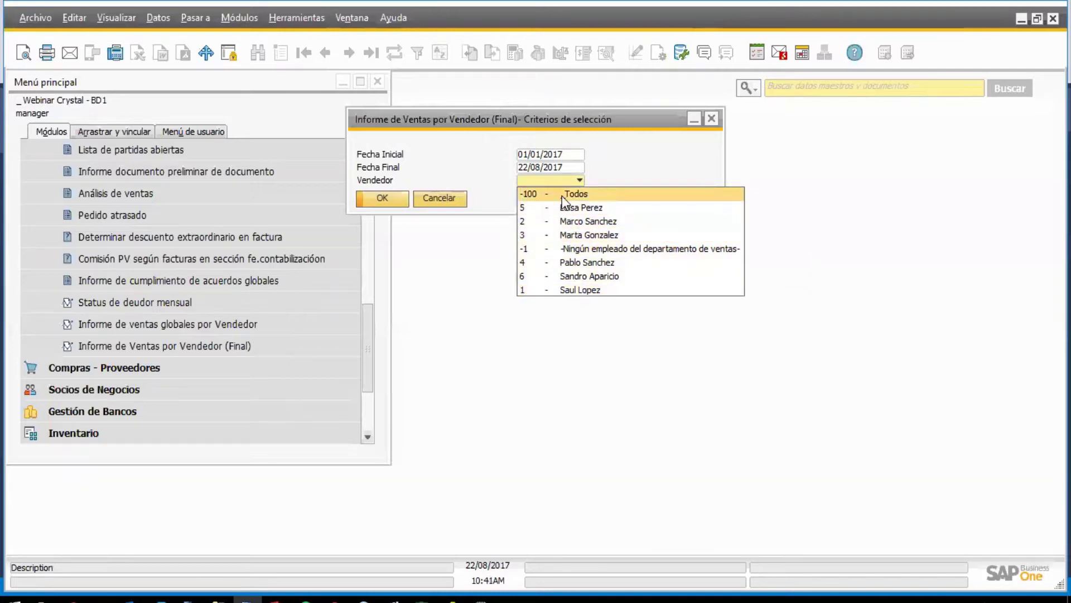
left_click(562, 195)
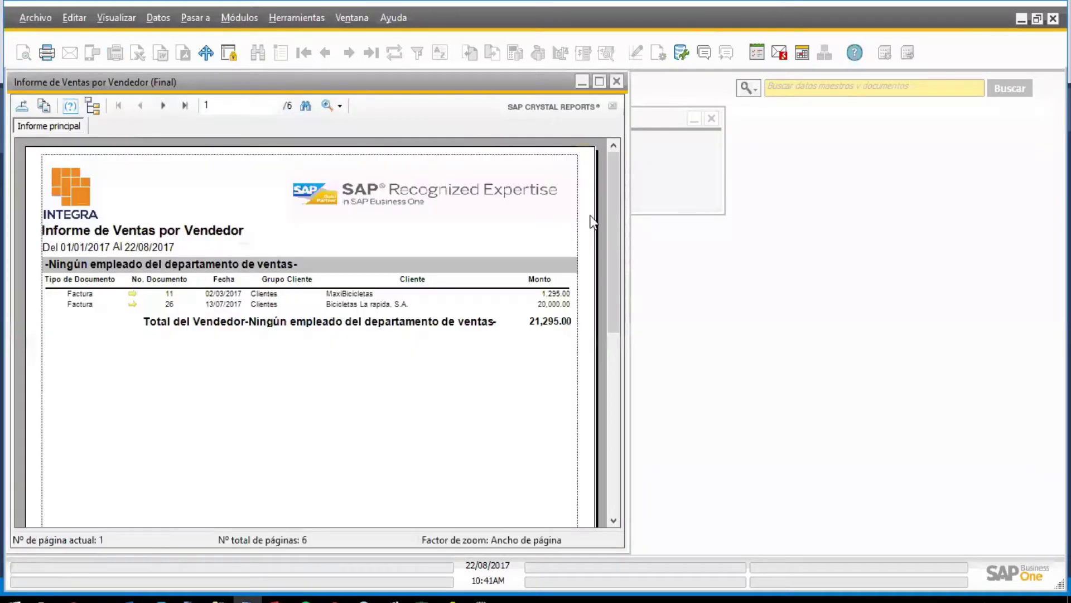
Step: Maximize the report window and set its display to a custom zoom factor of 110%
left_click(599, 81)
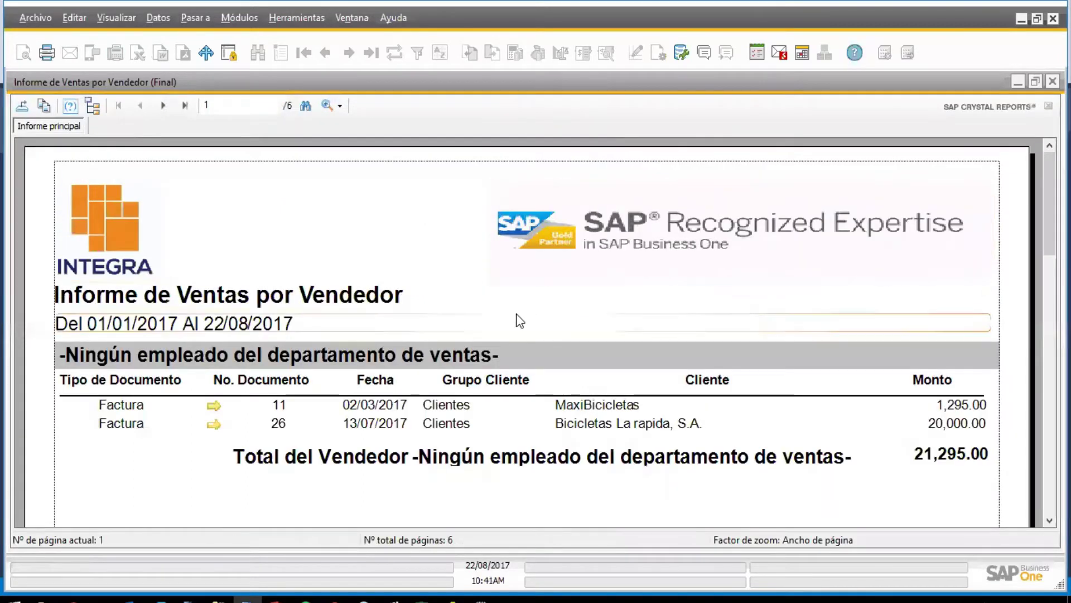
scroll(595, 273, "down", 3)
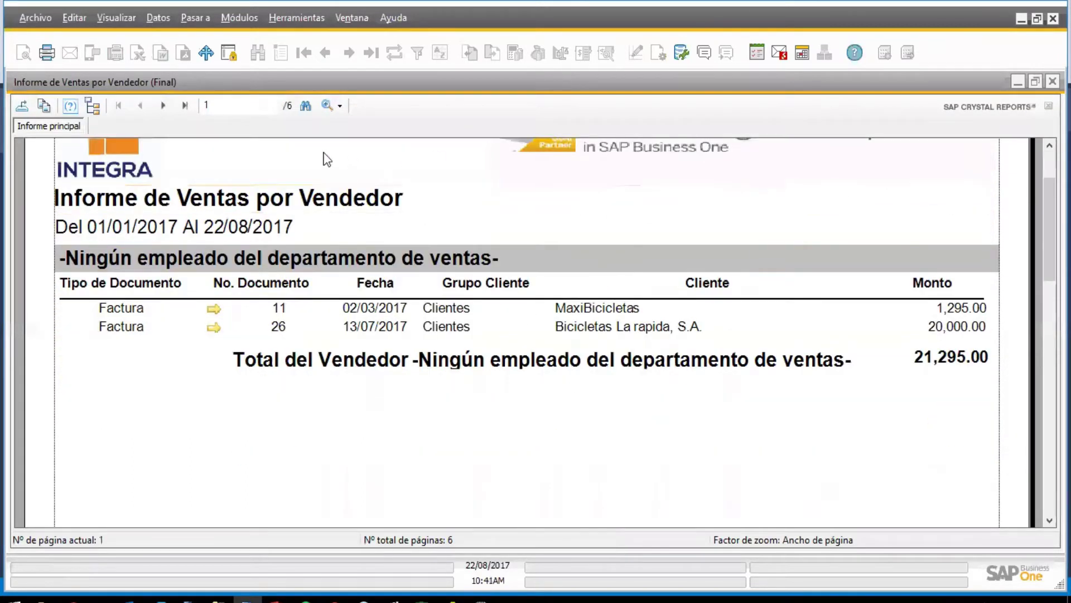
left_click(335, 108)
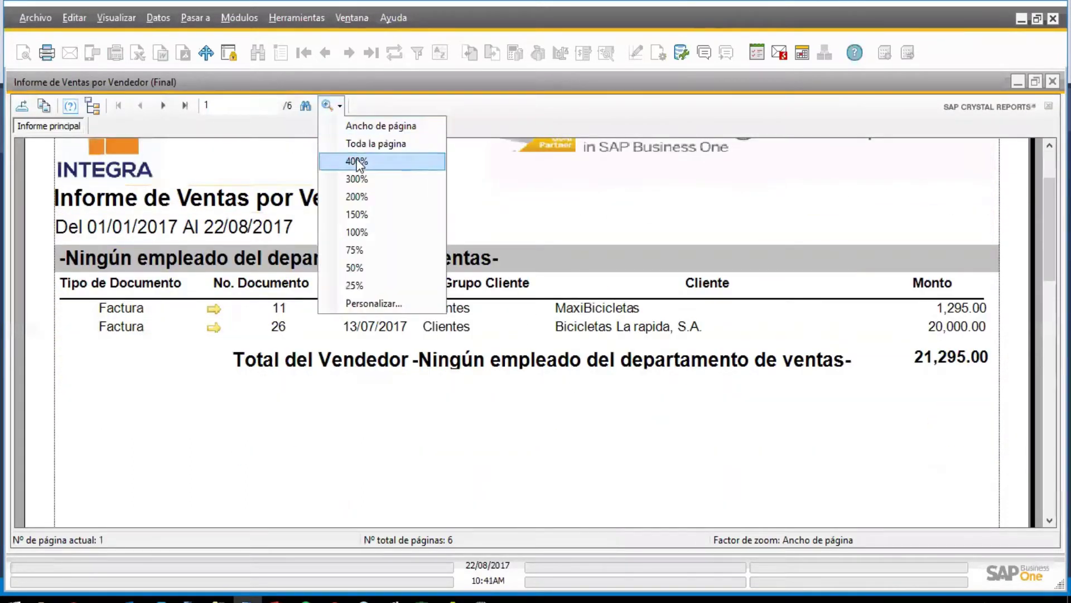
left_click(360, 232)
scroll(608, 333, "up", 3)
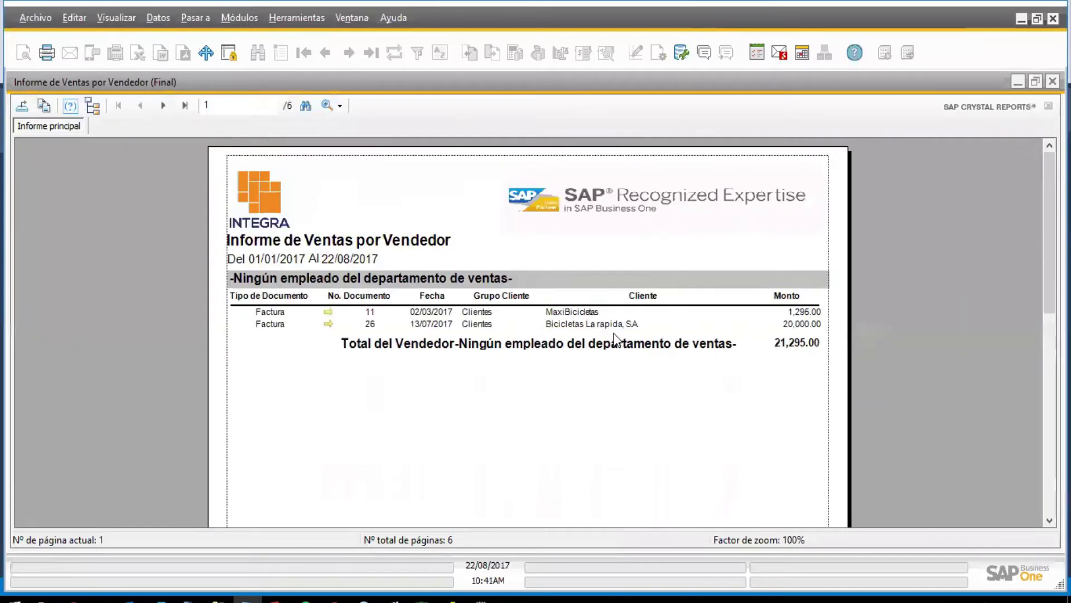
left_click(341, 107)
left_click(461, 115)
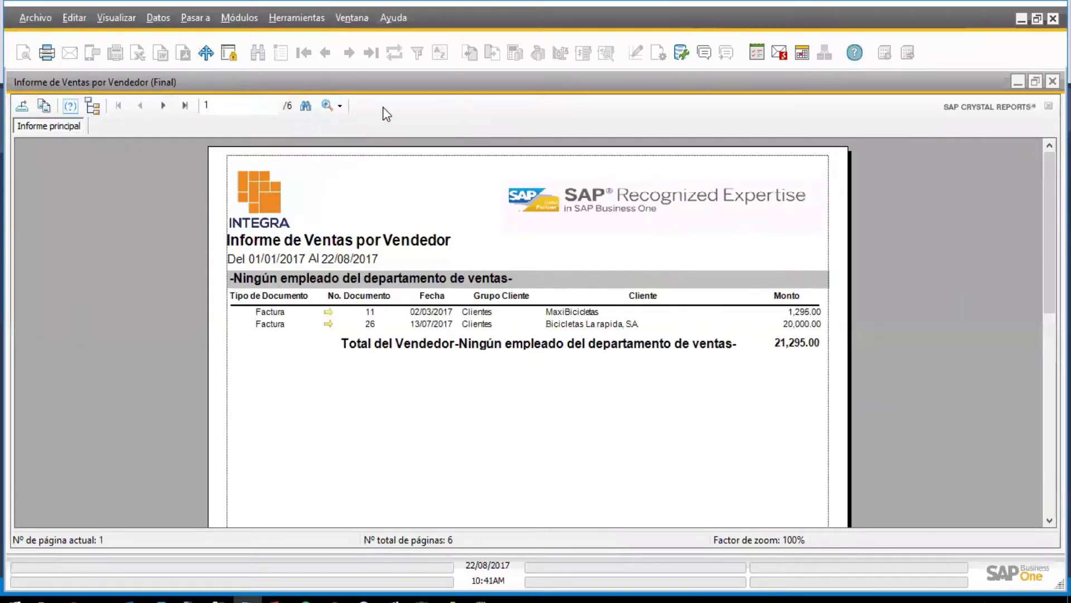
left_click(337, 108)
left_click(371, 303)
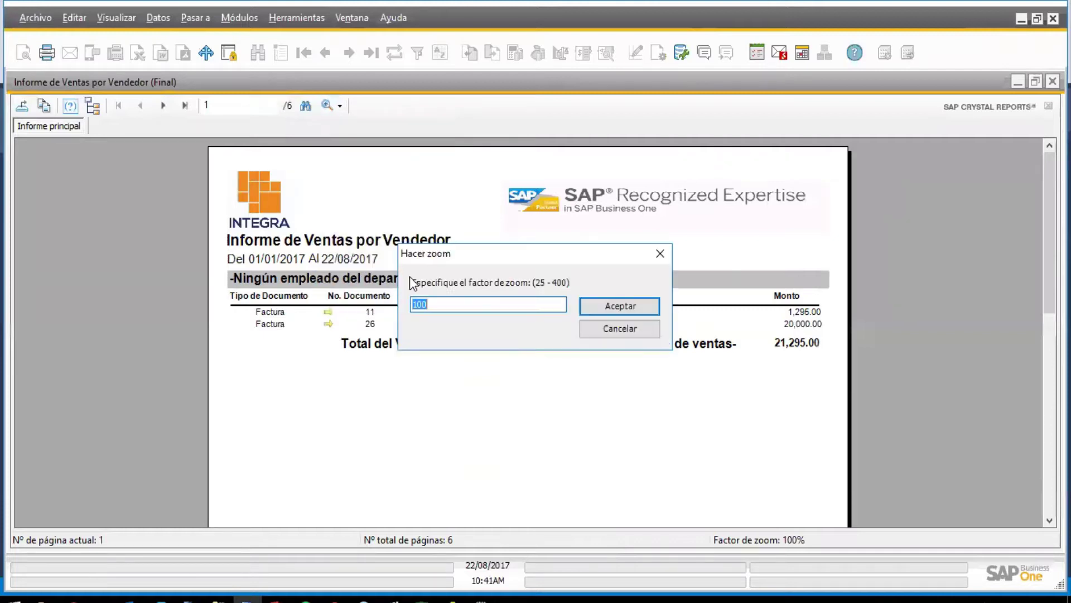
type("110")
key("Return")
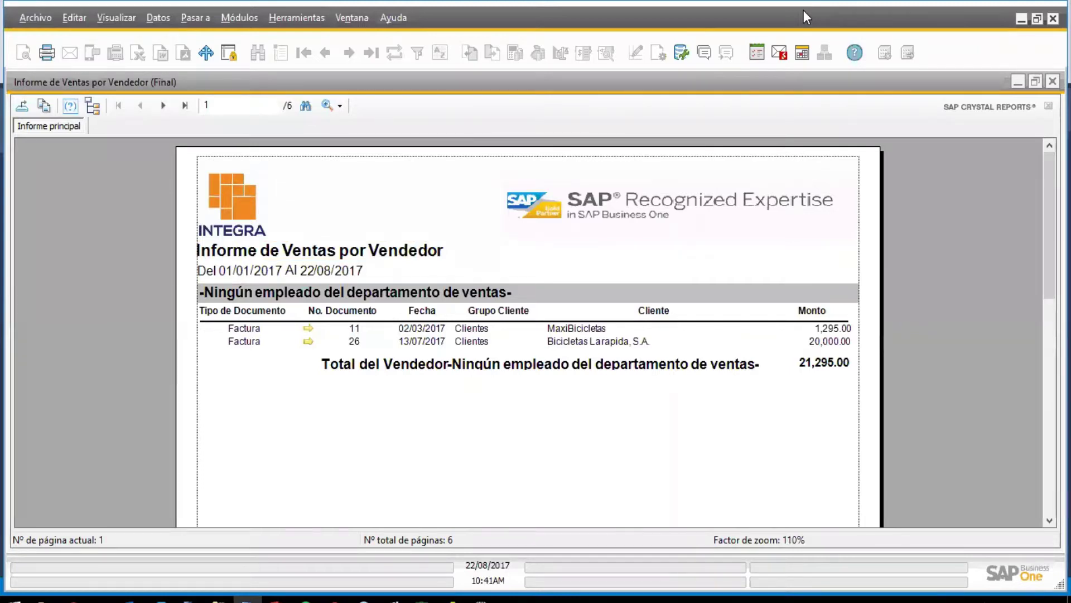
Step: Examine the document type, link arrow, document number, date, customer group and customer columns of the invoice rows
left_click(244, 328)
left_click(299, 326)
left_click(349, 341)
left_click(419, 337)
left_click(471, 337)
left_click(574, 332)
left_click(245, 329)
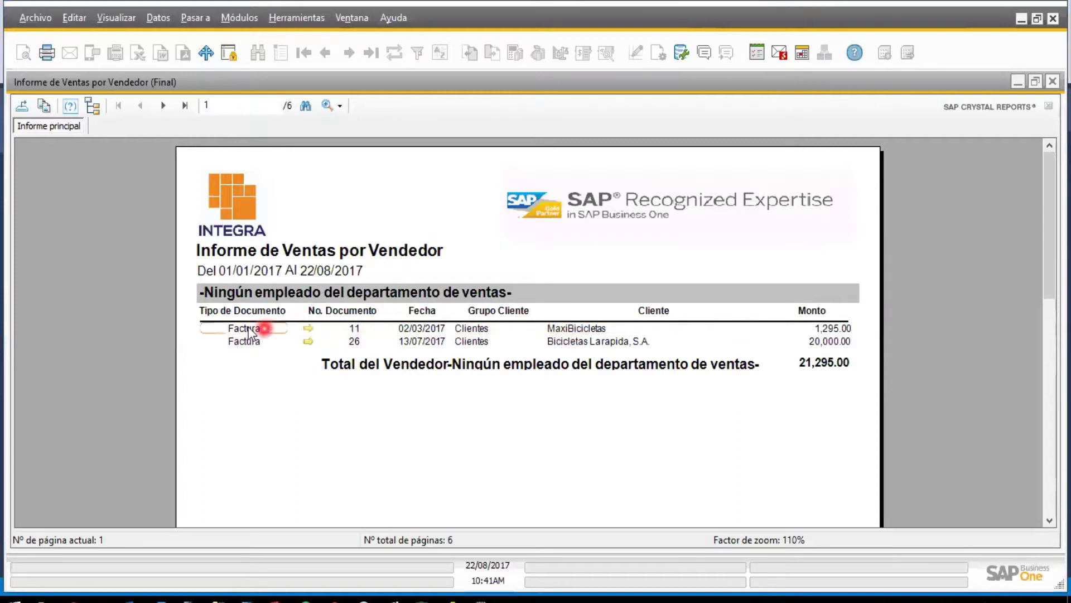
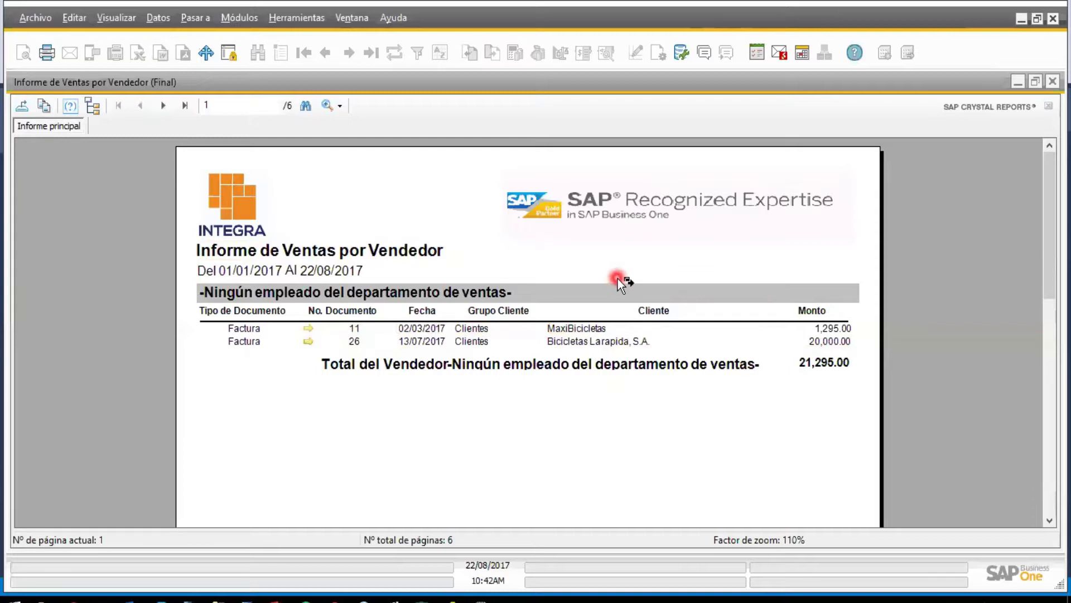
Step: Open the linked invoices 11 and 26 from the report's first page, closing each one after viewing it
left_click(312, 331)
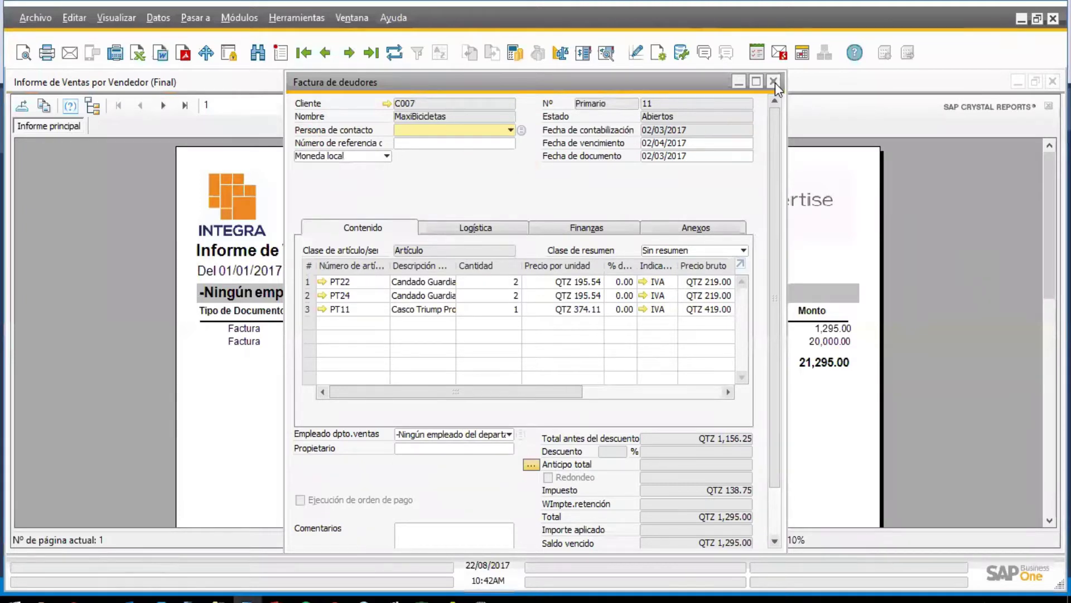
left_click_drag(618, 81, 670, 69)
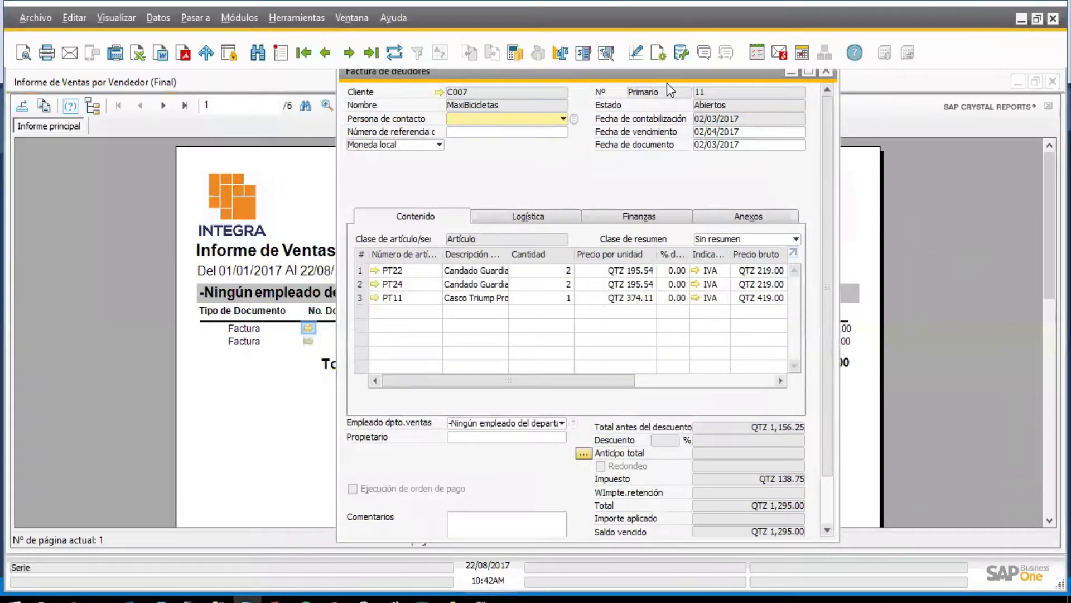
left_click(827, 72)
left_click(307, 340)
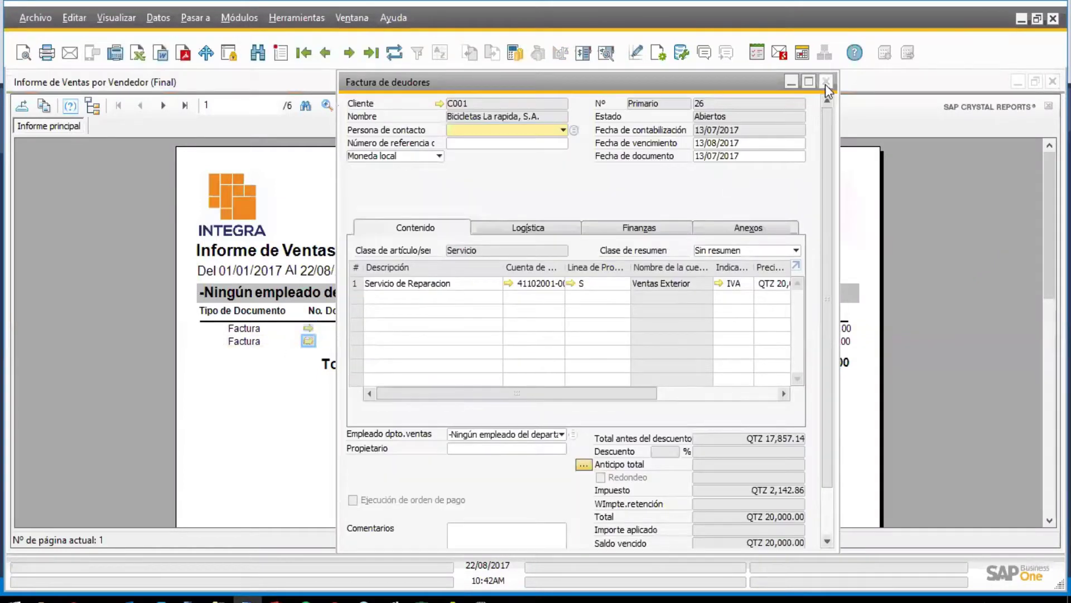
left_click(827, 82)
Step: Open the business partner master data for MaxiBicicletas and Bicicletas La rapida, S.A. from the report, closing each record
left_click(572, 327)
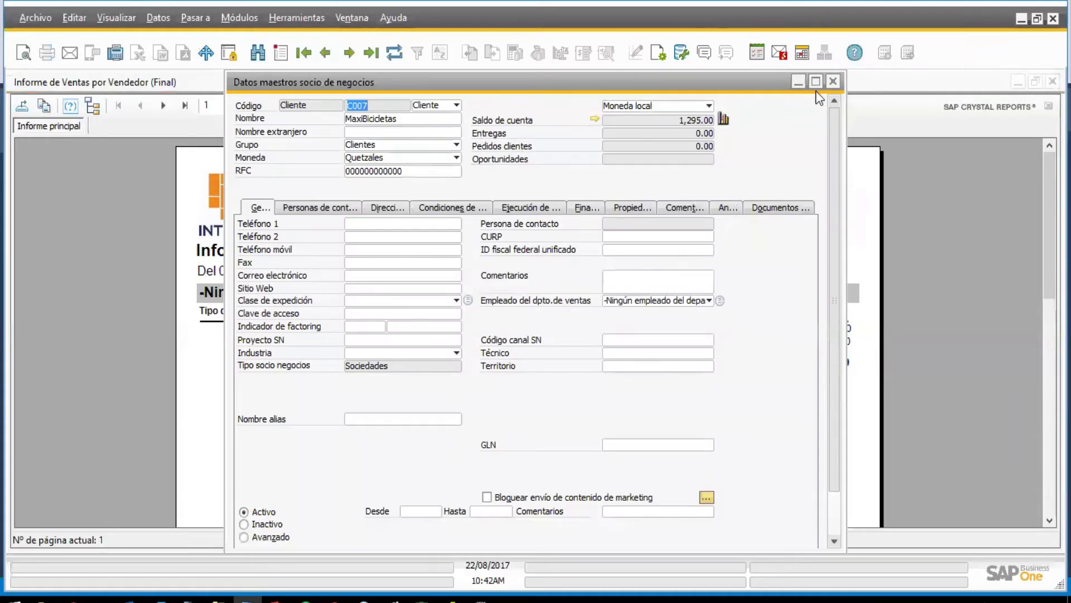
left_click(828, 82)
left_click(592, 342)
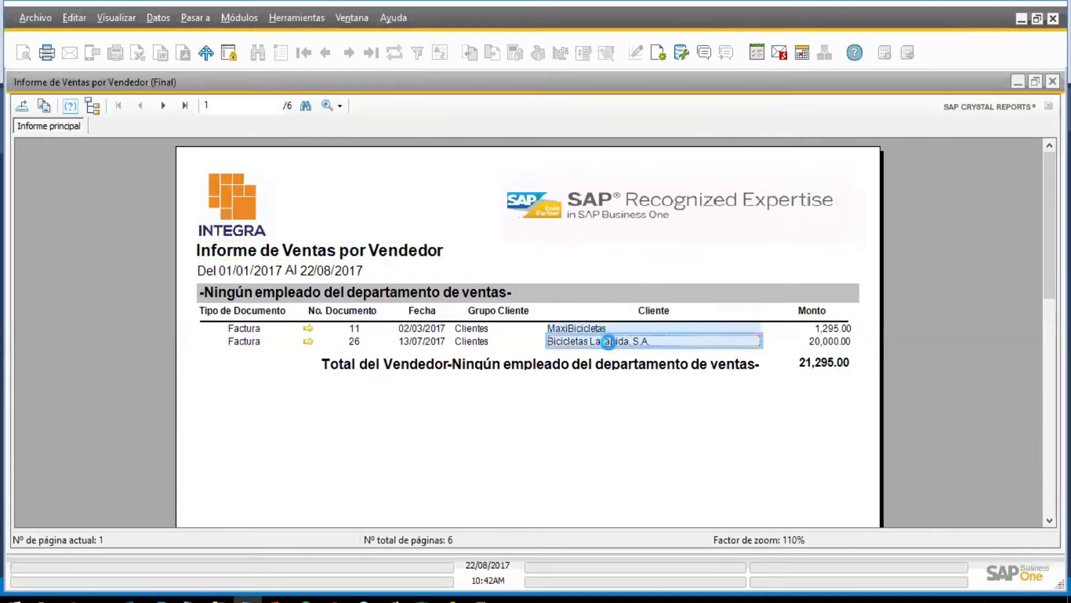
left_click(833, 82)
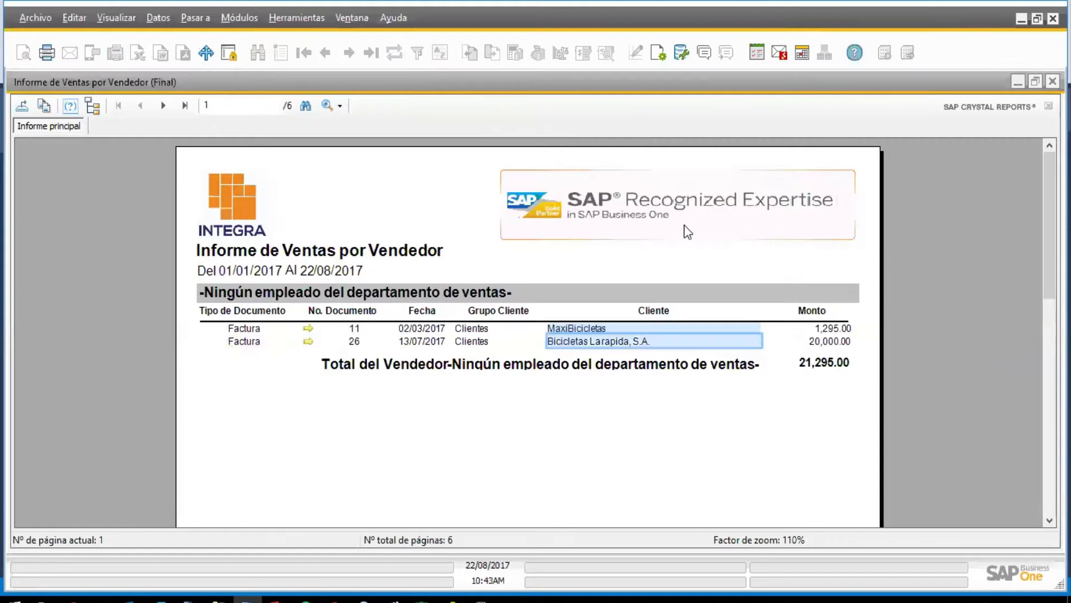
Step: Page through the salesperson sections up to page 6 of the report
left_click(164, 106)
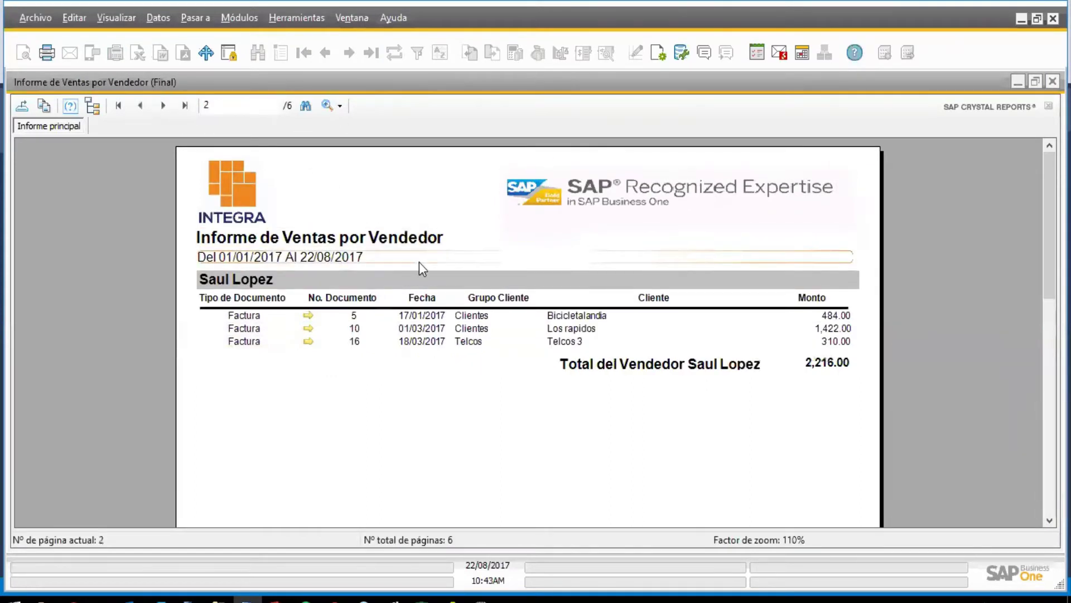
left_click(163, 105)
left_click(163, 105)
left_click(164, 106)
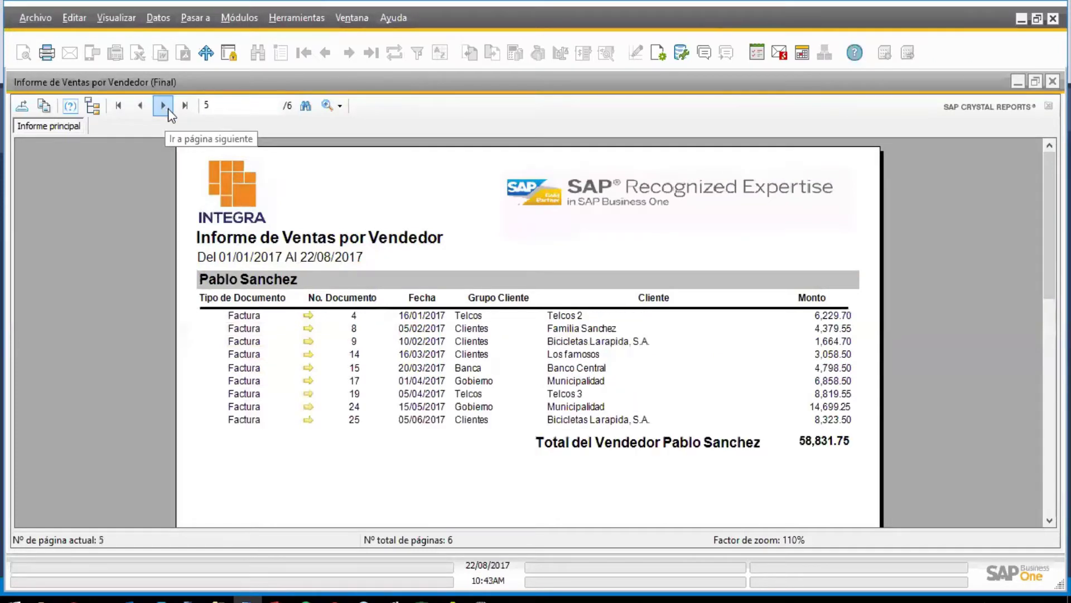
left_click(163, 106)
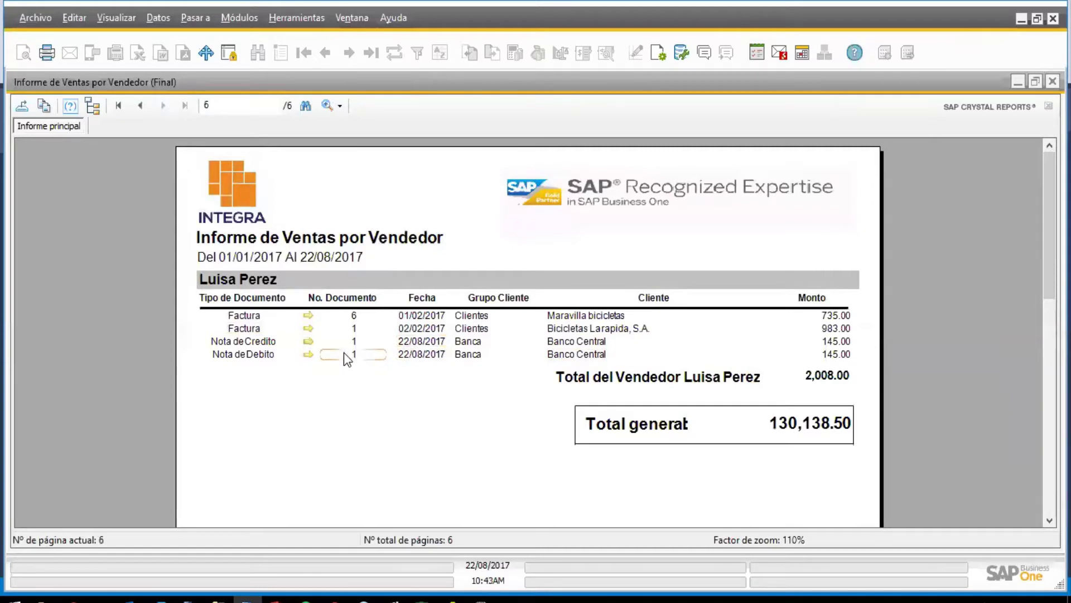
Step: Open the linked invoices 6 and 1, the credit note and the debit note from the report's last page, closing each after viewing
left_click(308, 315)
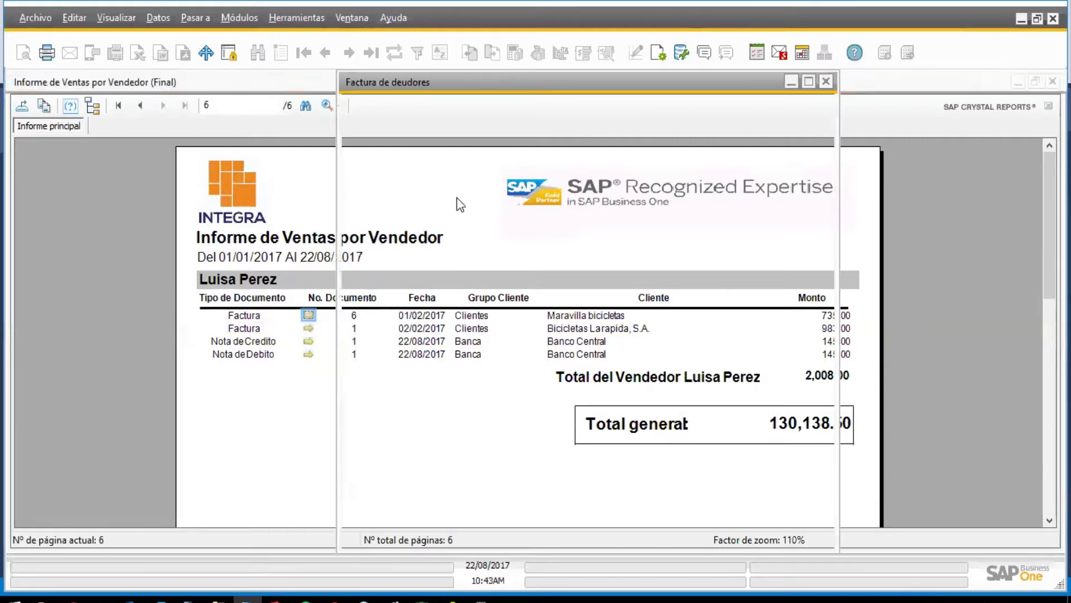
left_click(827, 83)
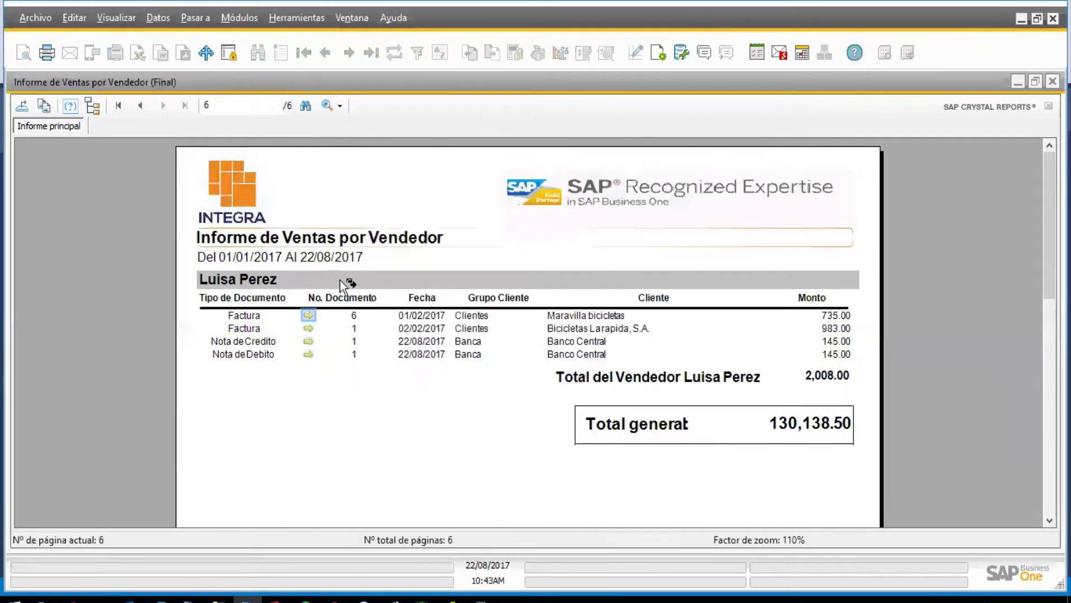
left_click(308, 328)
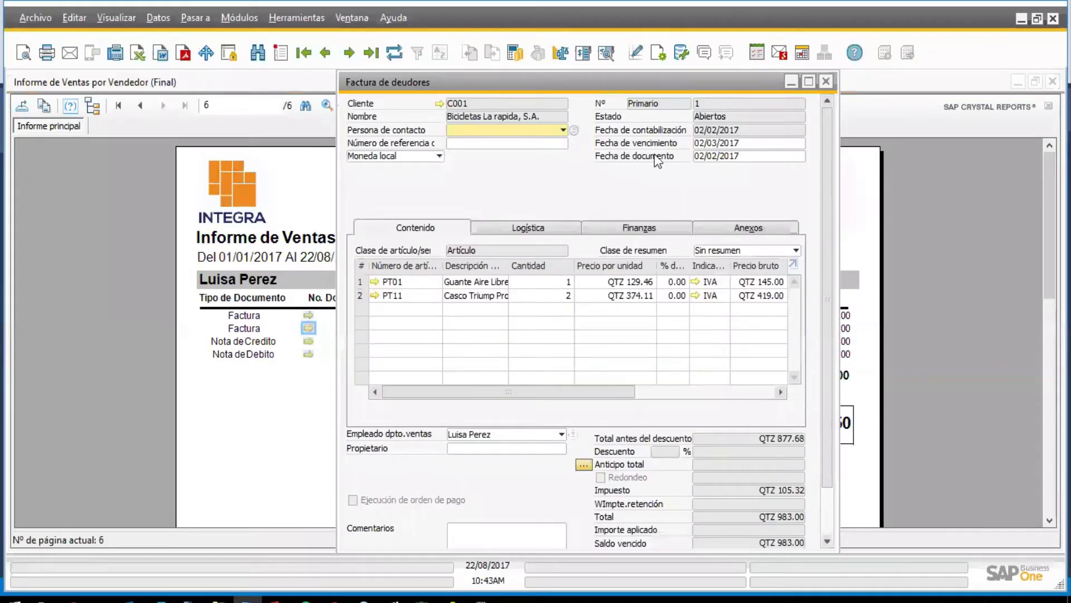
left_click(831, 83)
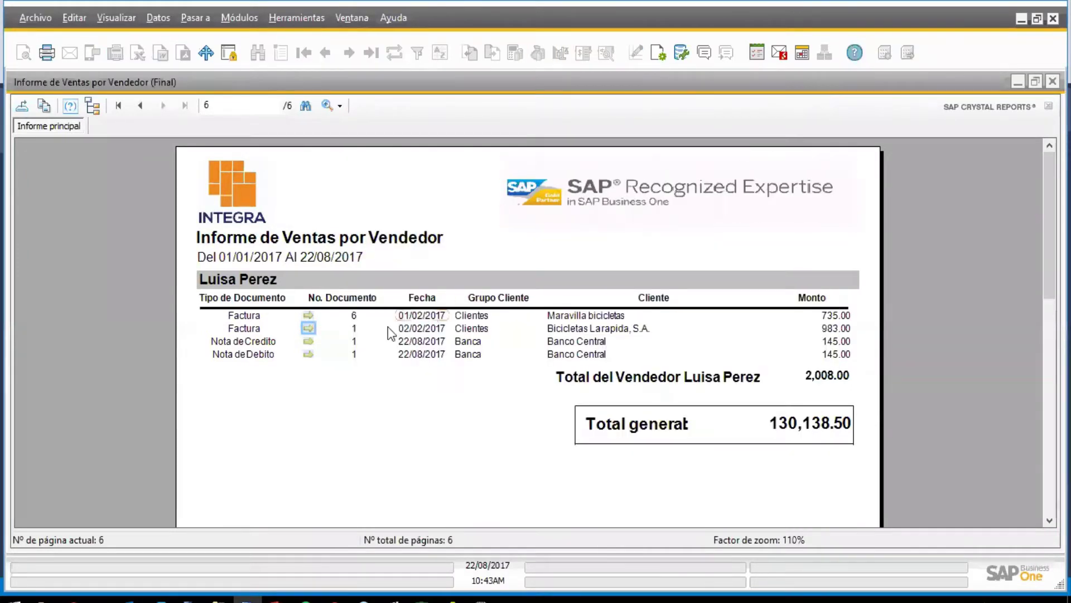
left_click(309, 341)
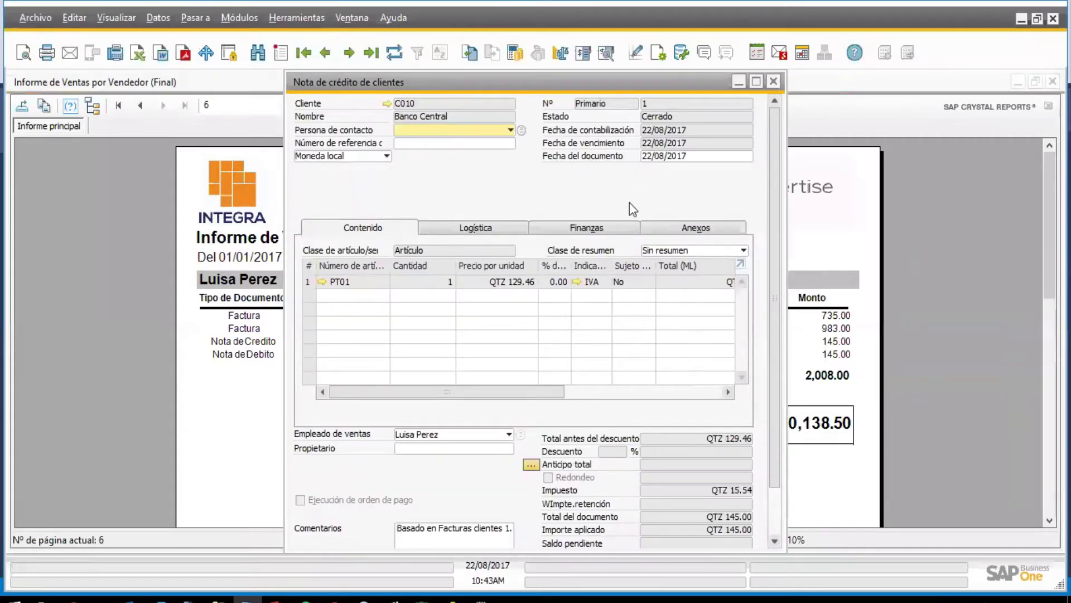
left_click(773, 82)
left_click(308, 354)
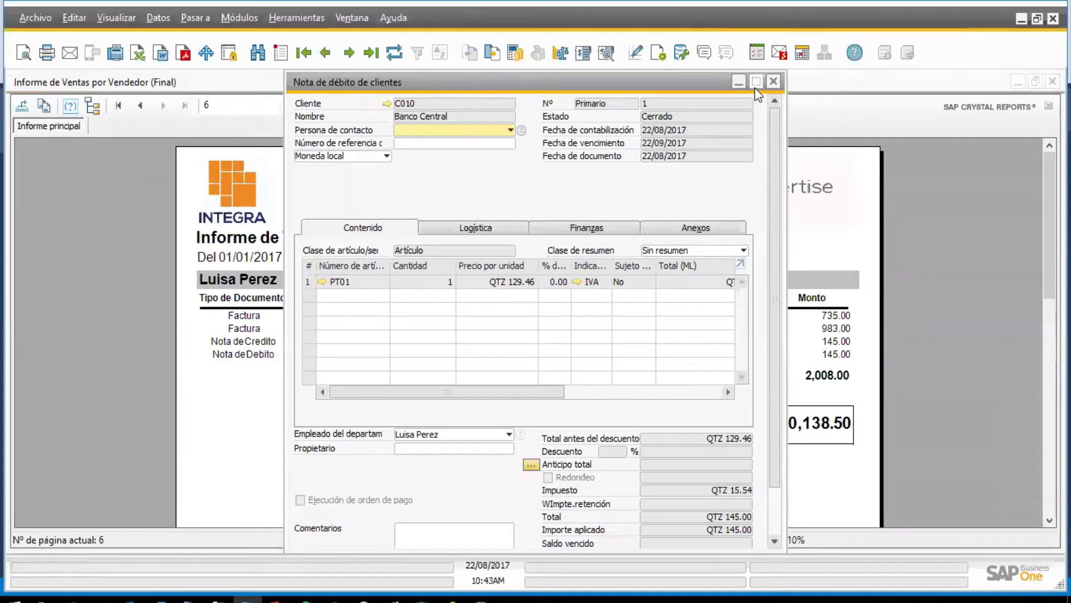
left_click(774, 82)
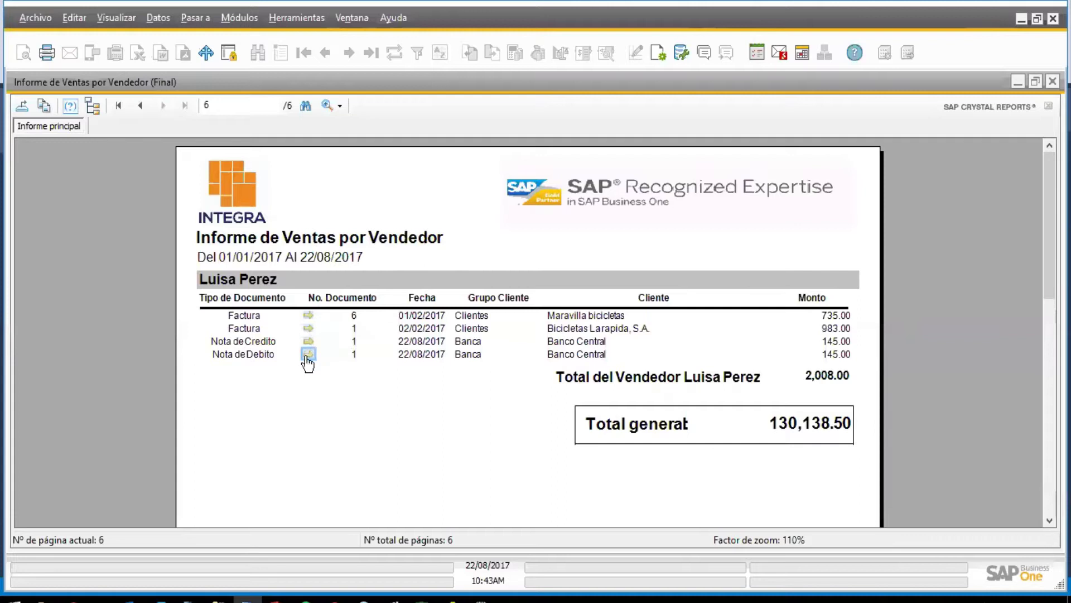
Step: Reopen invoice 1, the credit note and the debit note, and open the Banco Central customer record, closing each one after viewing
left_click(308, 328)
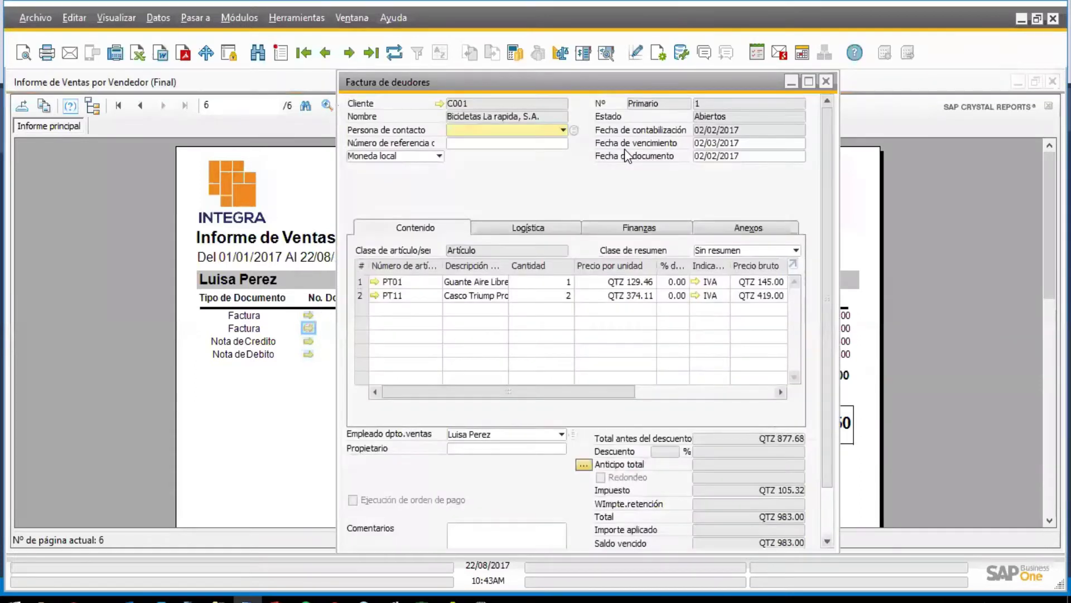
left_click(826, 82)
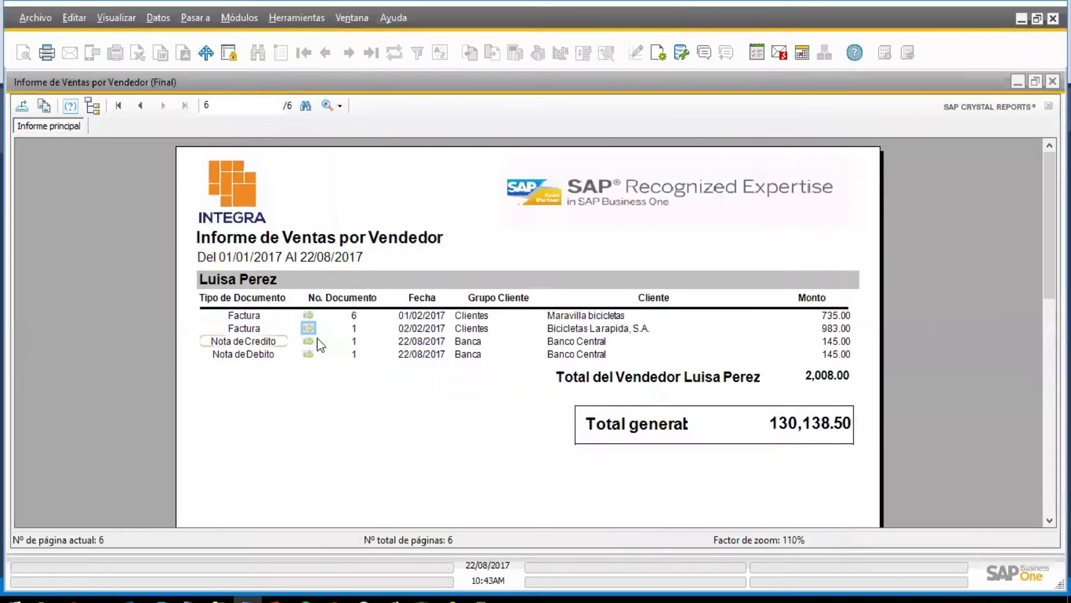
left_click(308, 341)
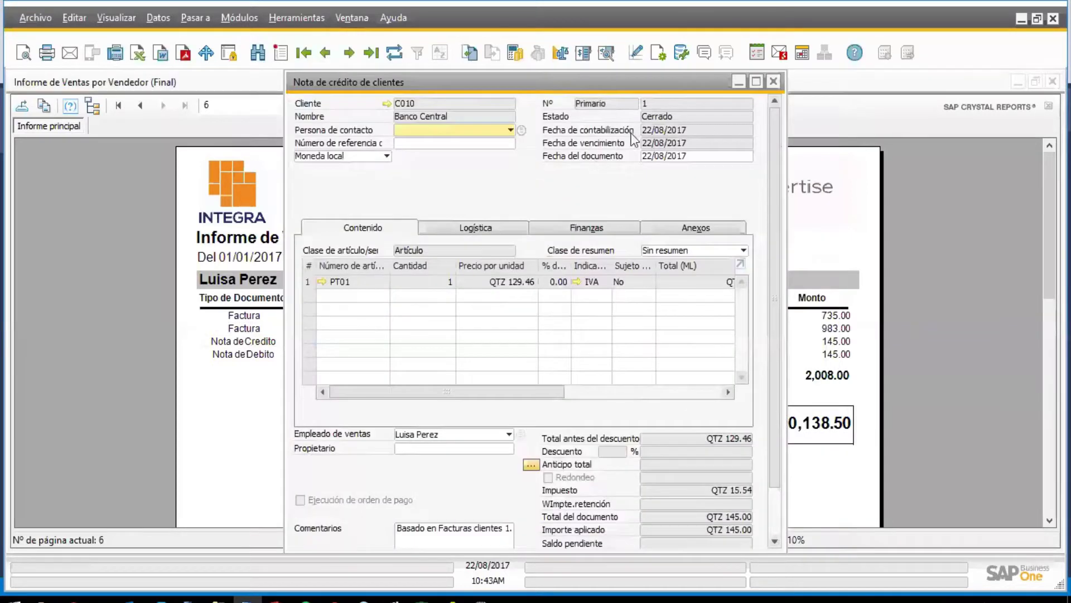
left_click(772, 82)
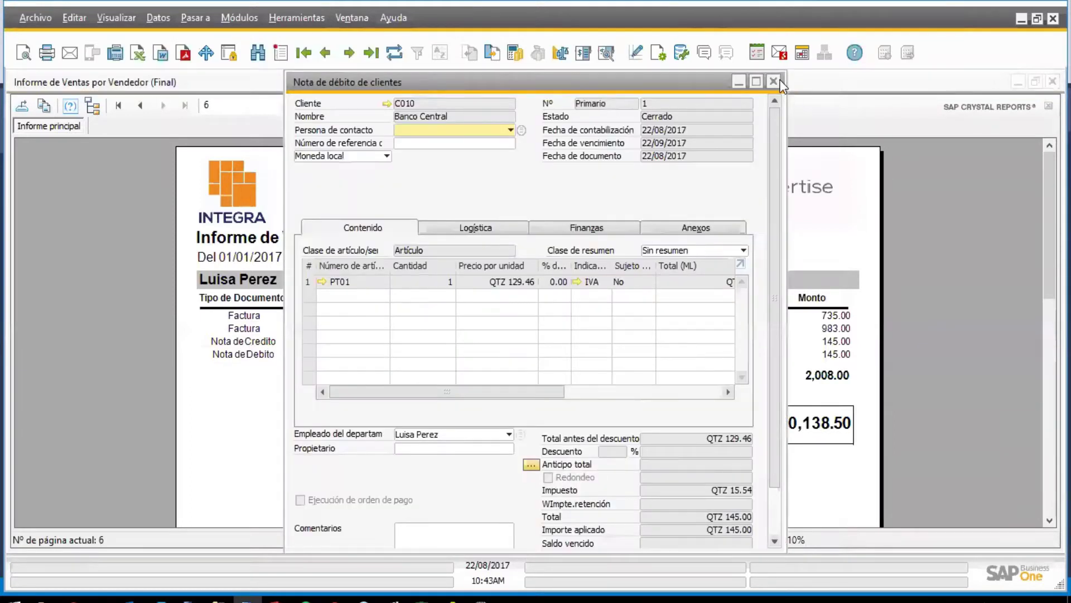
left_click(772, 82)
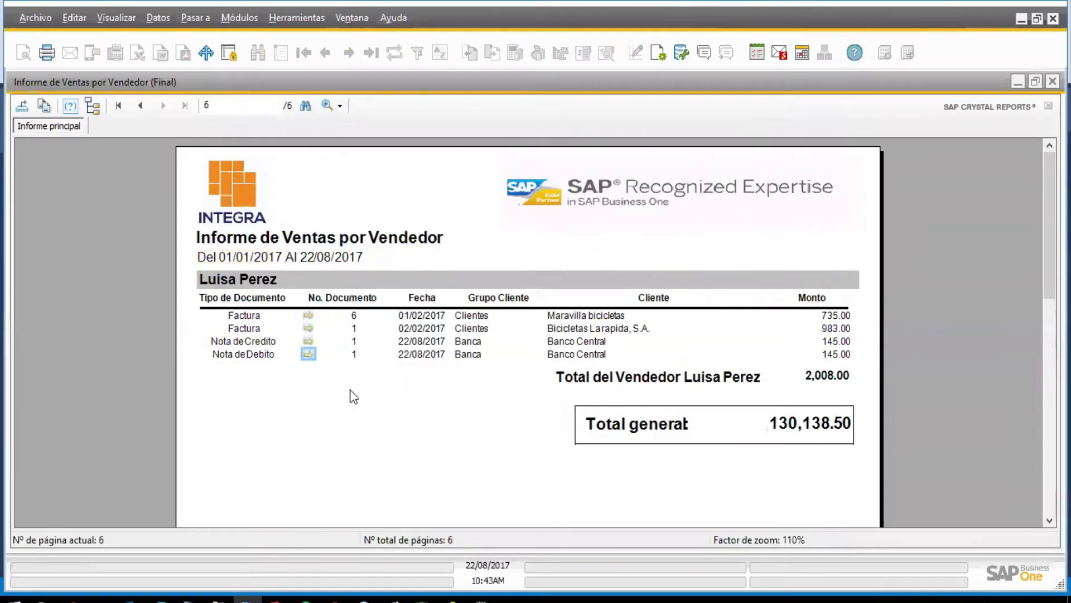
double_click(580, 341)
left_click(833, 82)
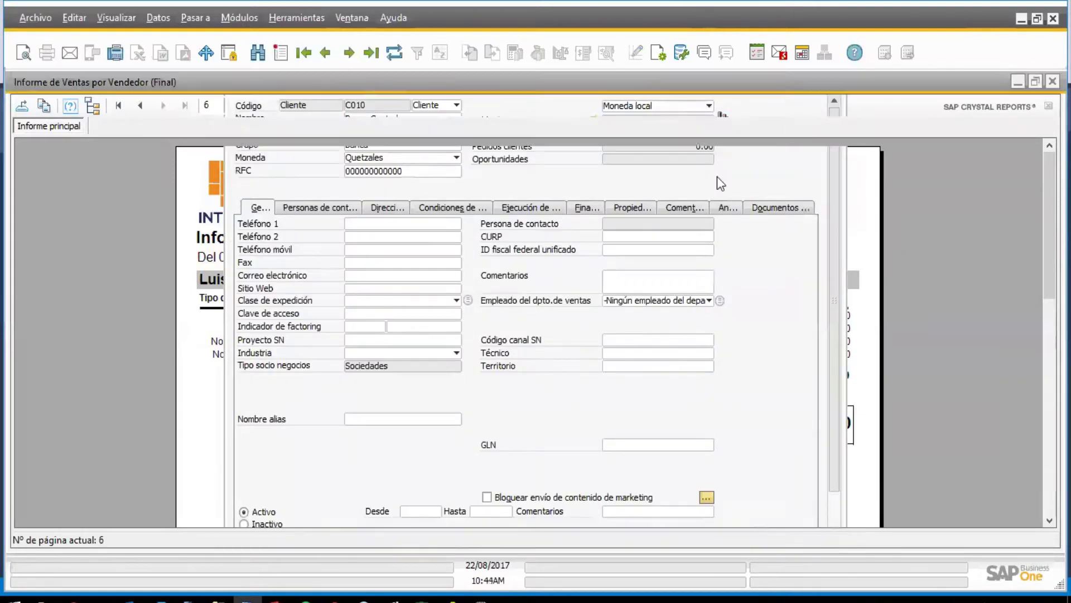
Step: Examine the customer groups, the grand total and the page footer on the report's last page
scroll(773, 335, "down", 3)
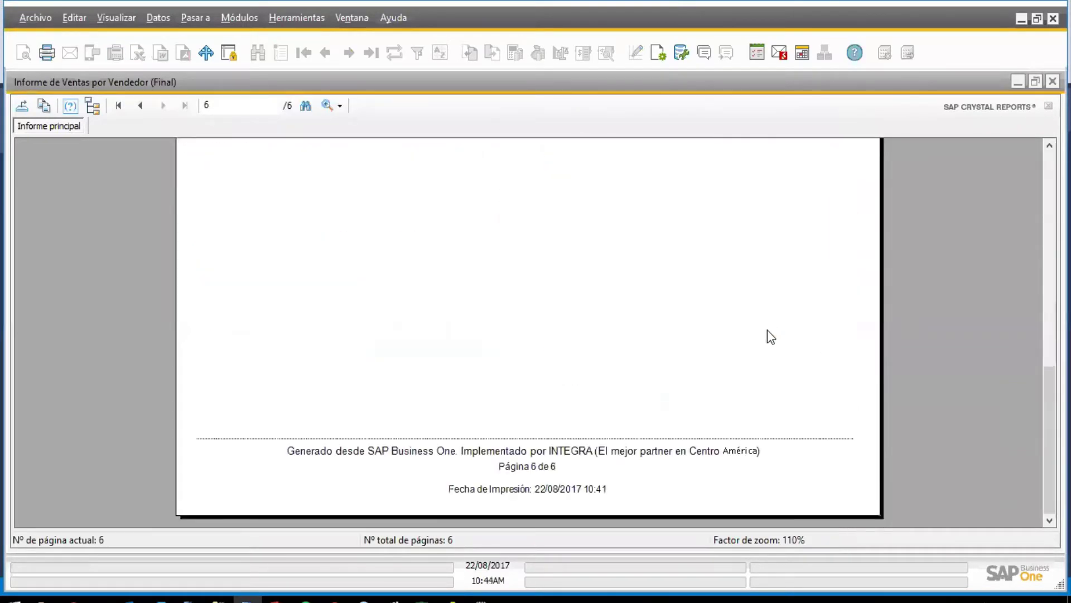
scroll(696, 425, "up", 3)
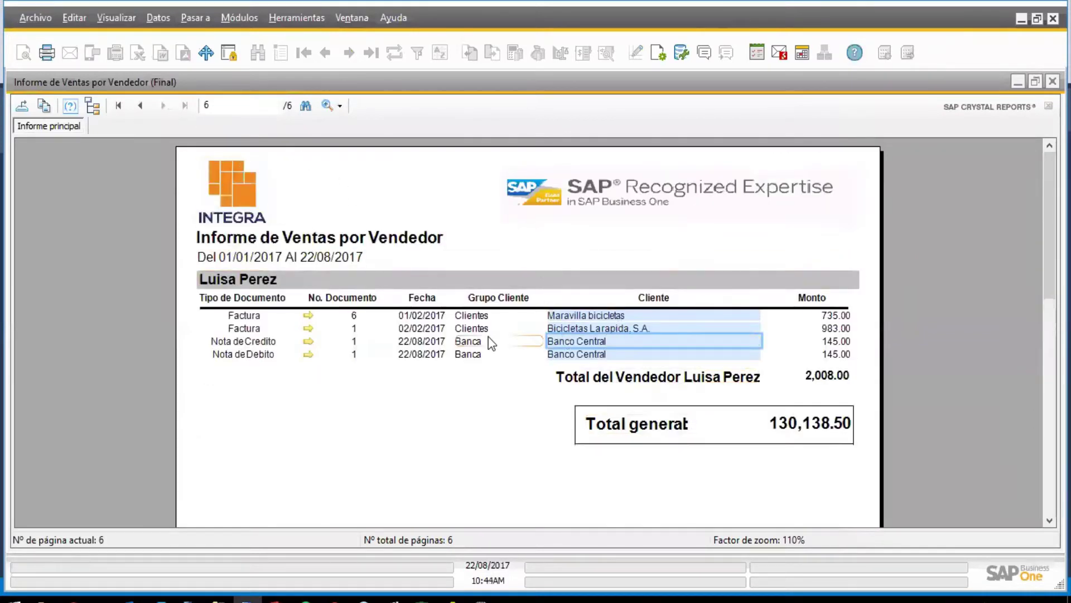
scroll(486, 340, "down", 3)
scroll(487, 336, "up", 3)
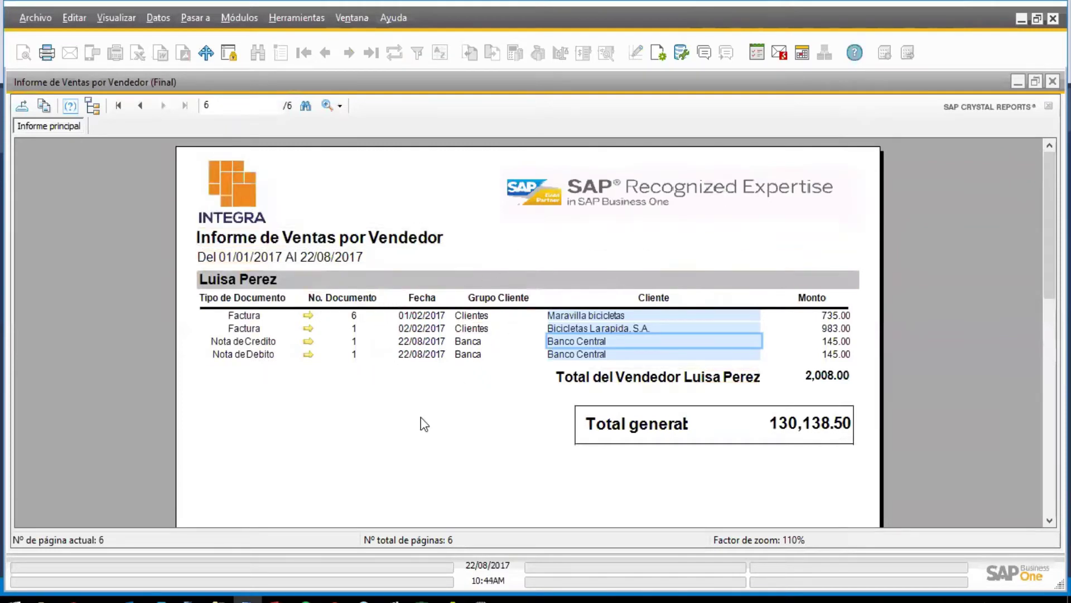
left_click(804, 423)
left_click_drag(1049, 268, 1038, 486)
scroll(862, 388, "up", 3)
scroll(857, 389, "up", 3)
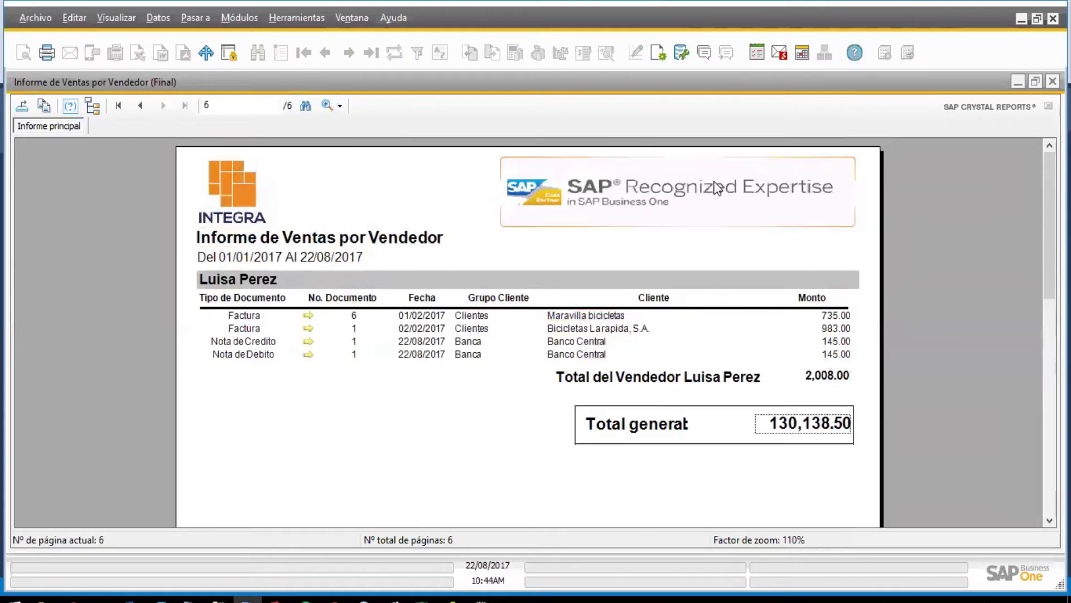
Step: Close the report and its selection criteria, and collapse the Ventas - Clientes module
left_click(1052, 82)
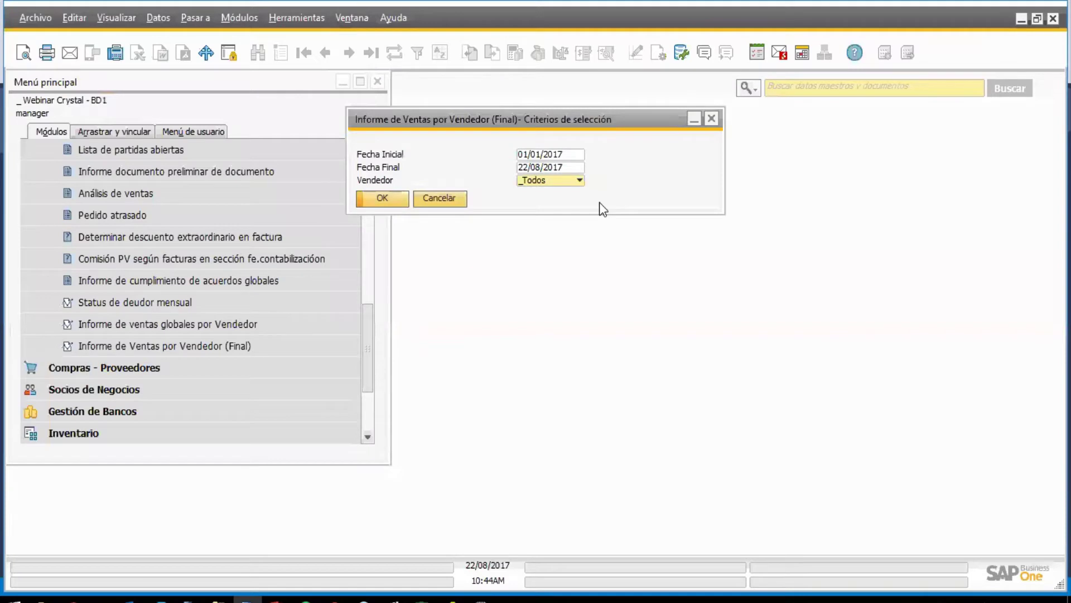
left_click(711, 123)
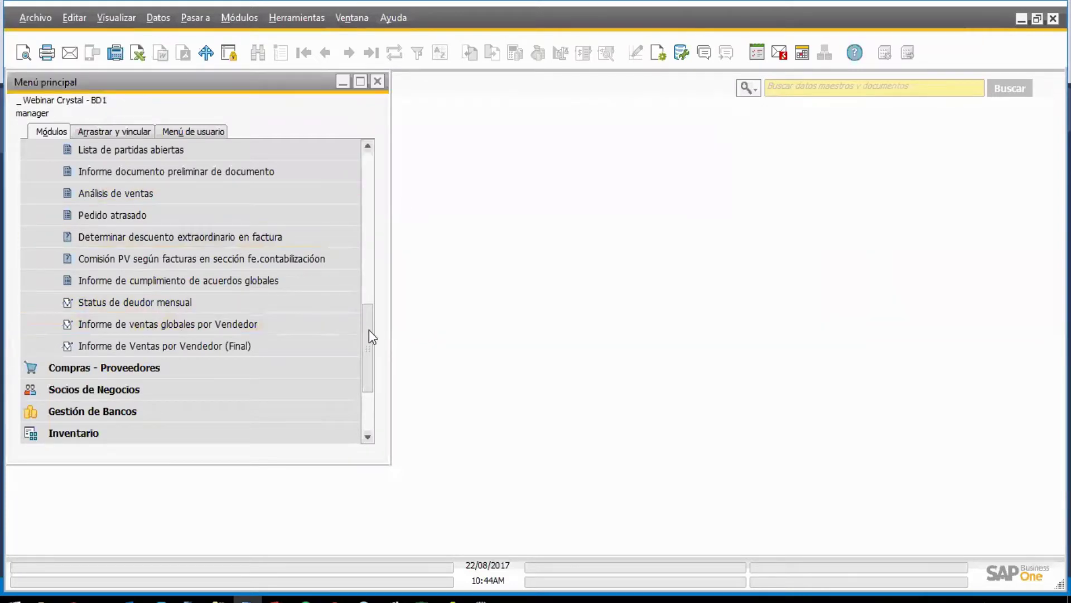
left_click_drag(369, 335, 383, 160)
left_click(149, 212)
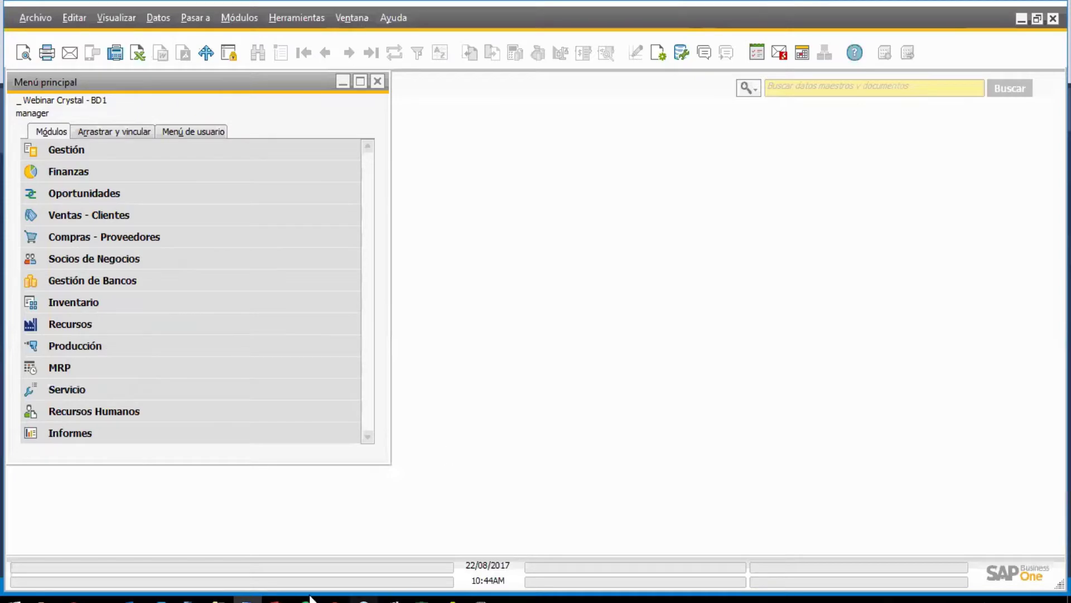
Step: Switch to the PowerPoint slide show and advance to the Dudas slide
left_click(284, 599)
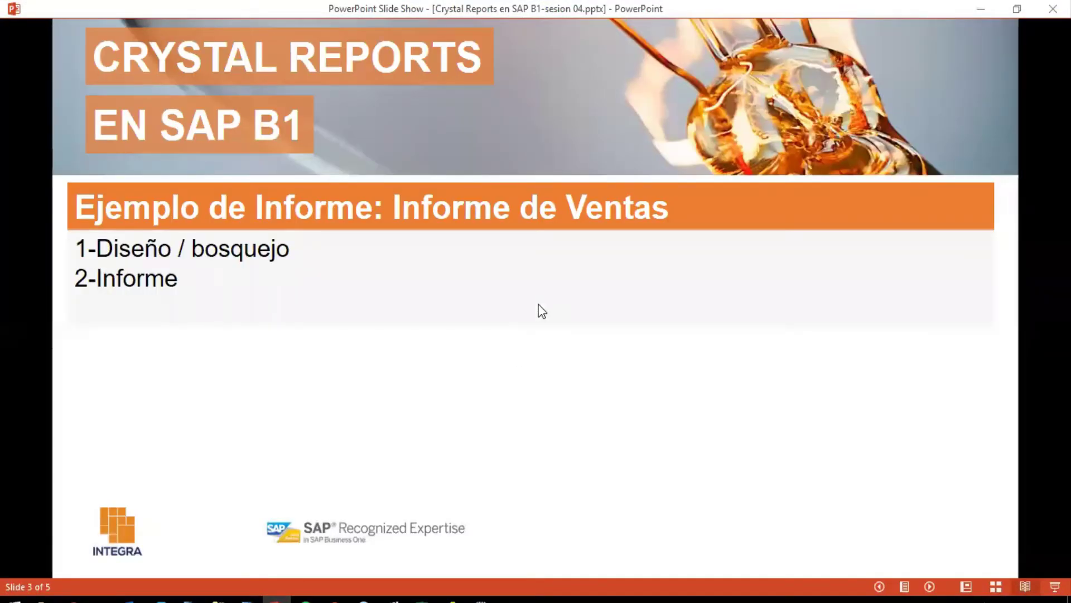
left_click(930, 586)
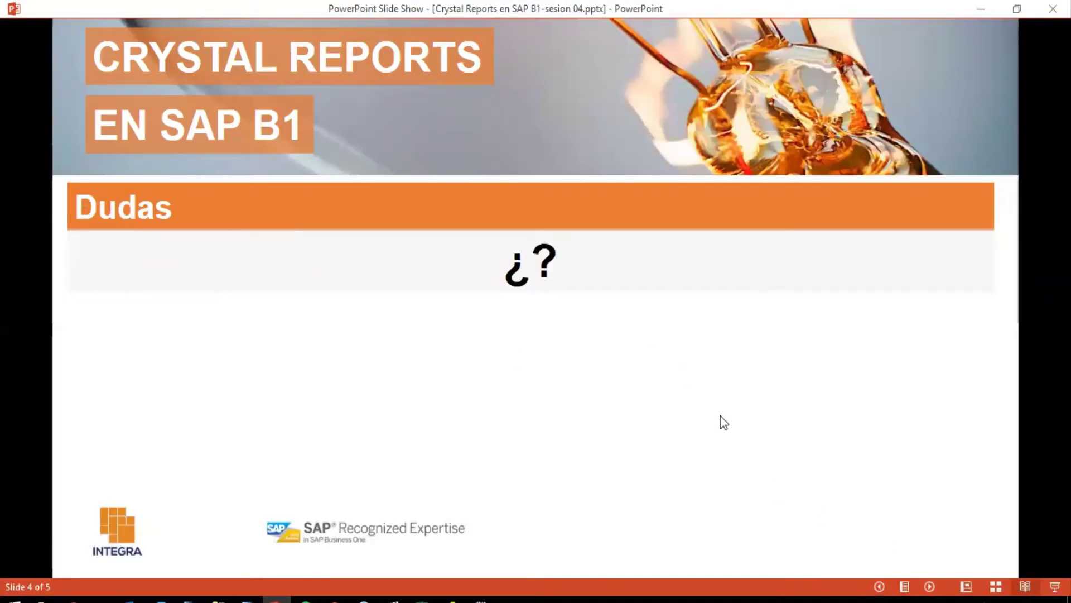
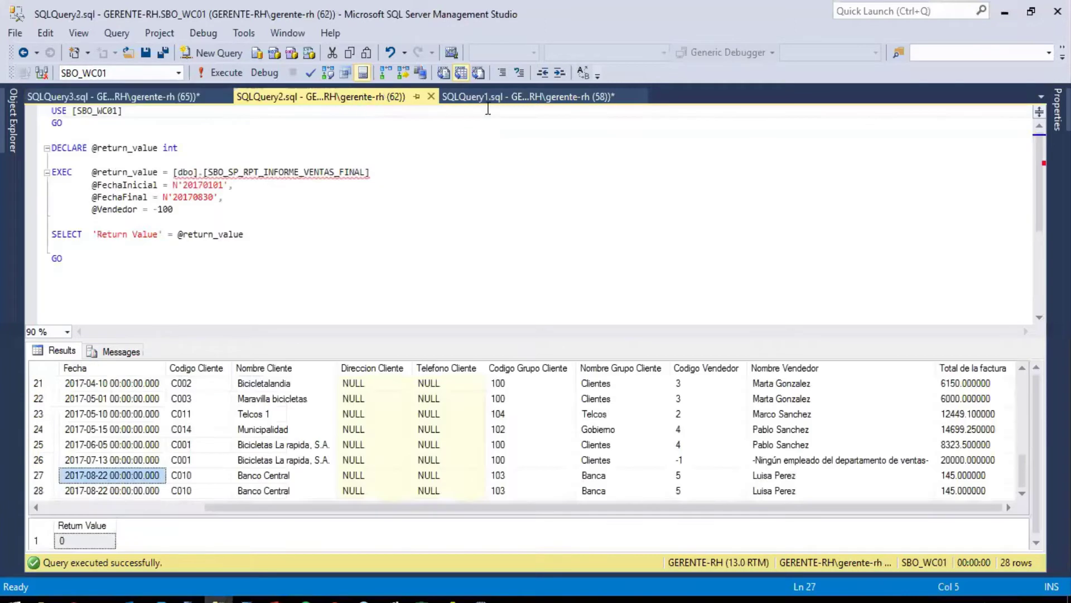
Step: Examine the Tipo Documento column in the first rows of the stored procedure's results in SQL Server Management Studio
left_click(195, 412)
scroll(206, 420, "up", 7)
left_click_drag(296, 507, 133, 506)
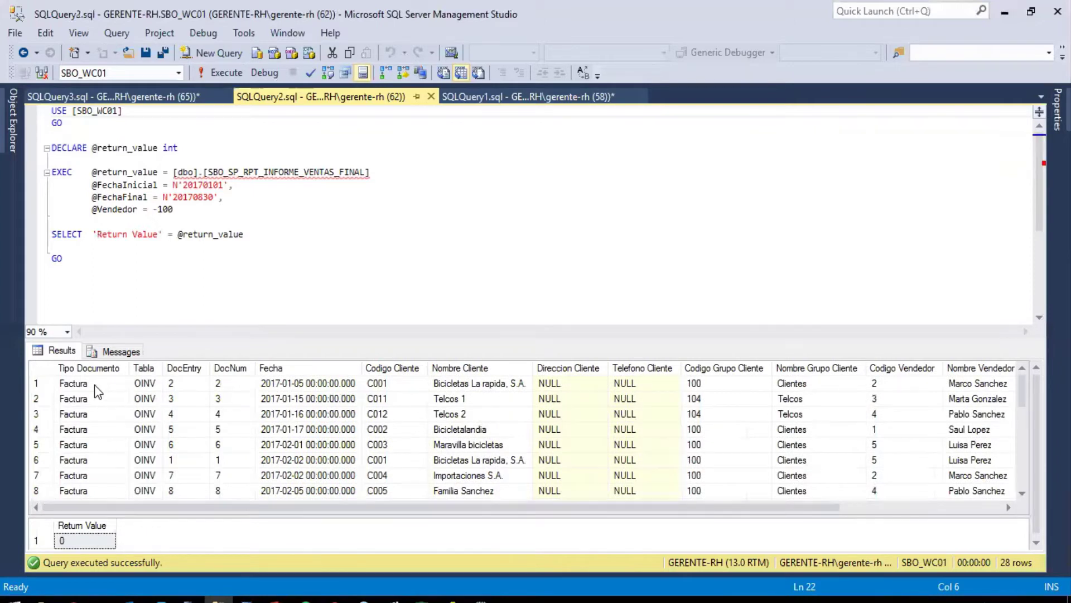
left_click(143, 386)
left_click(113, 386)
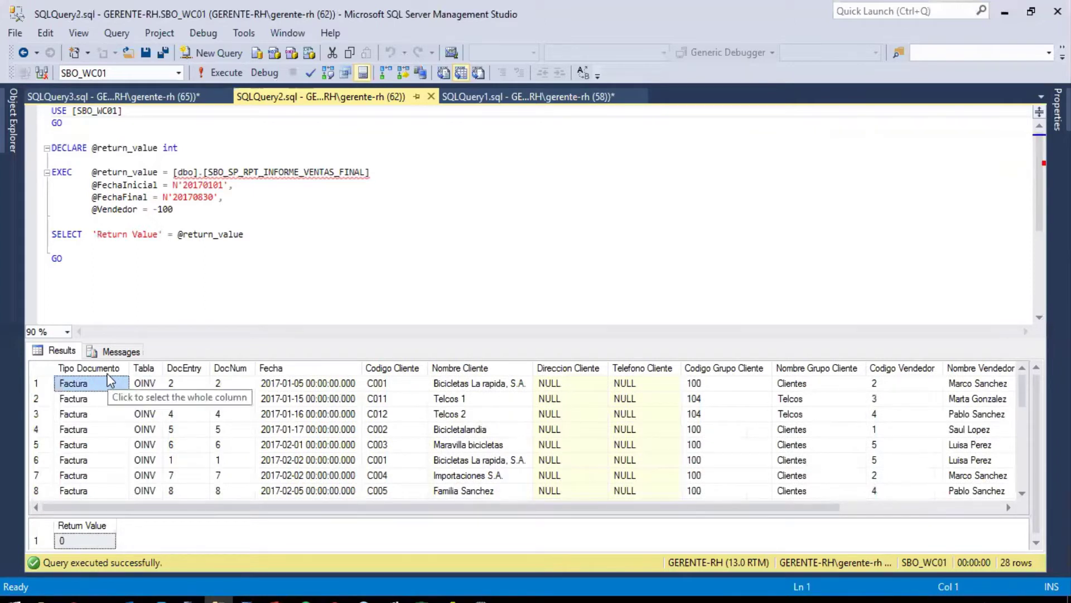
left_click(93, 398)
left_click(93, 385)
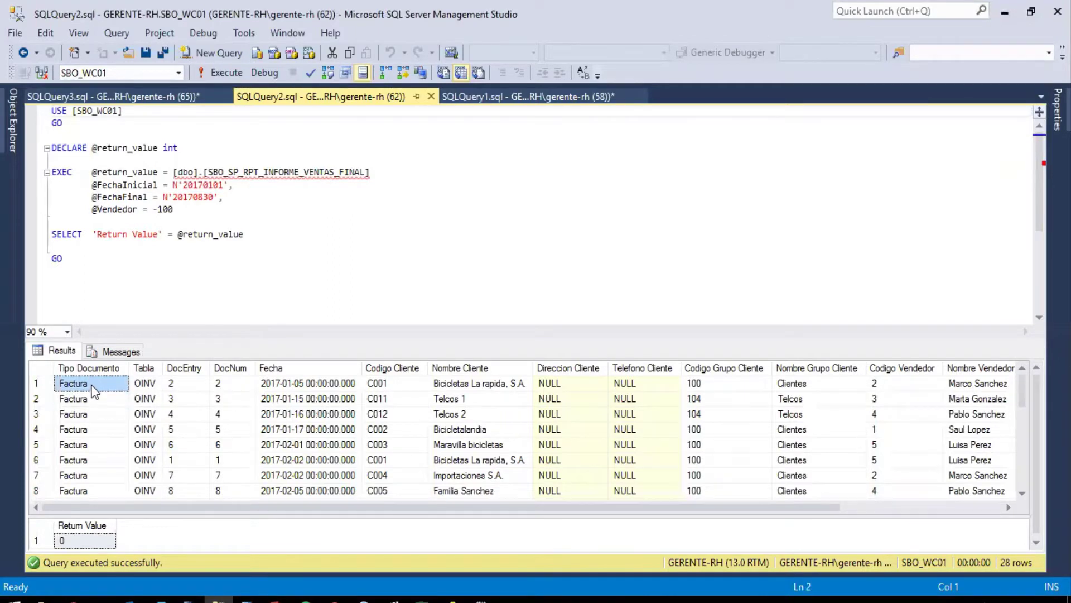
Step: Switch to SAP Business One and expand Informes de Ventas in the Ventas - Clientes module
left_click(245, 599)
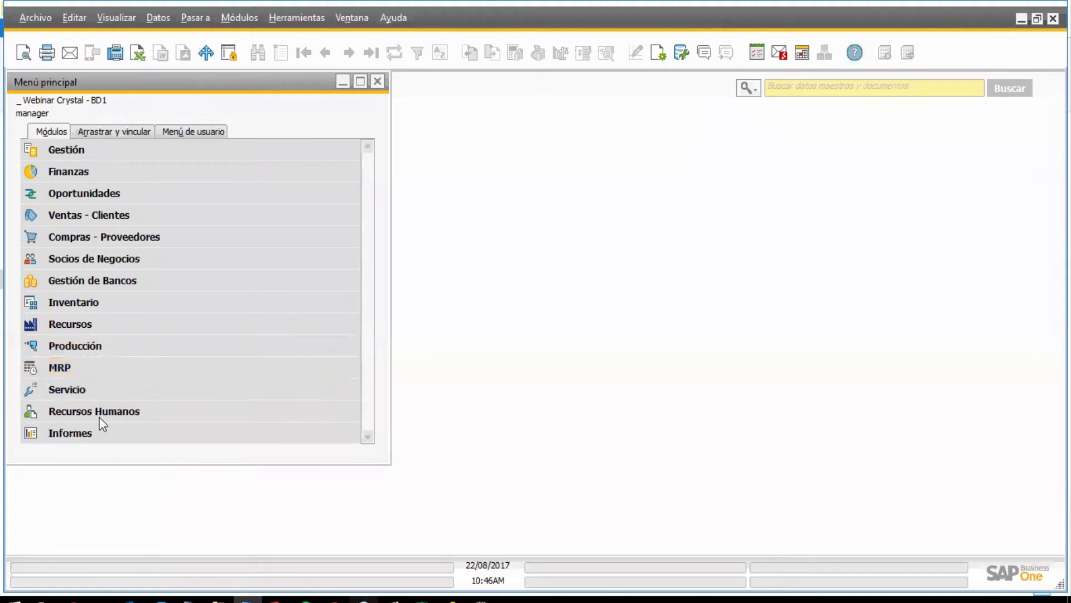
left_click(80, 218)
scroll(103, 315, "down", 1)
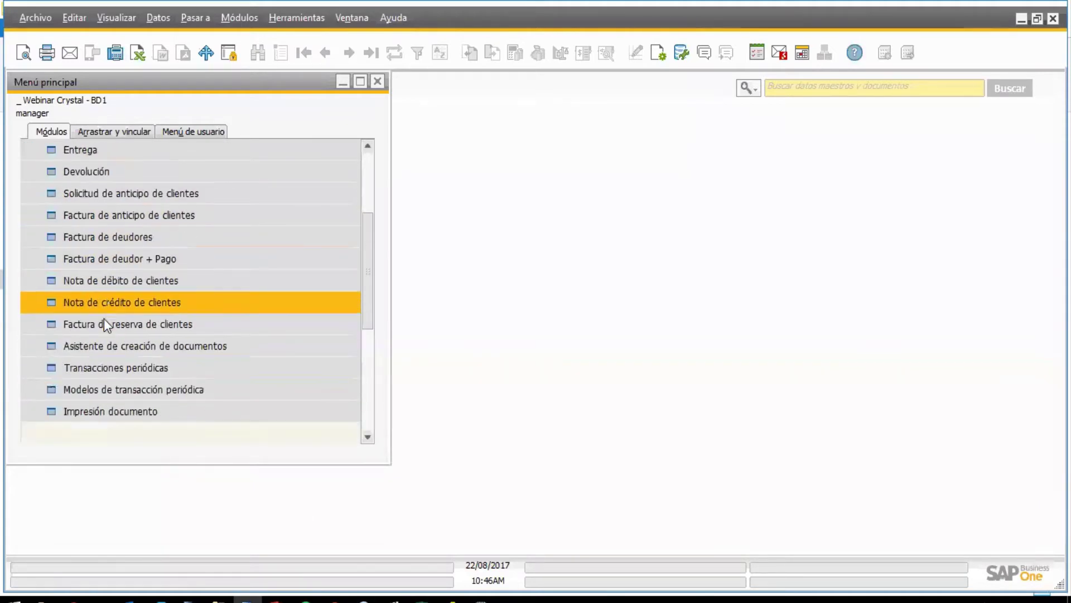
scroll(99, 290, "down", 1)
scroll(106, 366, "down", 1)
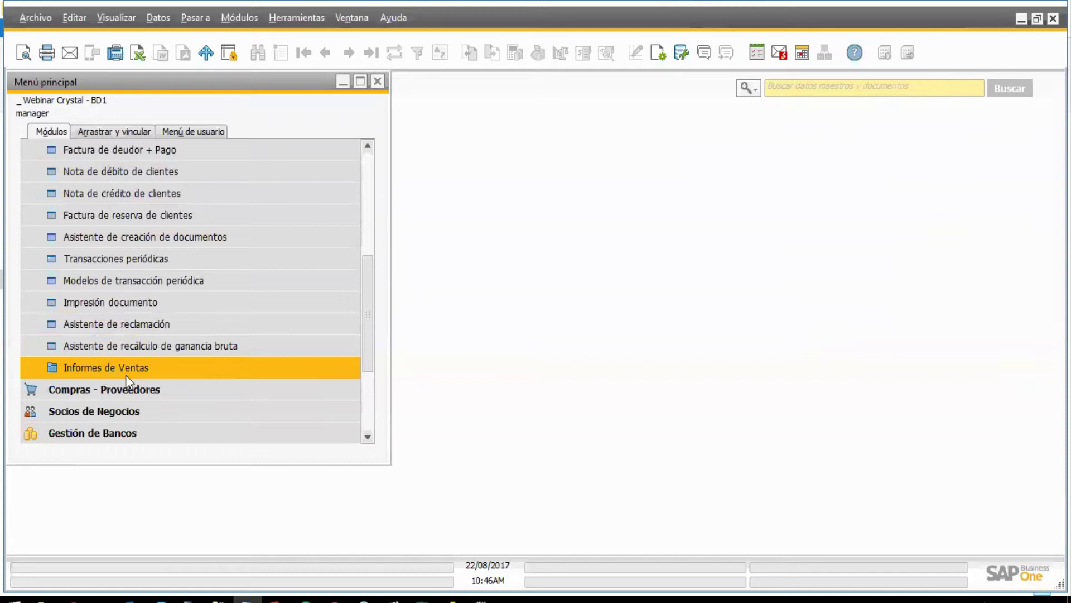
left_click(125, 374)
scroll(154, 430, "down", 1)
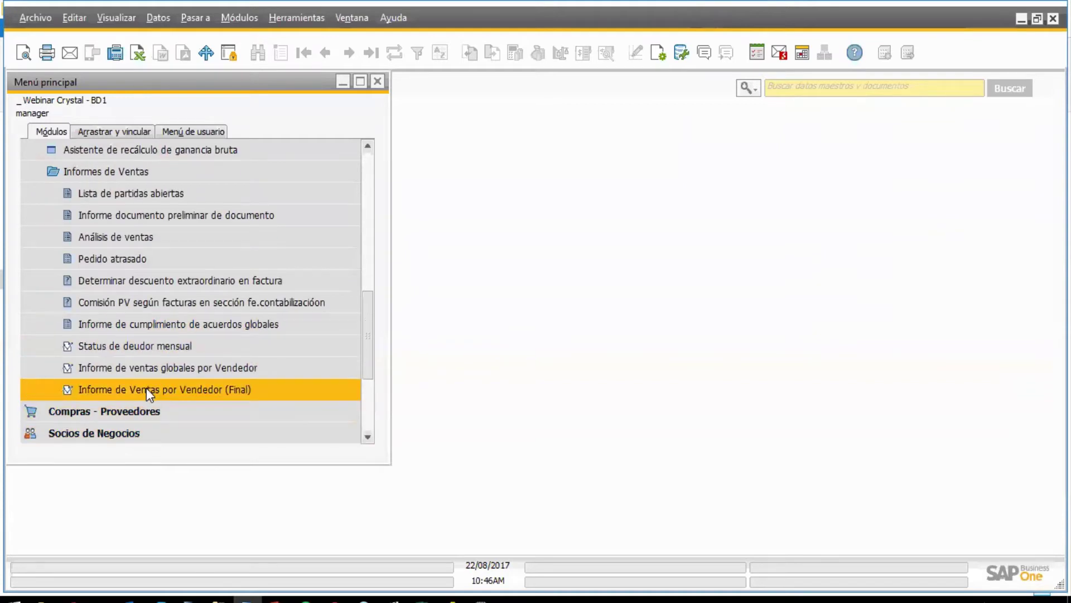
Step: Run Informe de Ventas por Vendedor (Final) from 01/01/2017 to 22/08/2017 for all salespeople and maximize the report window
left_click(146, 389)
type("0101")
key("Tab")
key("Tab")
left_click(529, 330)
left_click(540, 343)
left_click(384, 347)
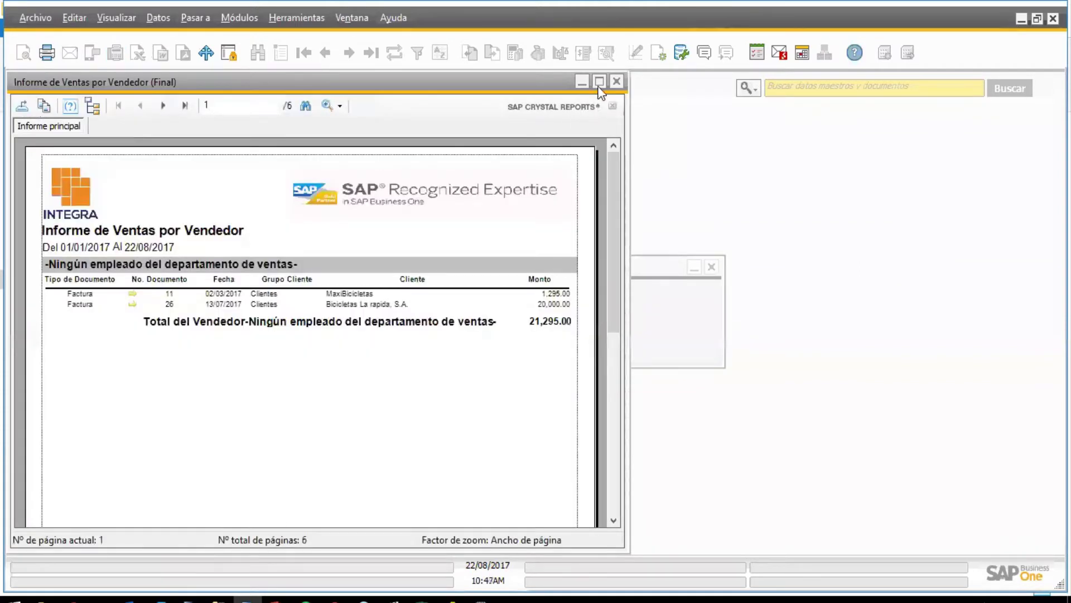
left_click(600, 82)
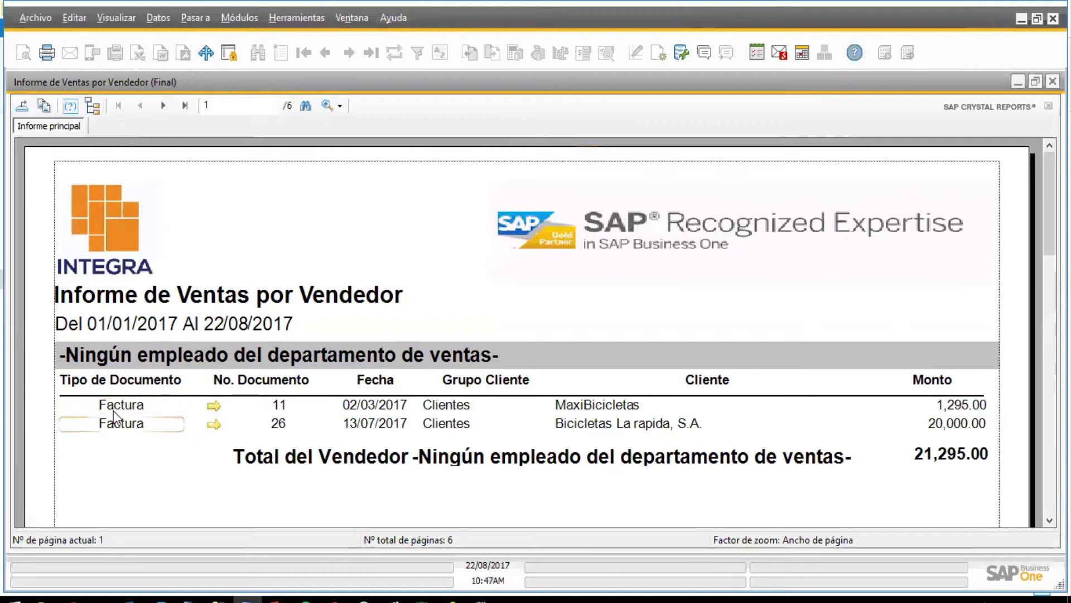
Step: Switch to SQL Server Management Studio and examine the Tabla column in the first rows of the query results
left_click(219, 597)
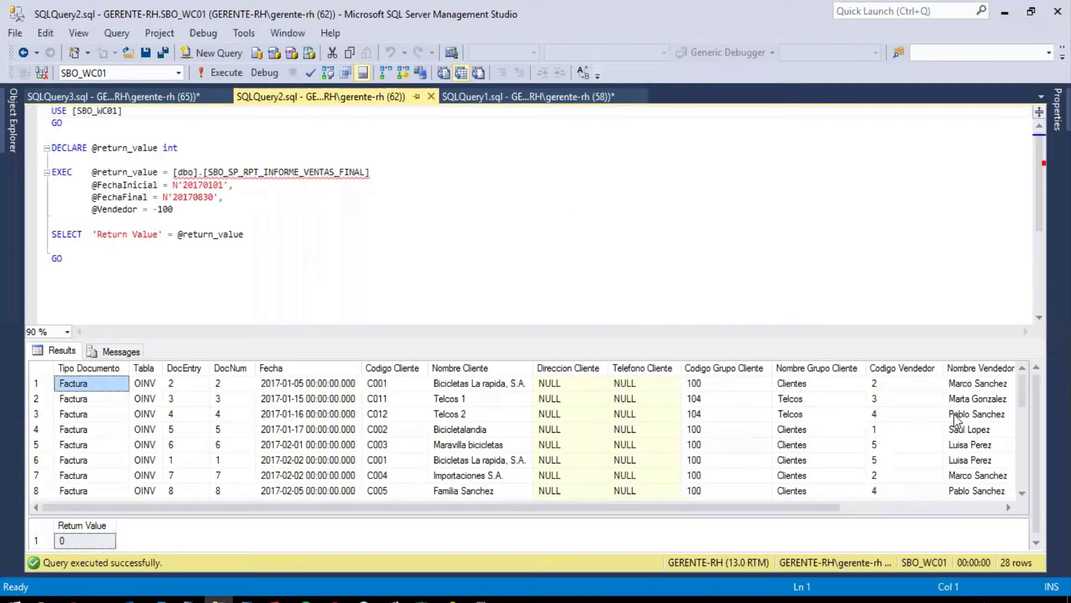
left_click_drag(1022, 389, 999, 373)
left_click(157, 371)
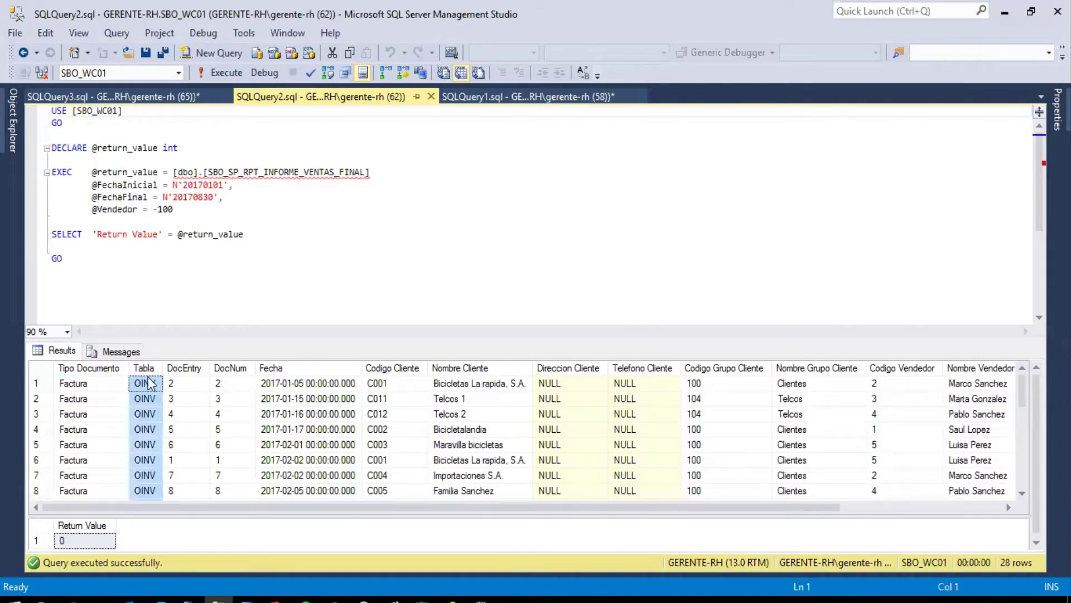
left_click(147, 385)
left_click(153, 396)
left_click(151, 388)
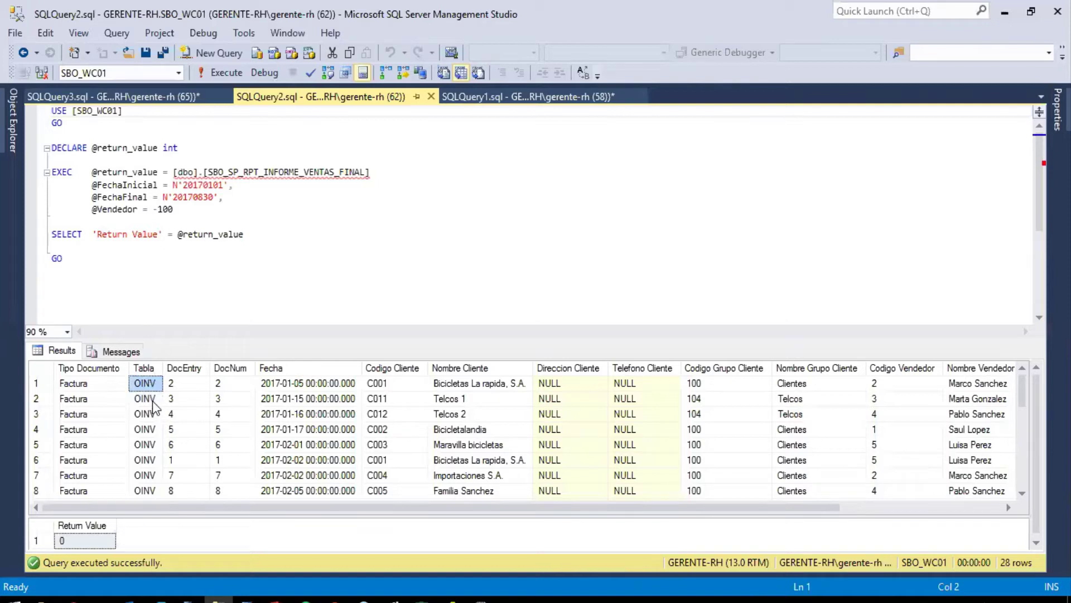
Step: Examine the Tabla values of the Nota de Credito and Nota de Debito rows at the end of the results
left_click(186, 382)
left_click(141, 384)
scroll(144, 400, "down", 7)
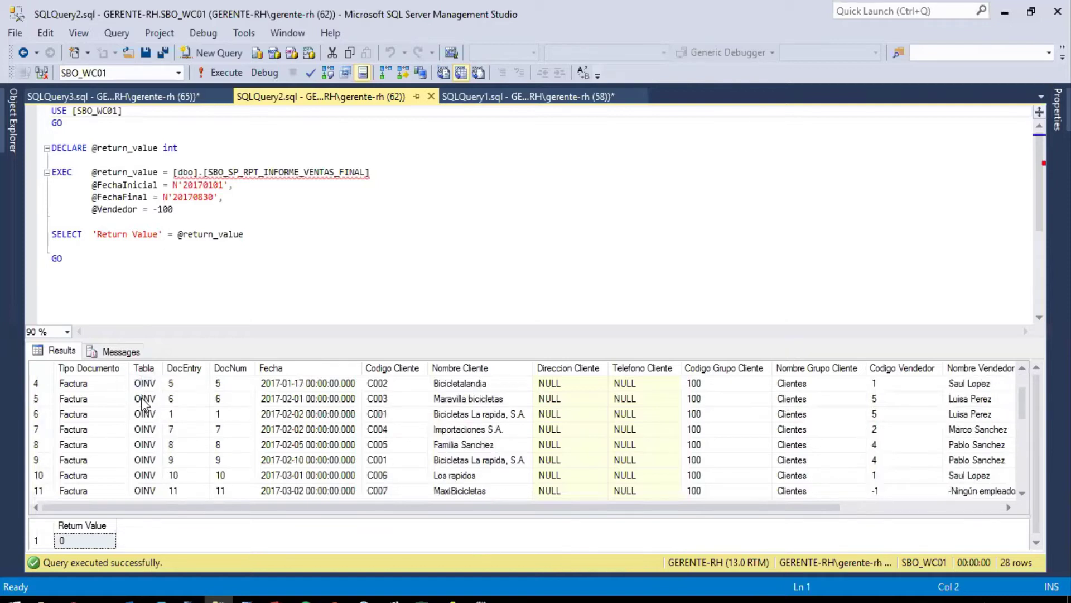
left_click(148, 459)
left_click(84, 476)
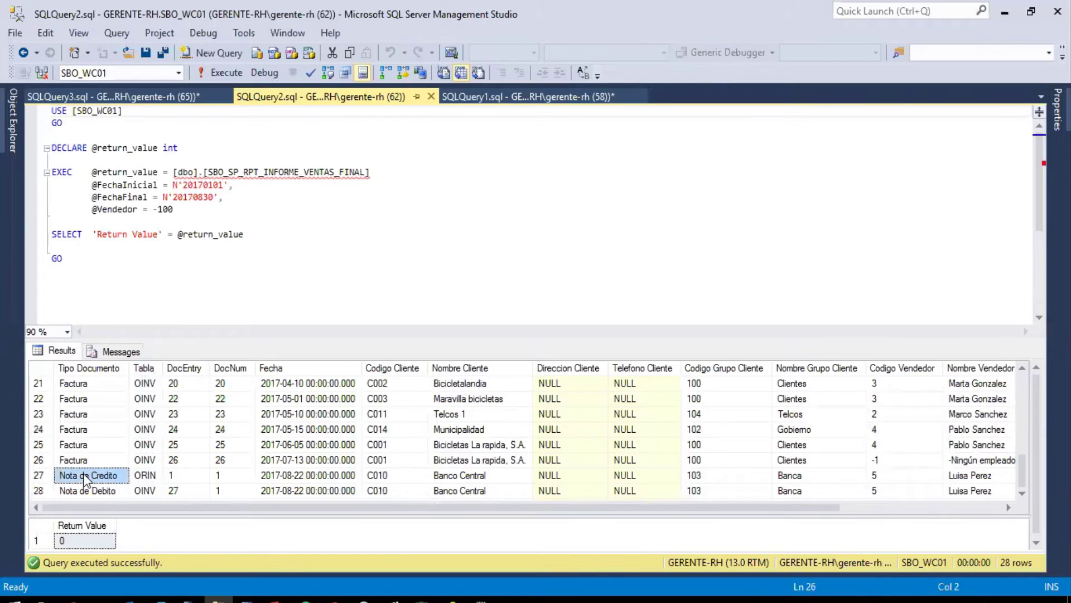
left_click(144, 475)
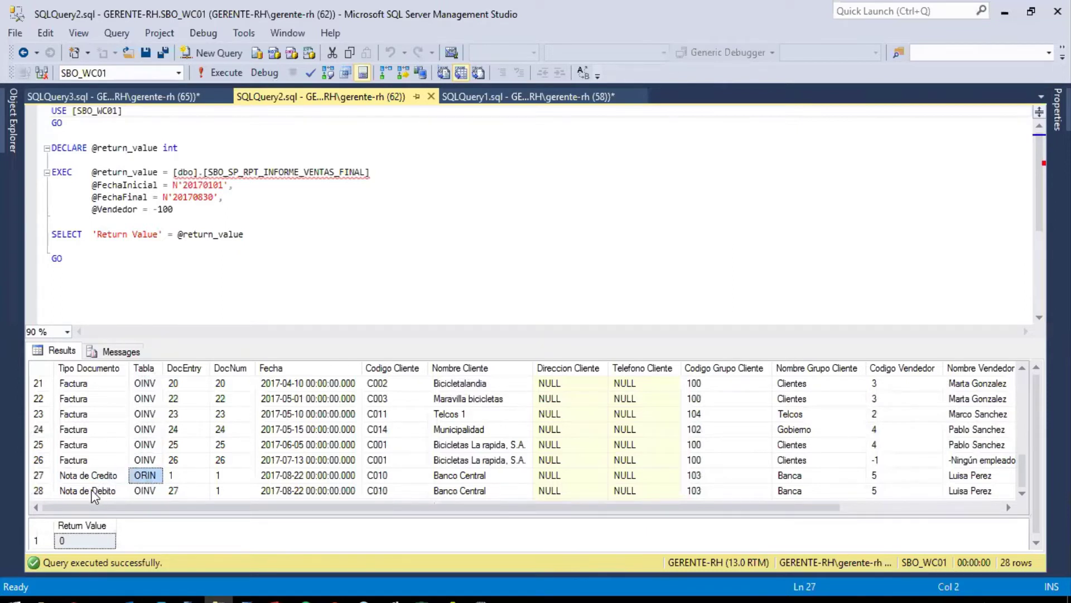
left_click(92, 491)
left_click(140, 491)
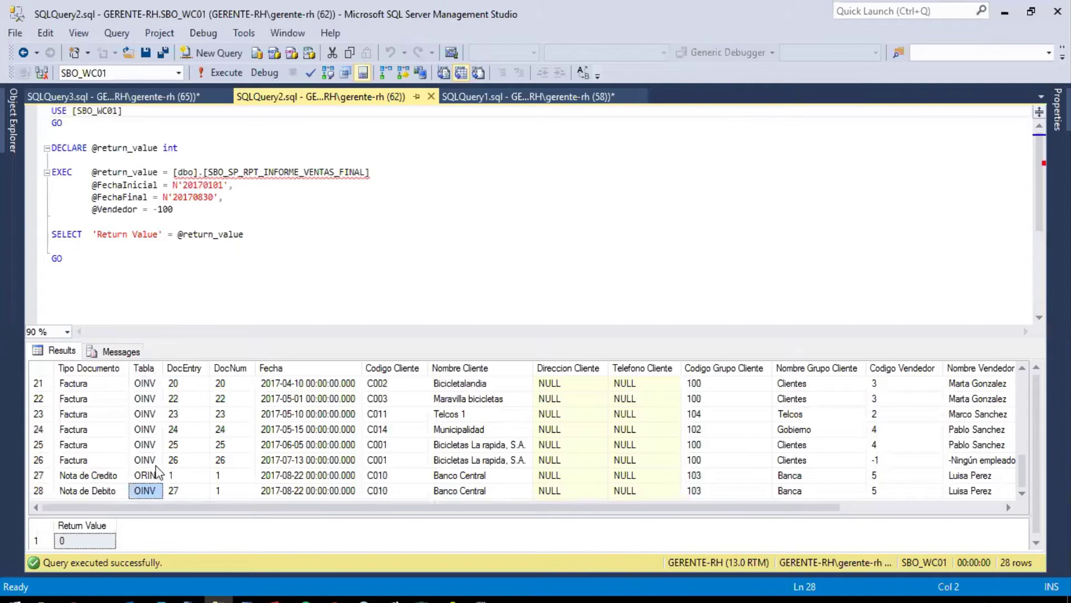
Step: Examine the DocEntry column from the first to the last row of the query results
scroll(156, 467, "up", 7)
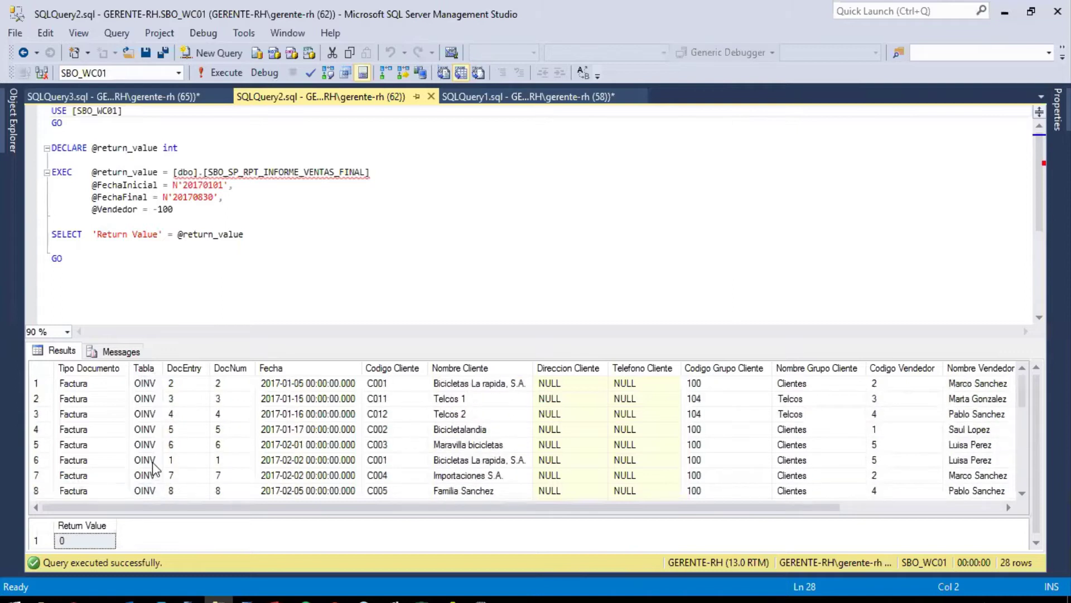
left_click(179, 369)
left_click(180, 414)
left_click(186, 475)
scroll(187, 474, "down", 7)
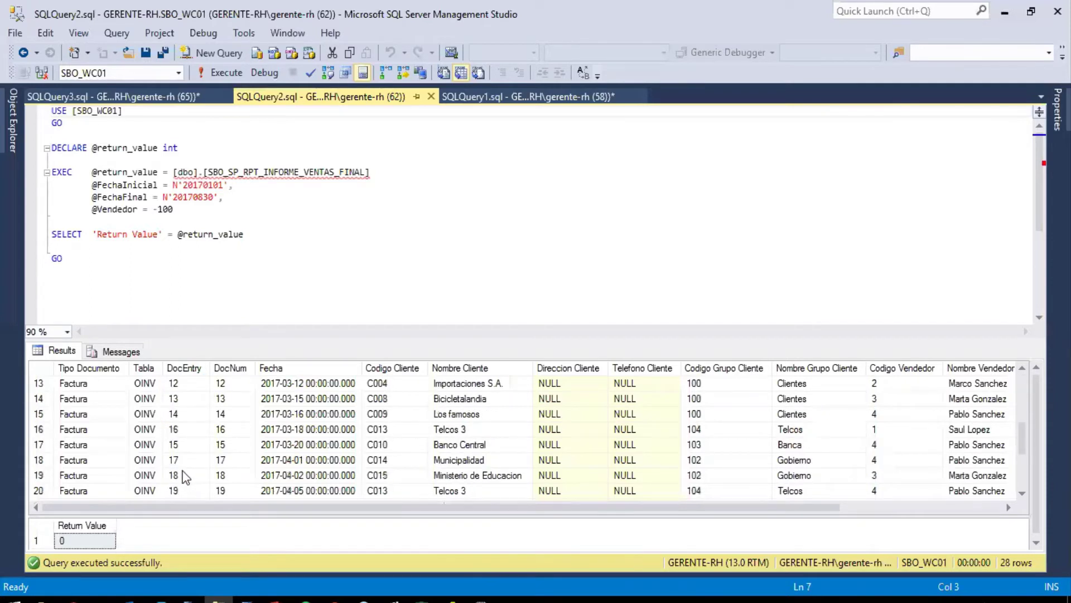
left_click(179, 491)
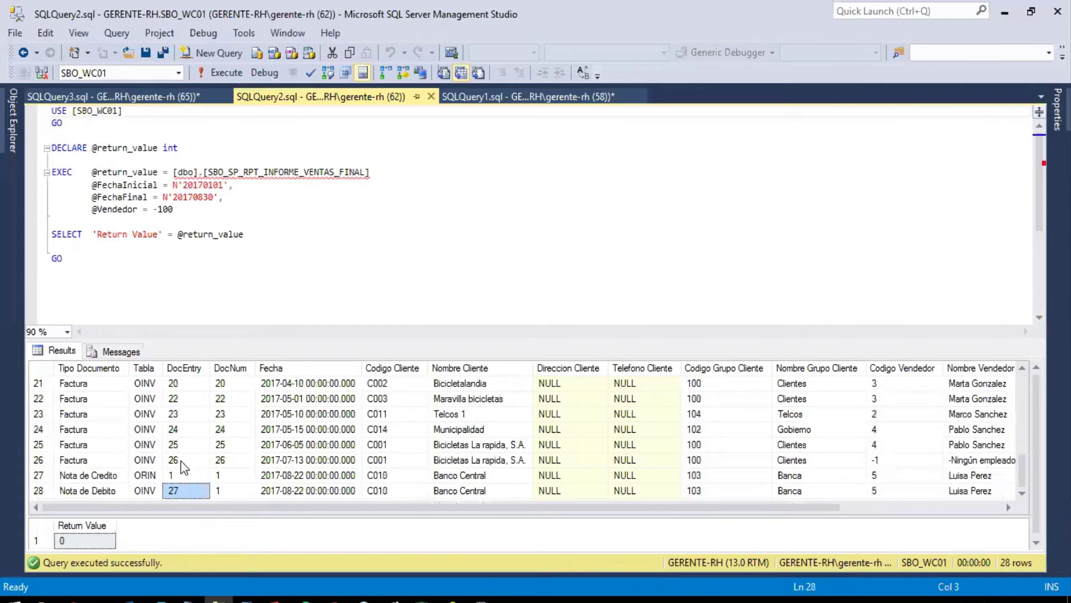
Step: Return to the first result rows and examine the DocNum column
scroll(181, 479, "up", 7)
left_click(229, 368)
left_click(227, 399)
left_click(228, 368)
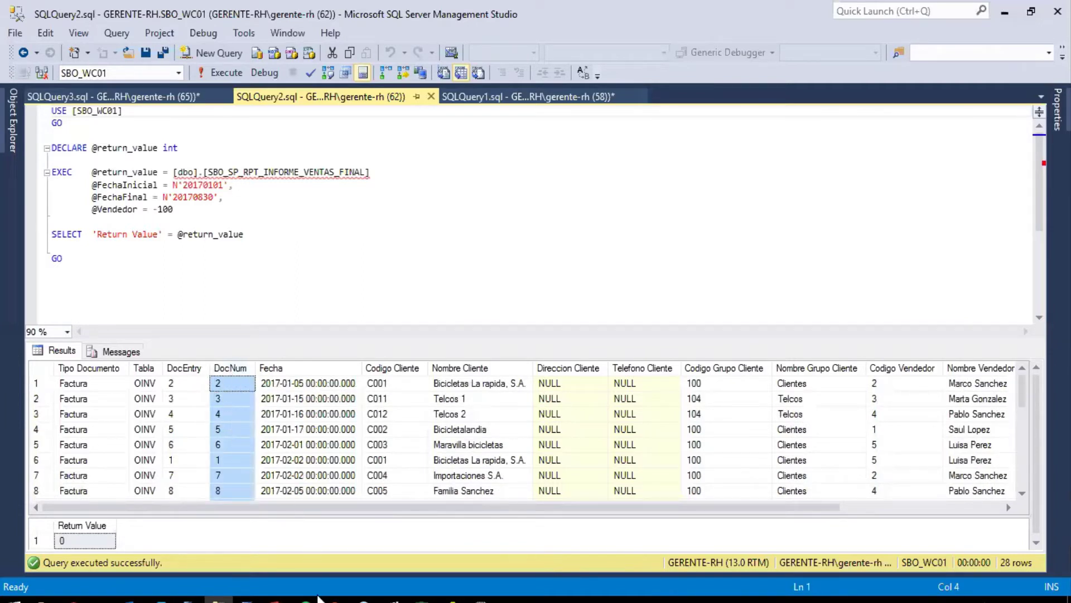
Step: Open invoice 11 from the sales report in SAP Business One and relate its number to DocNum and DocEntry in SQL Server Management Studio
left_click(247, 598)
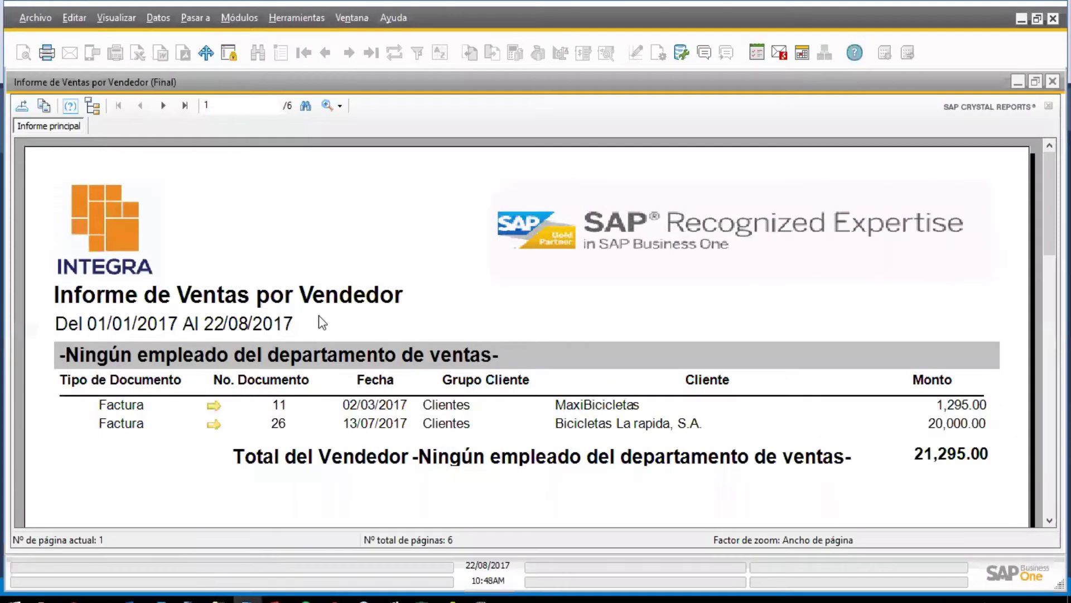
left_click(215, 406)
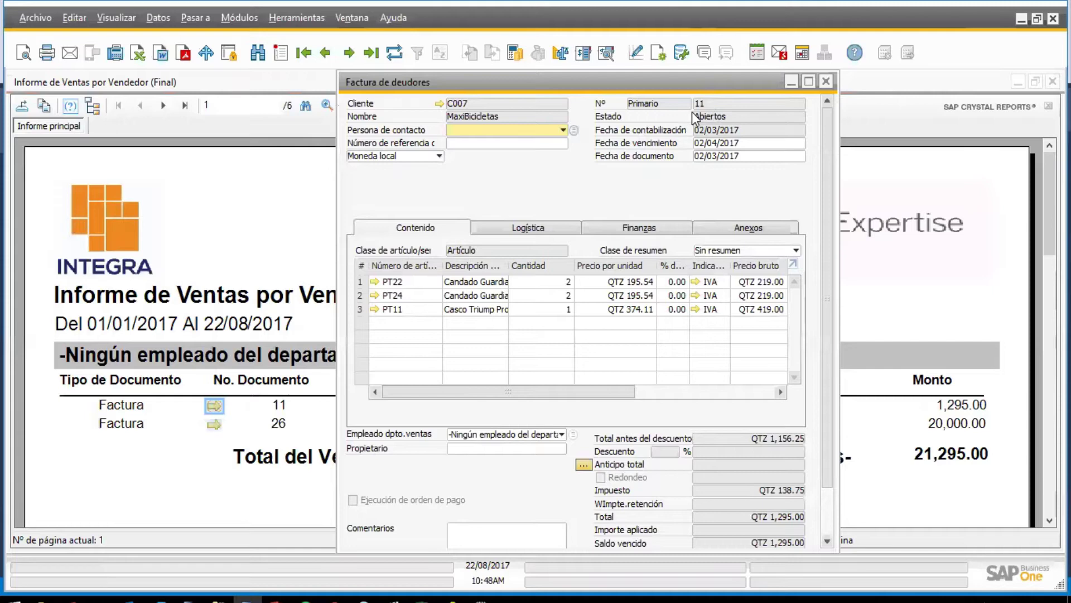
left_click(219, 598)
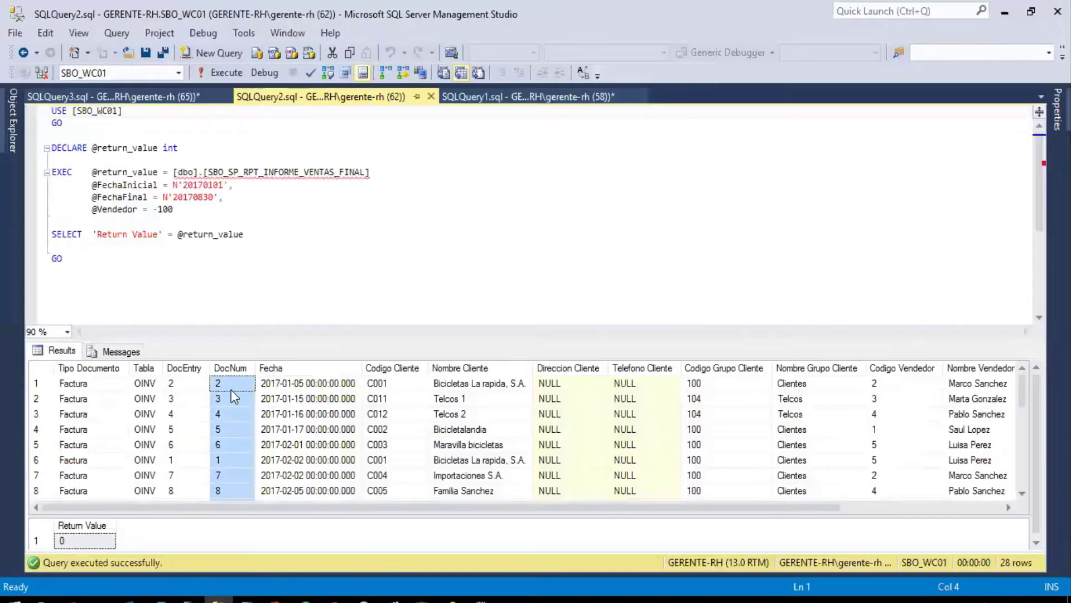
left_click(186, 398)
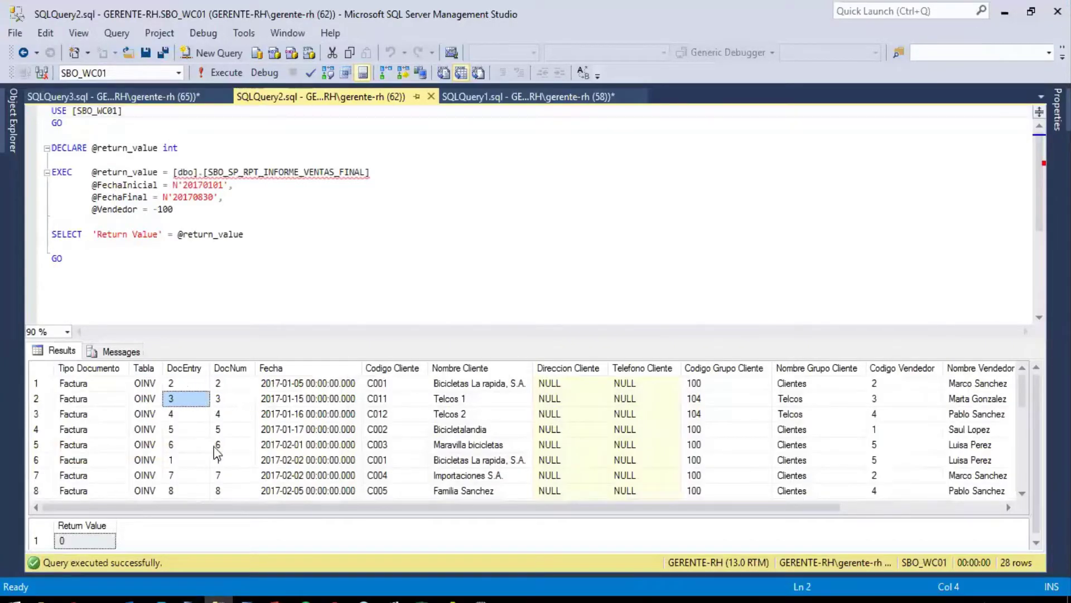
Step: Switch to SAP Business One, close the invoice and open the document numbering definitions
left_click(245, 598)
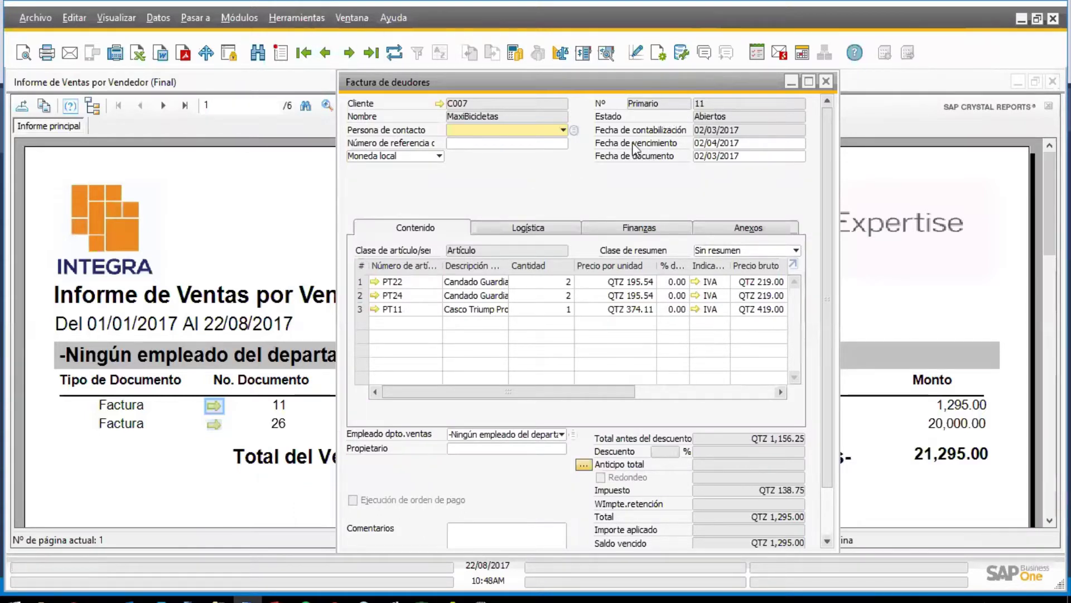
left_click(825, 82)
left_click(239, 17)
mouse_move(274, 43)
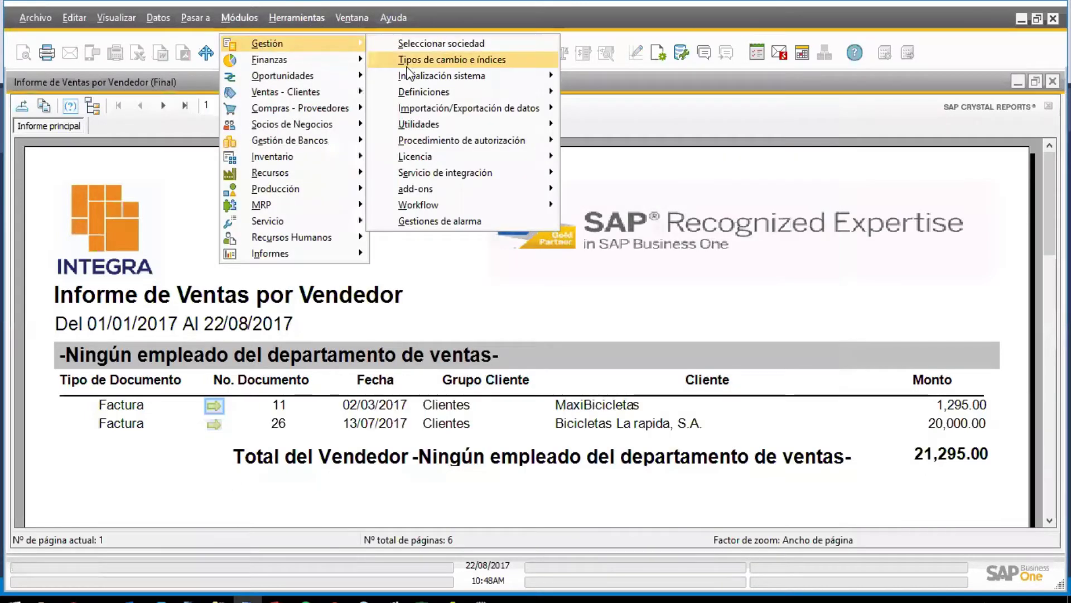
mouse_move(512, 80)
left_click(634, 140)
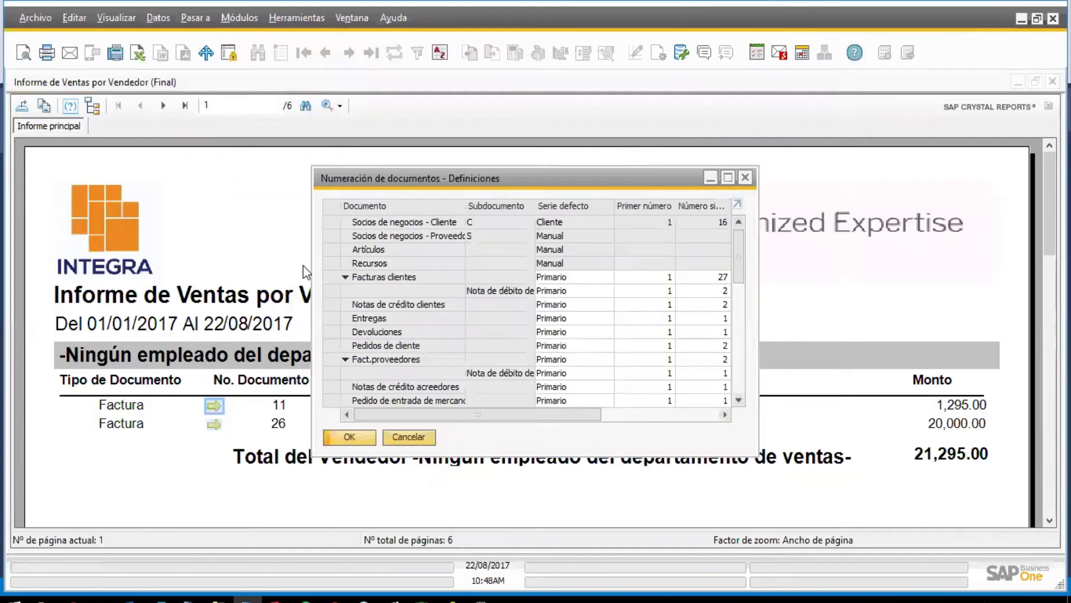
Step: Rename the Facturas clientes numbering series to GT and save the document numbering
scroll(343, 306, "down", 2)
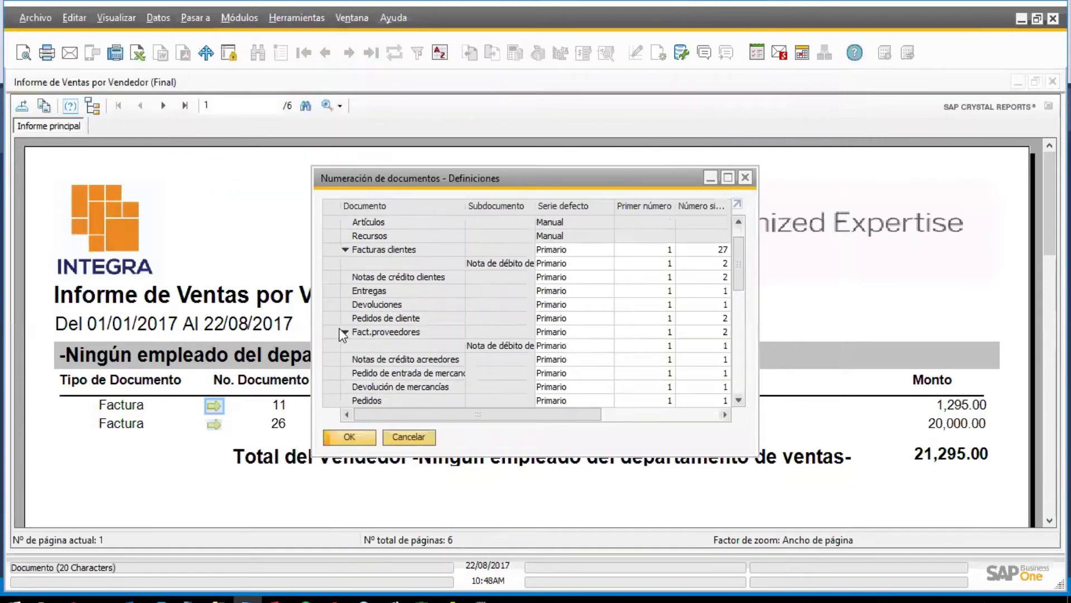
double_click(330, 249)
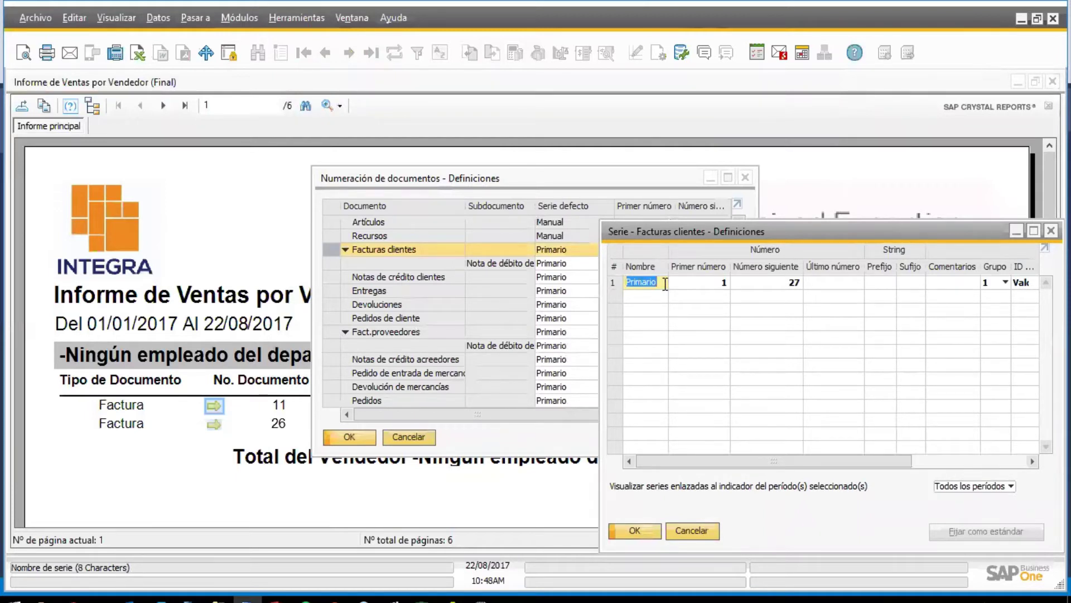
type("S")
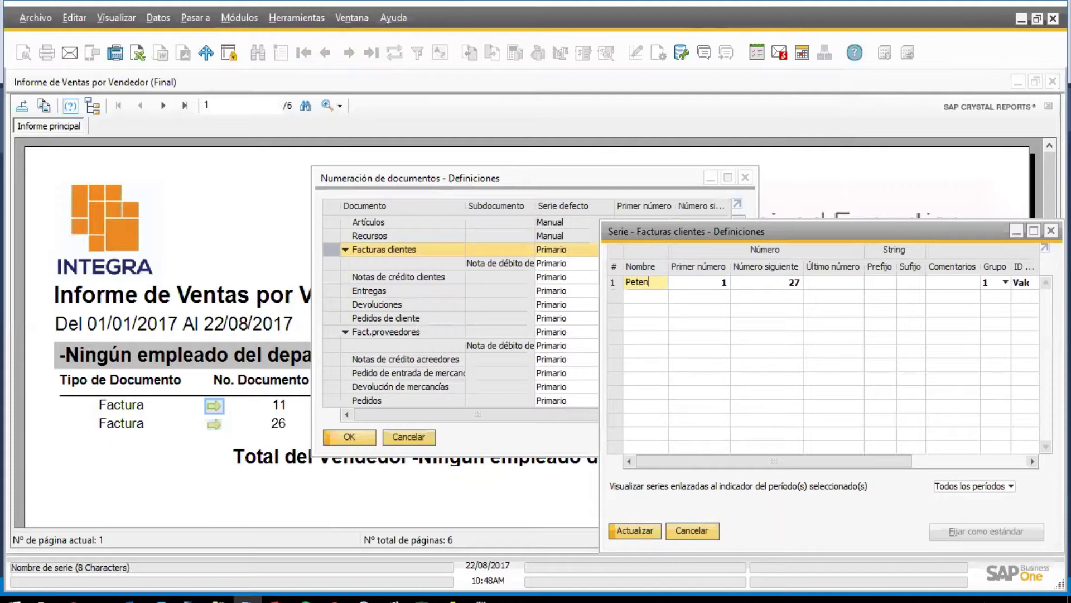
key("shift+Home")
type("GT")
left_click(634, 536)
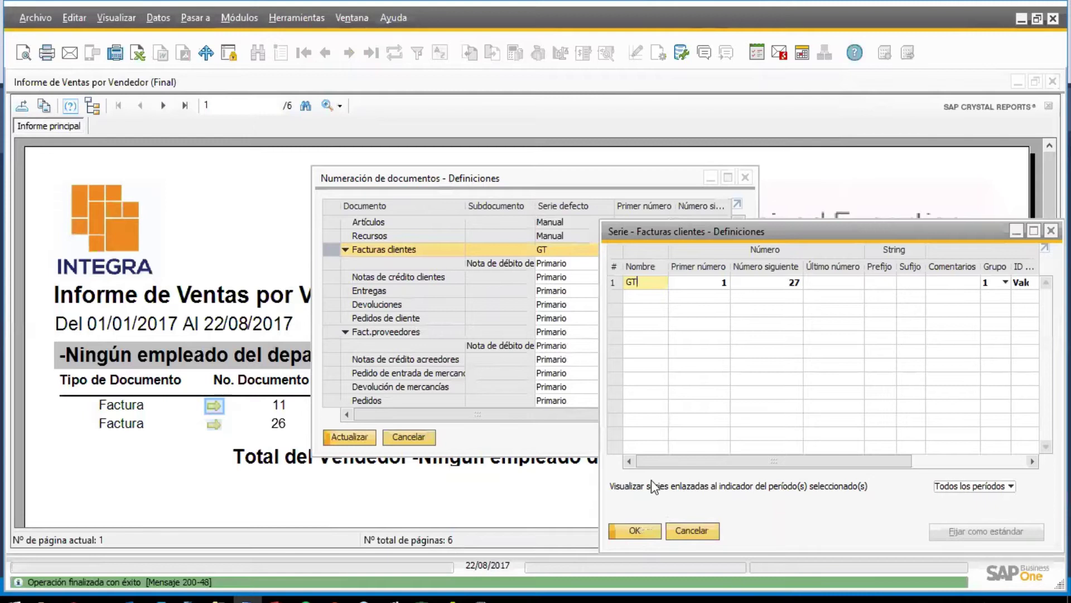
left_click(618, 533)
left_click(363, 430)
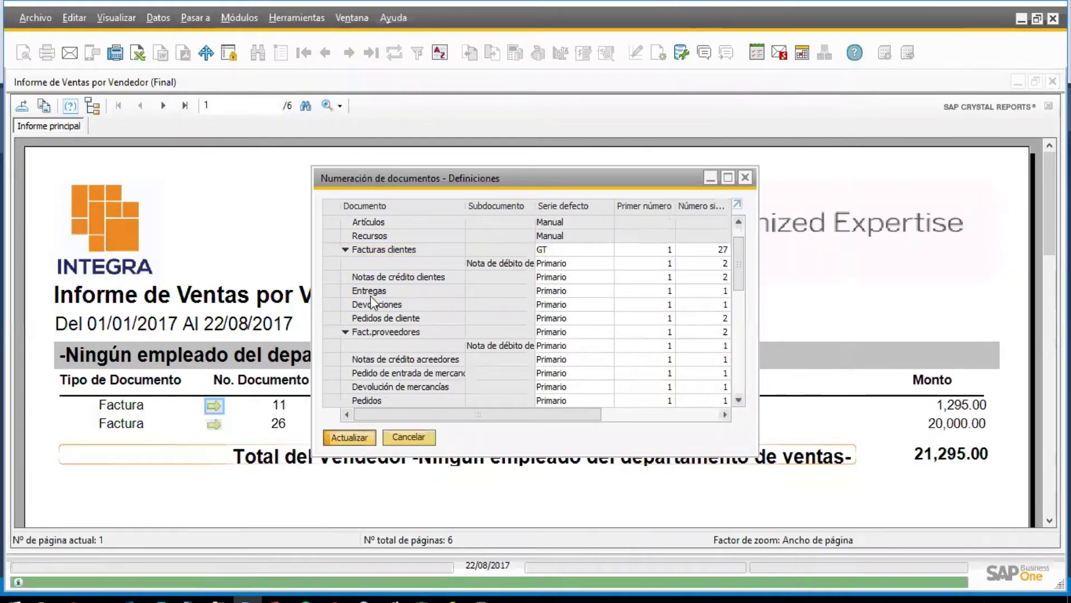
Step: Set the last number of the GT customer invoice series to 999 and save the definitions
double_click(338, 248)
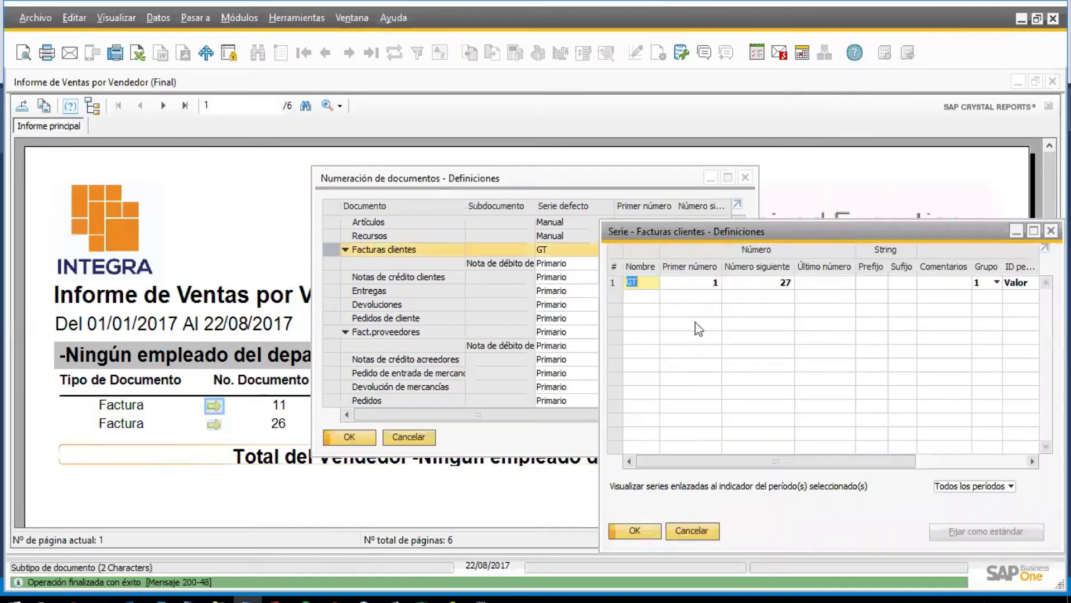
left_click(840, 286)
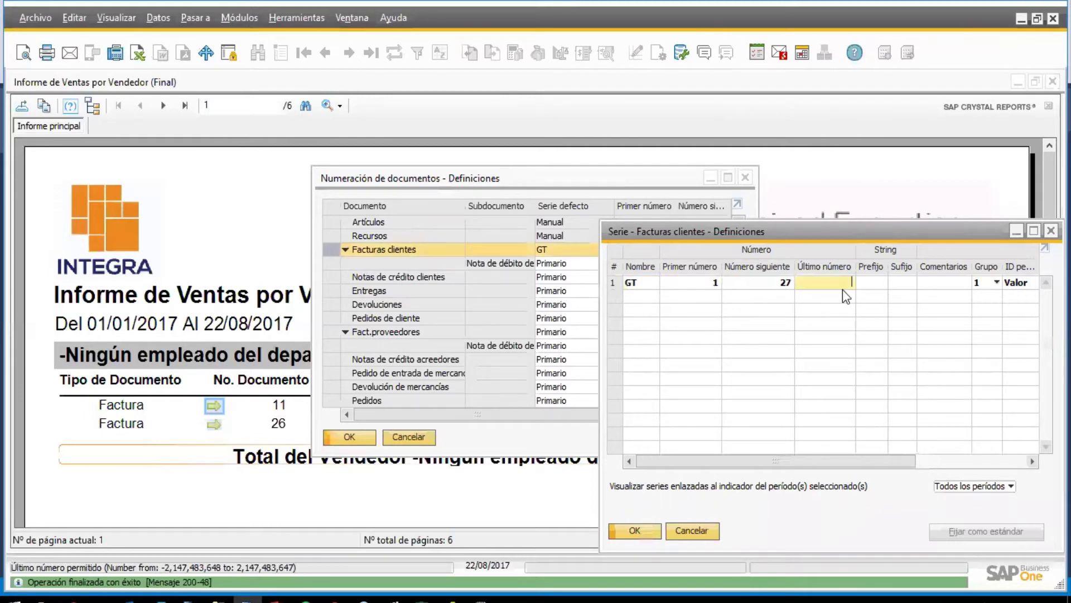
type("999")
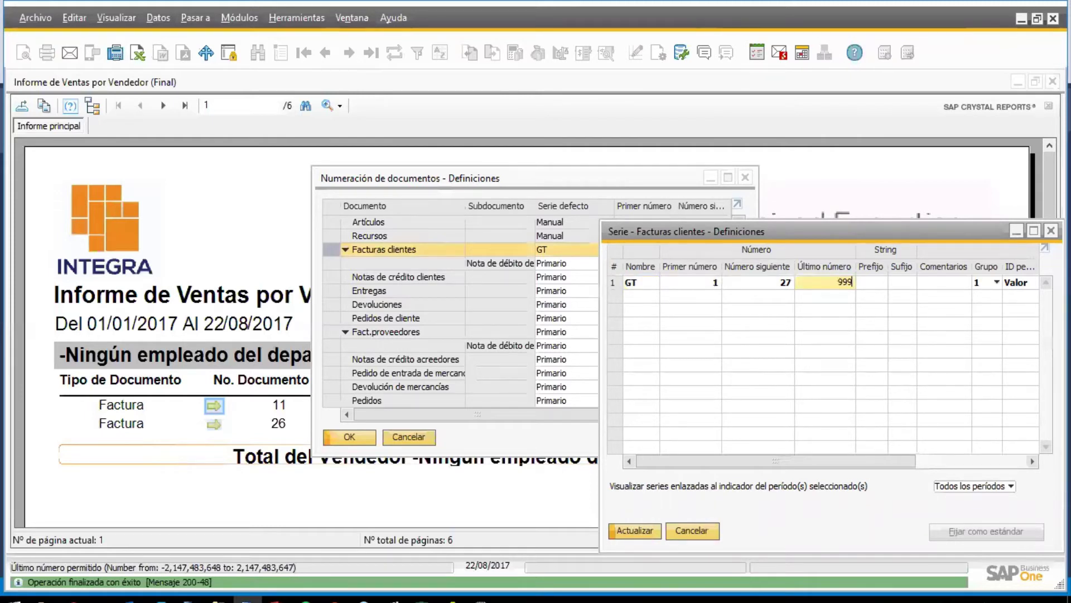
left_click(651, 525)
left_click(642, 529)
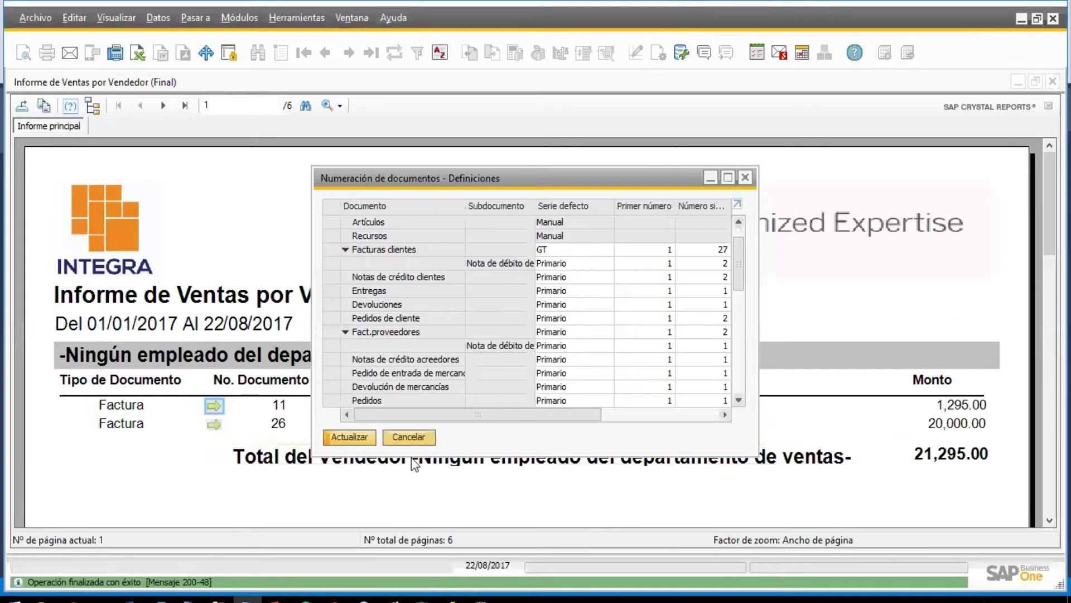
left_click(374, 440)
Step: Add a customer invoice series named ES with first number 1000 and last number 1999
double_click(331, 250)
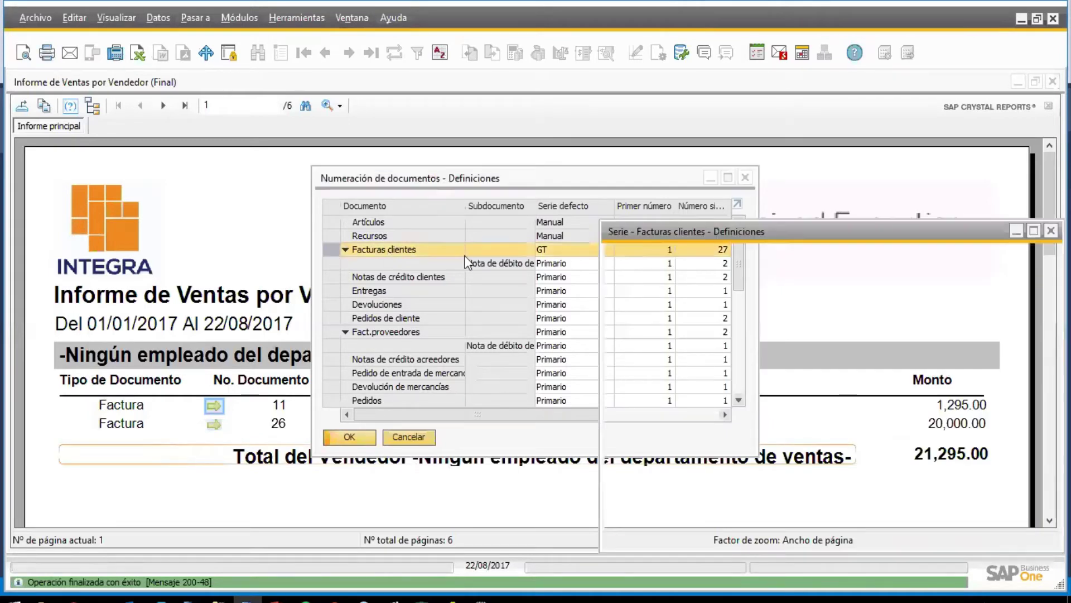
right_click(623, 283)
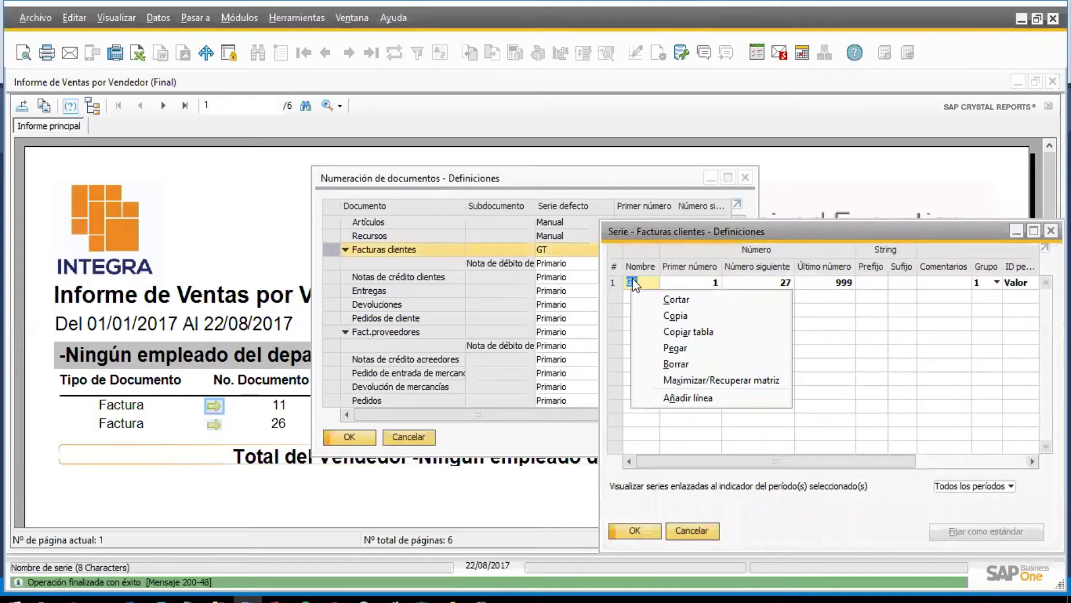
left_click(688, 395)
type("S")
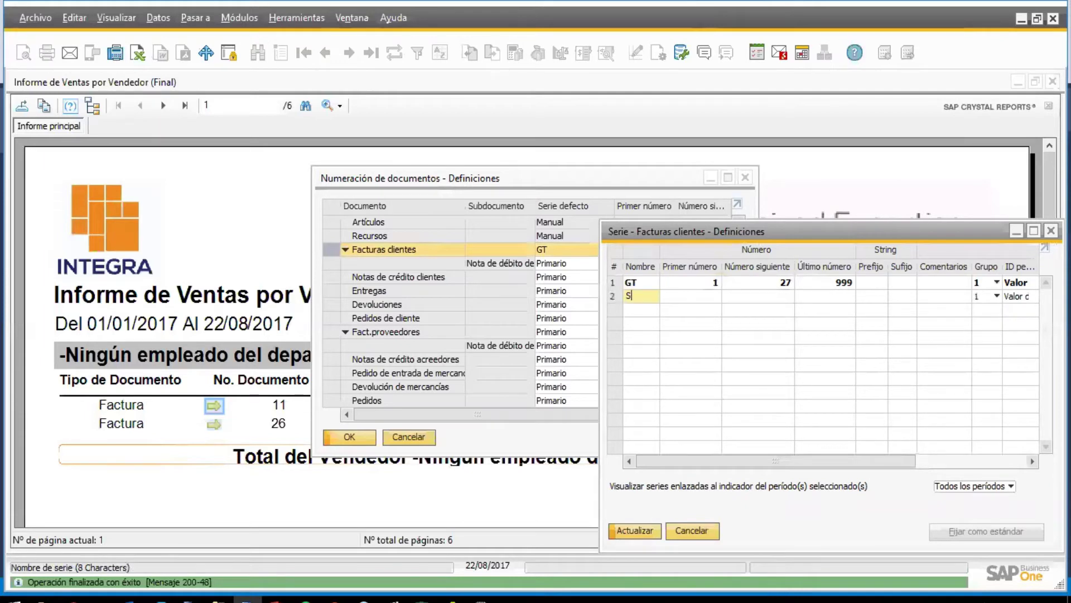
key("Tab")
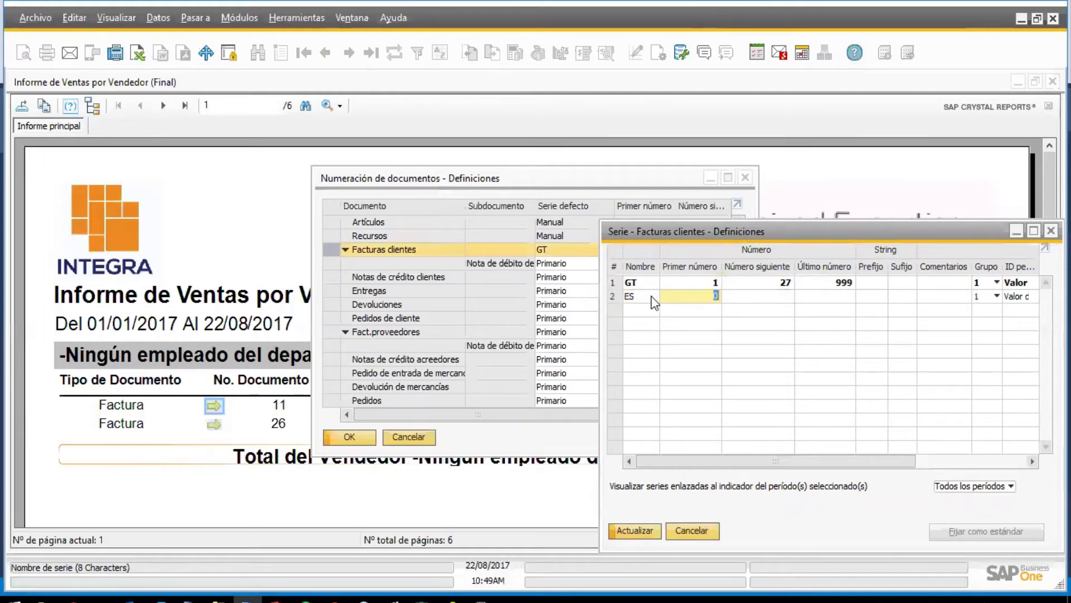
type("1000")
key("Tab")
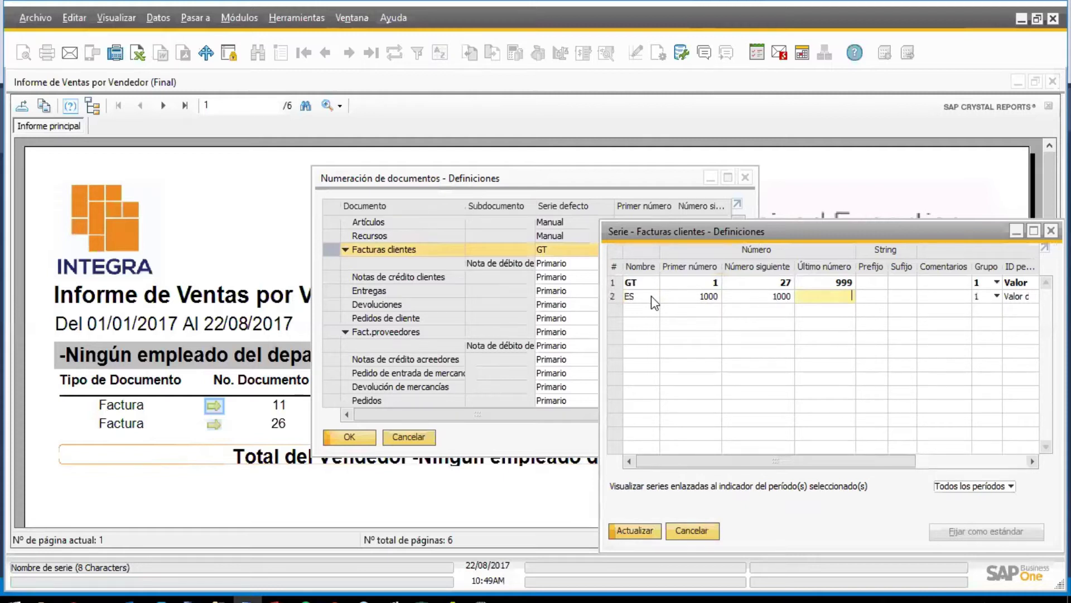
type("1999")
key("Tab")
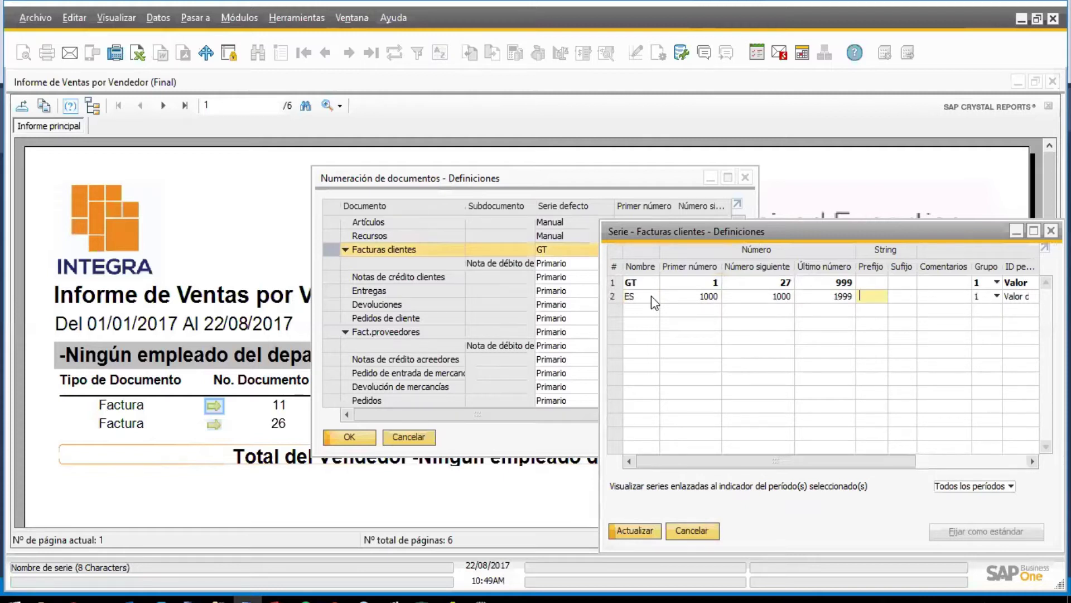
Step: Add a customer invoice series named NI numbered from 2000 to 2999 and save the numbering definitions
right_click(610, 295)
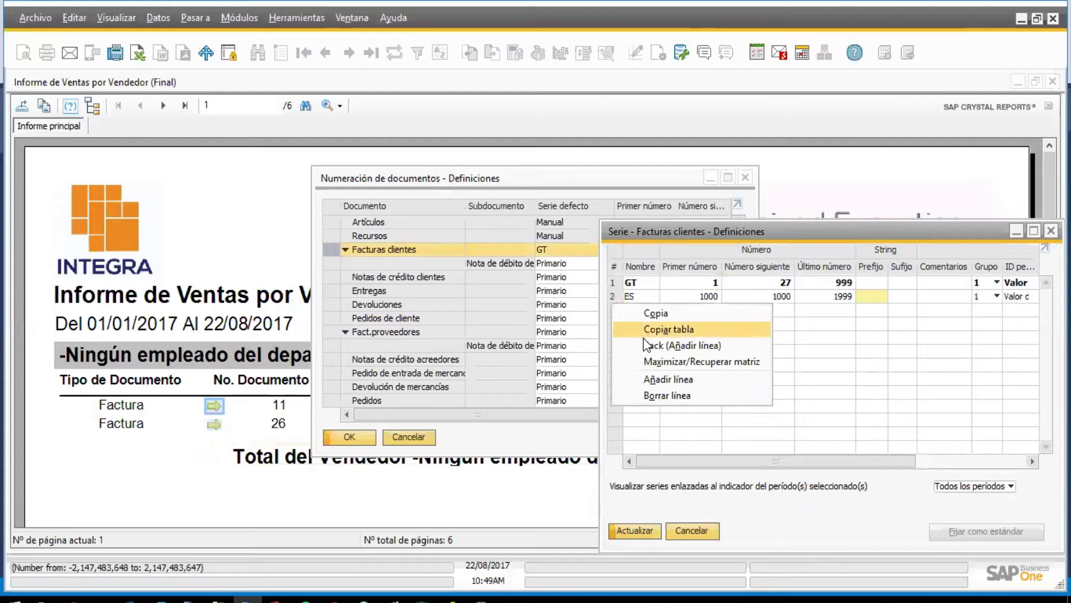
left_click(703, 379)
type("NI")
key("Tab")
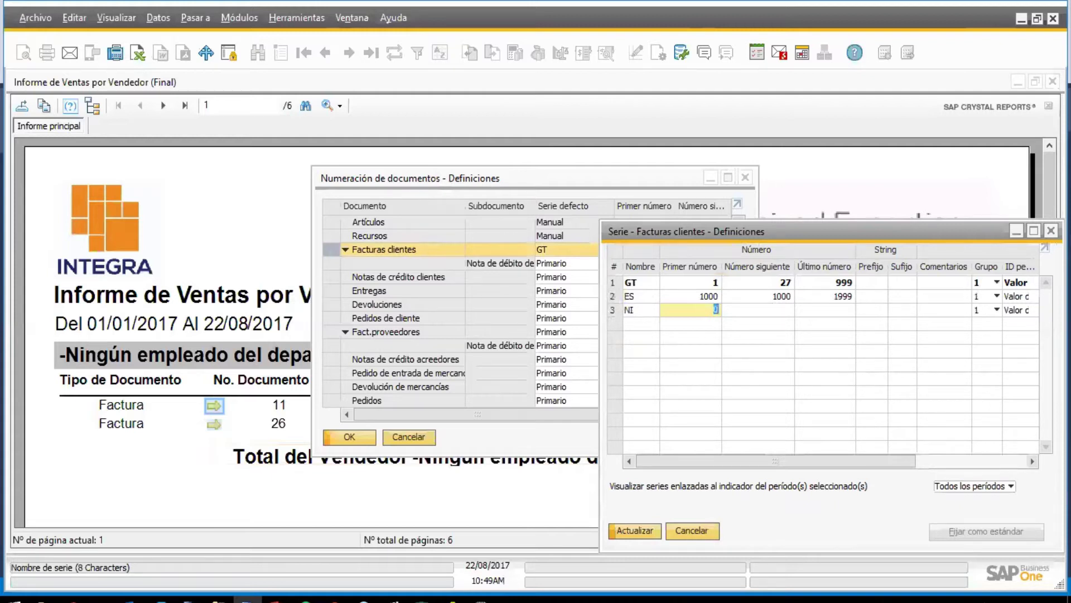
type("2000")
key("Tab")
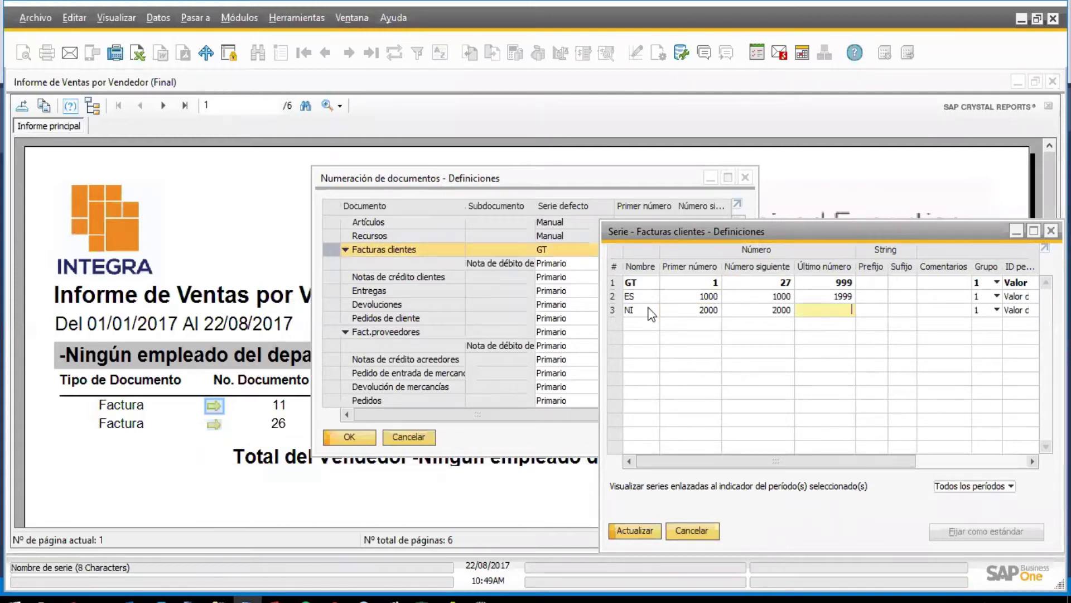
type("2999")
key("Tab")
left_click(620, 531)
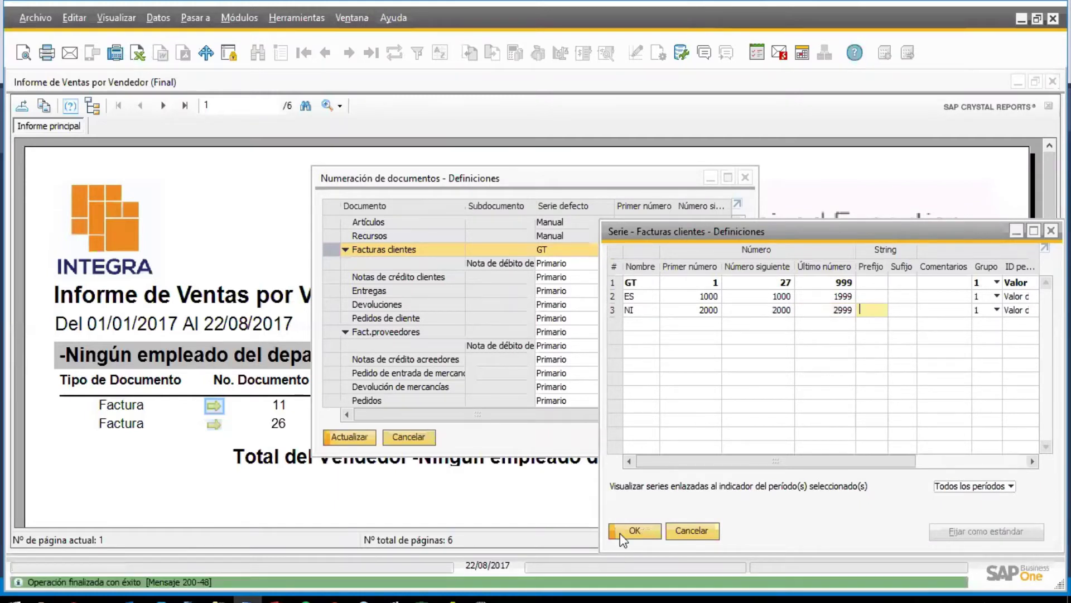
left_click(620, 531)
left_click(347, 438)
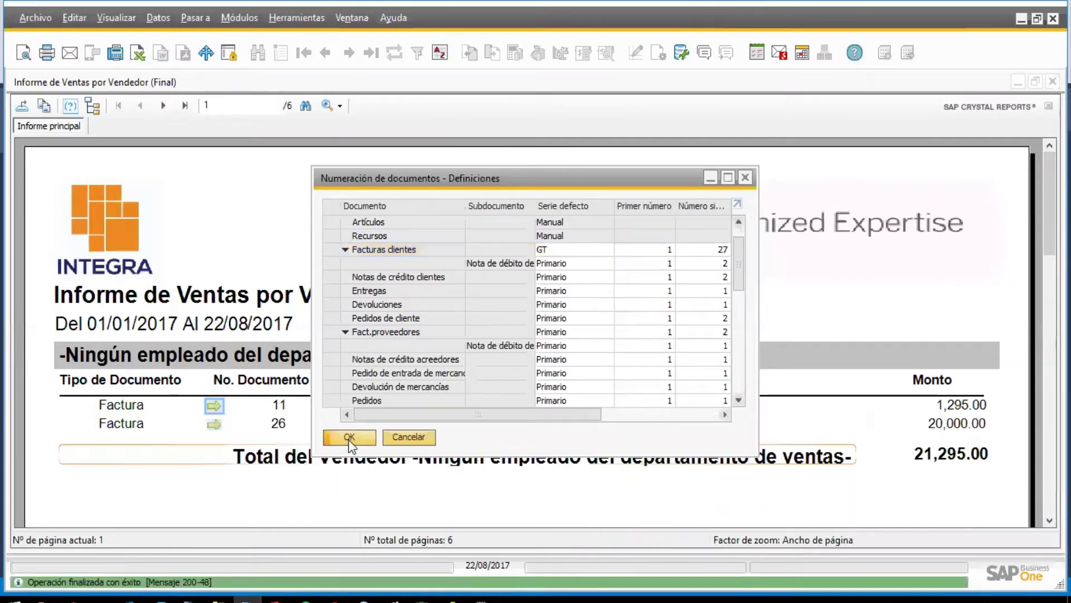
Step: Close the document numbering definitions and the Informe de Ventas por Vendedor (Final) report
left_click(349, 438)
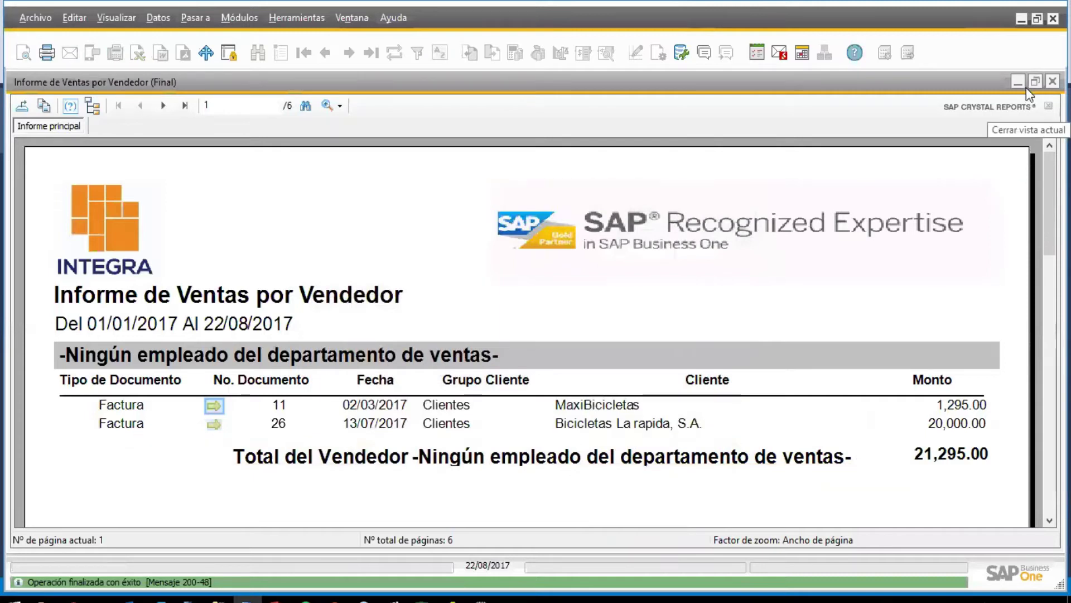
left_click(1053, 82)
left_click(692, 269)
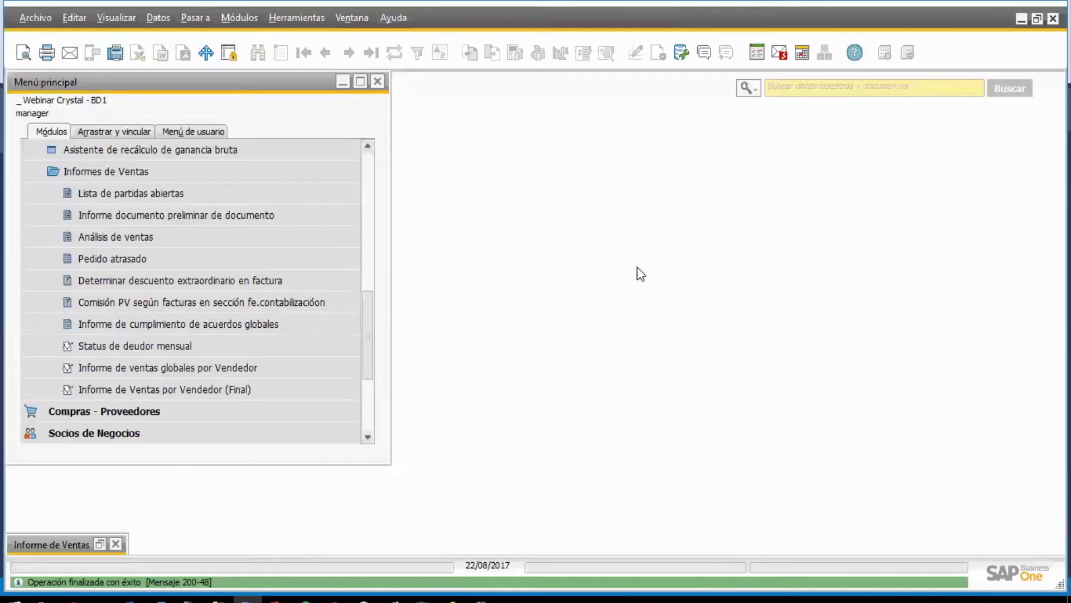
Step: Open Factura de deudores in the Ventas - Clientes module and start a new blank customer invoice
scroll(366, 223, "up", 5)
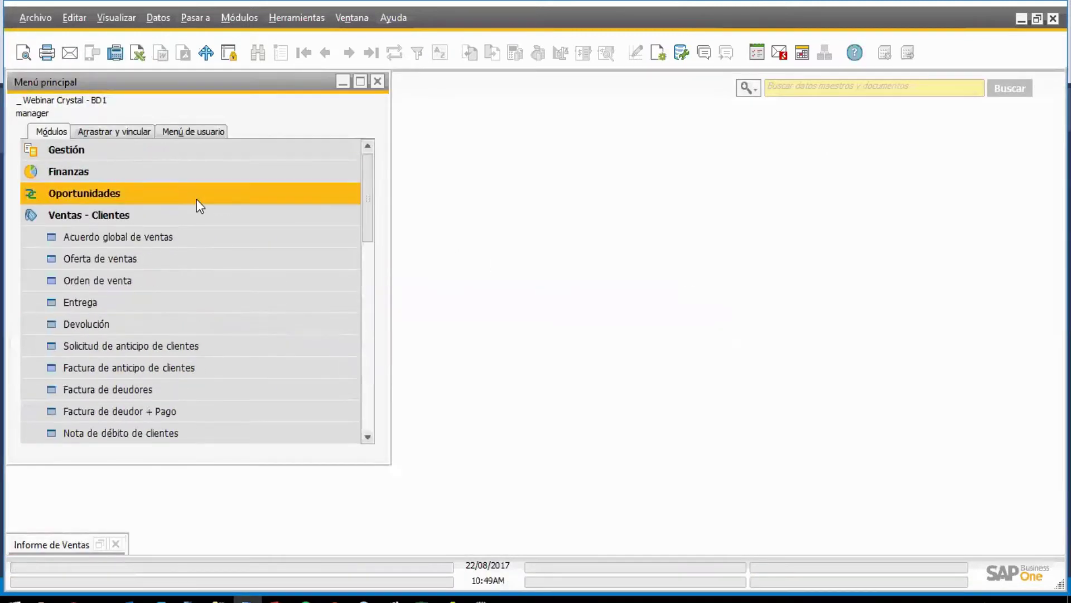
left_click(152, 212)
left_click(123, 216)
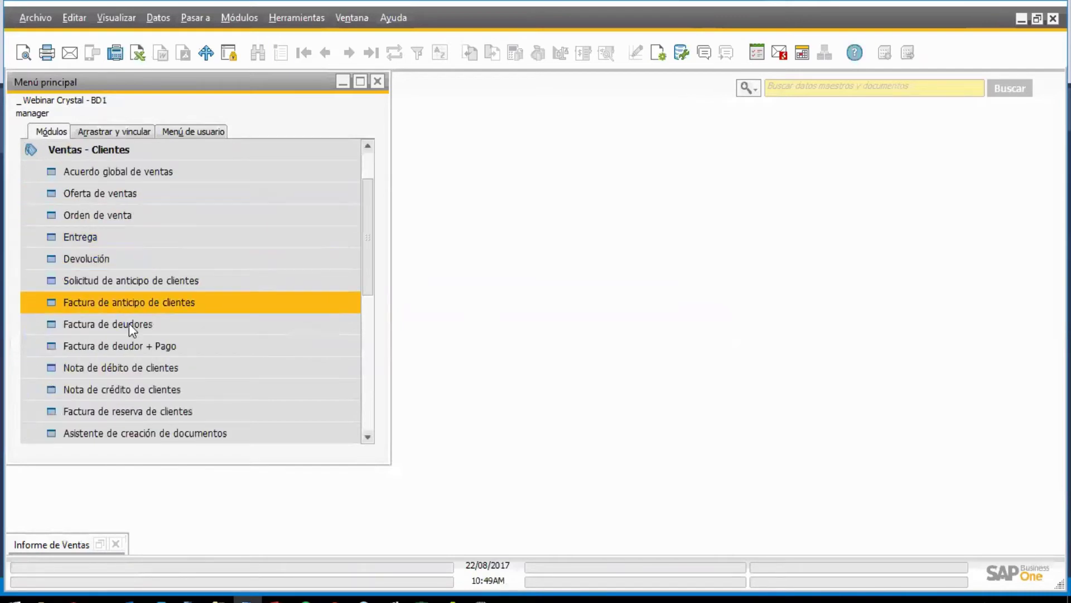
left_click(129, 311)
left_click(776, 80)
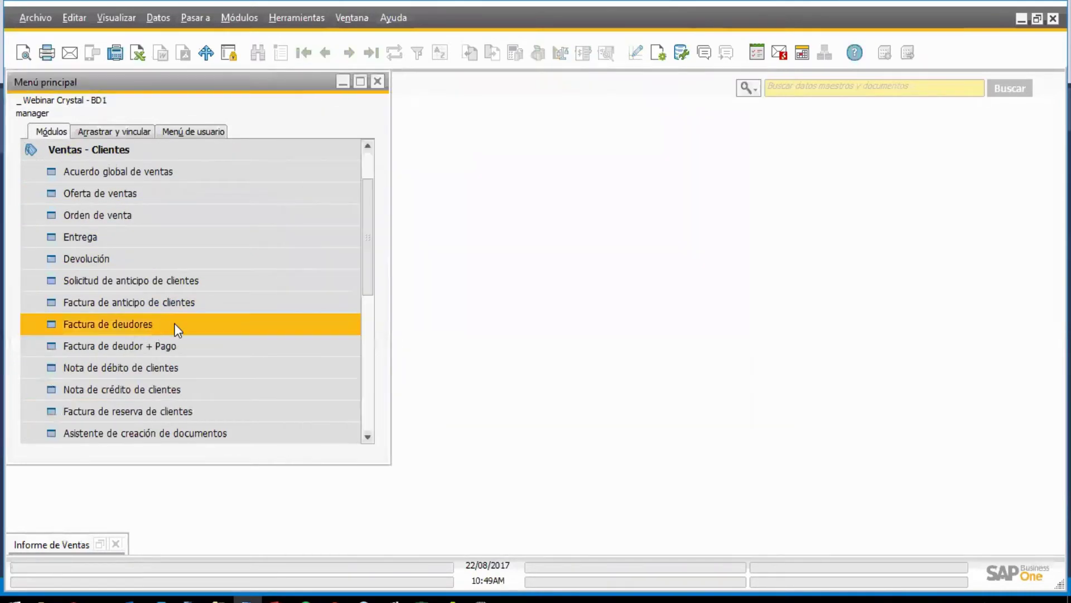
left_click(174, 323)
key("ctrl+Page_Down")
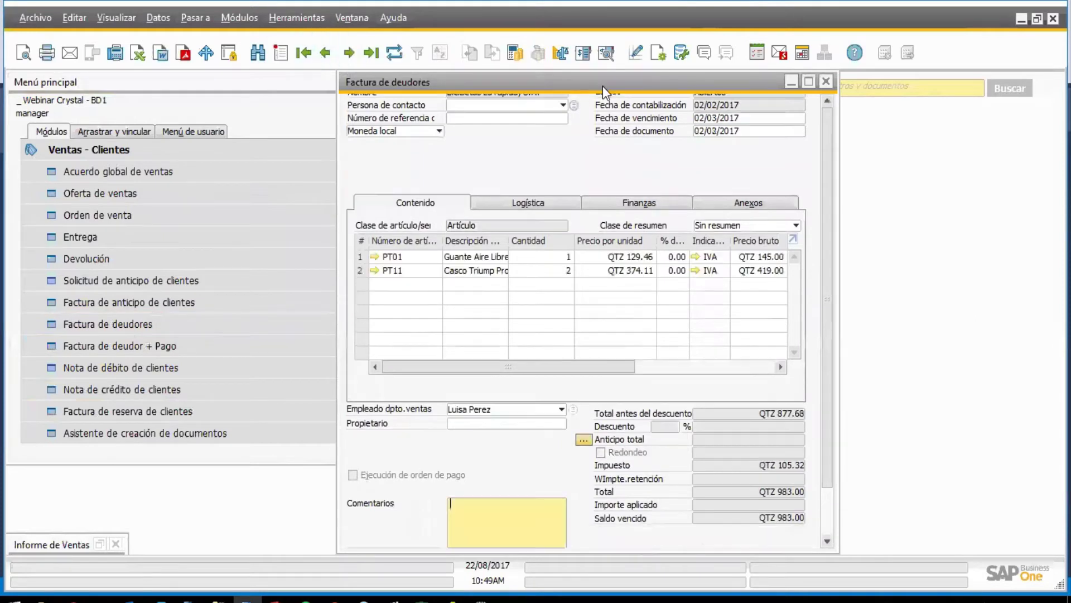
scroll(790, 177, "up", 2)
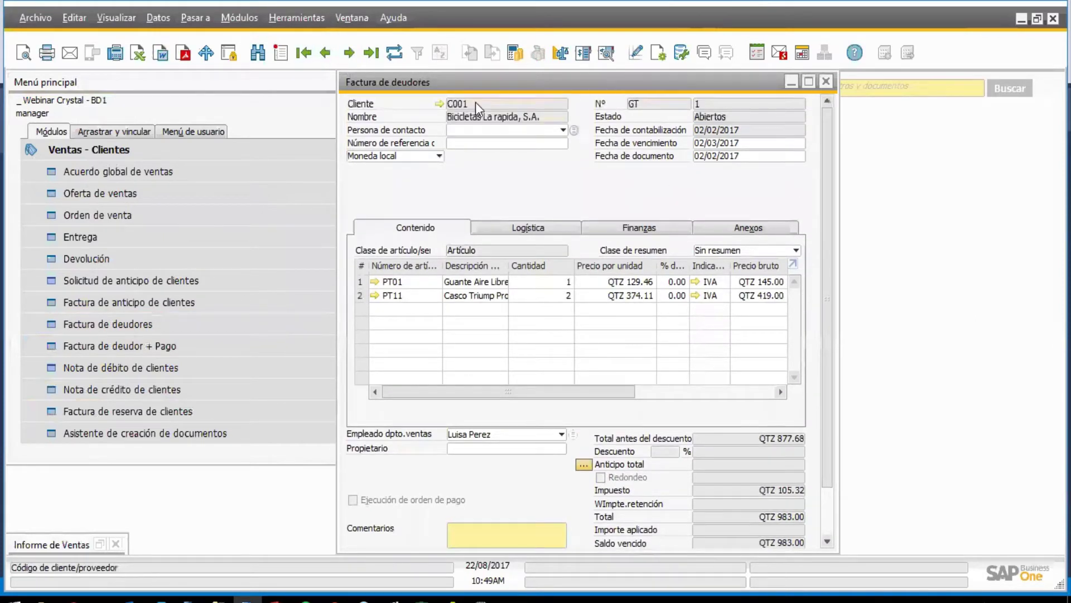
key("ctrl+a")
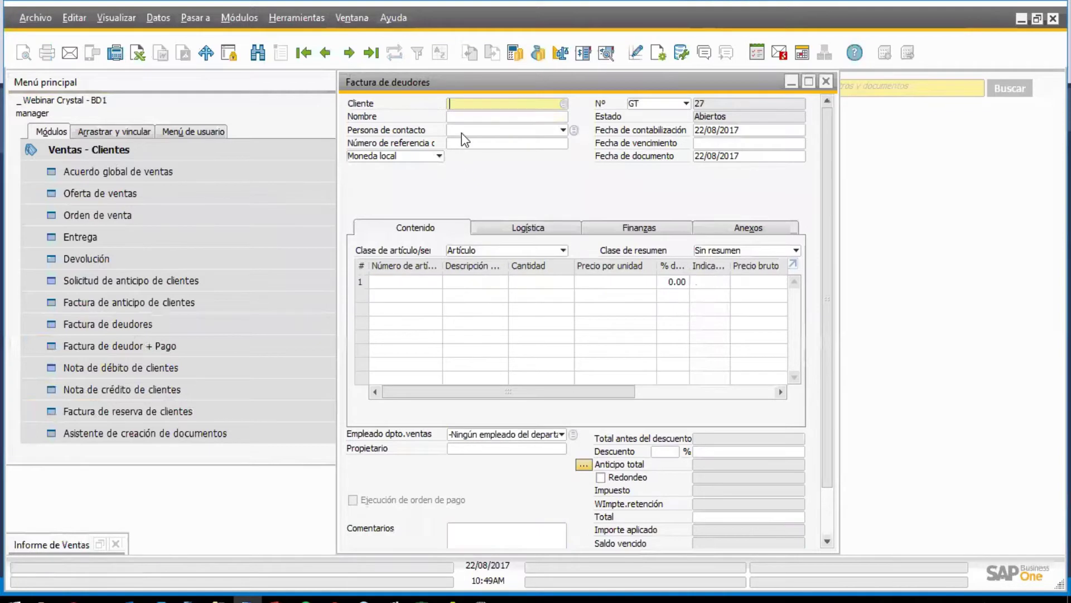
Step: Choose Los rapidos as the invoice's customer and set the numbering series to ES
key("Tab")
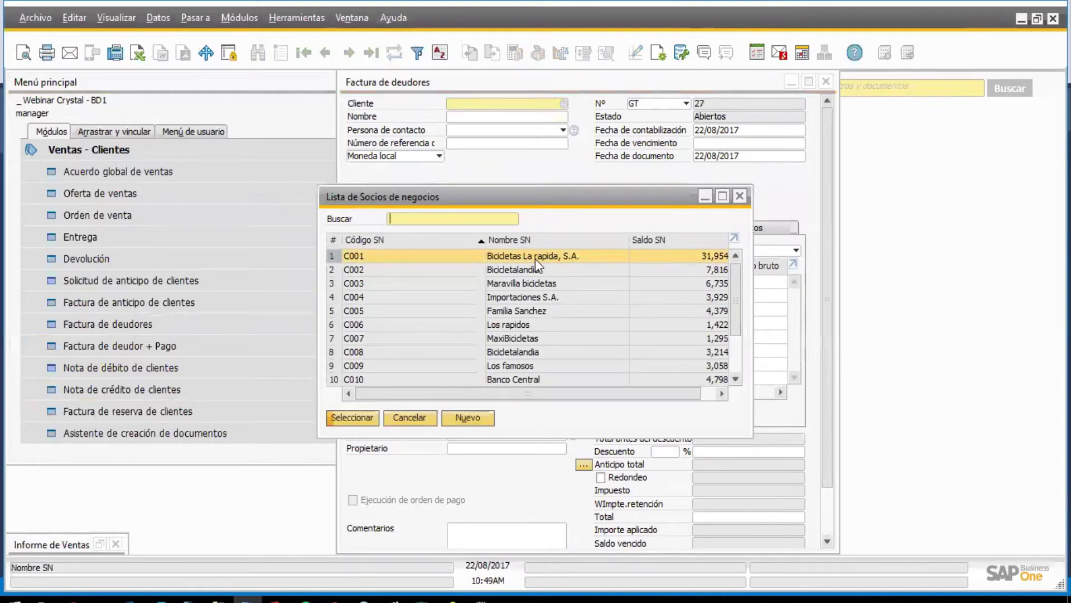
double_click(550, 325)
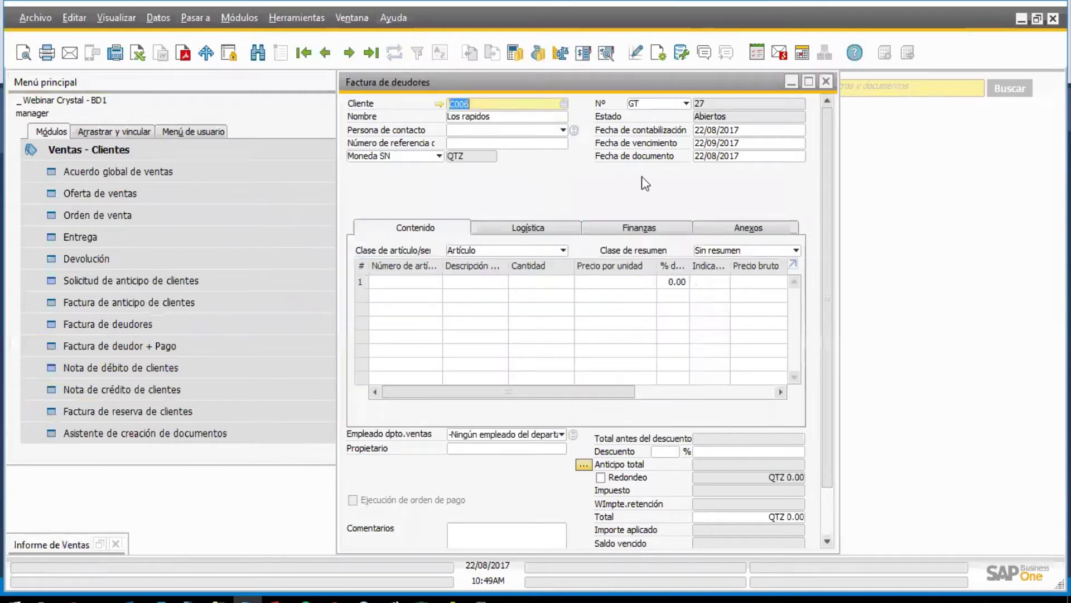
left_click(678, 104)
left_click(653, 121)
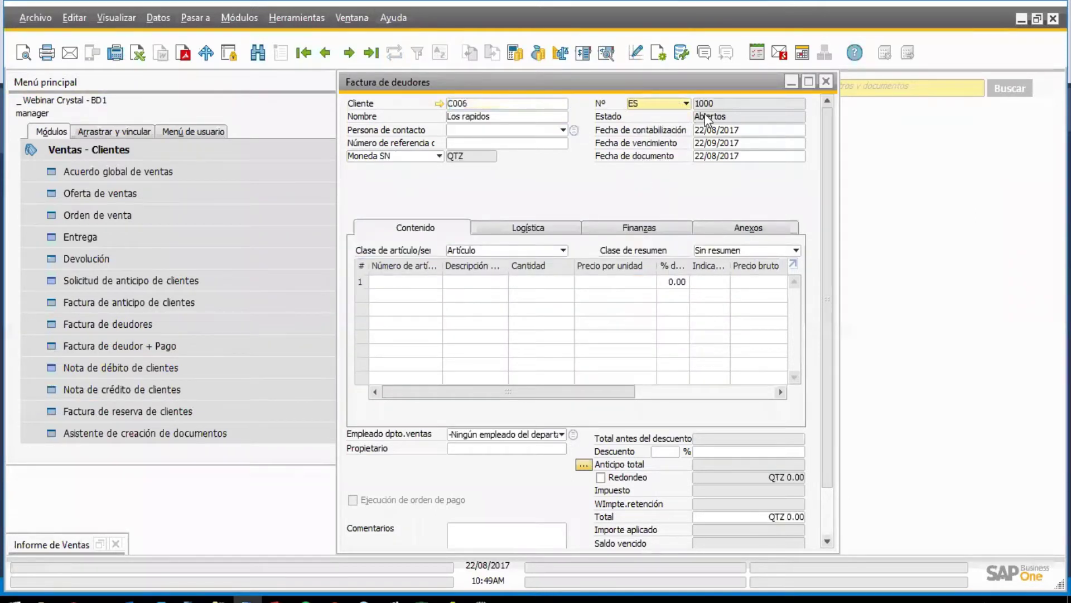
Step: Add item PT01, Guante Aire Libre Lana, to the first line of the invoice
left_click(405, 282)
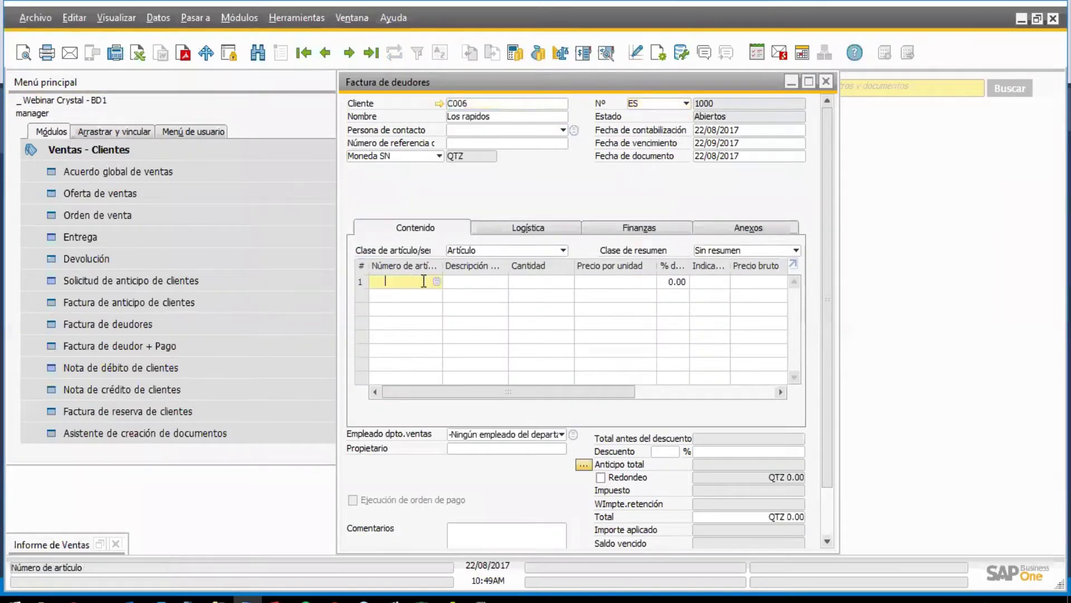
key("Tab")
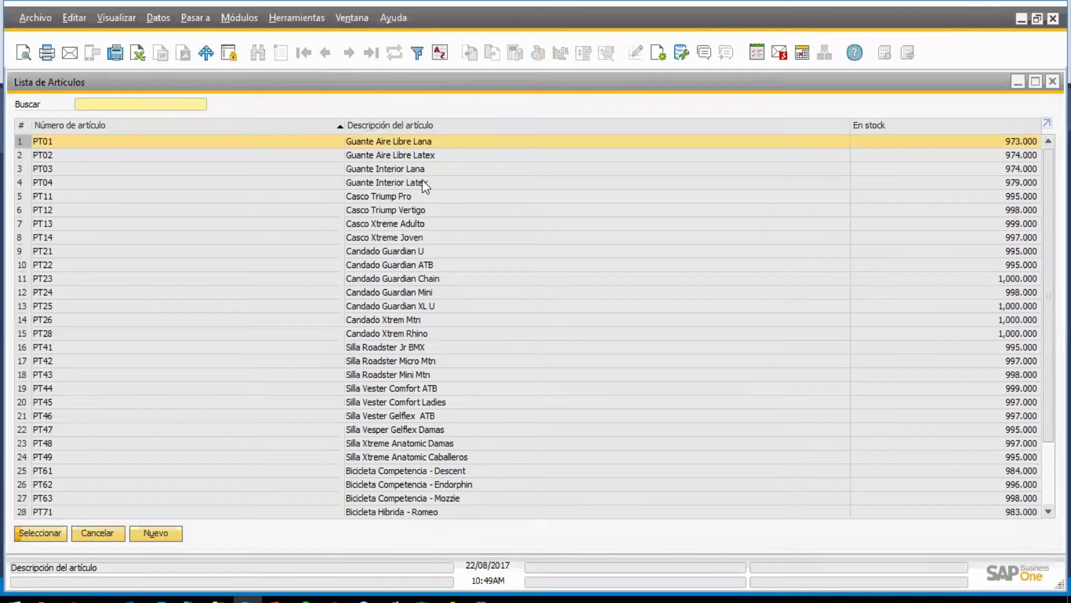
double_click(400, 144)
left_click_drag(556, 387, 717, 389)
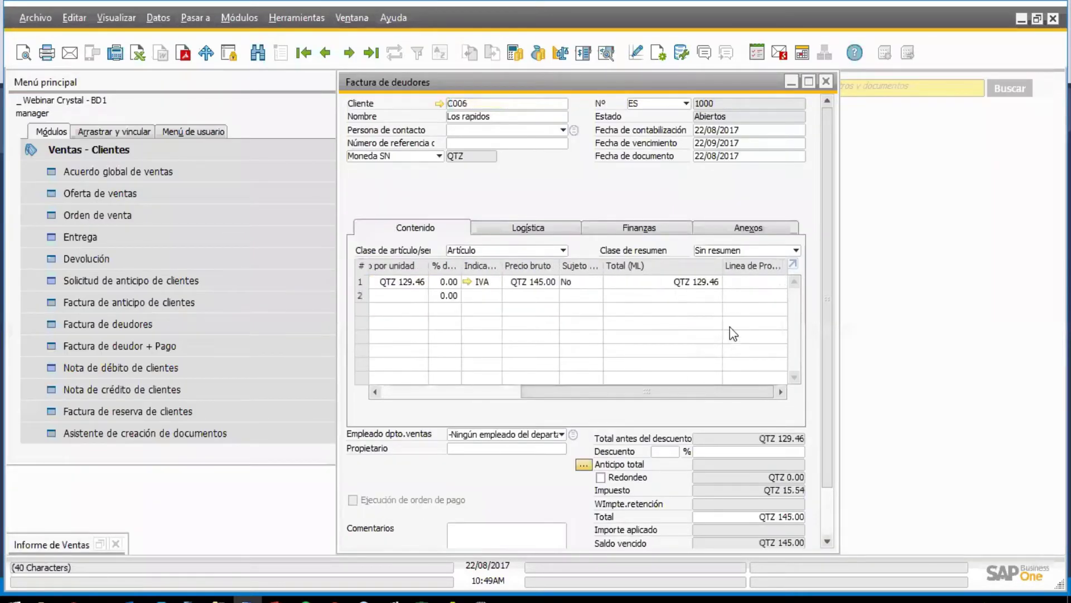
left_click(743, 290)
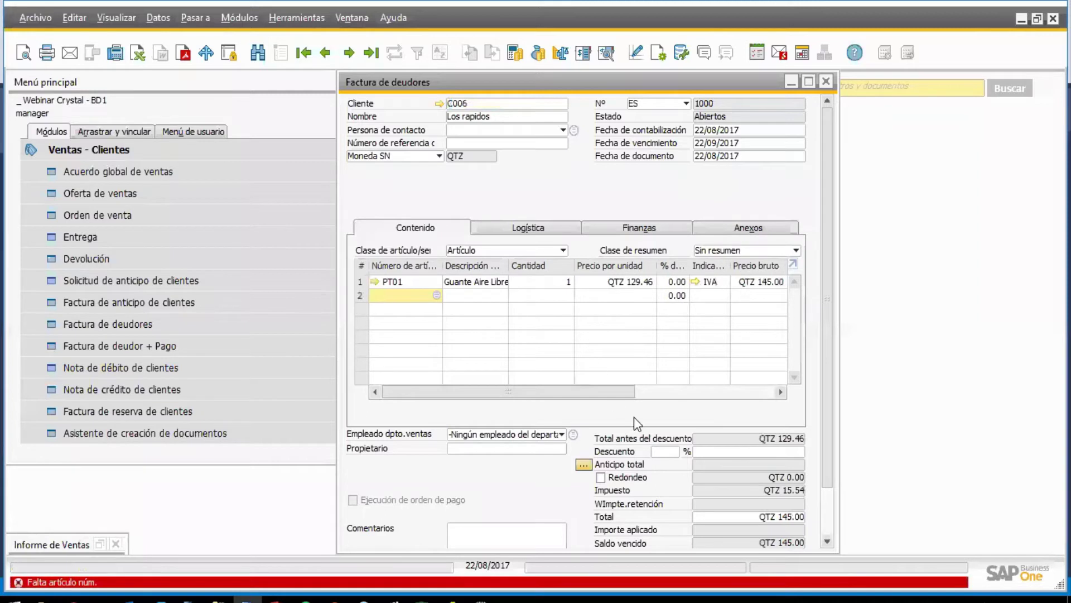
left_click(676, 393)
left_click(759, 280)
key("Tab")
Step: Create the Los rapidos invoice and accept that it cannot be modified after creation
scroll(815, 443, "down", 3)
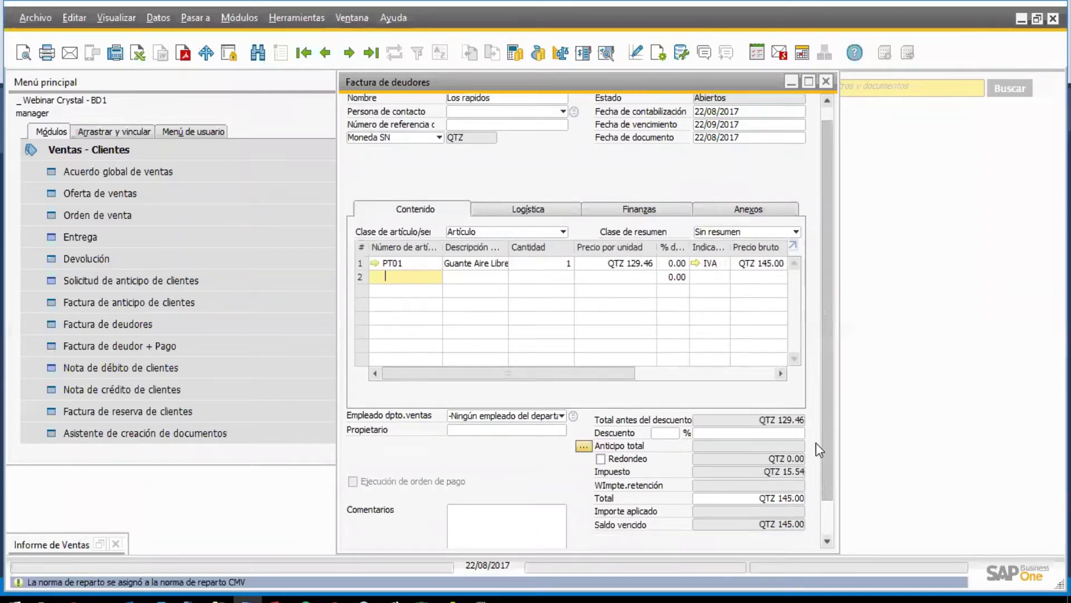
left_click(372, 530)
left_click(370, 344)
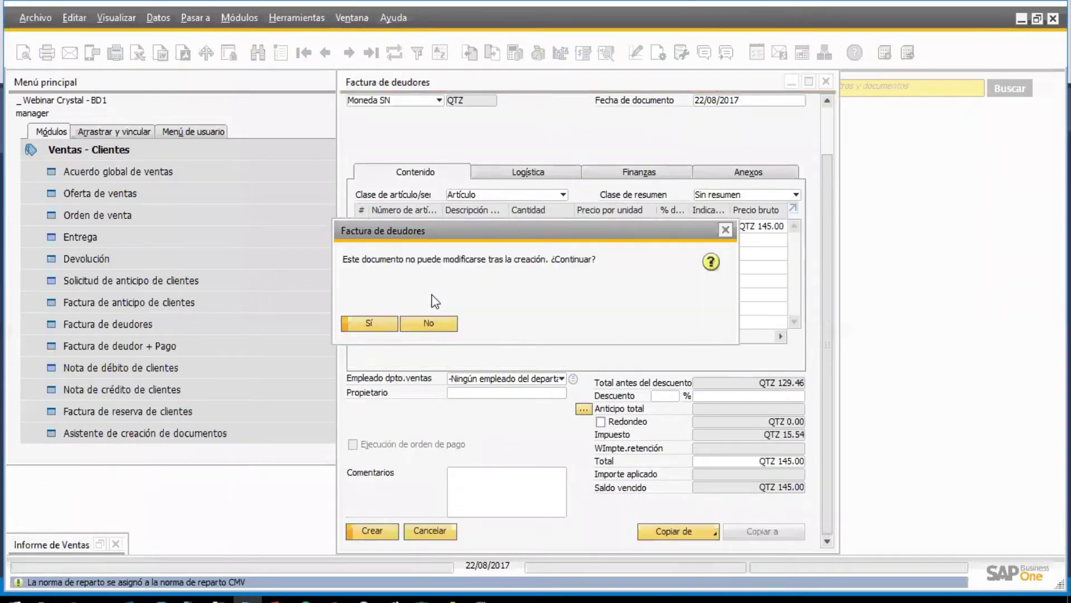
left_click(380, 321)
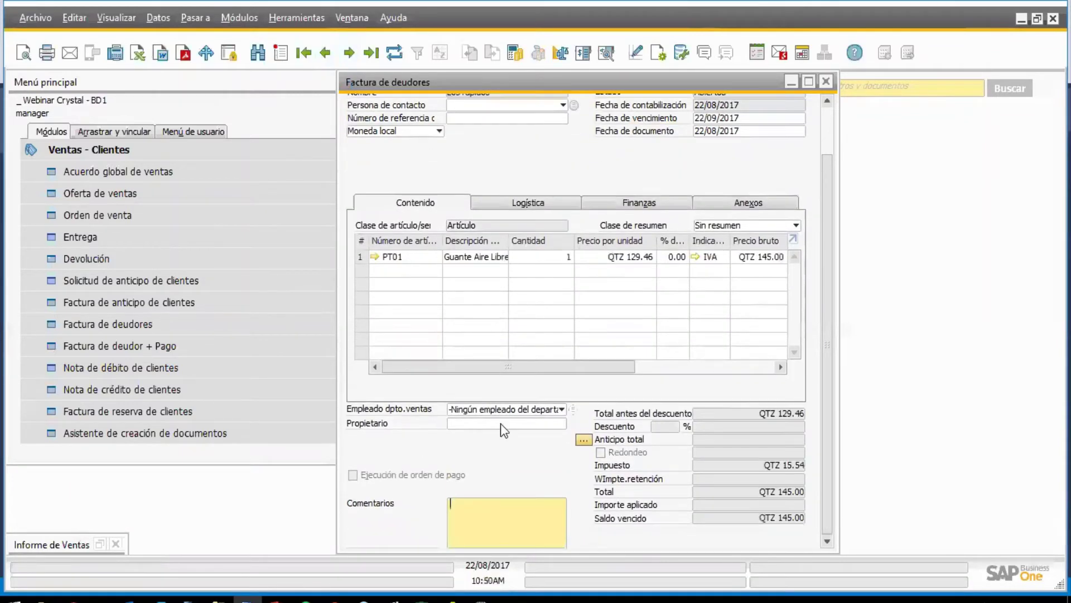
Step: Assign the first named sales employee in the list to the created invoice, save the update and close the invoice
left_click(494, 410)
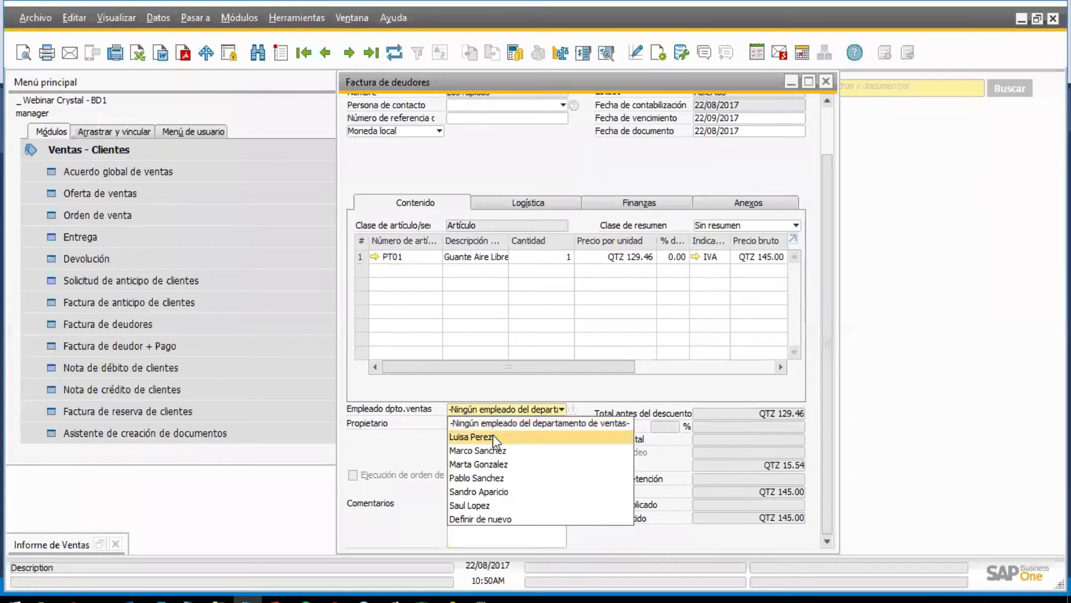
left_click(493, 436)
left_click(370, 344)
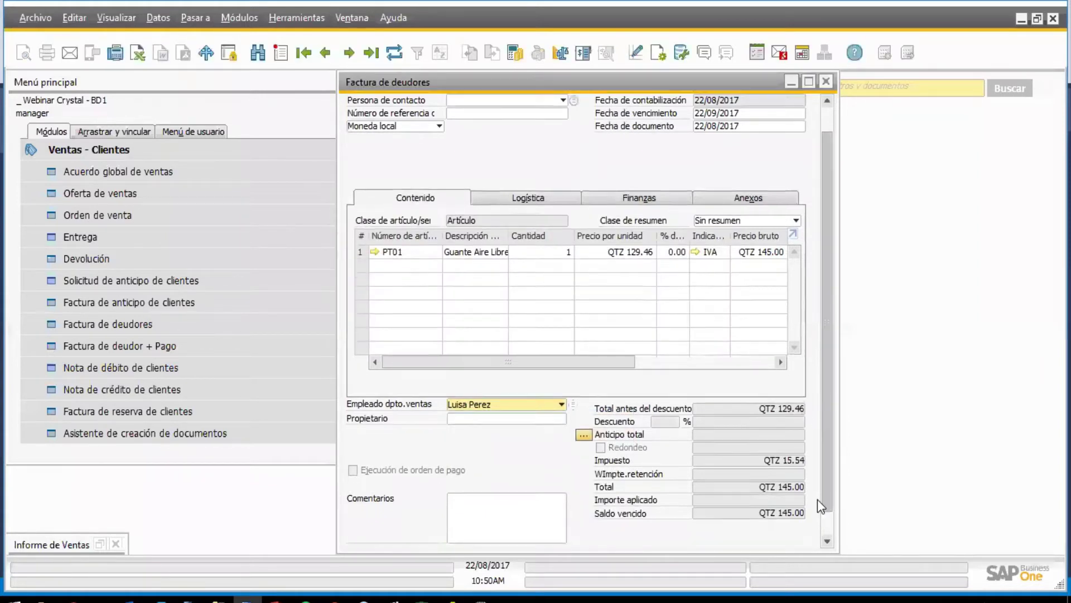
scroll(818, 498, "down", 1)
left_click(380, 530)
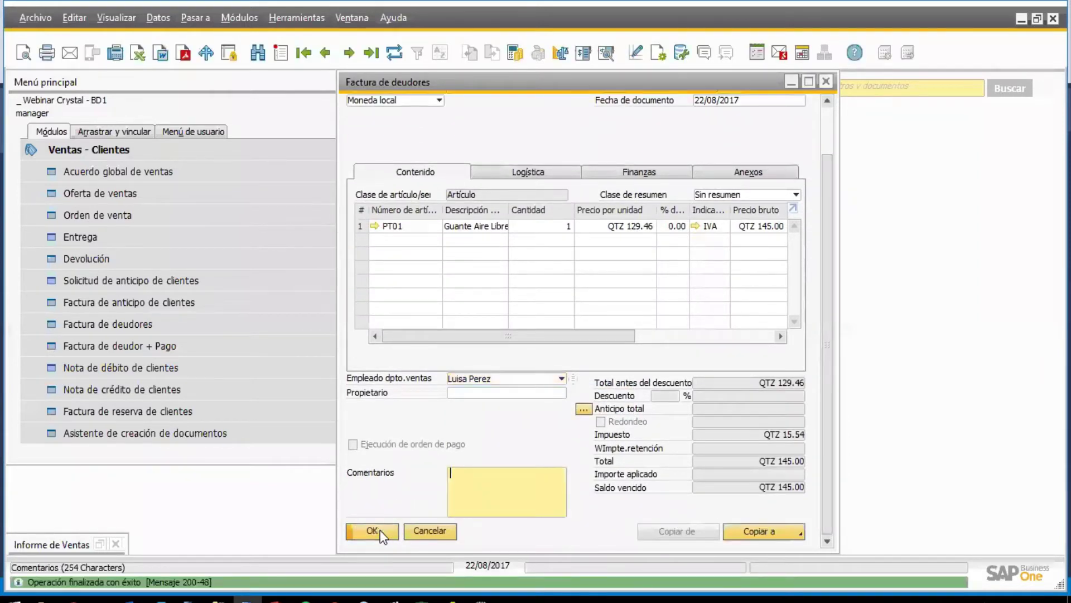
scroll(824, 112, "up", 2)
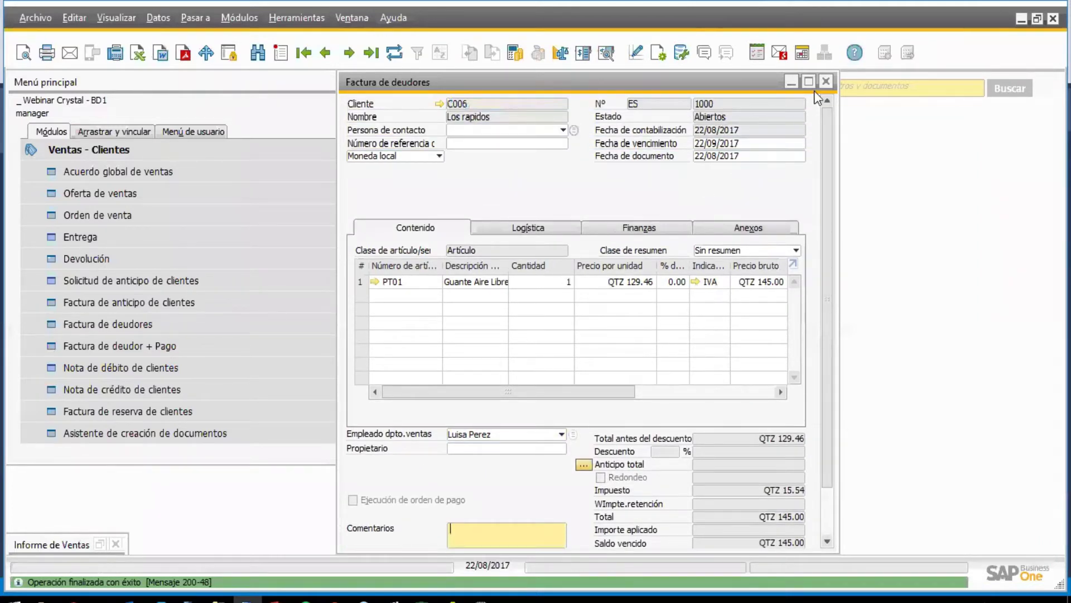
left_click(826, 82)
Step: Switch to SQL Server Management Studio, rerun SBO_SP_RPT_INFORME_VENTAS_FINAL and locate the new Los rapidos invoice in the results
left_click(219, 597)
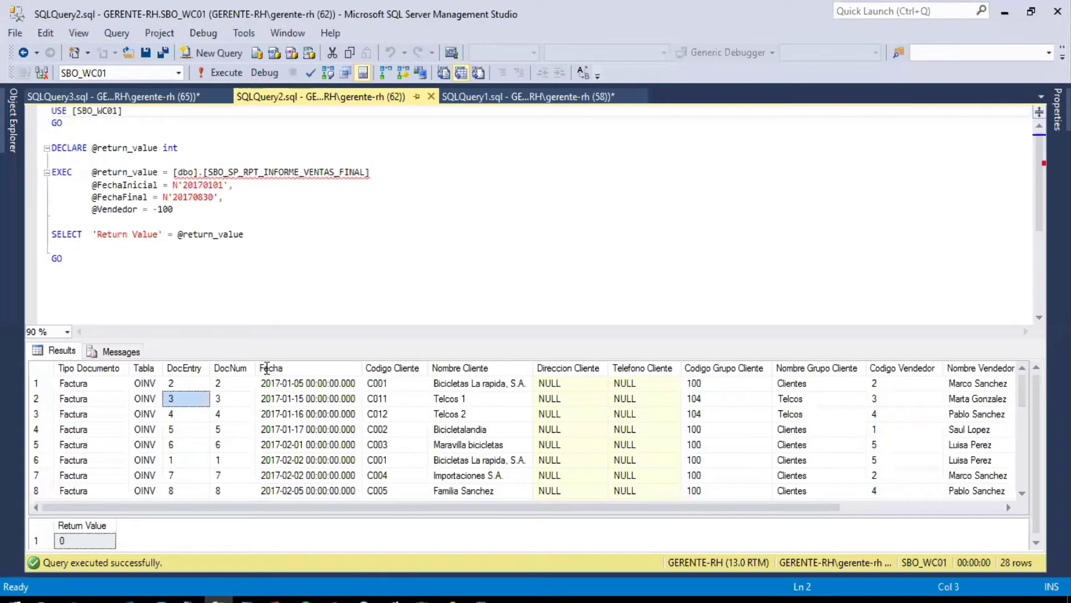
left_click(221, 72)
left_click(223, 399)
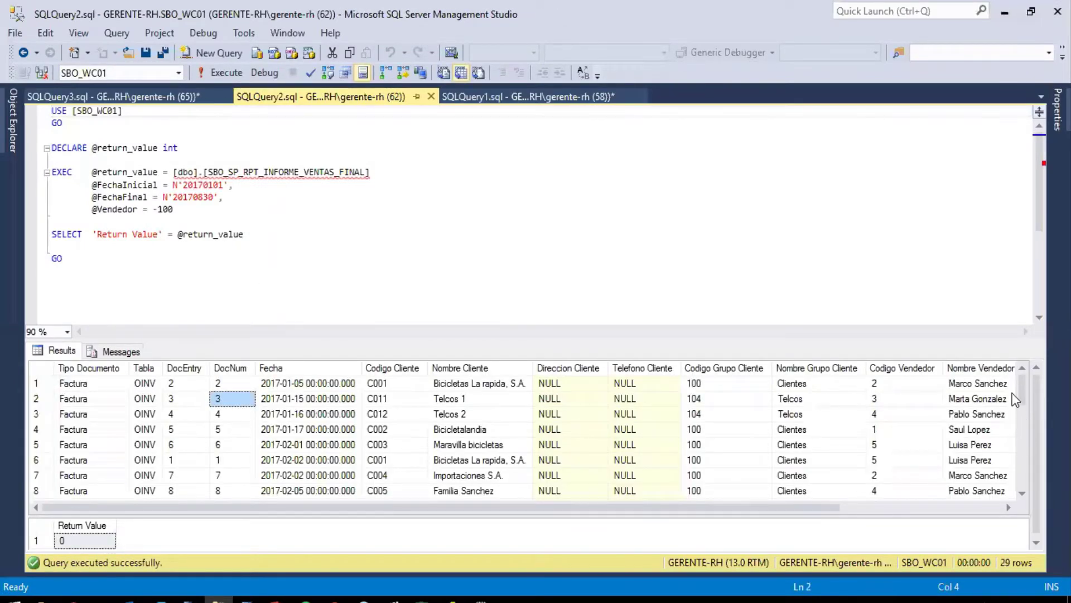
left_click_drag(1020, 399, 1010, 495)
left_click(233, 460)
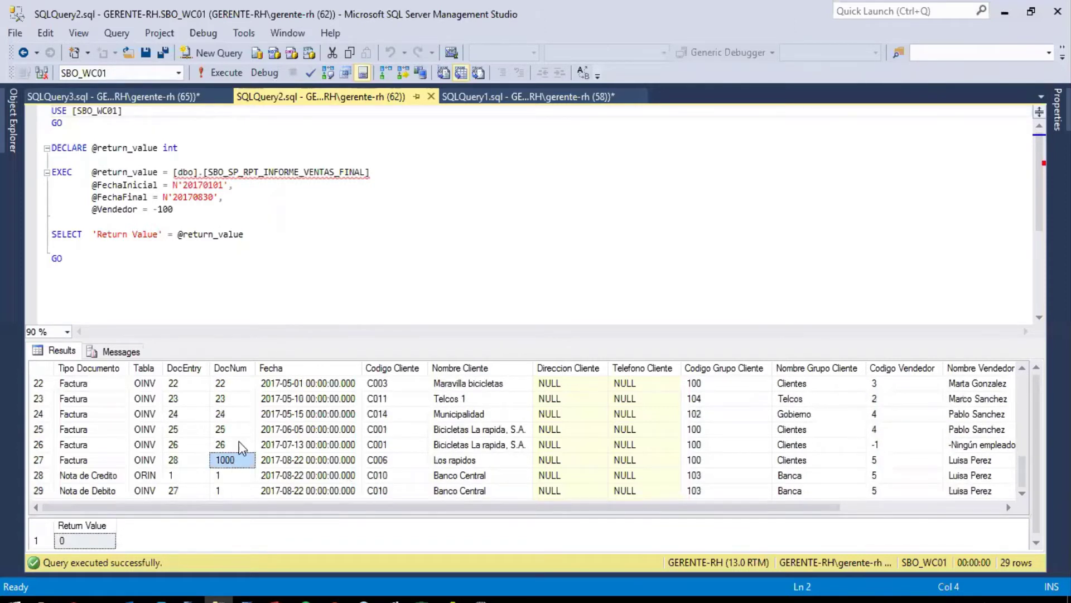
Step: Widen the DocNum and DocEntry columns and compare both values and the table name of the Los rapidos invoice
left_click_drag(256, 367, 295, 368)
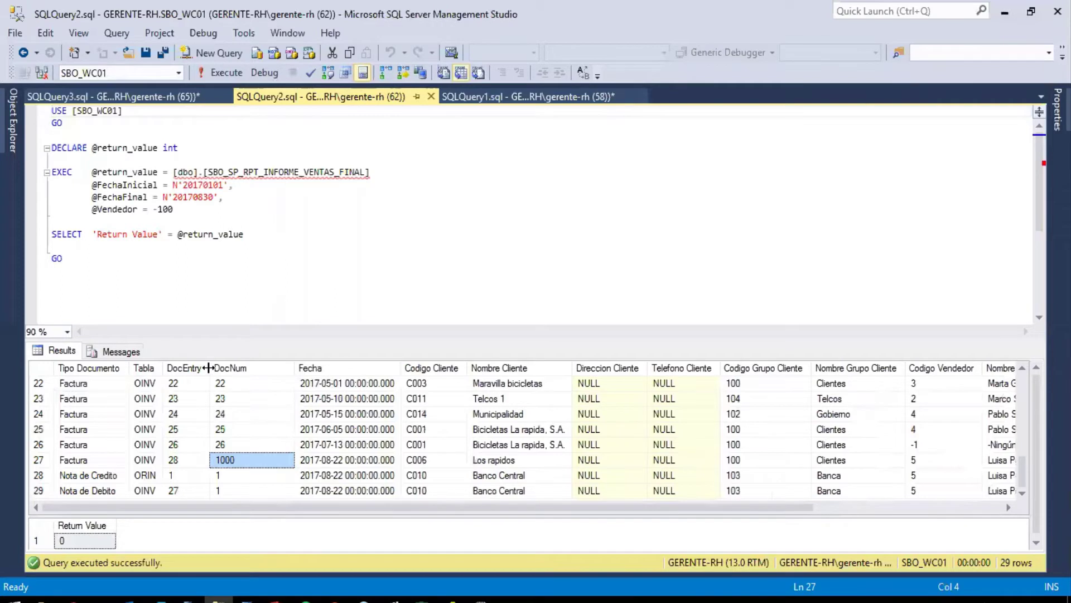
left_click_drag(210, 368, 220, 368)
left_click(196, 458)
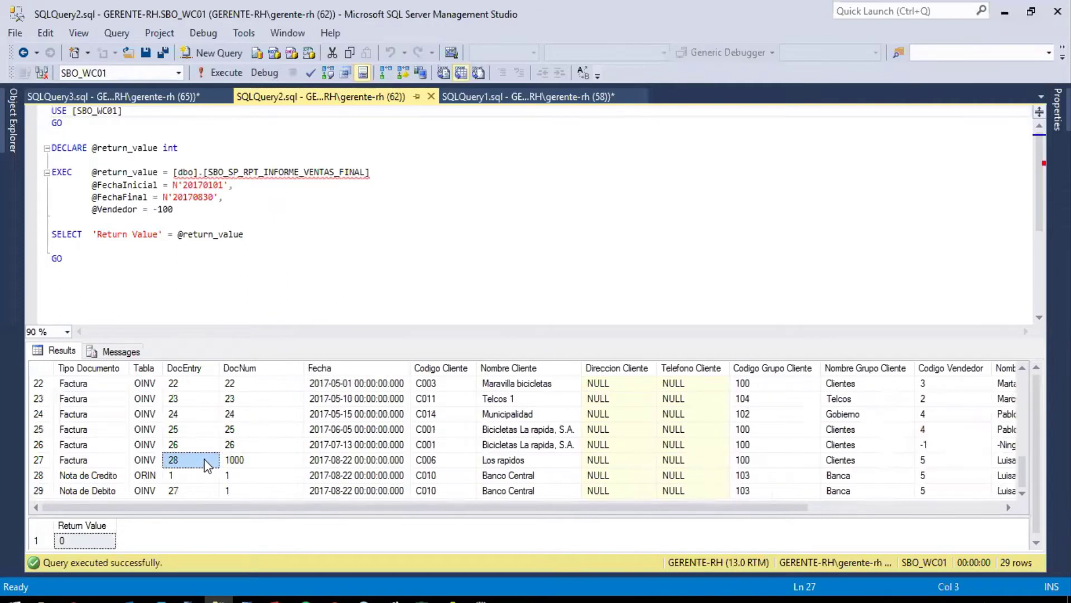
left_click(234, 463)
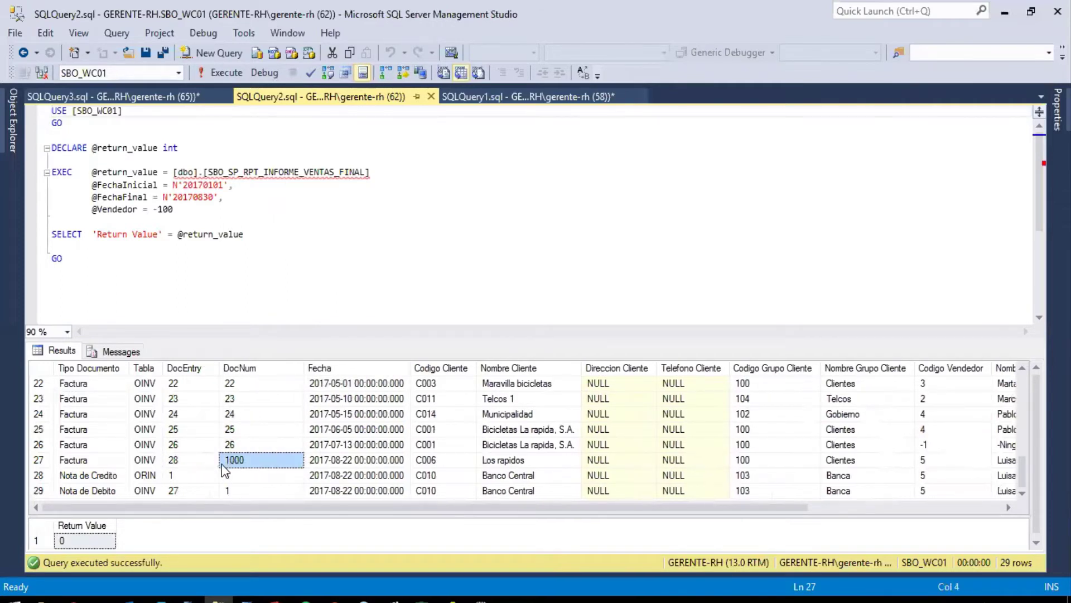
left_click(189, 463)
left_click(233, 462)
left_click(189, 459)
left_click(252, 459)
left_click(186, 457)
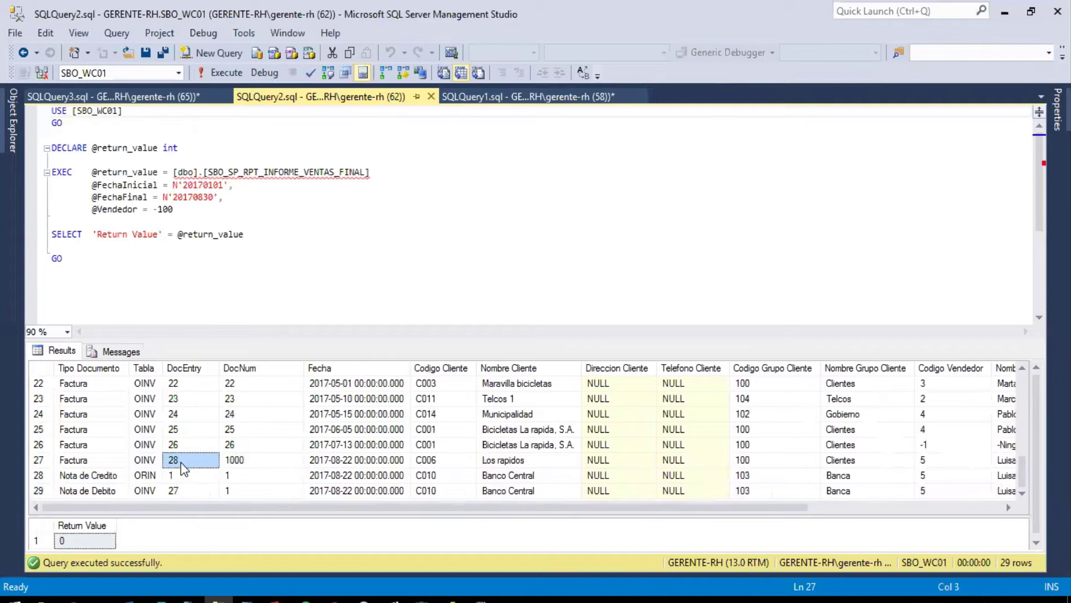
left_click(143, 465)
left_click(186, 459)
Step: Open Informe de Ventas por Vendedor (Final).rpt from the Informe de Ventas - IGT examples folder in Crystal Reports and select the first invoice's link arrow
mouse_move(167, 597)
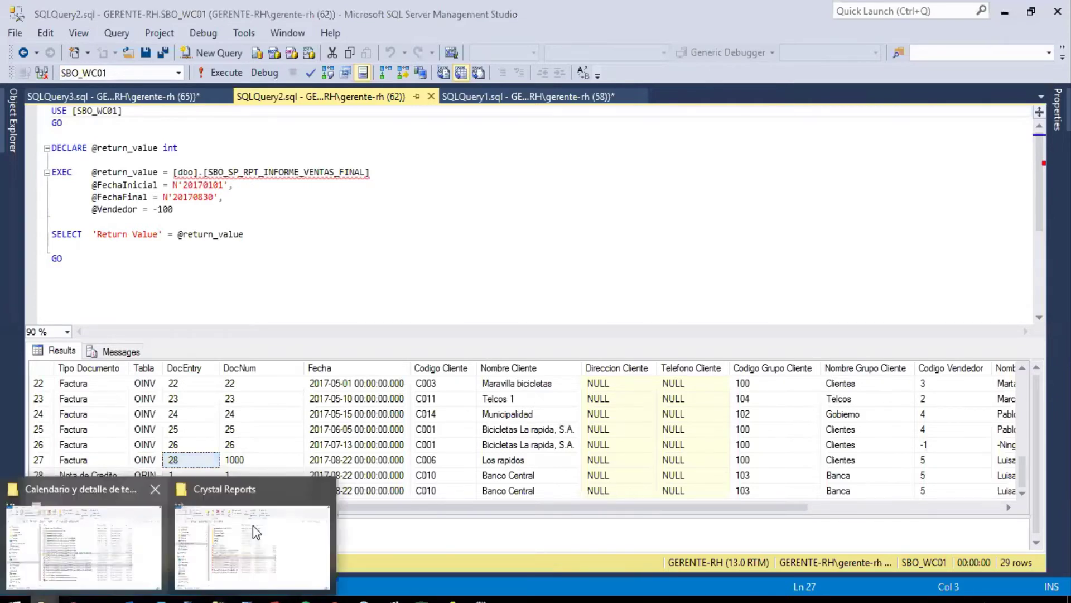
left_click(156, 553)
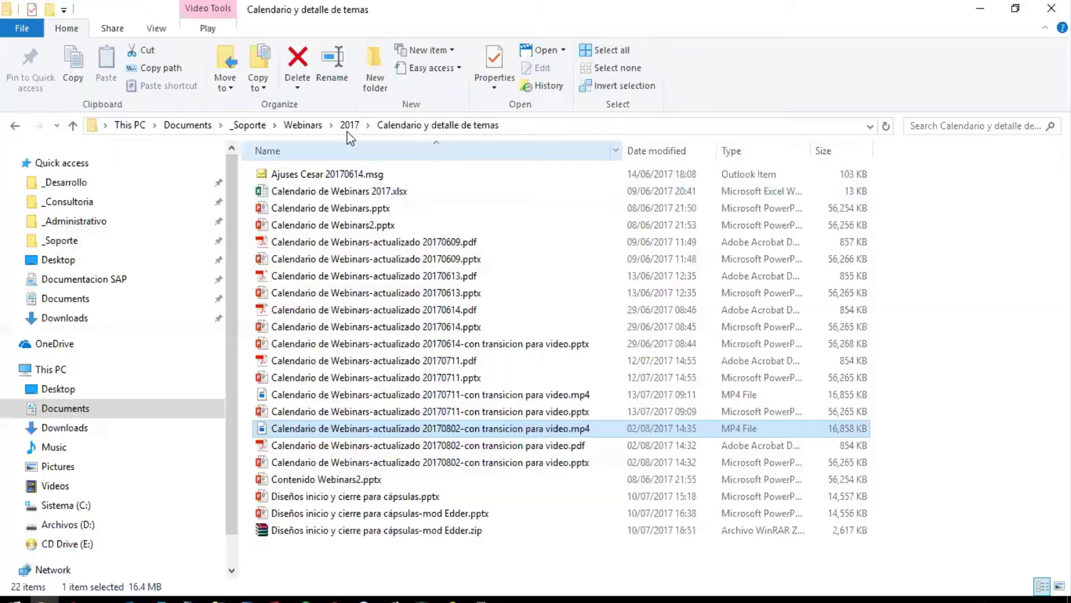
left_click(350, 125)
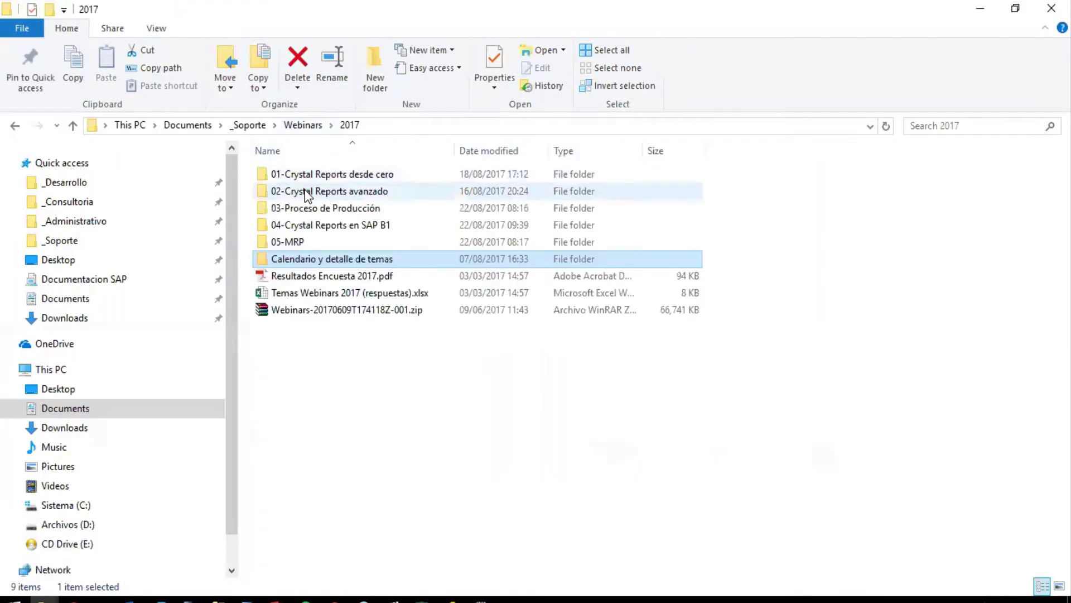
double_click(311, 225)
double_click(312, 174)
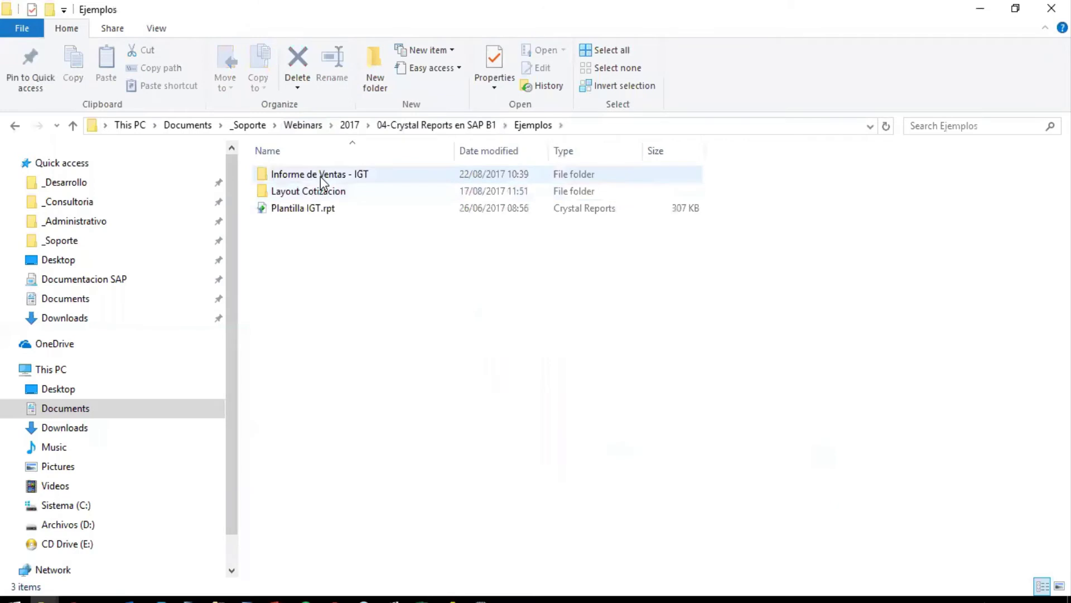
double_click(320, 176)
double_click(327, 208)
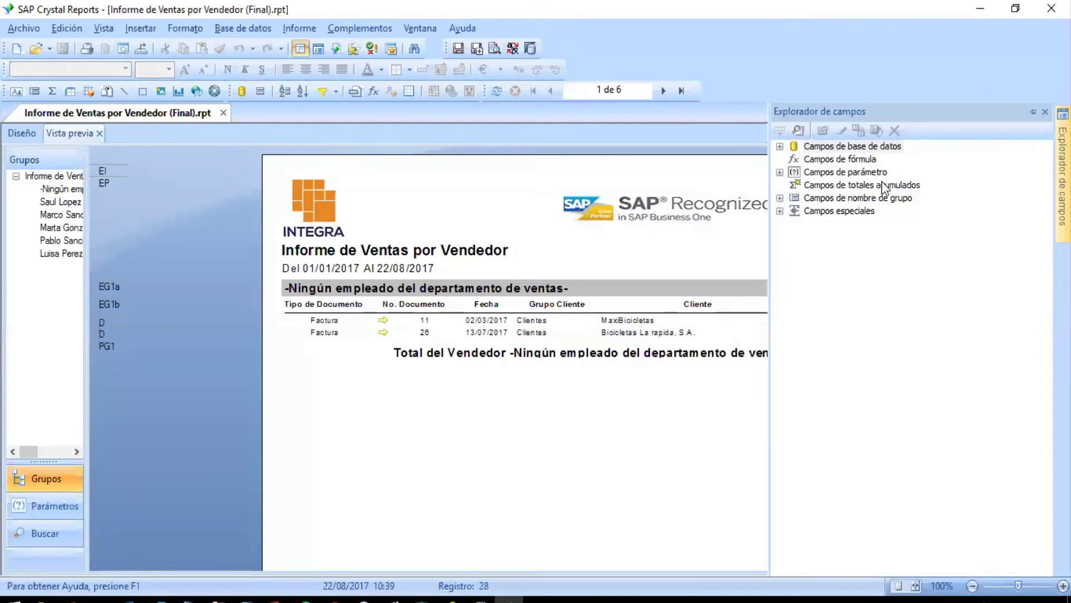
left_click(383, 321)
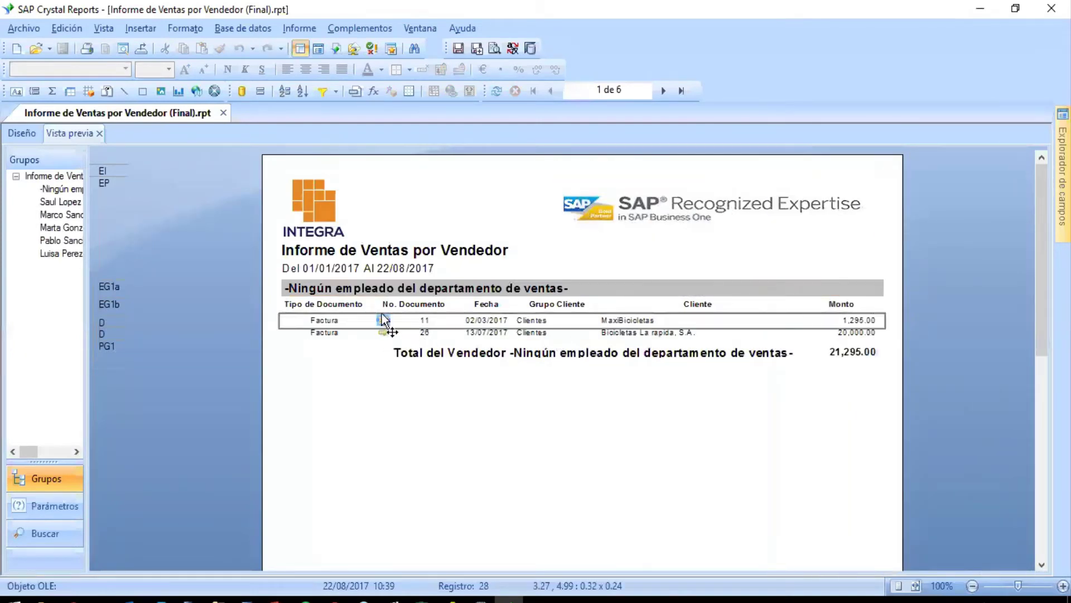
Step: Follow the first invoice's link arrow, return to Crystal Reports and show the report's design
left_click(383, 319)
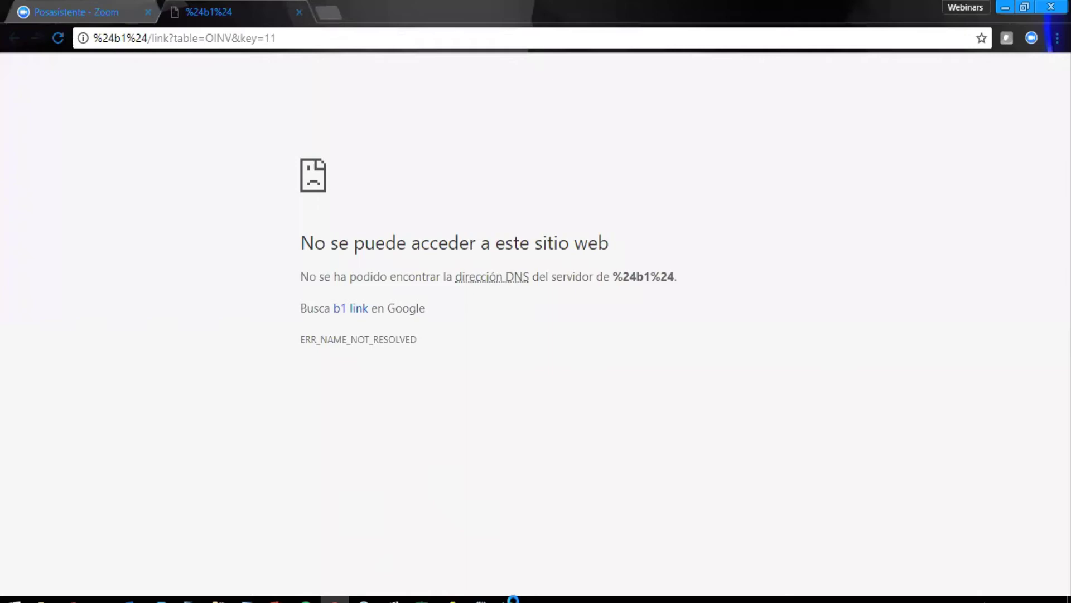
left_click(511, 599)
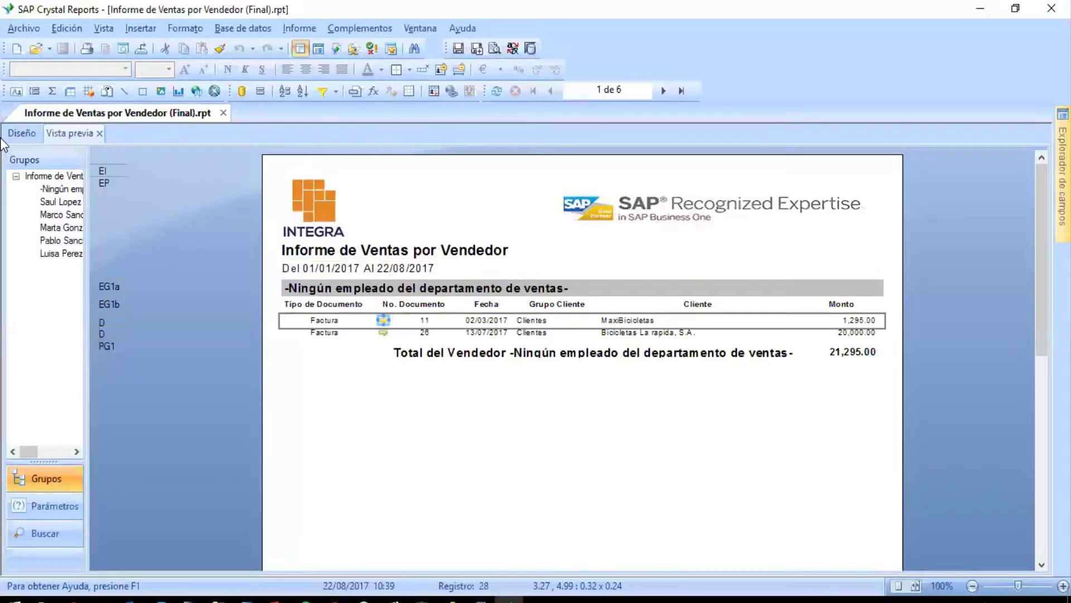
left_click(23, 135)
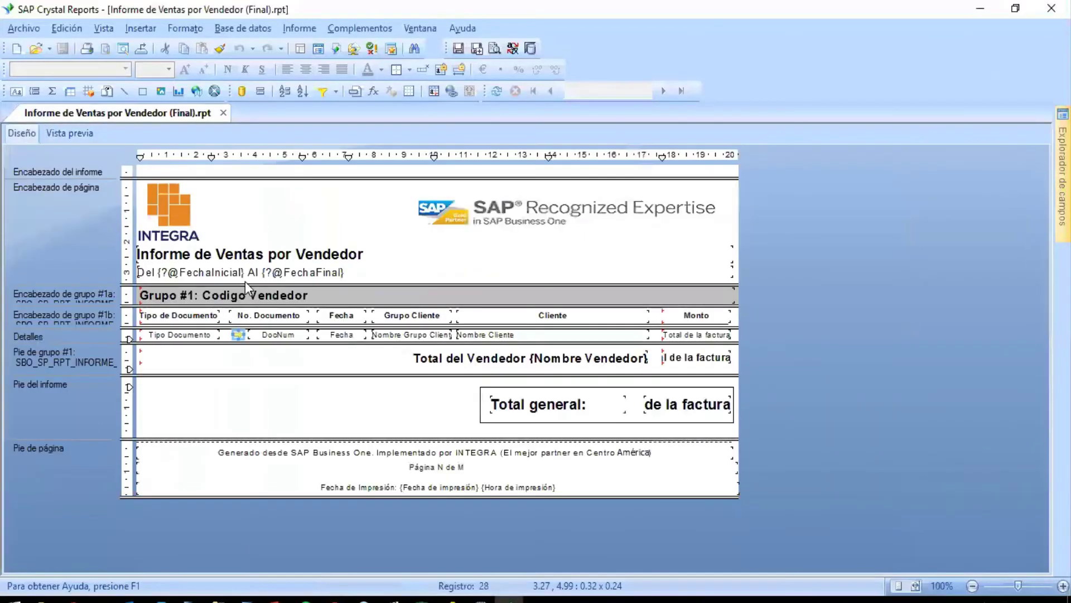
Step: Open the website hyperlink formula of the arrow picture in the report's details section
right_click(238, 339)
left_click(270, 366)
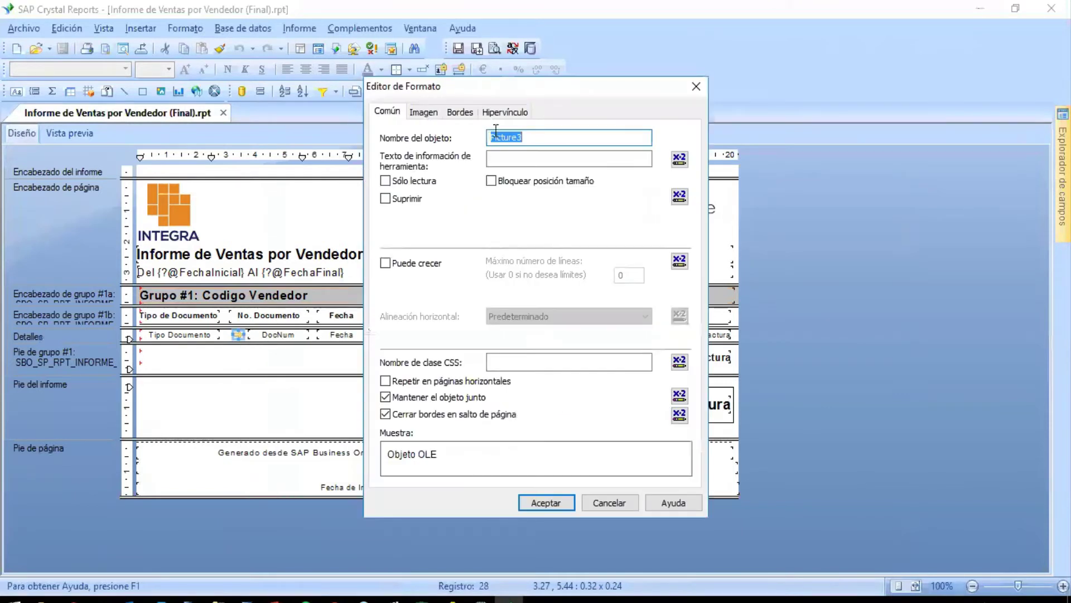
left_click(499, 115)
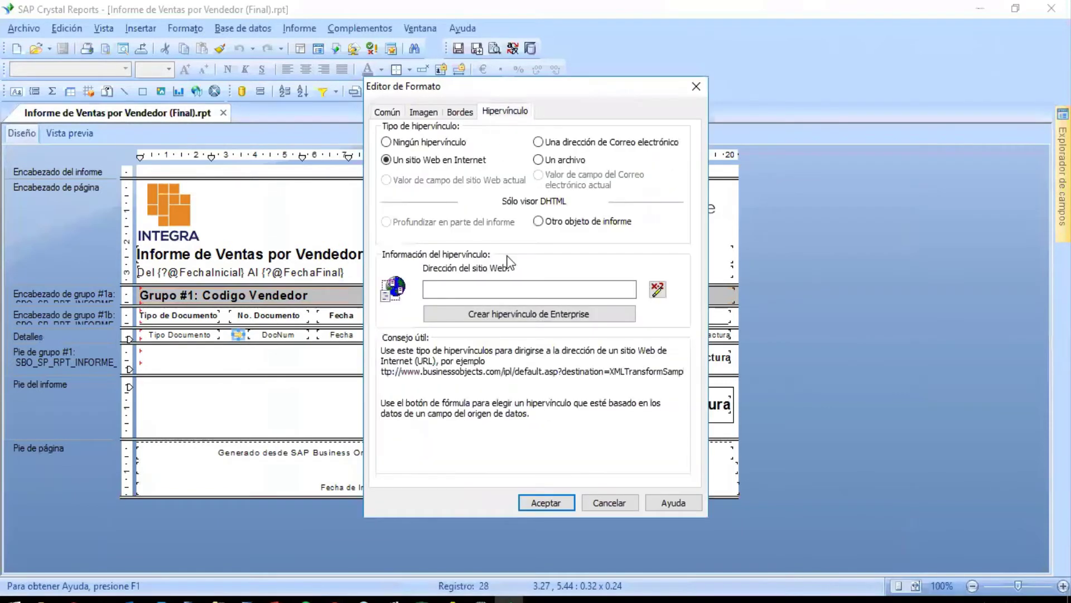
left_click(658, 290)
left_click(592, 220)
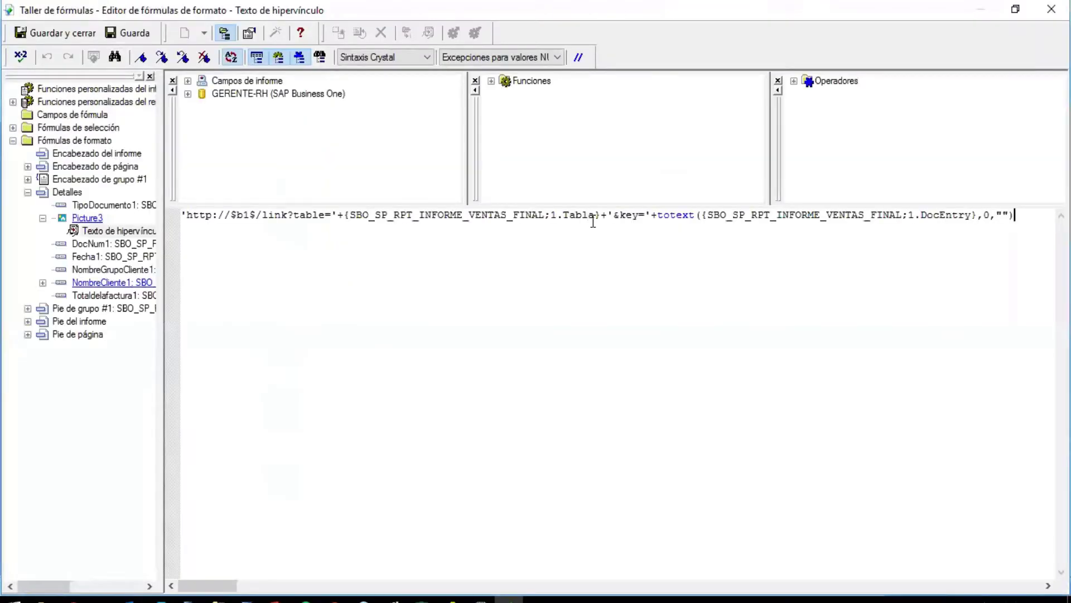
Step: Duplicate the whole hyperlink formula below the original, separated by blank space
key("ctrl+a")
key("ctrl+c")
key("End")
key("Return")
key("Return")
key("ctrl+v")
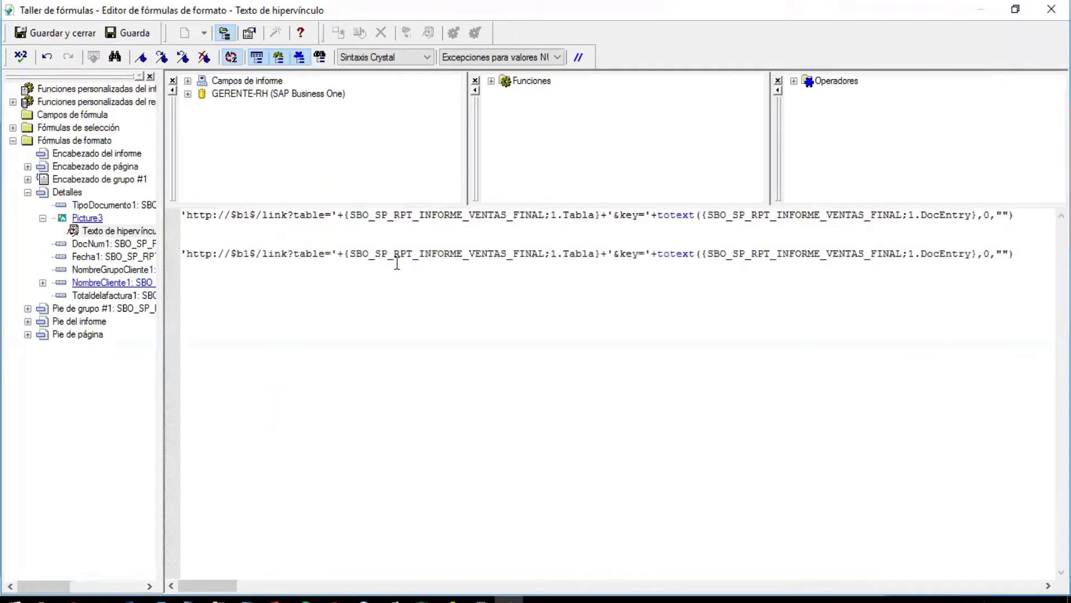
Step: Replace the Tabla field expression in the copied formula with the literal table name OINV
left_click_drag(333, 252, 600, 255)
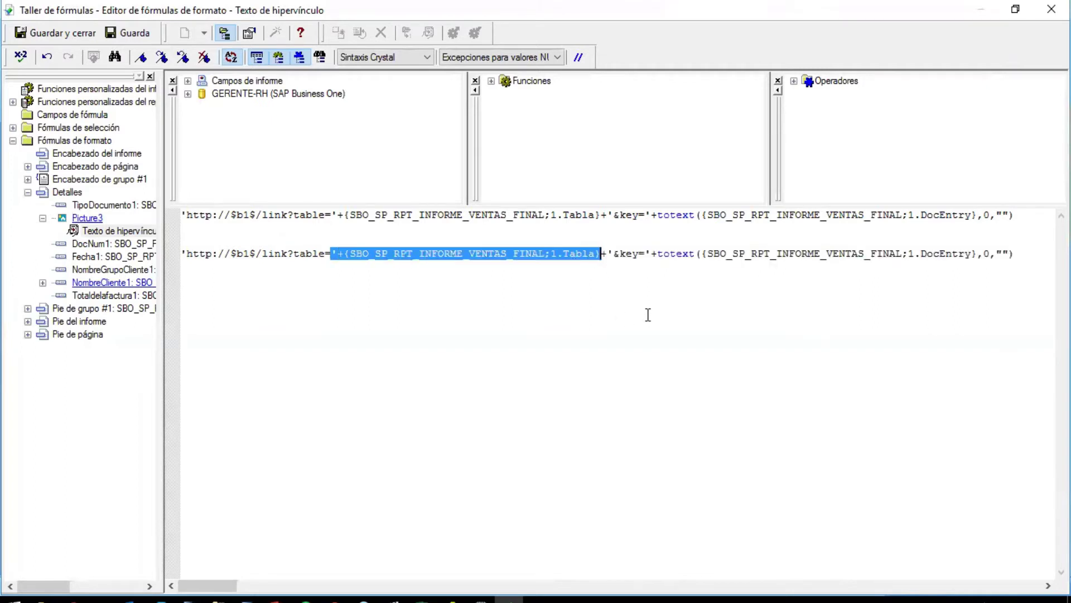
key("shift+Right")
type("ON")
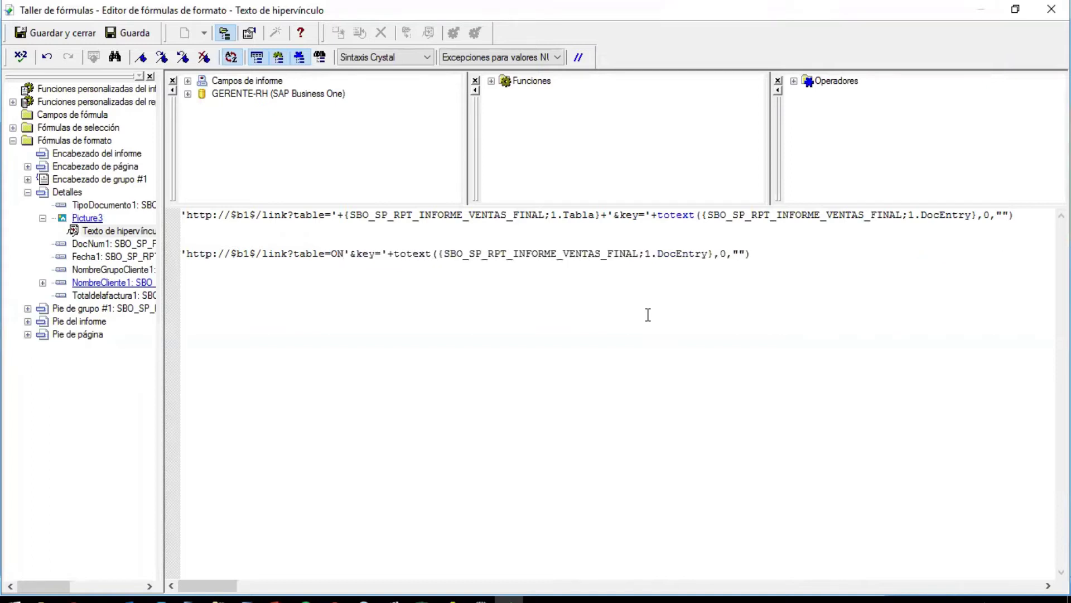
type("IN")
key("BackSpace")
key("BackSpace")
key("BackSpace")
type("INV")
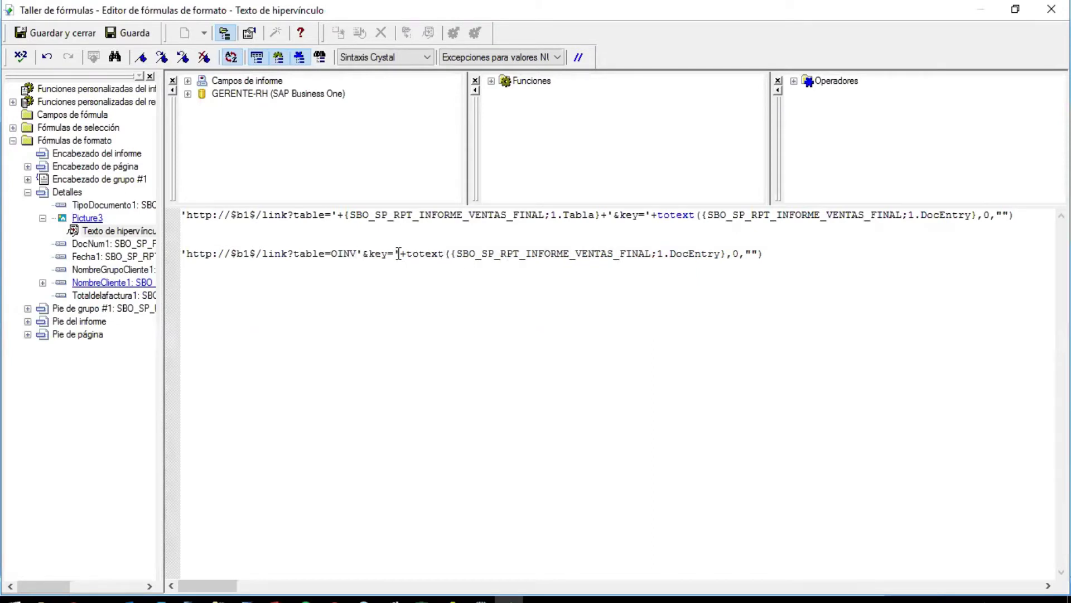
left_click_drag(394, 252, 767, 254)
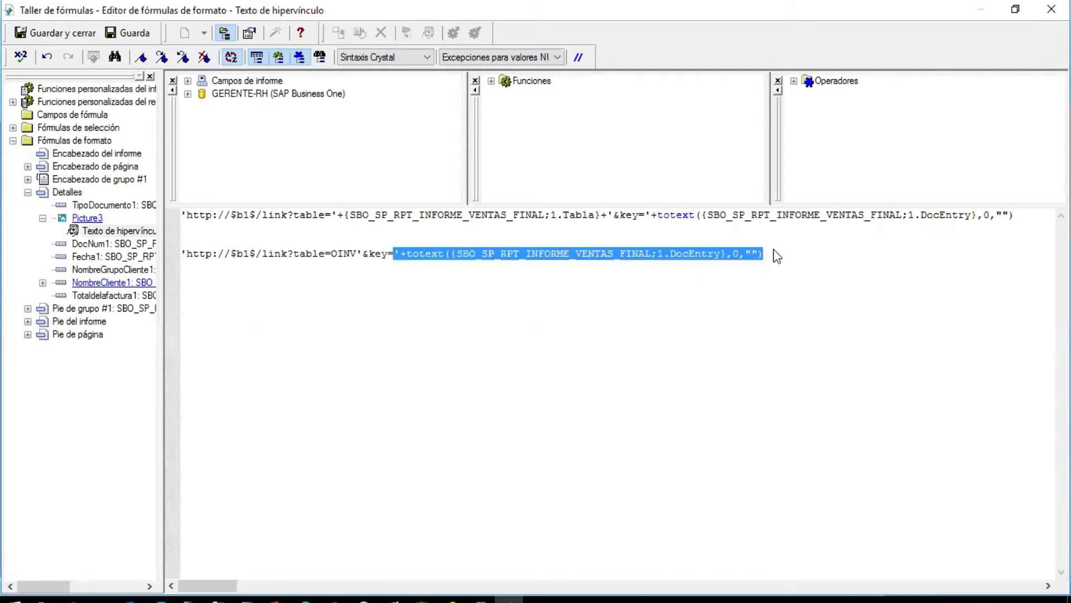
left_click(777, 255)
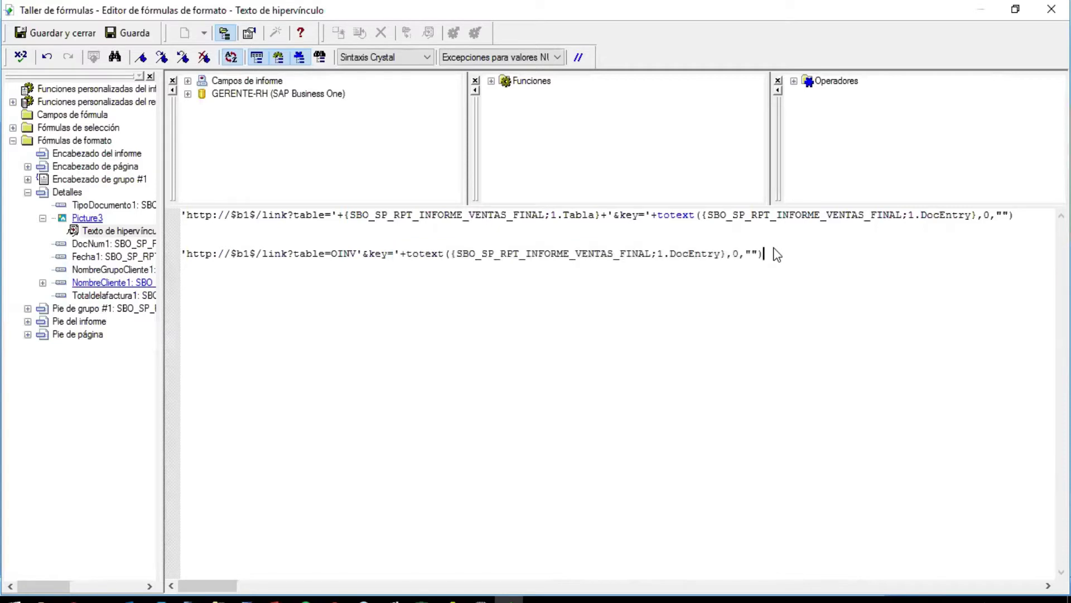
left_click_drag(396, 253, 768, 254)
type("'28")
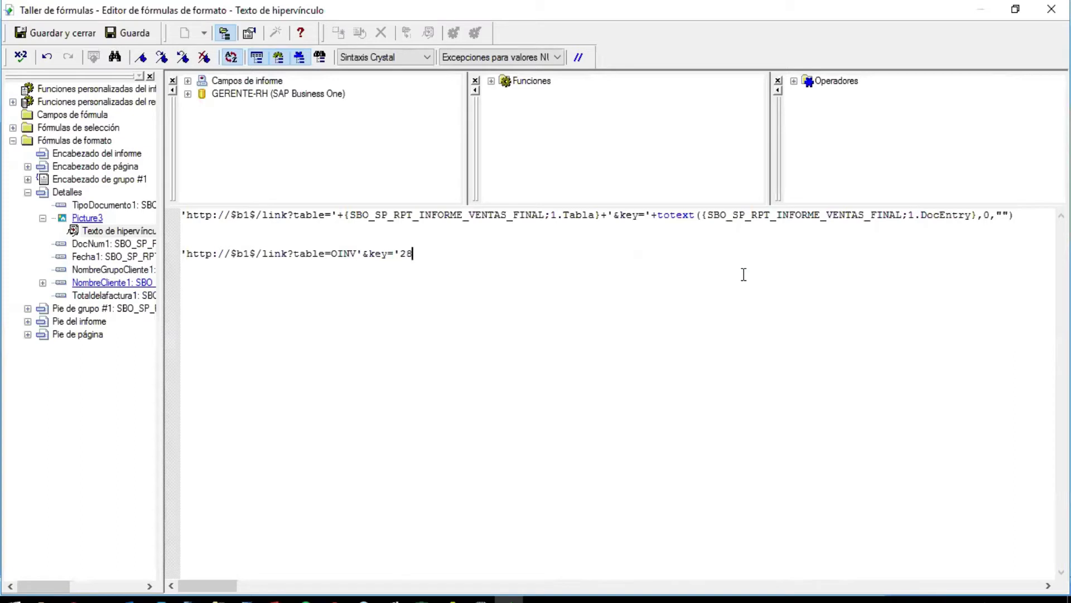
key("Delete")
key("BackSpace")
left_click(419, 252)
Step: Duplicate the OINV example link below itself in the formula text
key("shift+Home")
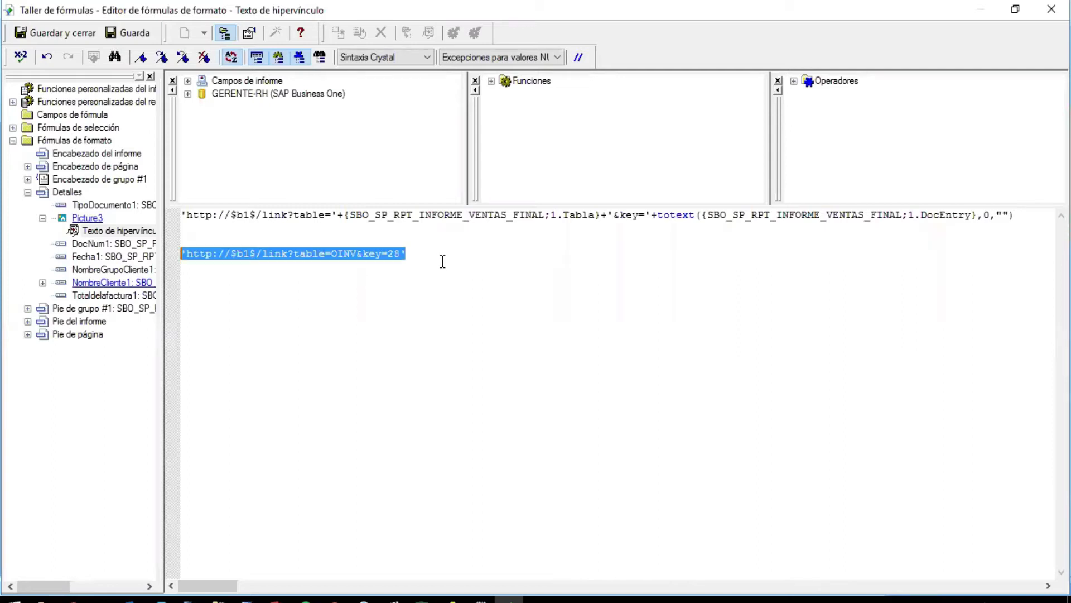
key("End")
key("ctrl+v")
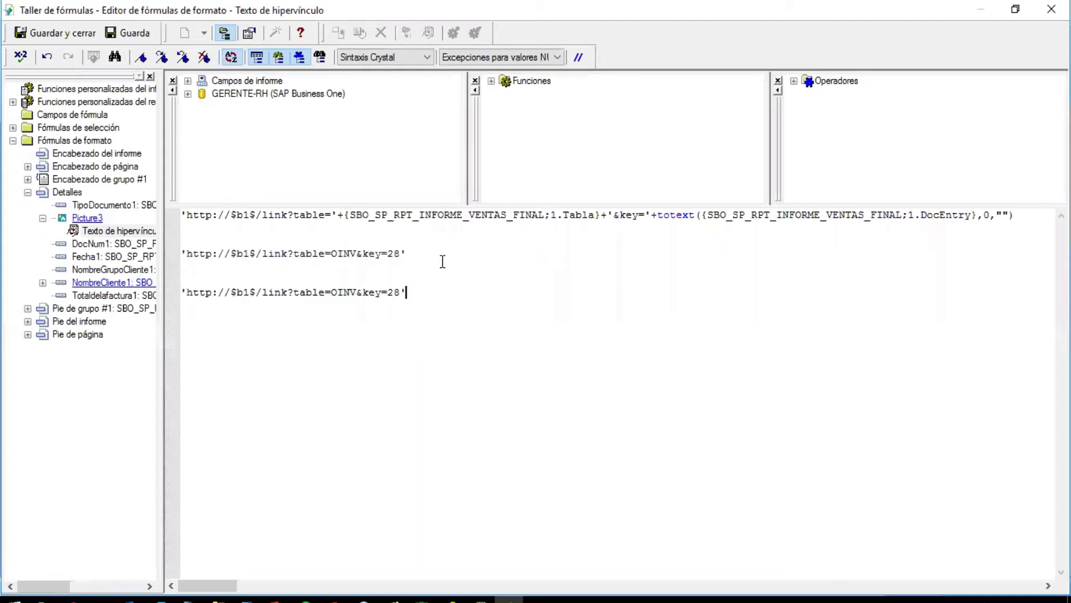
left_click(355, 292)
key("shift+Left")
key("shift+Left")
key("shift+Left")
key("shift+Left")
type("@tabla")
key("BackSpace")
key("BackSpace")
key("BackSpace")
key("BackSpace")
key("BackSpace")
type("Tabla")
key("shift+Left")
key("shift+Left")
type("@Llave' ")
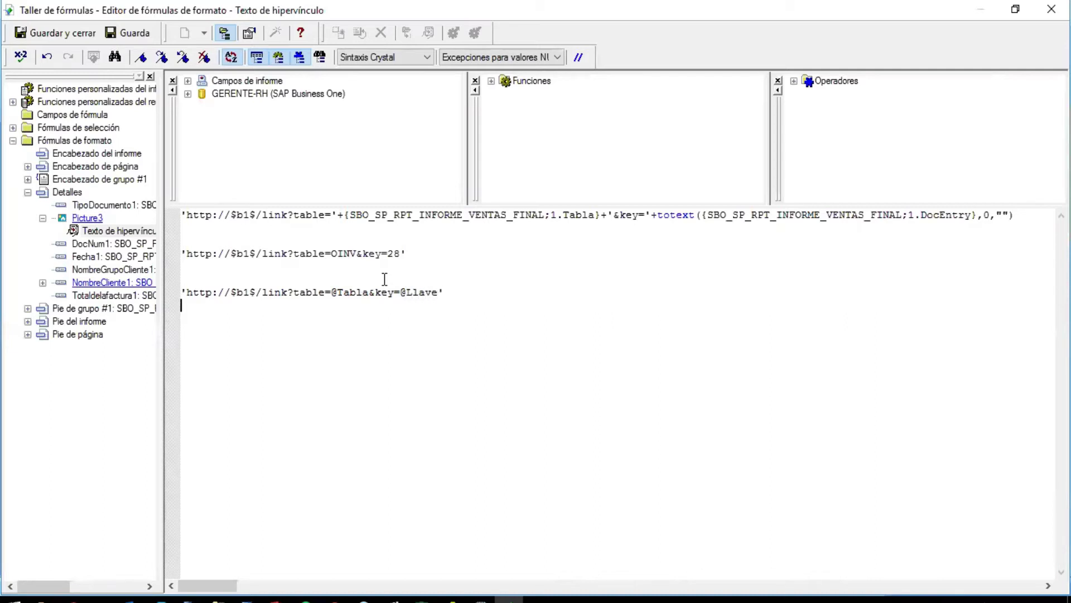
type("Donde")
key("Return")
type("@Tabla es el nombre")
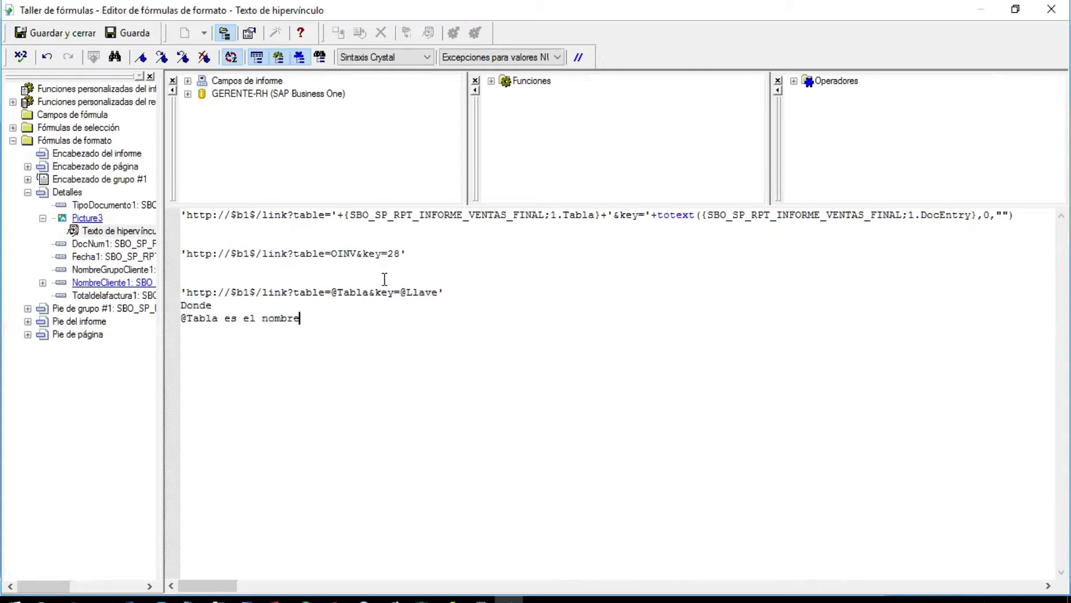
type(" de la tabla ")
type("que")
key("BackSpace")
key("BackSpace")
key("BackSpace")
type("del objeto SAP a consu")
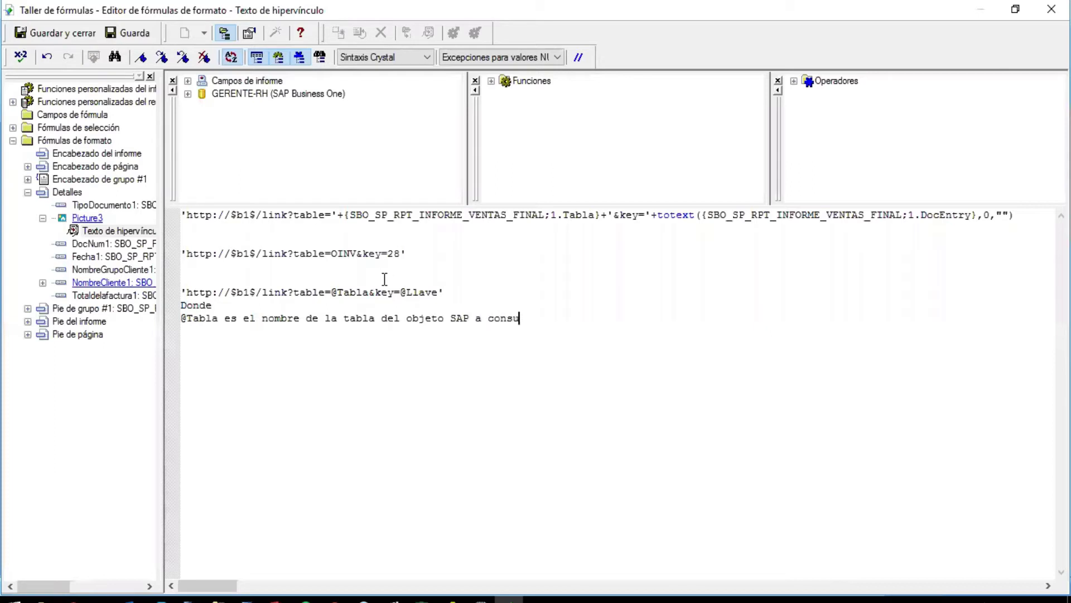
type("ltar (Ejemplo: Facturas OIN")
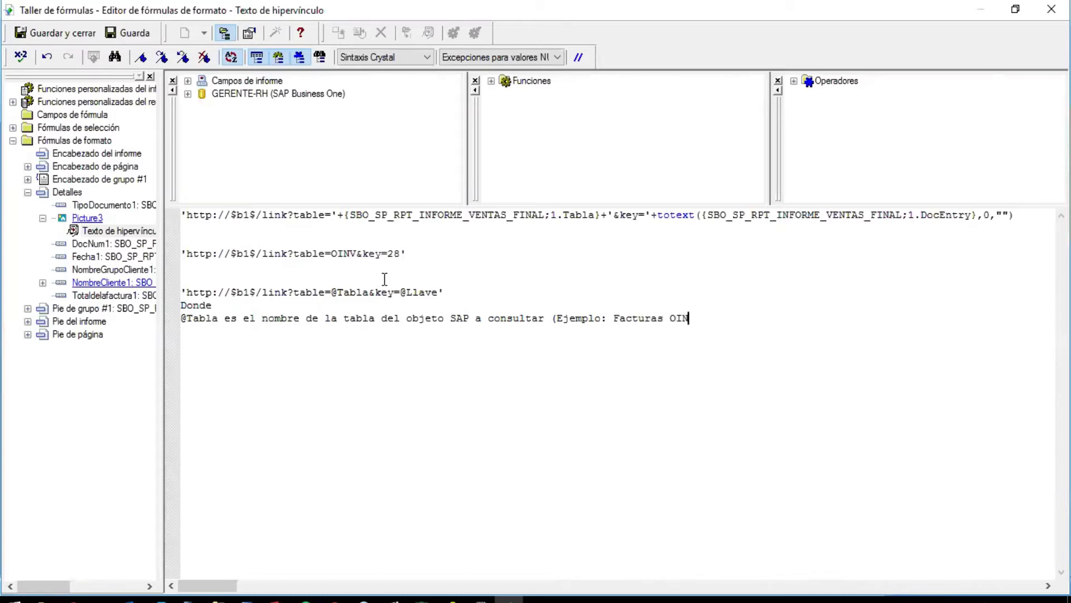
type("V, Notas de Credito OR")
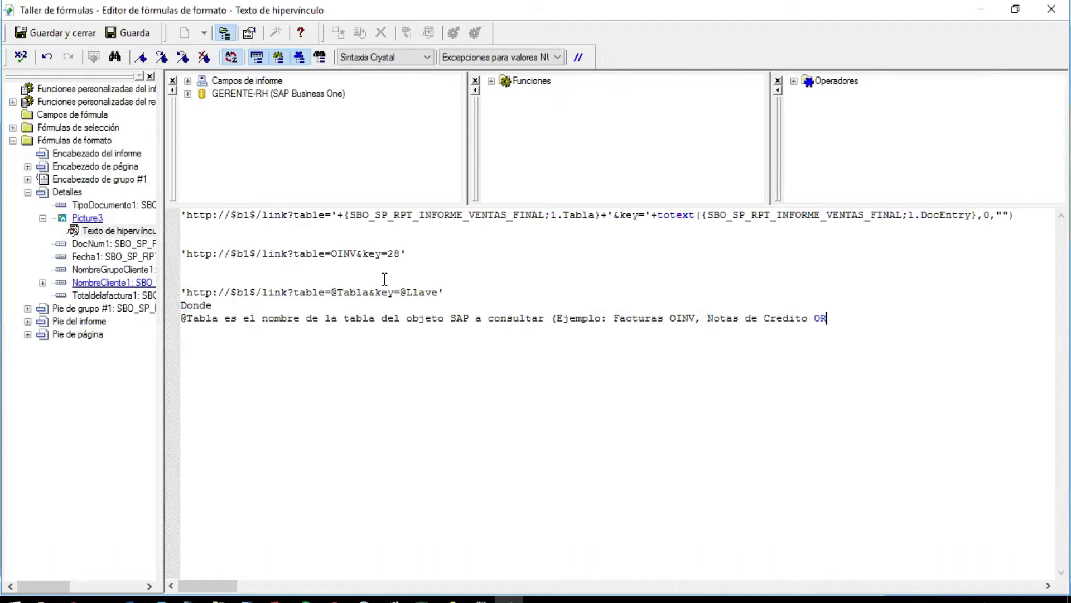
type("IN, etc.) ")
type("@Lave es el ")
type("id de")
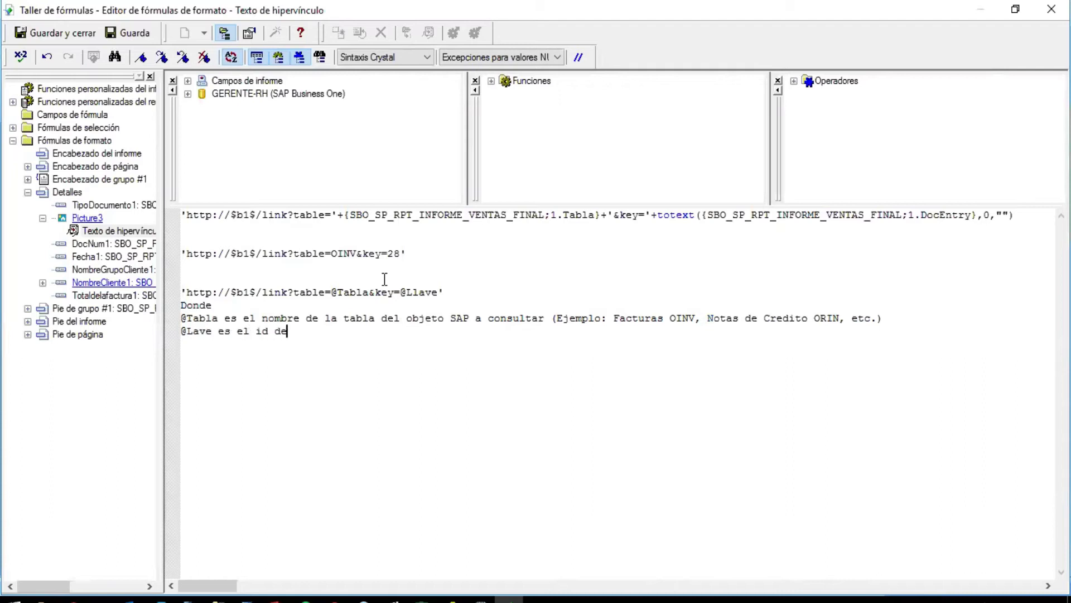
type(" la tabla")
type(",")
key("BackSpace")
key("BackSpace")
type(".")
type("(El")
type(" id del regis")
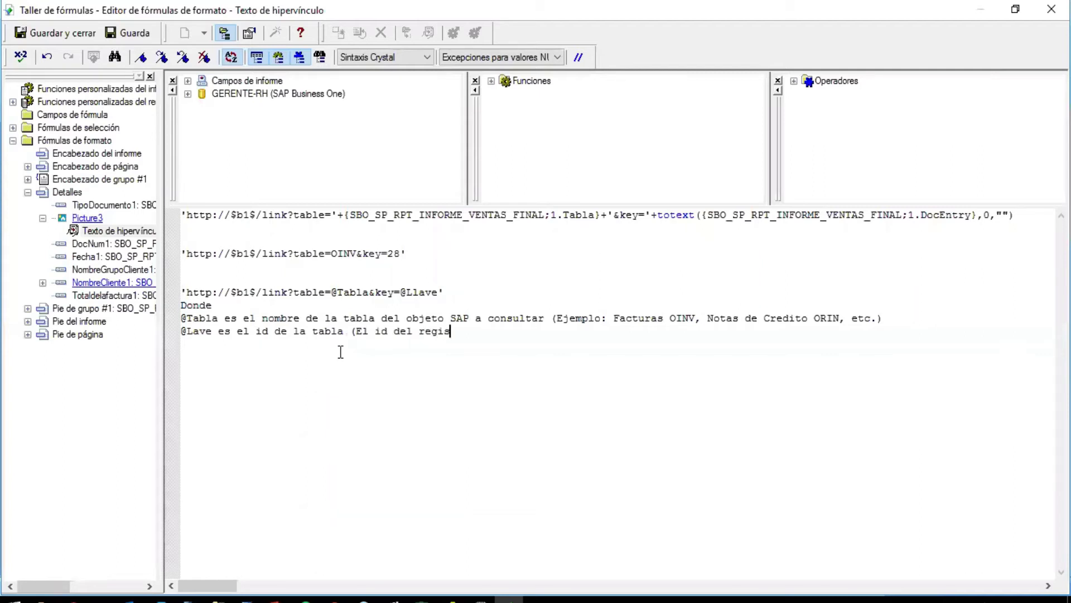
type("tro que quiero consulta")
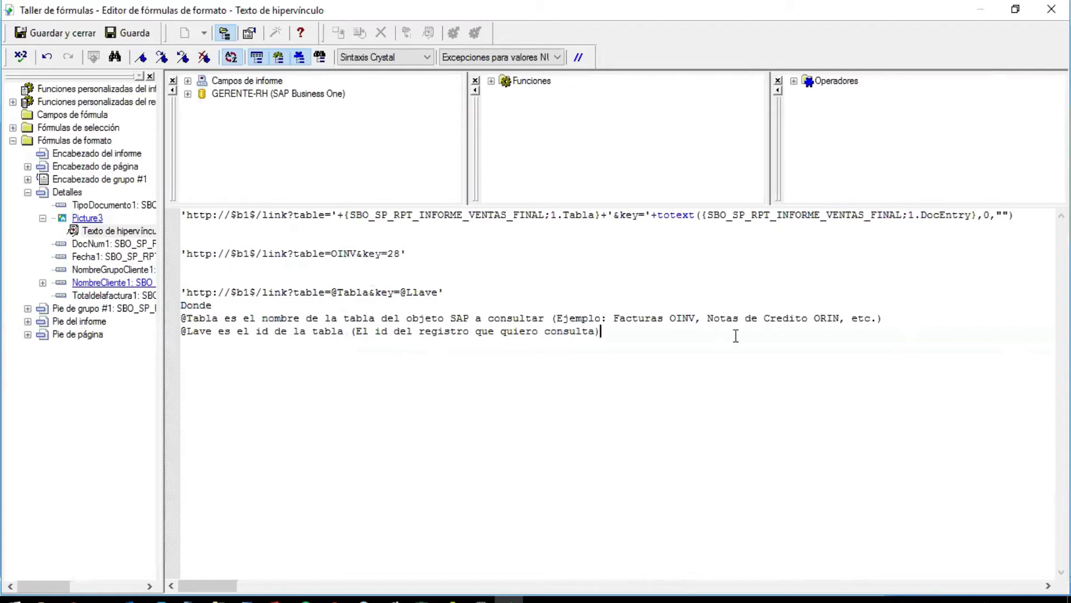
Step: Switch to the desktop and open the Documentacion y notas folder inside the Documentacion Crystal folder
left_click(42, 598)
left_click(190, 555)
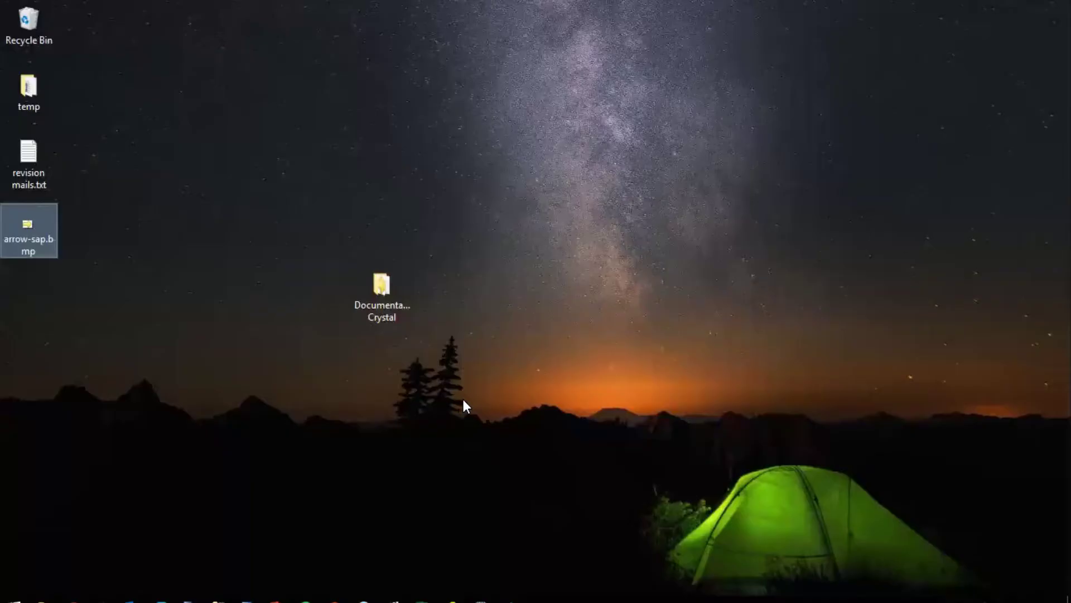
double_click(385, 286)
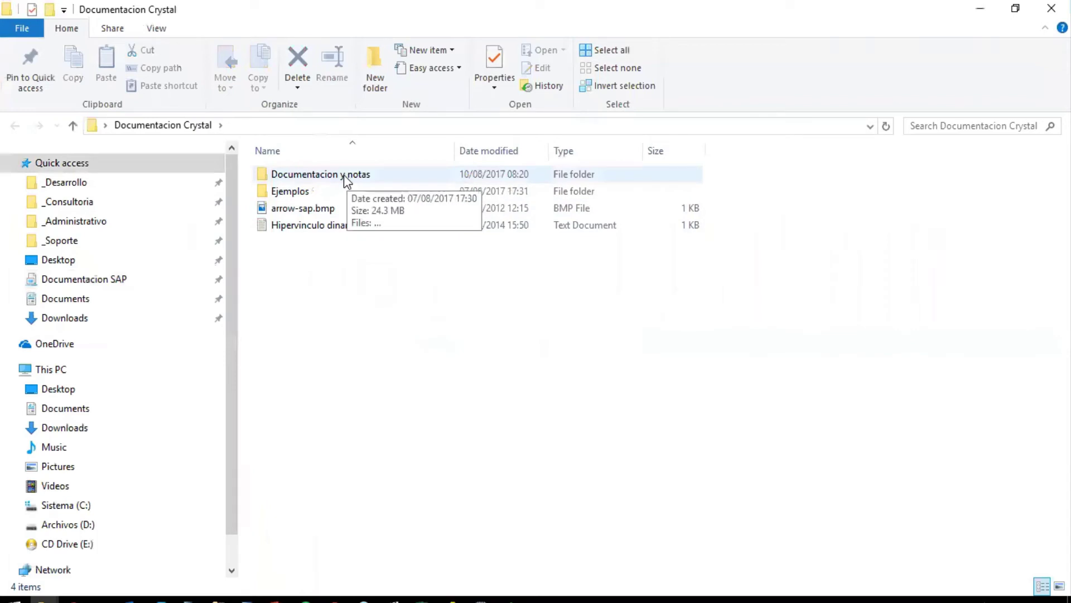
double_click(351, 177)
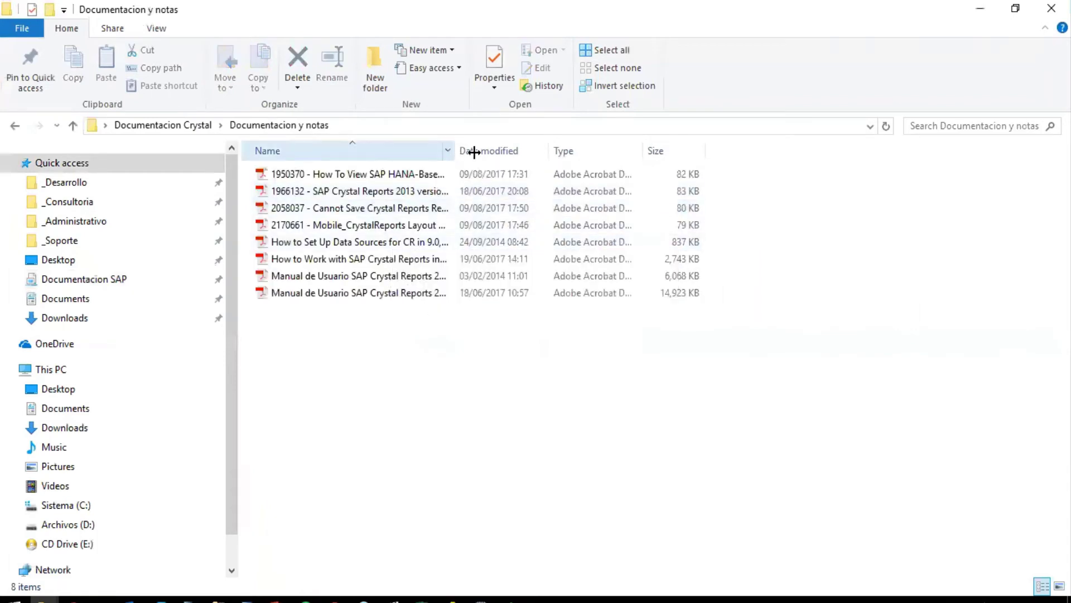
Step: Widen the file name column, open the How to Work with SAP Crystal Reports PDF and hide its tools pane
left_click_drag(473, 152, 721, 152)
left_click(468, 260)
double_click(389, 265)
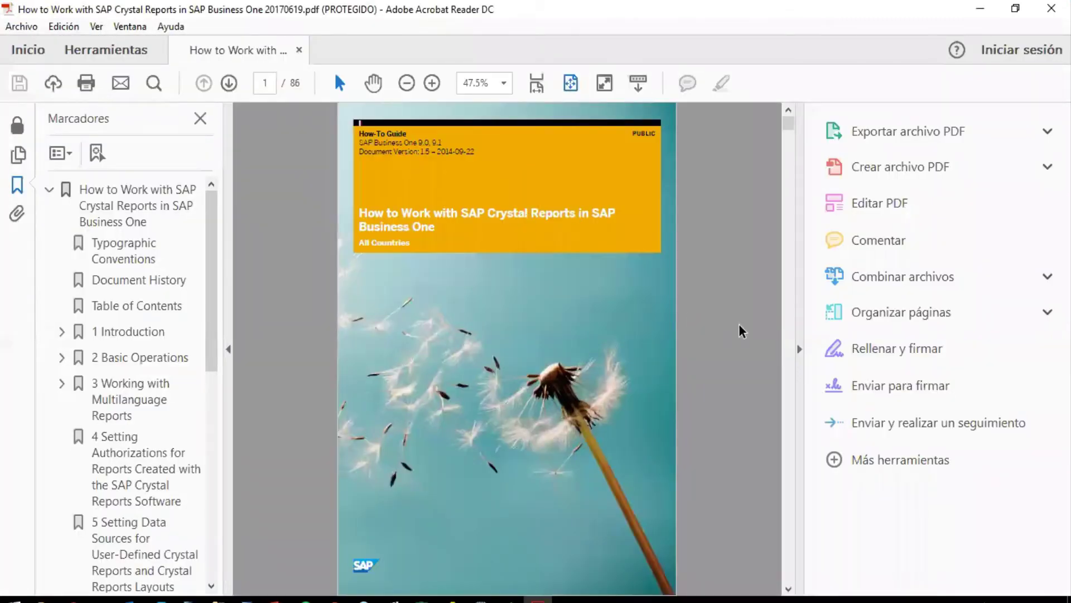
left_click(799, 348)
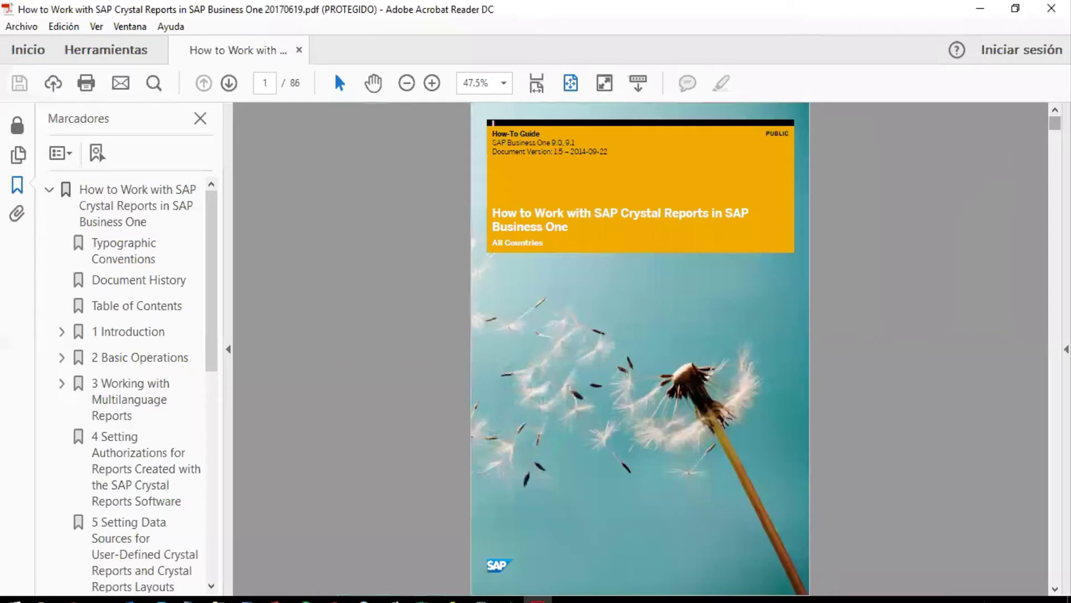
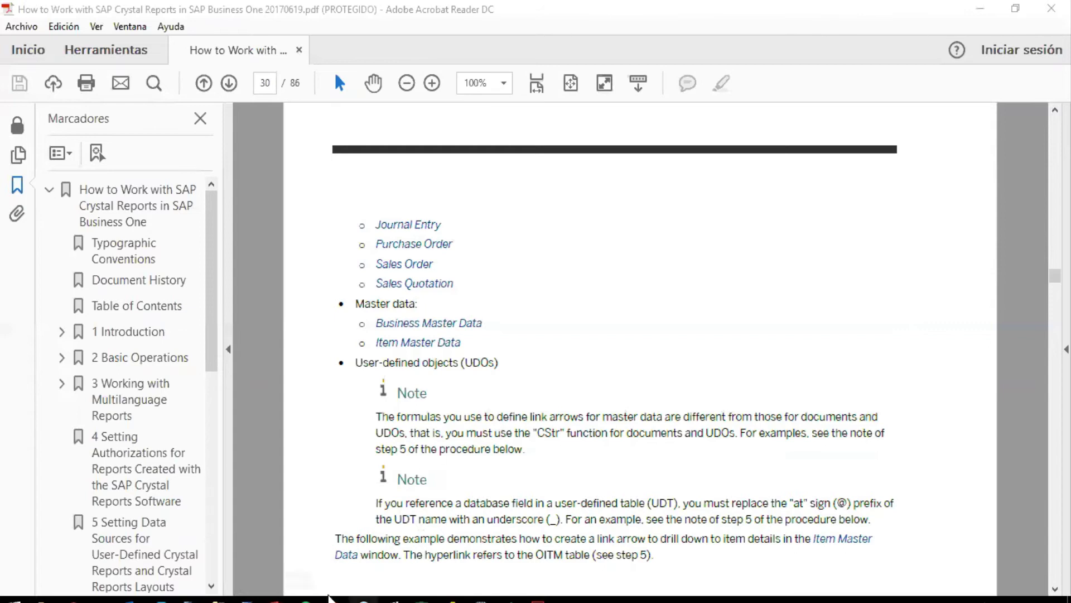
Step: Switch to SAP Business One, open Factura de deudores and display the last invoice
left_click(251, 598)
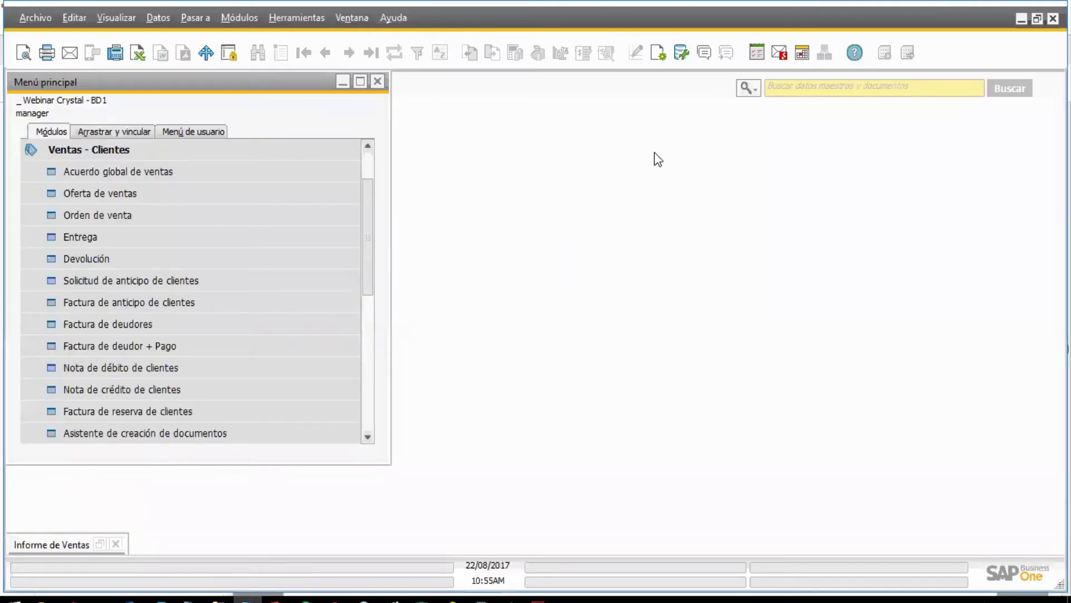
scroll(335, 234, "up", 1)
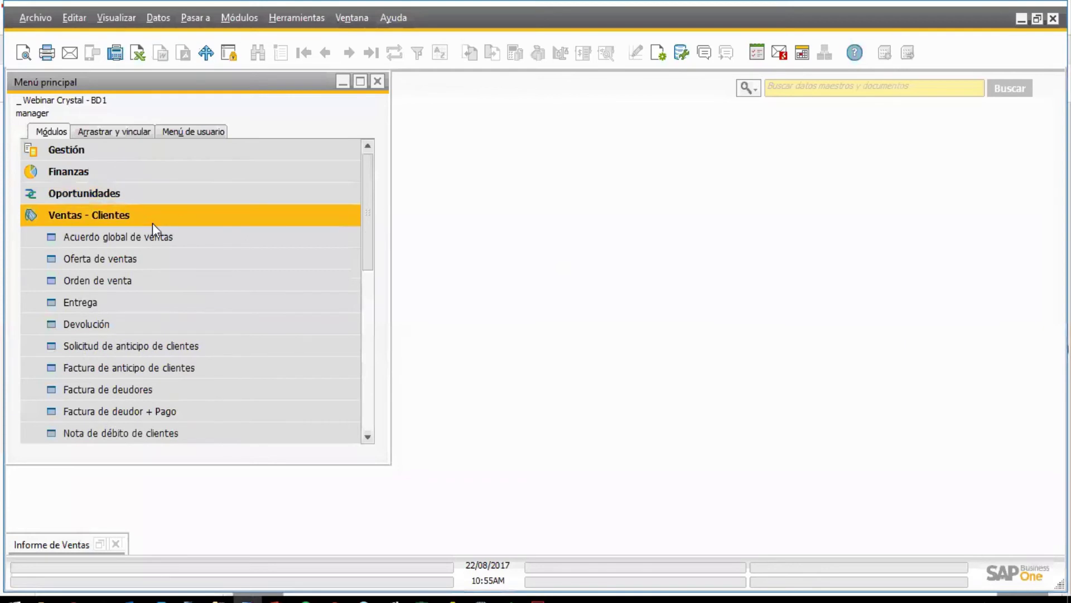
scroll(170, 347, "down", 1)
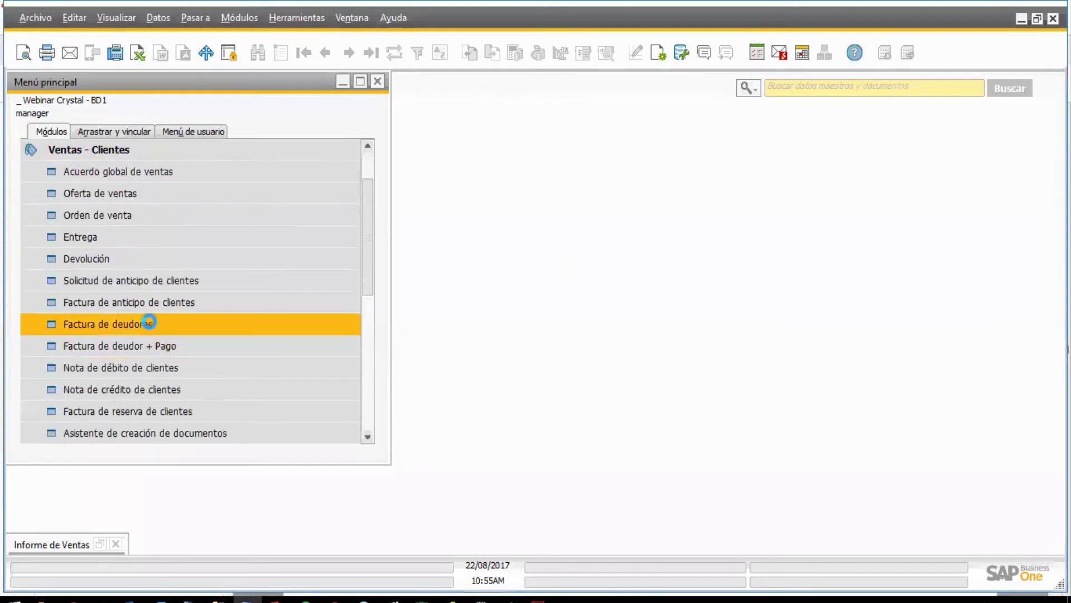
left_click(219, 324)
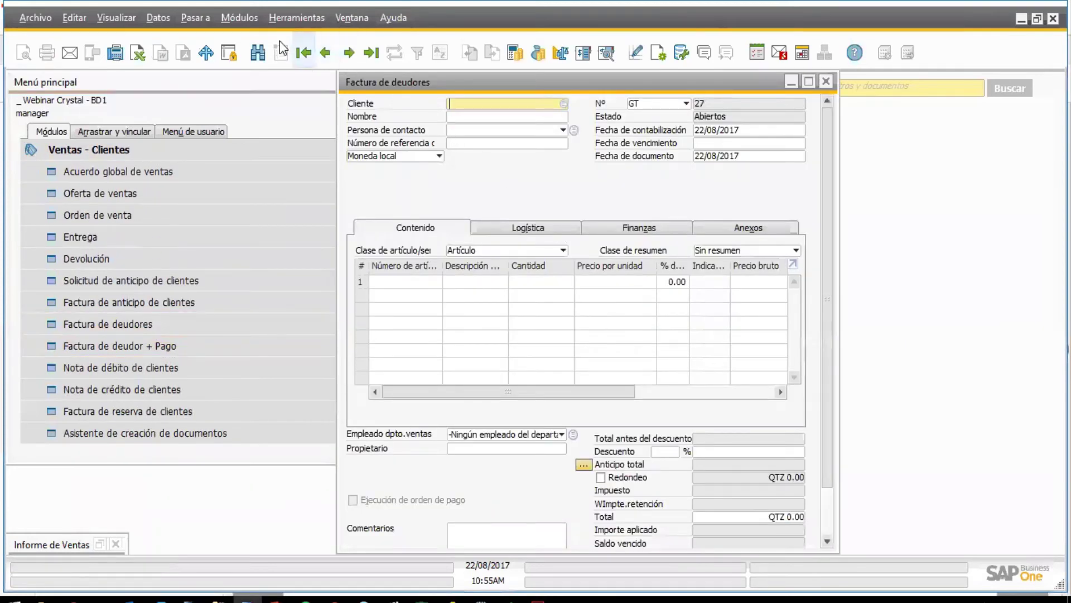
left_click(351, 54)
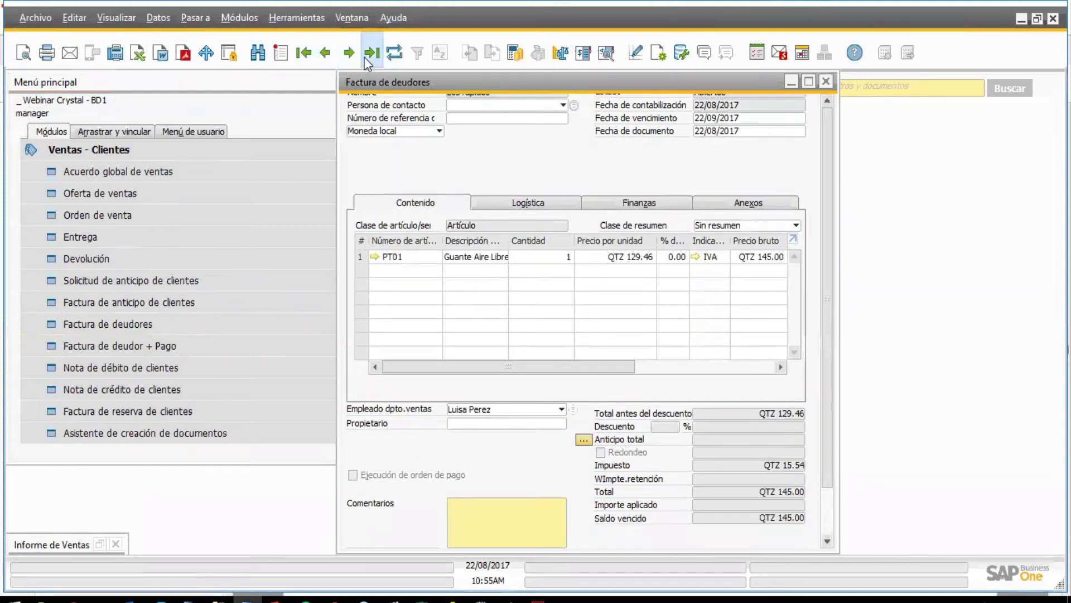
Step: Turn on system information and inspect the field details of the invoice's Total antes del descuento
left_click(130, 18)
left_click(223, 58)
scroll(825, 330, "down", 2)
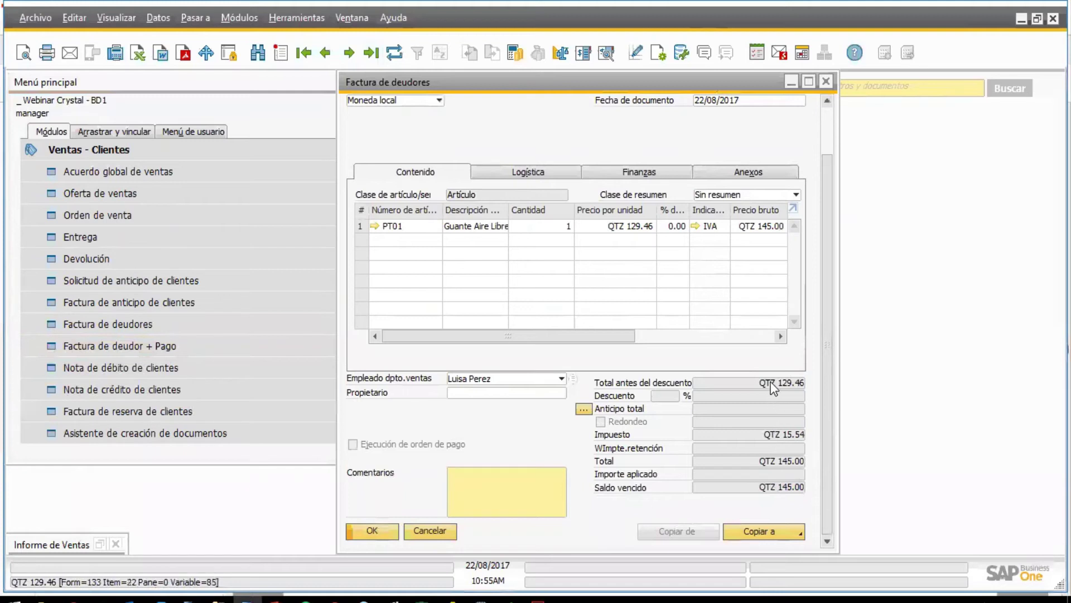
left_click_drag(828, 264, 826, 346)
scroll(826, 338, "up", 2)
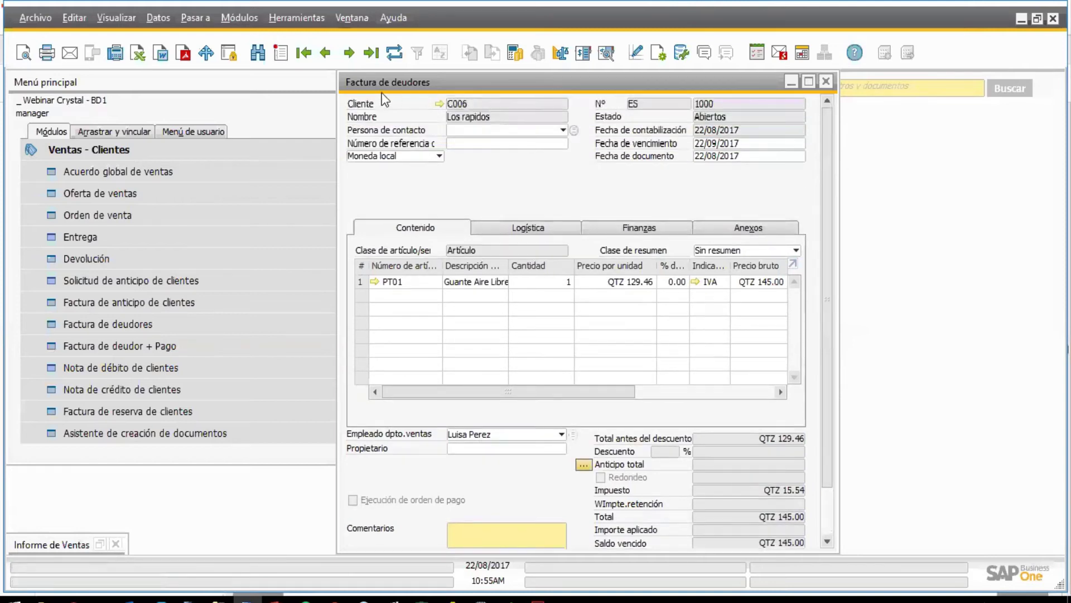
left_click(297, 22)
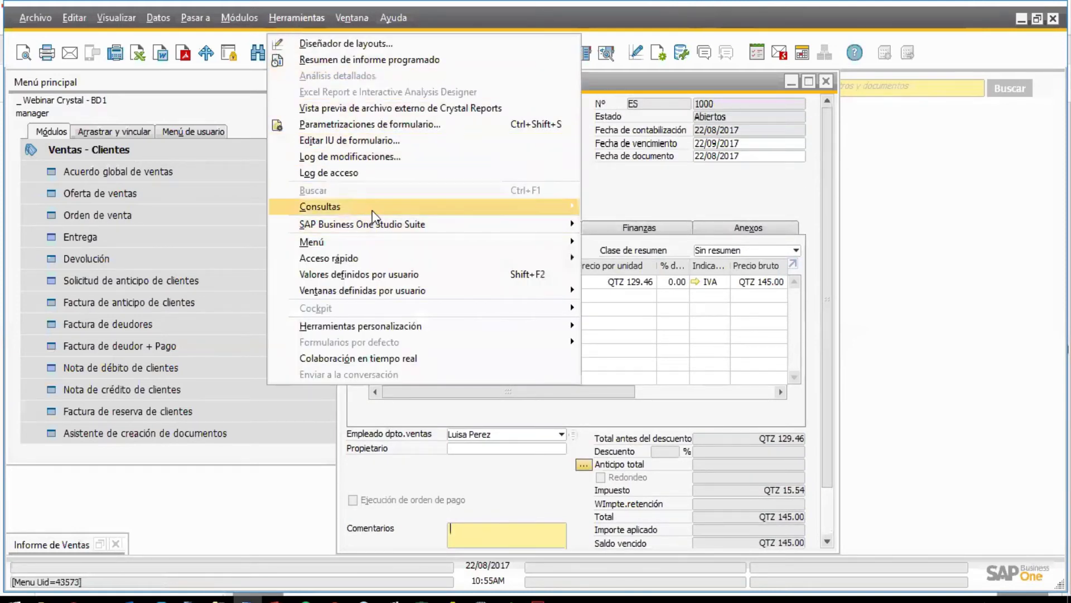
mouse_move(502, 207)
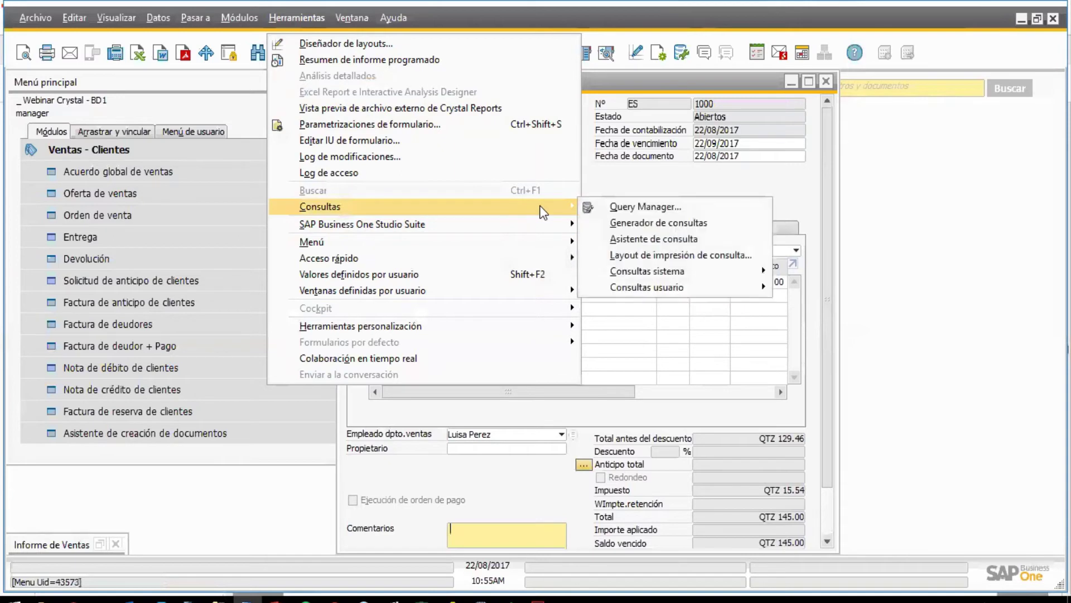
left_click(641, 207)
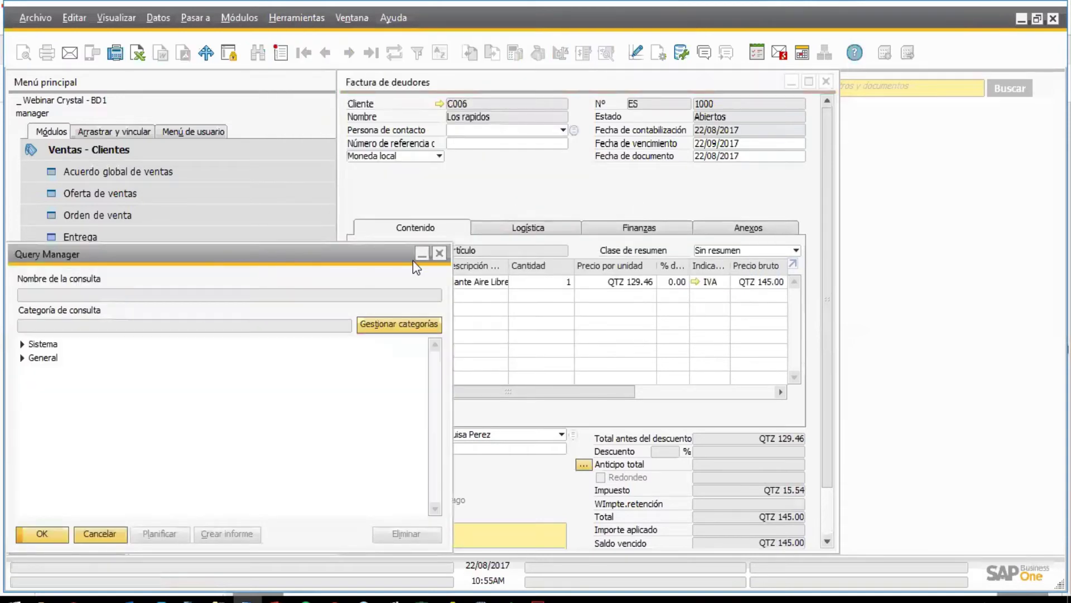
left_click(439, 253)
Step: Open the Generador de consultas, load the OINV table and maximize the query window
left_click(297, 18)
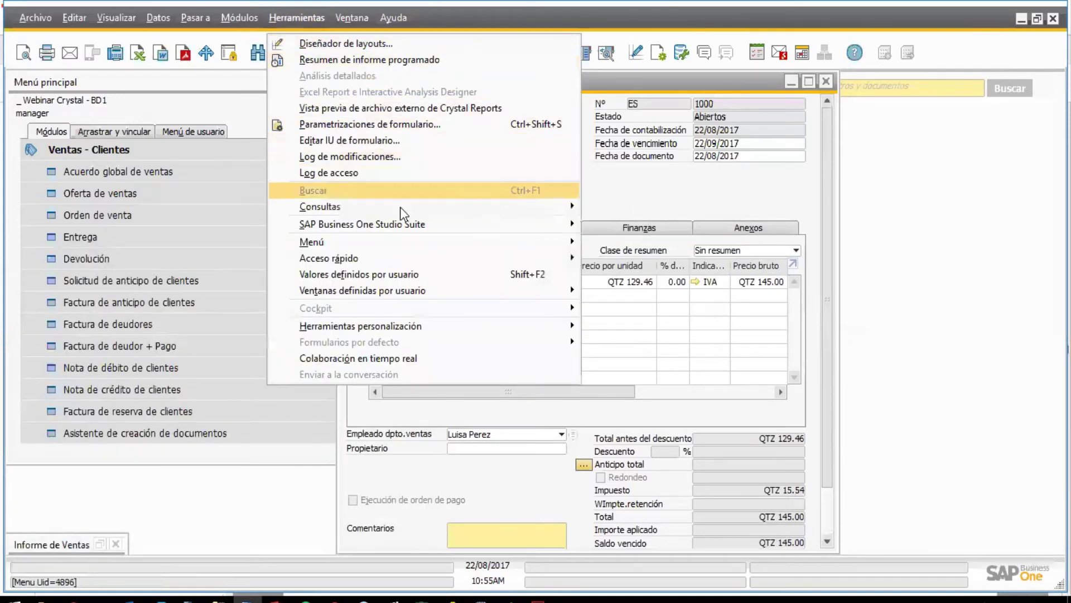
mouse_move(425, 211)
left_click(657, 223)
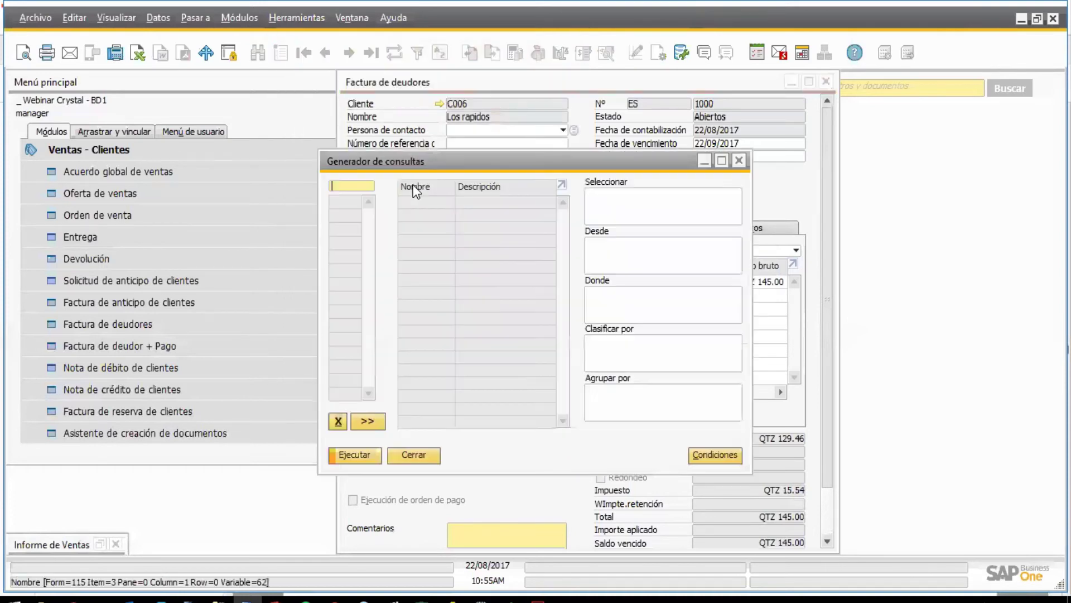
type("OINV")
key("Tab")
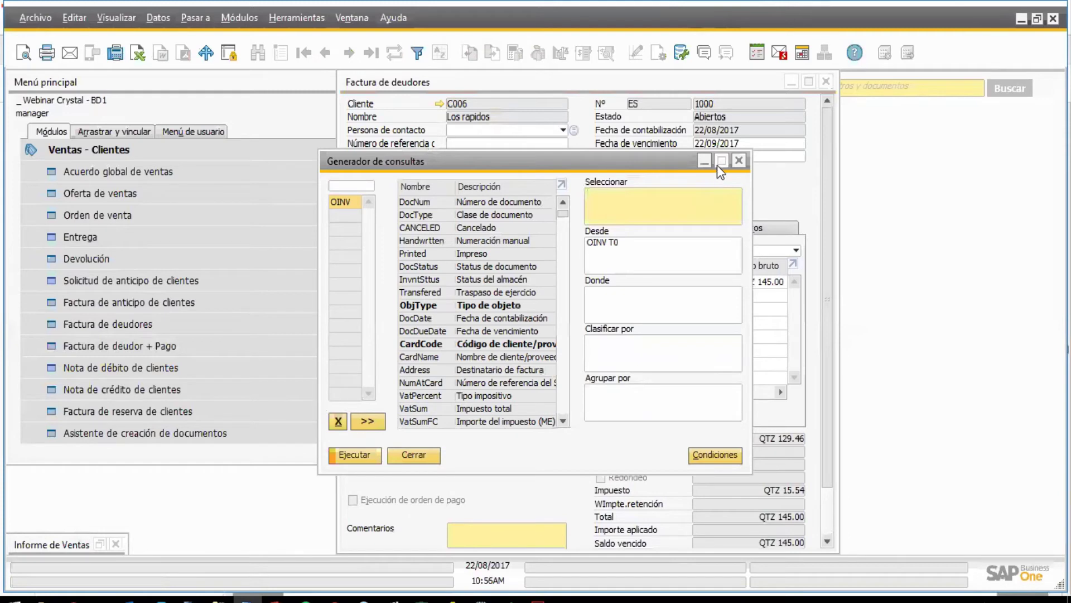
left_click(720, 162)
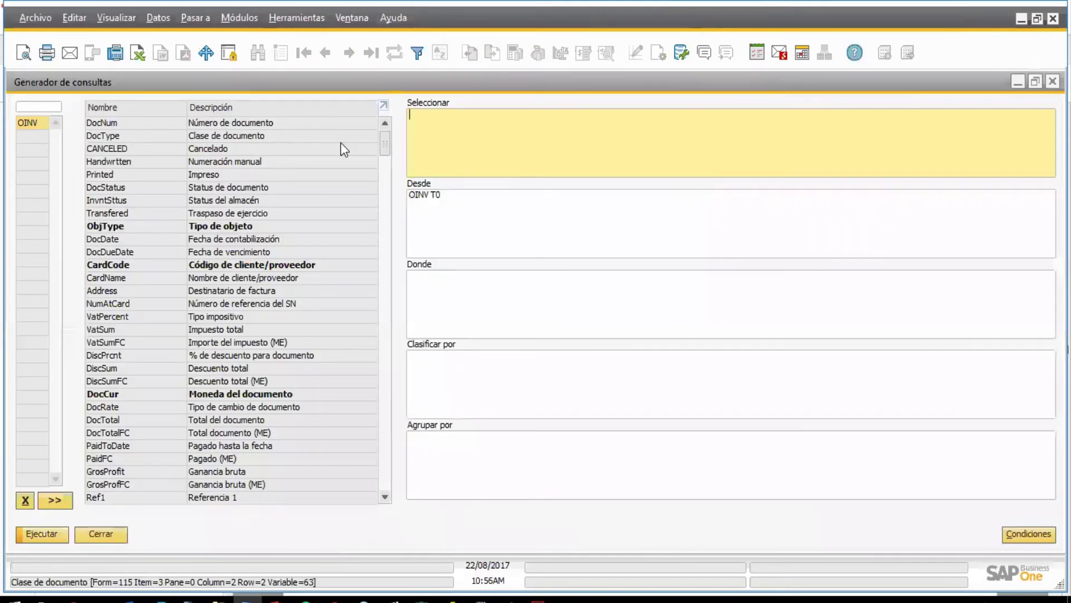
Step: Sort the OINV fields by description and add DocTotal (Total del documento) to the query's selection
mouse_move(382, 148)
left_mouse_down()
mouse_move(381, 188)
mouse_move(382, 139)
left_mouse_up()
double_click(270, 108)
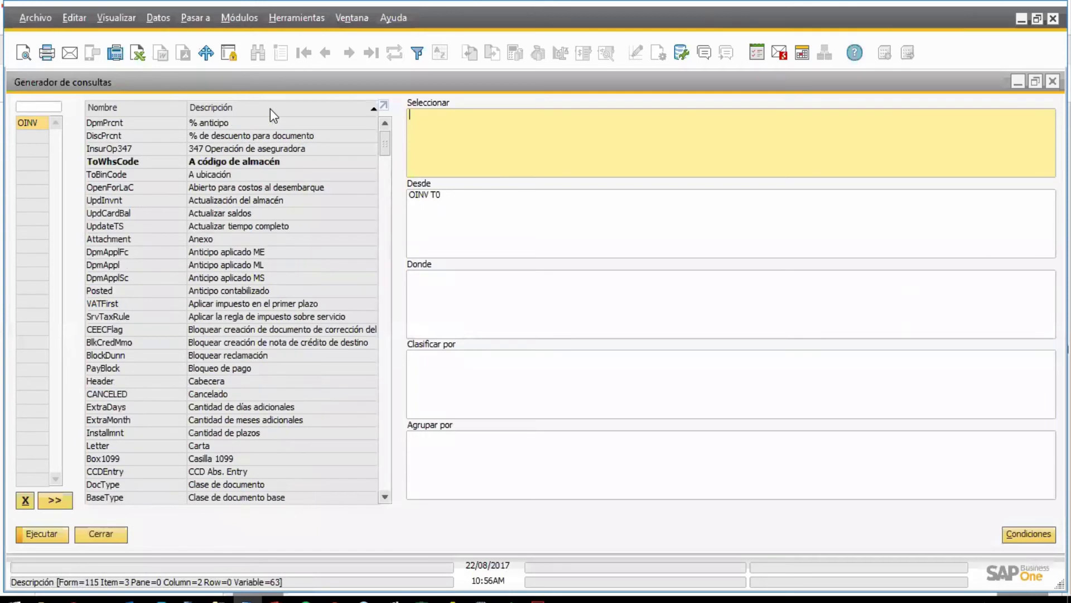
left_click_drag(386, 140, 379, 462)
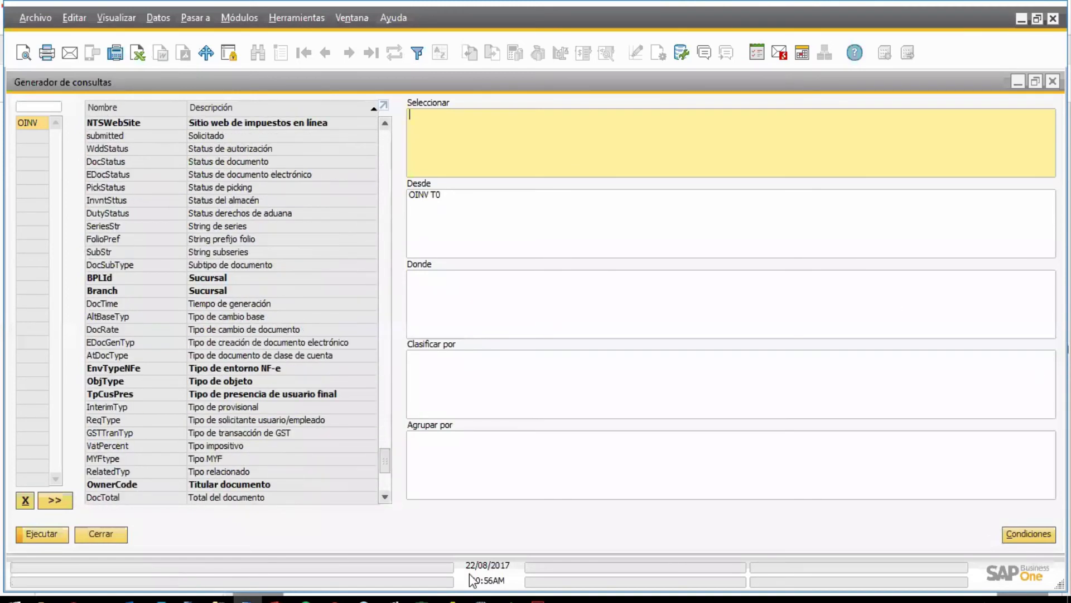
scroll(242, 400, "down", 7)
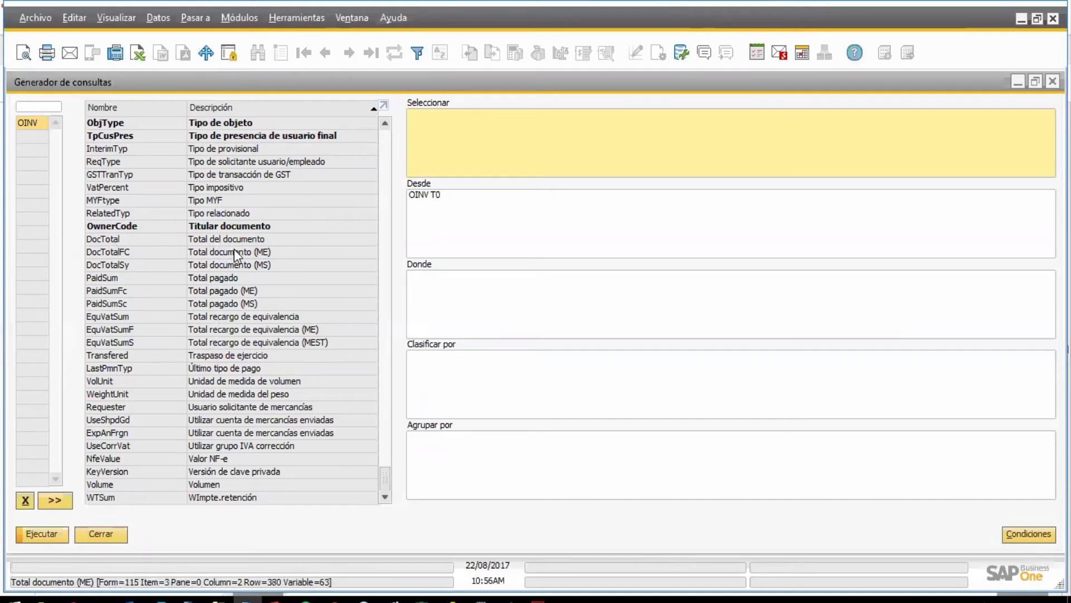
double_click(139, 238)
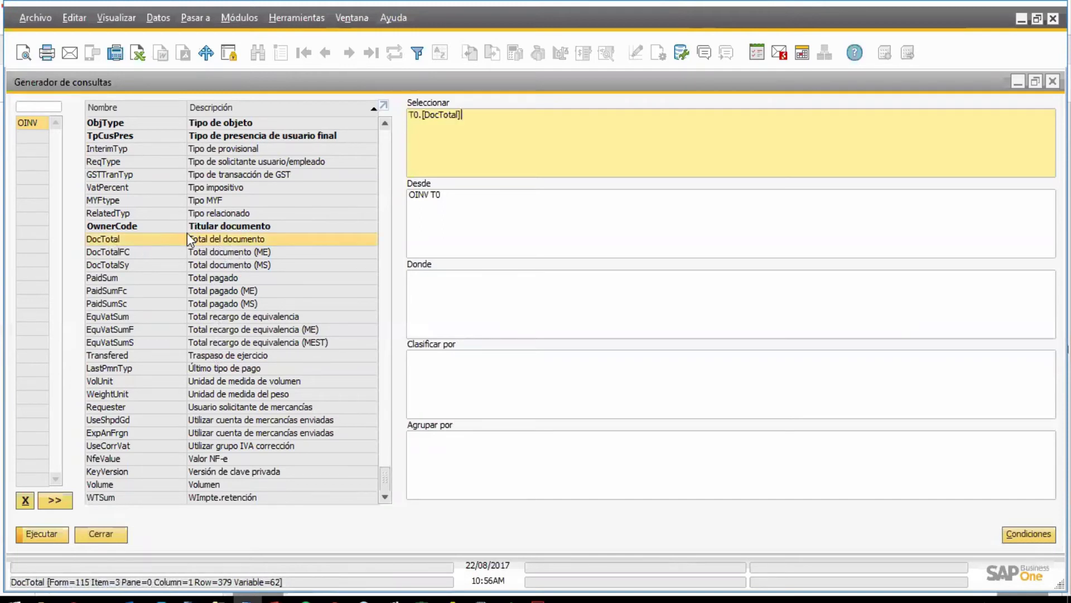
Step: Look through the OINV fields sorted by description for the document's total tax field
left_click_drag(384, 478, 388, 435)
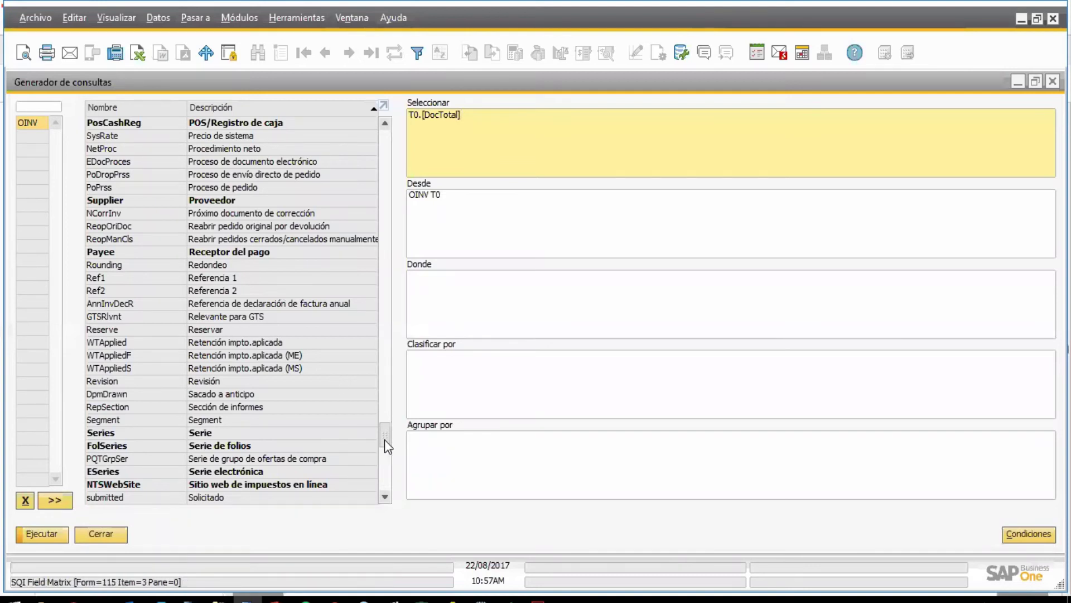
left_click_drag(384, 436, 391, 466)
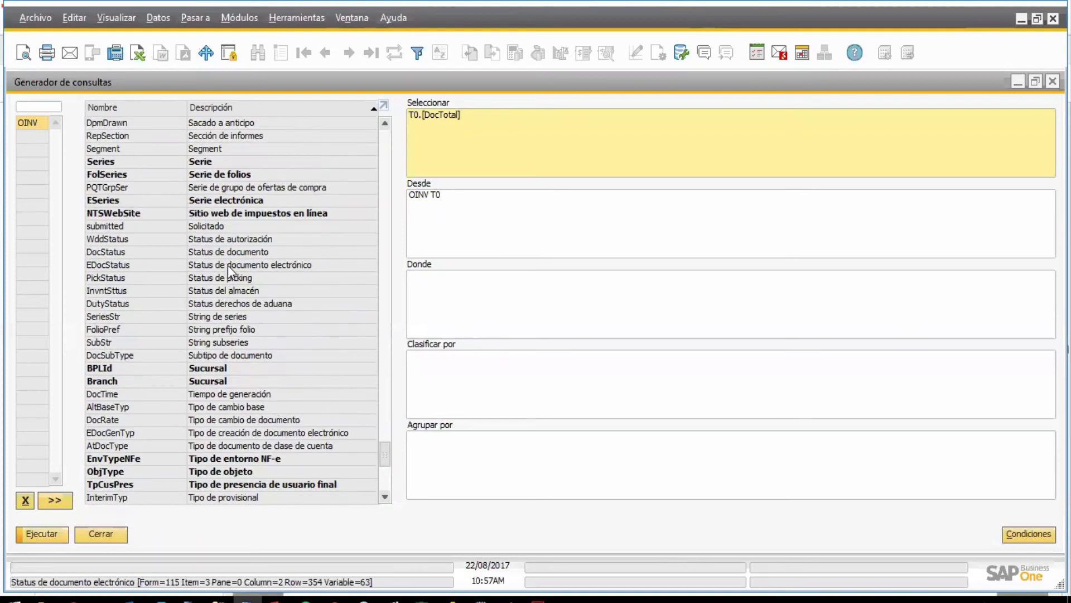
left_click_drag(384, 455, 376, 321)
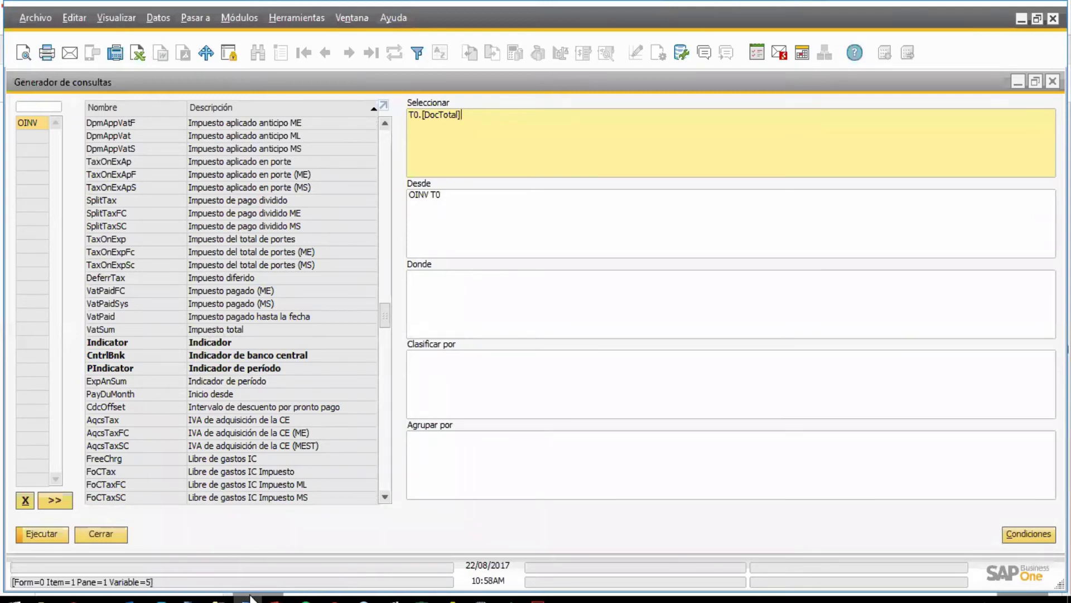
Step: Minimize the Generador de consultas, review the totals of the Factura de deudores and minimize the invoice as well
left_click(1018, 81)
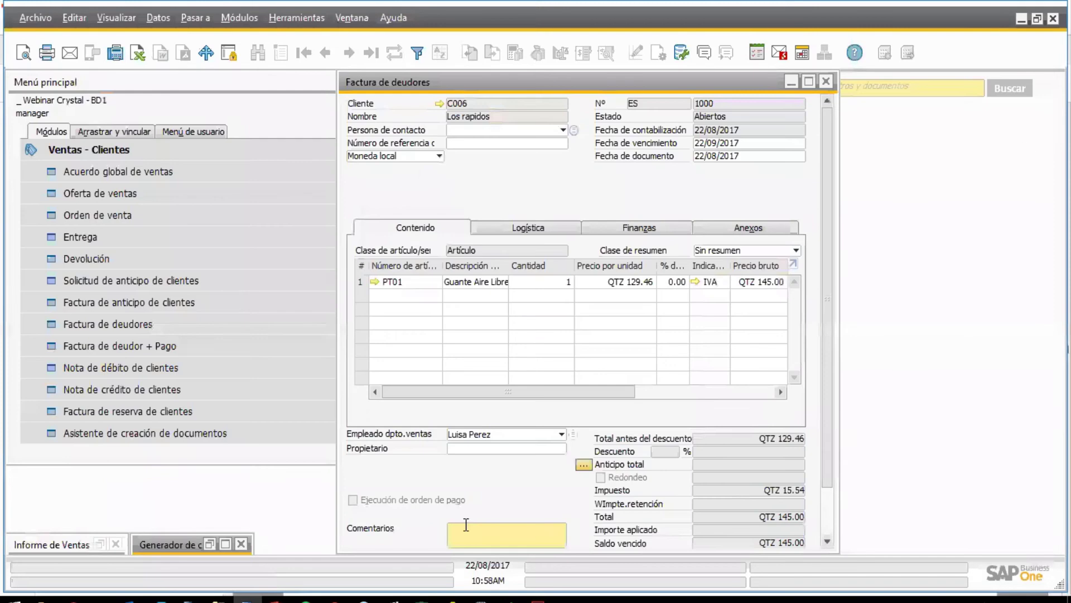
scroll(774, 477, "down", 3)
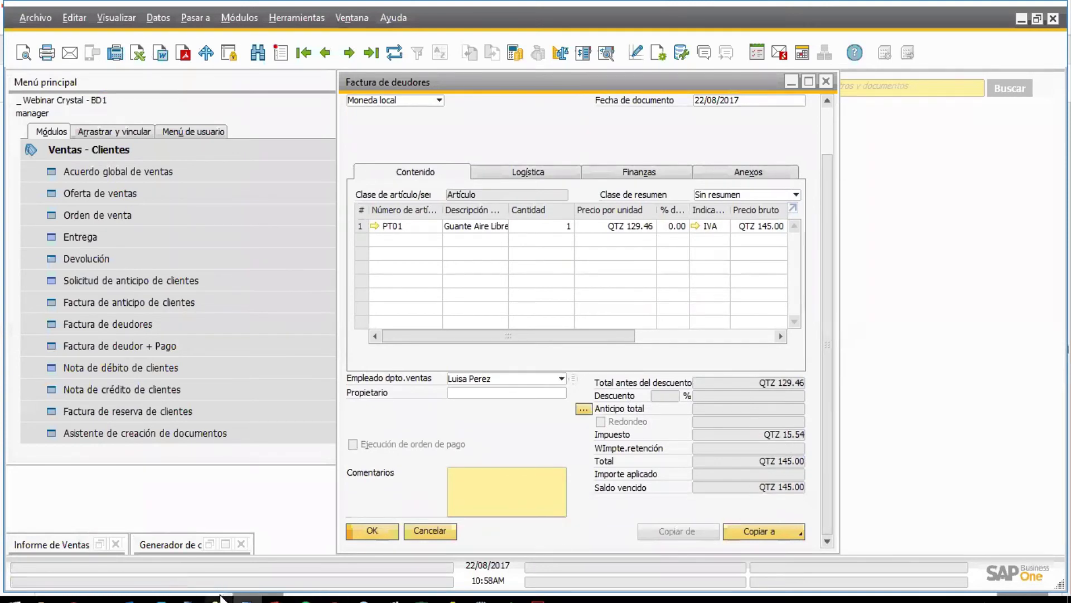
mouse_move(245, 598)
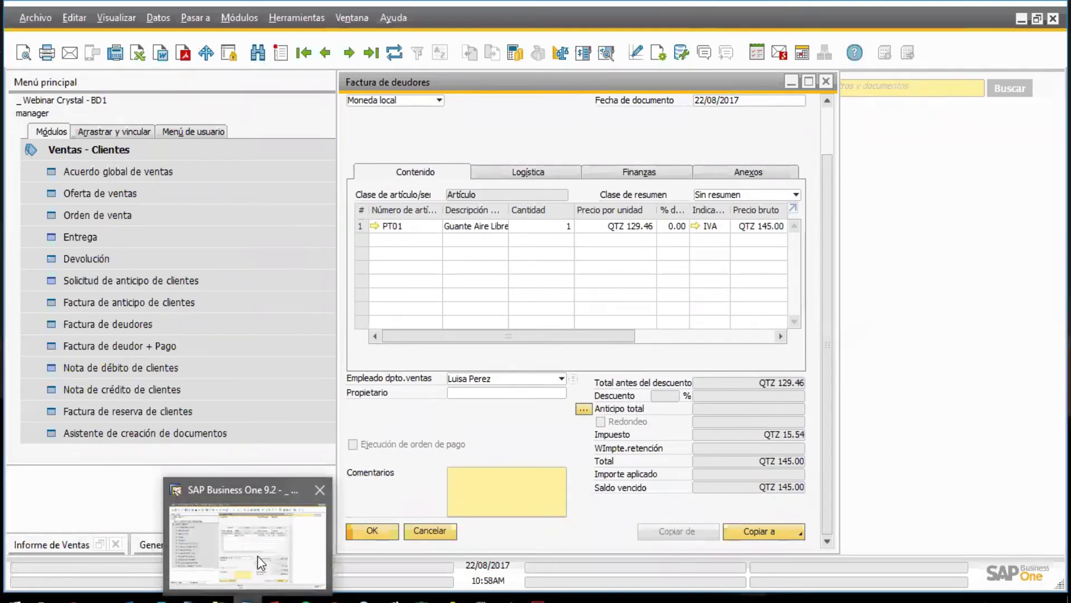
left_click(258, 598)
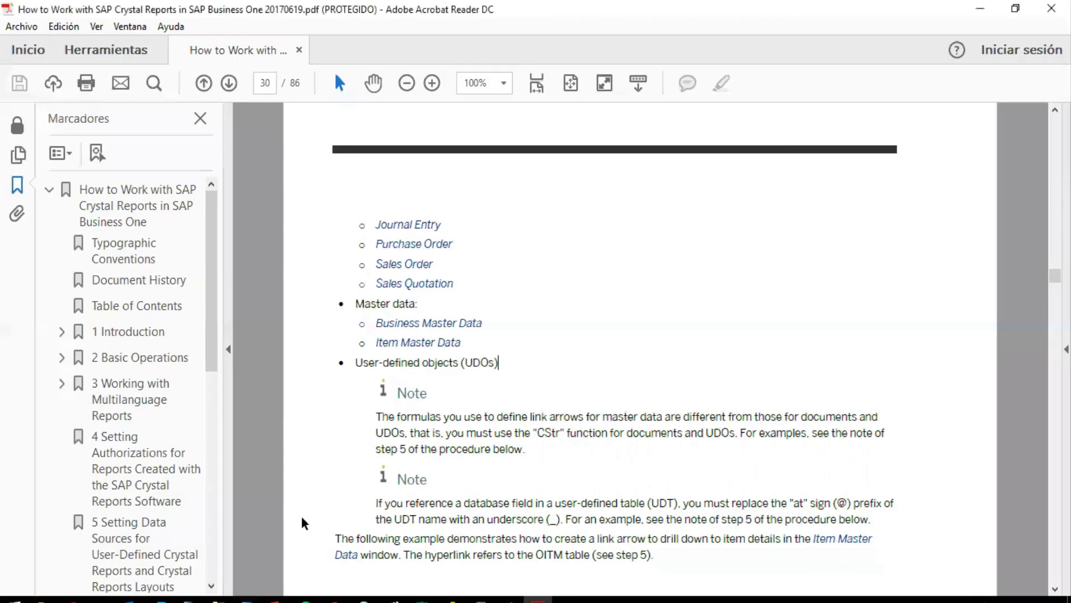
left_click(243, 598)
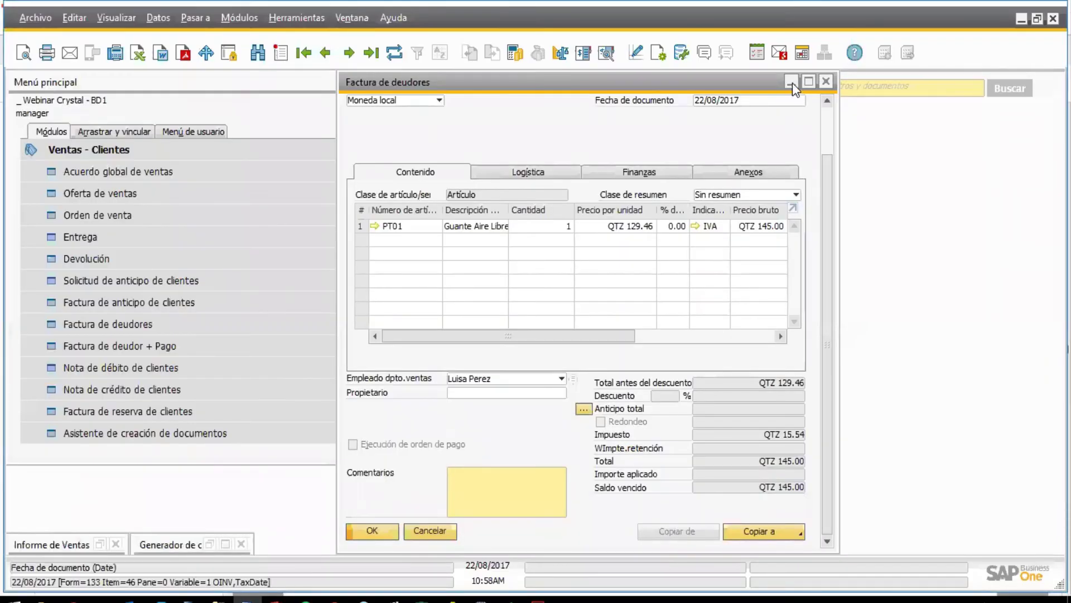
left_click(791, 82)
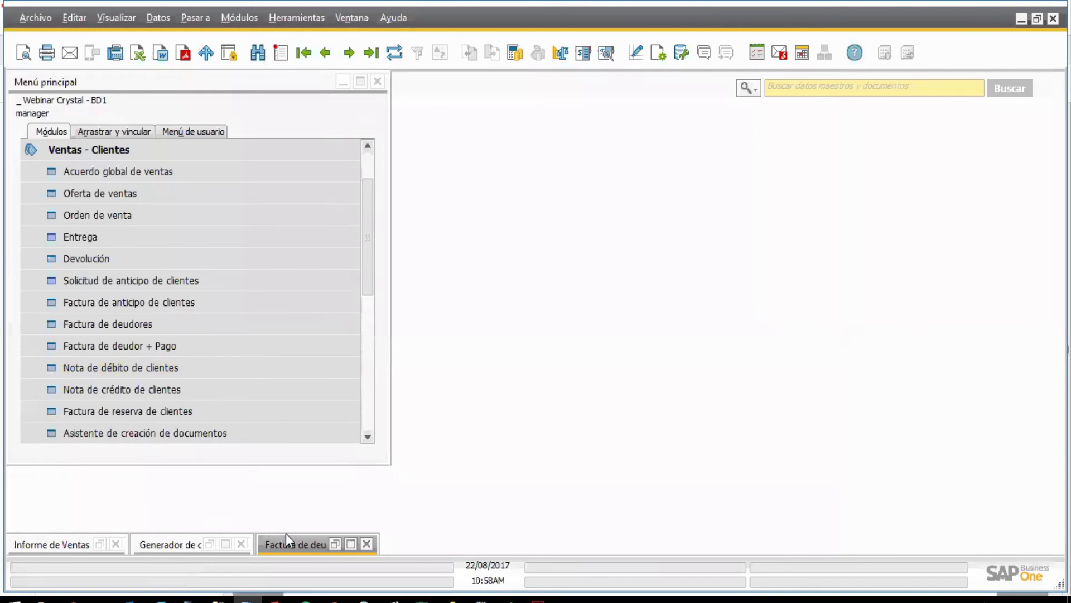
Step: Restore the Generador de consultas maximized and turn the selection into (T0.[DocTotal]-T0.[VatSum]) as 'SubTotal'
left_click(225, 545)
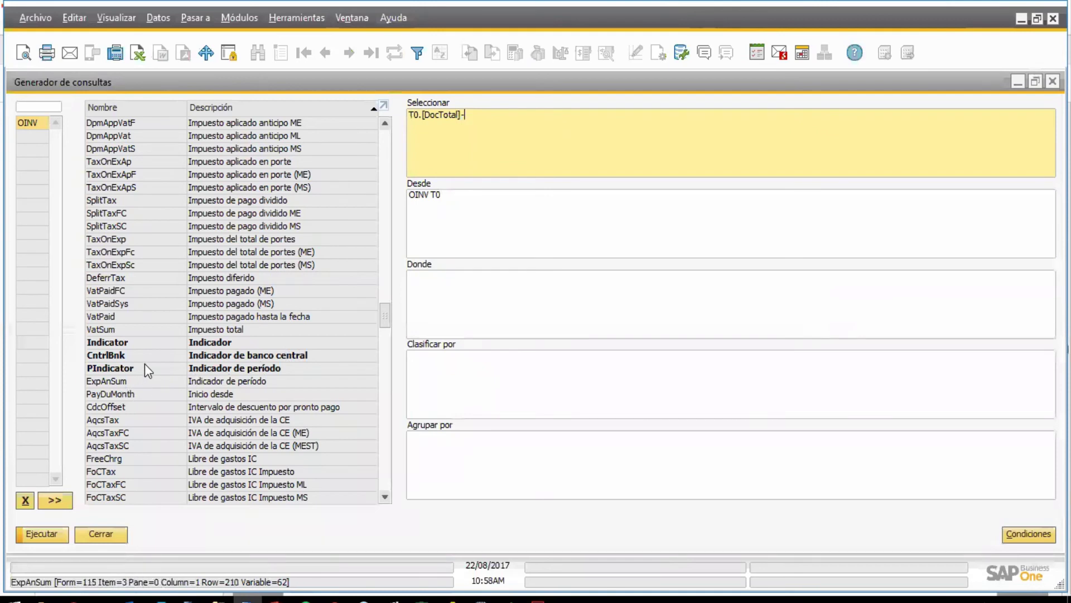
double_click(152, 328)
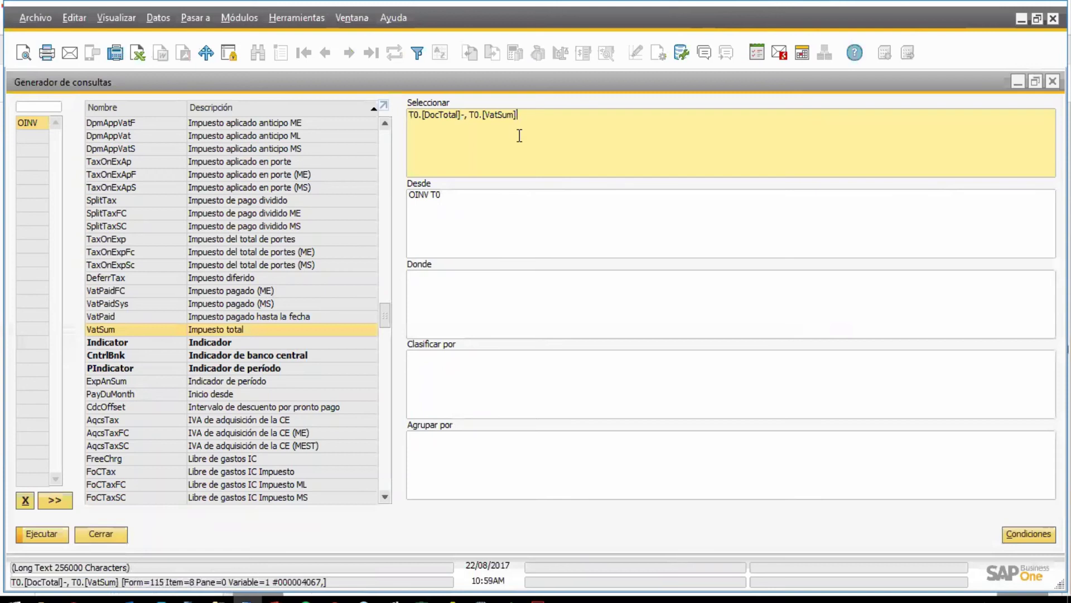
key("BackSpace")
key("BackSpace")
left_click(412, 115)
type("(")
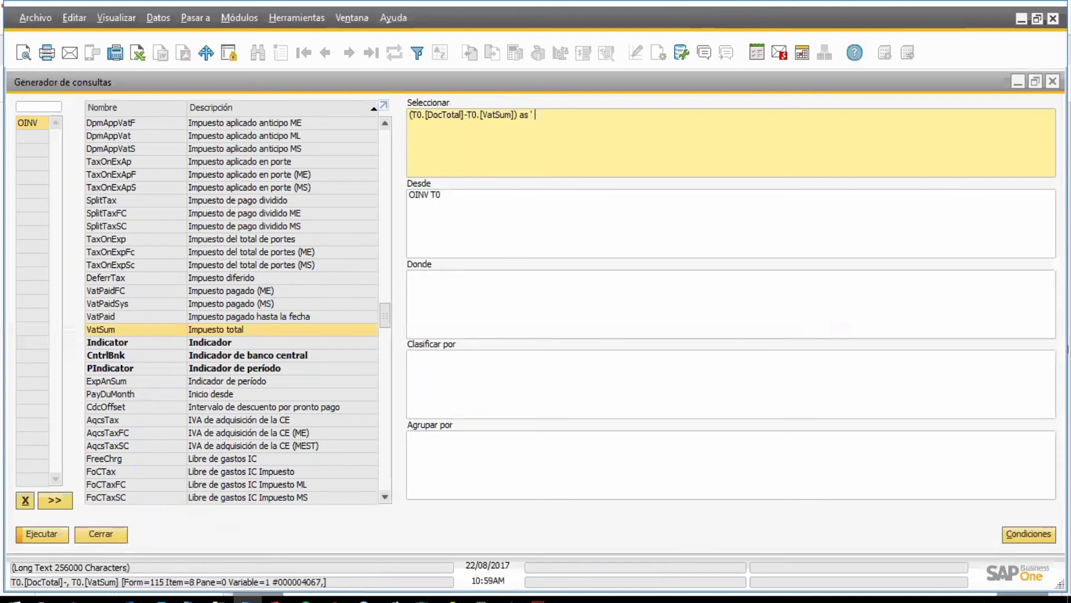
type("T0.[Do")
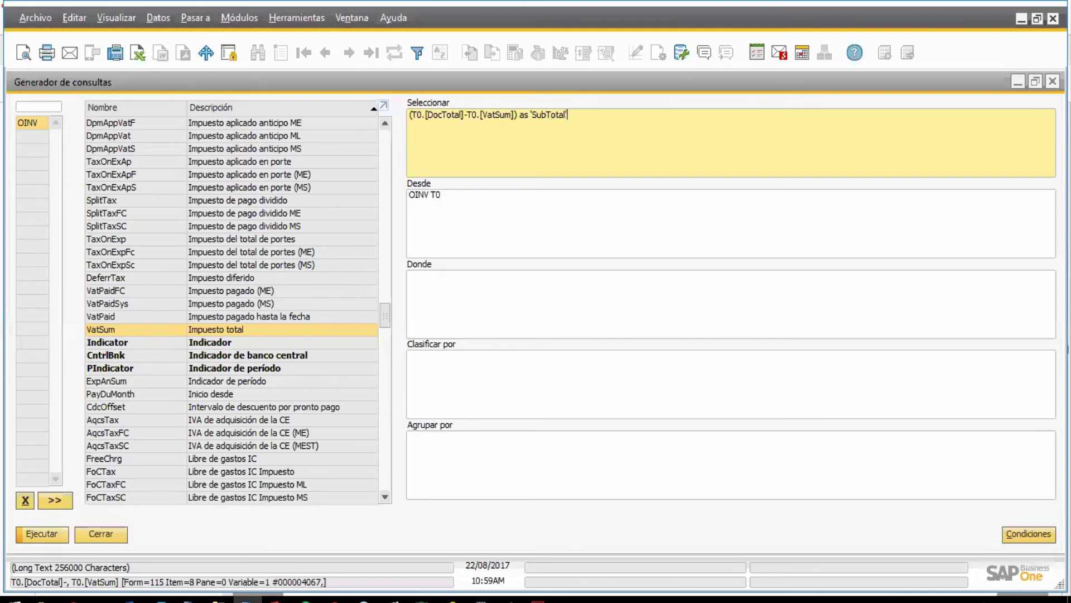
Step: Append T0.[VatSum] and a copy of T0.[DocTotal] to the selection after SubTotal, separated by commas
double_click(231, 330)
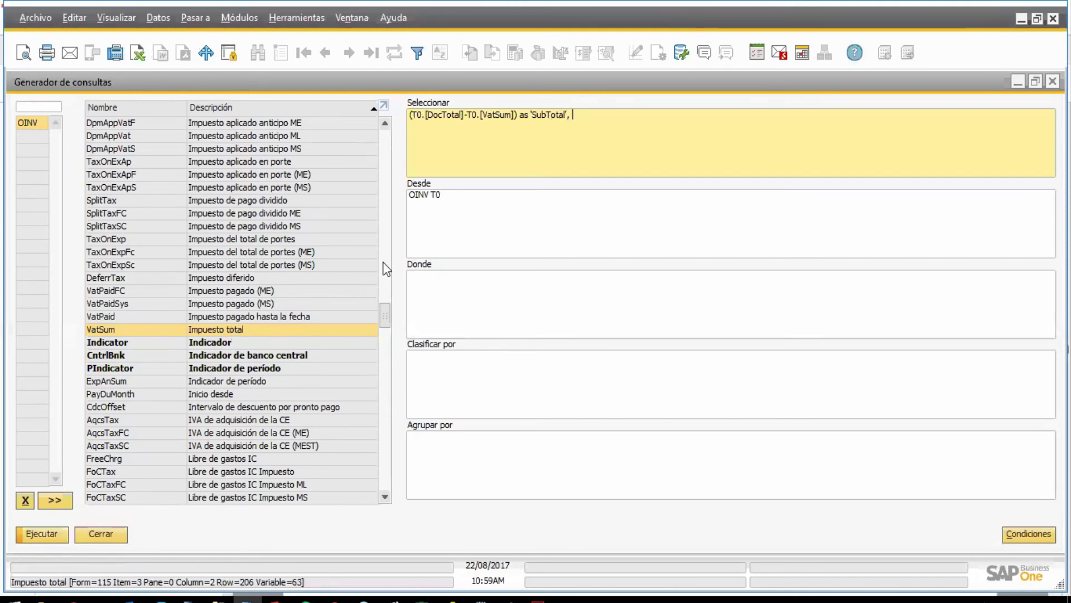
type(",")
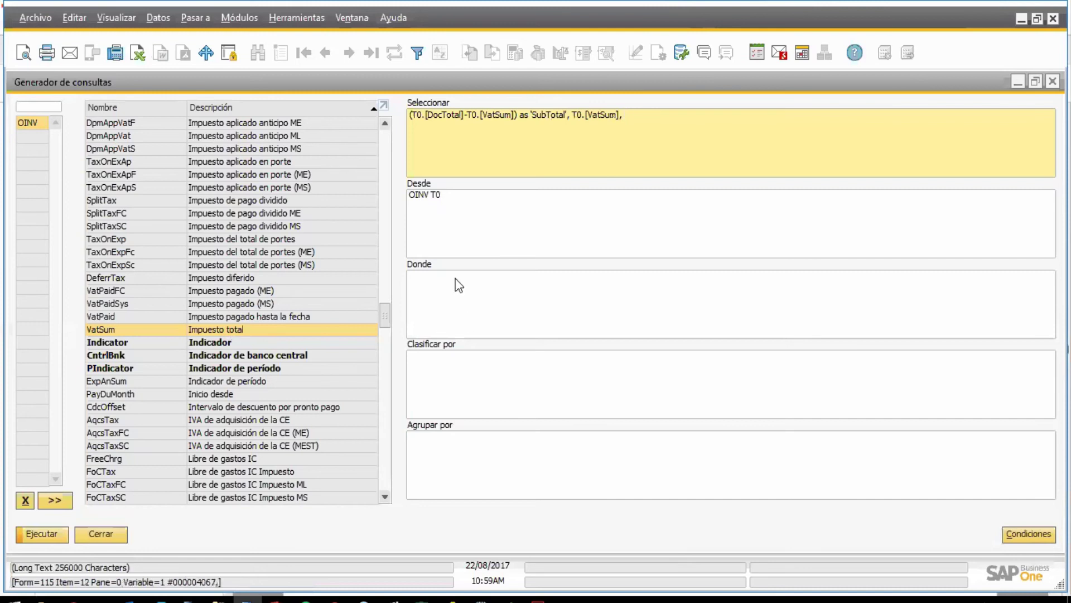
left_click_drag(412, 115, 464, 114)
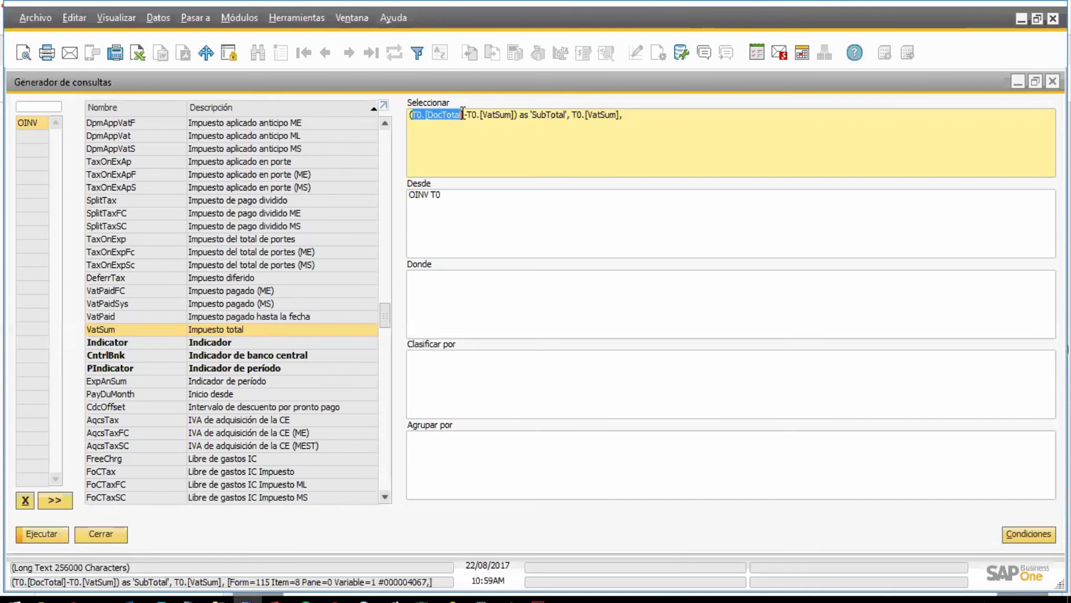
left_click(659, 116)
type("T0.[DocTotal]")
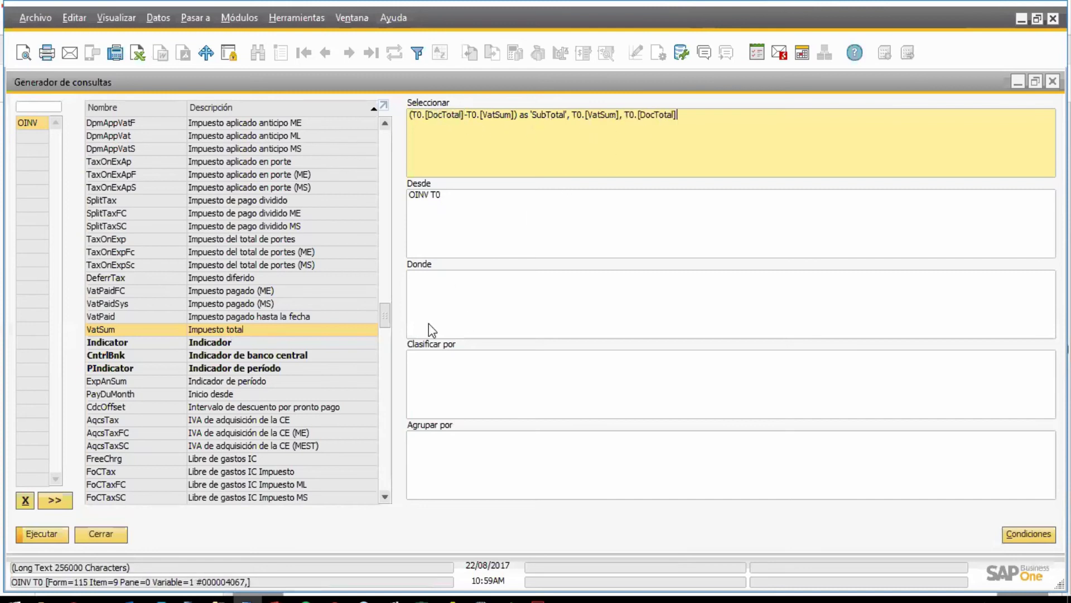
Step: Sort the OINV fields by name and look among the Doc fields for the document number
left_click_drag(386, 316, 392, 125)
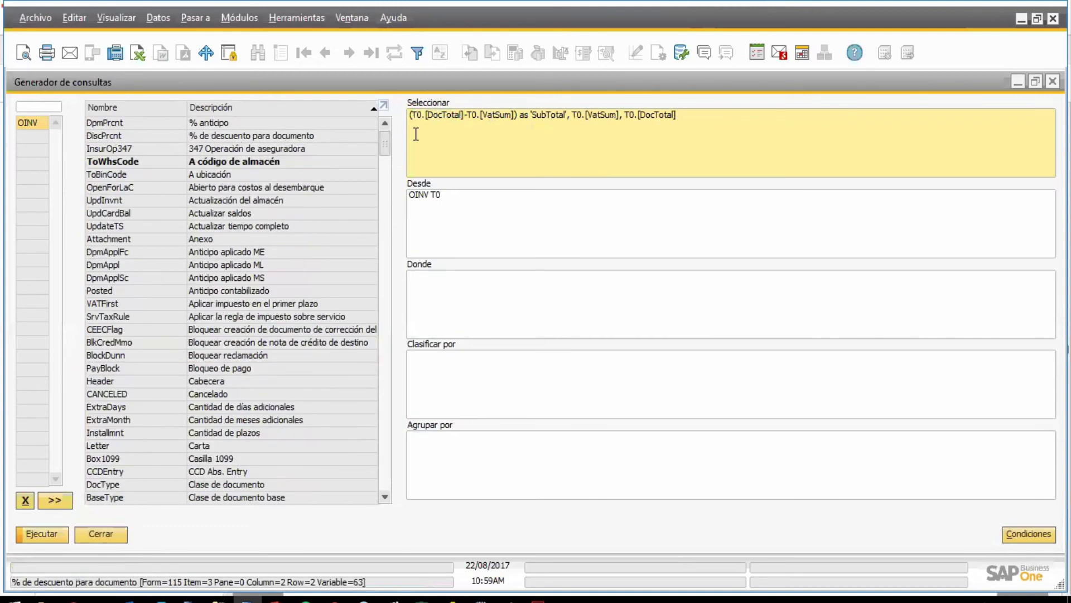
left_click(410, 116)
left_click(136, 107)
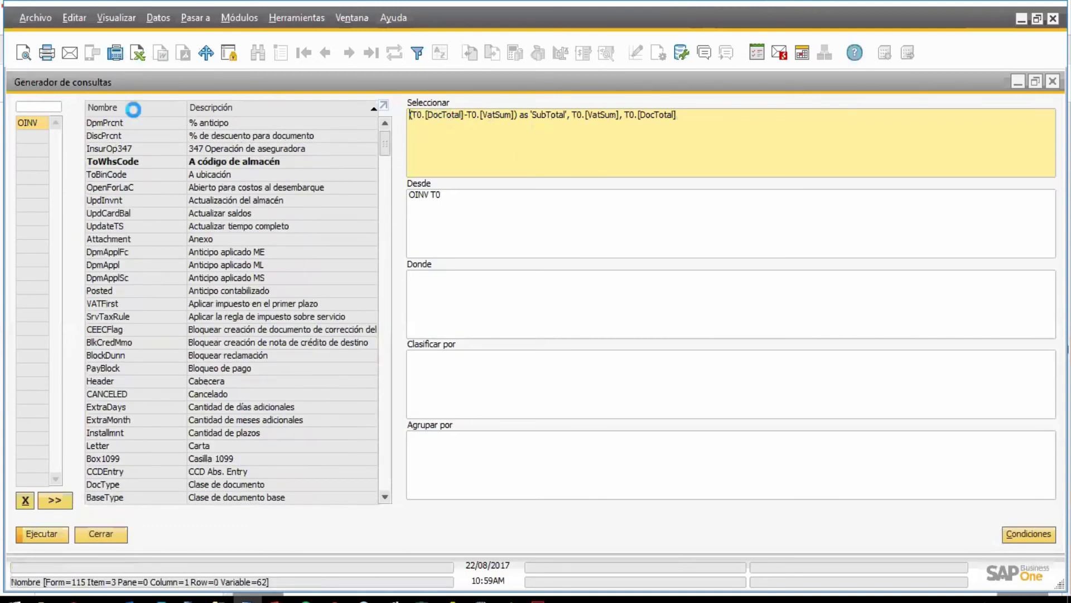
left_click_drag(386, 189, 382, 219)
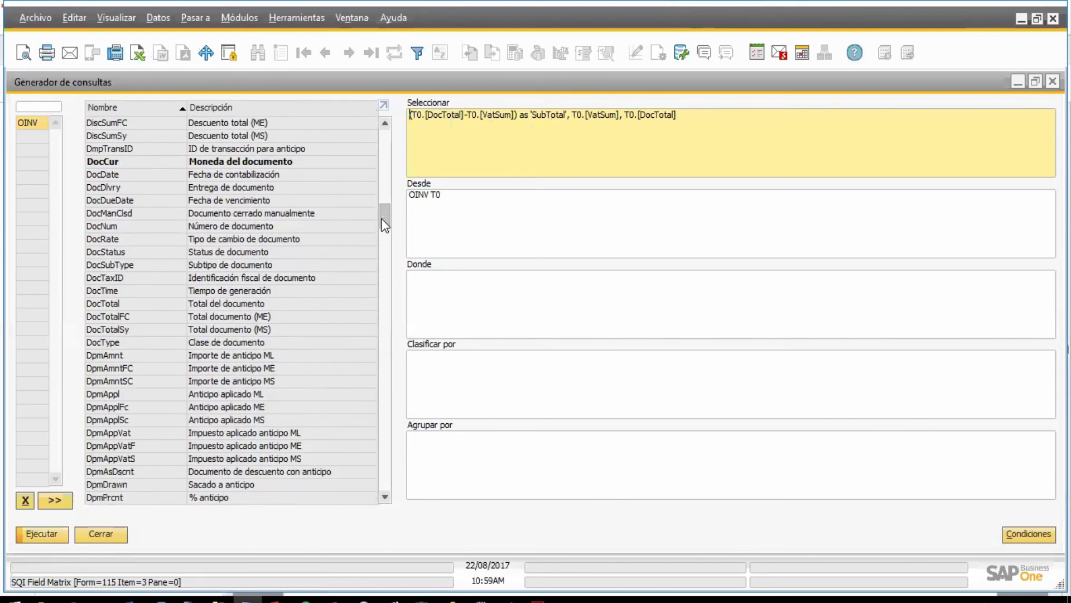
scroll(146, 200, "up", 3)
scroll(146, 200, "up", 1)
scroll(148, 240, "down", 5)
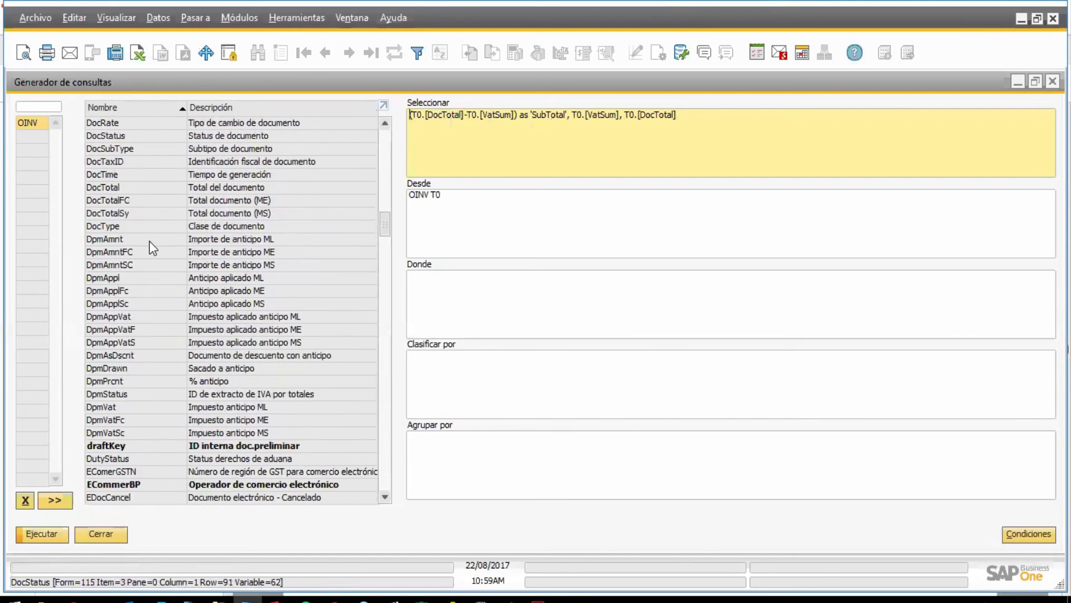
scroll(150, 245, "up", 3)
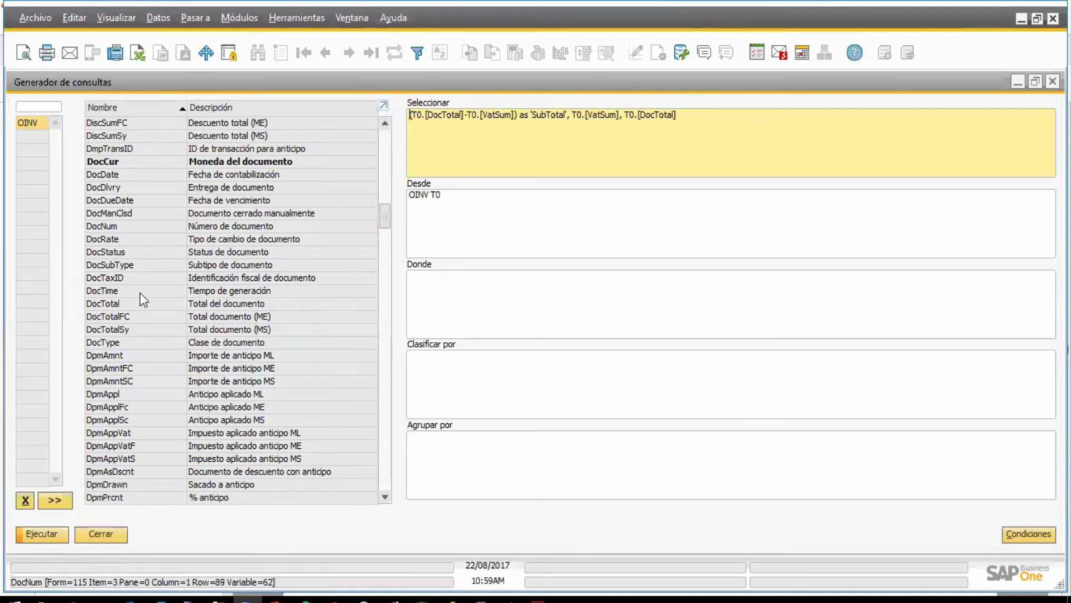
scroll(143, 322, "down", 1)
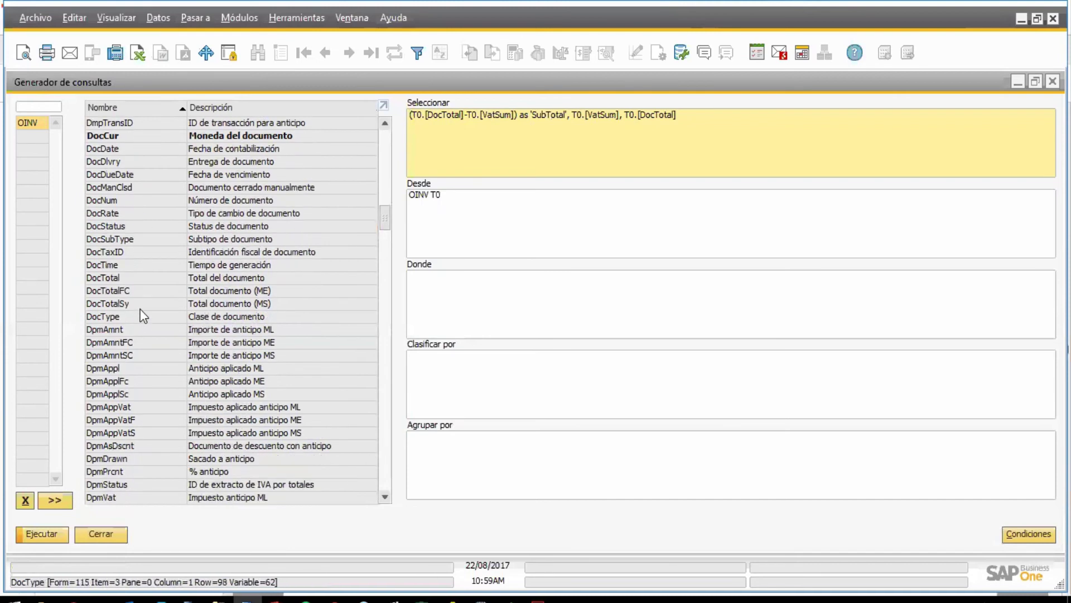
Step: Insert T0.[DocNum] at the start of the selection, ahead of SubTotal, and run the query, closing its preview
left_click(410, 115)
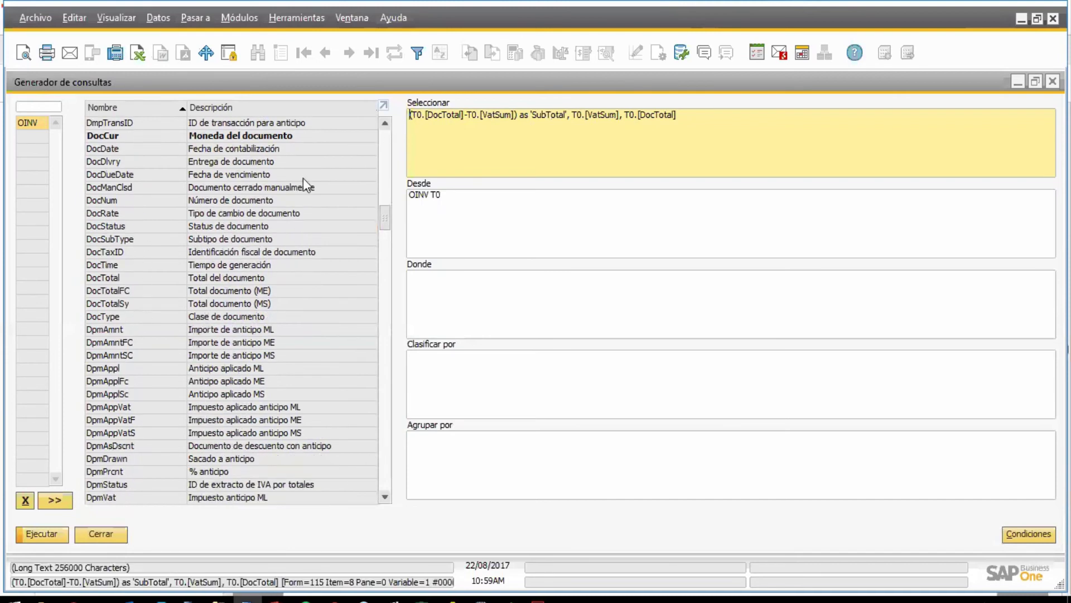
double_click(121, 200)
left_click(42, 534)
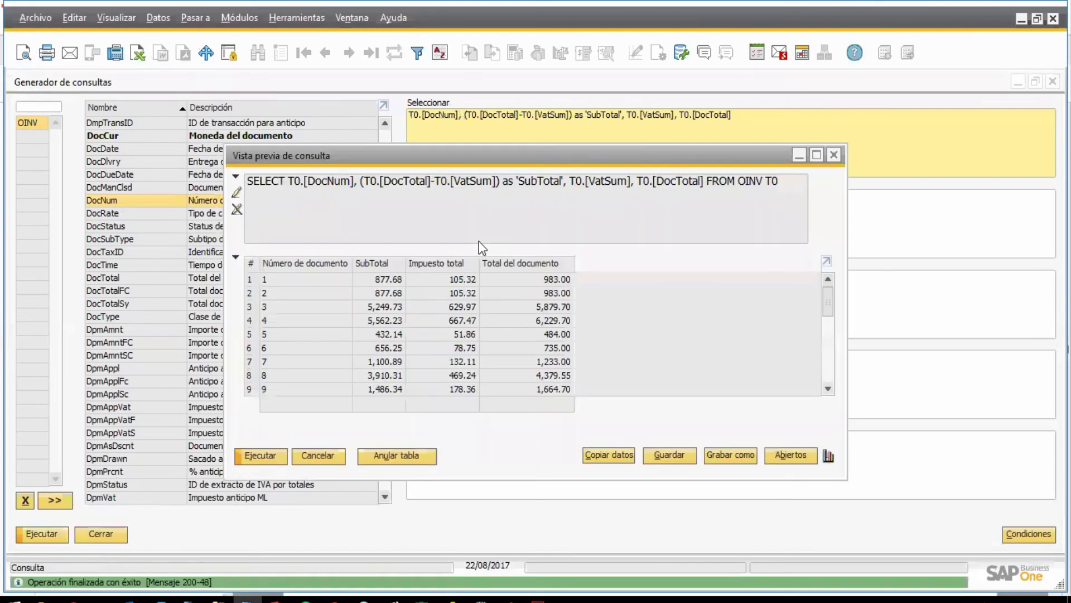
left_click(321, 454)
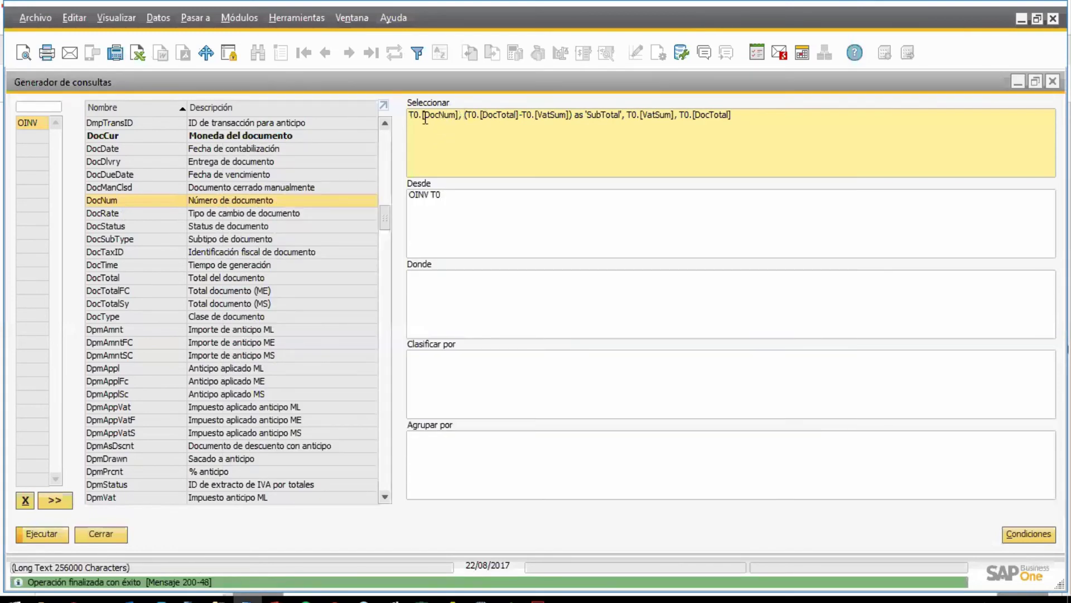
Step: Duplicate T0.[DocNum] at the start of the selection and change the first copy to T0.[DocEntry]
left_click_drag(408, 115, 463, 115)
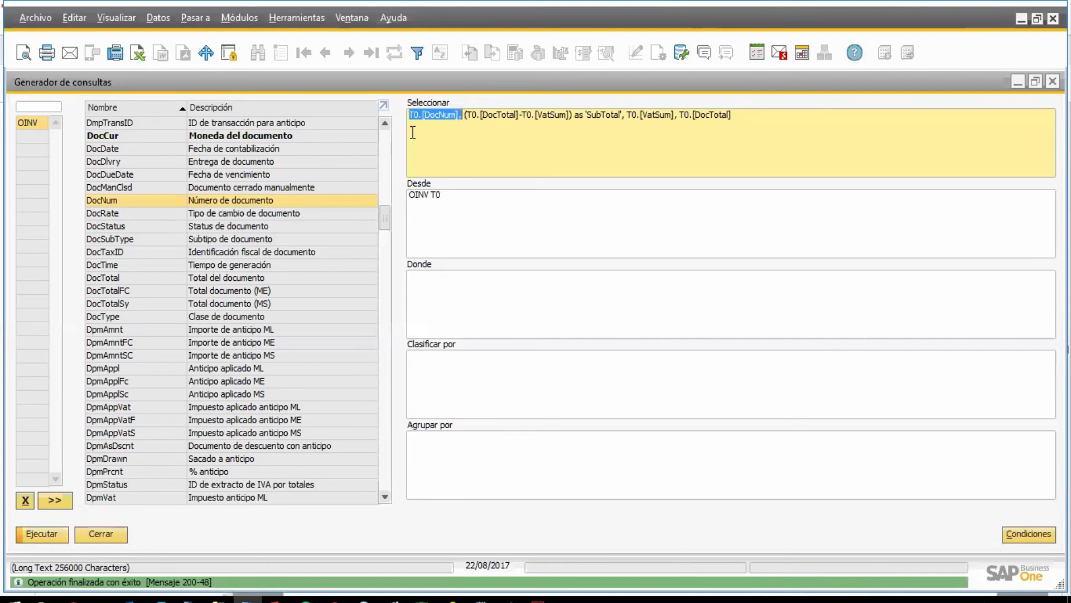
key("ctrl+c")
left_click(408, 115)
key("ctrl+v")
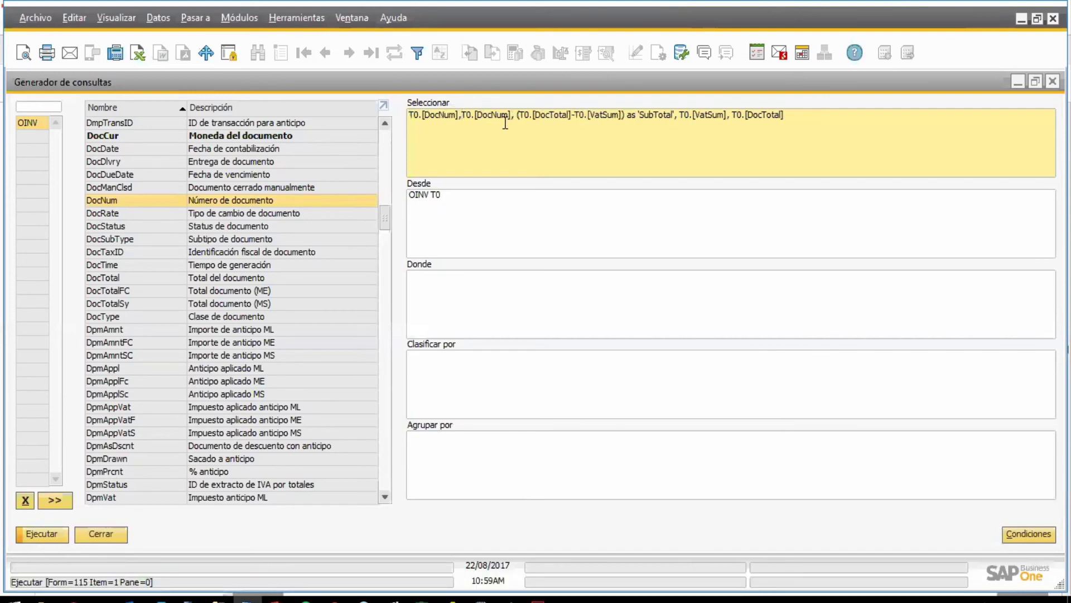
key("BackSpace")
key("BackSpace")
key("BackSpace")
type("Entry")
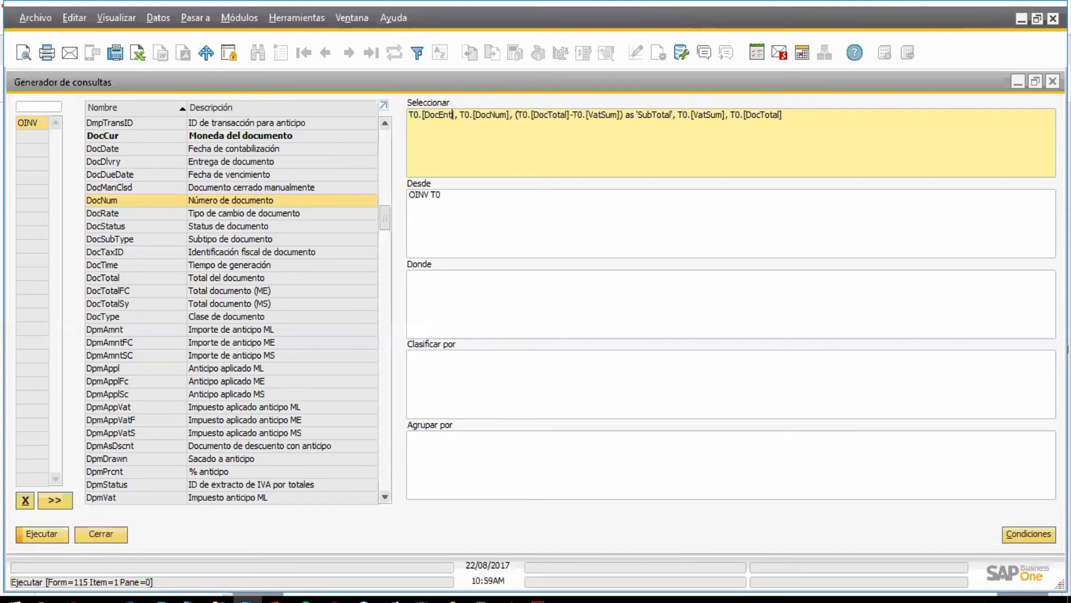
Step: Run the query with DocEntry included and look through its results in the maximized Vista previa de consulta
left_click(44, 532)
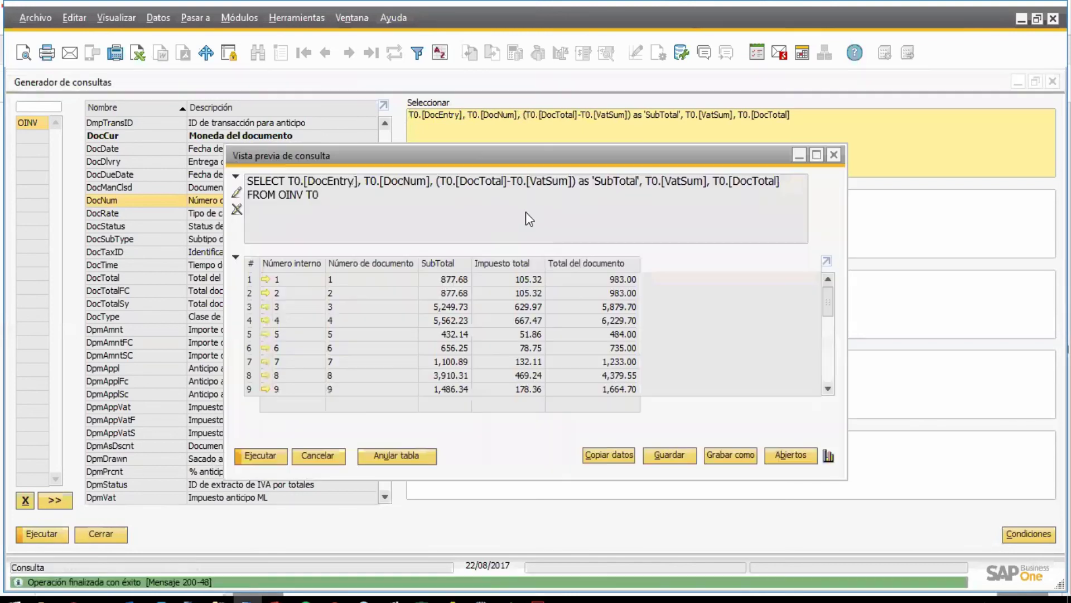
left_click(817, 155)
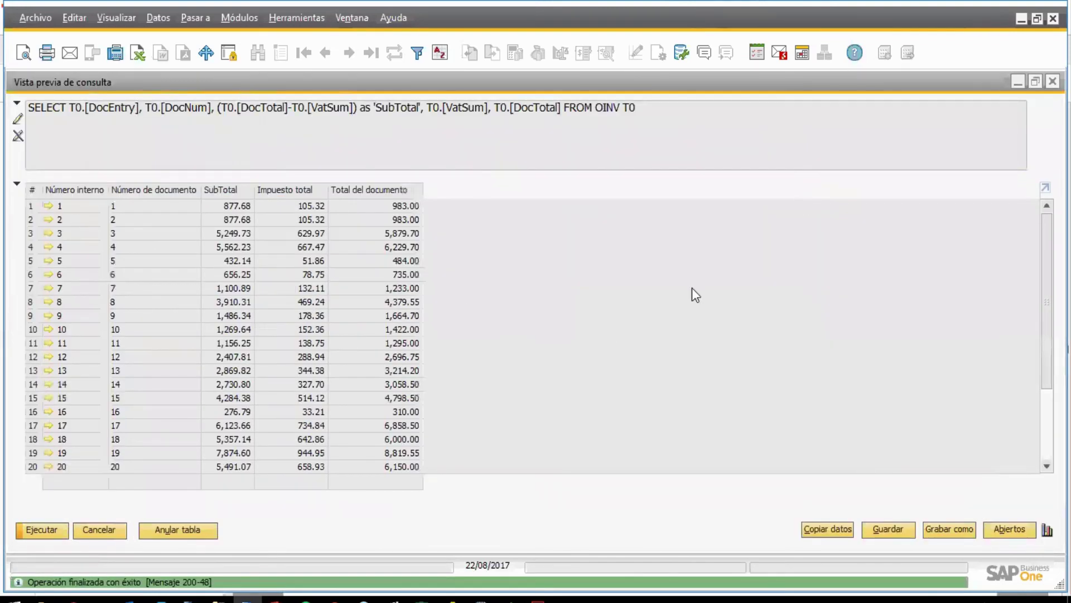
mouse_move(1045, 292)
left_mouse_down()
mouse_move(1041, 377)
mouse_move(1041, 304)
left_mouse_up()
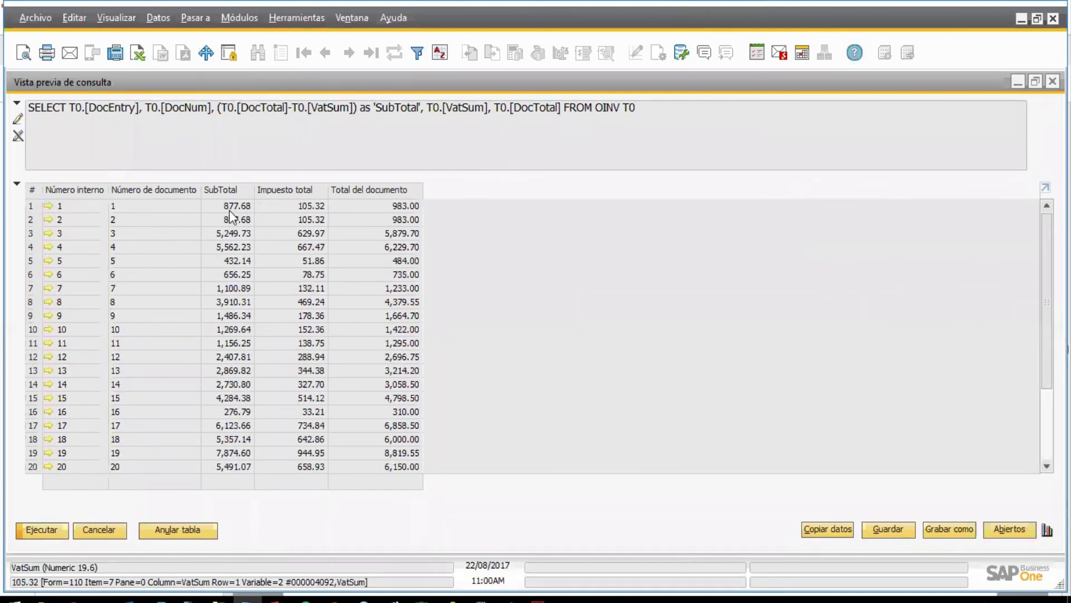
Step: Open the invoices linked to rows 1 and 11, compare row 11's totals with the query results, and close each invoice
left_click(48, 205)
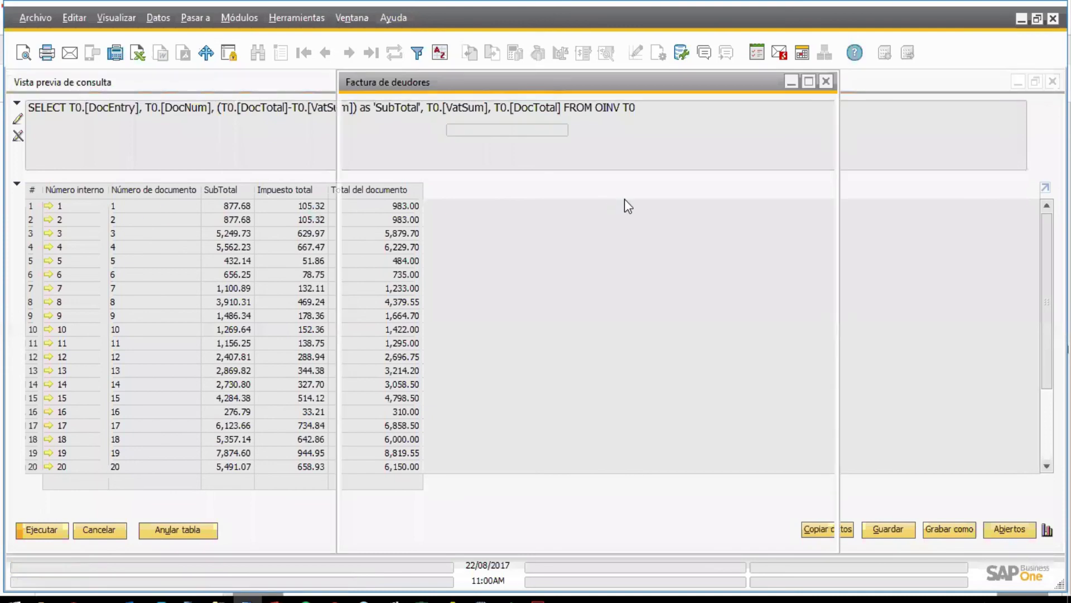
left_click(826, 81)
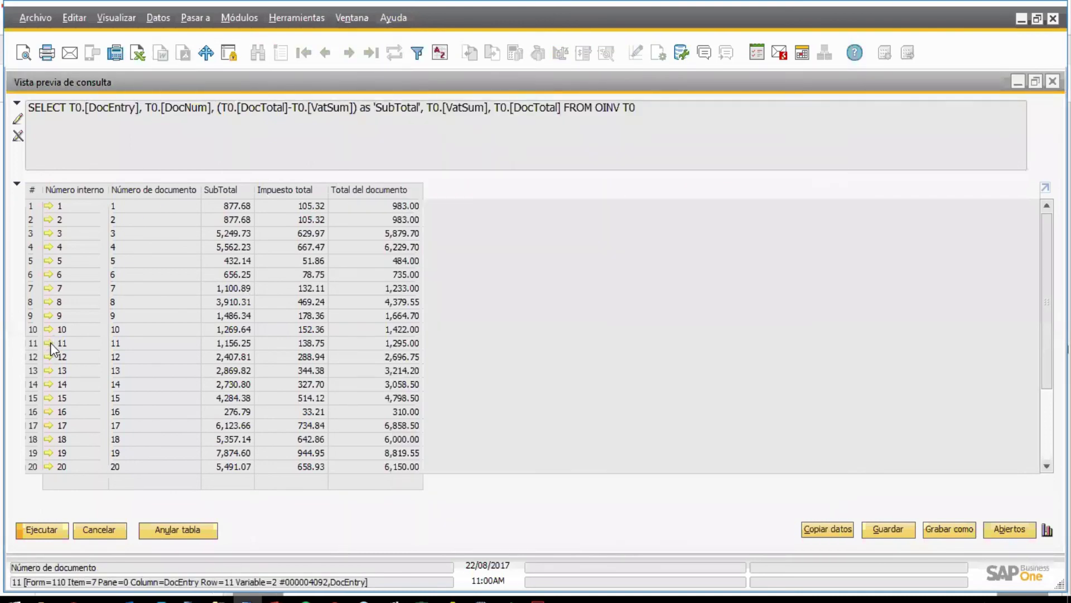
left_click(49, 342)
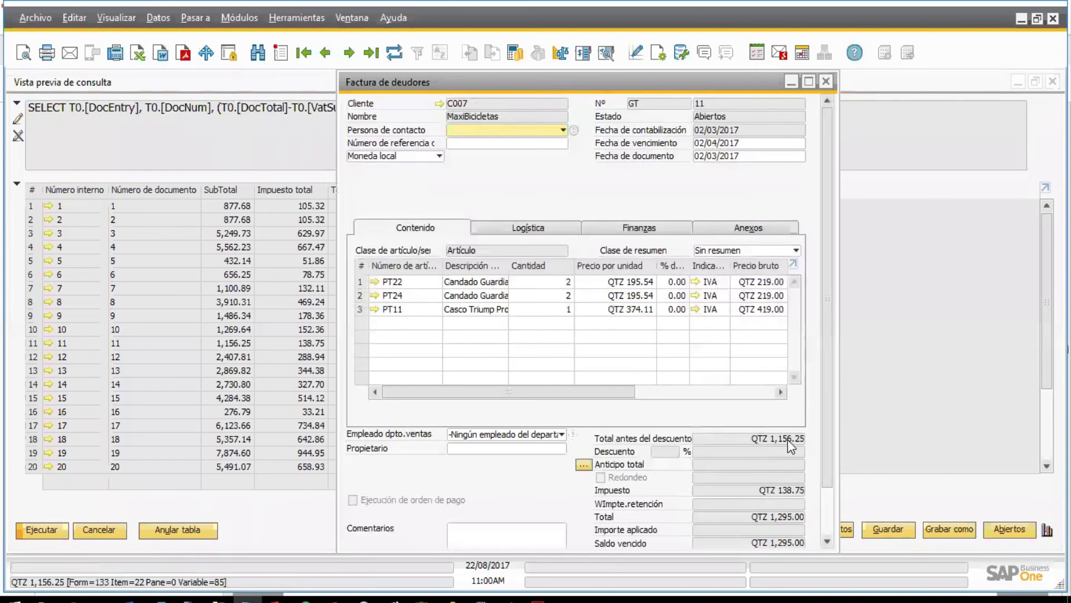
left_click(827, 82)
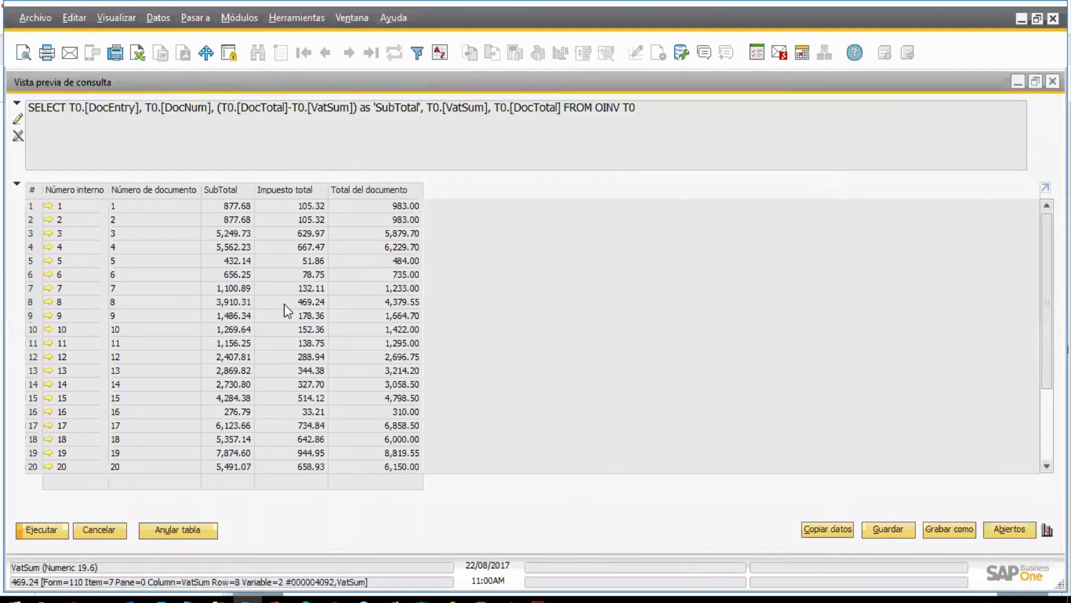
Step: Close the query preview, look over the OINV field list and close the Generador de consultas
left_click(99, 530)
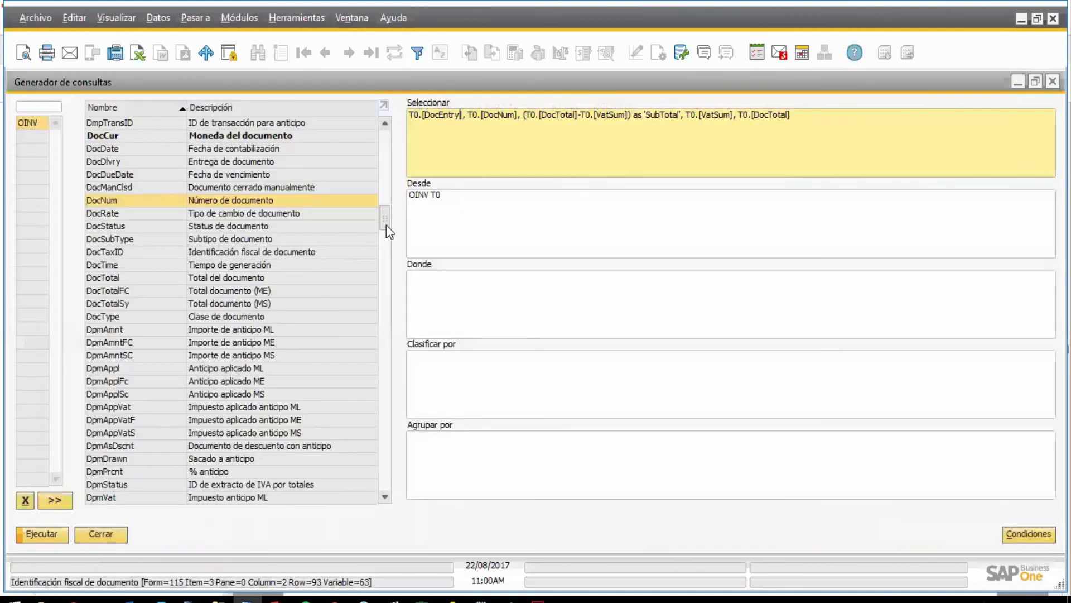
scroll(386, 223, "down", 4)
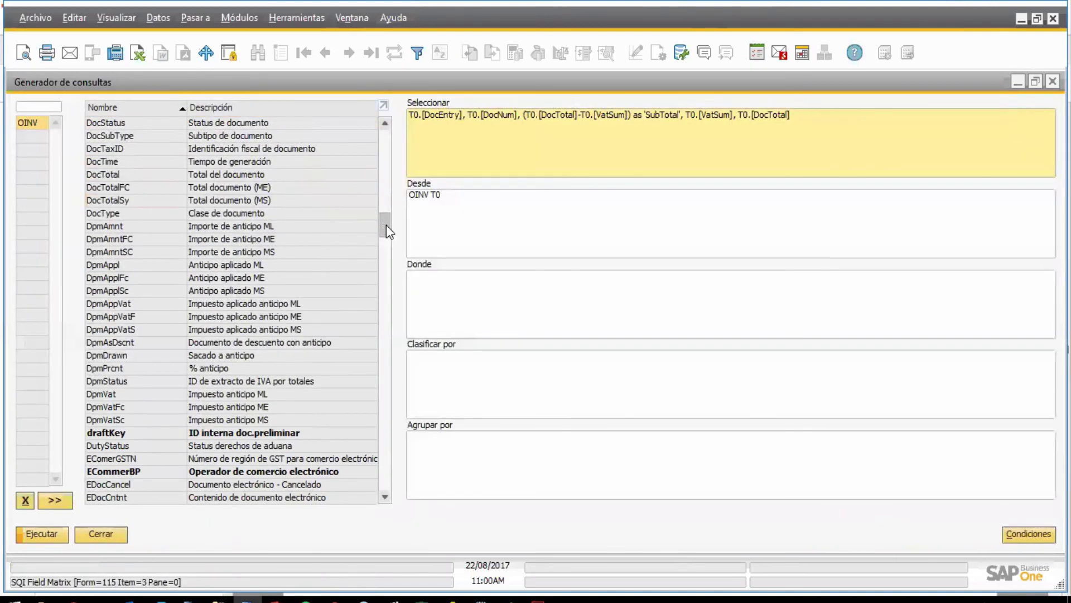
left_click_drag(386, 225, 394, 134)
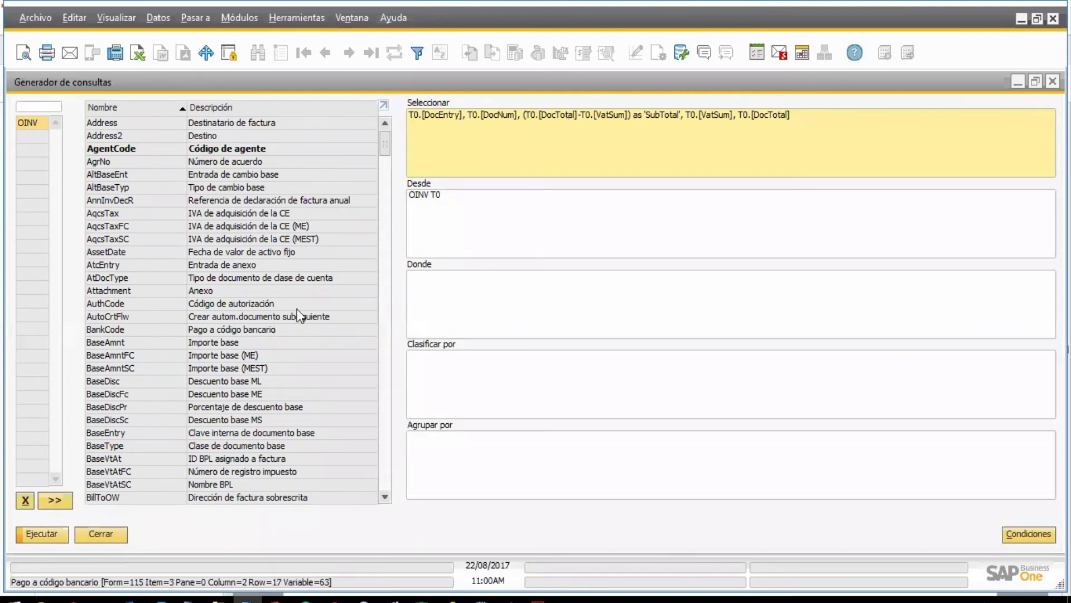
left_click(95, 534)
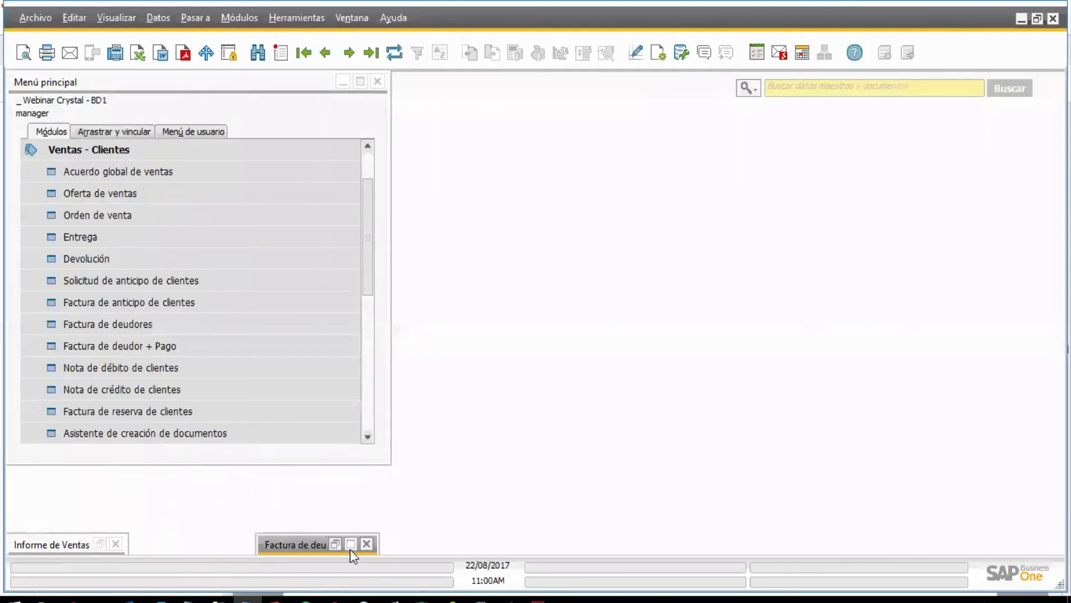
Step: Maximize the minimized Factura de deudores, review its totals and close it, switching to the PowerPoint slide show
left_click(351, 546)
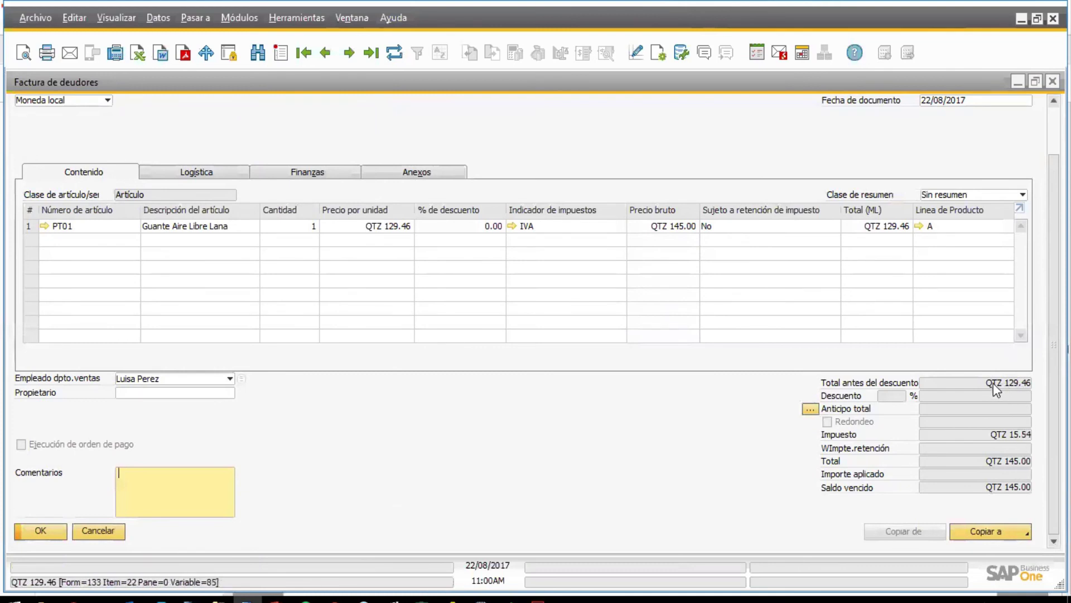
left_click(55, 531)
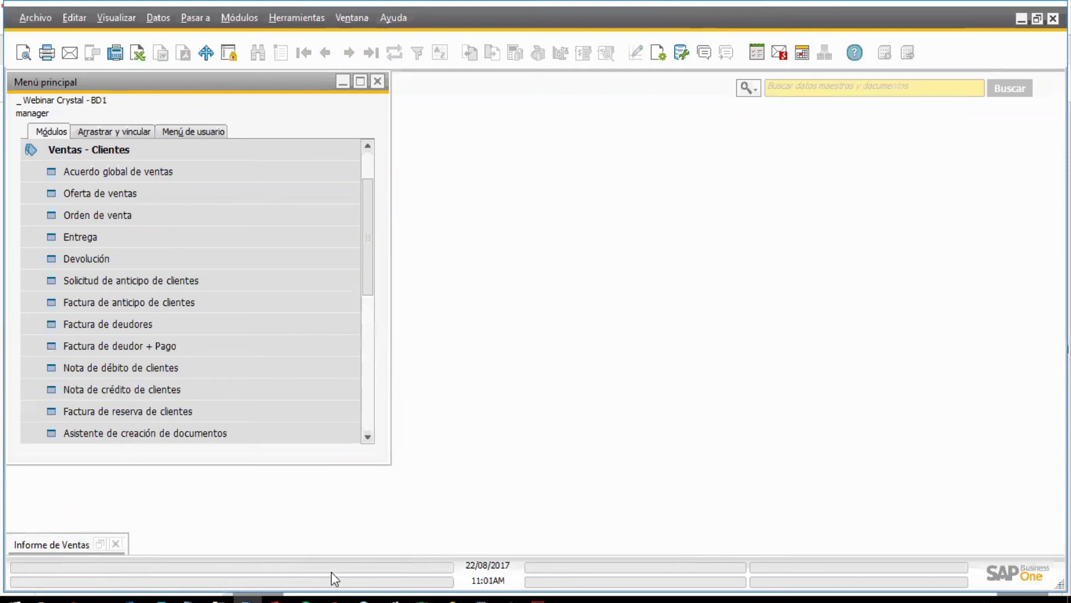
left_click(282, 599)
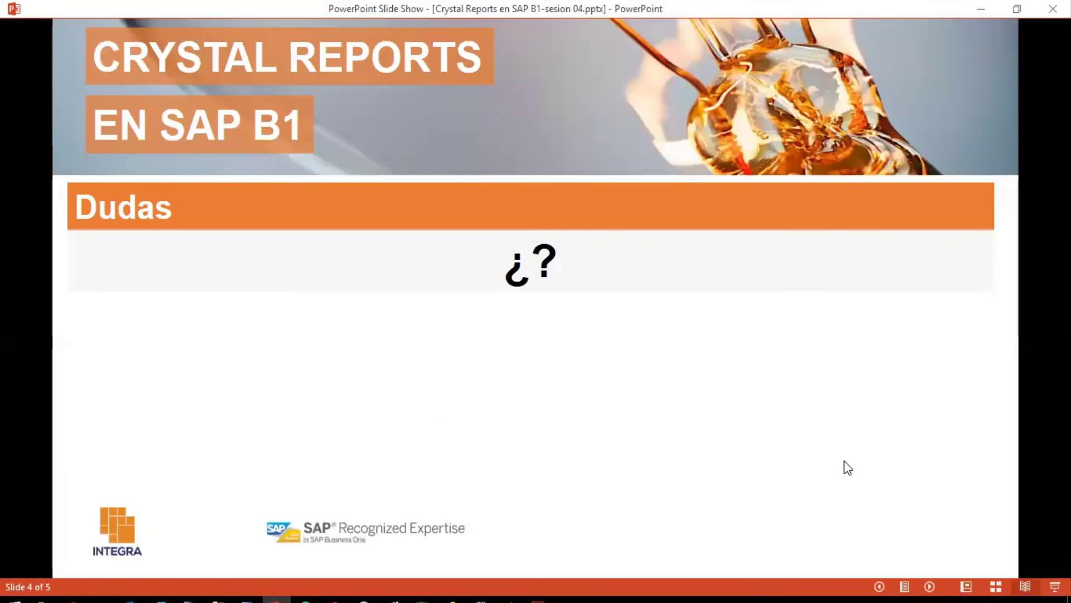